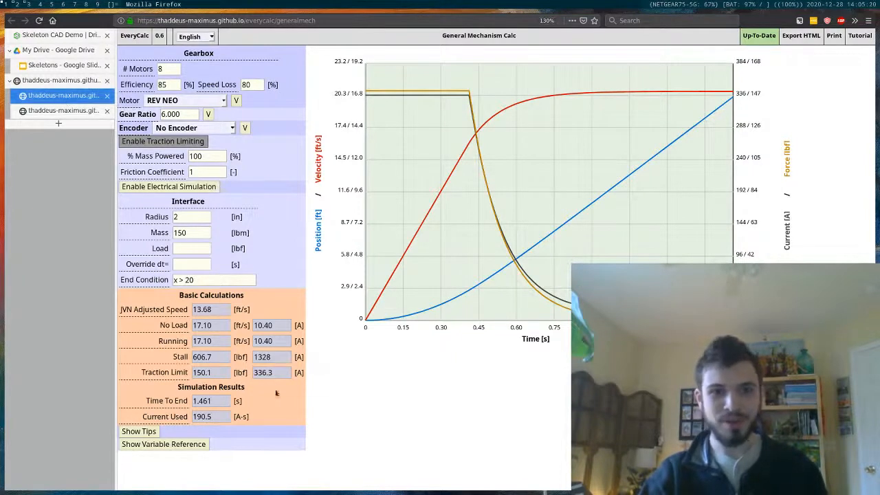
Step: Review the general mechanism and belt/pulley sizing calculators and the tank drive requirements slide
left_click(86, 111)
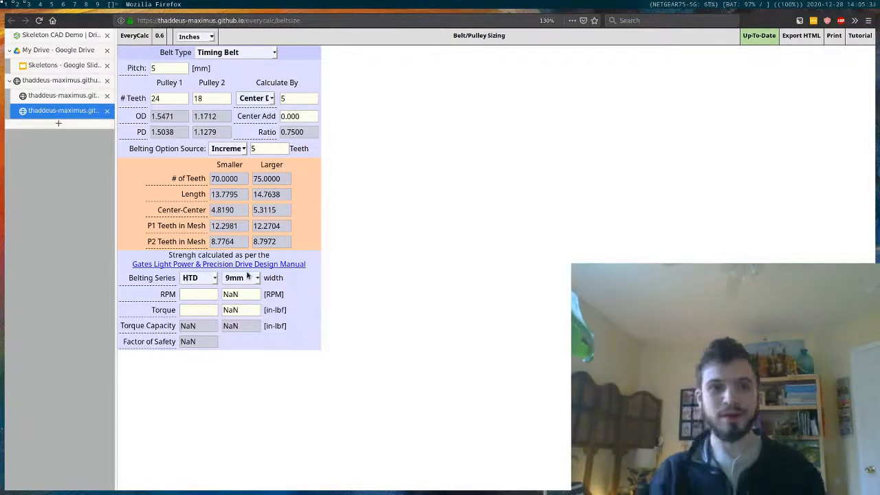
left_click(62, 95)
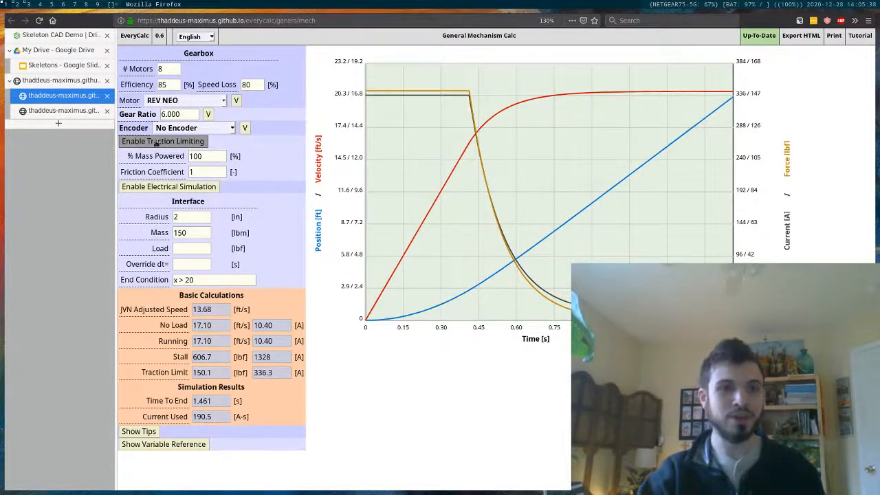
left_click(76, 113)
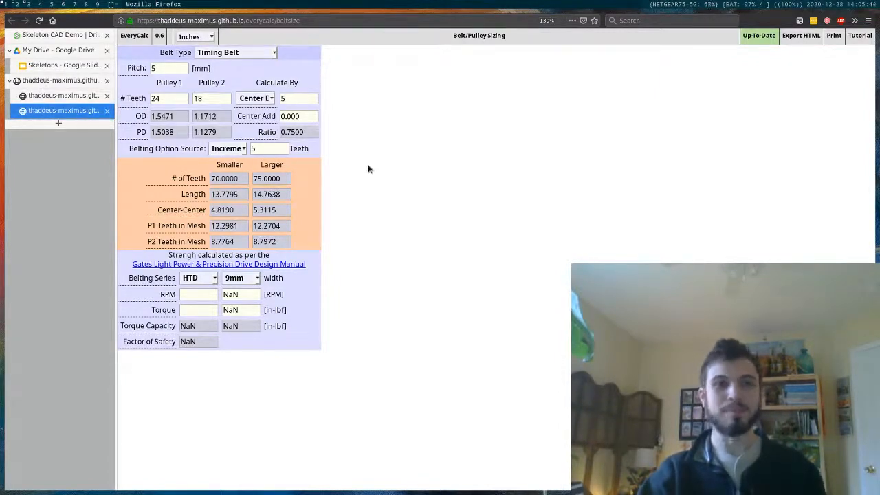
left_click(58, 66)
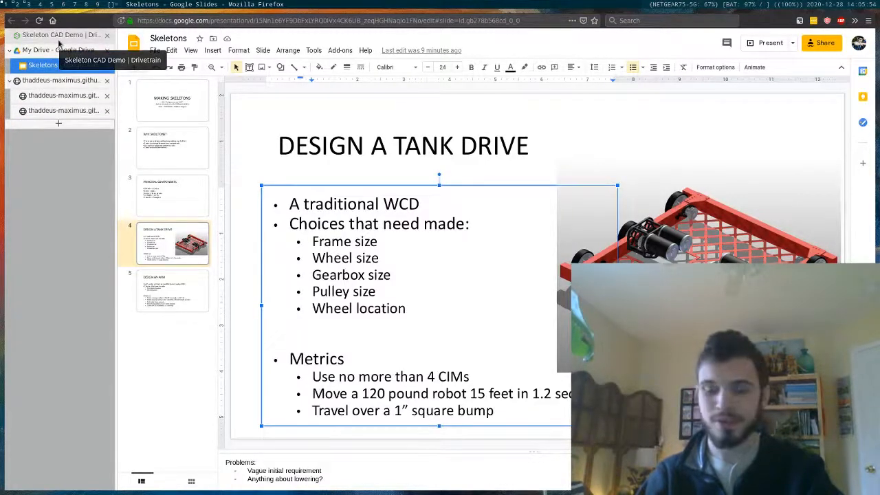
Step: Switch to the Onshape Drivetrain studio and sketch a center point rectangle about 63.7 in wide on the Top plane, centred on the origin
left_click(56, 34)
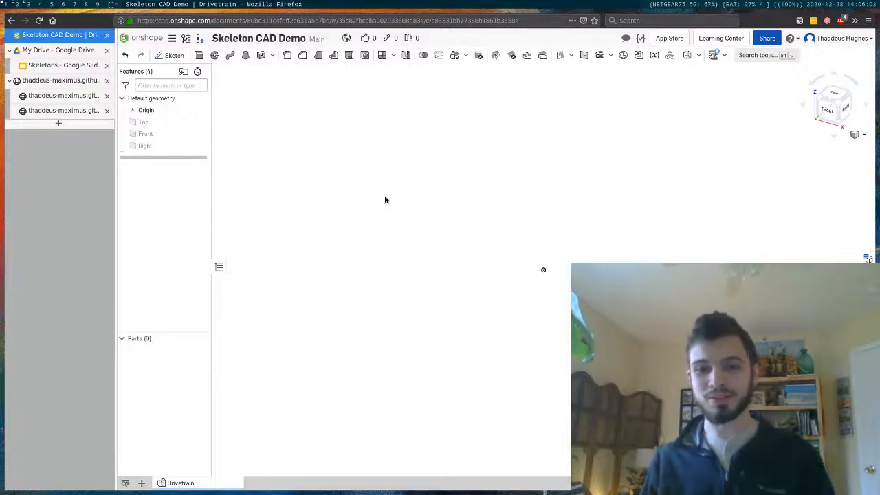
left_click(833, 96)
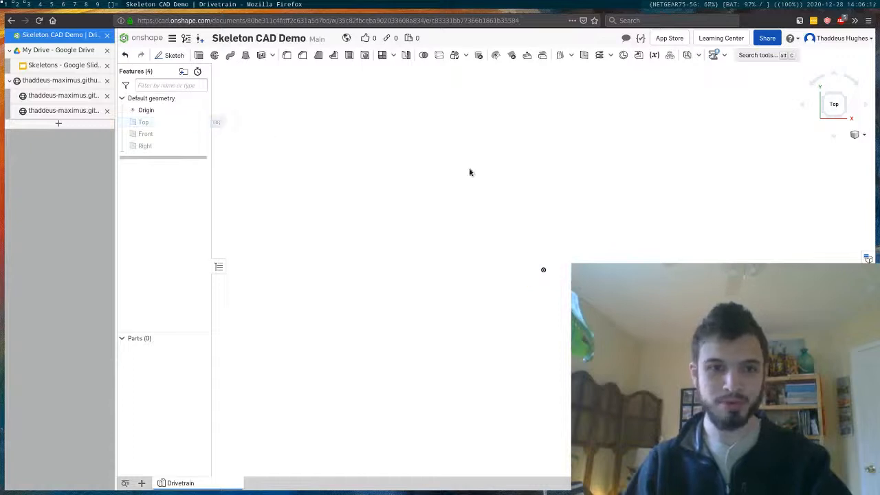
left_click(158, 125)
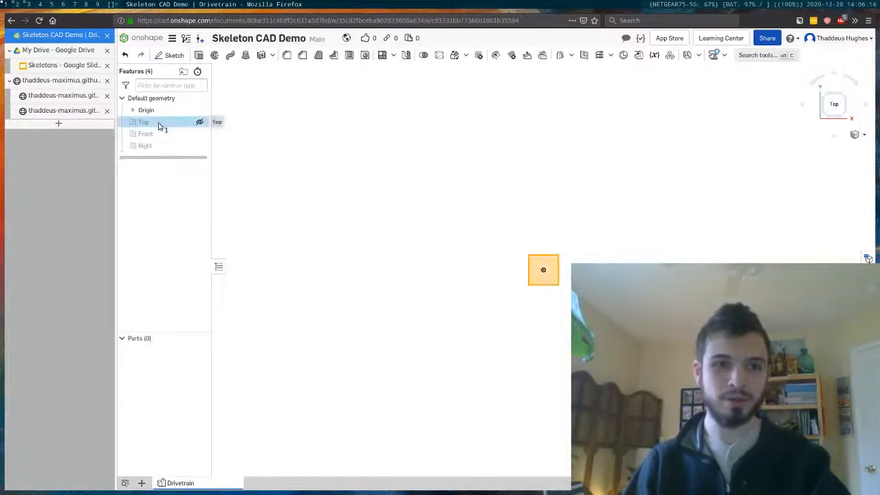
left_click(174, 57)
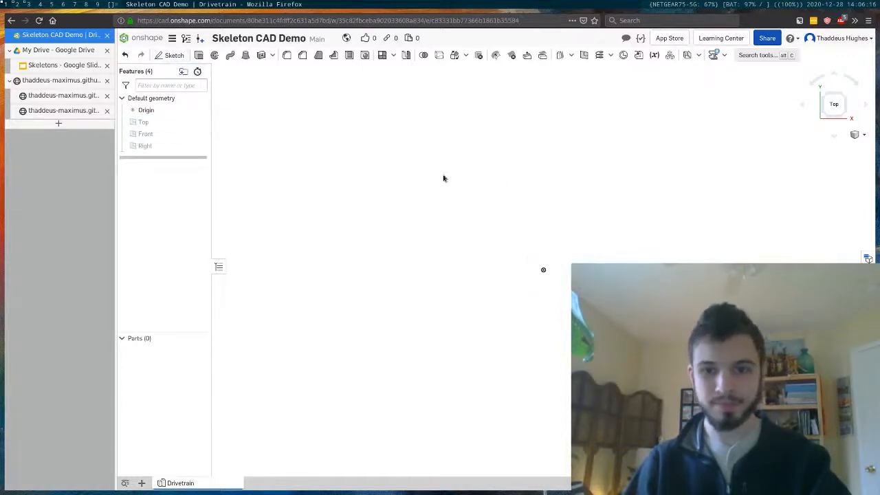
left_click(217, 57)
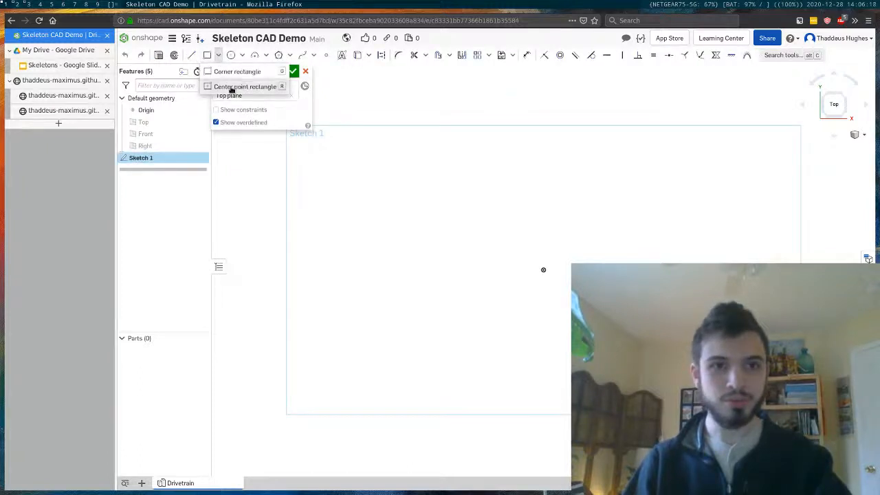
left_click(231, 87)
left_click(543, 270)
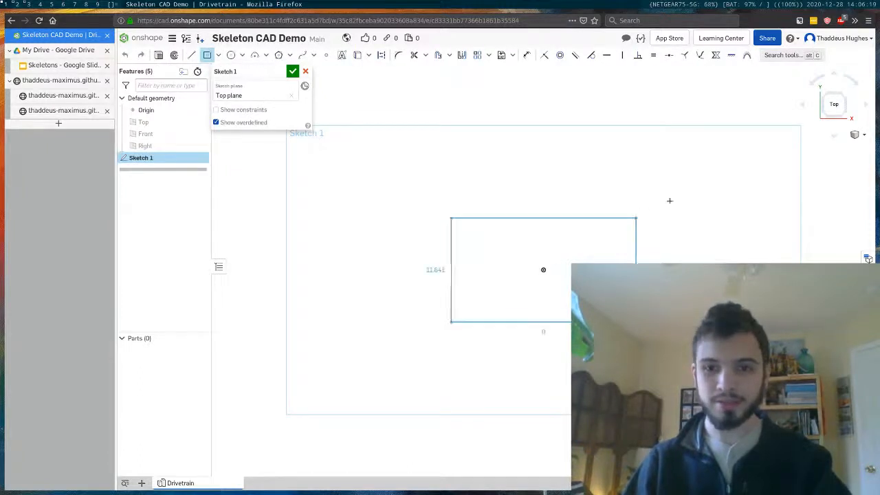
left_click(702, 169)
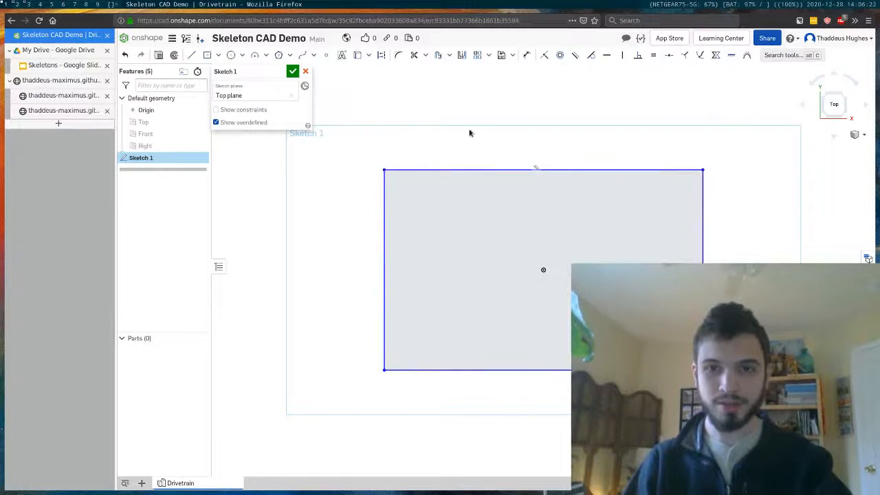
Step: Dimension the frame rectangle to 38 in wide and 28 in high, and finish the sketch
key("d")
left_click(502, 133)
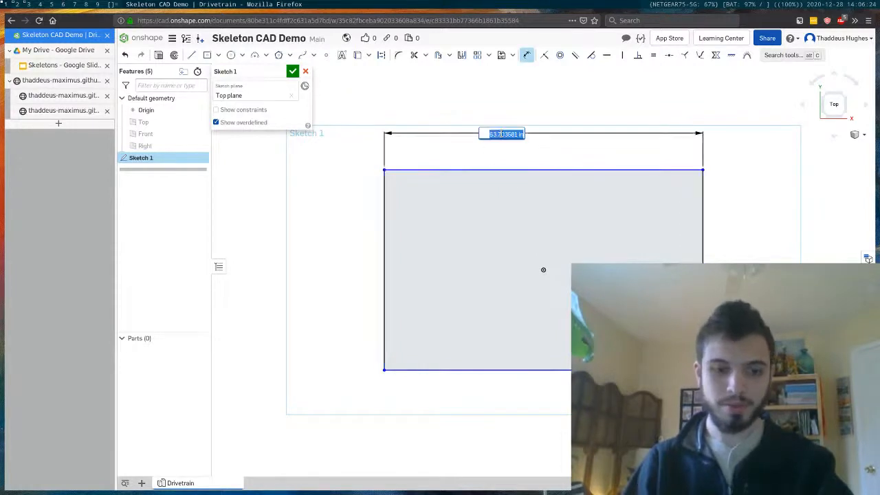
type("28")
key("Return")
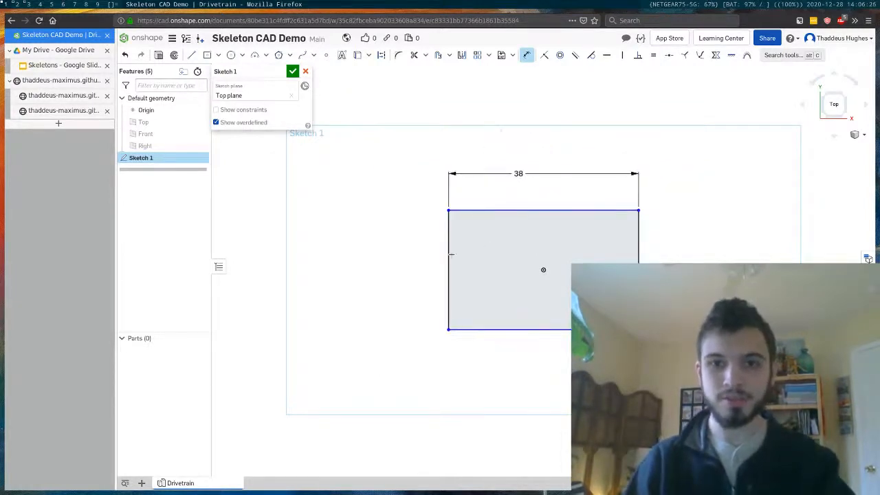
left_click(445, 253)
left_click(379, 259)
type("28")
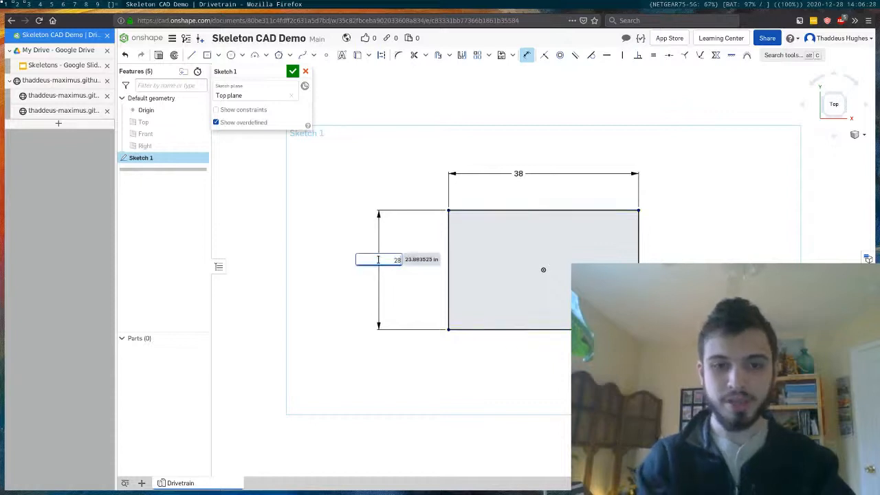
key("Return")
key("Escape")
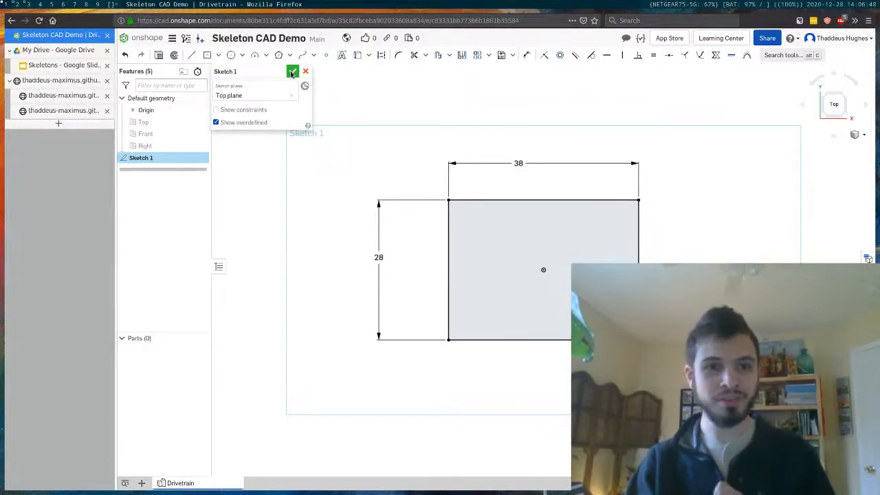
left_click(292, 71)
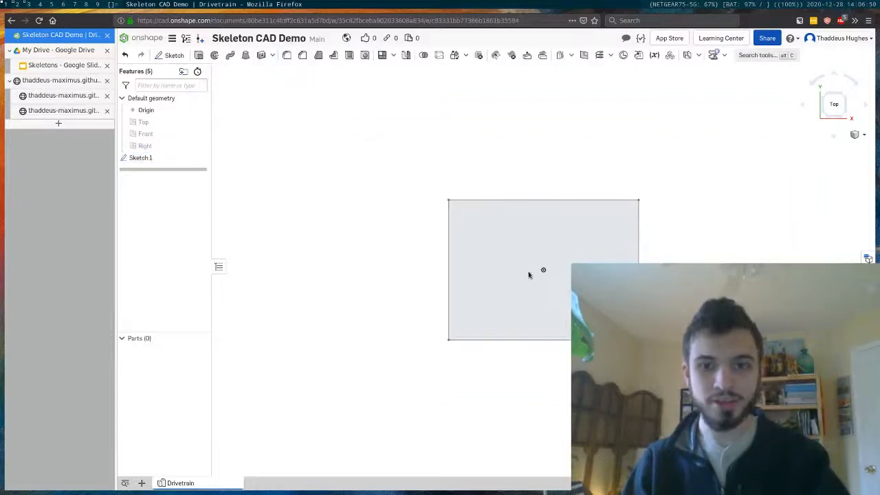
Step: Start a sketch on the Right plane and draw the middle wheel circle centred above the origin and passing through it
mouse_move(528, 275)
right_mouse_down()
mouse_move(550, 273)
mouse_move(523, 262)
mouse_move(526, 280)
right_mouse_up()
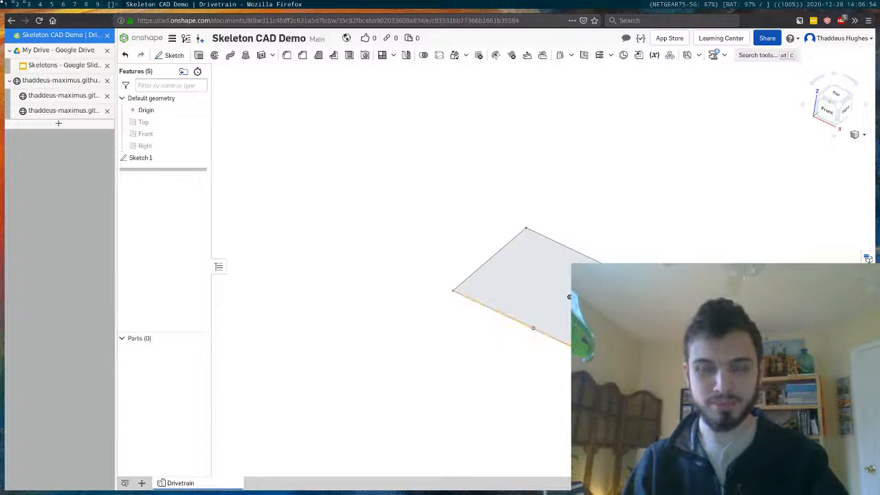
right_click_drag(507, 280, 573, 271)
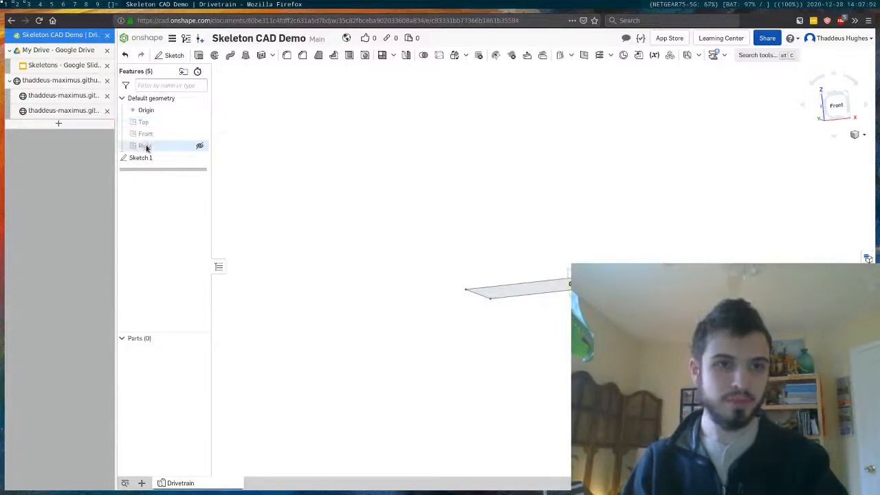
right_click_drag(454, 259, 453, 296)
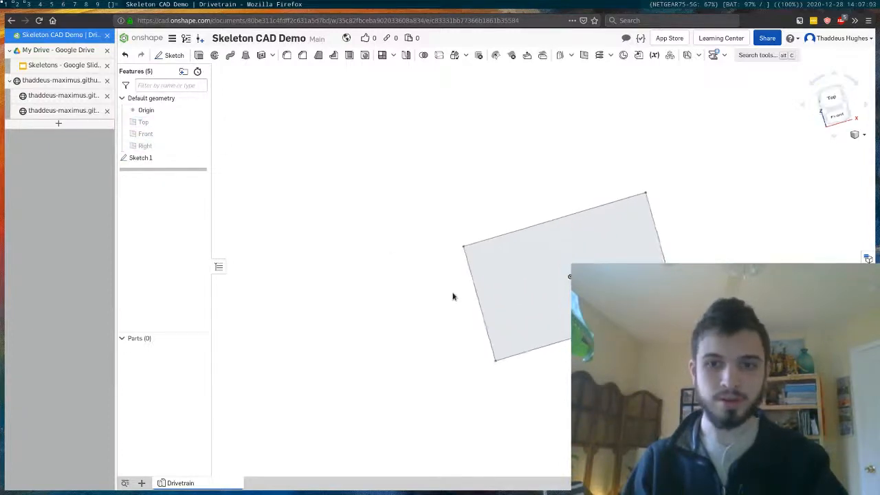
left_click(158, 147)
right_click_drag(736, 189, 774, 176)
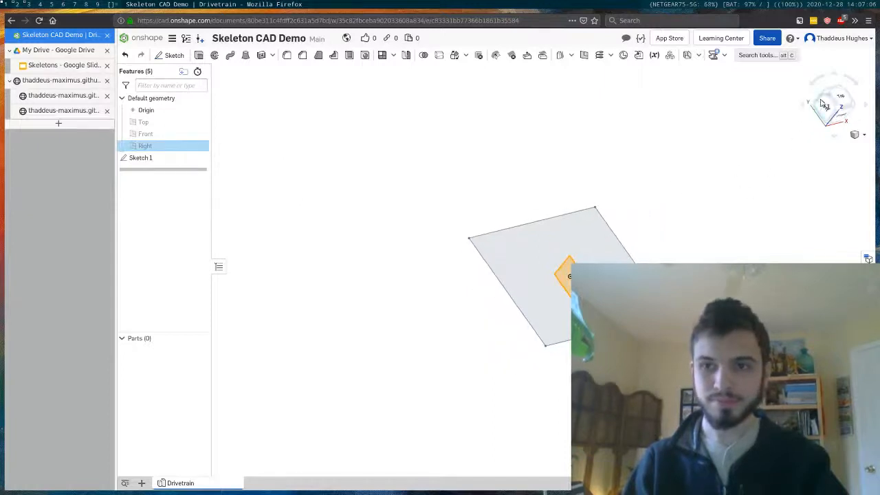
left_click(827, 105)
left_click(168, 55)
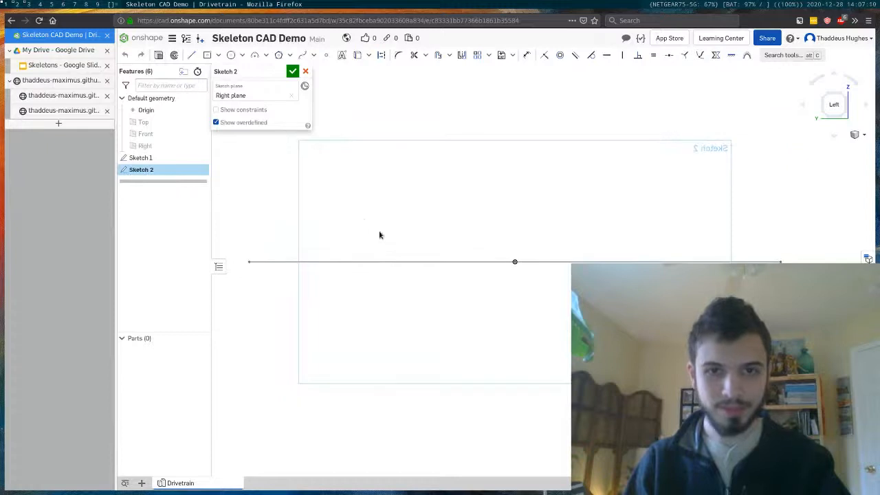
left_click(231, 55)
left_click(495, 210)
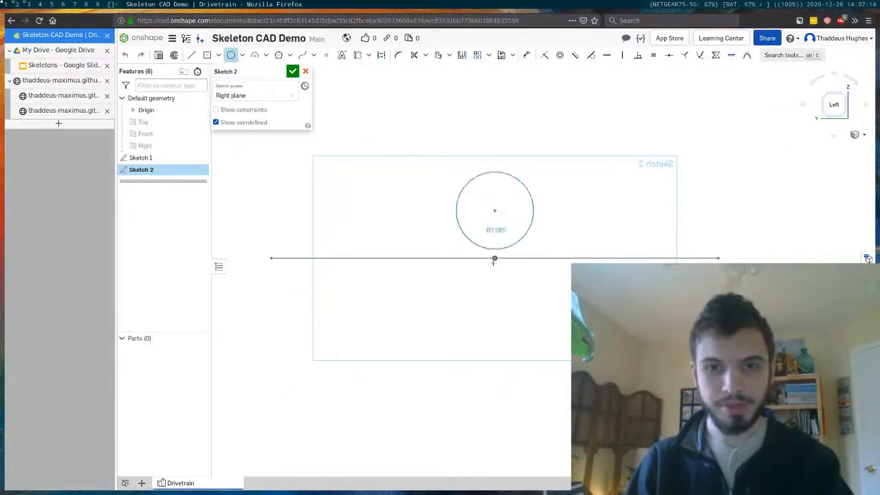
left_click(495, 257)
Step: Draw two more wheel circles of similar size above the frame line, one on either side of the middle wheel
left_click(329, 194)
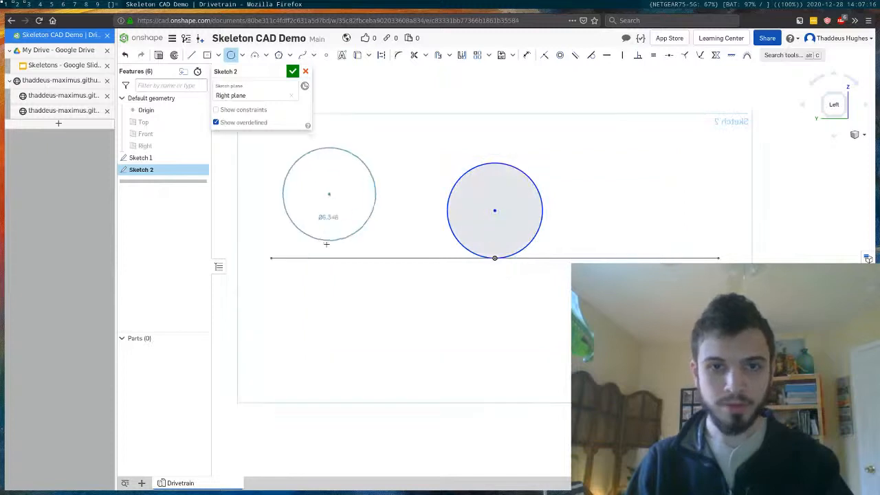
left_click(377, 213)
left_click(647, 191)
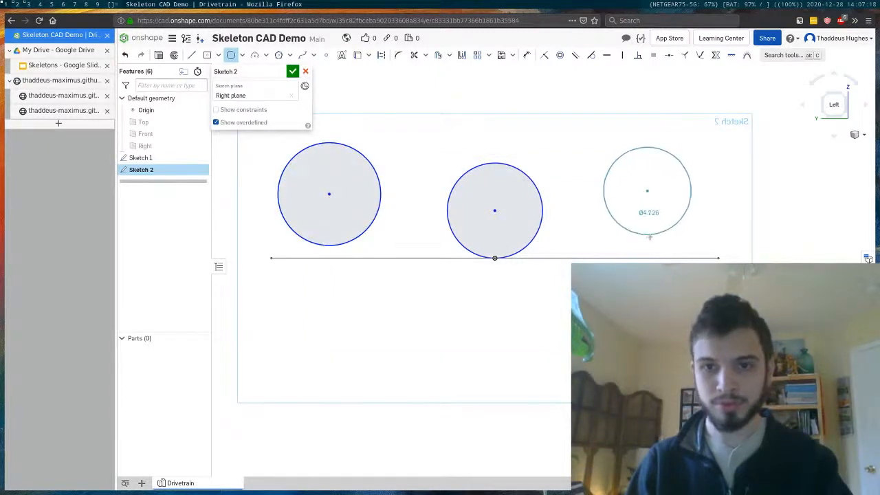
left_click(647, 244)
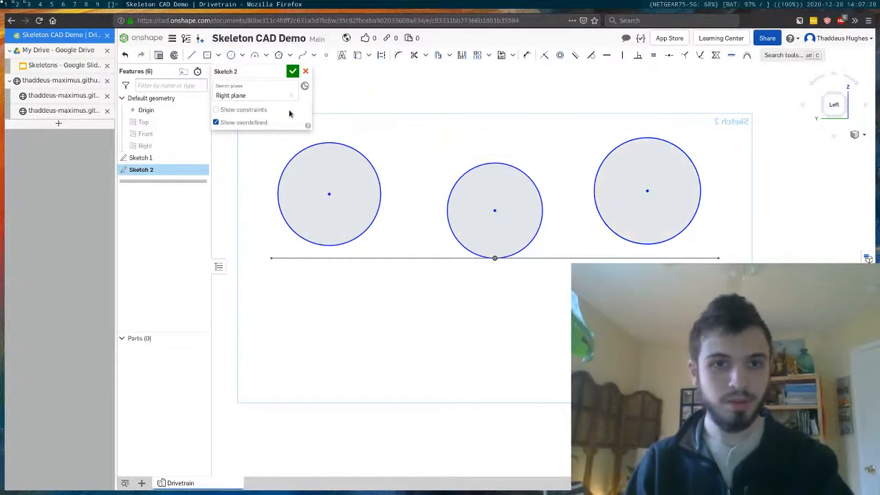
Step: Draw a line joining the left and middle wheel centres and create a slot 0.5 in across around it
left_click(196, 56)
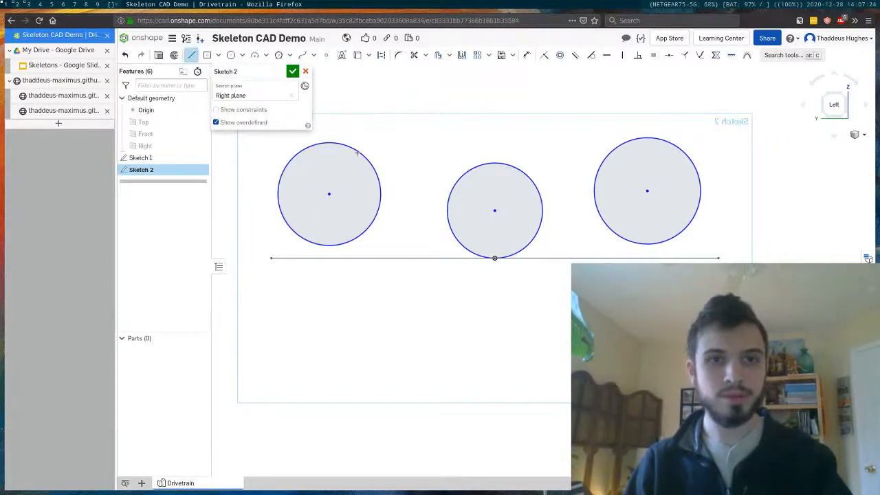
mouse_move(330, 194)
left_mouse_down()
mouse_move(485, 226)
mouse_move(507, 228)
mouse_move(501, 210)
mouse_move(509, 213)
left_mouse_up()
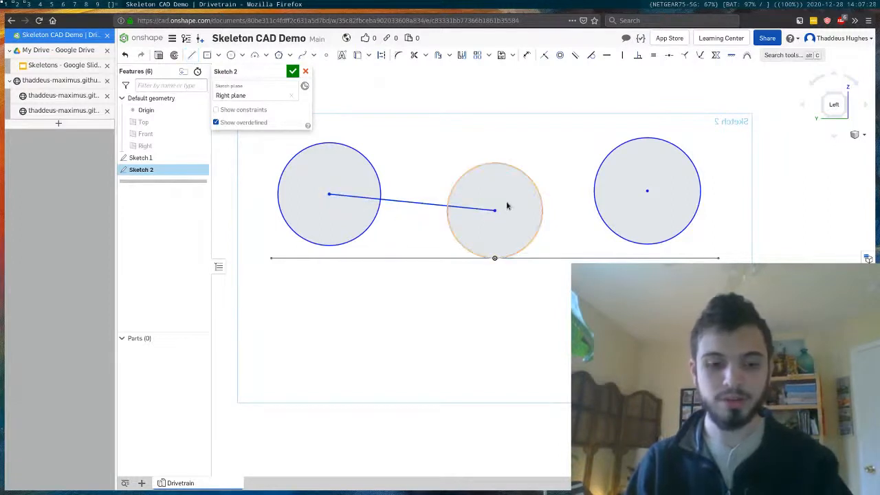
key("alt+c")
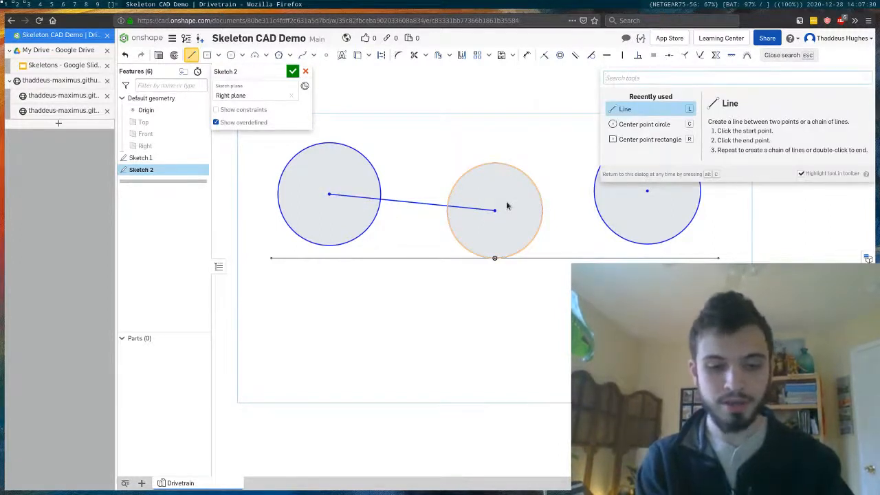
type("slot")
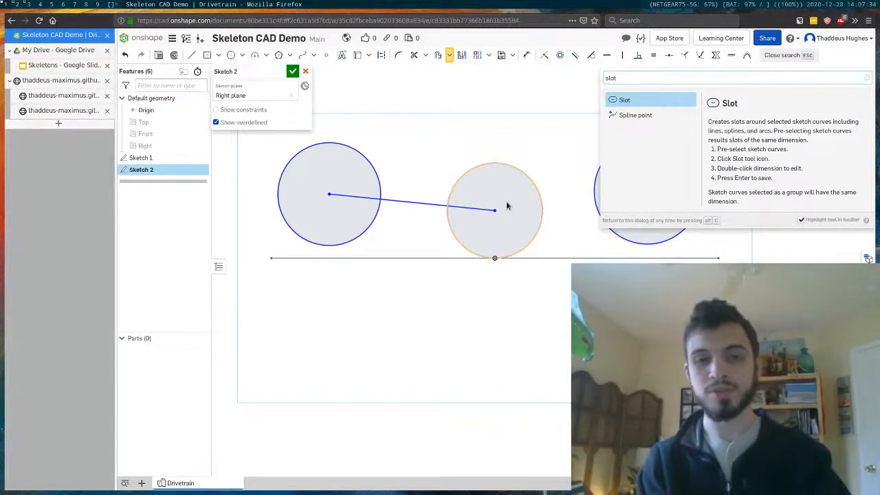
left_click(623, 101)
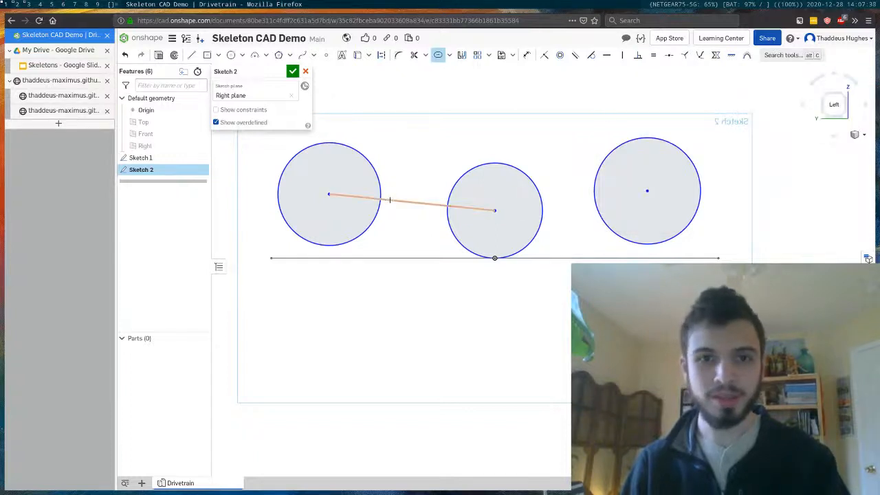
left_click(390, 200)
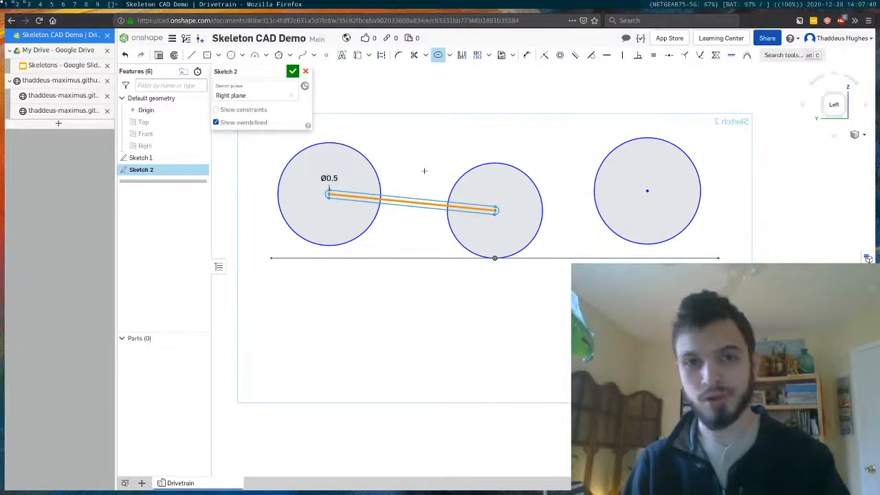
left_click(423, 171)
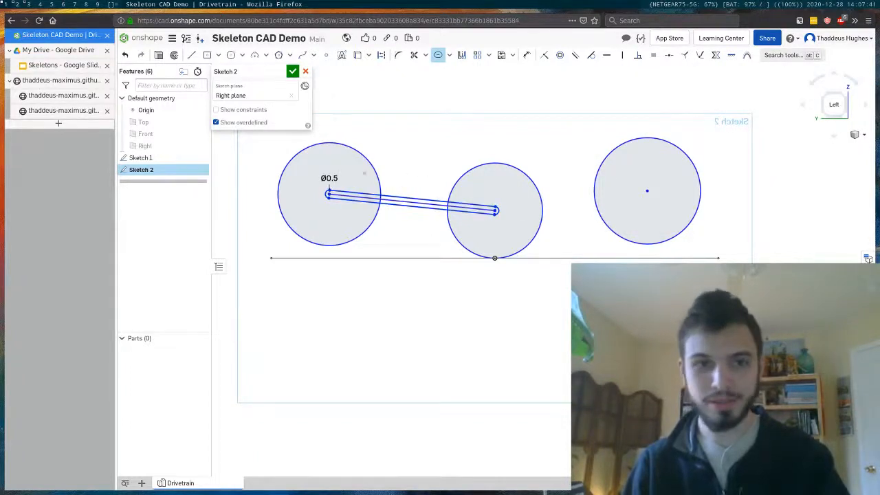
double_click(330, 178)
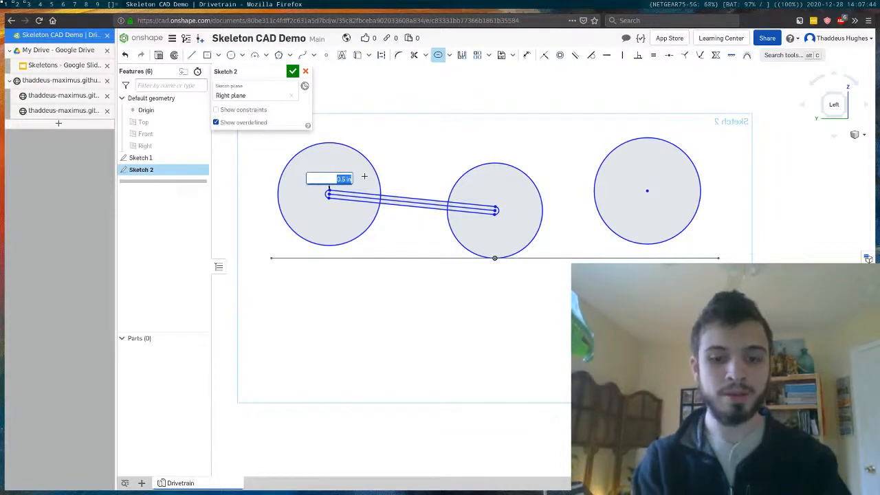
key("Return")
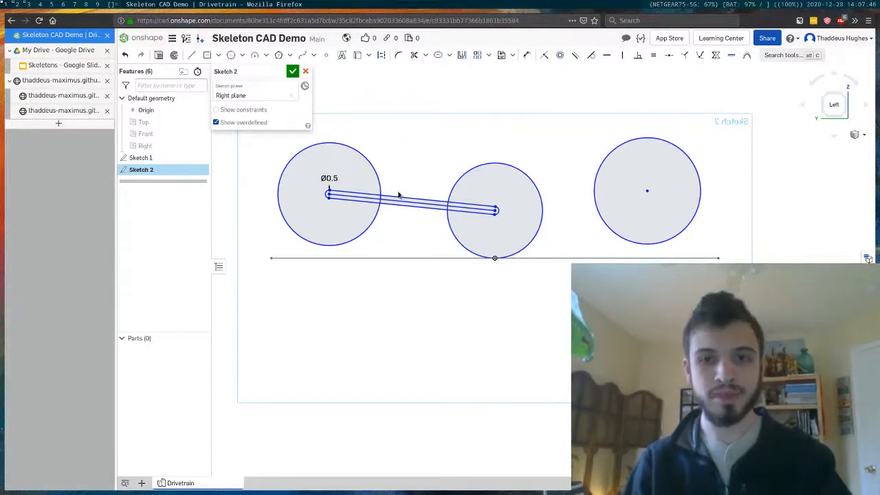
Step: Draw a line joining the middle and right wheel centres, create a 0.5 in slot around it, and place its dimension label clear of the wheel
left_click(192, 55)
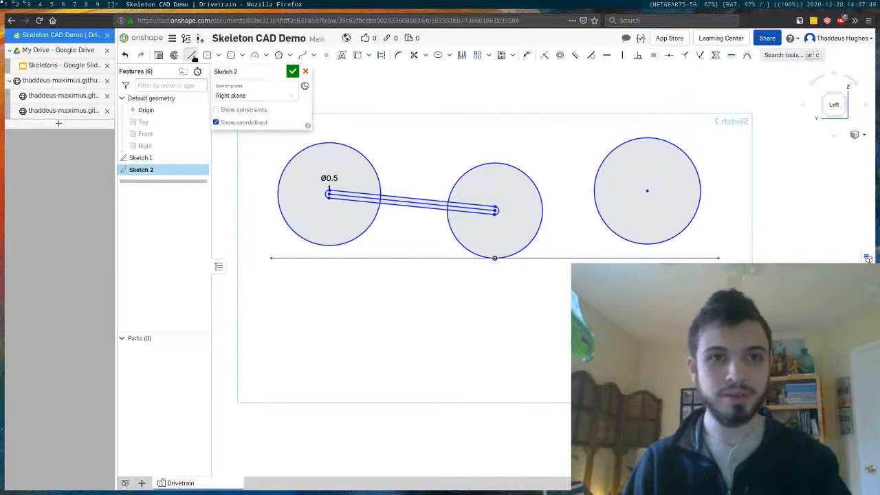
left_click(495, 211)
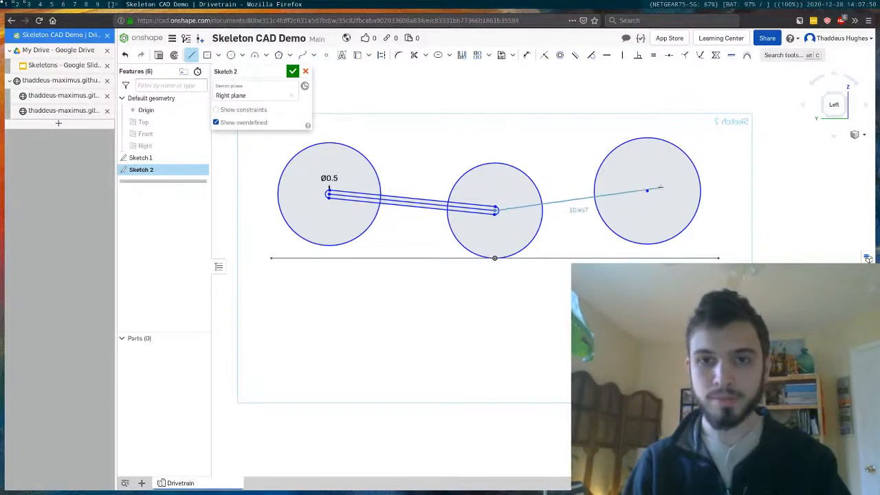
left_click(647, 192)
key("alt+c")
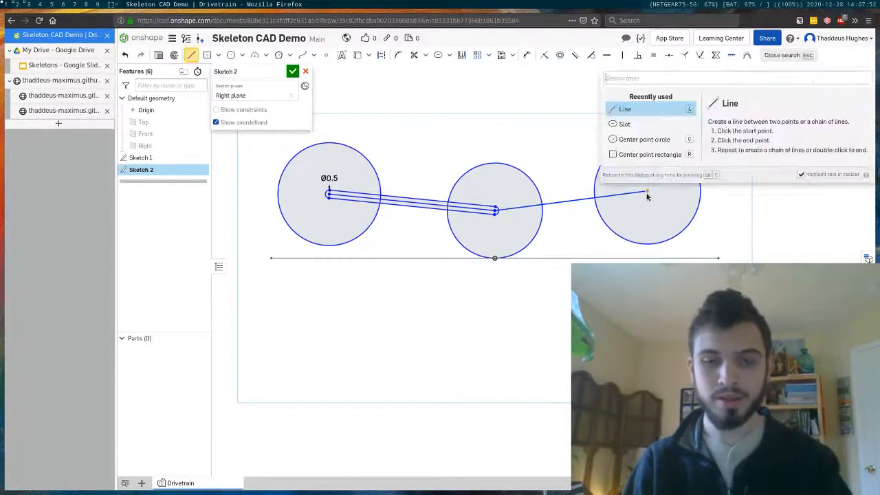
left_click(638, 125)
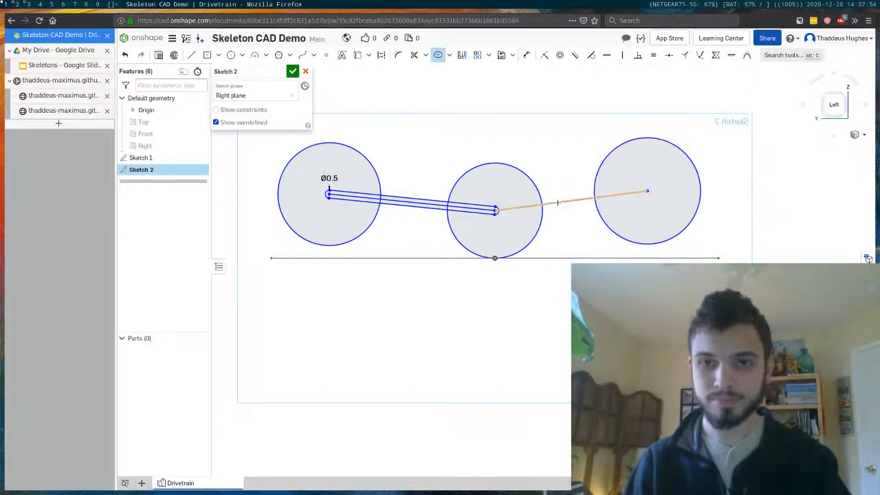
left_click(556, 203)
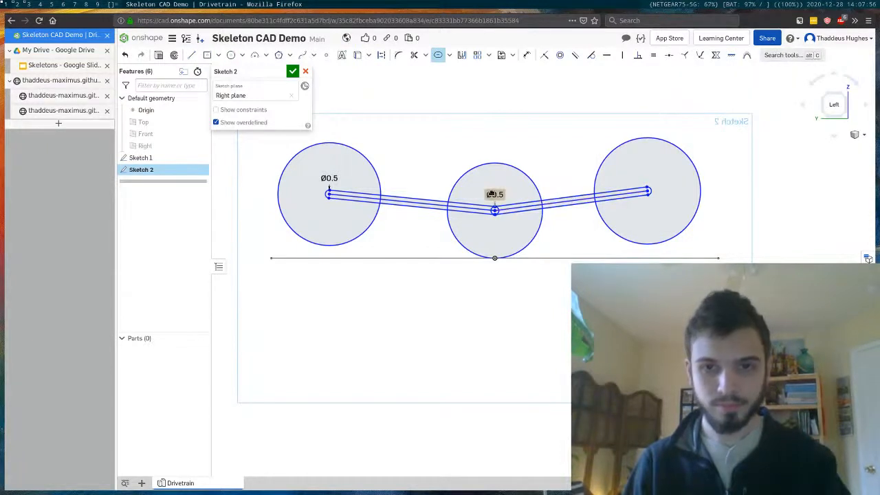
left_click_drag(495, 195, 564, 248)
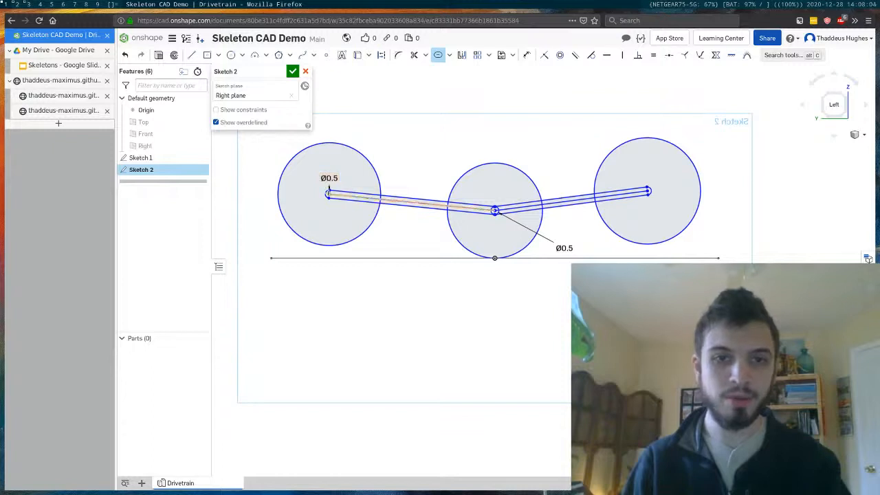
Step: Dimension the left wheel circle to a diameter of 6 in
scroll(422, 270, "down", 2)
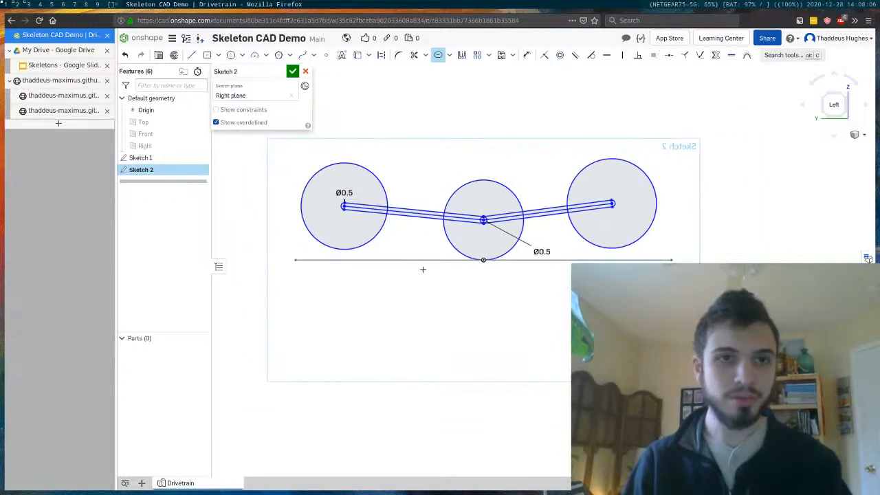
scroll(361, 171, "up", 1)
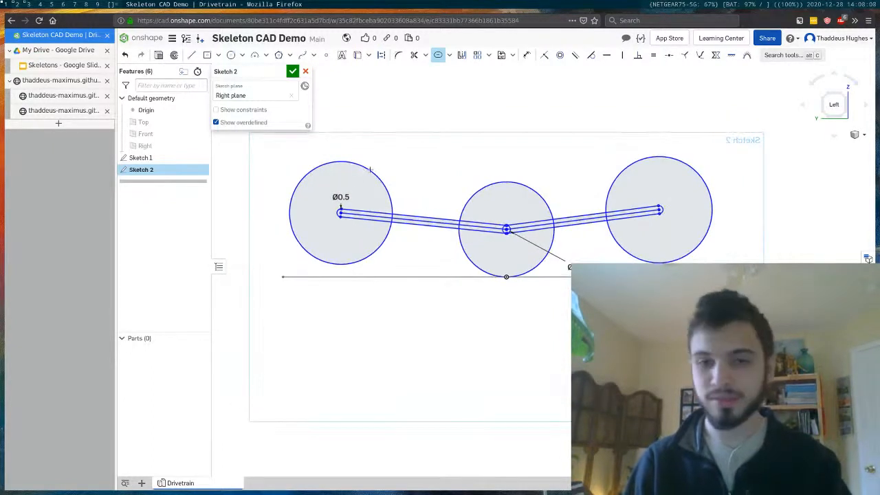
key("u")
left_click(372, 173)
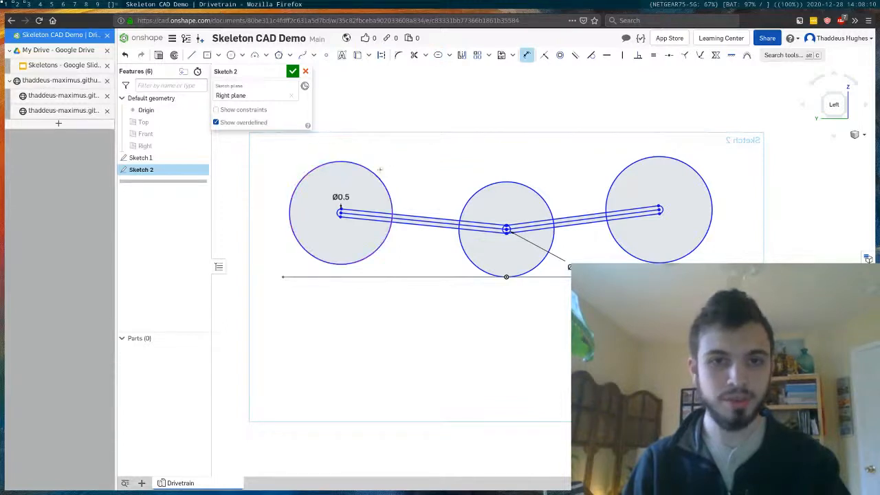
left_click(495, 106)
type("6")
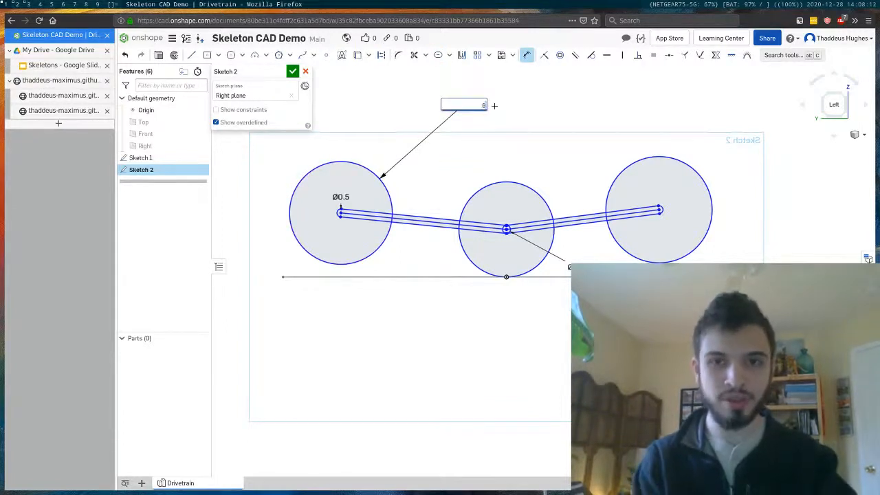
key("Return")
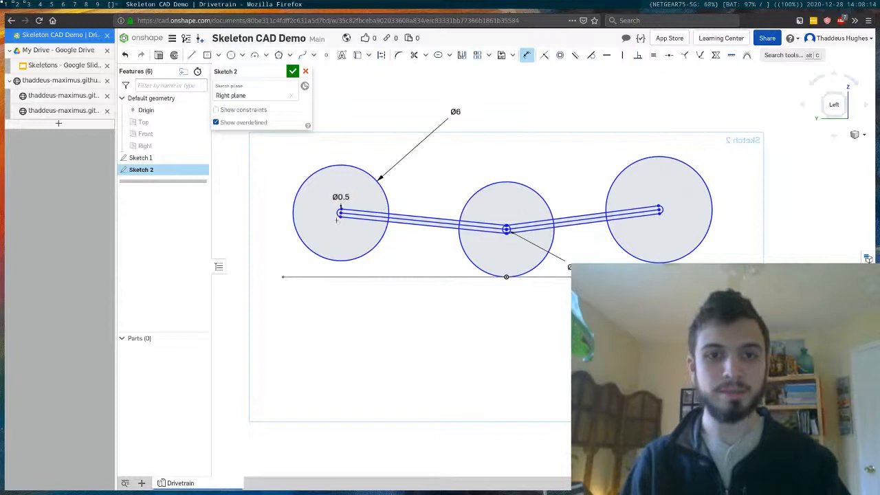
key("Escape")
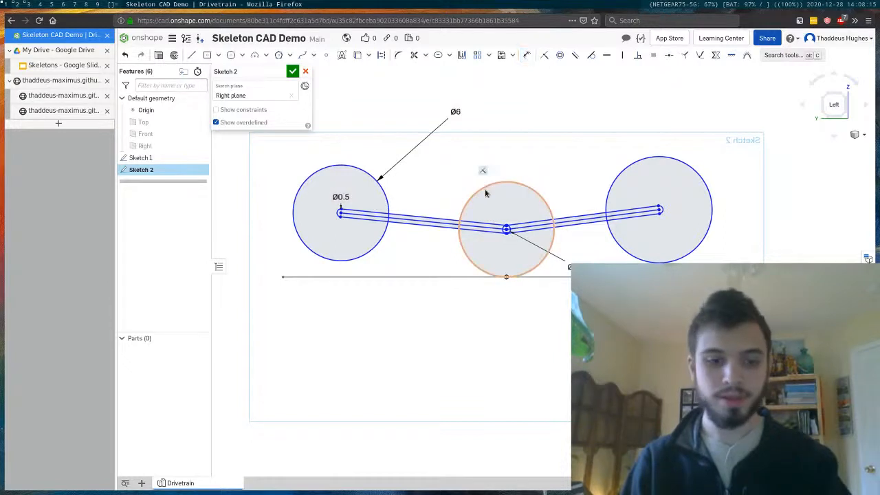
Step: Apply equal constraints so the middle and right wheel circles match the left wheel's diameter
left_click(653, 56)
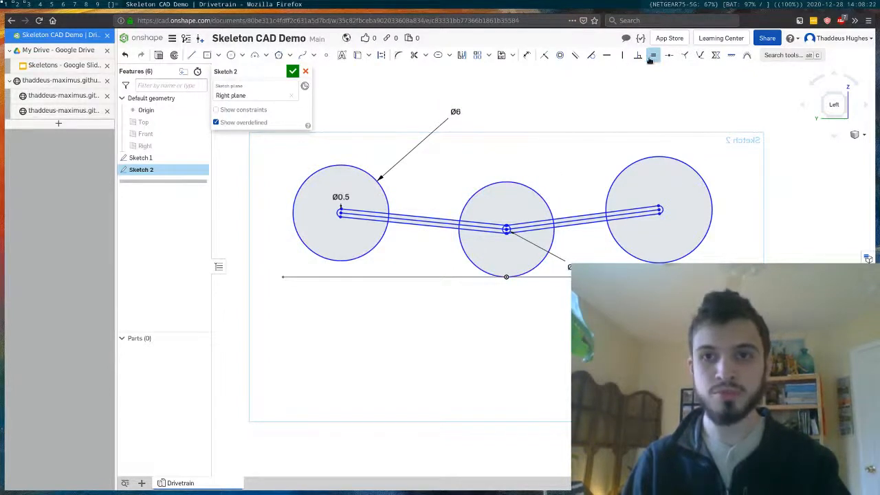
left_click(380, 186)
left_click(497, 183)
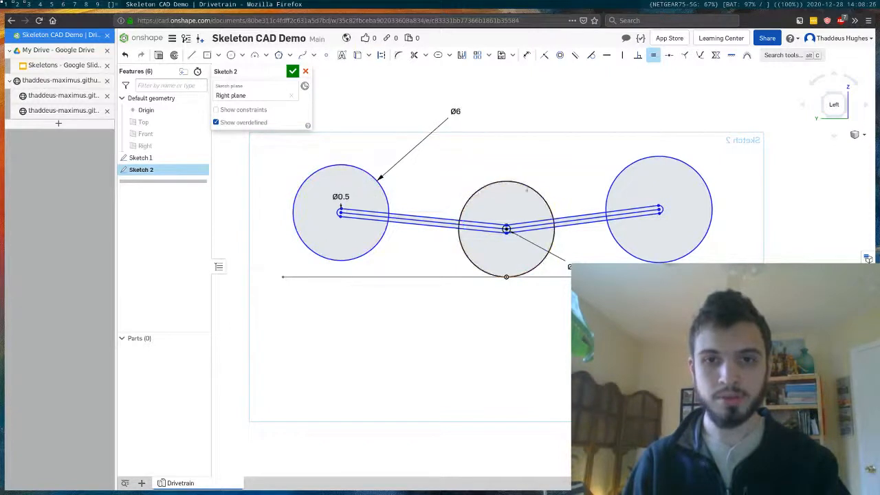
left_click(497, 183)
left_click(638, 161)
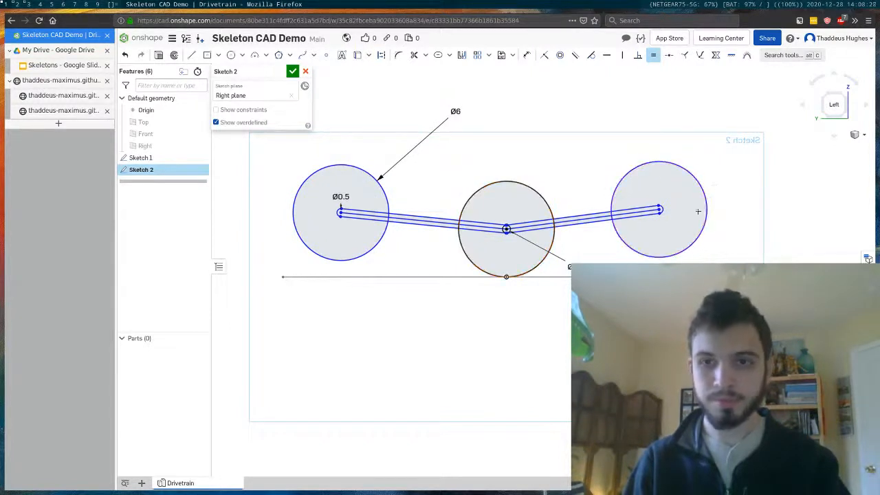
key("Escape")
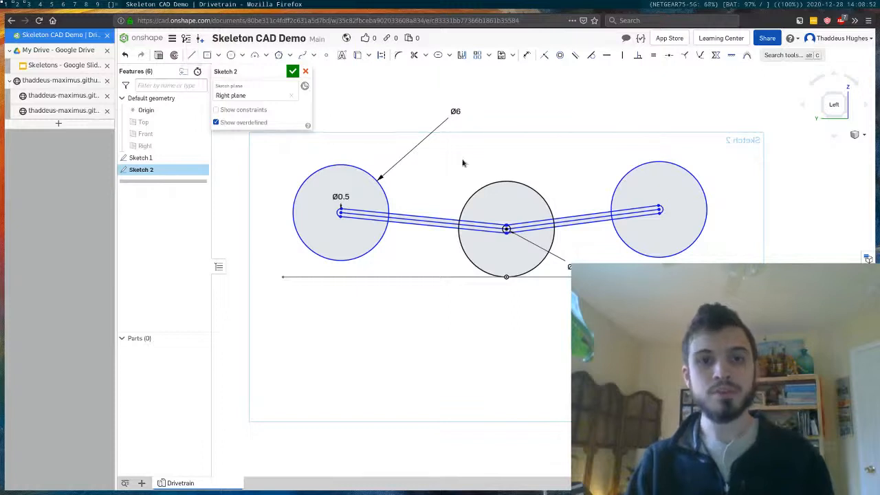
Step: Draw a horizontal construction line joining the bottoms of the left and right wheel circles
left_click(192, 55)
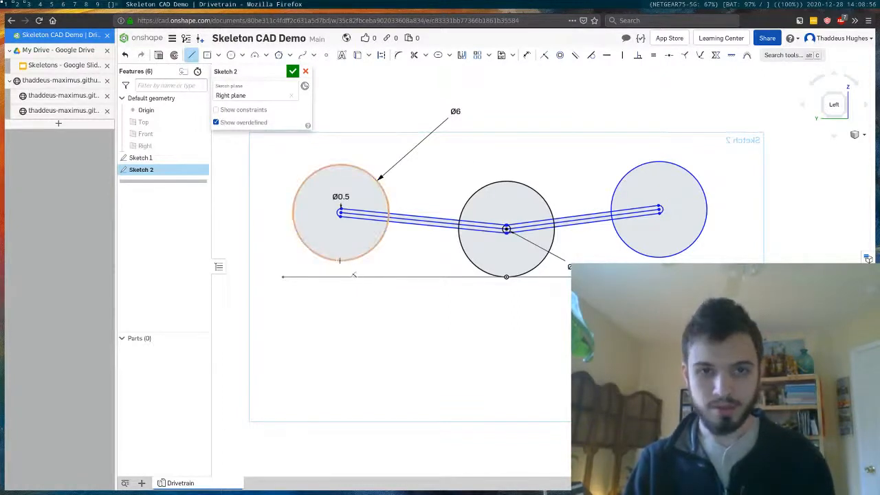
left_click(339, 260)
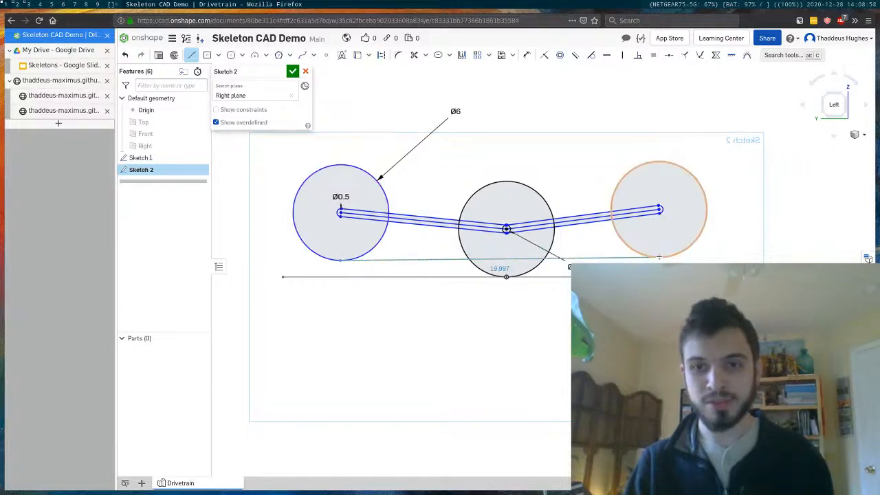
left_click(658, 258)
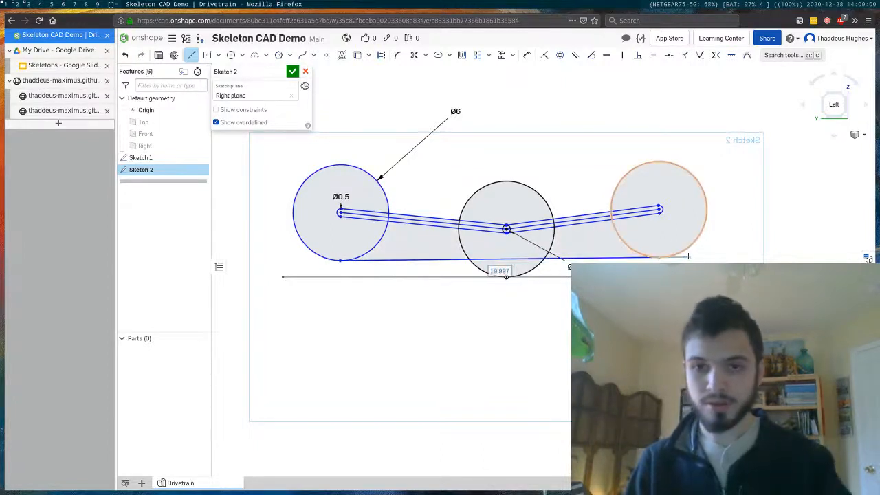
key("Escape")
left_click(606, 259)
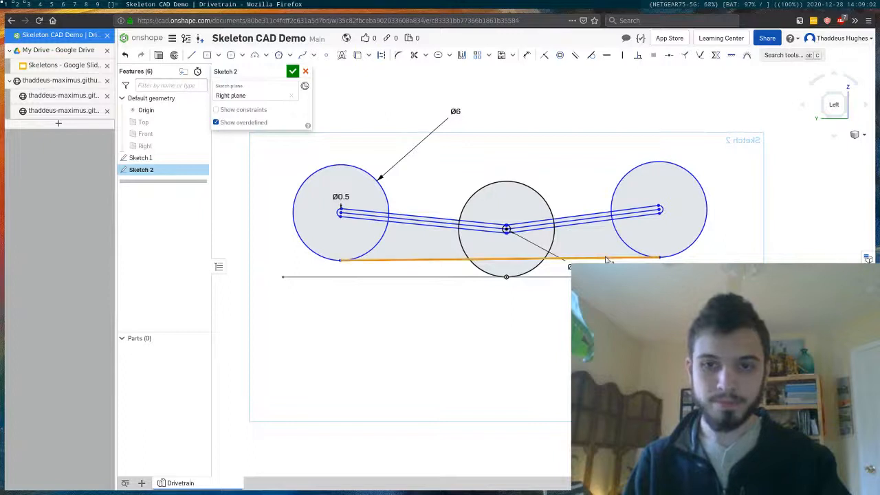
key("q")
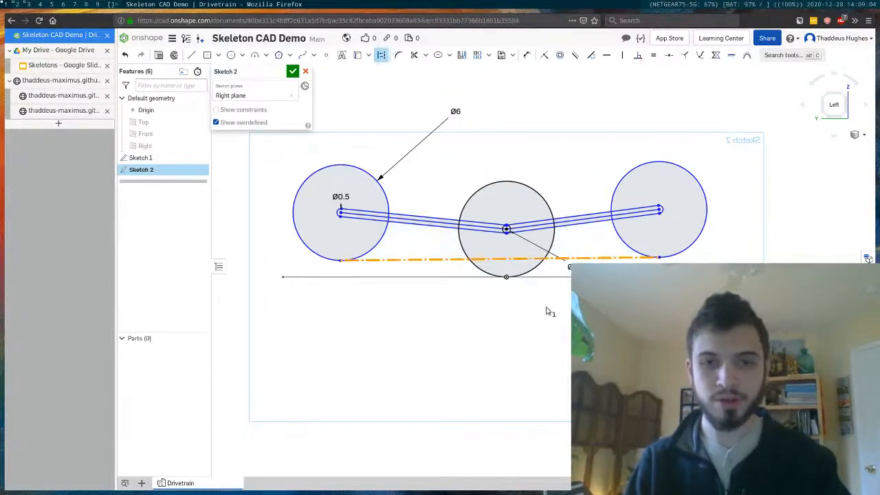
left_click(386, 320)
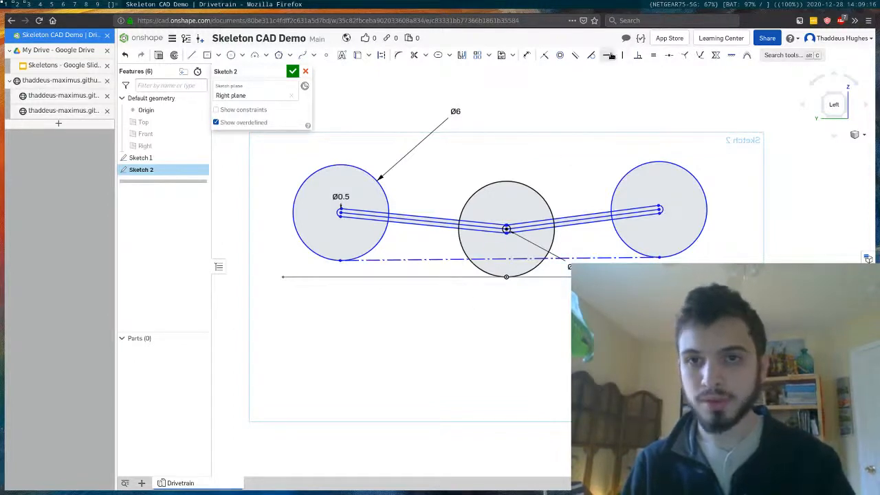
left_click(611, 259)
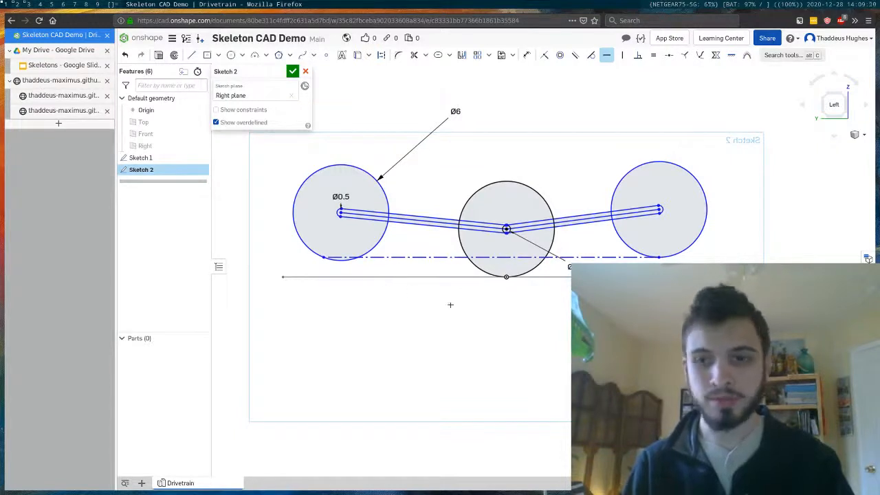
Step: Dimension the construction line 0.125 in above the origin to set the middle wheel's drop
key("d")
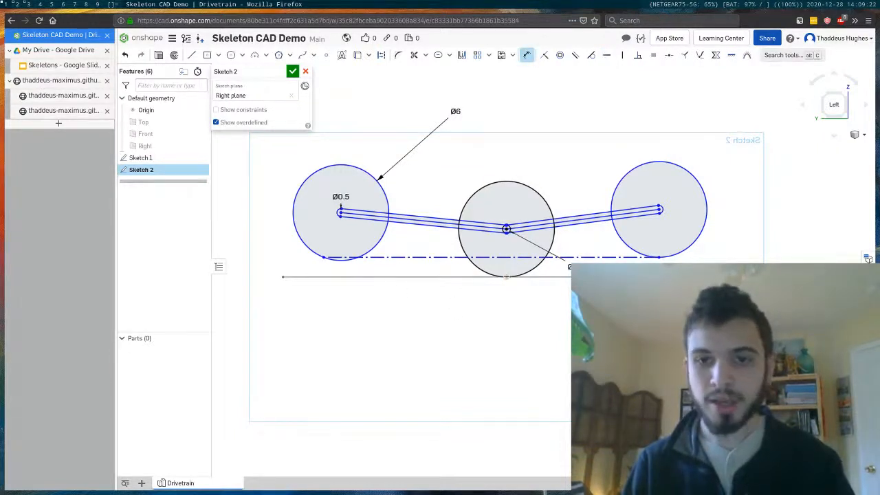
left_click(506, 276)
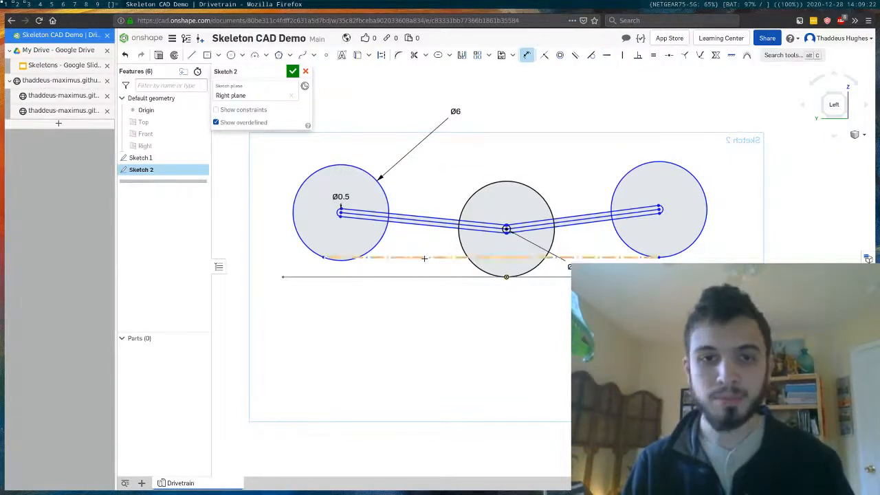
left_click(629, 258)
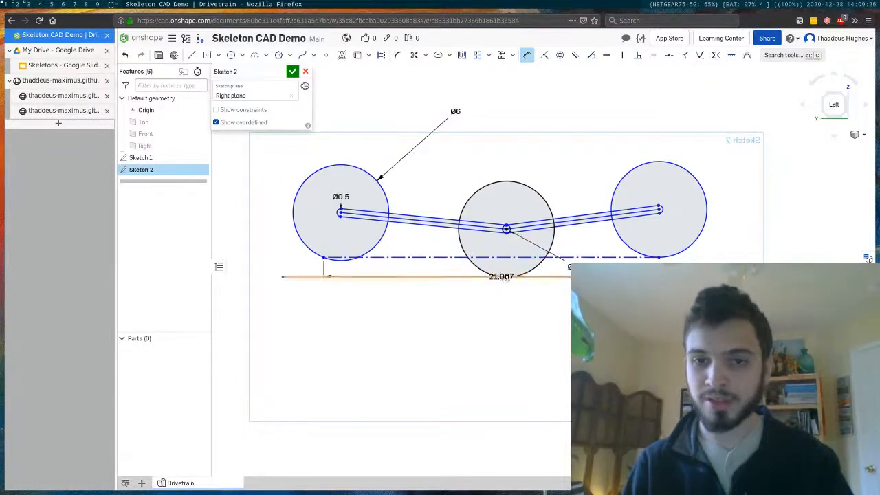
left_click(745, 266)
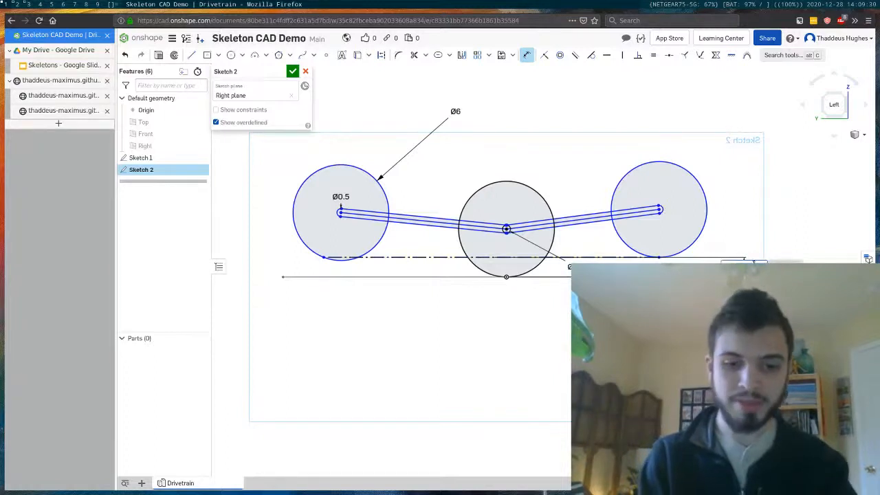
key("Return")
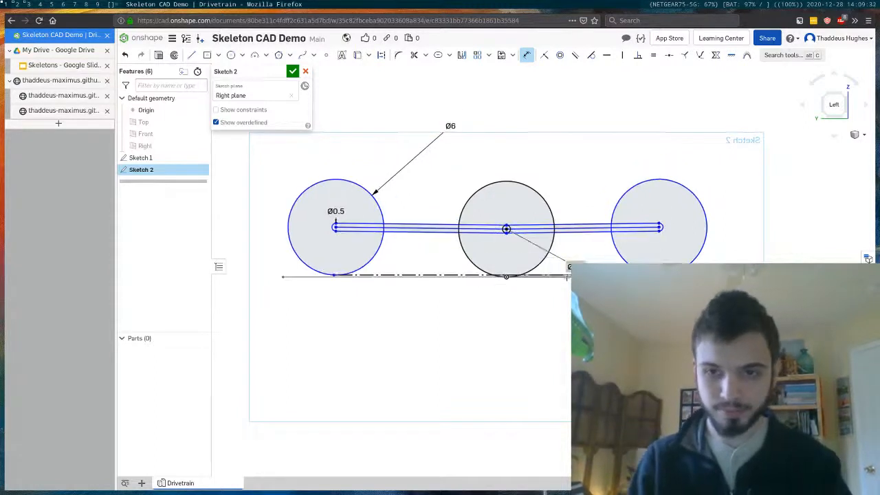
key("Escape")
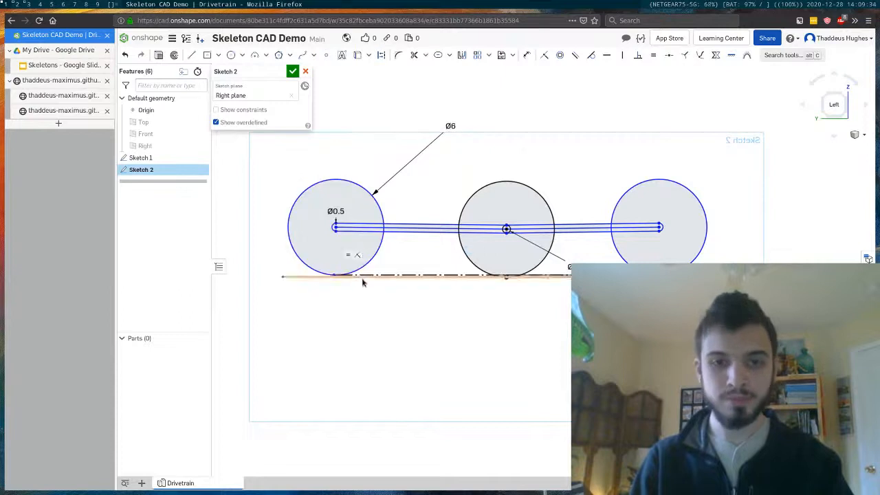
Step: Apply a vertical constraint between the left wheel's centre and the construction line's left endpoint
key("v")
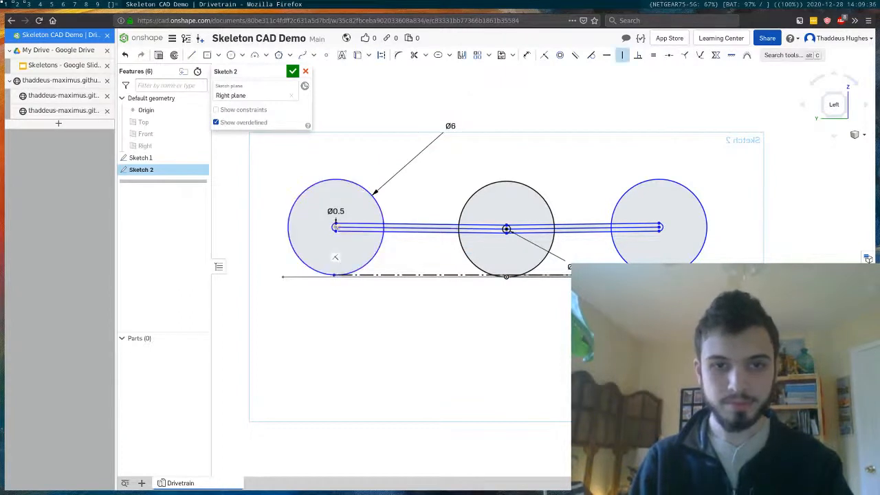
left_click(335, 228)
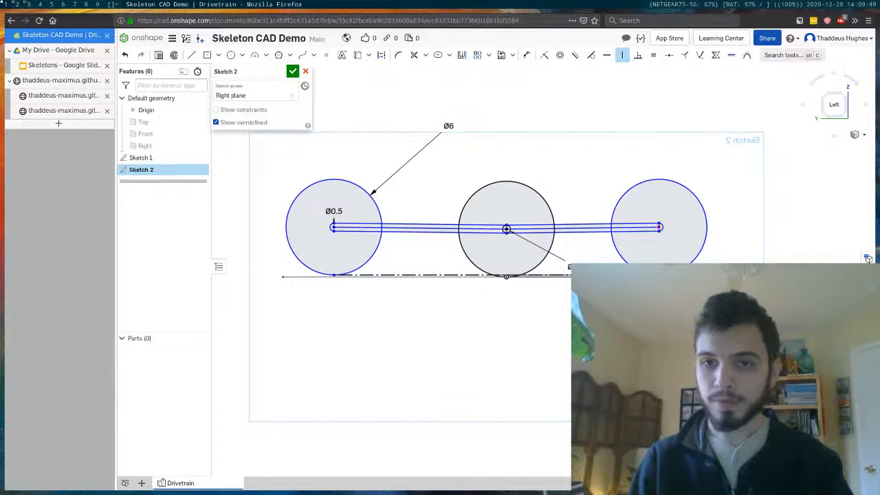
key("Escape")
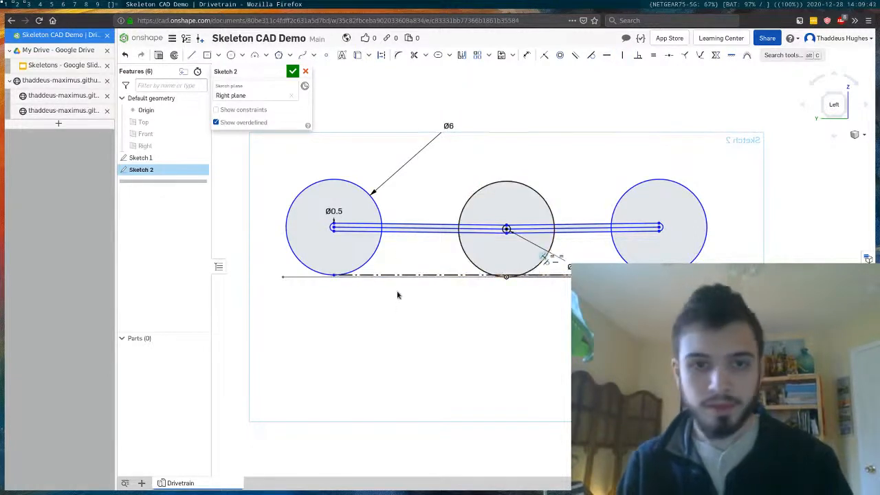
Step: Switch to the Skeletons presentation in Google Slides to review the tank drive's design choices and metrics
right_click_drag(397, 295, 396, 328)
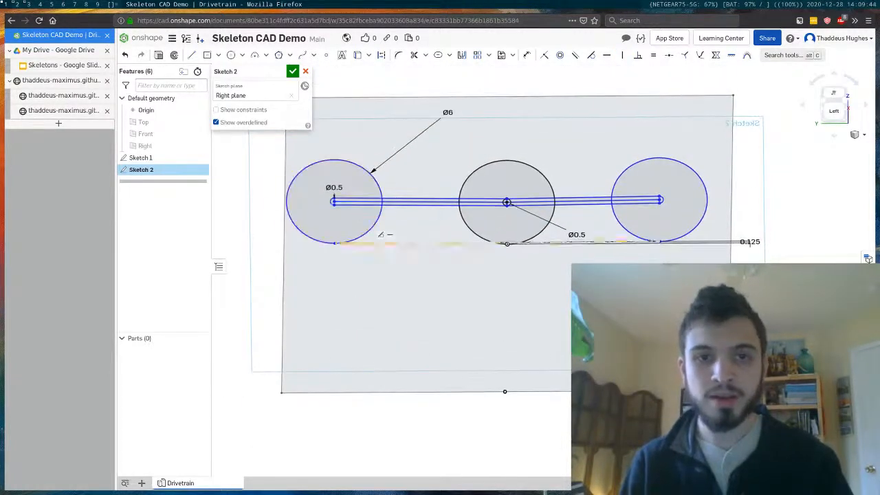
left_click(833, 113)
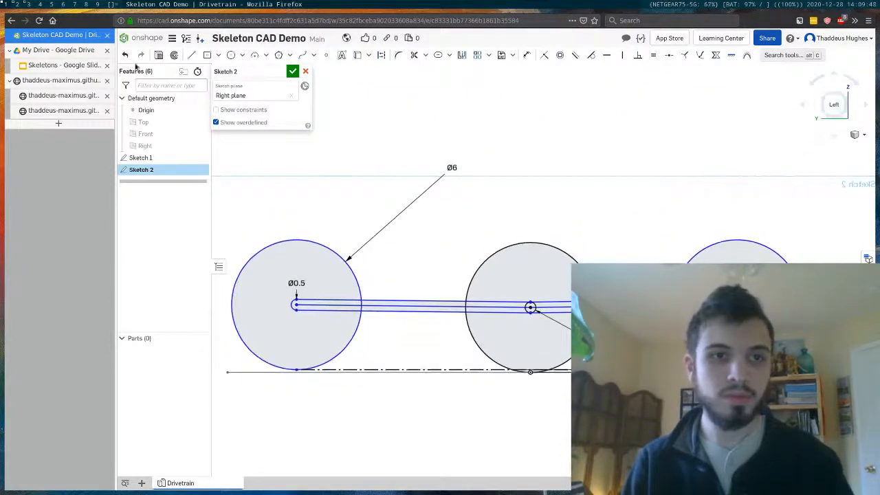
left_click(63, 65)
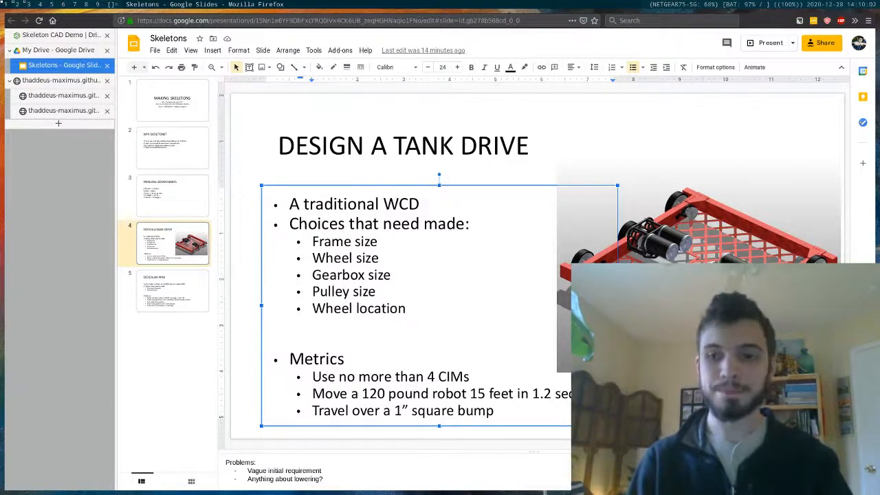
Step: Return to the Onshape sketch and draw two corner rectangles about 1 in by 2.2 in near the outer sides of the end wheels
key("ctrl+Tab")
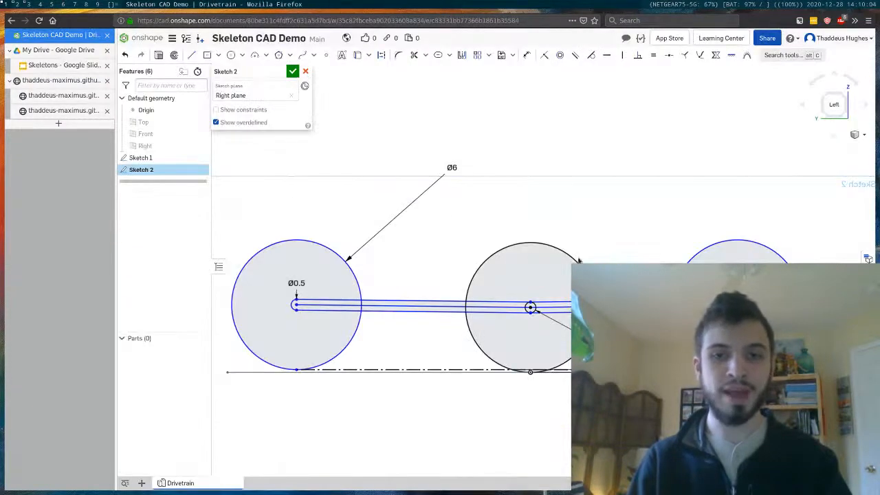
left_click(217, 55)
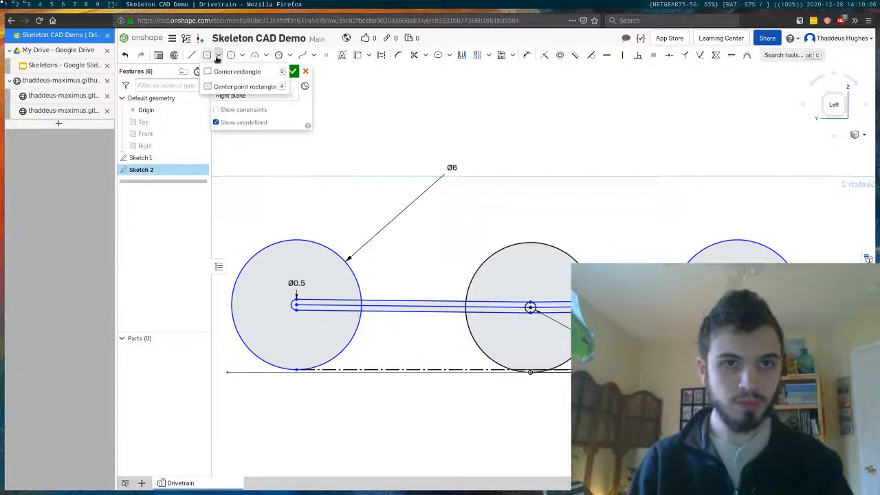
left_click(223, 73)
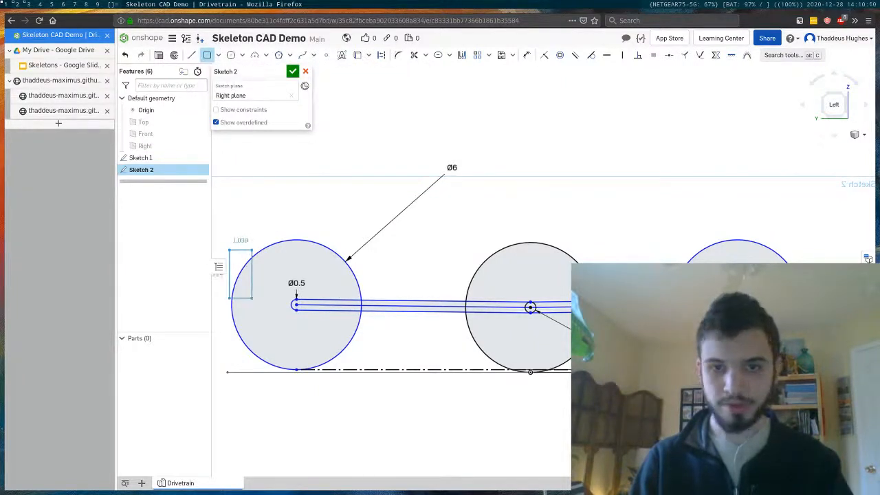
left_click(253, 298)
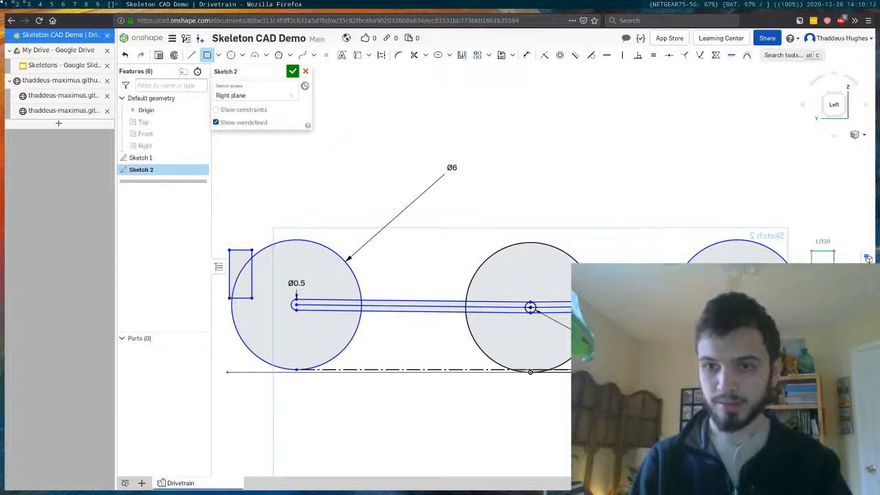
left_click(834, 299)
key("Escape")
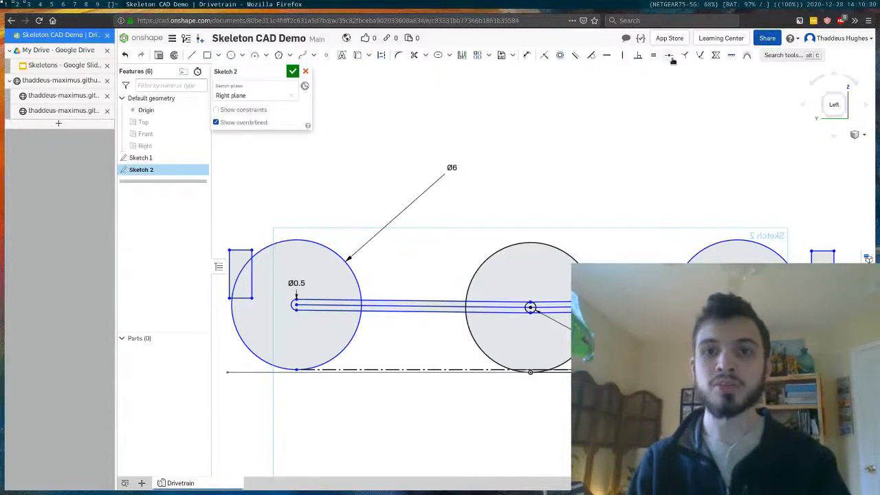
Step: Make the left rectangle's outer vertical edge coincident with the left endpoint of the ground line
left_click(544, 55)
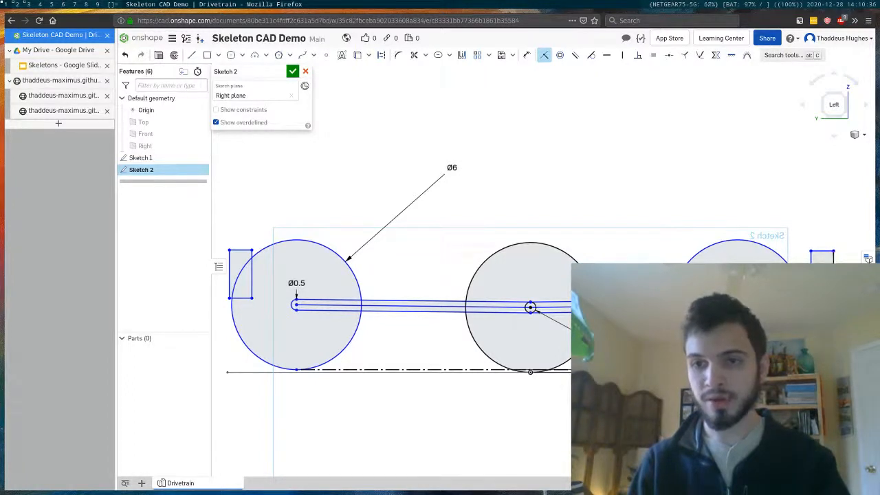
left_click(228, 274)
left_click(225, 372)
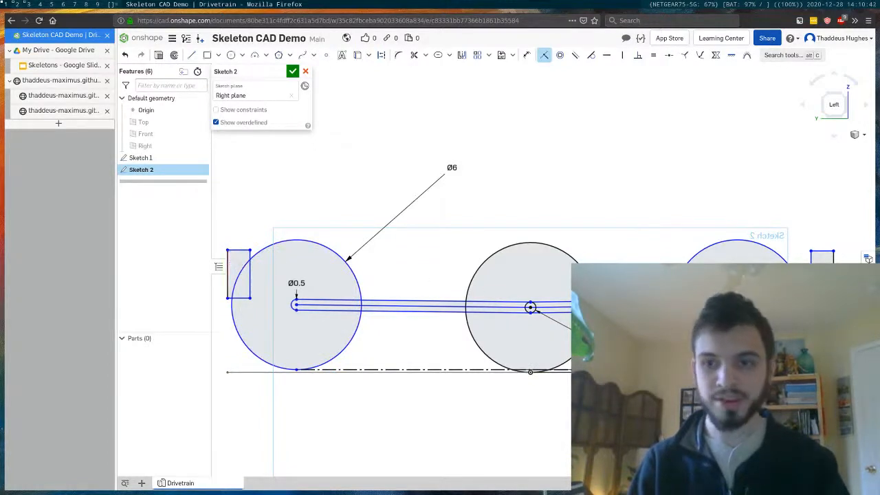
Step: Dimension the left frame rectangle 2 in high and 1 in wide
scroll(578, 258, "up", 2)
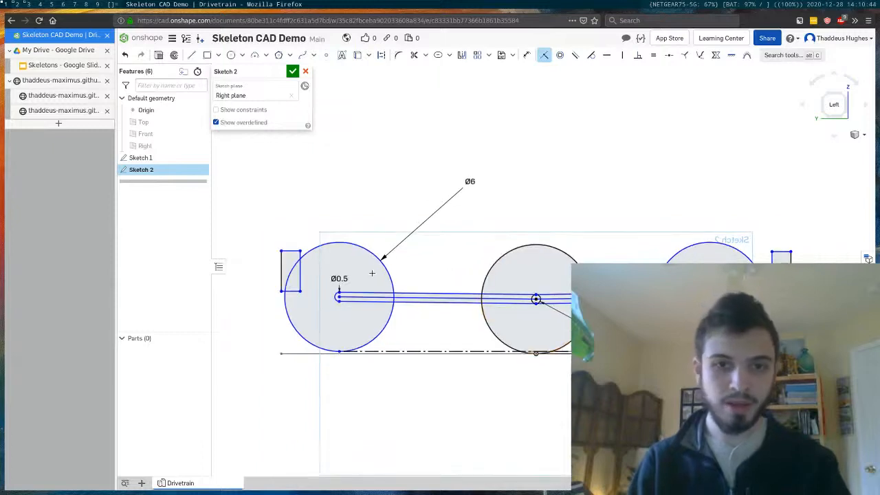
key("d")
left_click(281, 263)
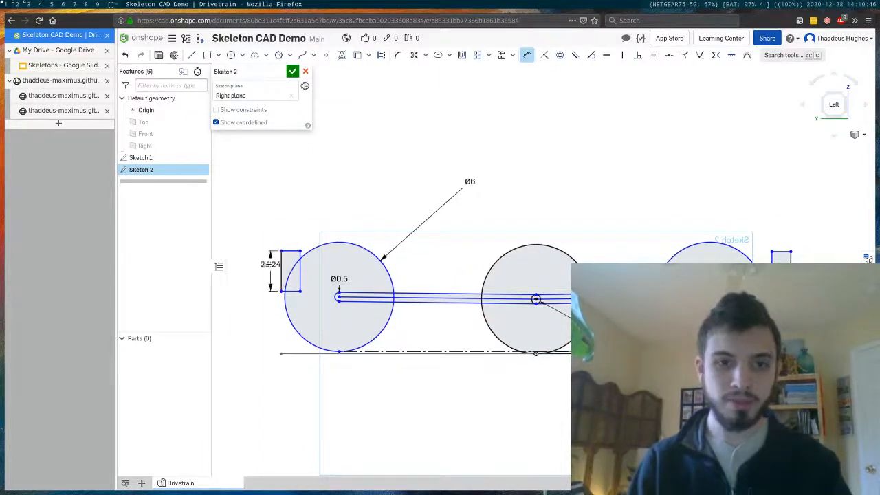
left_click(256, 267)
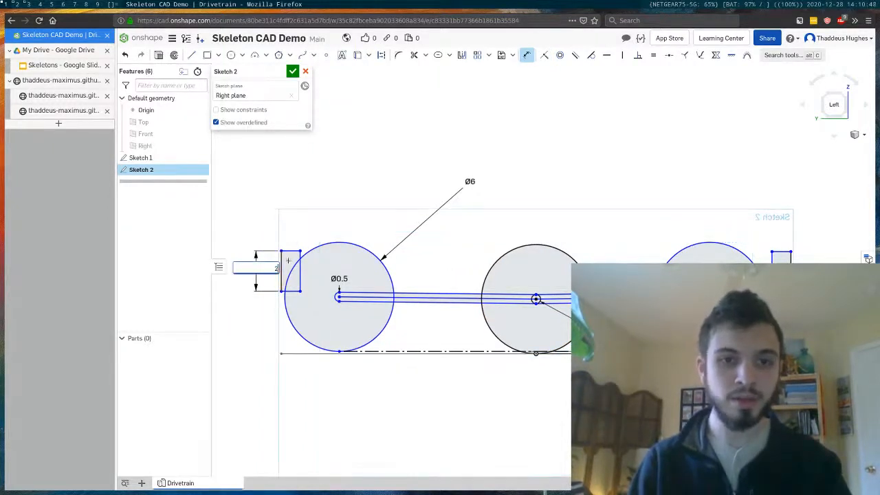
key("Return")
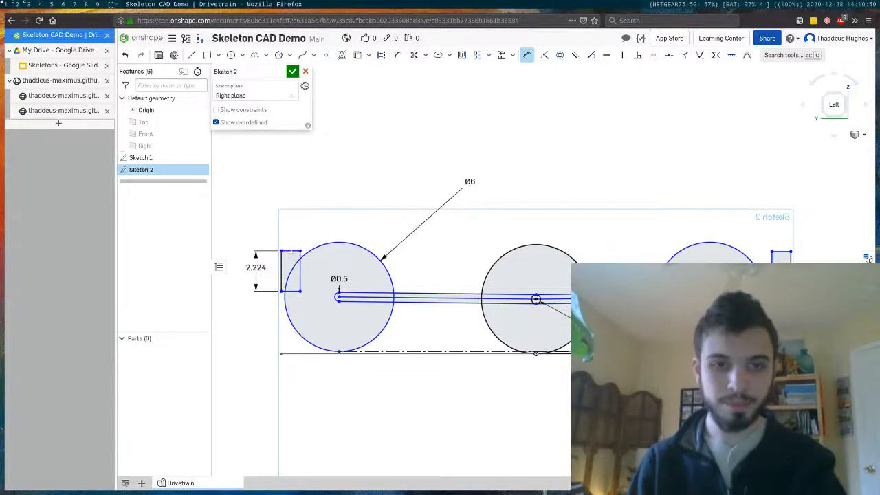
left_click(250, 226)
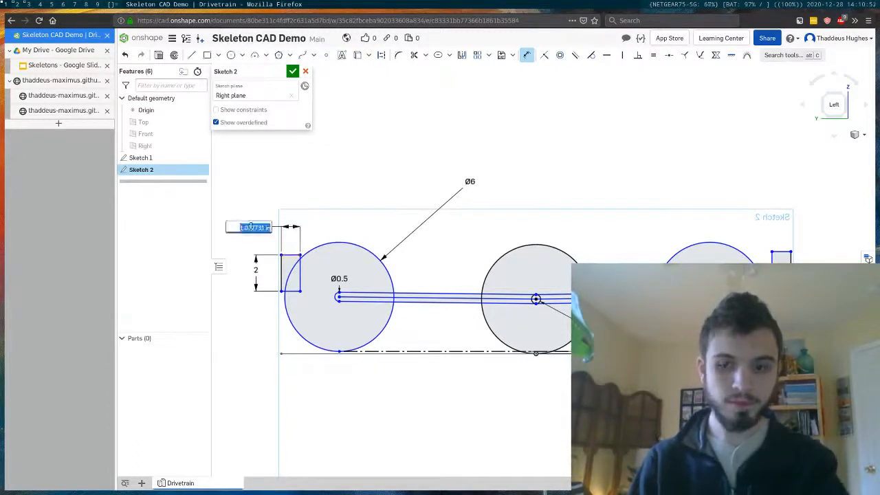
type("1")
key("Return")
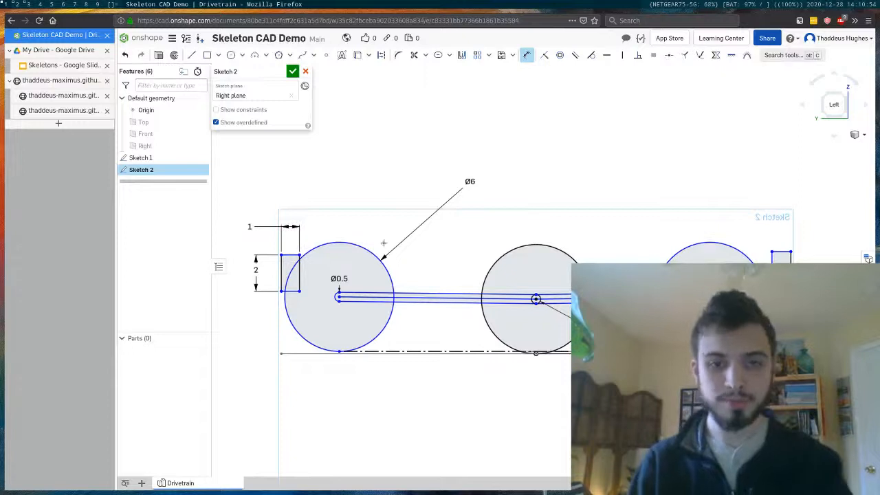
key("Escape")
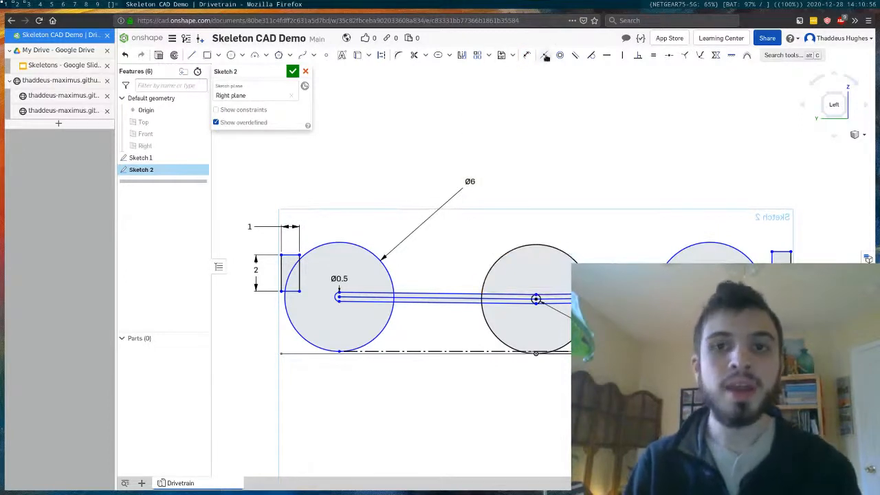
Step: Apply a coincident constraint between the top edges of the left and right frame rectangles
left_click(544, 55)
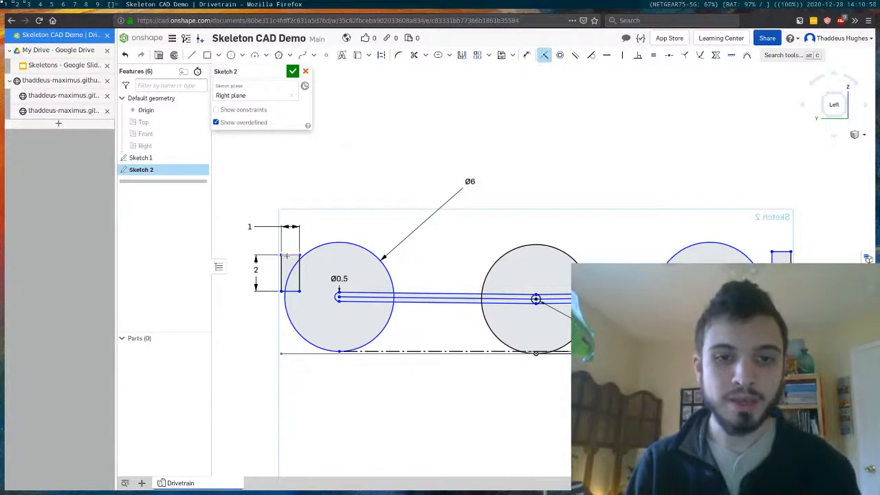
left_click(289, 255)
left_click(782, 252)
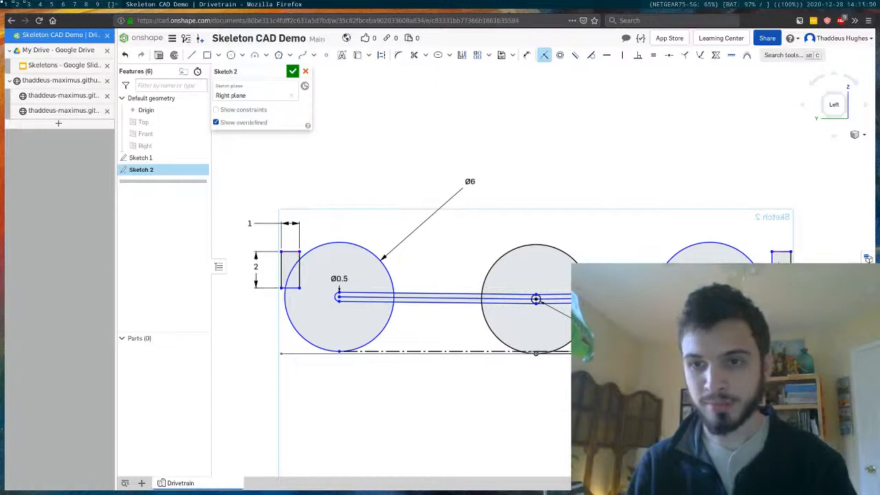
Step: Apply equal constraints so the right frame rectangle matches the left one in width and height
key("e")
left_click(282, 256)
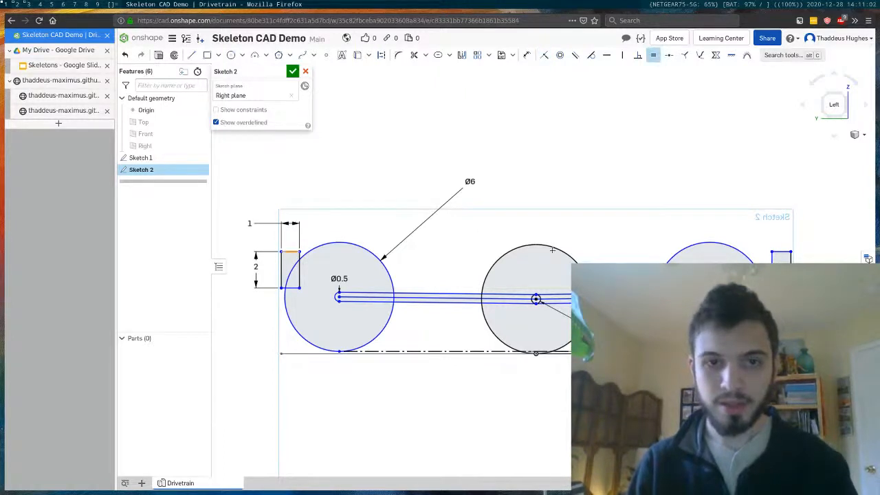
left_click(787, 252)
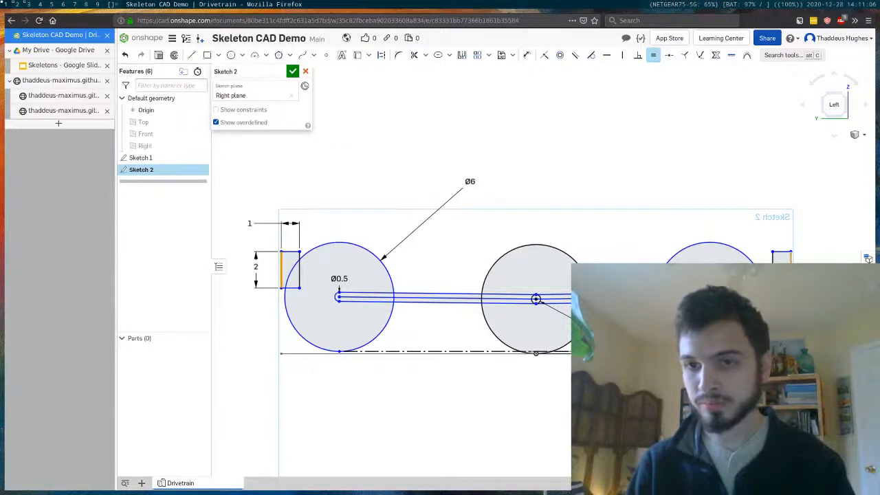
left_click(791, 271)
key("Escape")
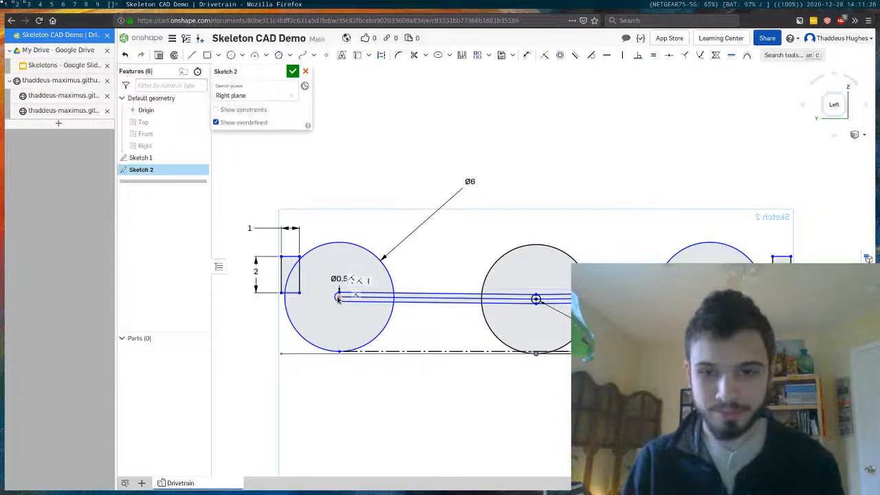
Step: Reposition the left wheel inward so it clears the frame rectangle, and test how the right wheel and rectangle move
left_click_drag(338, 298, 369, 300)
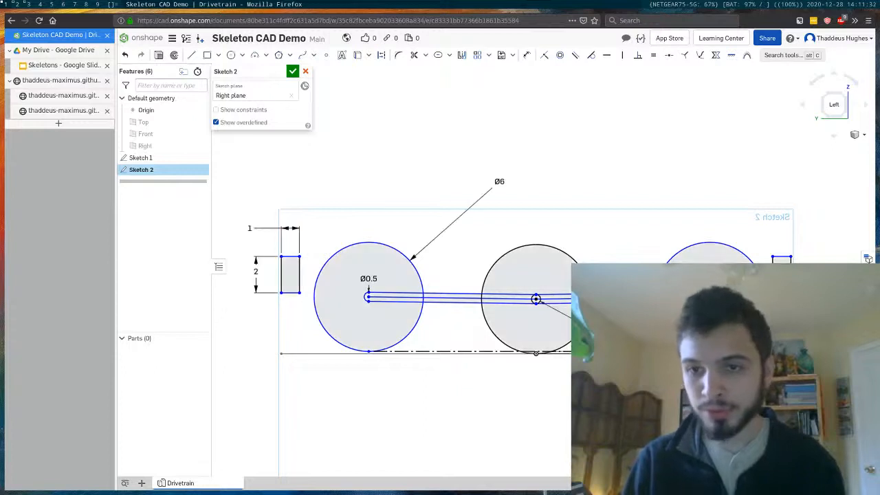
left_click_drag(710, 297, 709, 297)
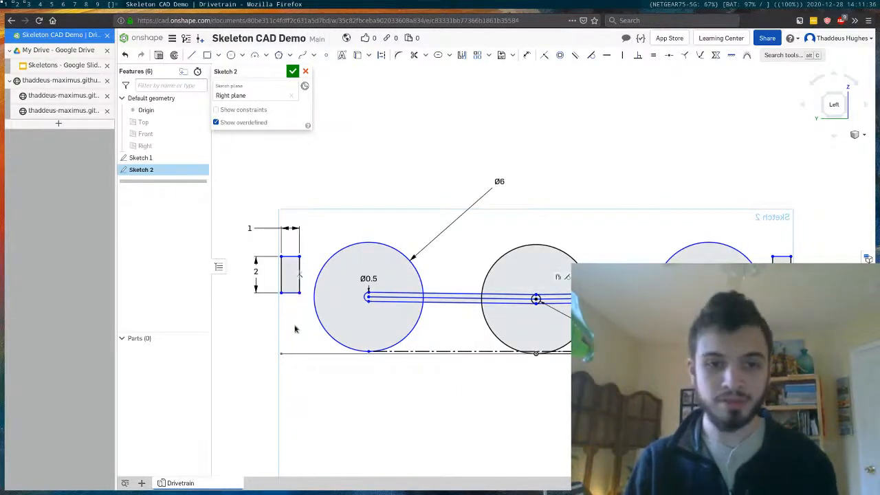
mouse_move(298, 291)
left_mouse_down()
mouse_move(300, 358)
mouse_move(311, 278)
mouse_move(310, 309)
mouse_move(310, 292)
left_mouse_up()
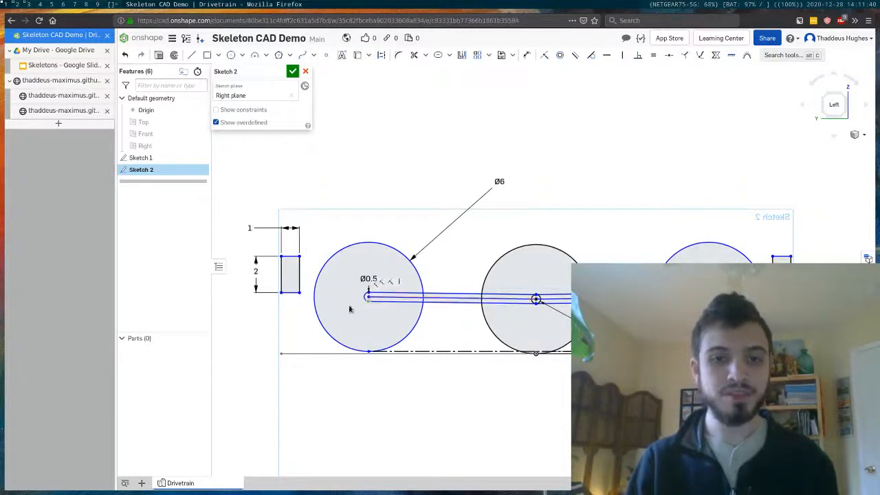
left_click_drag(368, 298, 359, 307)
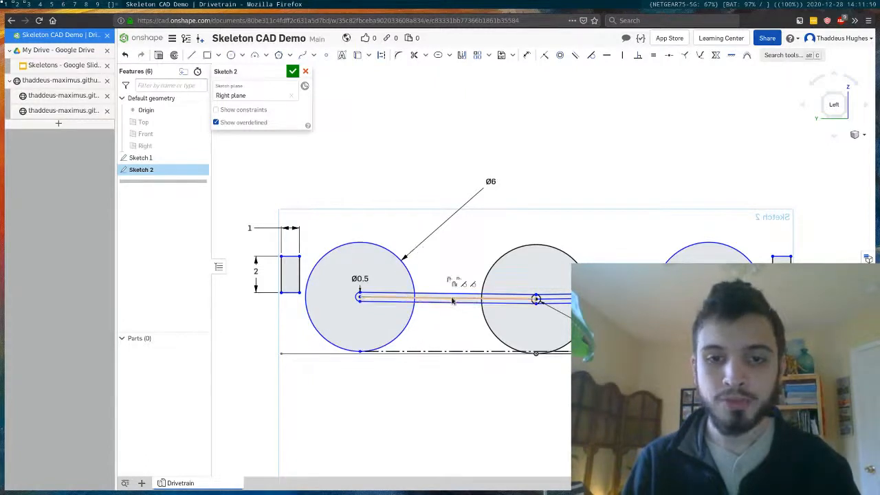
mouse_move(361, 305)
left_mouse_down()
mouse_move(318, 309)
mouse_move(336, 303)
mouse_move(424, 318)
mouse_move(341, 317)
mouse_move(373, 317)
mouse_move(363, 319)
left_mouse_up()
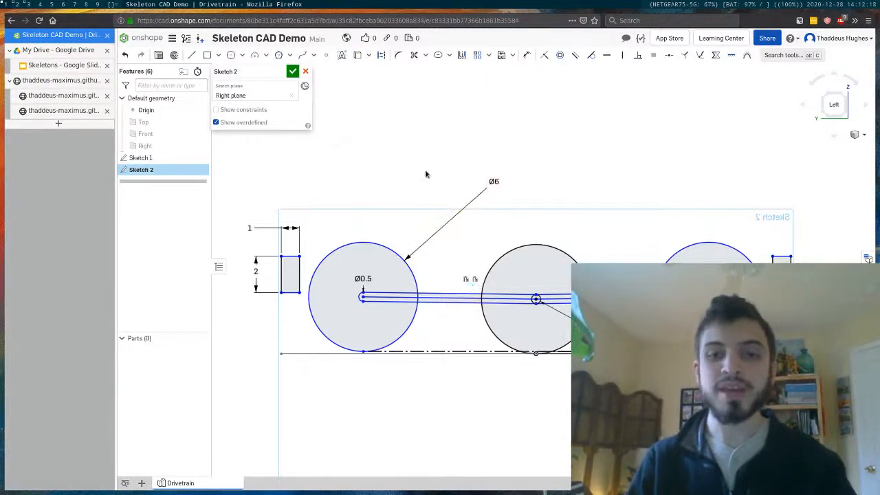
Step: Dimension the centre distance between the left and middle wheels and change it to a driven dimension
key("d")
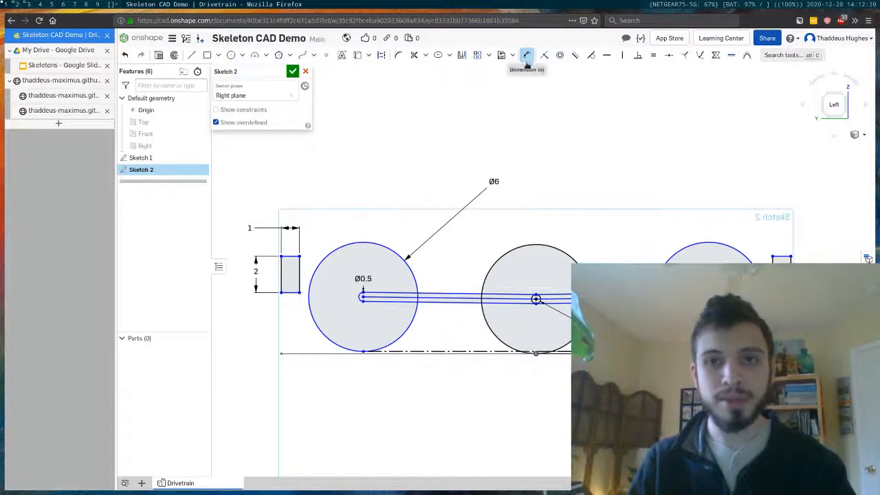
left_click(445, 298)
left_click(537, 146)
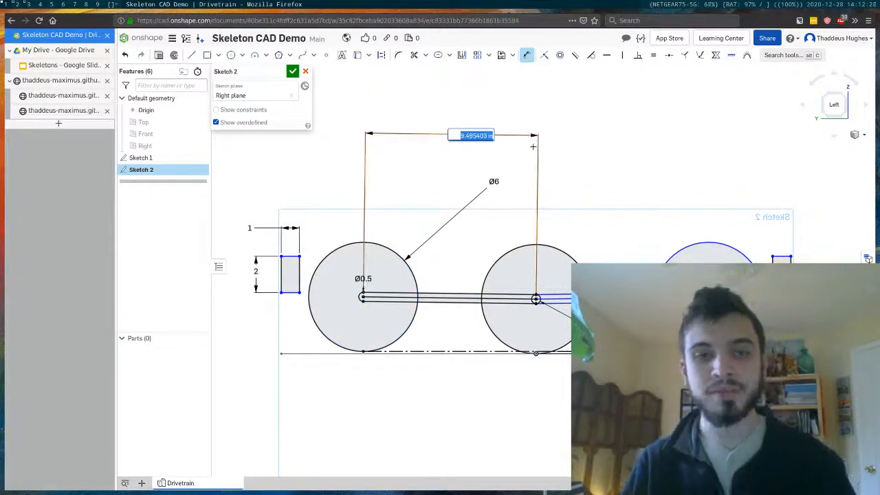
key("Return")
key("Escape")
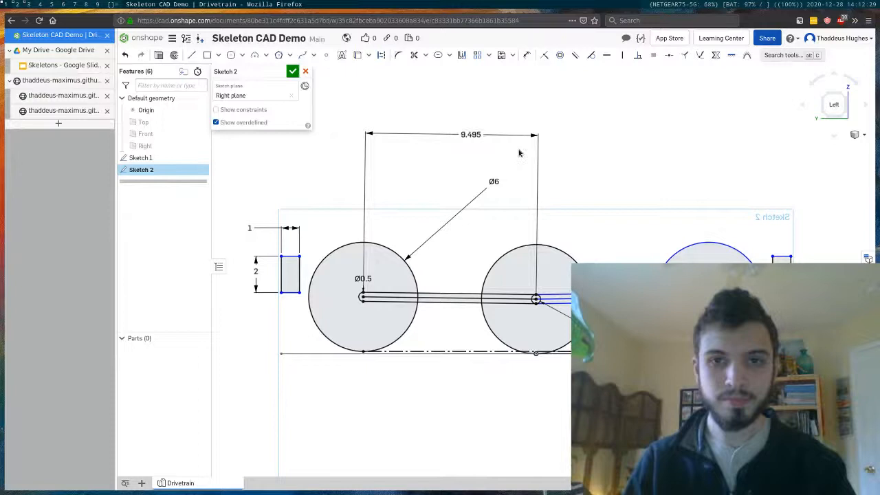
right_click(471, 136)
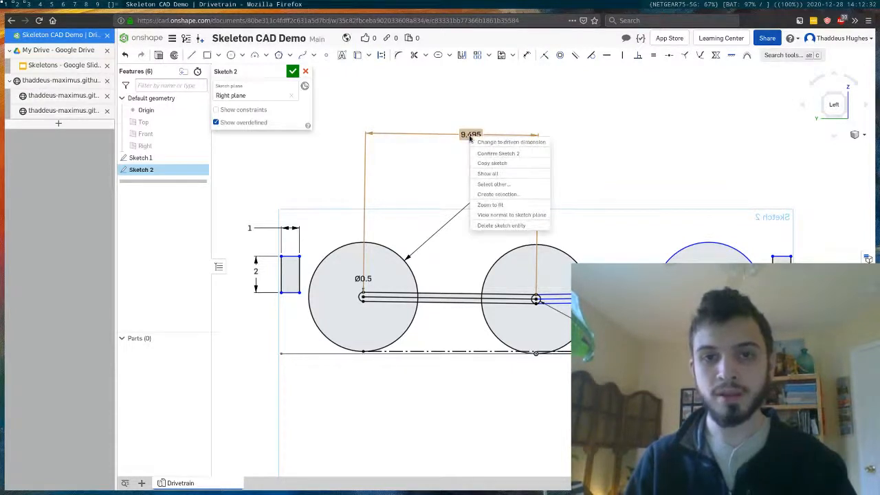
left_click(507, 142)
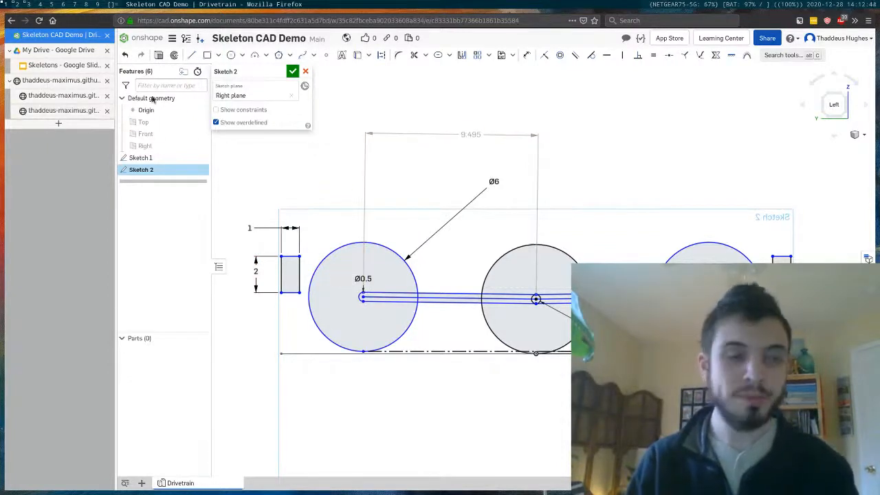
Step: Switch to the EveryCalc belt sizing calculator and set Pulley 2 to 24 teeth and the center distance to 9.5 in
left_click(38, 112)
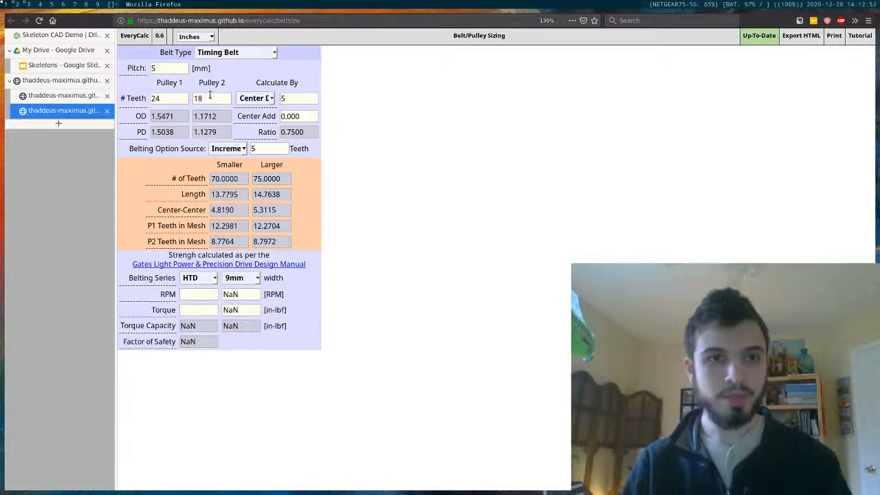
left_click_drag(209, 96, 162, 92)
type("24")
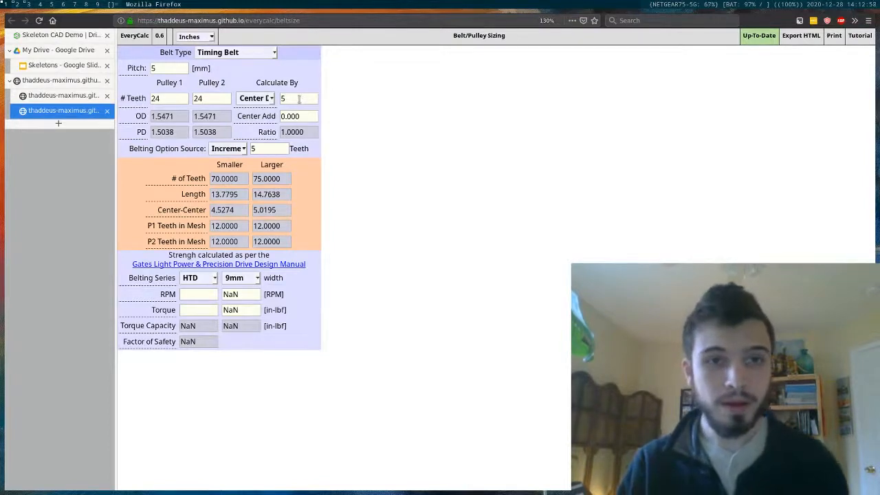
left_click_drag(292, 101, 274, 99)
type("9.5")
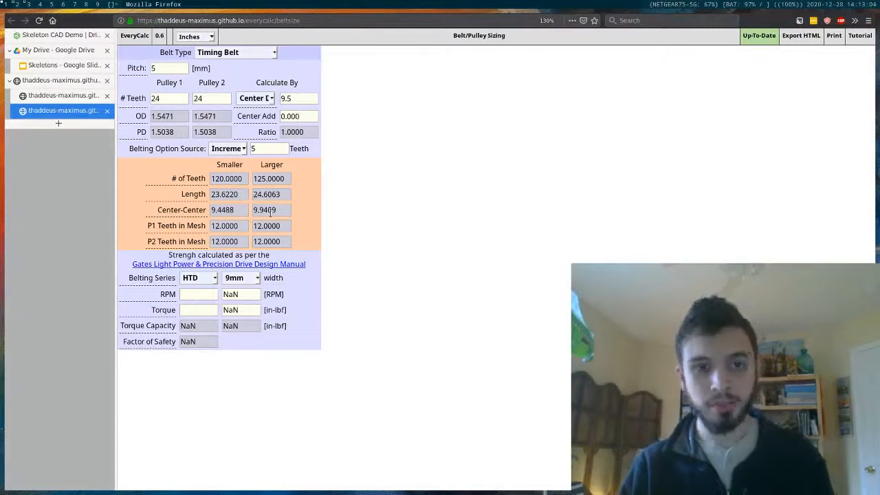
Step: Examine the smaller and larger center-center results, the pulley teeth values, and the empty RPM and torque fields in the belt calculator
left_click_drag(239, 208, 193, 206)
left_click_drag(282, 210, 239, 208)
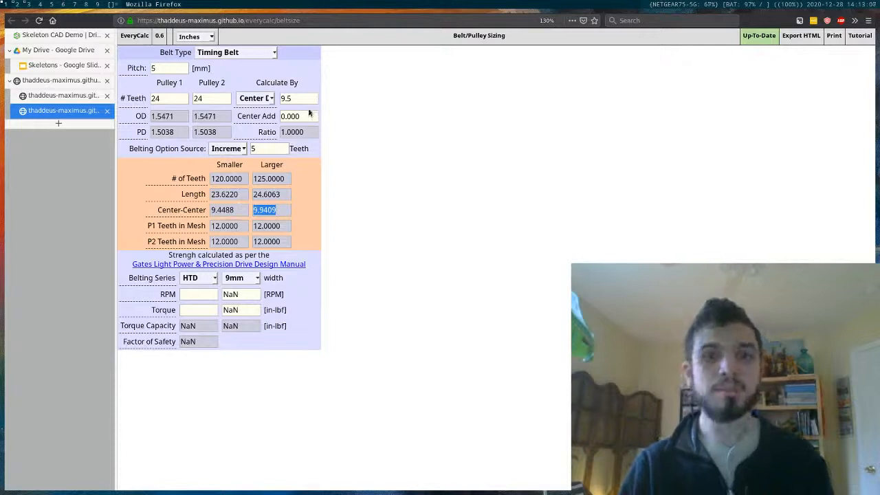
left_click_drag(306, 99, 263, 95)
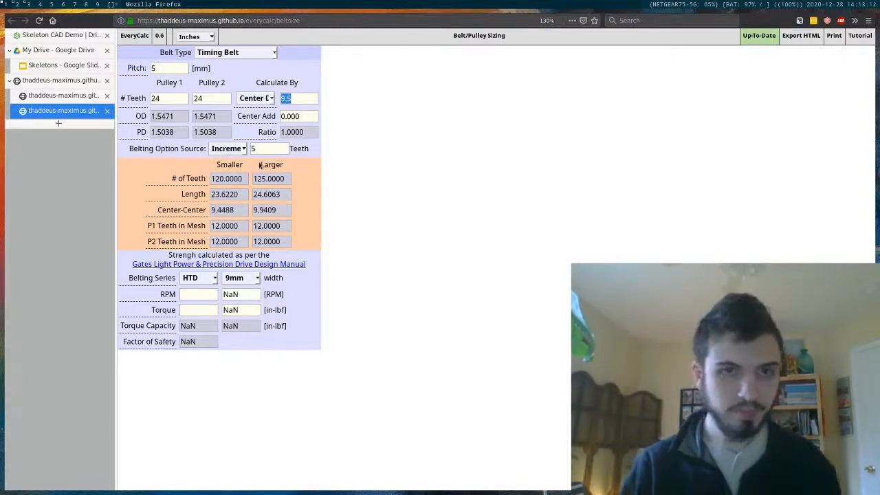
left_click(207, 292)
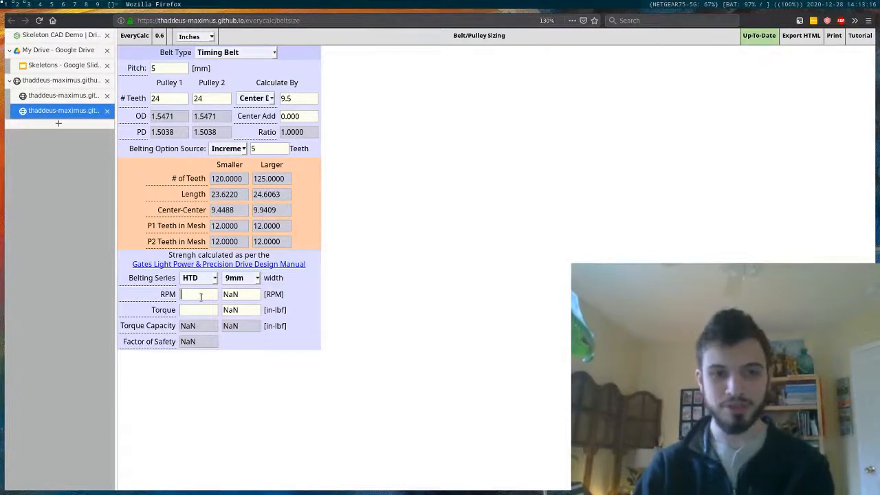
left_click(201, 311)
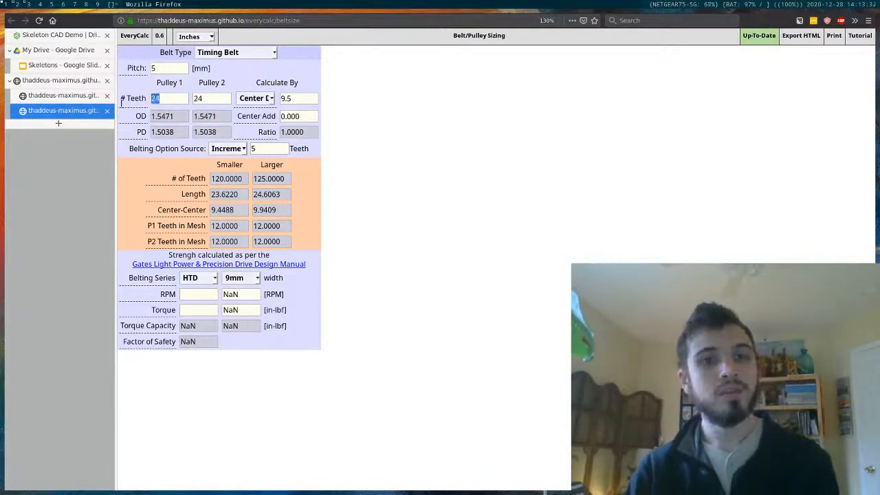
left_click_drag(205, 99, 185, 99)
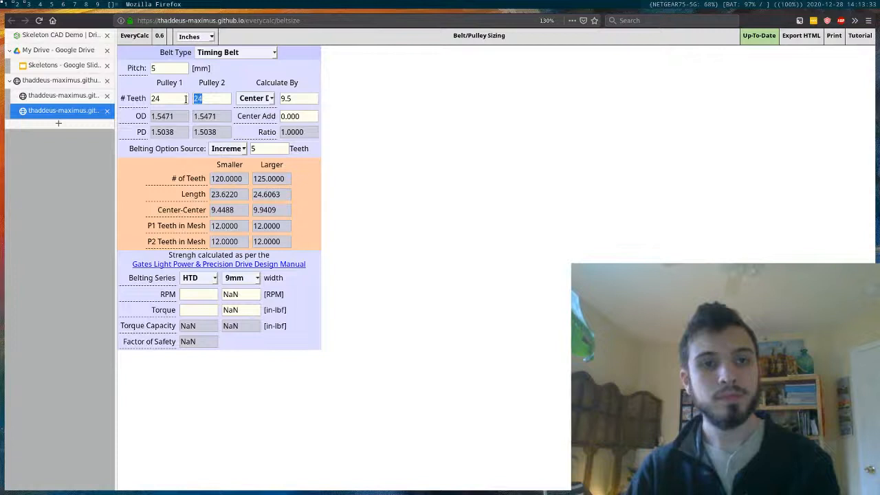
double_click(234, 210)
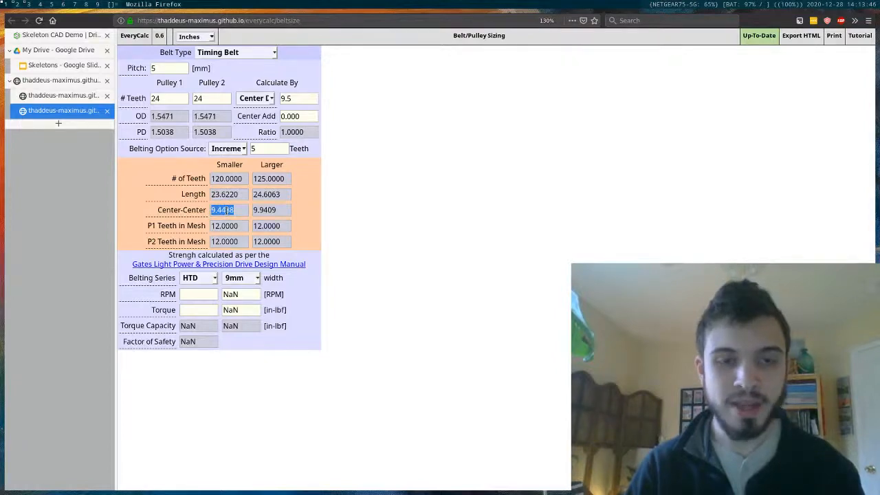
Step: Switch back to Onshape, make the left-to-middle wheel centre distance a driving dimension, and set it to 9.449 in
key("ctrl+Tab")
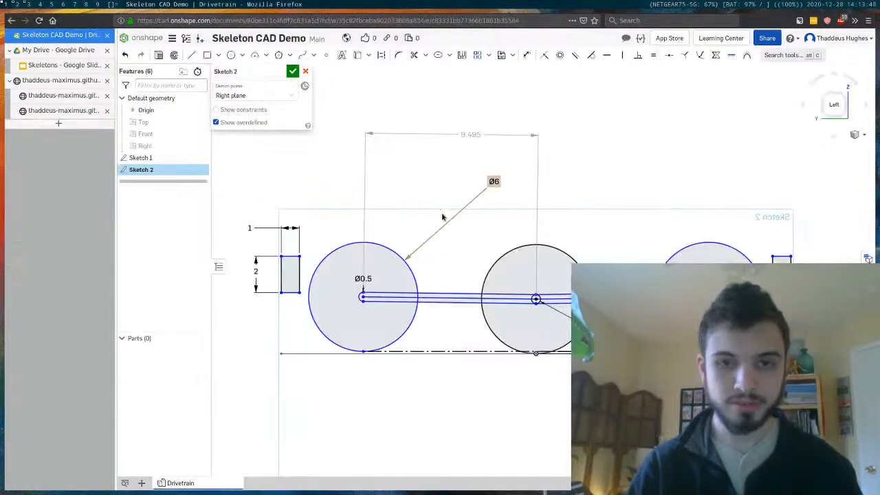
key("d")
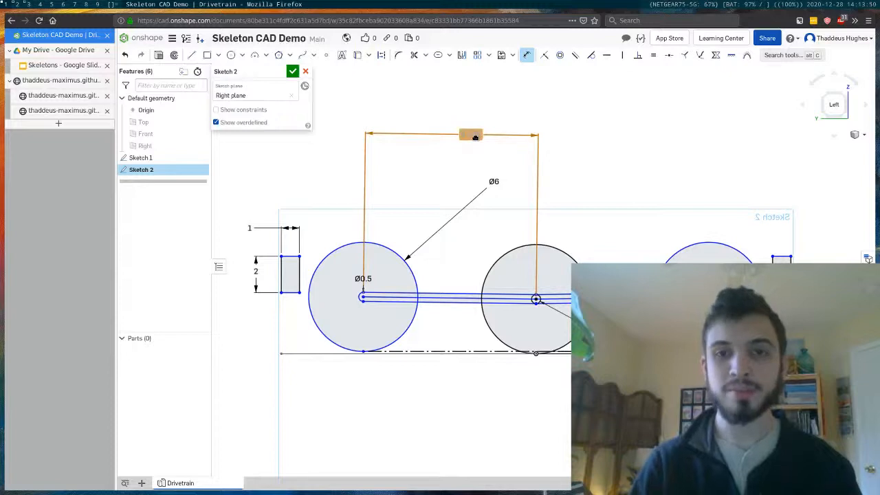
right_click(480, 139)
left_click(502, 146)
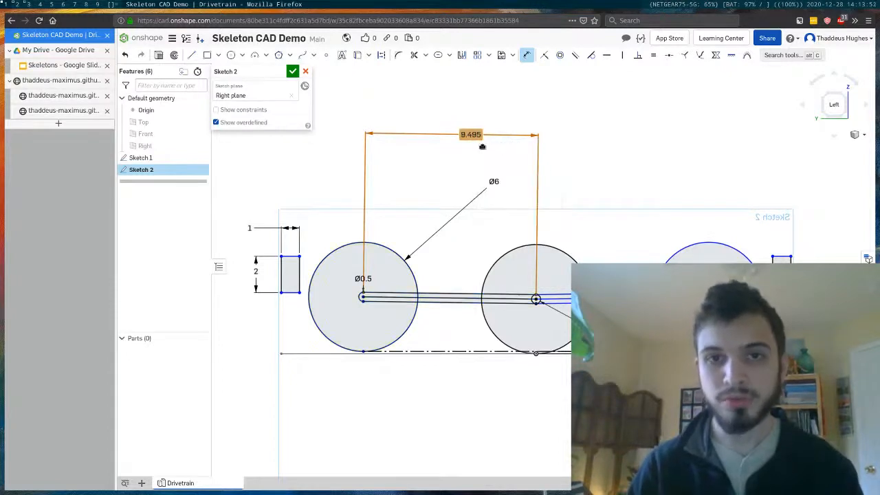
double_click(470, 136)
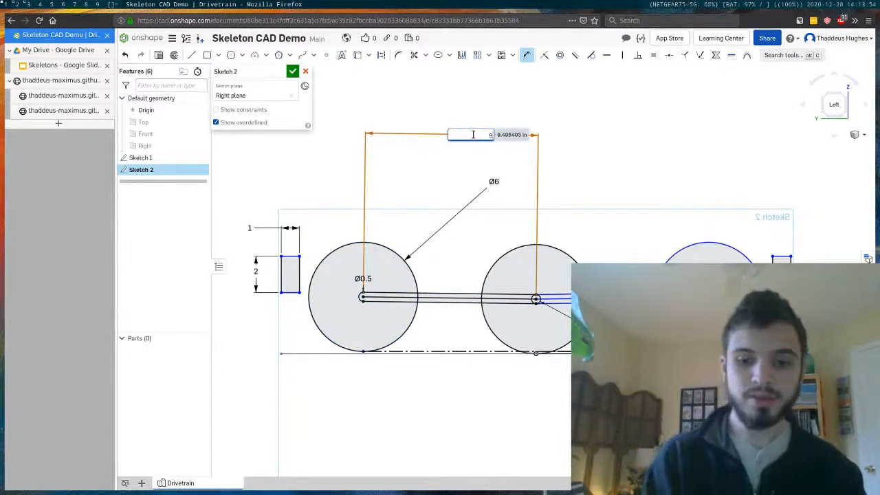
type("9.495")
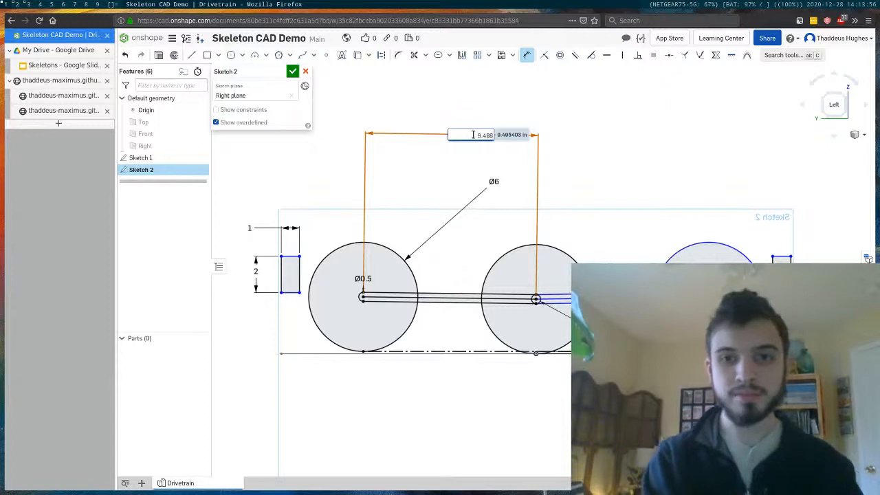
key("BackSpace")
key("BackSpace")
type("4")
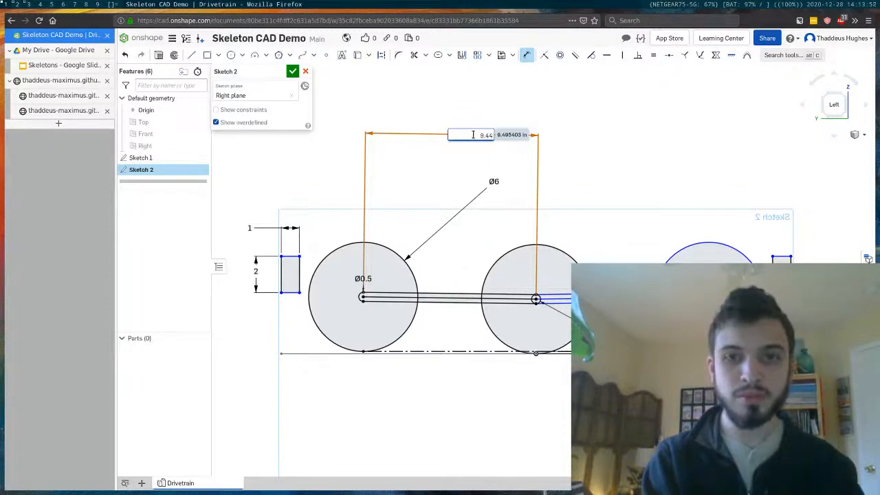
type("9")
key("Return")
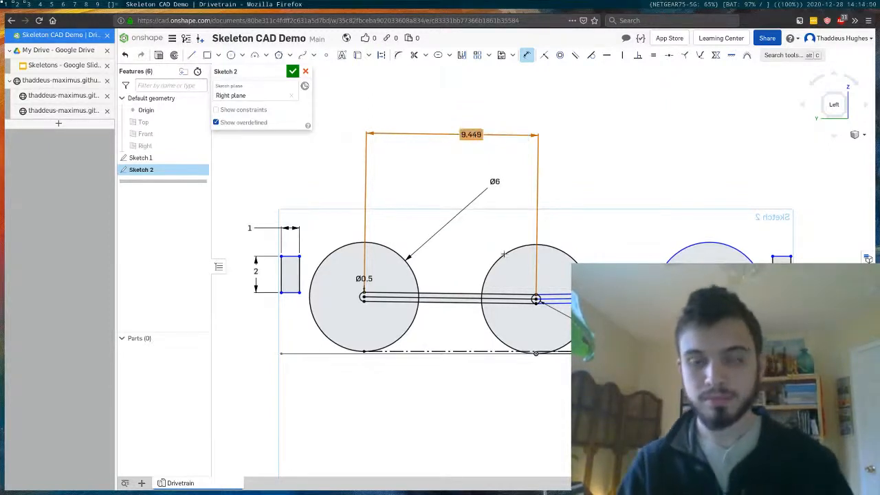
left_click(587, 160)
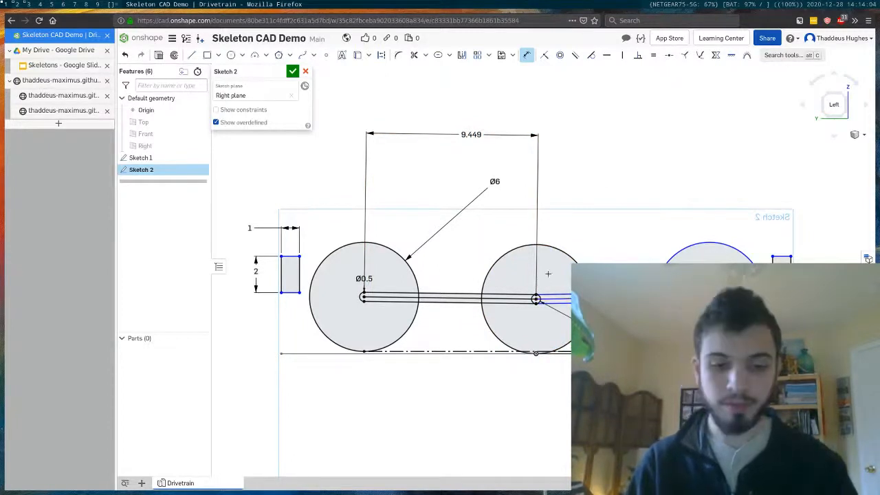
Step: Constrain the right belt run's centre line equal in length to the left belt run's centre line
key("e")
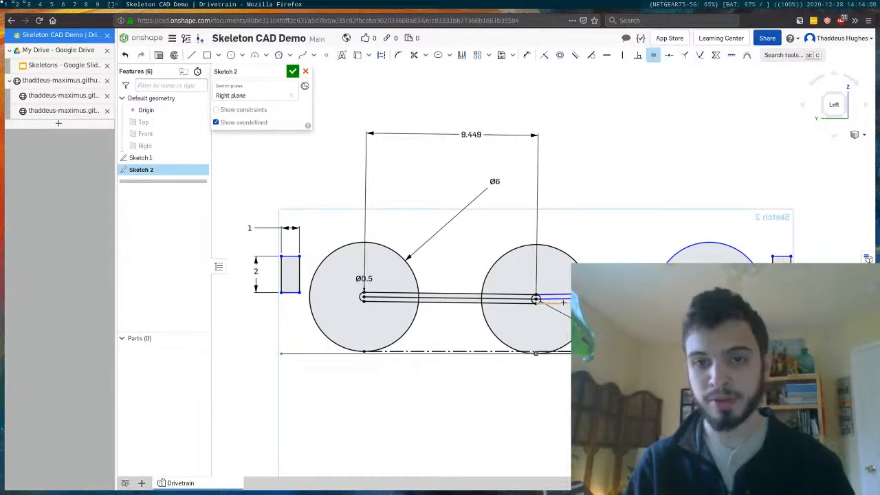
left_click(558, 298)
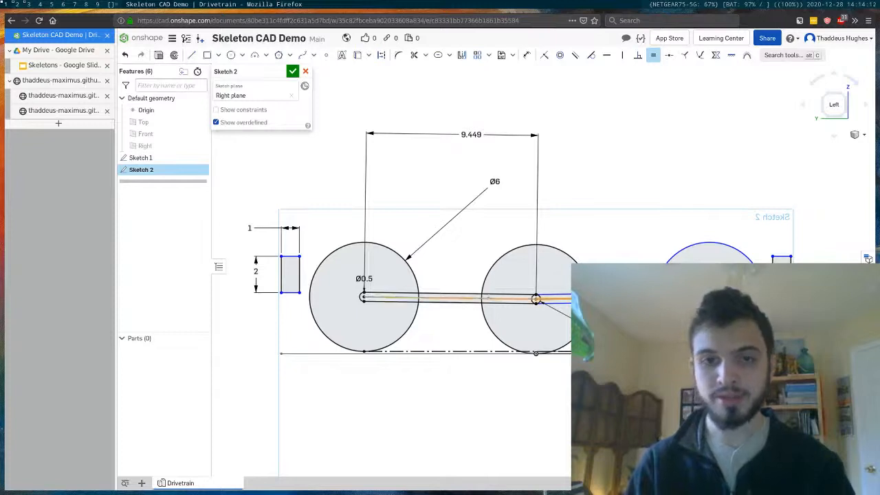
left_click(590, 307)
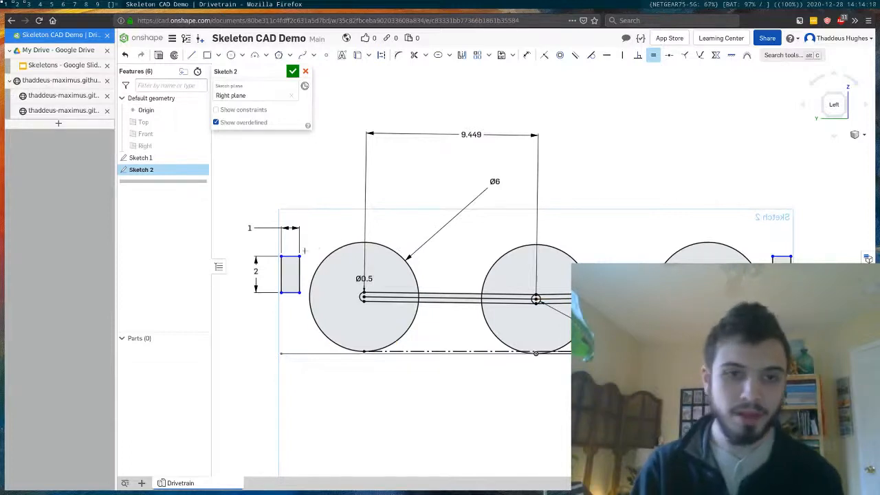
key("Escape")
Step: Test moving the left frame rectangle vertically, and check the tank drive metrics in the Skeletons slides before returning to the sketch
mouse_move(301, 262)
left_mouse_down()
mouse_move(299, 199)
mouse_move(310, 281)
mouse_move(305, 211)
mouse_move(295, 282)
mouse_move(301, 215)
mouse_move(300, 252)
left_mouse_up()
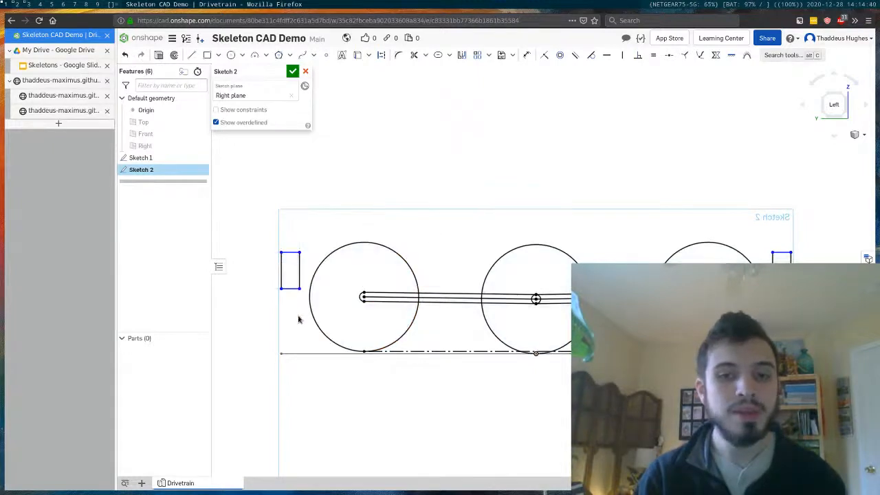
left_click_drag(298, 319, 299, 320)
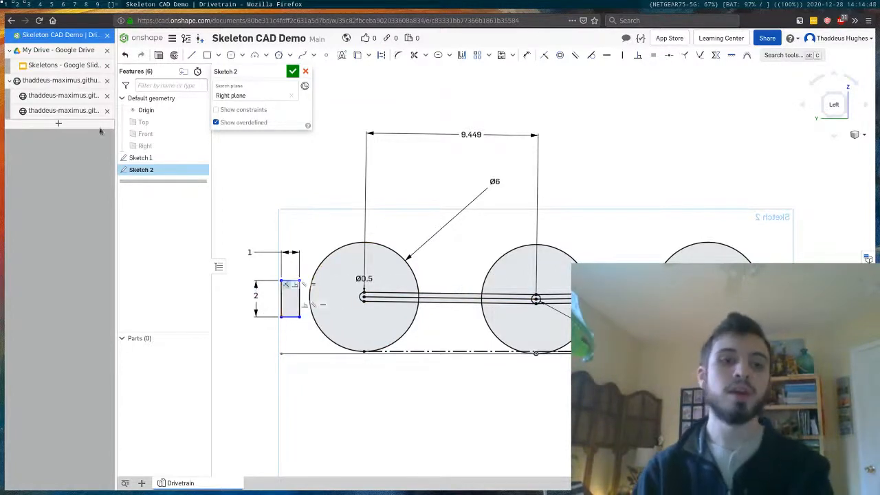
left_click(63, 64)
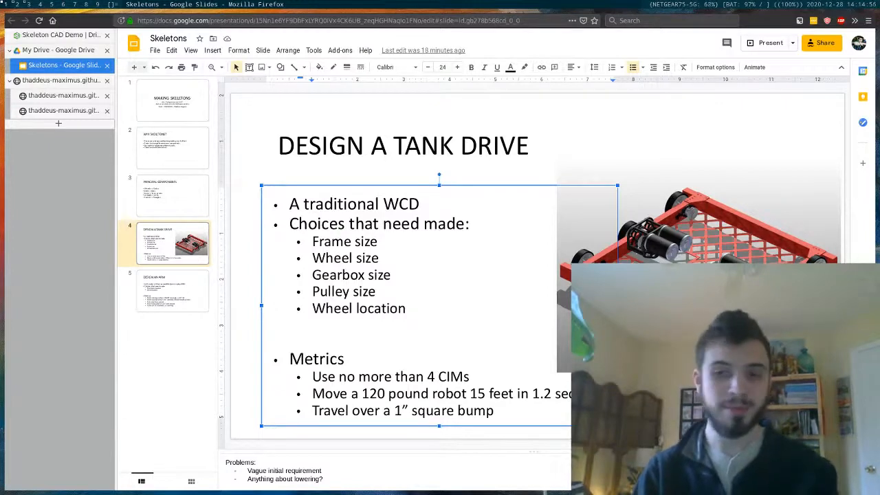
key("ctrl+Tab")
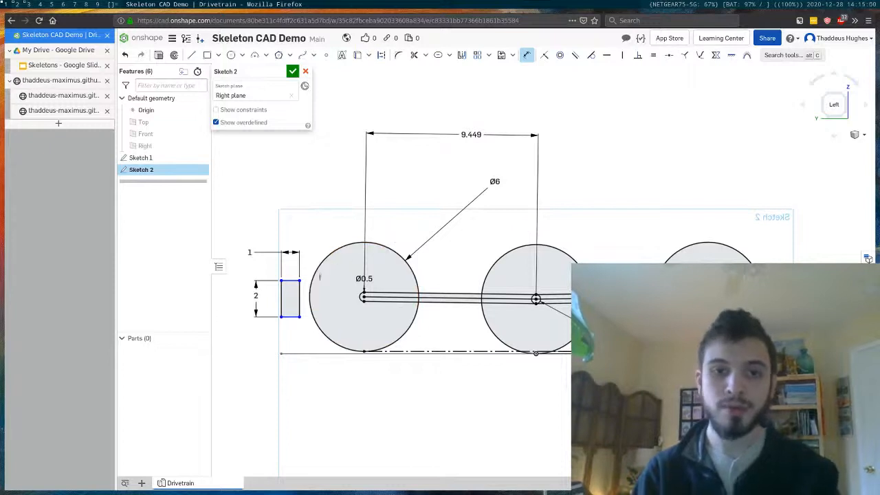
Step: Dimension the bottom edge of the left frame rectangle 2 in above the ground line
left_click(290, 317)
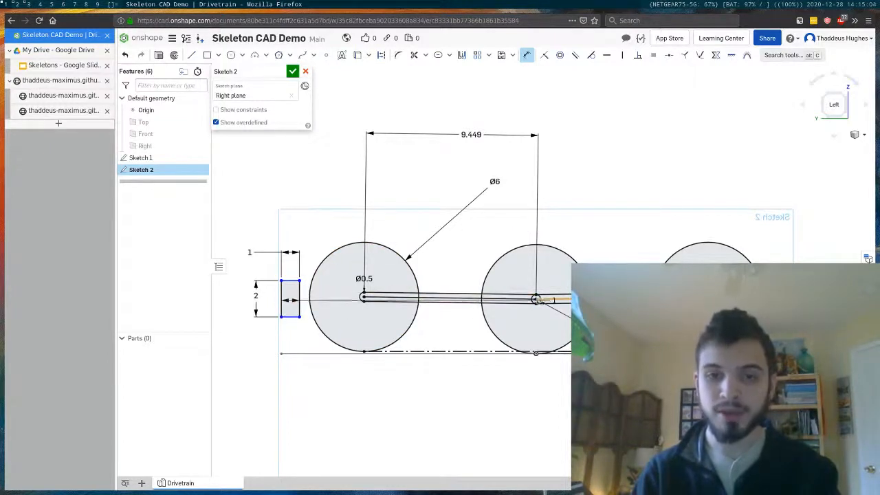
left_click(536, 299)
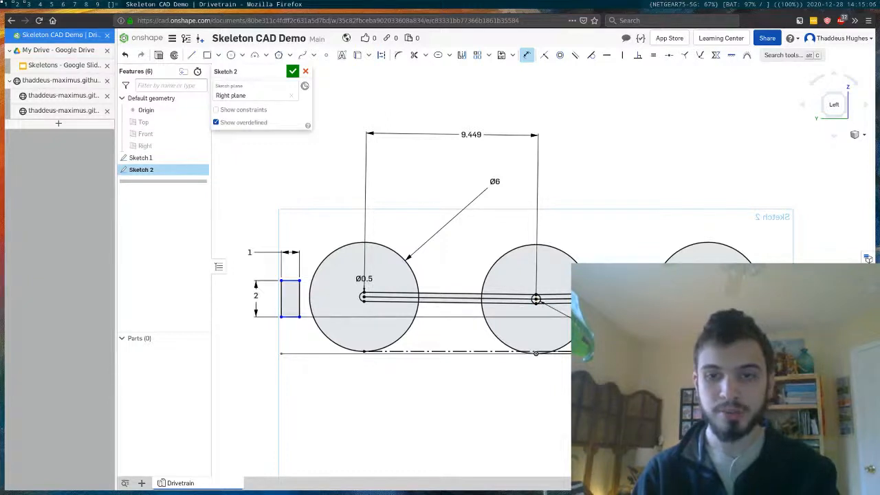
type("2")
key("Return")
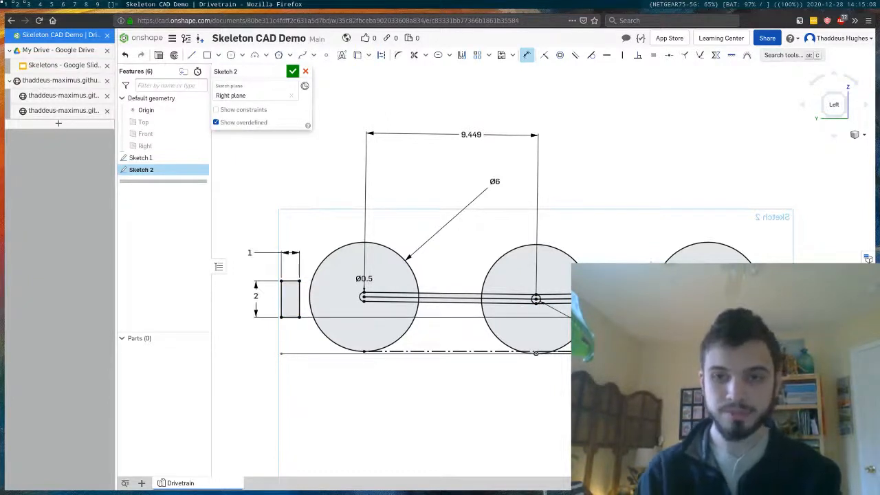
key("Escape")
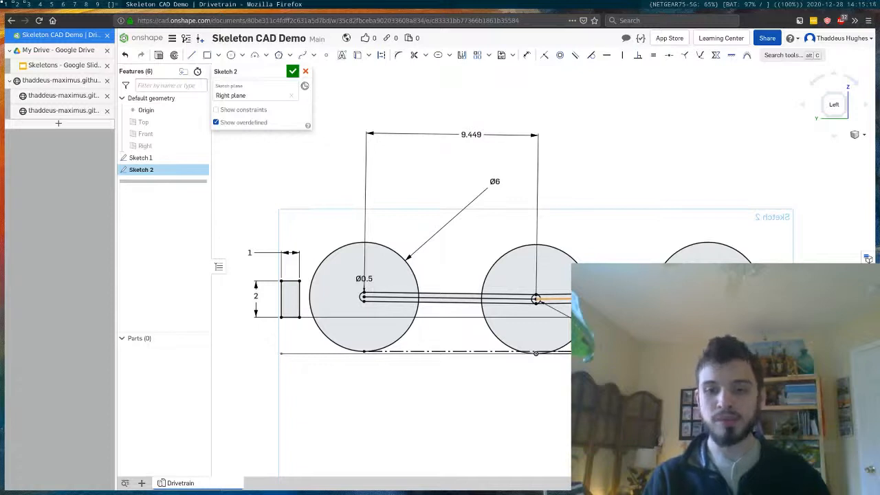
left_click(395, 256)
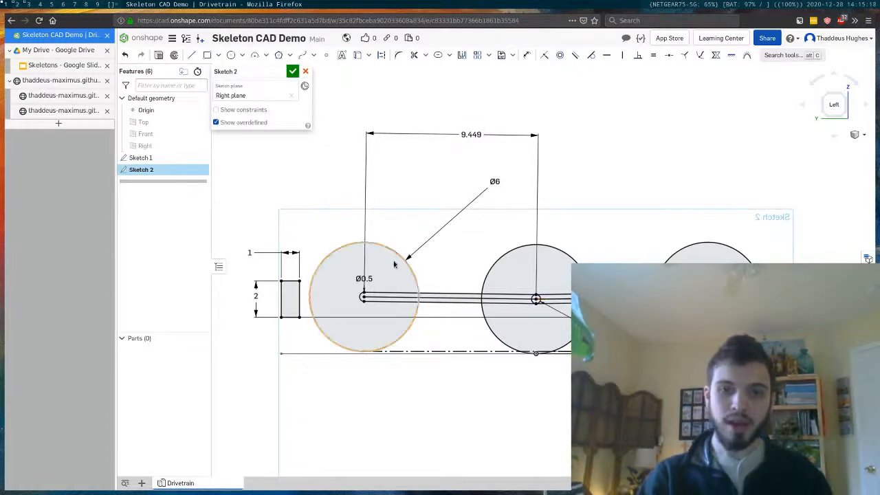
left_click(730, 260)
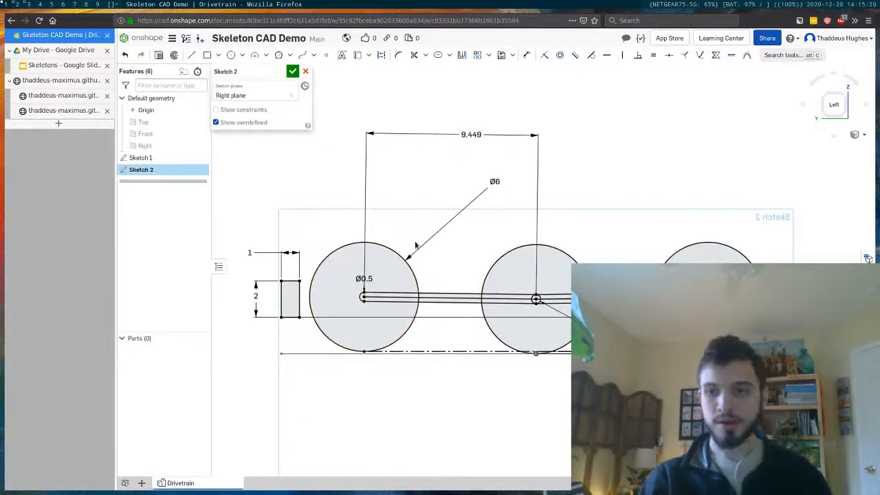
key("Escape")
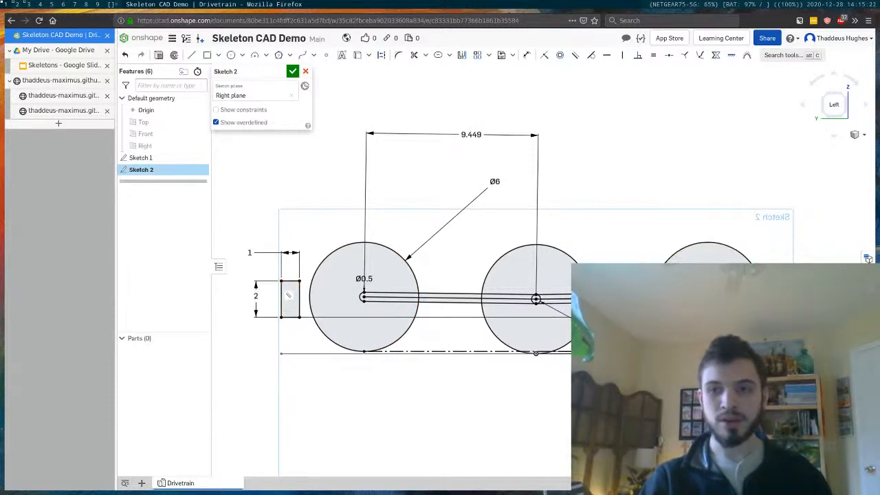
Step: Draw two horizontal lines joining the top and bottom inner corners of the left and right frame rectangles
left_click(195, 56)
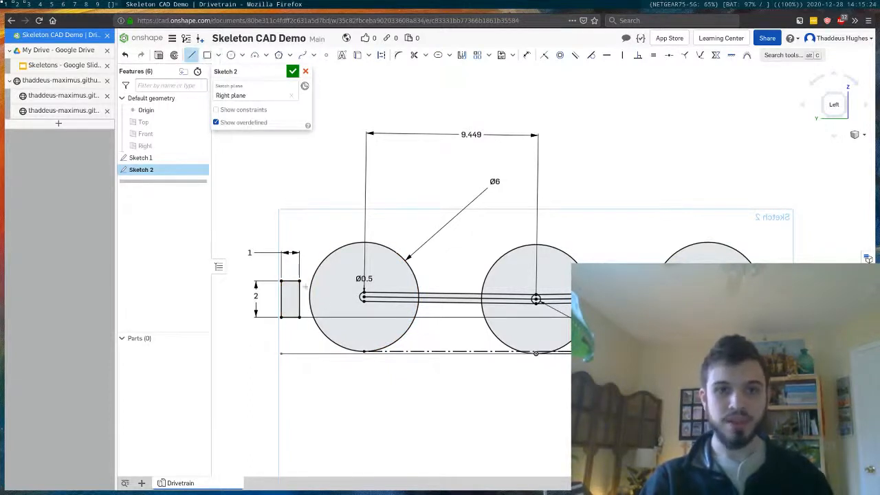
left_click(298, 280)
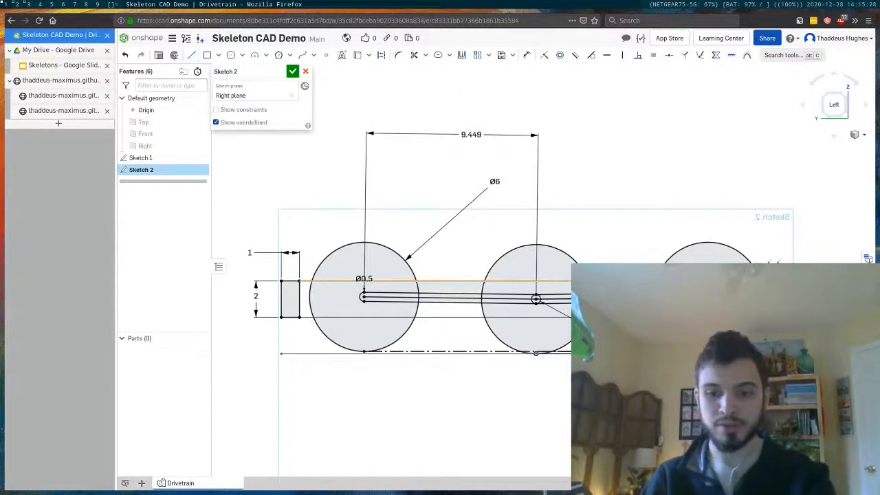
key("l")
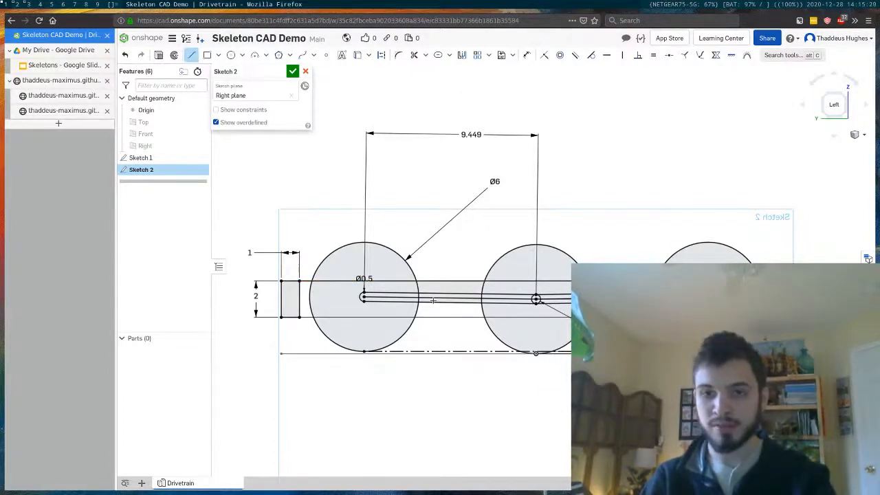
left_click(300, 317)
key("Escape")
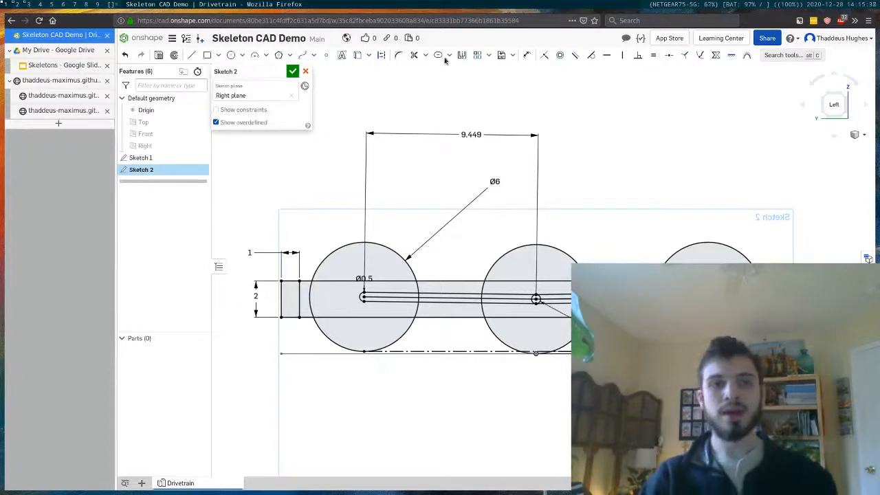
Step: Finish the wheel and frame sketch and start a new sketch on the Right plane
left_click(293, 72)
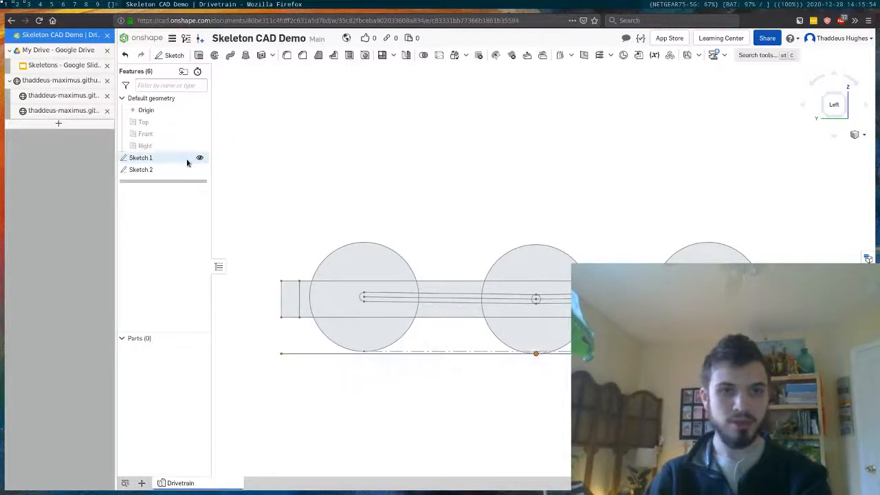
left_click(158, 145)
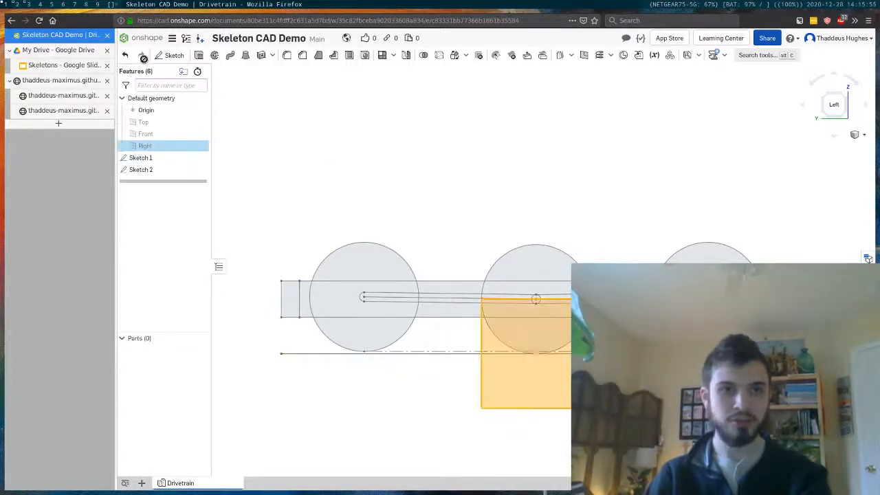
left_click(169, 55)
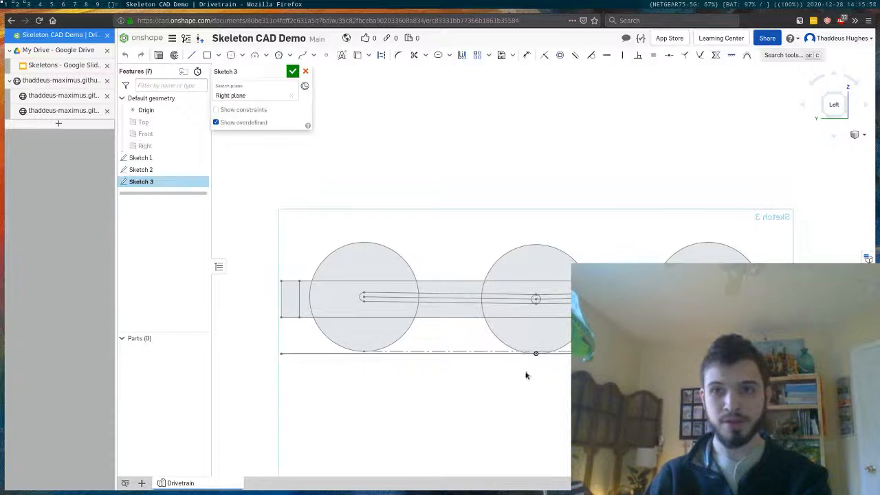
Step: Draw a circle about 3.3 in in diameter centred on the middle wheel's axle
scroll(541, 300, "up", 3)
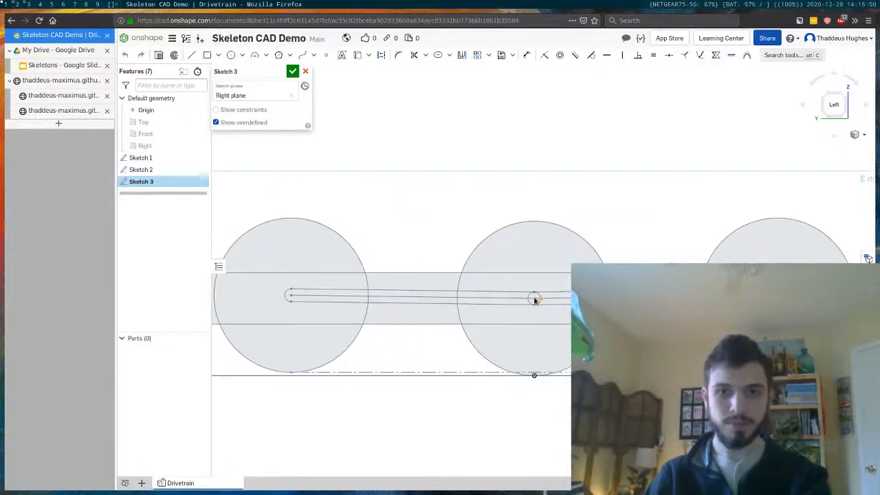
left_click(232, 57)
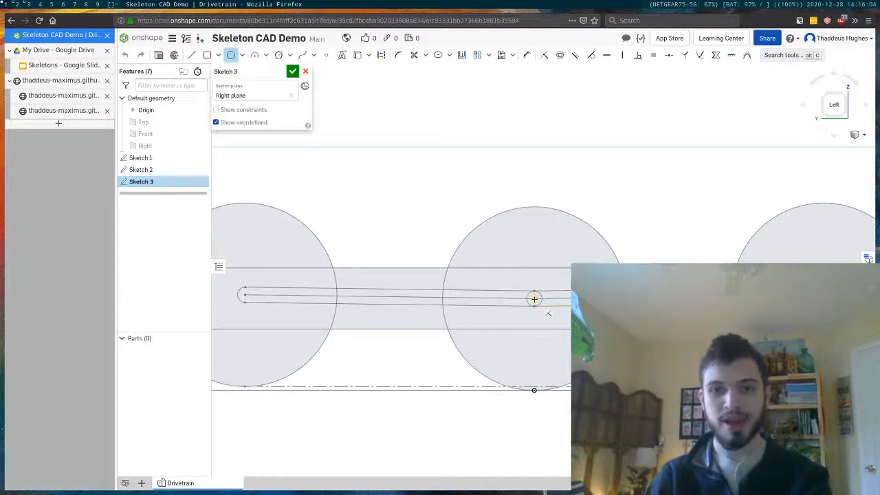
left_click(535, 297)
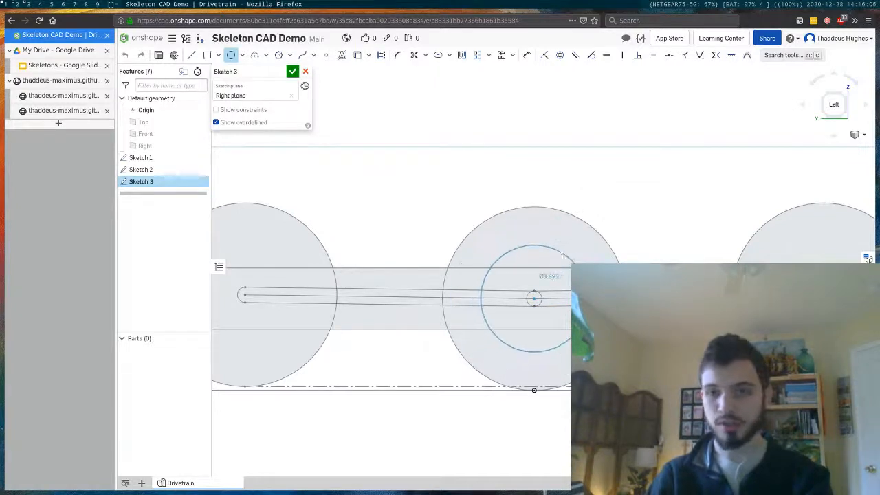
left_click(560, 255)
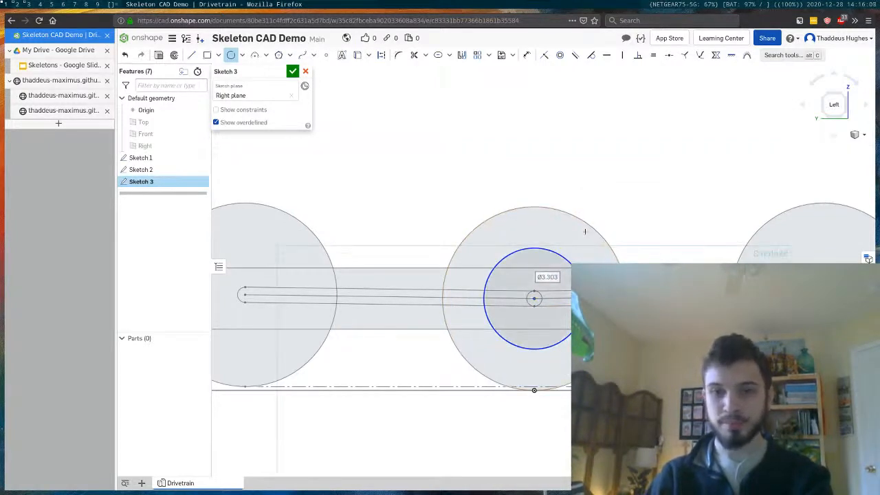
Step: Draw a smaller circle tangent to the axle-centred circle and move it directly above the middle wheel's axle
left_click(585, 231)
left_click(563, 257)
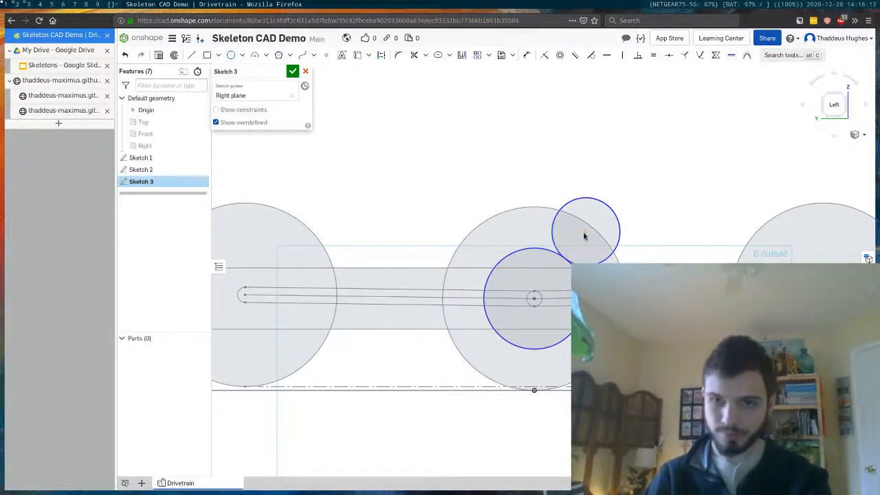
left_click_drag(585, 233, 530, 228)
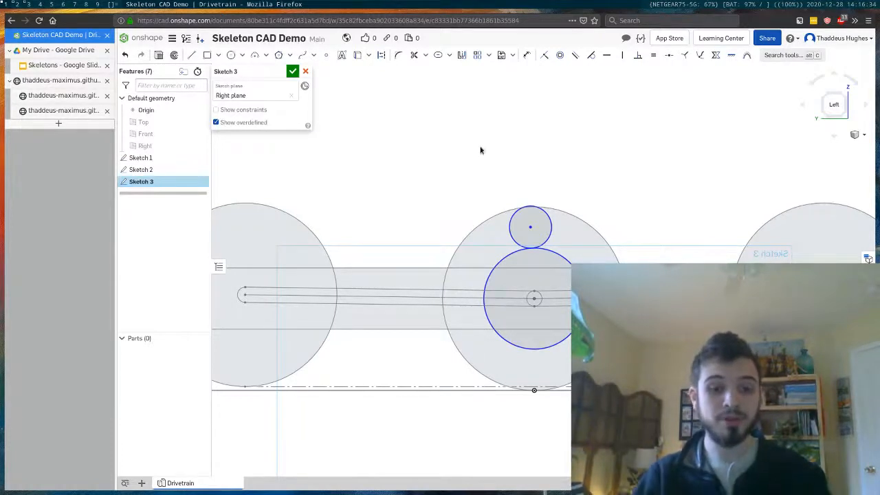
Step: Dimension the small upper circle's diameter as 14 / 20 in
key("u")
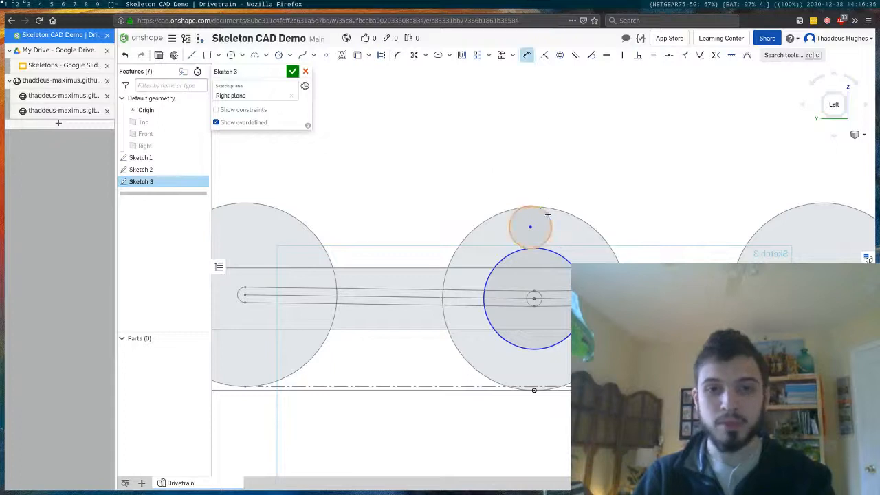
scroll(548, 215, "down", 3)
scroll(537, 222, "up", 3)
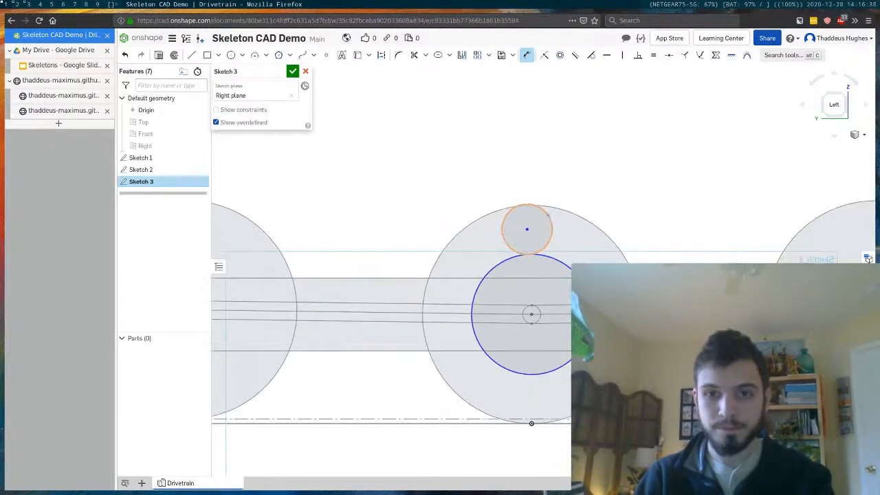
left_click(526, 222)
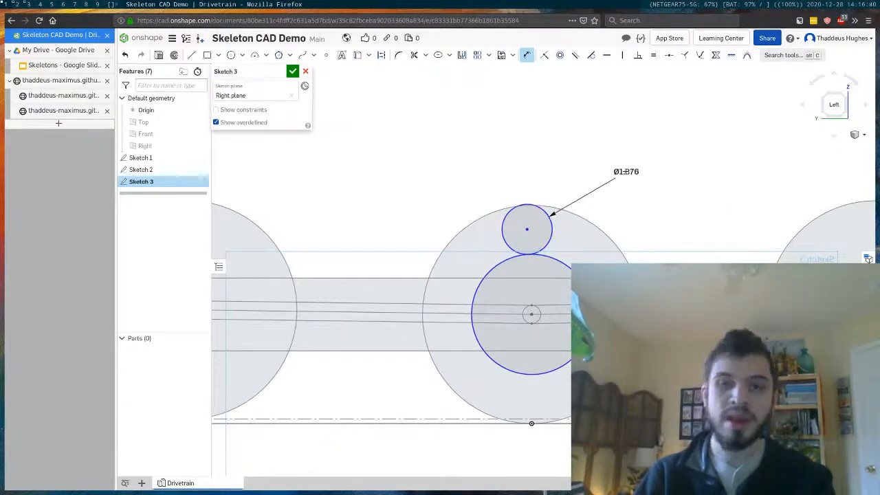
left_click(625, 172)
key("BackSpace")
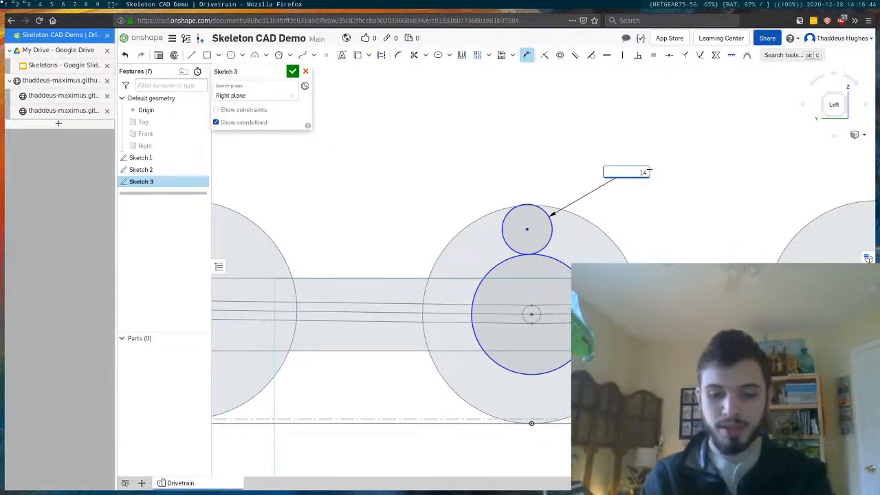
type("14 / 2")
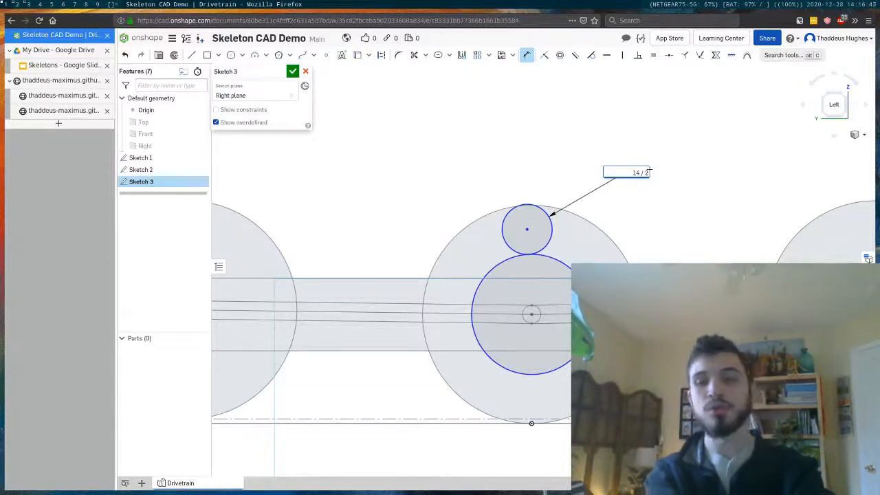
type("0")
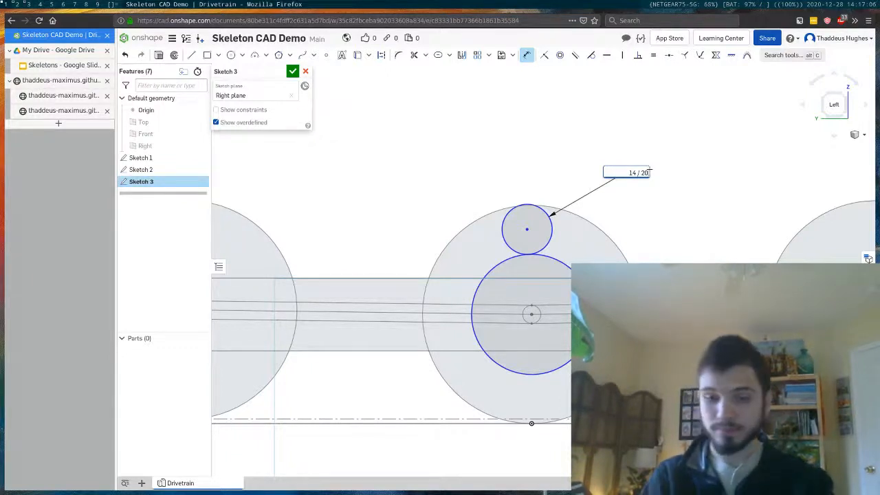
key("Return")
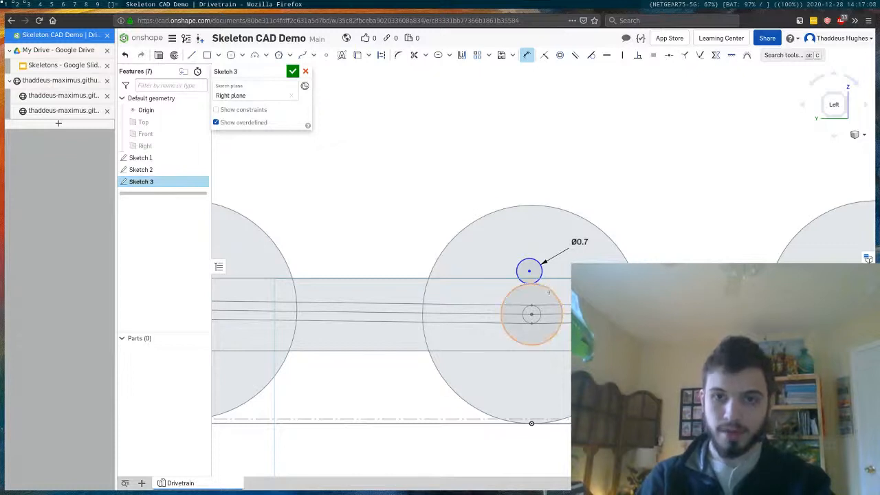
Step: Dimension the larger circle around the middle wheel's axle to a diameter of 2.5 in
left_click(548, 289)
left_click(709, 228)
type("15")
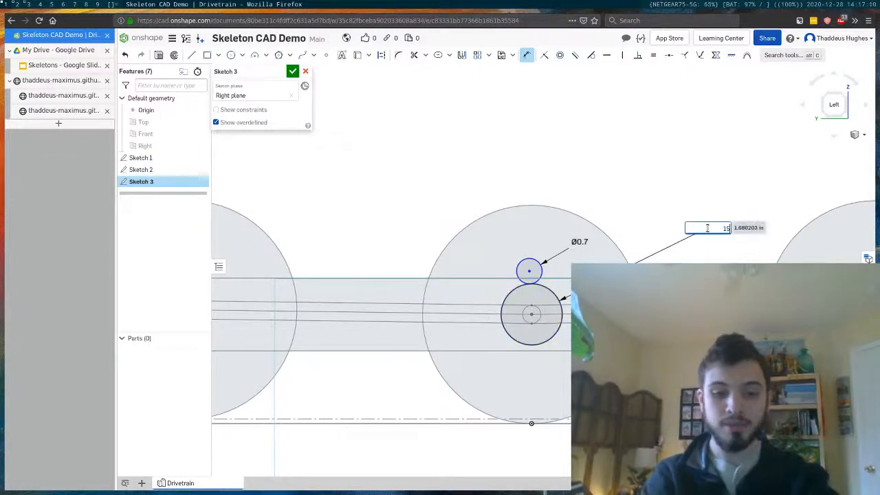
type("/8")
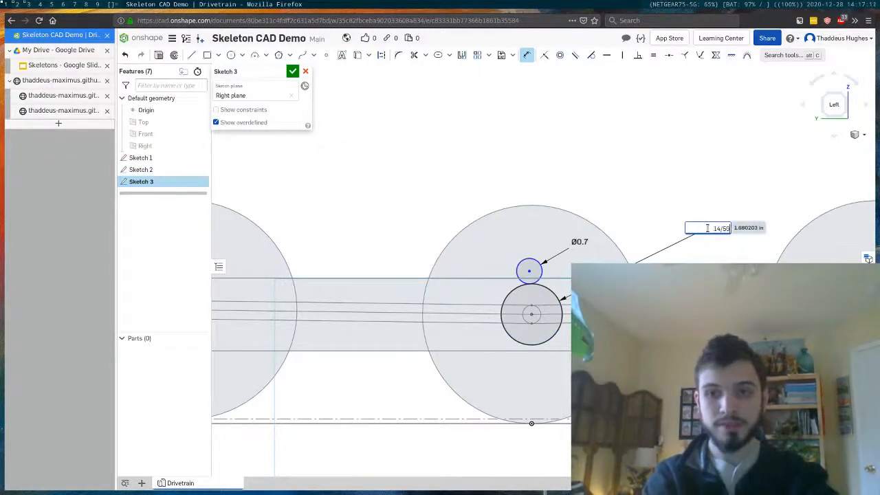
key("Return")
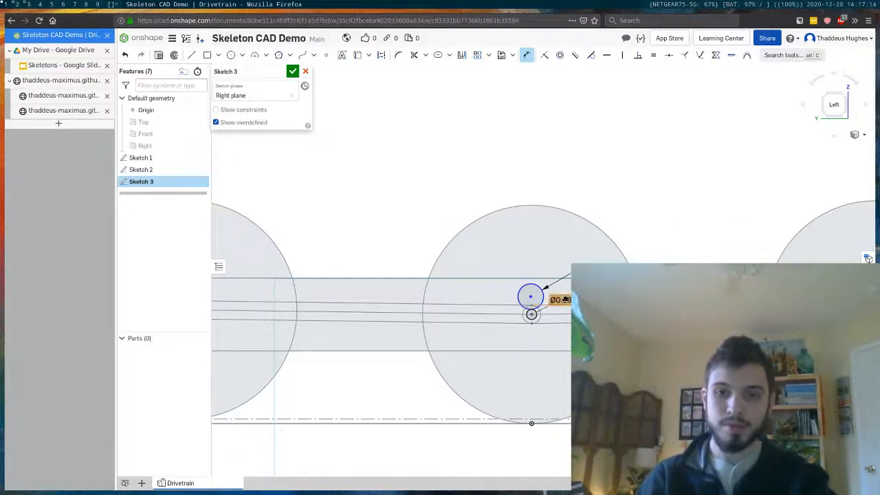
double_click(566, 300)
key("BackSpace")
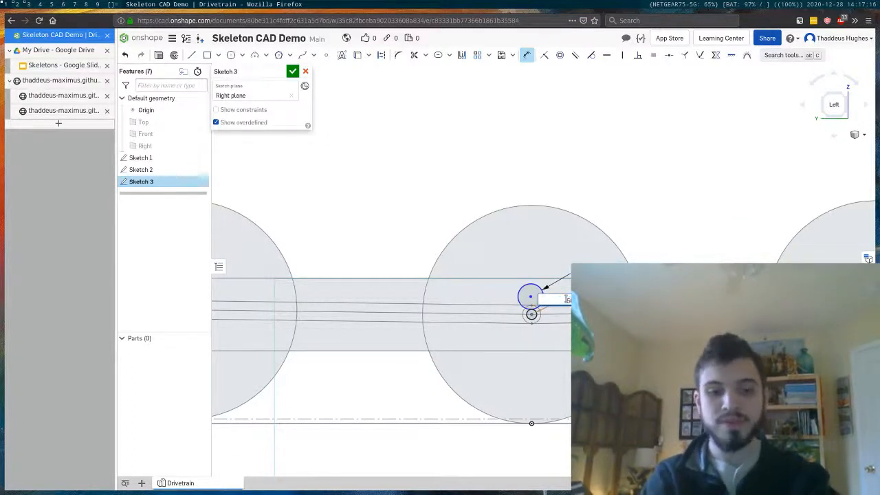
type("0.7")
key("Return")
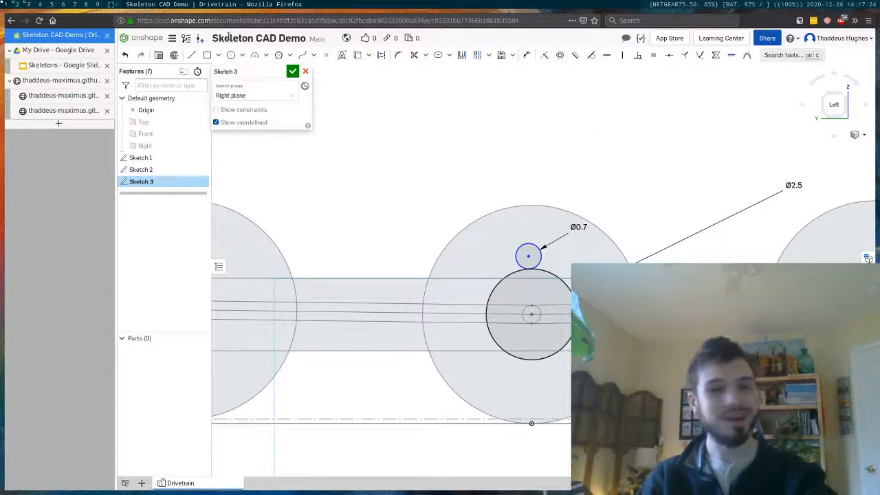
Step: Switch to the Skeletons slides and review the tank drive metrics for CIM count, 15-foot travel time and bump clearance
left_click(51, 63)
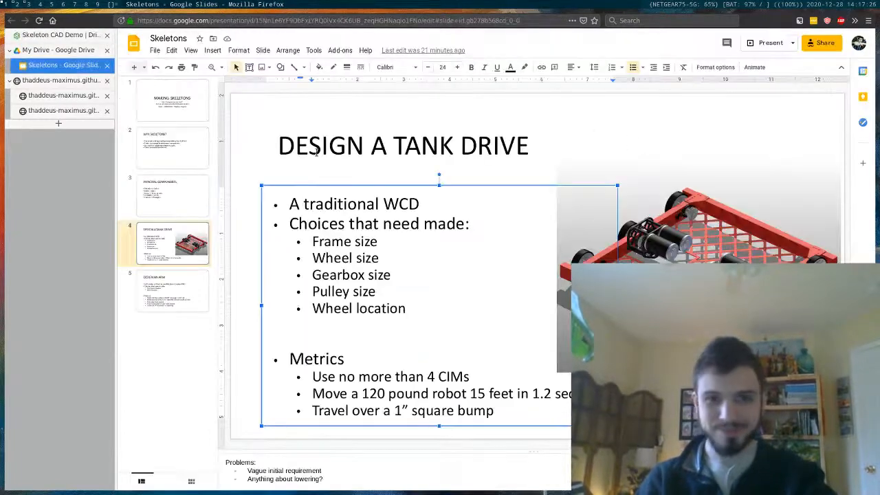
left_click_drag(584, 394, 313, 377)
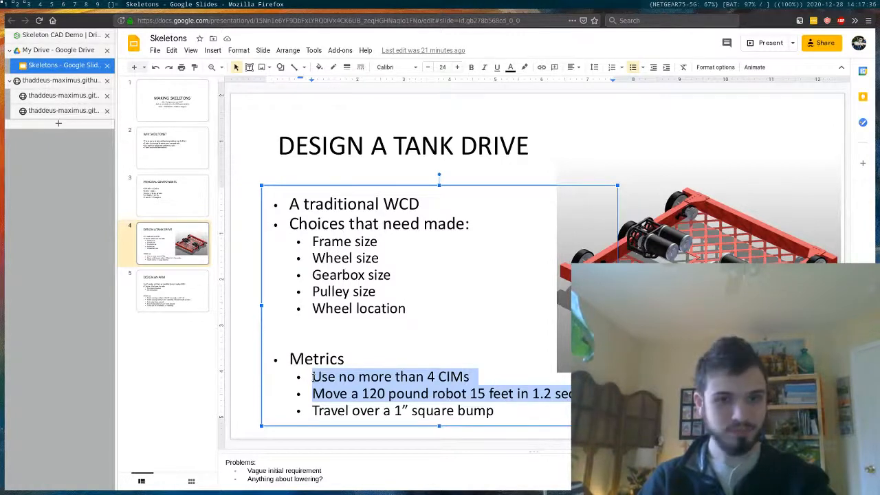
left_click(309, 395)
left_click_drag(312, 411, 516, 415)
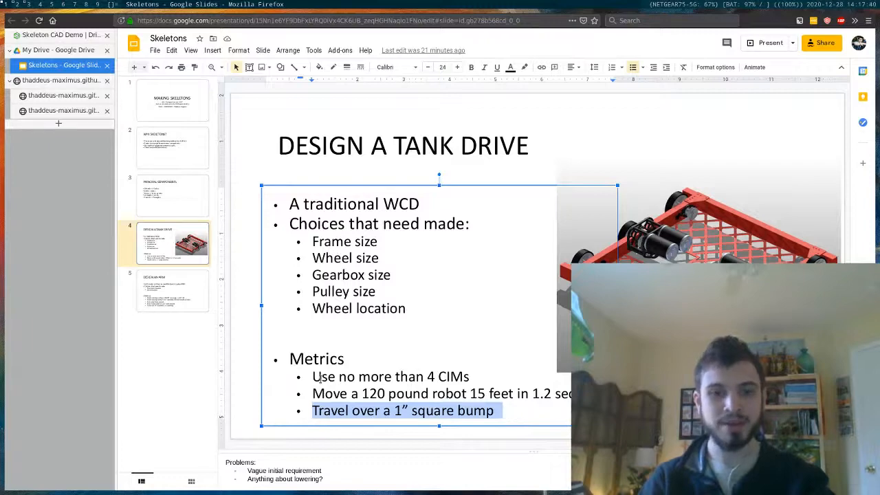
left_click_drag(311, 376, 578, 395)
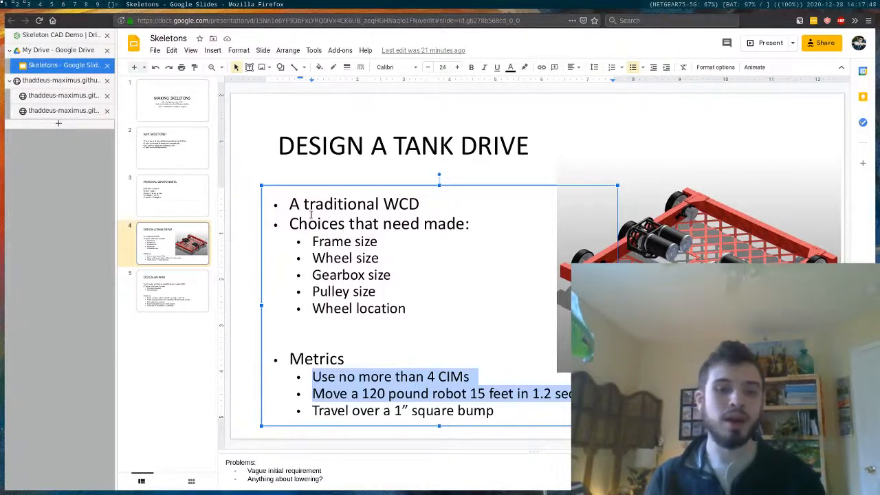
Step: Switch to the EveryCalc General Mechanism Calc and configure the gearbox with 4 CIM motors
left_click(68, 97)
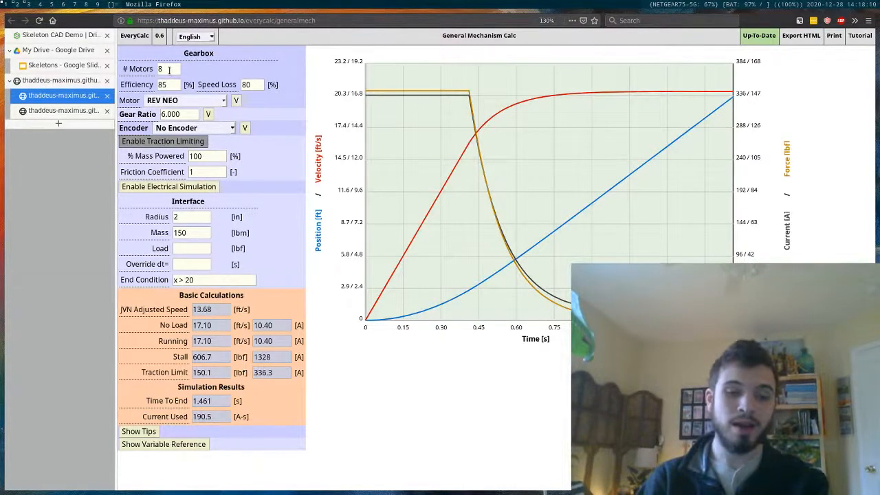
key("BackSpace")
type("4")
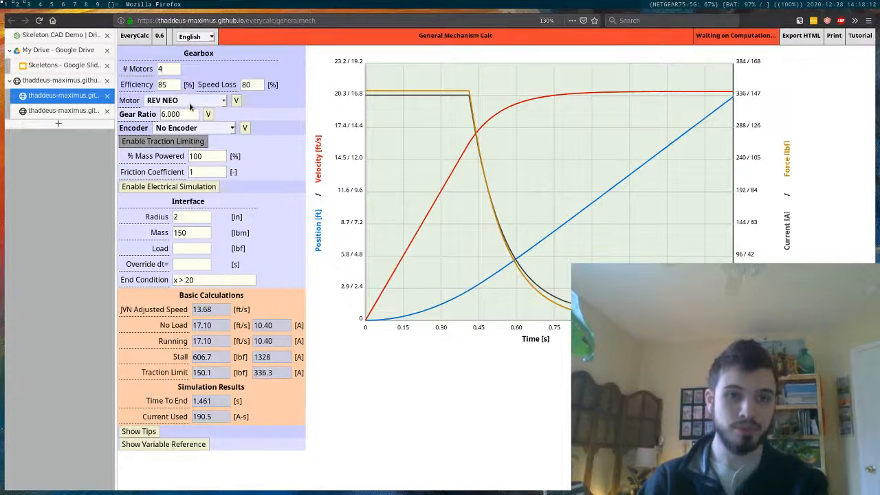
left_click(190, 101)
left_click(177, 140)
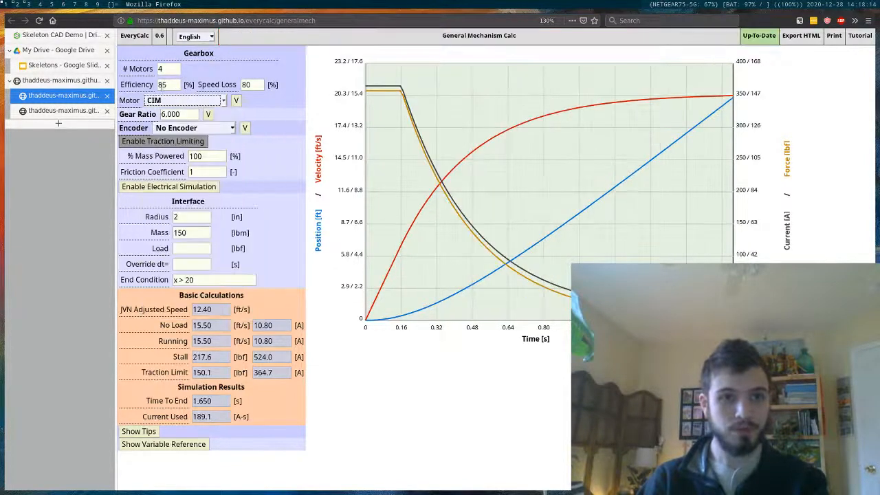
Step: Review the gearbox's motor choices, efficiency, speed loss and gear ratio
left_click(177, 101)
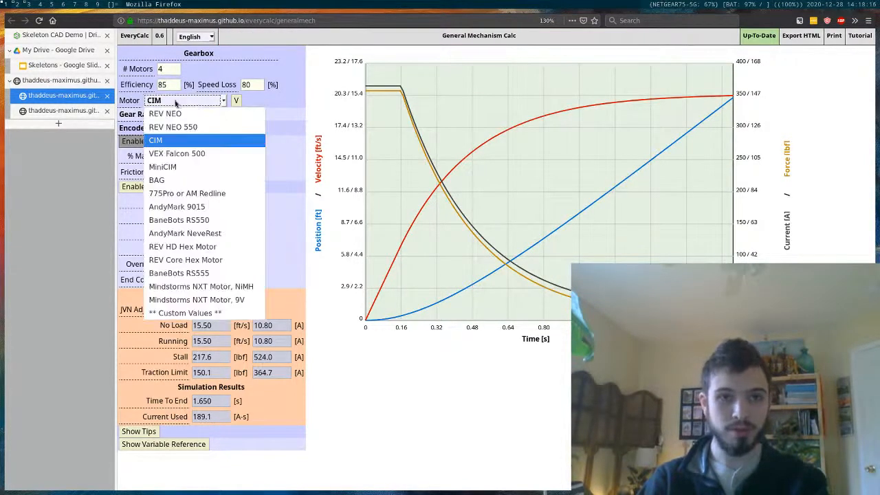
left_click(175, 140)
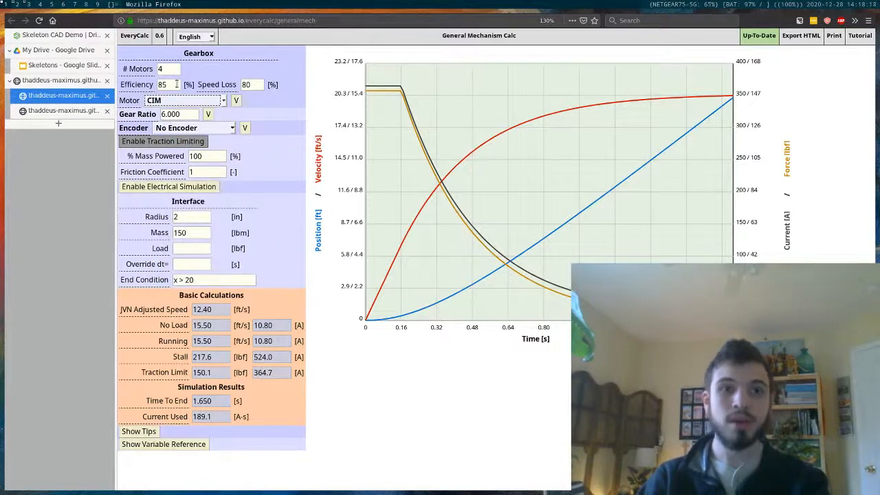
left_click_drag(177, 84, 135, 77)
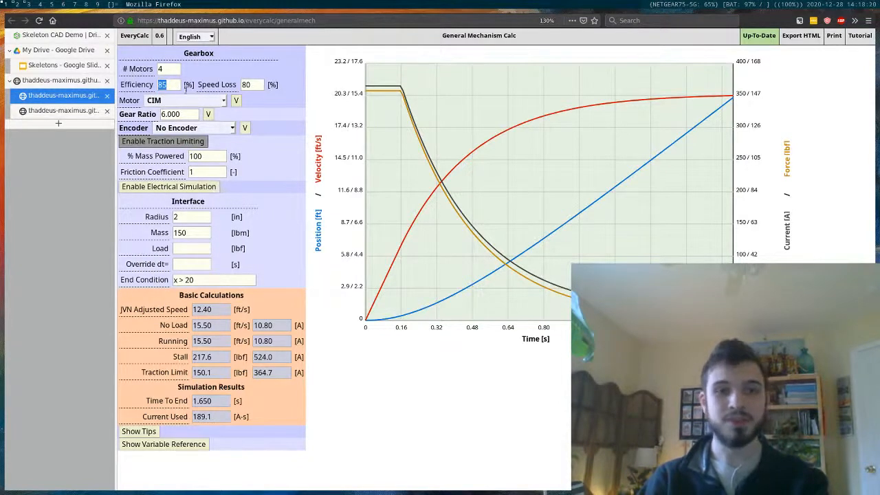
left_click(253, 84)
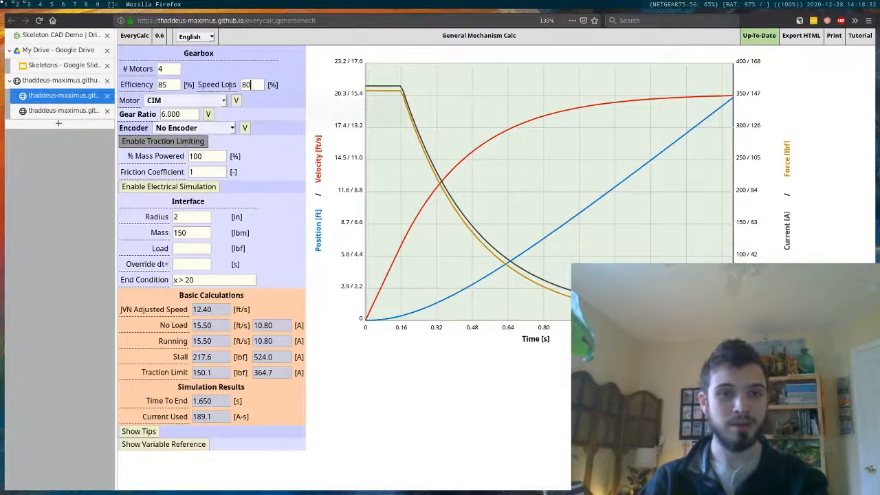
left_click_drag(187, 114, 153, 112)
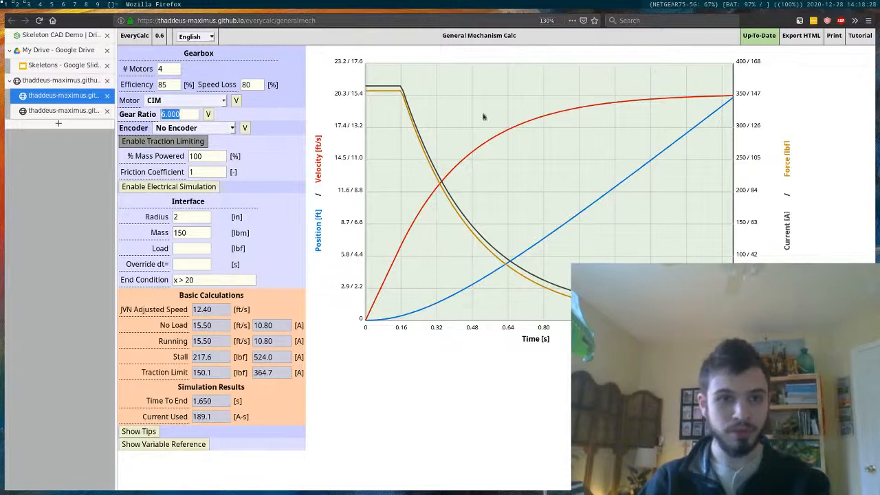
Step: Set the interface's wheel radius to 3 in and the mass to 120 lbm, leaving the load and time-step override empty
left_click(195, 219)
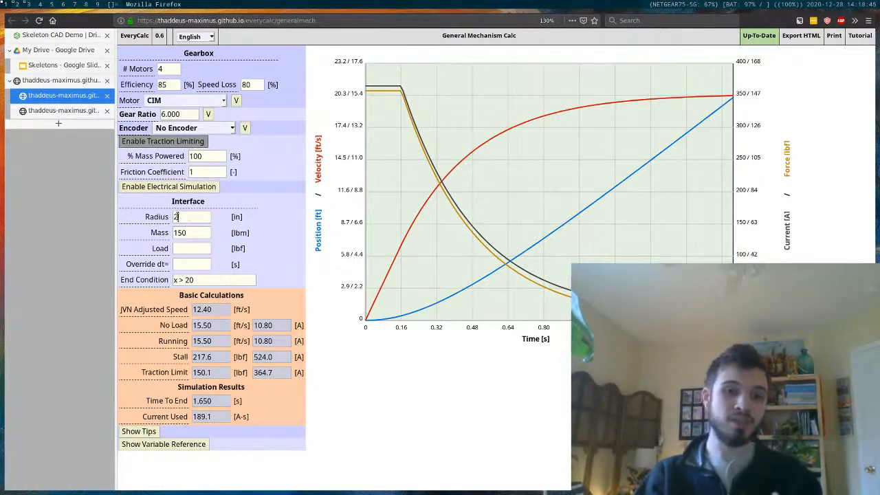
double_click(177, 216)
type("3")
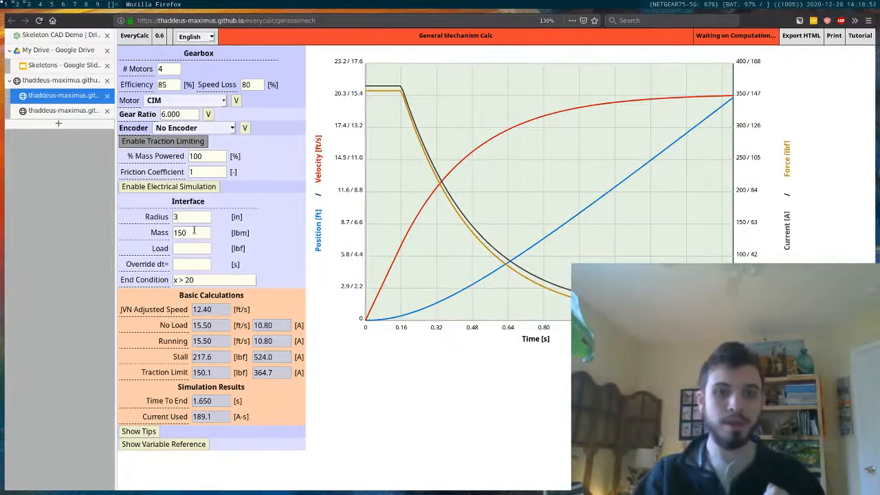
double_click(194, 231)
type("120")
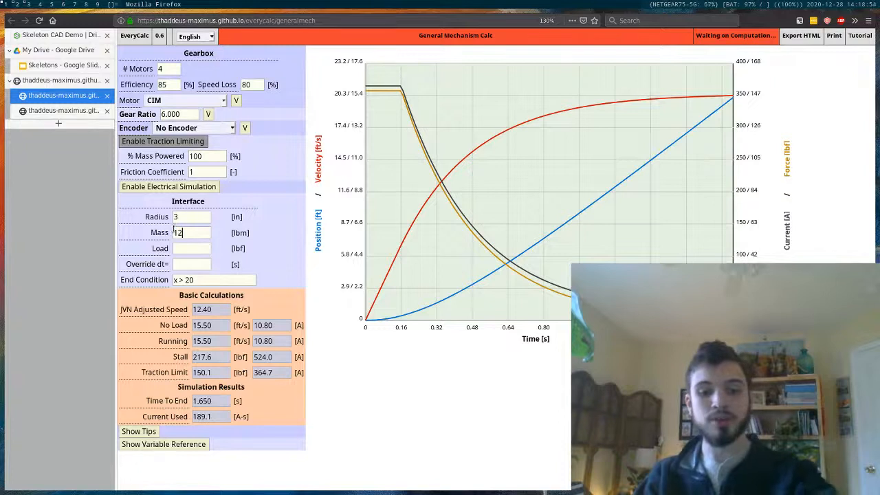
left_click(194, 250)
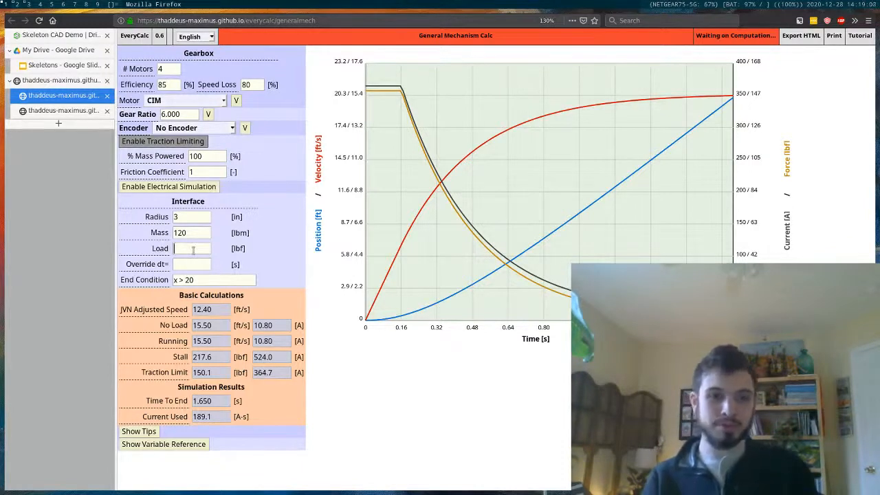
left_click(190, 263)
mouse_move(156, 262)
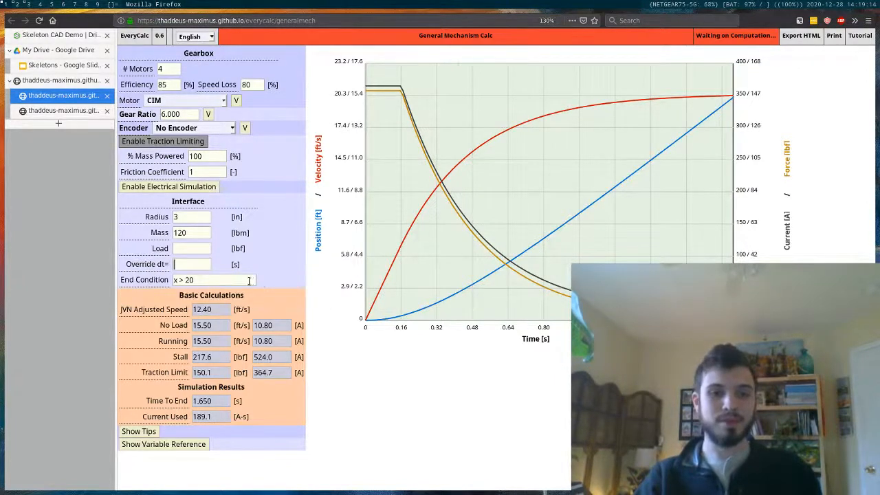
Step: Check the tank drive metrics in the Skeletons slides, and set the calculator's end condition to x > 15
left_click(219, 278)
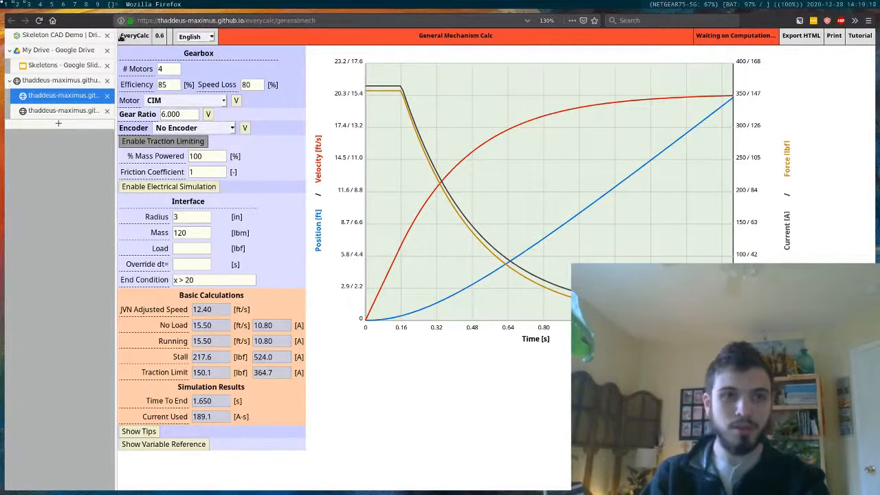
left_click(110, 69)
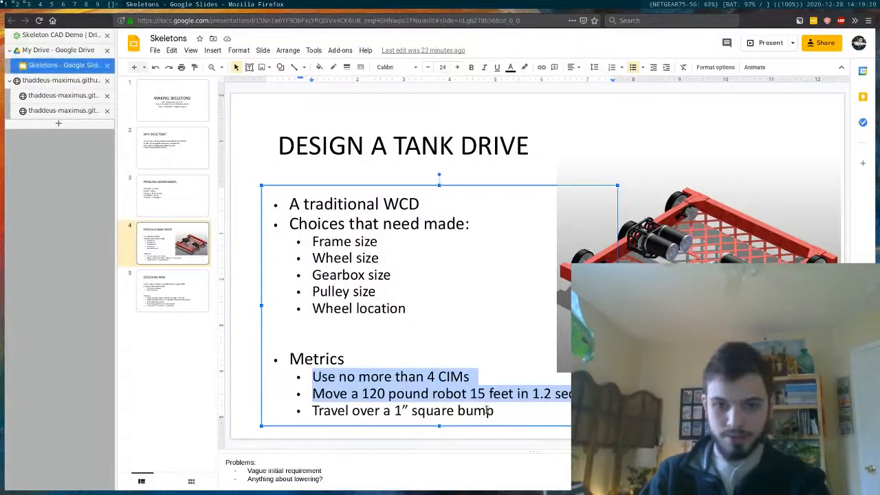
left_click(96, 97)
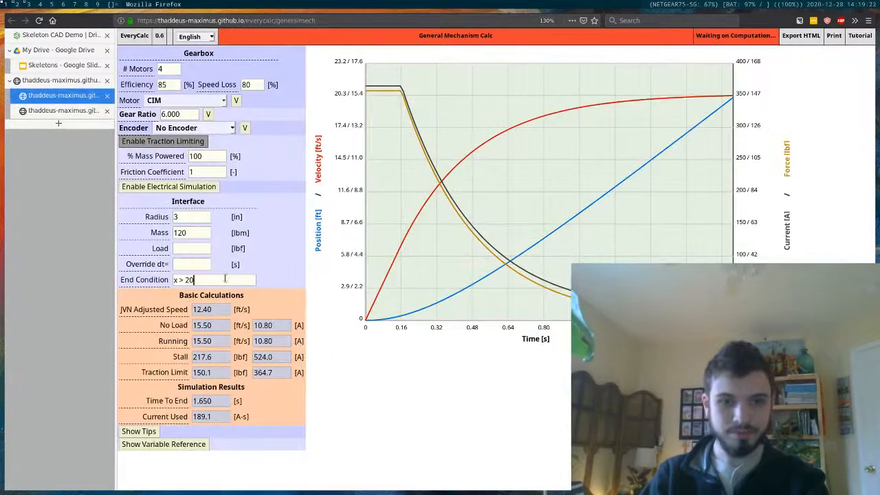
key("BackSpace")
key("BackSpace")
type("15")
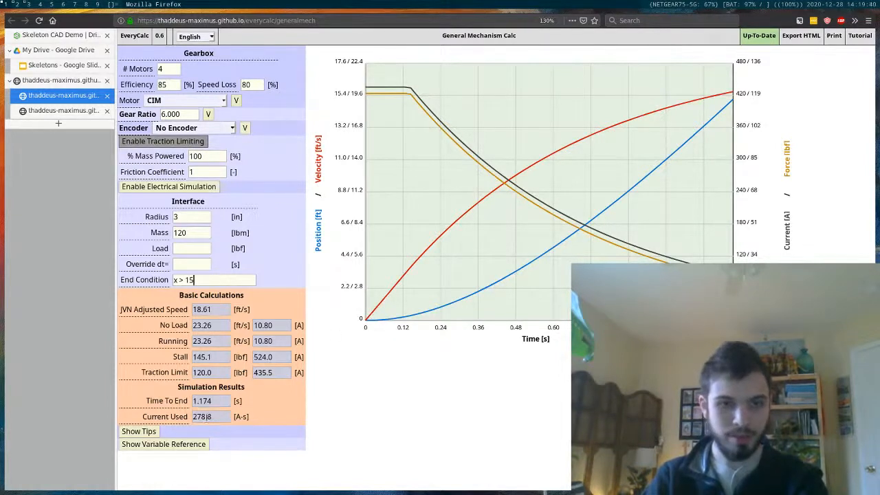
Step: Review the simulated time to end, current used, and running and no-load speeds
left_click_drag(211, 400, 185, 398)
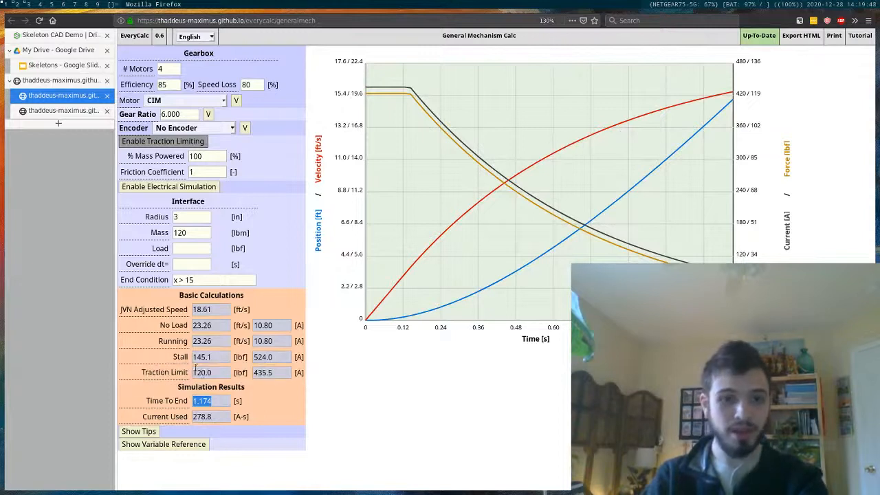
double_click(206, 417)
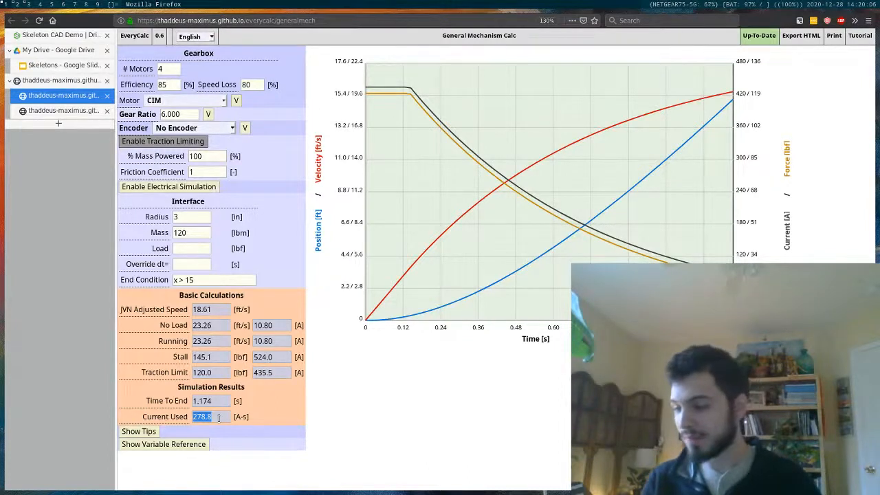
double_click(218, 340)
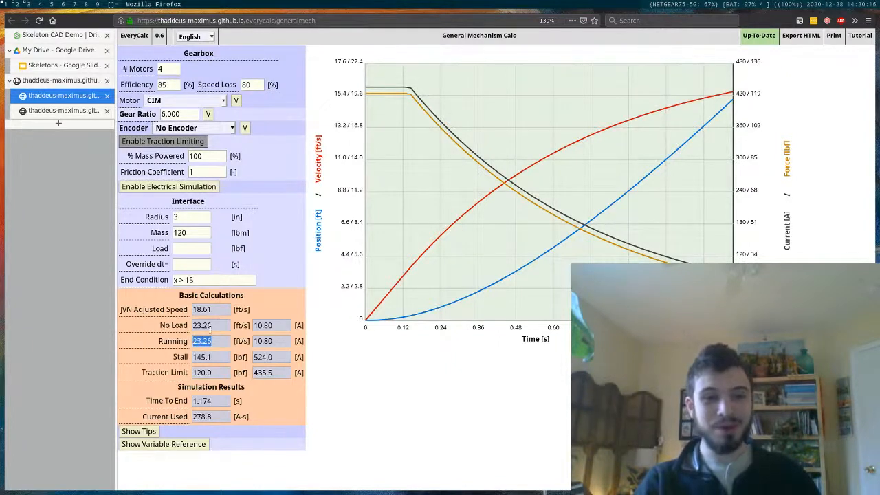
left_click(214, 326)
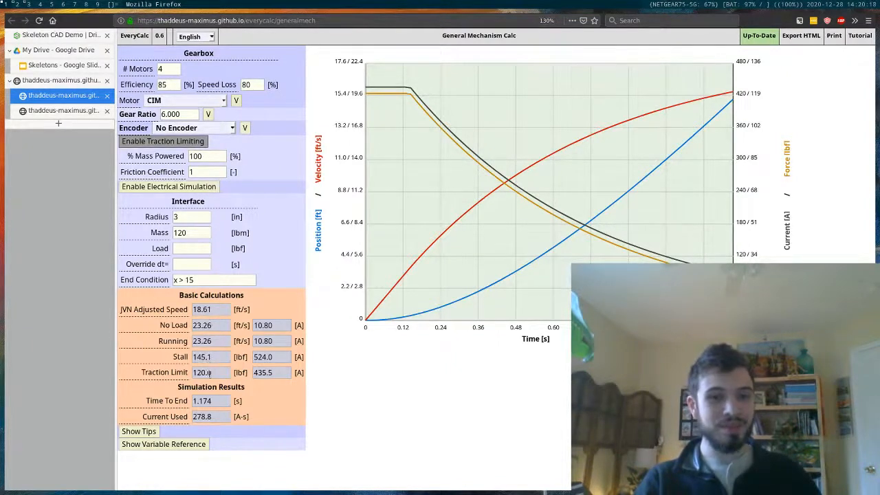
Step: Query the plot at the end of the run and compare the queried time with the slide's travel-time metric
left_click_drag(713, 206, 732, 206)
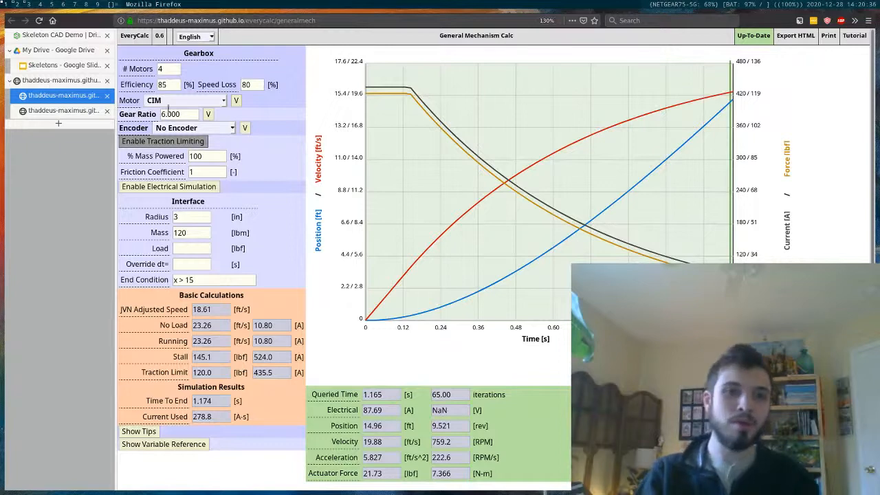
left_click(62, 66)
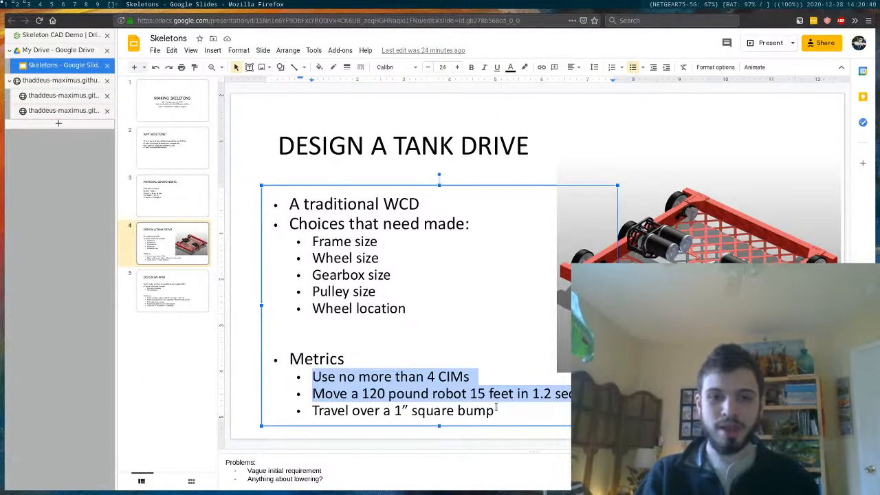
left_click(62, 95)
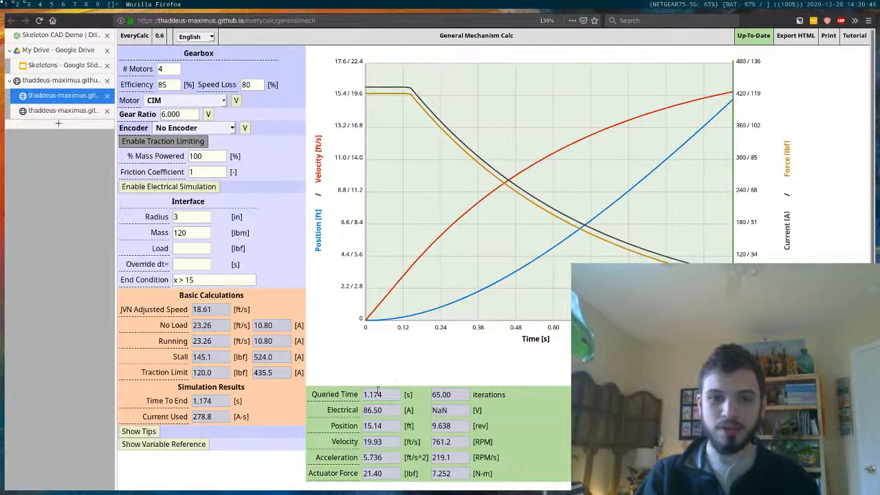
left_click_drag(382, 396, 360, 395)
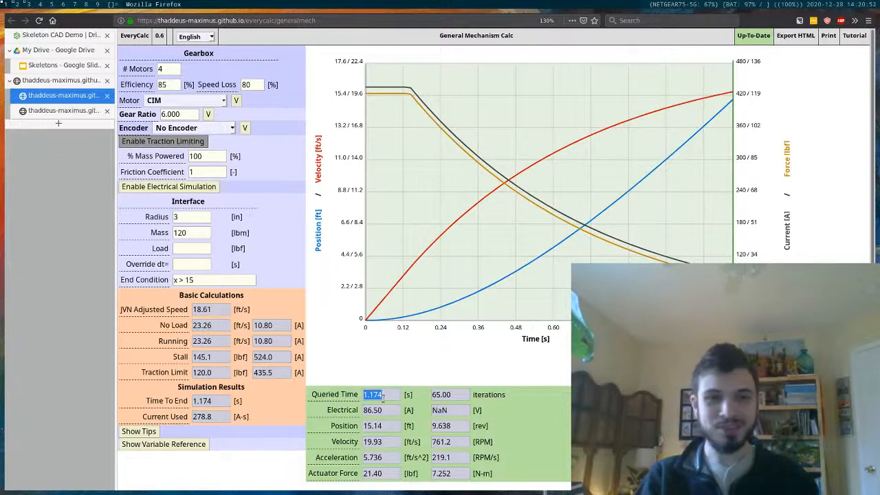
Step: Try gear ratios of 10, 8 and 7 to compare the time to end
left_click(187, 115)
left_click_drag(186, 115, 154, 110)
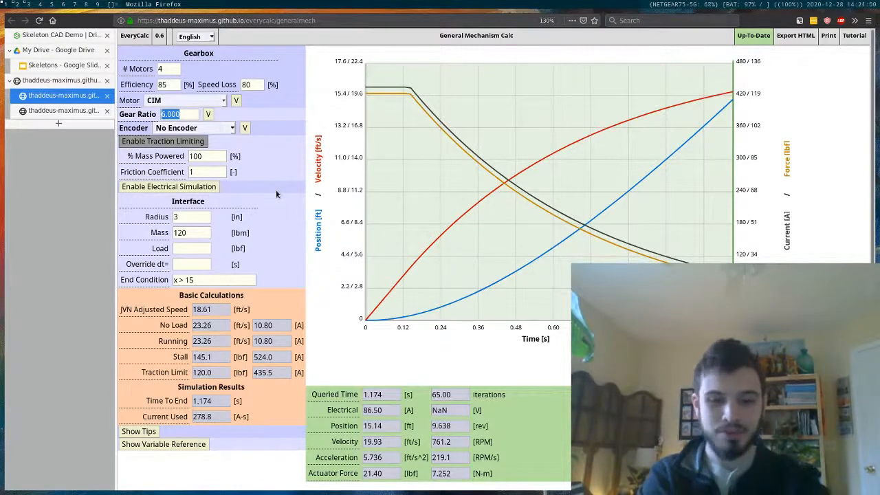
type("10")
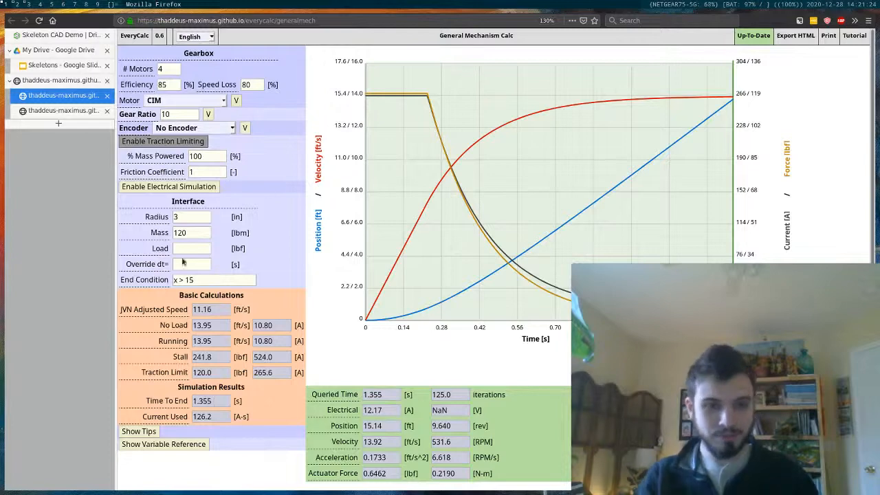
left_click(188, 114)
mouse_move(140, 113)
type("8")
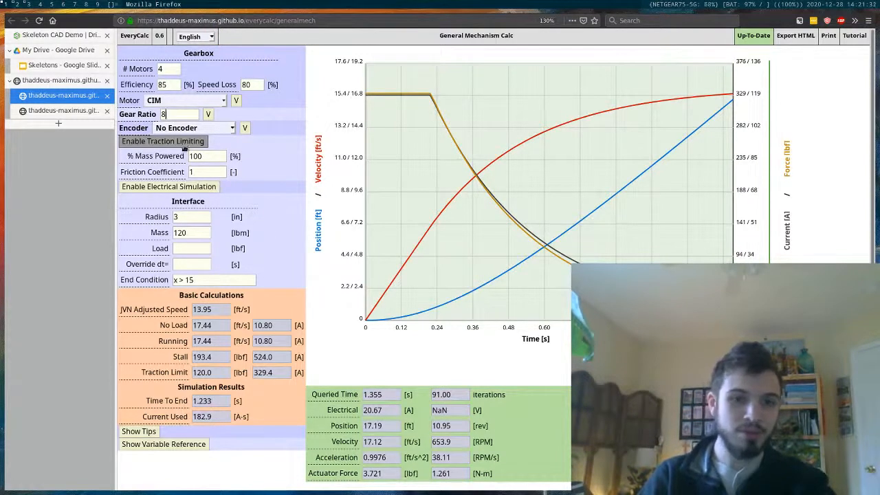
key("BackSpace")
type("7")
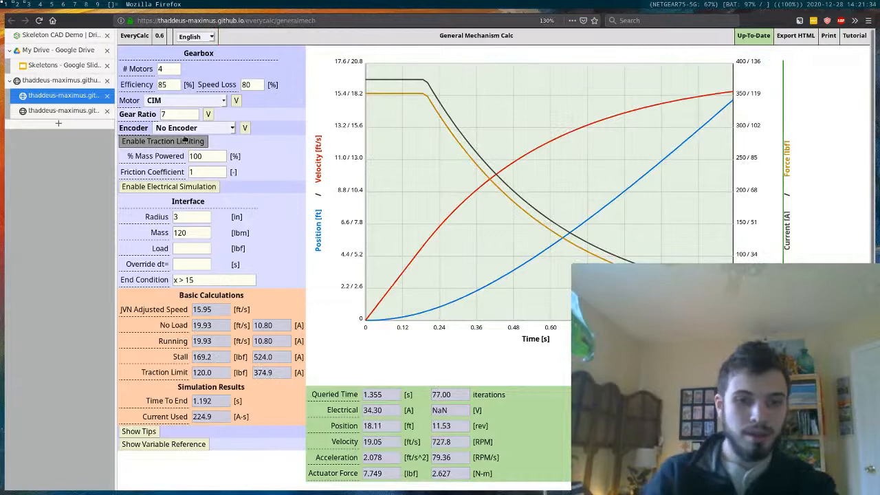
Step: Compare gear ratios of 5 and 6, leaving the ratio at 6
key("BackSpace")
type("5")
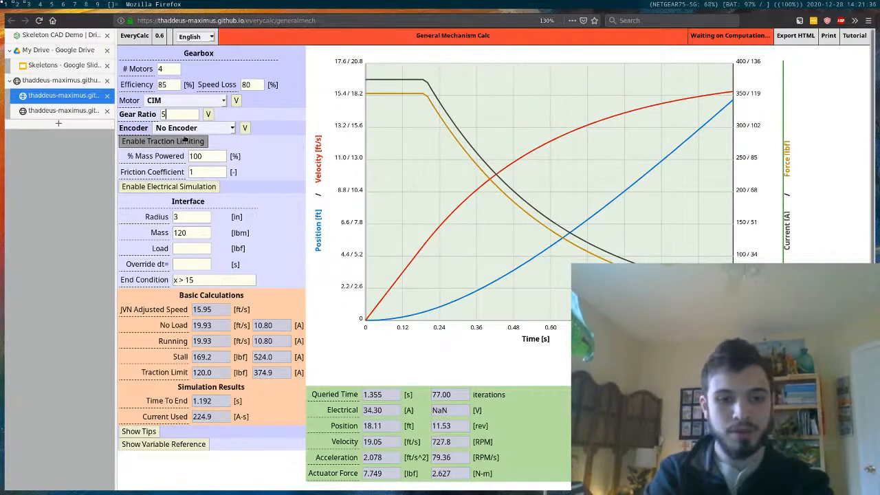
key("BackSpace")
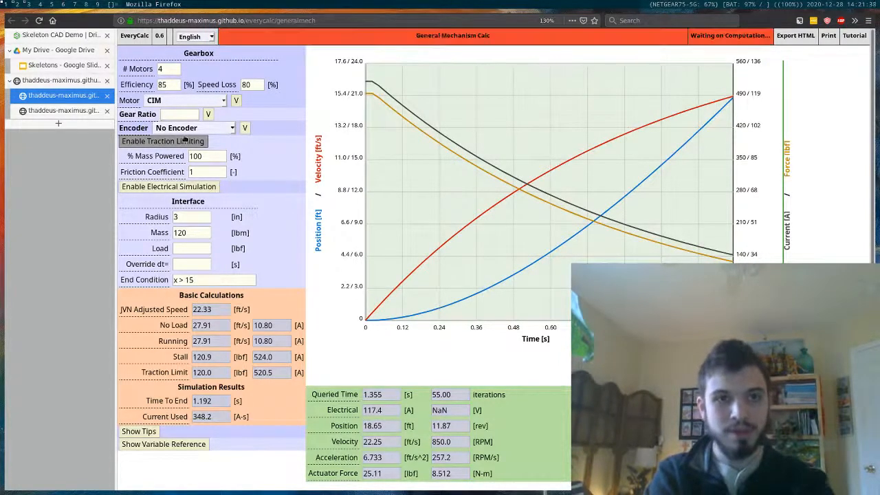
type("6")
key("BackSpace")
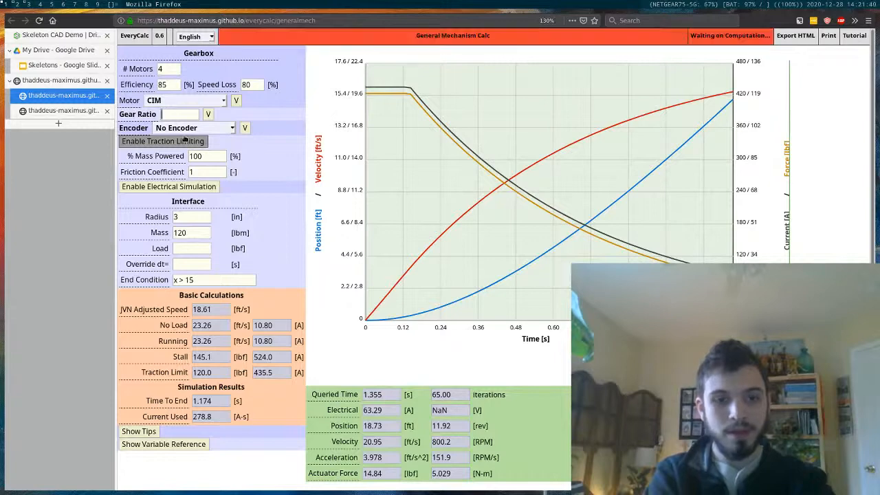
type("5")
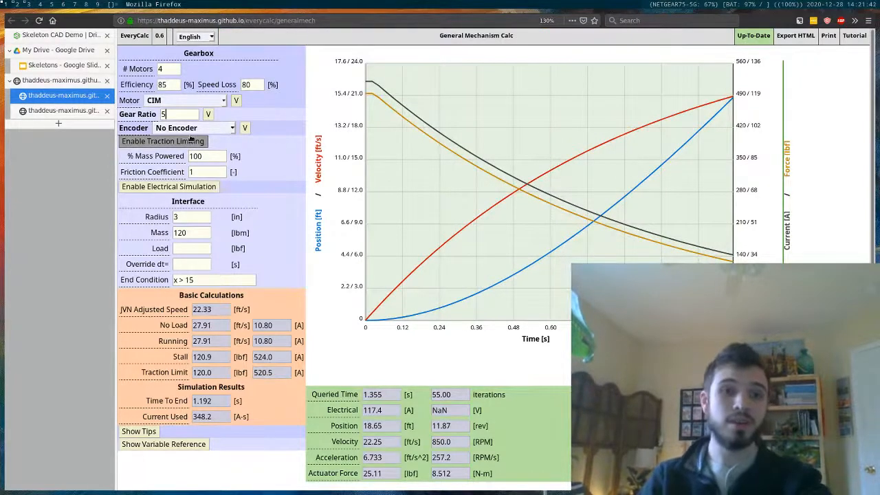
key("BackSpace")
type("6")
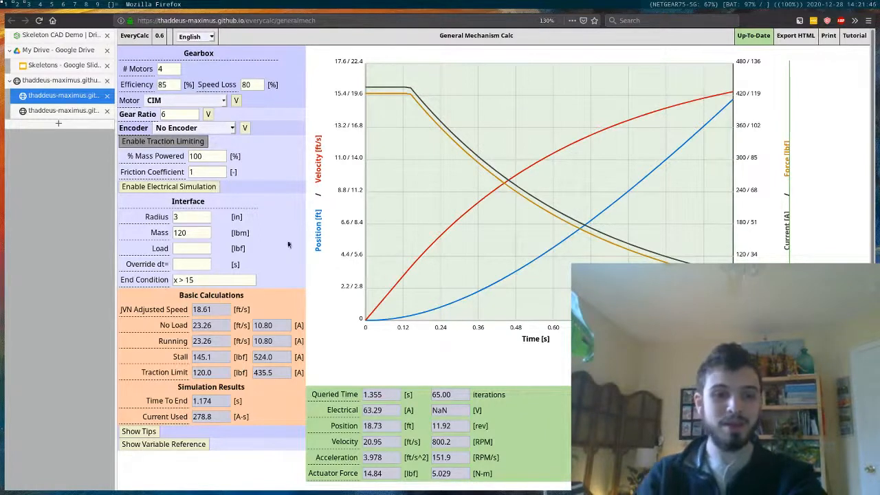
Step: Check the time to end, try gear ratios of 6.2 and 6.5, and restore the ratio to 6
left_click_drag(215, 401, 195, 401)
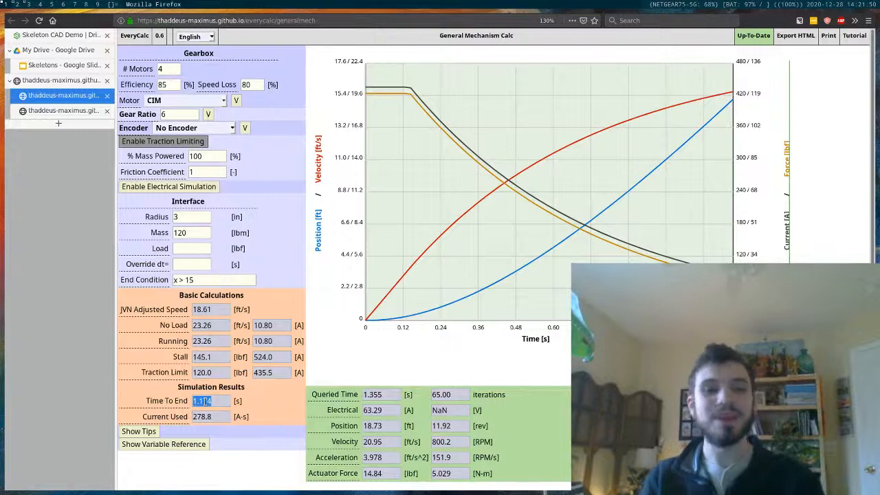
left_click(179, 114)
type(".2")
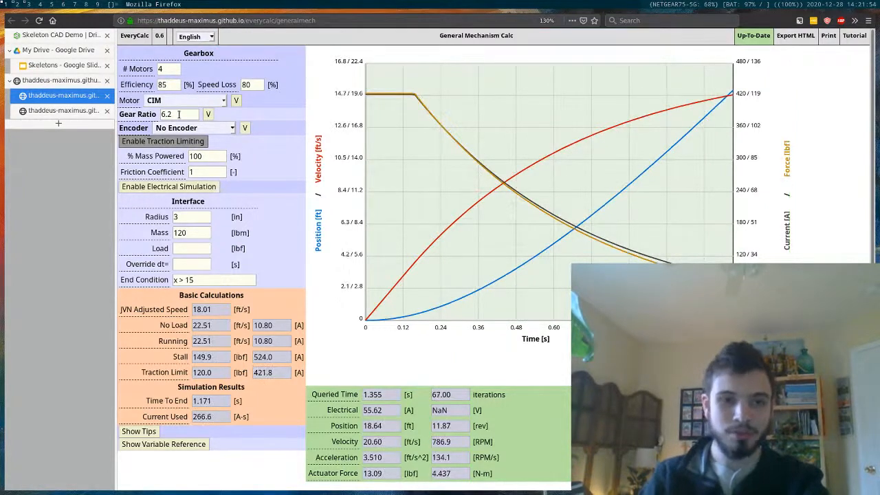
key("BackSpace")
type("5")
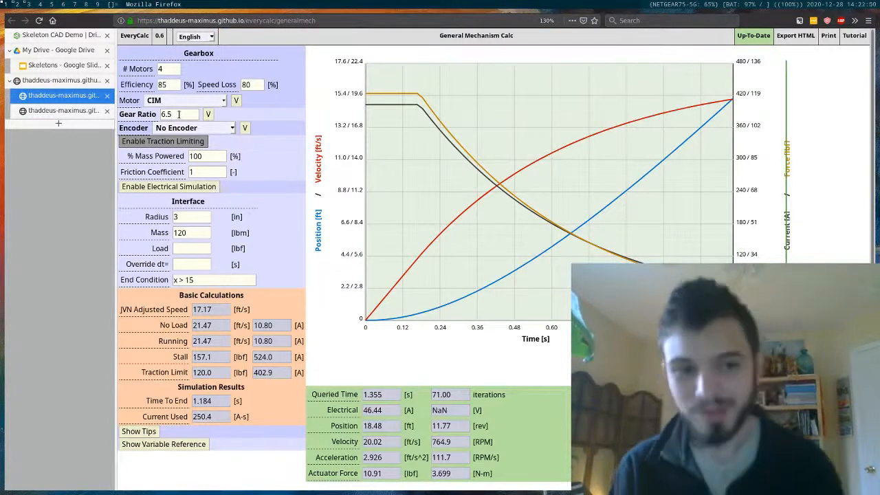
key("BackSpace")
key("BackSpace")
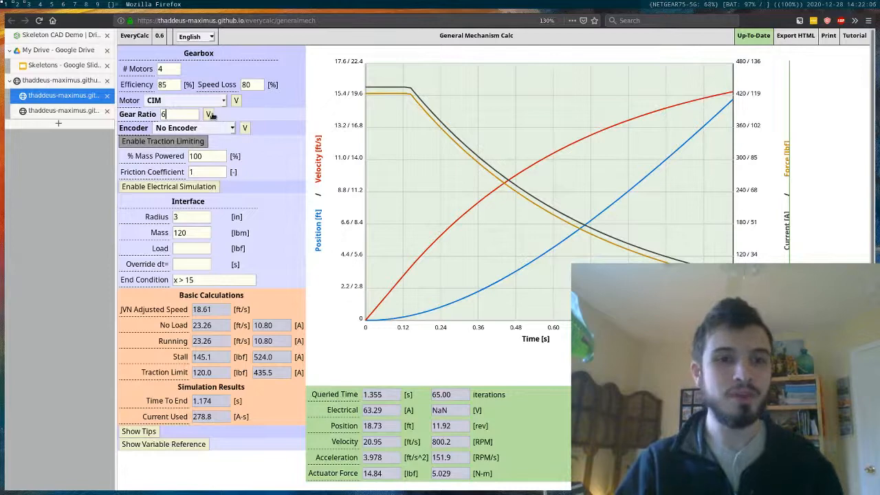
Step: Expand the gear ratio into individual stages and enter two reductions of 14:50 each
left_click(209, 114)
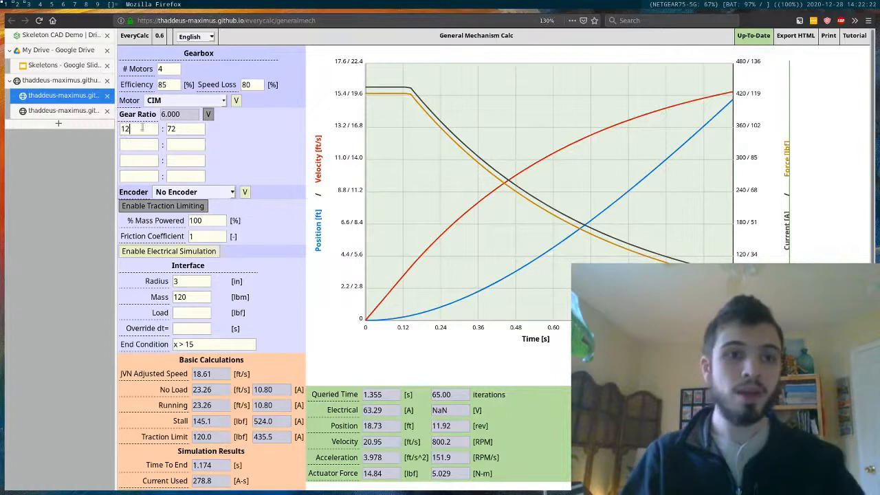
left_click_drag(130, 129, 98, 127)
type("14")
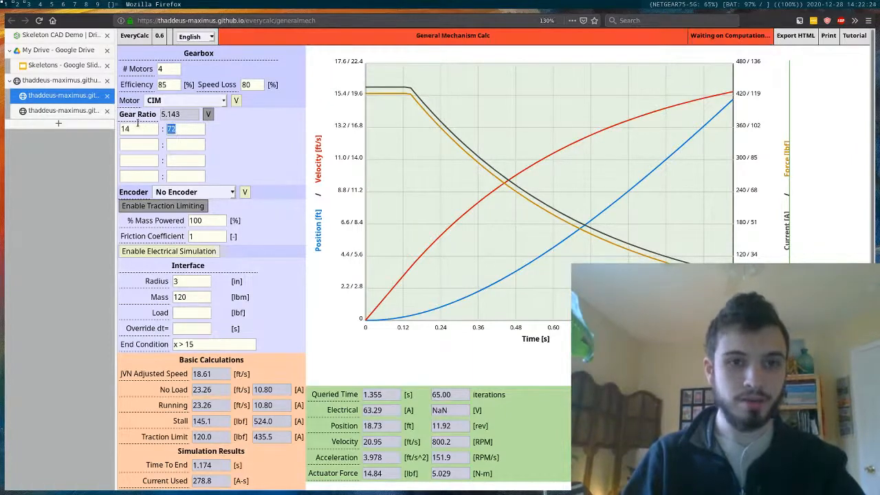
type("50")
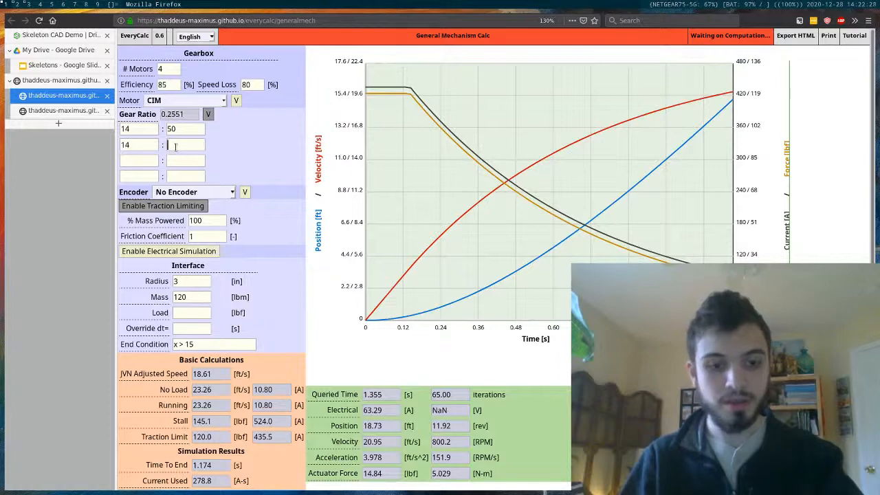
type("50")
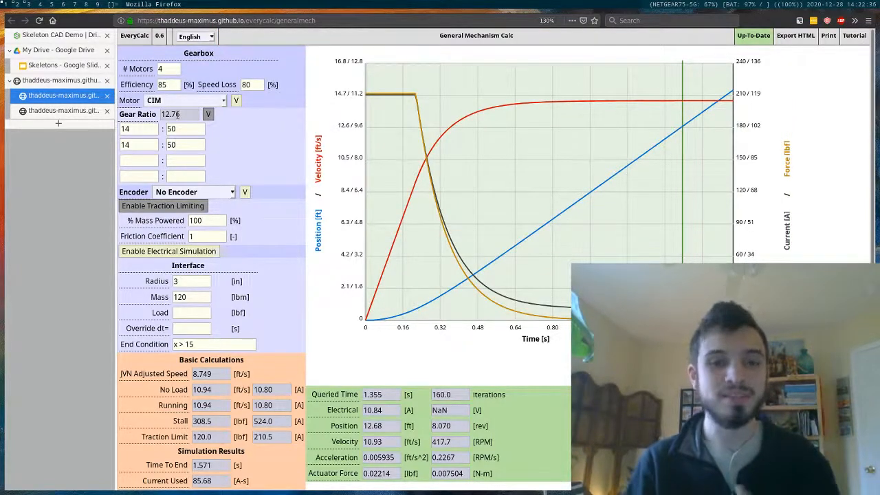
Step: Change the first gear stage to 20:30 and check the second stage's 50-tooth gear
left_click_drag(130, 129, 100, 126)
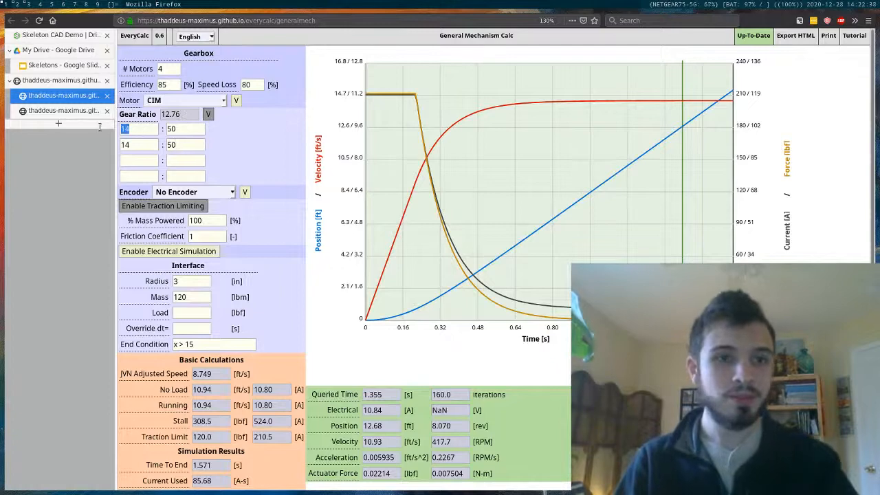
type("20")
key("Tab")
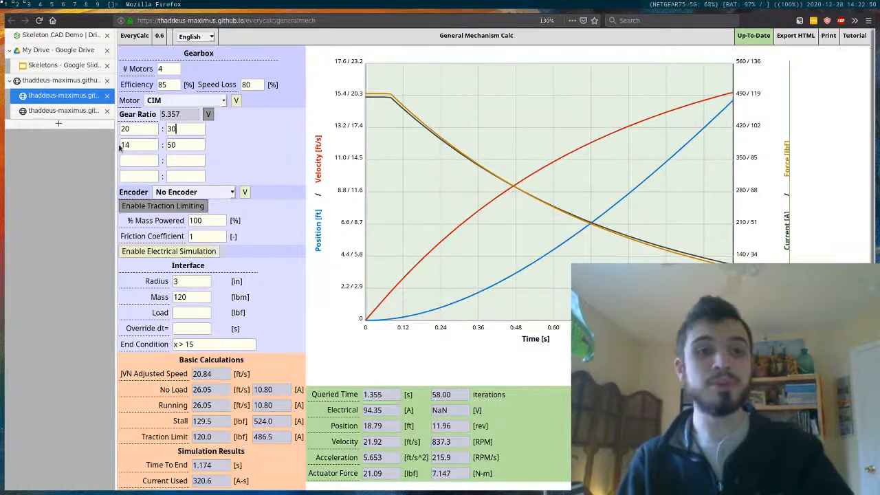
double_click(196, 146)
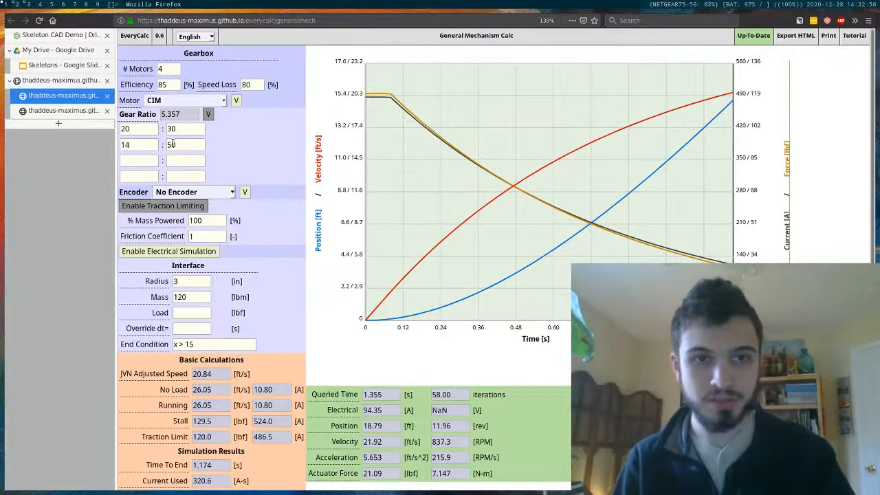
Step: Switch to the Onshape sketch and draw a circle about 2.05 in across around the 0.7 in gear, plus a small one about 0.6 in beside it
key("ctrl+Tab")
key("ctrl+Tab")
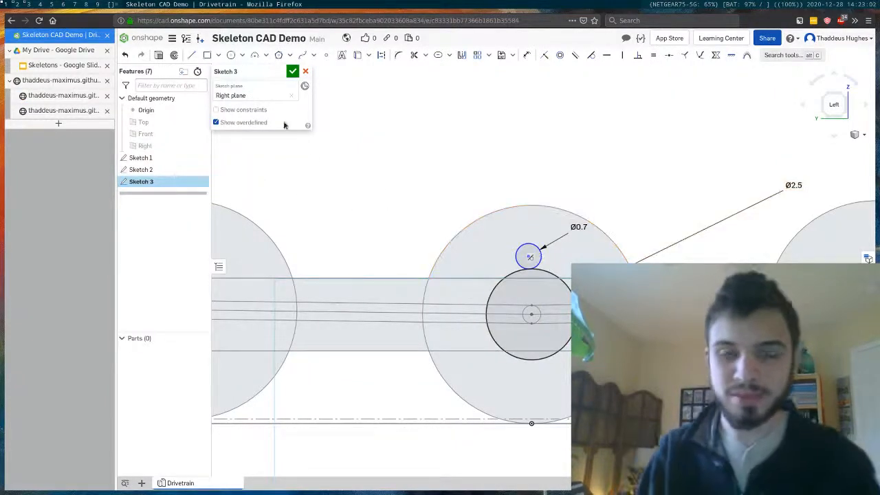
left_click(231, 56)
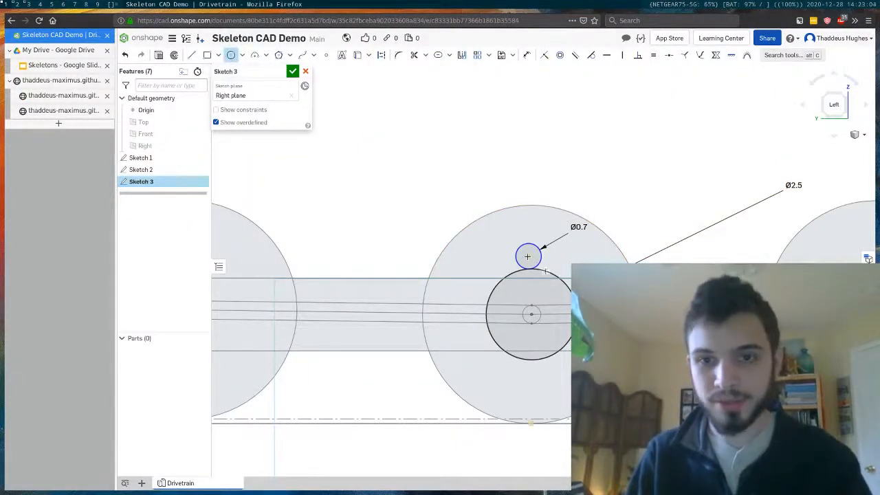
left_click(528, 256)
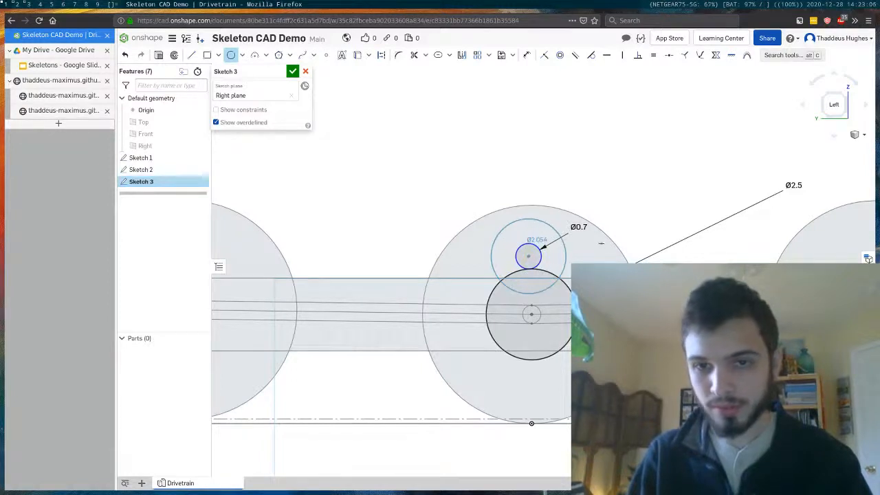
left_click(566, 249)
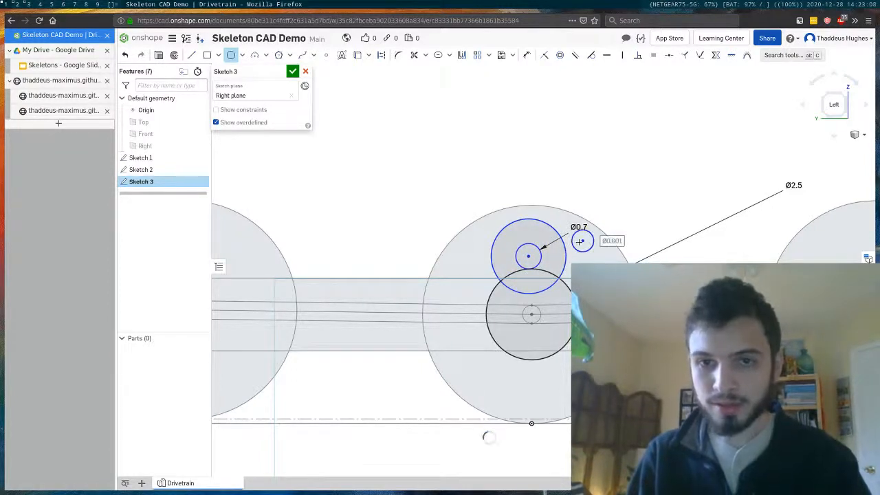
Step: Make the small pinion circle tangent to the large circle around the 0.7 in gear
key("Escape")
key("t")
left_click(577, 249)
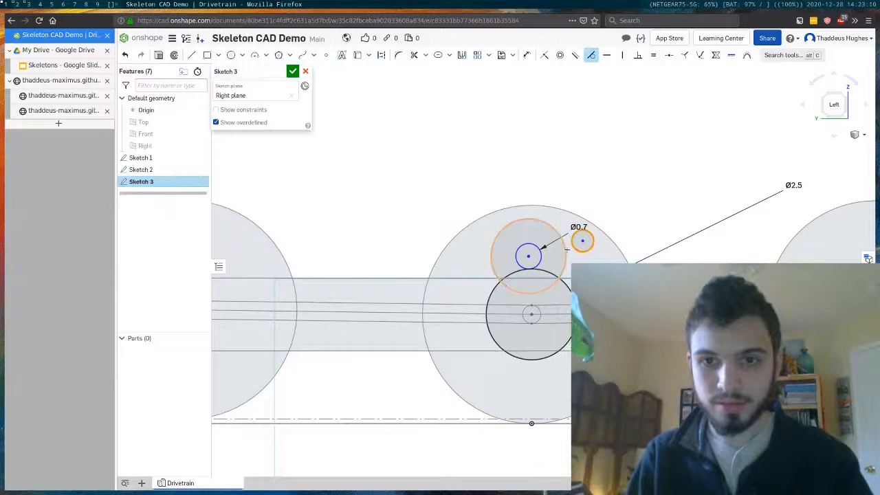
left_click(565, 251)
Step: Sketch a second pinion circle about 0.87 in in diameter touching the opposite side of the large intermediate gear
key("c")
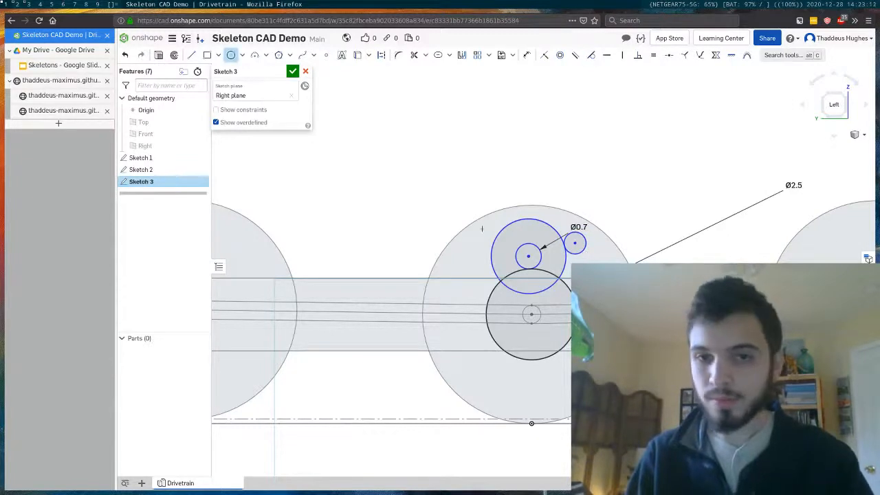
left_click(483, 229)
left_click(495, 238)
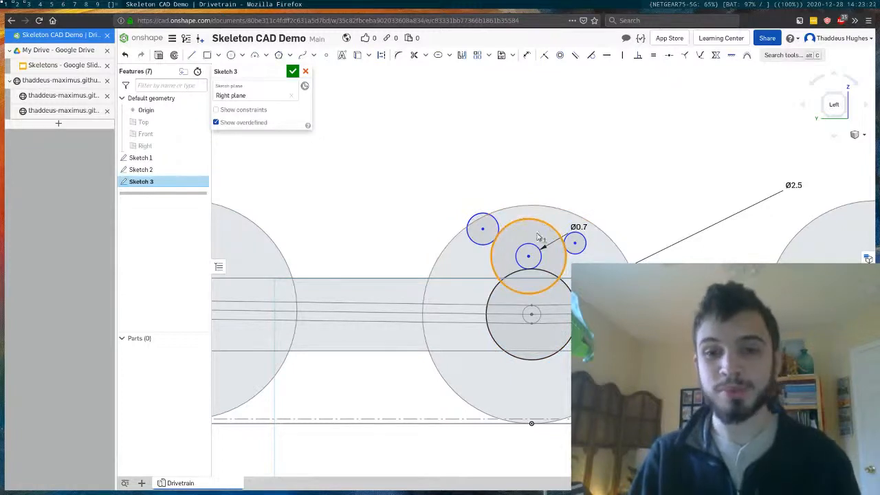
left_click(519, 148)
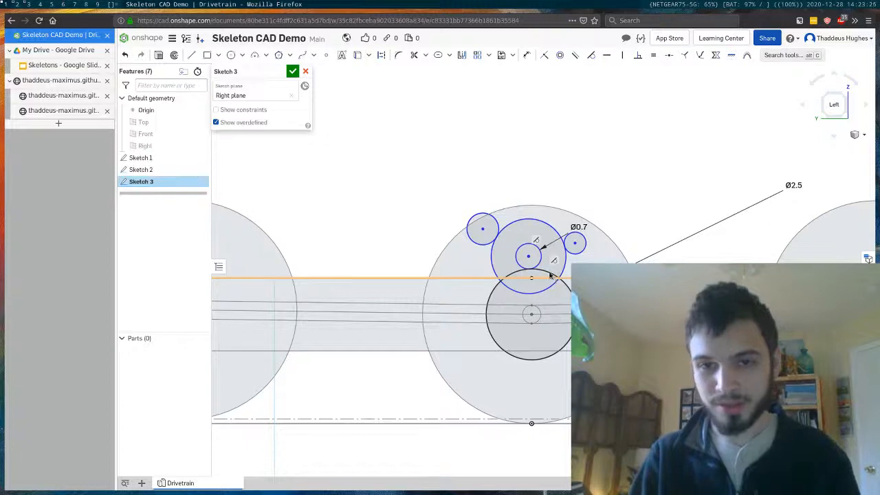
Step: Search the web for "andymark toughbox" in a new browser tab and show the image results
key("ctrl+t")
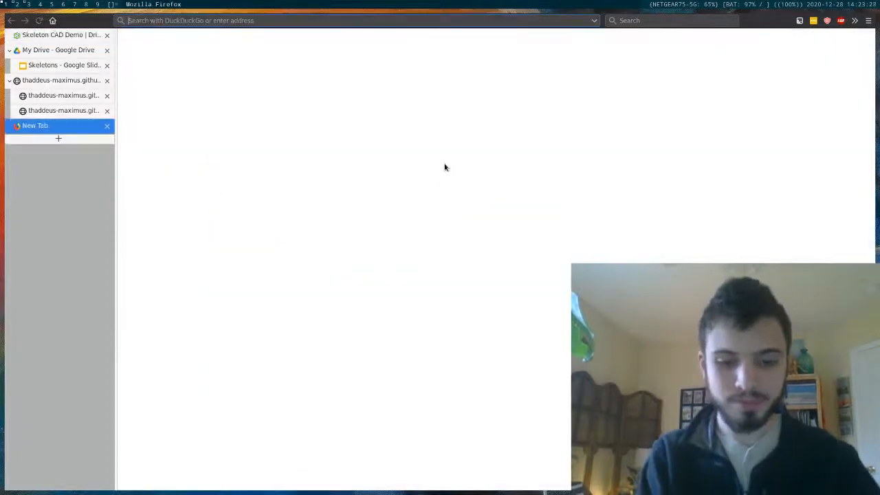
type("andymark tou")
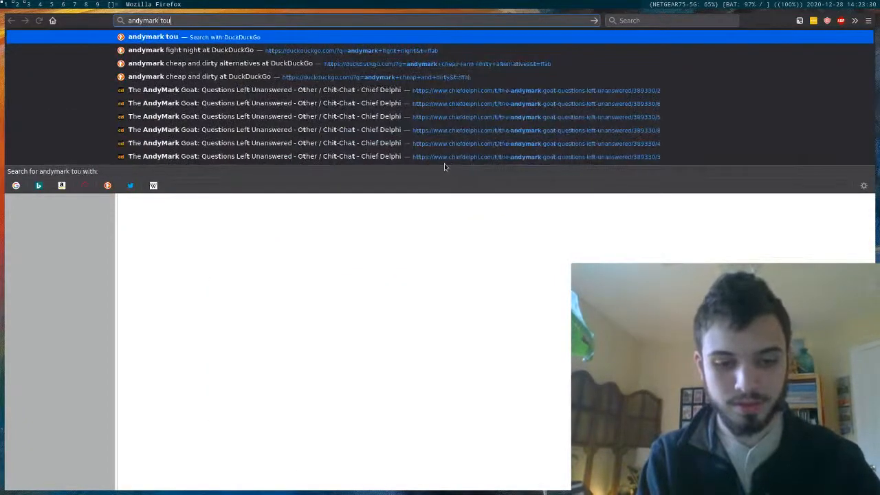
type("ghbox")
key("Return")
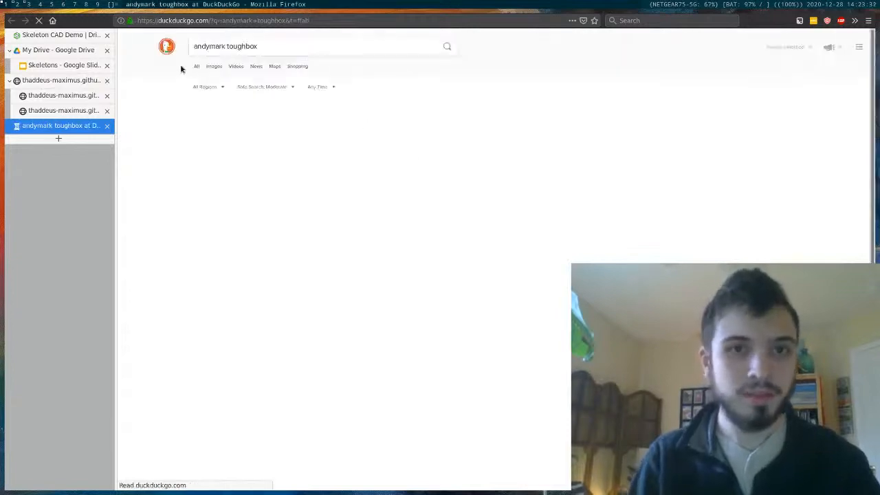
left_click(214, 66)
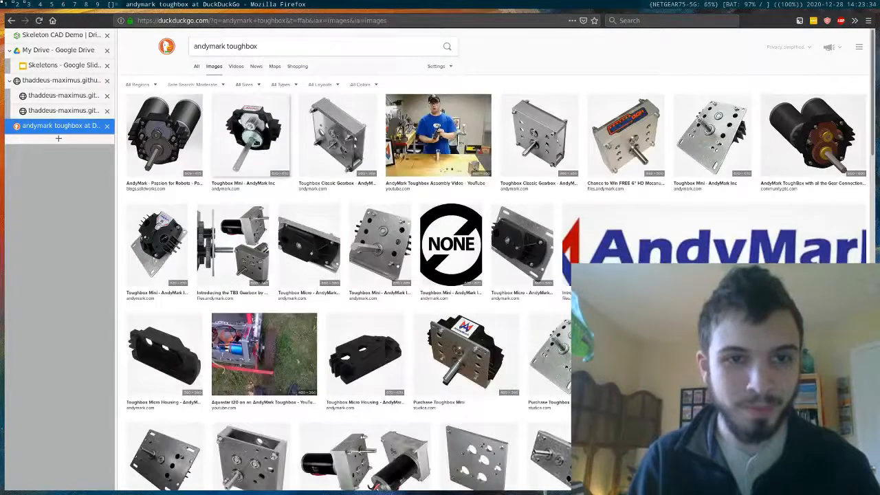
Step: Enlarge the AndyMark Toughbox picture that shows the exposed gears and two motors
left_click(254, 141)
left_click(170, 113)
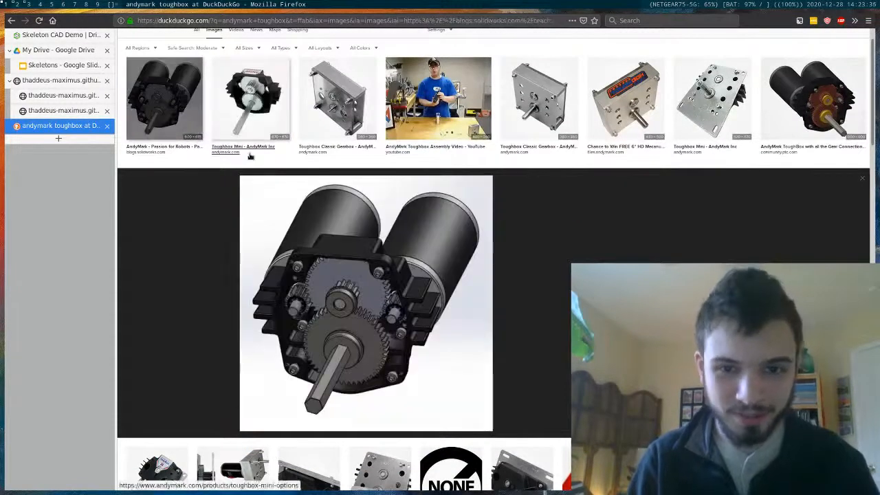
right_click(177, 88)
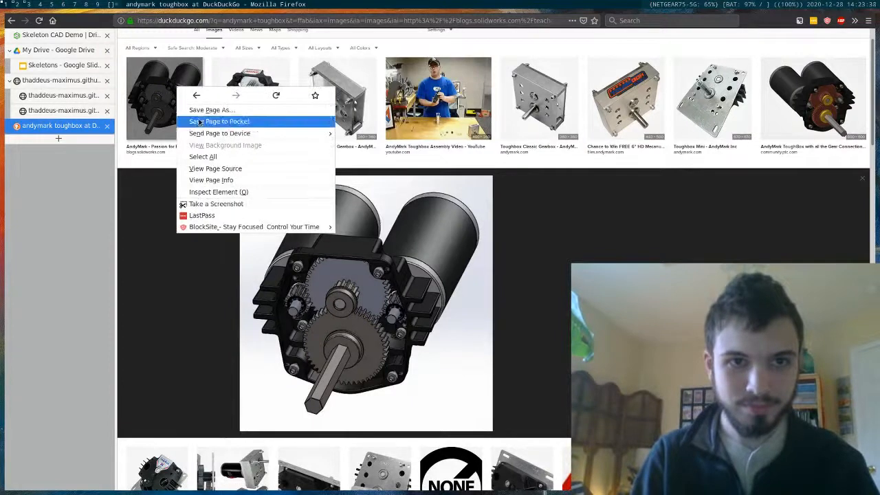
left_click(387, 245)
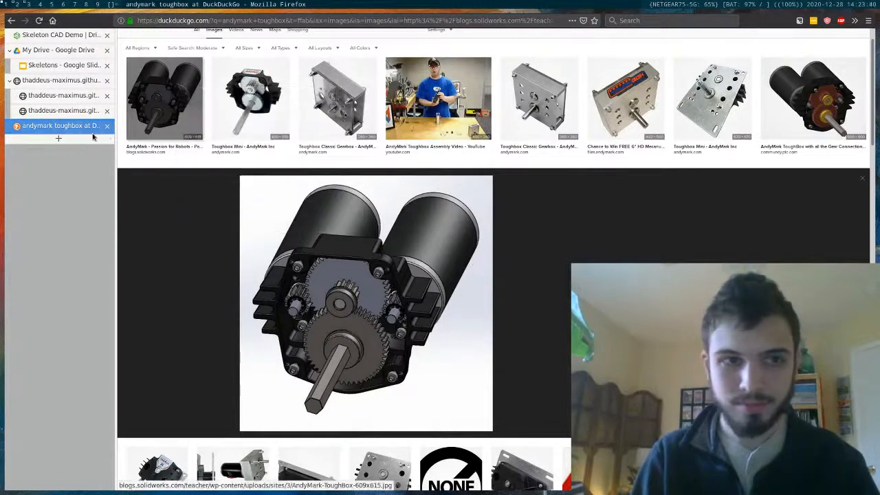
Step: Place the Toughbox image results in a separate window beside the Onshape sketch, with the gear circles in view
left_click_drag(90, 131, 395, 241)
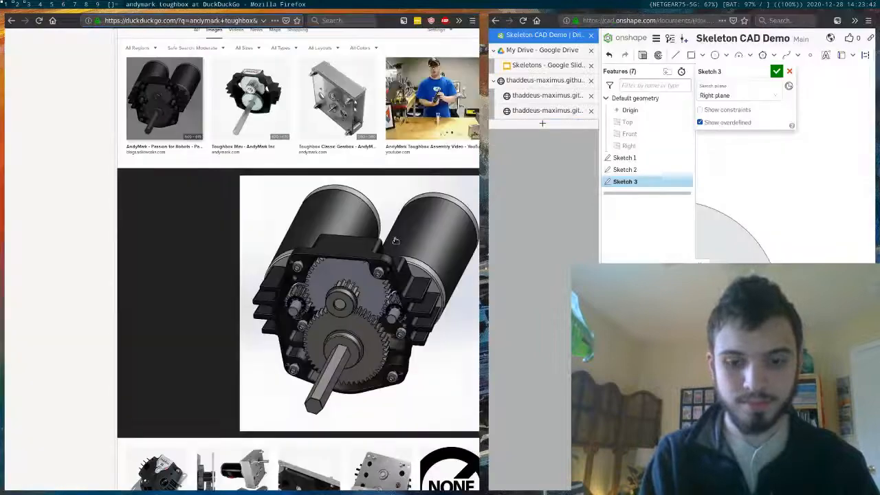
key("super+Return")
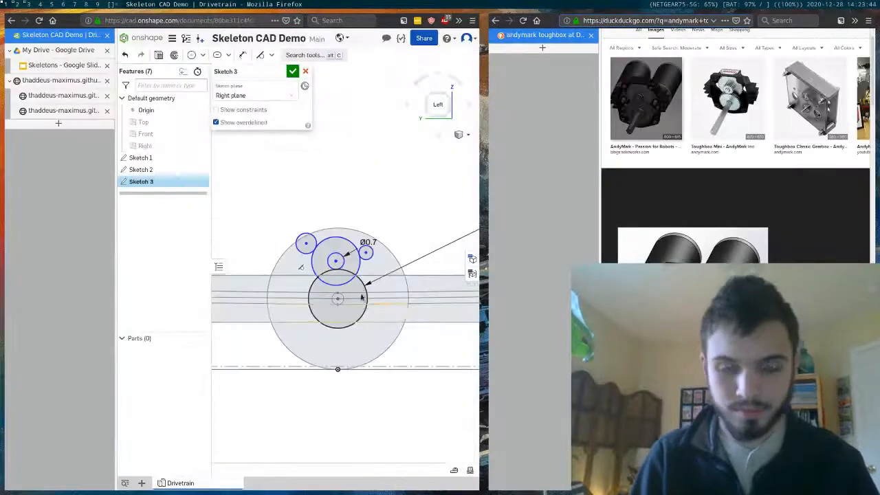
scroll(364, 282, "up", 5)
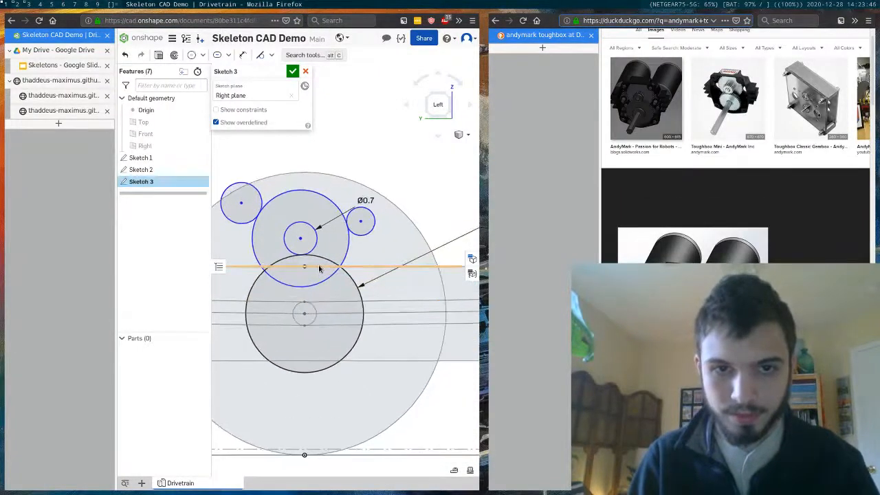
mouse_move(344, 259)
middle_mouse_down()
mouse_move(387, 258)
mouse_move(377, 256)
middle_mouse_up()
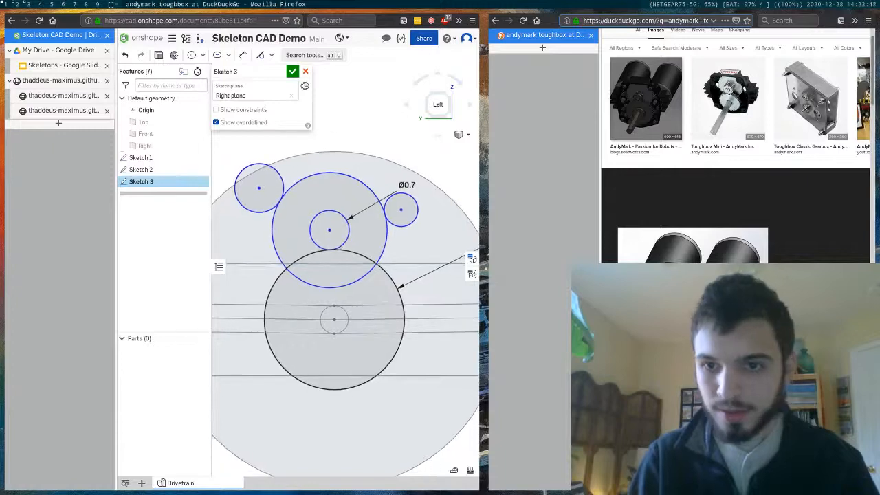
Step: Open the Toughbox picture by itself, hide the browser's tab list and enlarge the picture to 120%
key("ctrl+t")
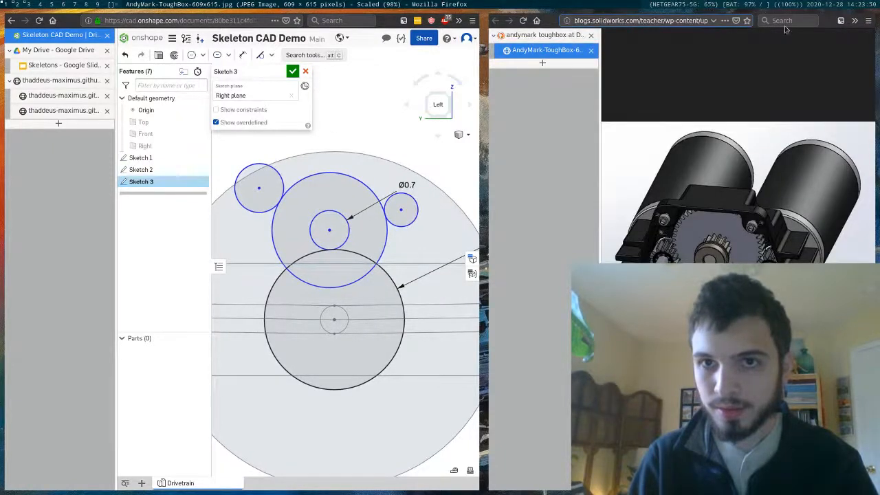
left_click(840, 21)
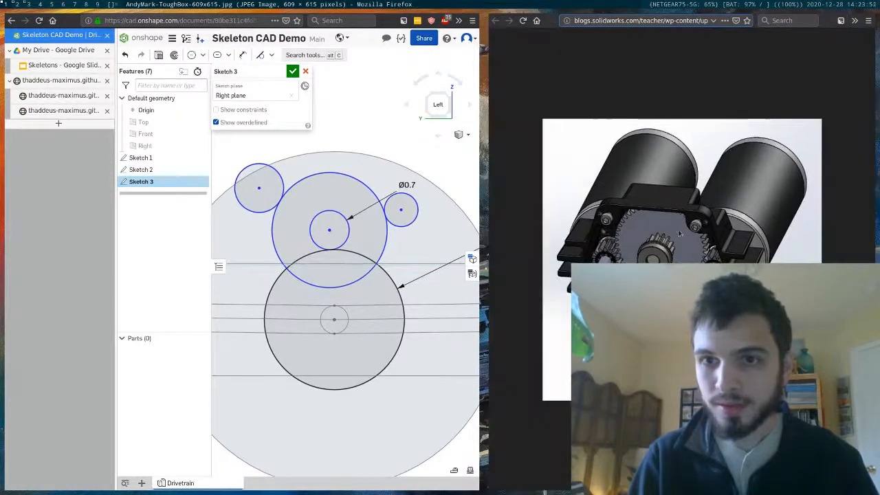
scroll(667, 259, "up", 1, "ctrl")
scroll(667, 259, "up", 1, "ctrl")
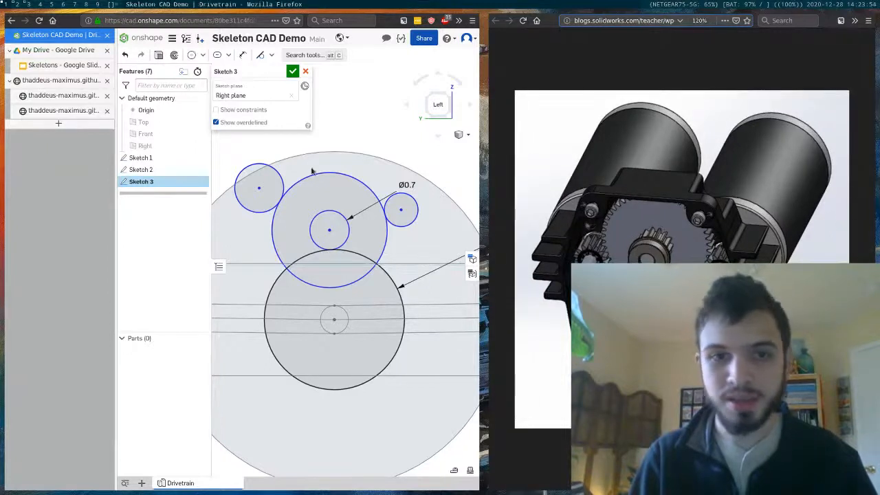
Step: Compare the sketched pinions, intermediate gear and final gear pair with the Toughbox picture, selecting each circle in turn
left_click(281, 178)
right_click(398, 208)
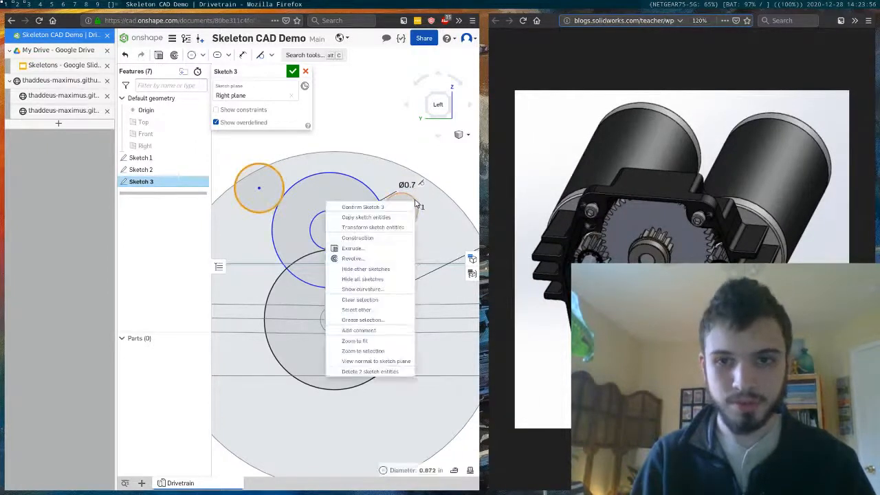
left_click(373, 132)
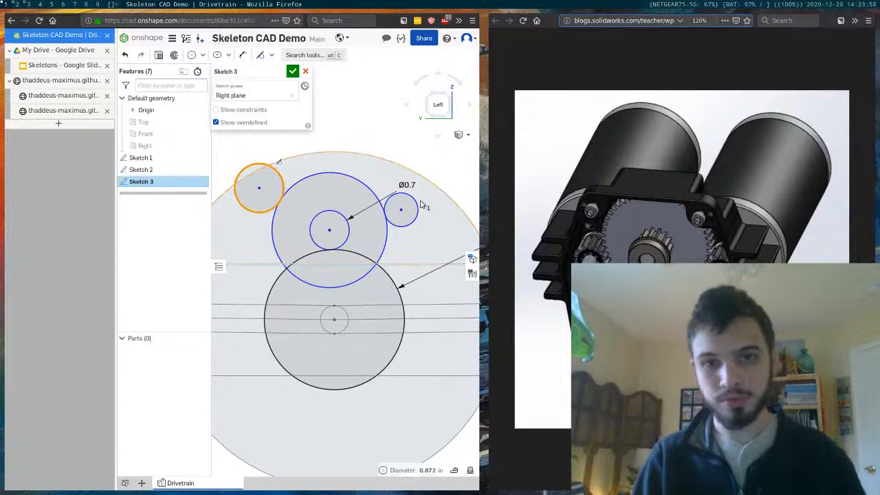
left_click(325, 109)
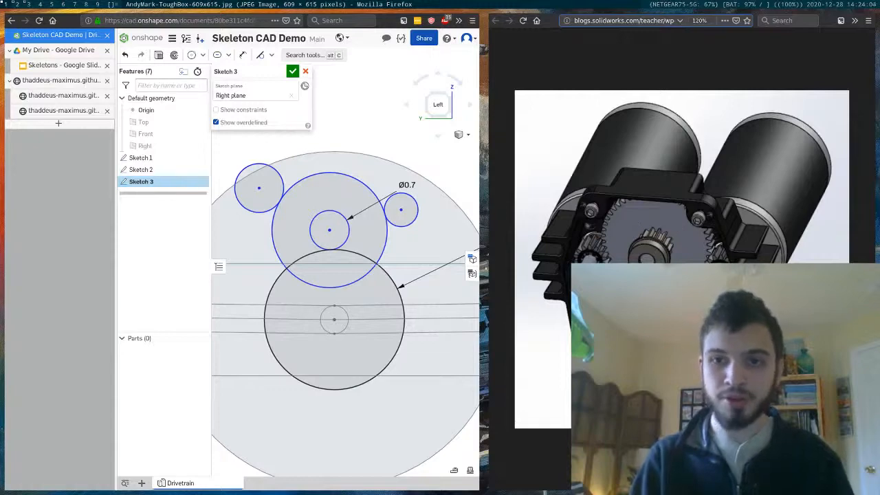
left_click(359, 180)
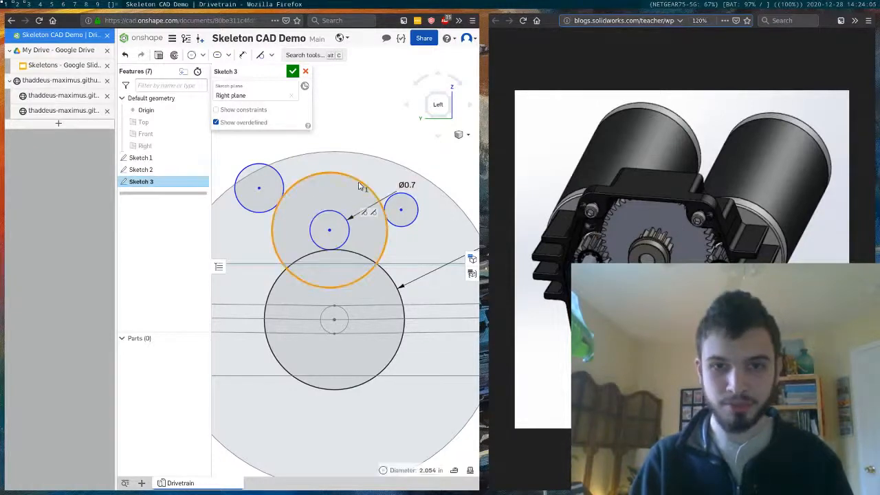
left_click(383, 133)
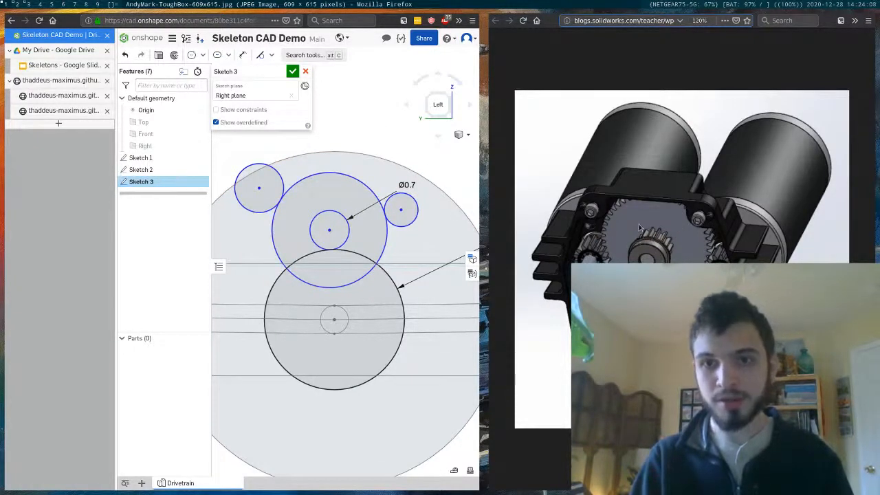
left_click(348, 225)
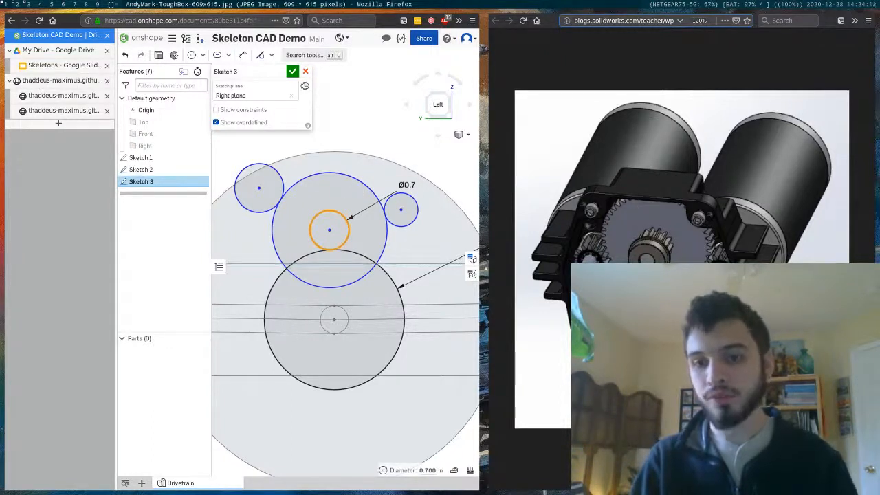
left_click(403, 302)
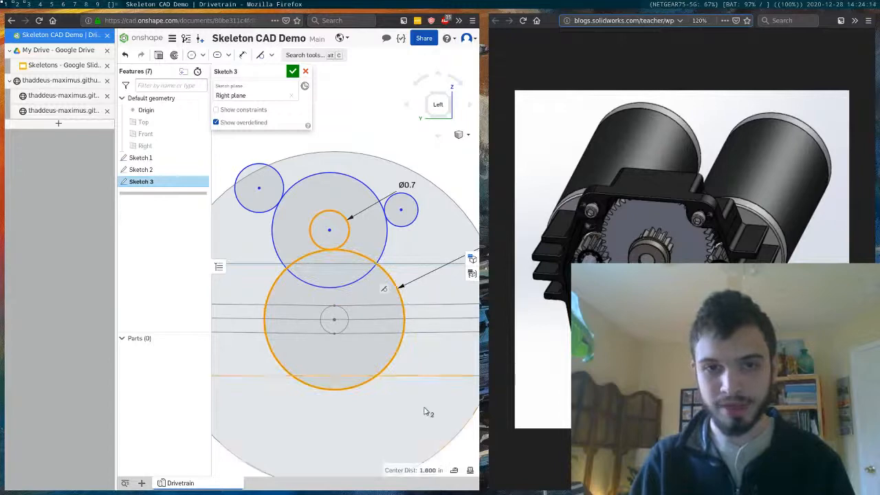
key("Escape")
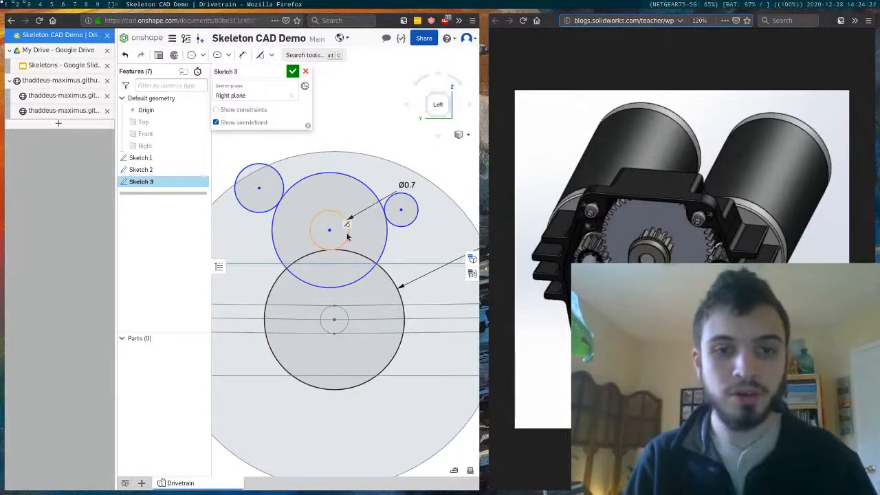
Step: Enter the diameter of the small inner gear circle as 14/20 in
scroll(342, 235, "down", 3)
scroll(342, 235, "down", 2)
scroll(417, 211, "up", 2)
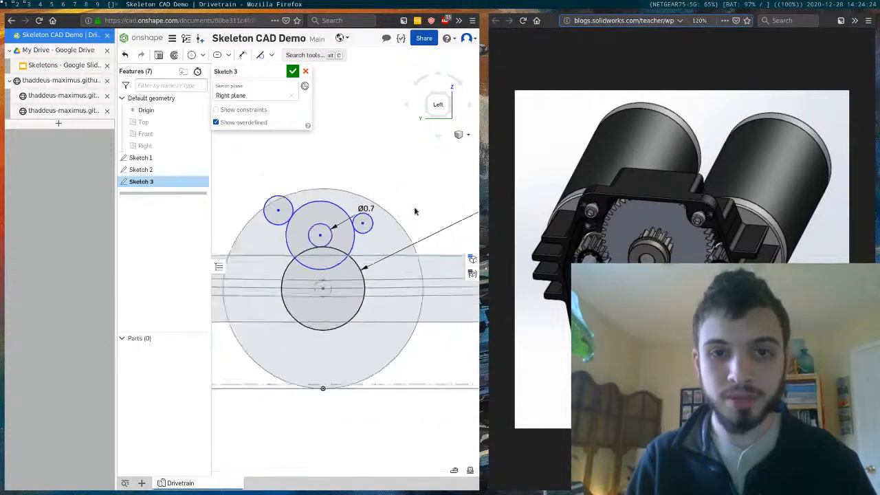
double_click(354, 208)
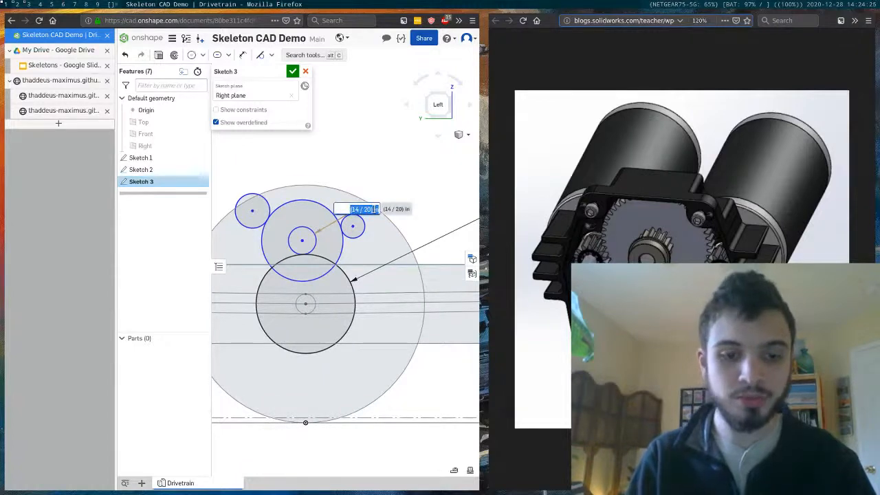
type("1")
key("Return")
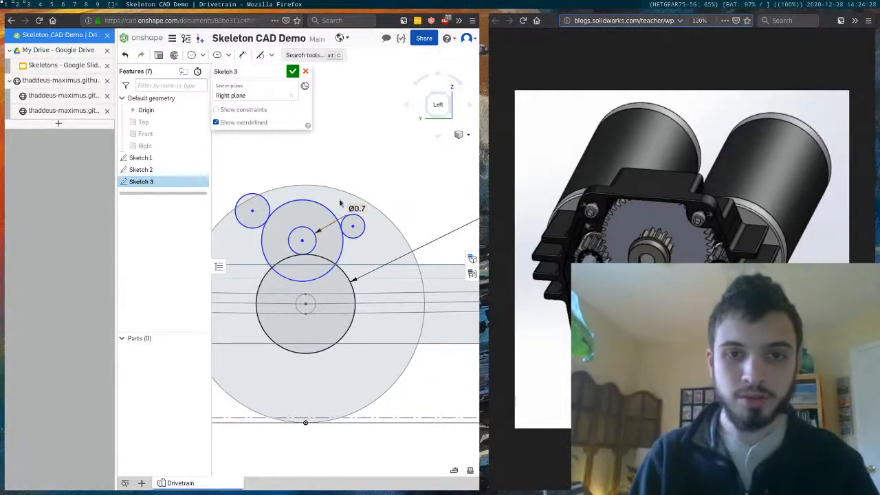
Step: Set the diameter of the large final gear circle, centred on the wheel, to 50/20 in
scroll(300, 233, "down", 3)
double_click(445, 195)
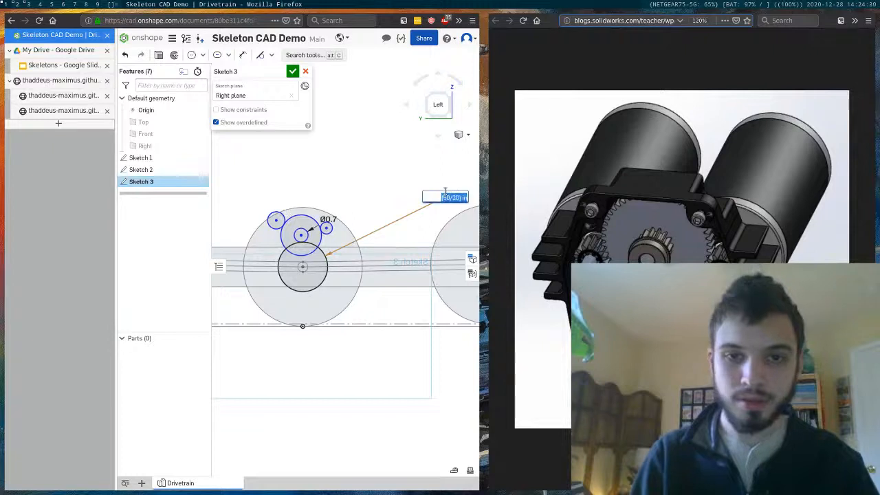
type("50")
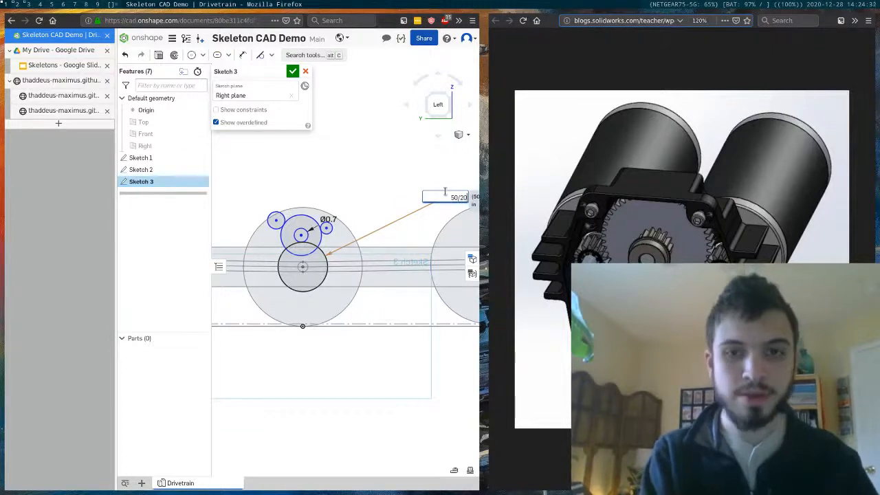
type("/20")
key("Return")
Step: Dimension the outer circle of the intermediate gear with a diameter of 30/20 in
scroll(291, 227, "up", 3)
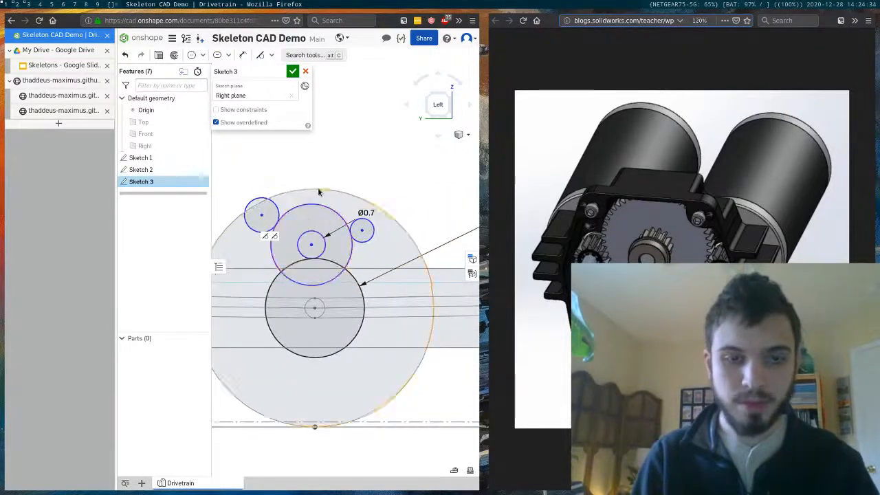
key("d")
left_click(323, 206)
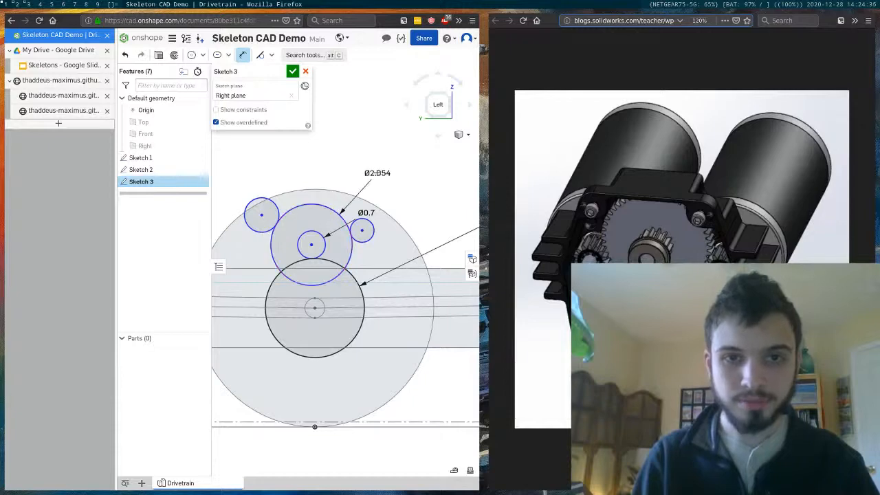
left_click(396, 177)
type("30/2")
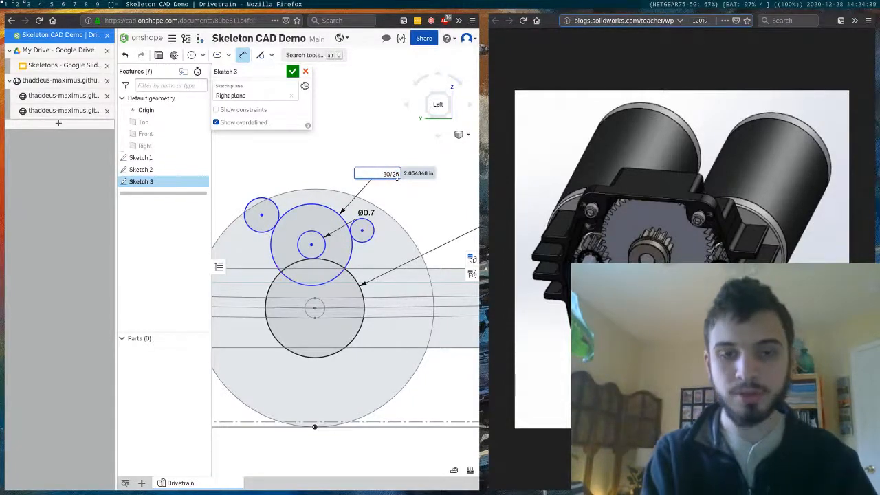
key("Return")
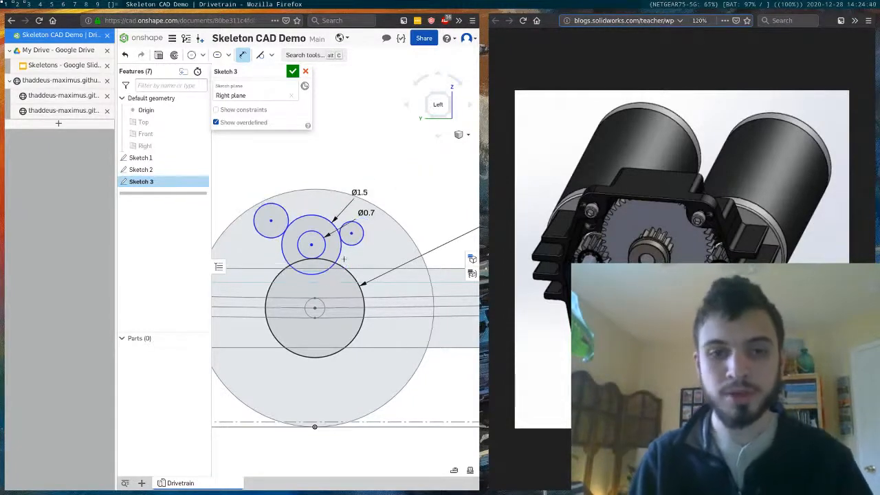
Step: Dimension the right-hand pinion circle with a diameter of 20/20 in
left_click(363, 236)
left_click(432, 189)
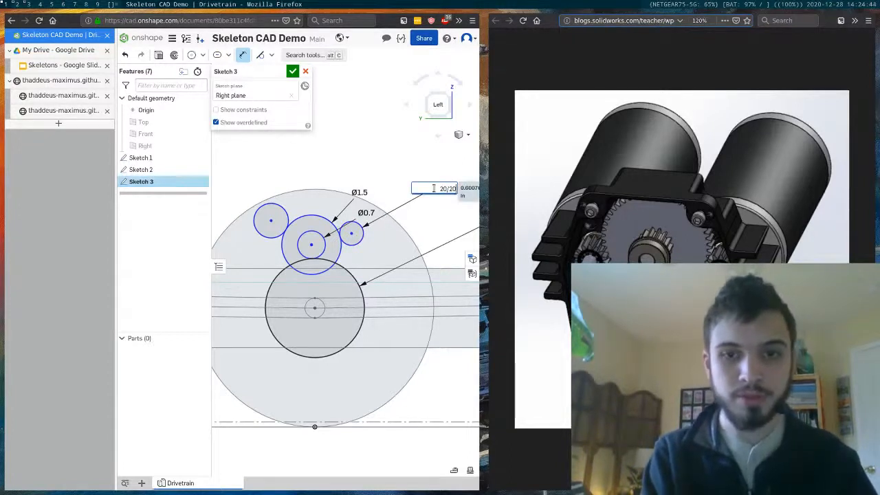
type("20/20")
key("Return")
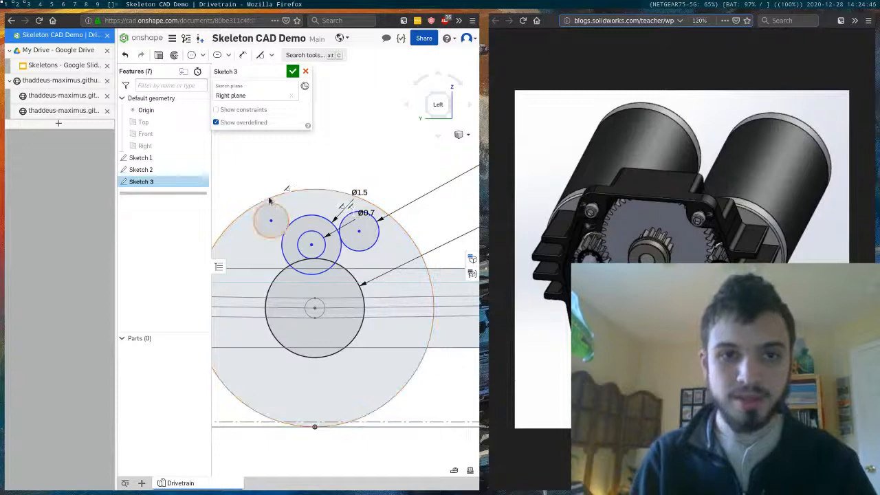
Step: Enlarge the left-hand pinion circle and constrain the two pinion circles to equal size
left_click_drag(270, 203, 288, 204)
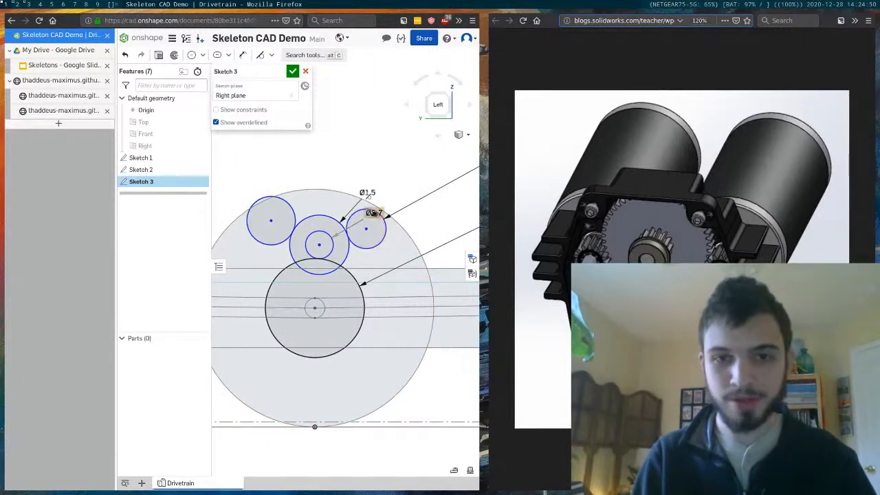
key("e")
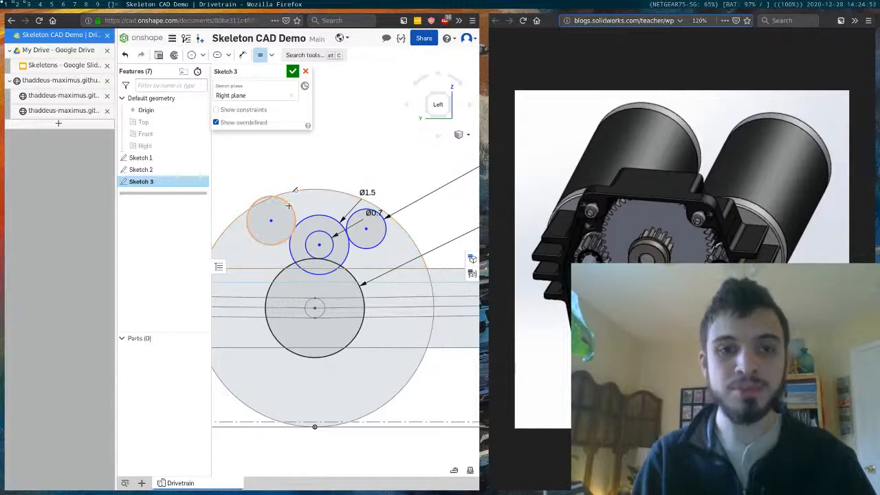
left_click(289, 205)
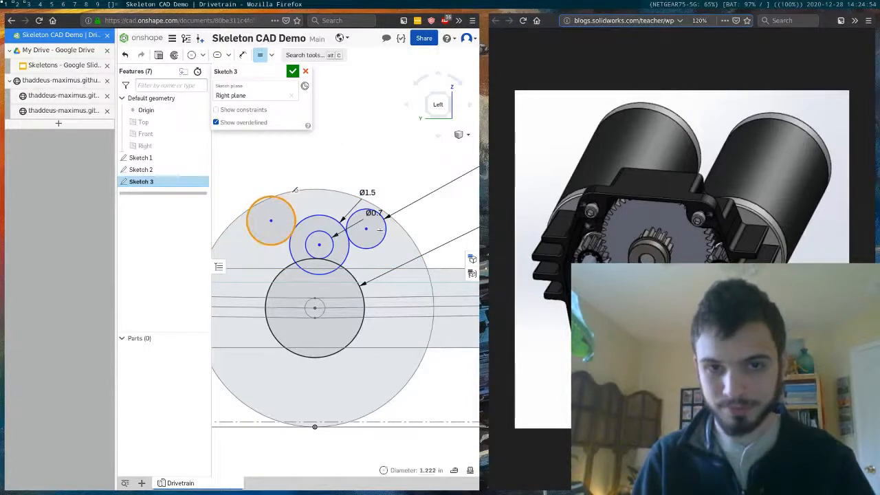
left_click(348, 221)
key("Escape")
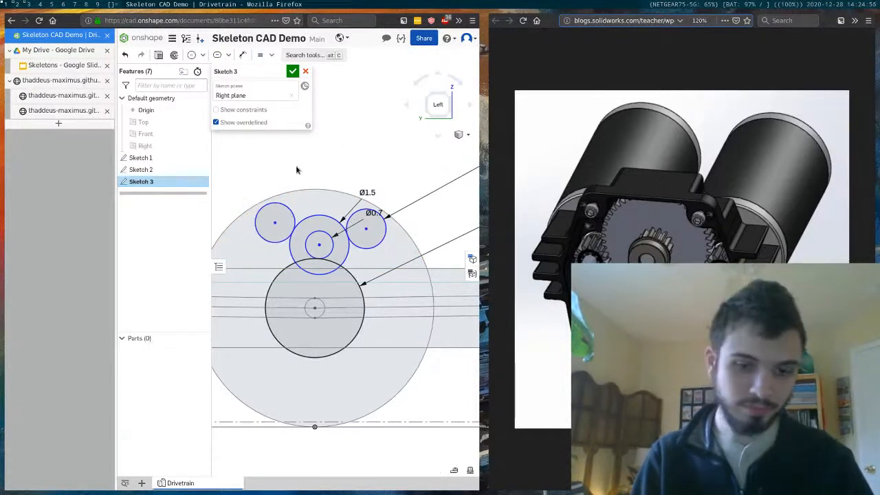
Step: Shift the intermediate gear over the wheel centre and constrain their centres to be vertically aligned
mouse_move(294, 252)
left_mouse_down()
mouse_move(337, 247)
mouse_move(317, 249)
mouse_move(330, 253)
left_mouse_up()
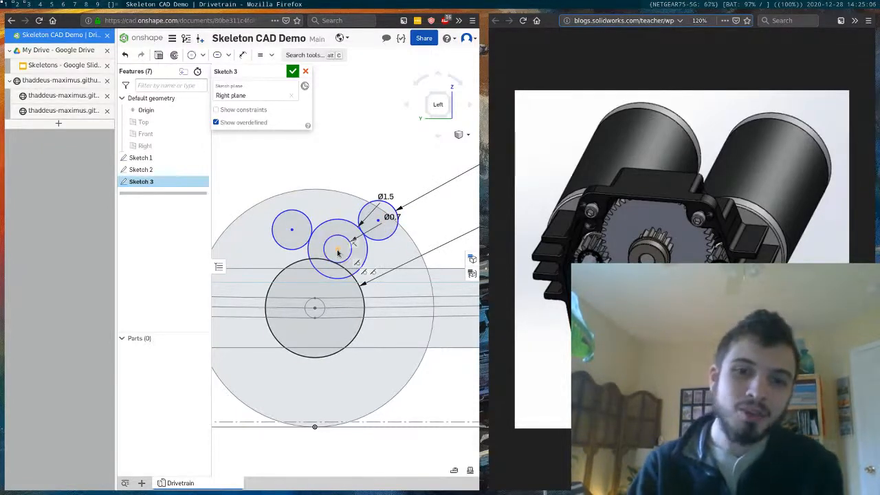
mouse_move(338, 249)
left_mouse_down()
mouse_move(268, 250)
mouse_move(331, 253)
mouse_move(322, 250)
left_mouse_up()
key("v")
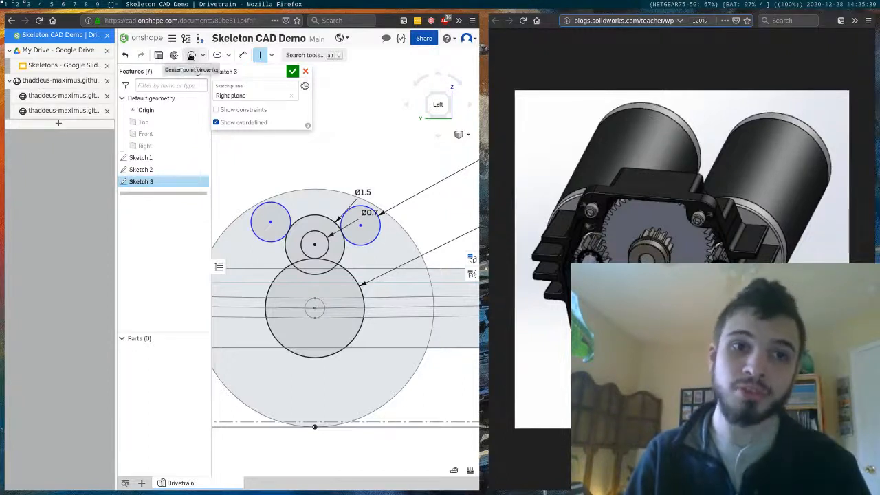
Step: Sketch two motor outline circles about 2.4 in in diameter, one centred on each pinion
left_click(191, 55)
left_click(270, 221)
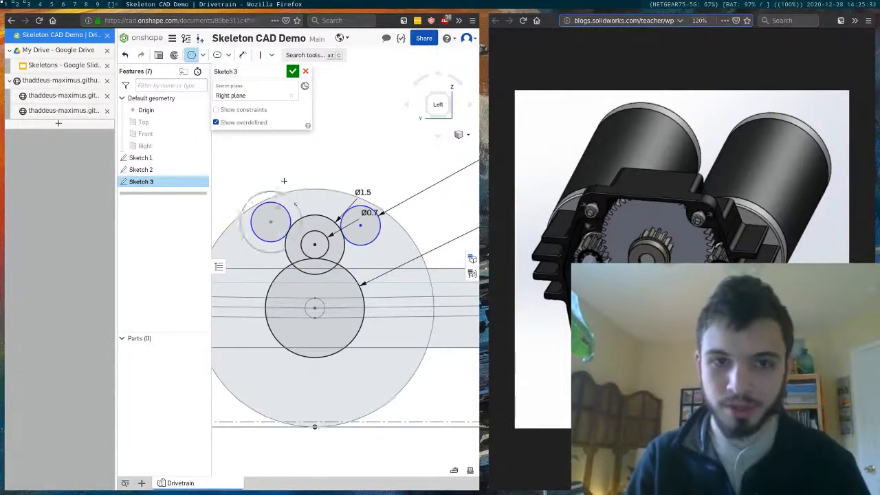
left_click(360, 224)
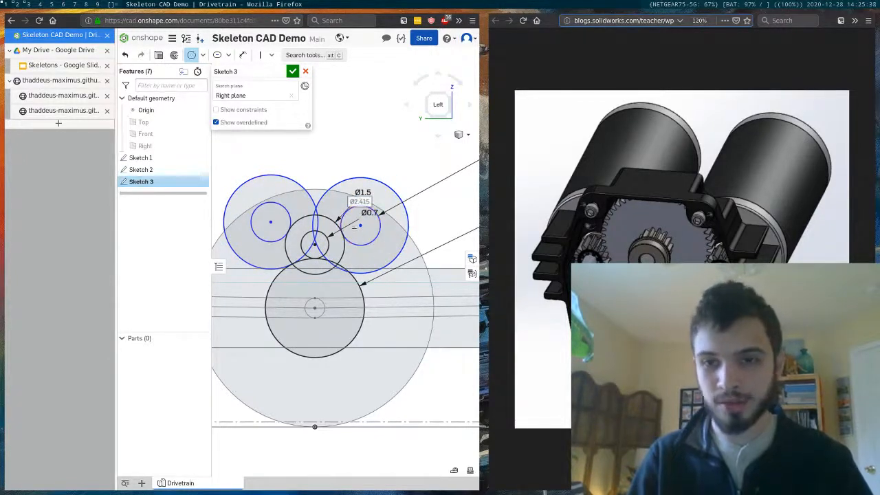
key("Escape")
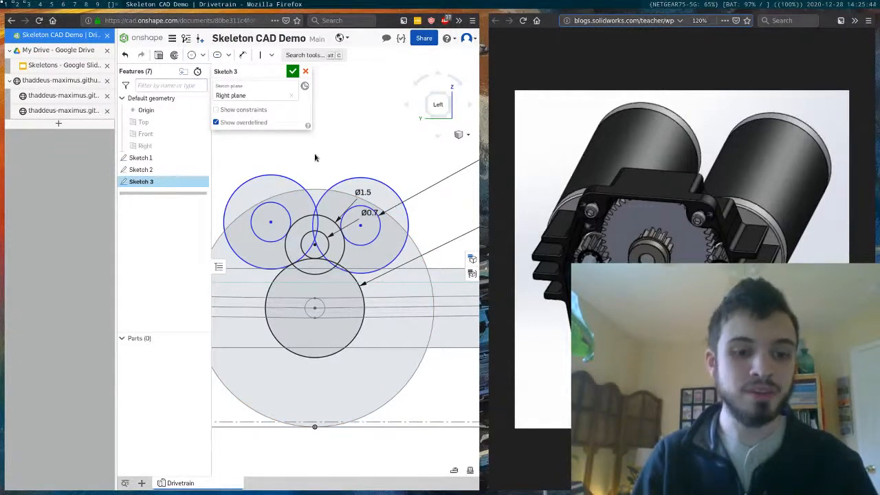
Step: Convert both motor outline circles to construction geometry
left_click(297, 185)
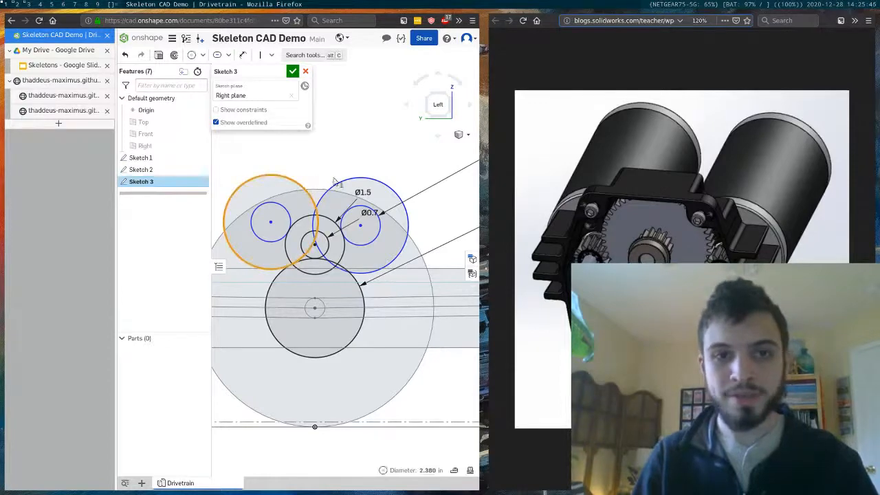
key("q")
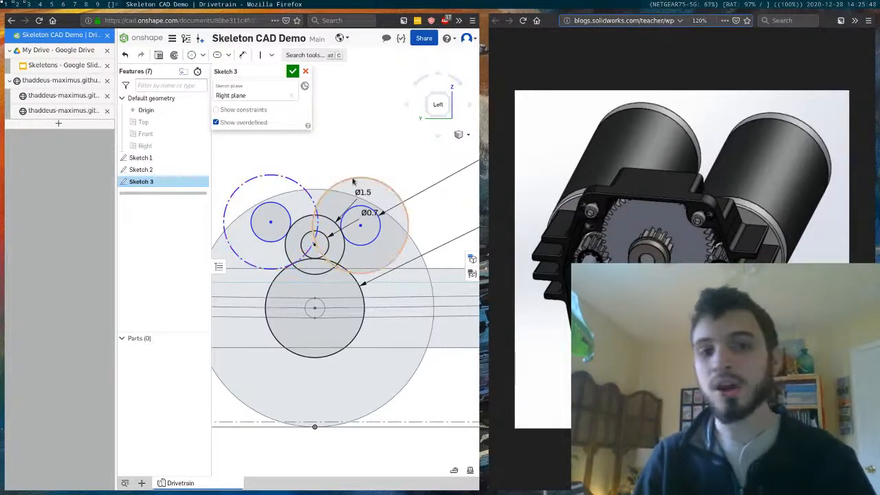
left_click(349, 180)
key("q")
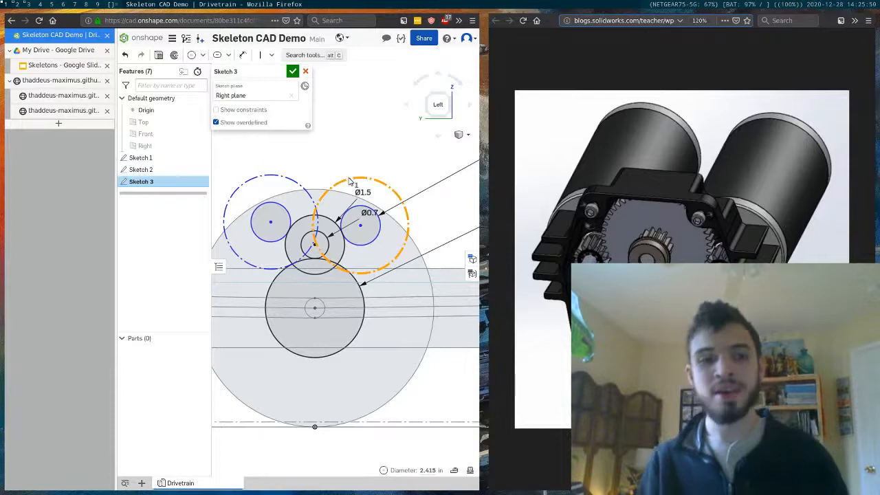
left_click(346, 144)
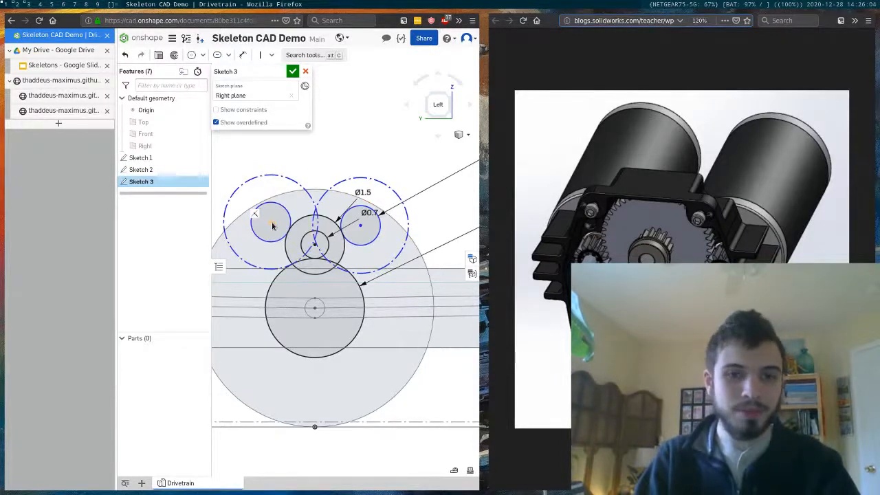
Step: Move both pinions with their motor outlines down around the intermediate gear until they sit beside it, slightly below its centre
mouse_move(272, 225)
left_mouse_down()
mouse_move(260, 246)
mouse_move(254, 230)
mouse_move(245, 252)
left_mouse_up()
left_click_drag(362, 236, 365, 245)
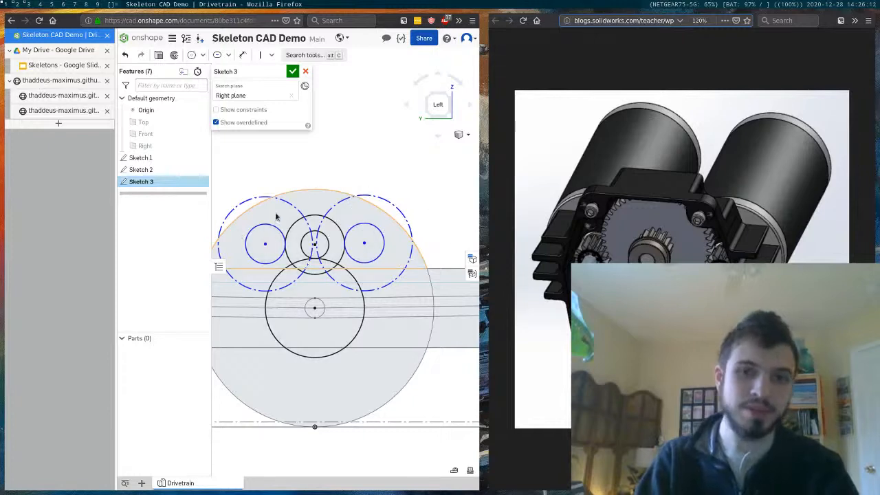
left_click_drag(266, 244, 256, 243)
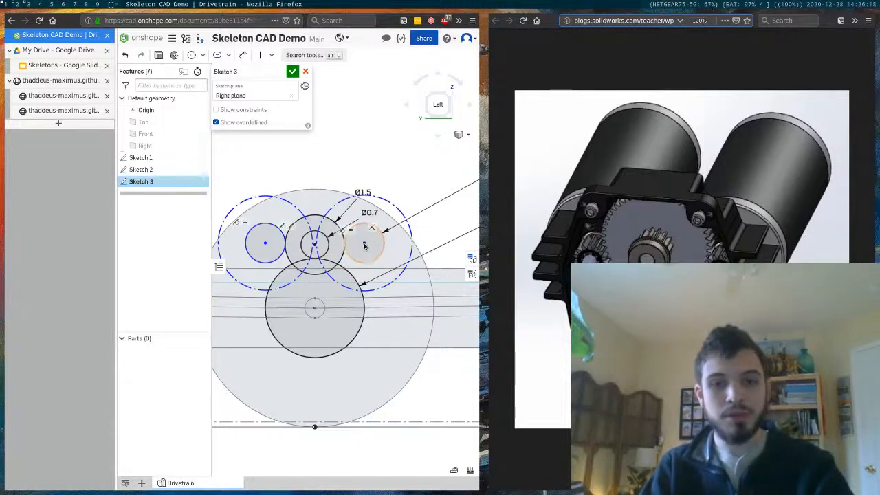
left_click_drag(364, 247, 363, 254)
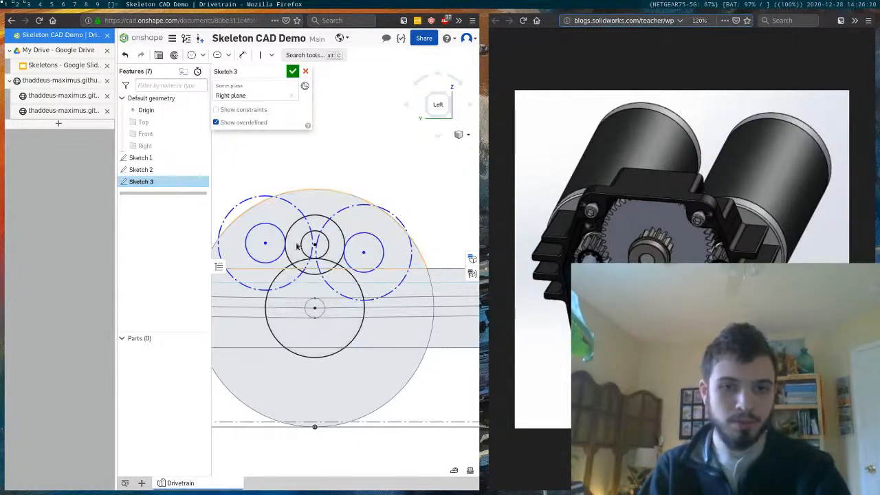
left_click_drag(265, 251, 267, 259)
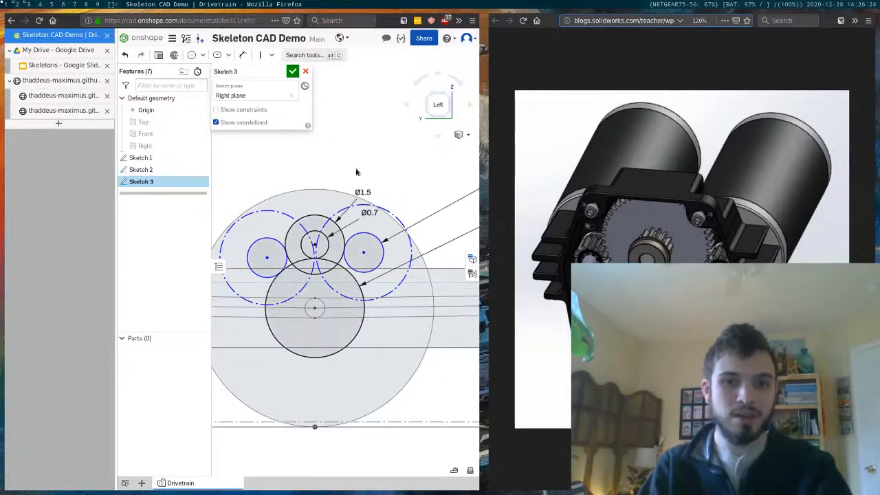
Step: Constrain the two construction motor circles to be tangent to each other
key("t")
left_click(335, 211)
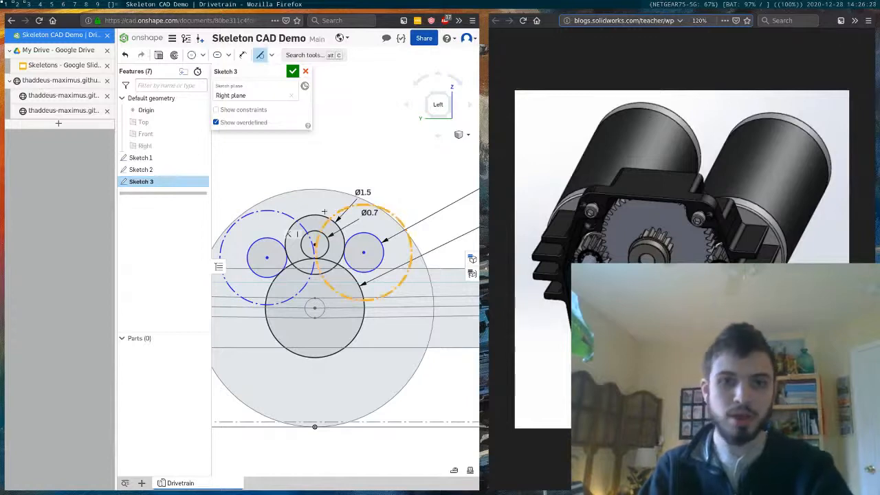
left_click(270, 209)
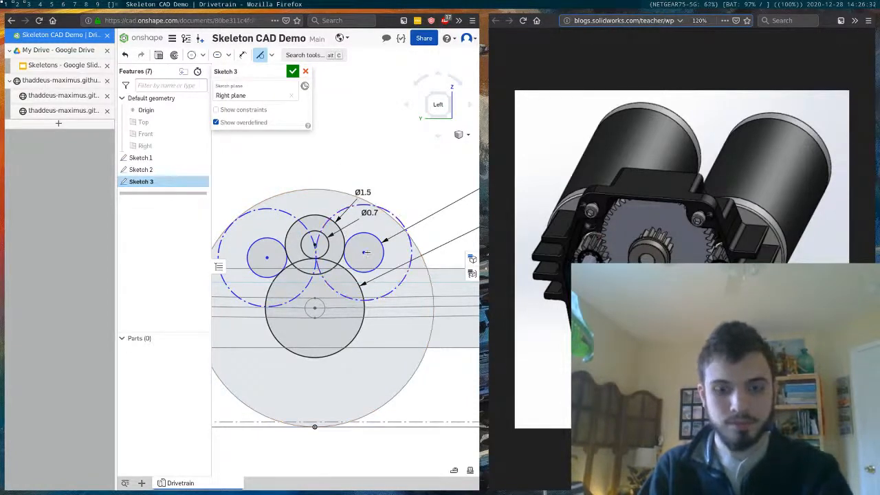
key("Escape")
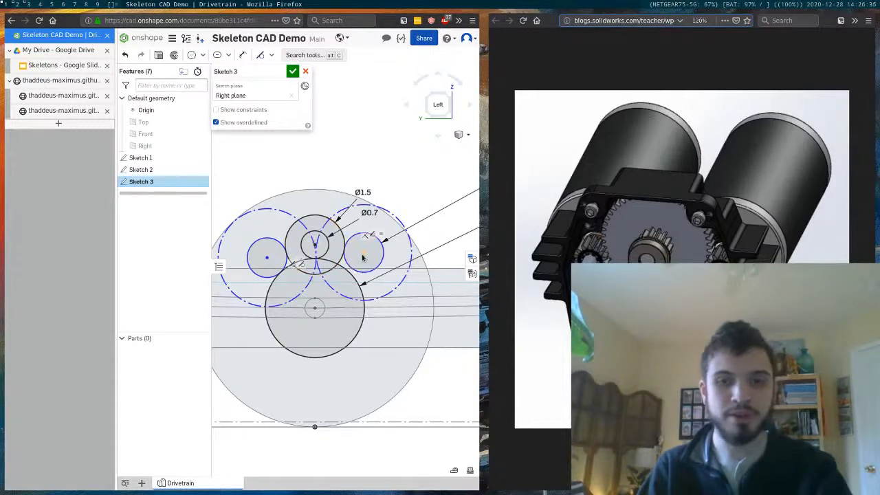
Step: Reposition the right-hand pinion around the intermediate gear and constrain the two motor circles to equal size
left_click_drag(364, 253, 380, 264)
key("e")
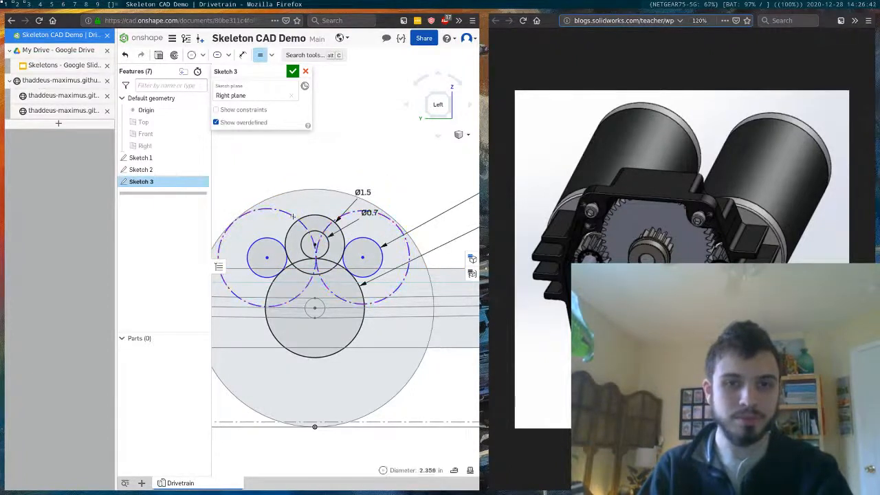
left_click(238, 221)
Step: Dimension the right-hand motor circle with a diameter of 2.5 in
key("d")
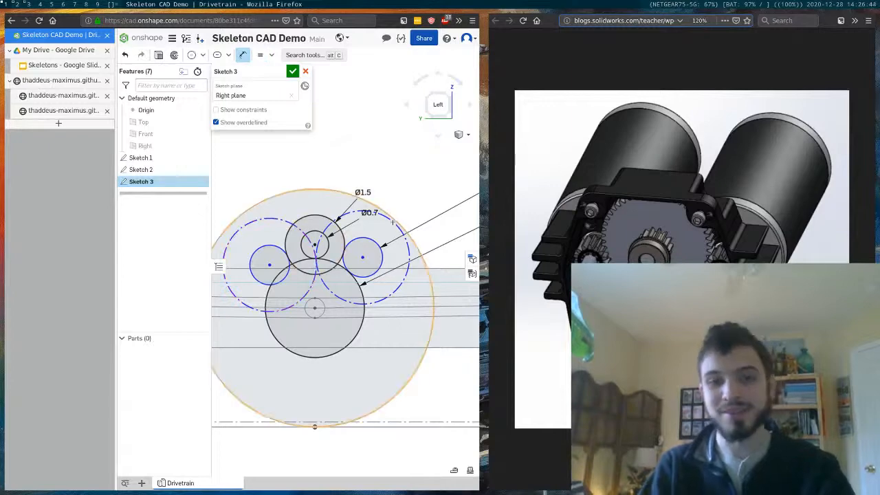
left_click(401, 225)
left_click(419, 172)
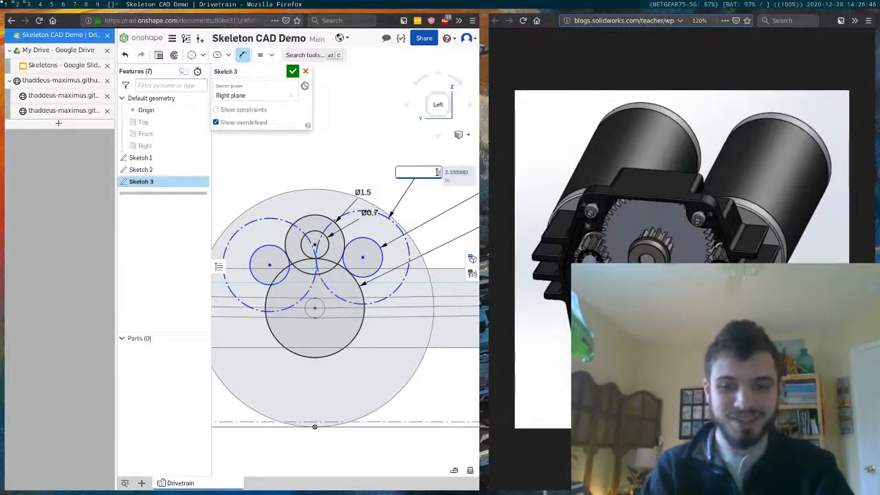
key("Return")
key("Escape")
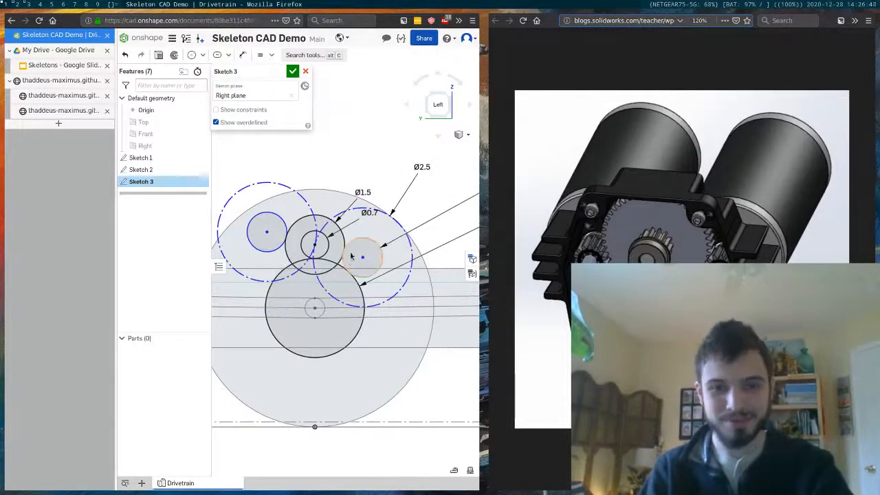
Step: Level the two motor pinions beside the intermediate gear with a horizontal constraint between their centre points, and finish the gearbox sketch
mouse_move(374, 254)
left_mouse_down()
mouse_move(389, 226)
mouse_move(385, 274)
mouse_move(375, 230)
mouse_move(392, 255)
mouse_move(390, 222)
mouse_move(399, 261)
mouse_move(391, 216)
mouse_move(389, 252)
mouse_move(386, 241)
left_mouse_up()
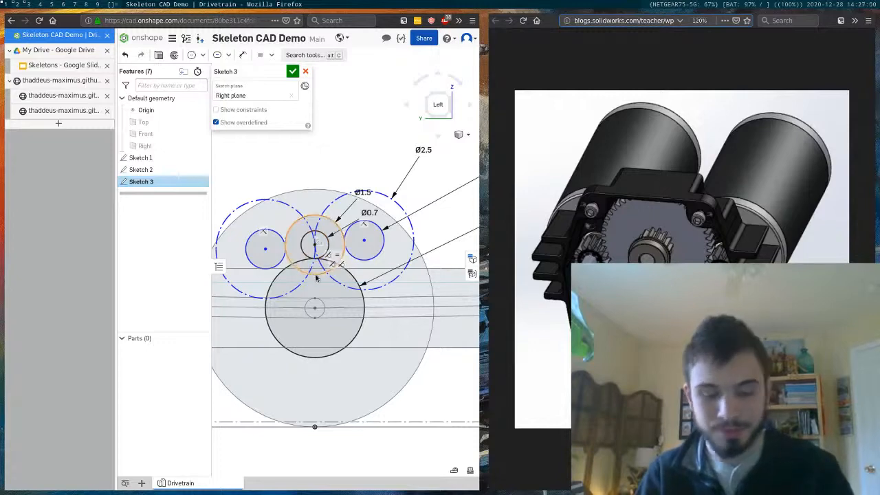
key("l")
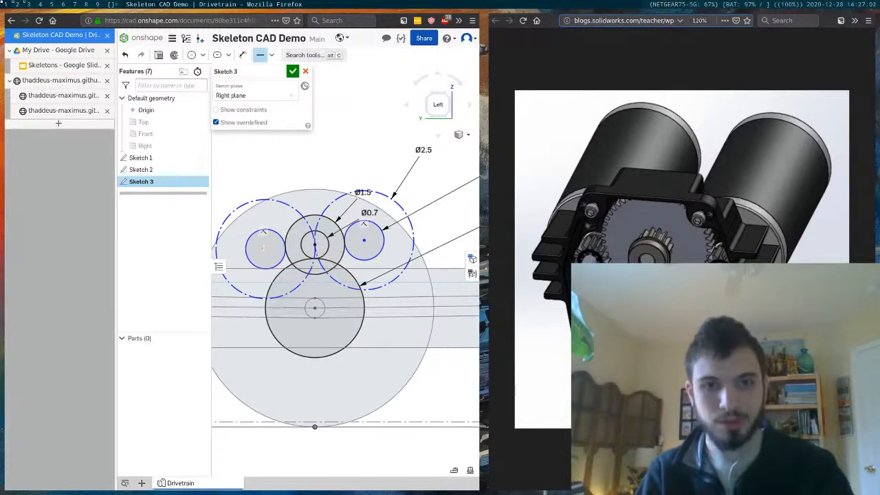
left_click(264, 248)
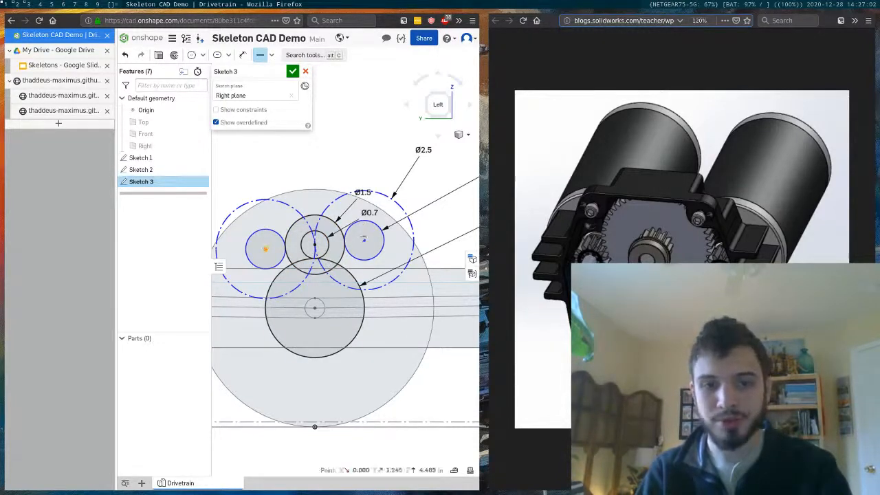
left_click(364, 240)
key("h")
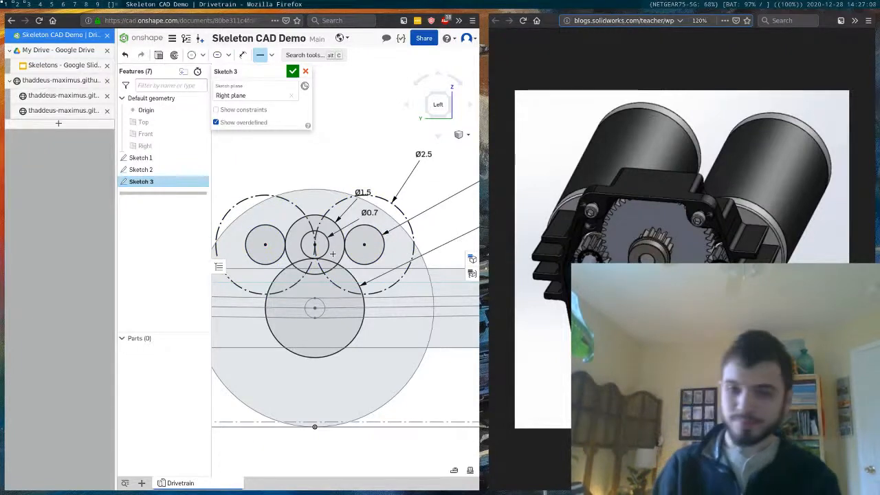
scroll(351, 265, "down", 5)
scroll(370, 275, "up", 2)
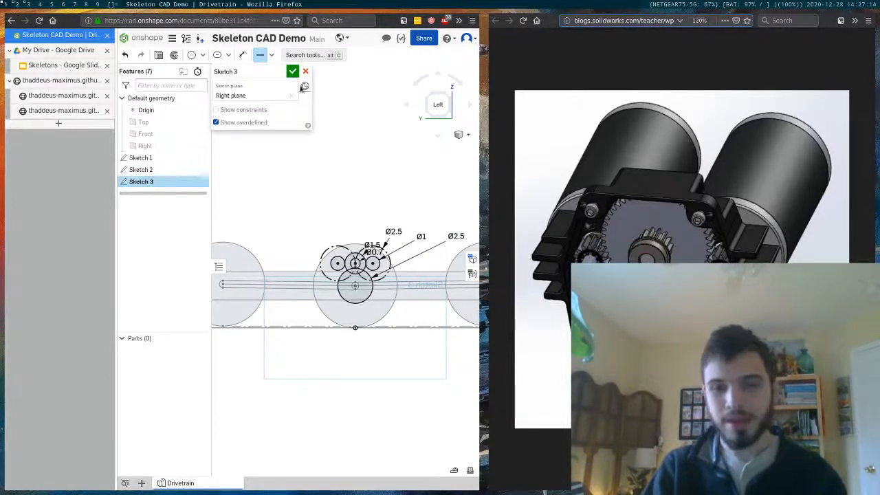
left_click(292, 71)
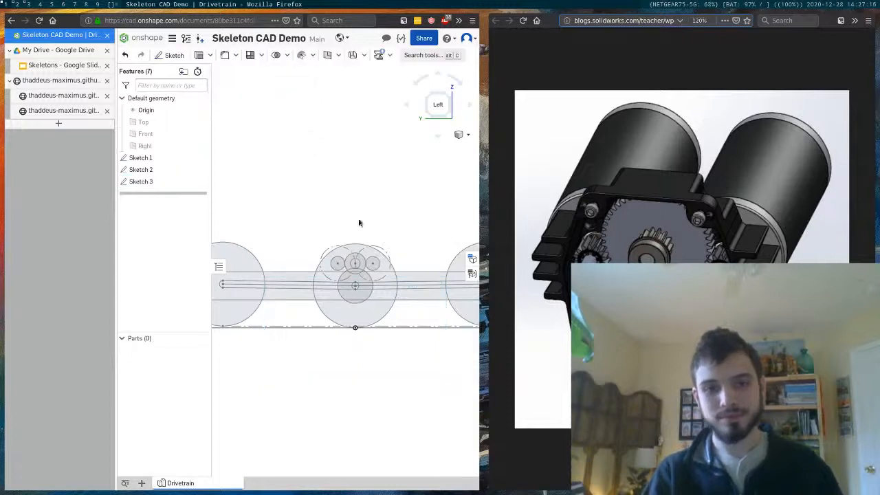
Step: Close the browser window holding the gearbox reference image, including all its tabs
scroll(375, 323, "down", 3)
scroll(379, 275, "up", 3)
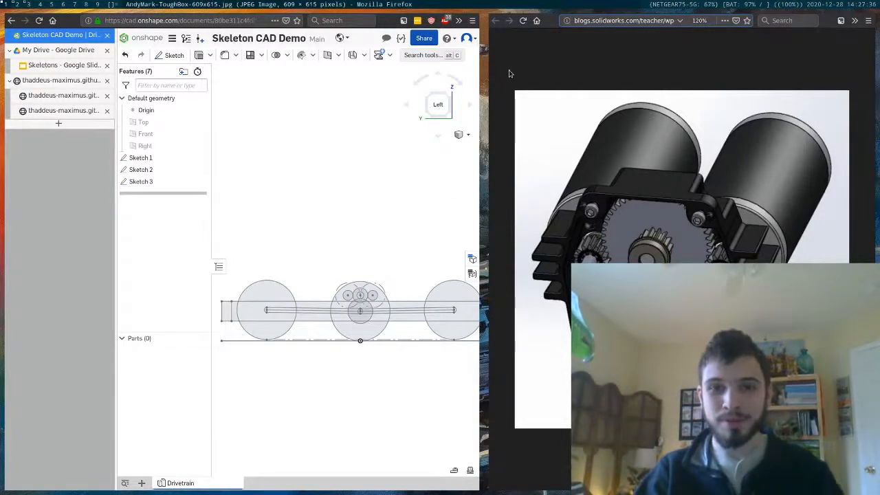
key("alt+shift+c")
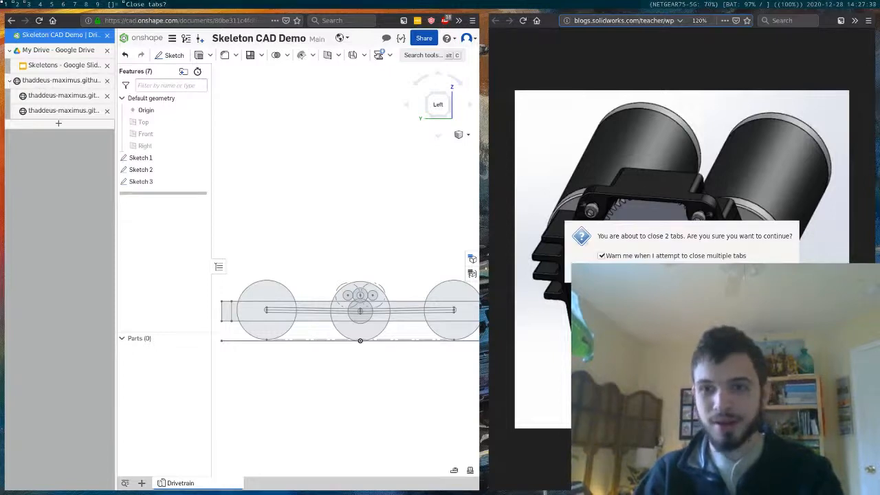
key("Return")
scroll(611, 315, "up", 2)
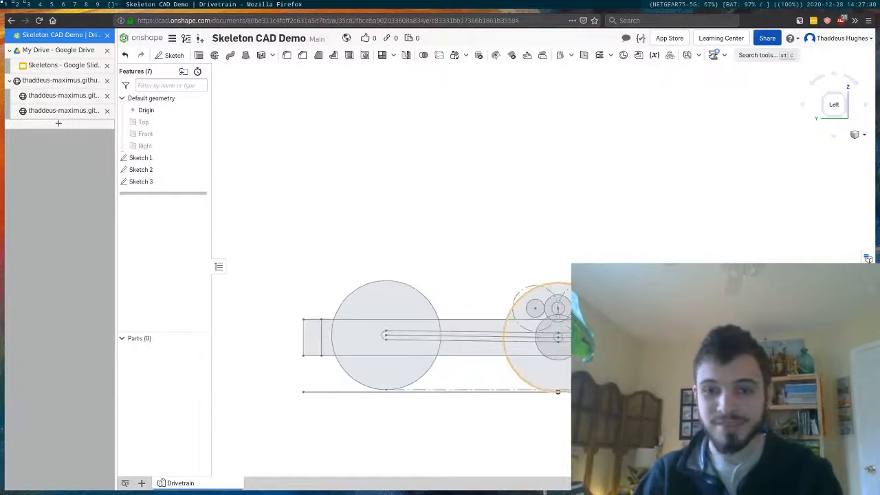
mouse_move(600, 235)
middle_mouse_down()
mouse_move(579, 196)
mouse_move(588, 191)
middle_mouse_up()
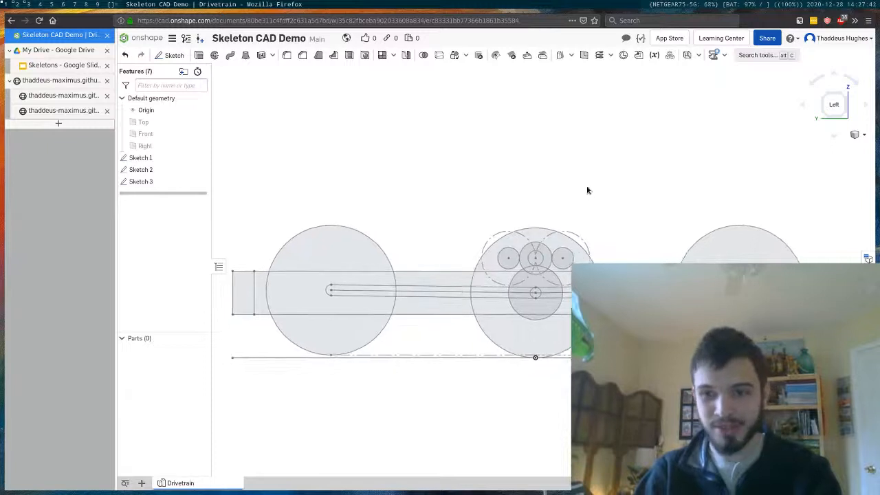
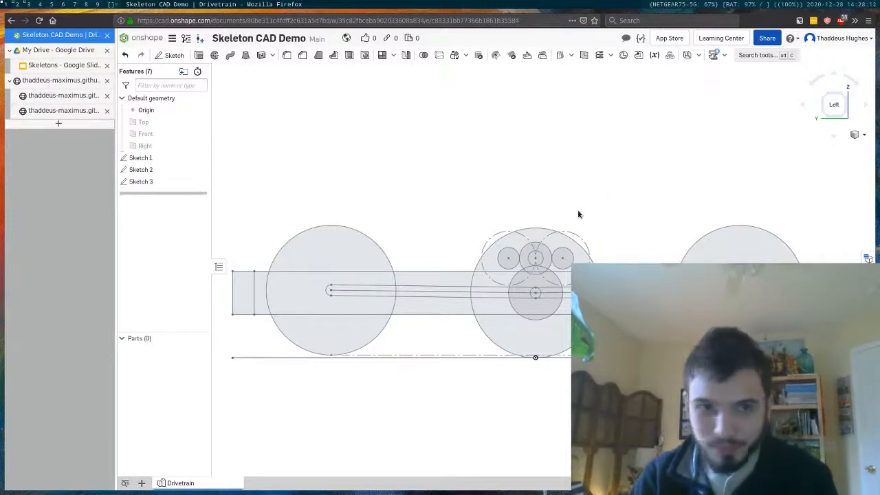
Step: Create a Line angle plane through the rear edge of the base rectangle in Sketch 1
scroll(578, 211, "down", 1)
middle_click_drag(540, 167, 526, 222)
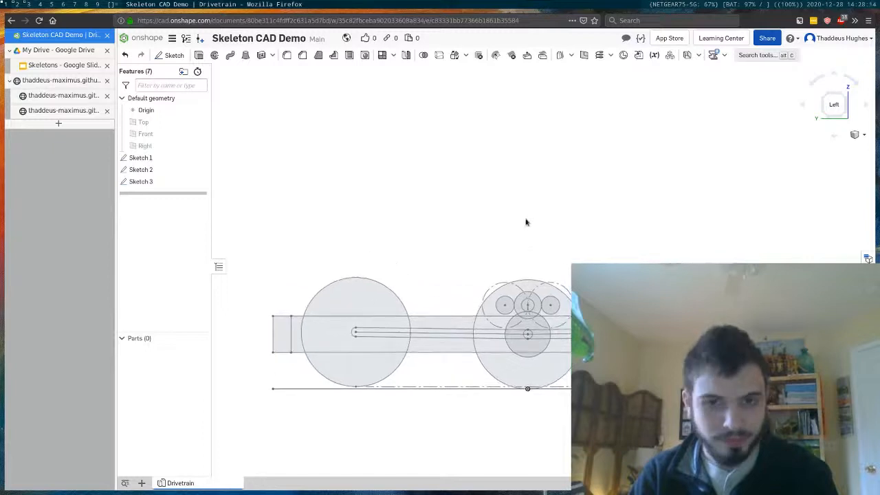
mouse_move(509, 245)
right_mouse_down()
mouse_move(557, 273)
mouse_move(502, 232)
mouse_move(503, 244)
mouse_move(503, 234)
mouse_move(530, 230)
mouse_move(494, 222)
mouse_move(497, 201)
mouse_move(497, 240)
mouse_move(515, 271)
mouse_move(521, 232)
mouse_move(509, 255)
right_mouse_up()
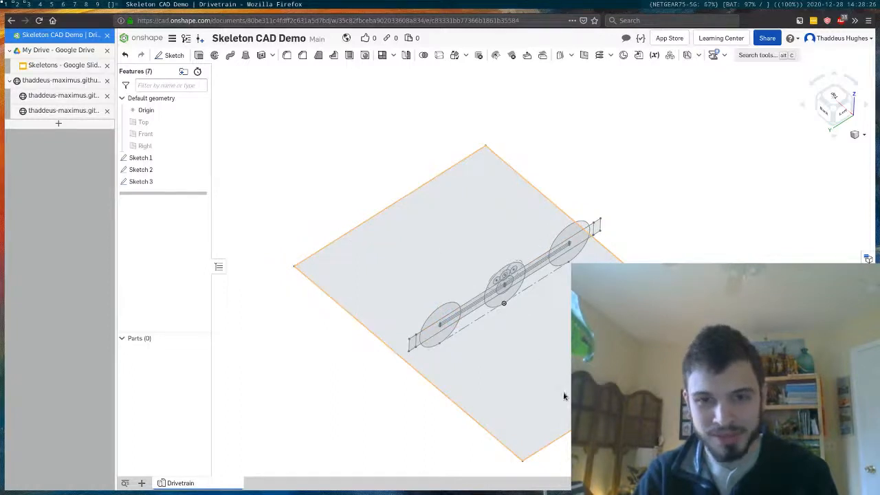
mouse_move(490, 336)
right_mouse_down()
mouse_move(491, 324)
mouse_move(480, 381)
mouse_move(484, 328)
mouse_move(545, 334)
mouse_move(478, 347)
right_mouse_up()
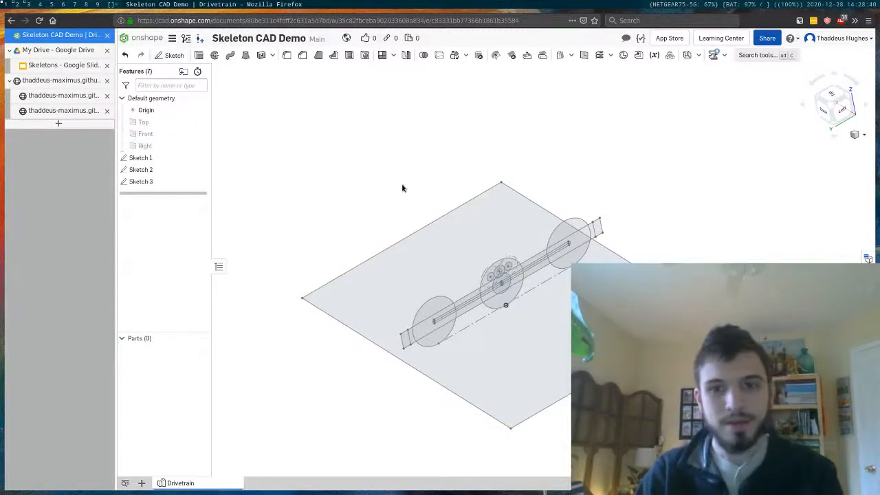
right_click_drag(403, 186, 424, 188)
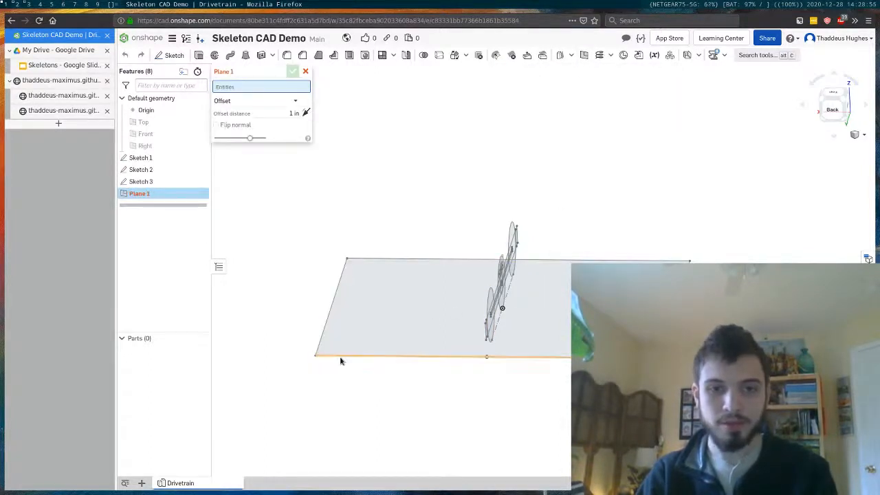
left_click(265, 102)
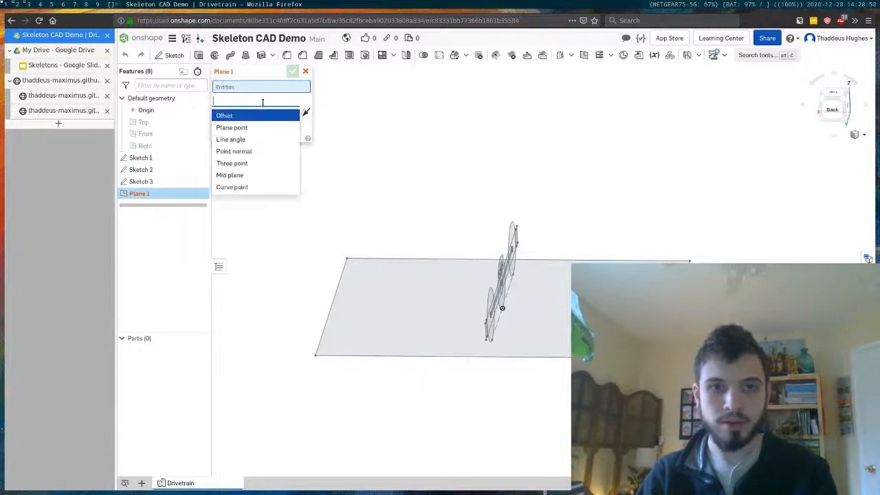
left_click(242, 141)
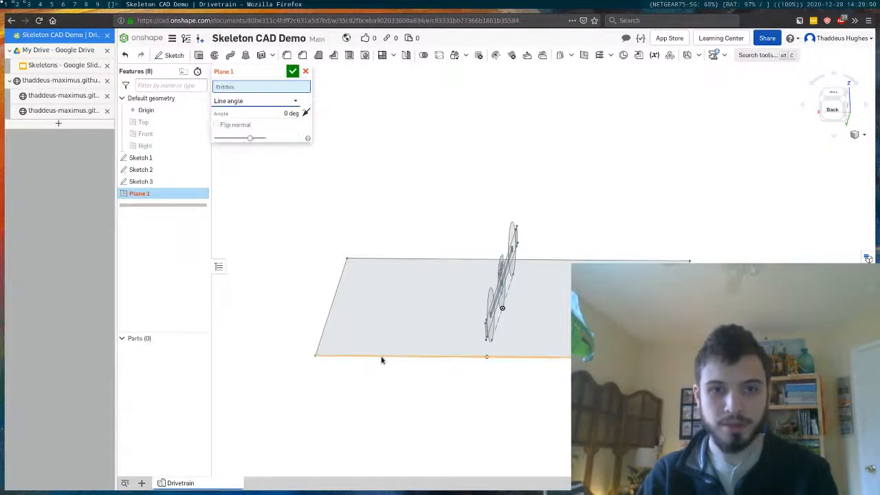
left_click(383, 360)
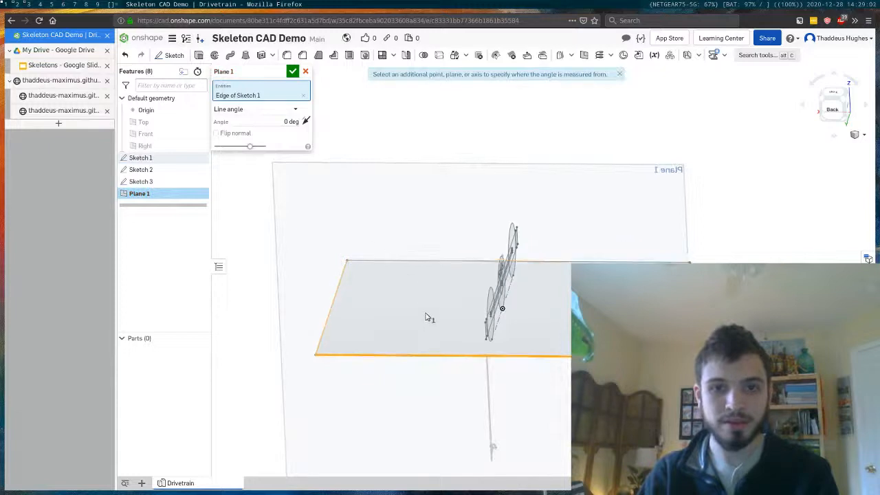
mouse_move(426, 319)
right_mouse_down()
mouse_move(354, 310)
mouse_move(405, 328)
mouse_move(387, 322)
right_mouse_up()
left_click(292, 71)
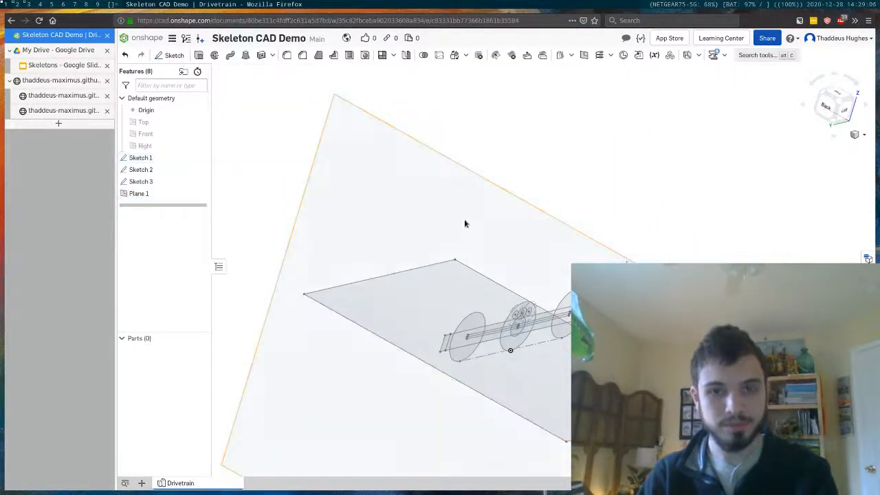
Step: Sketch two small upright rectangles on Plane 1, one on each side of the centreline above the base line, the left one about 0.96 by 2.13 in
left_click(833, 104)
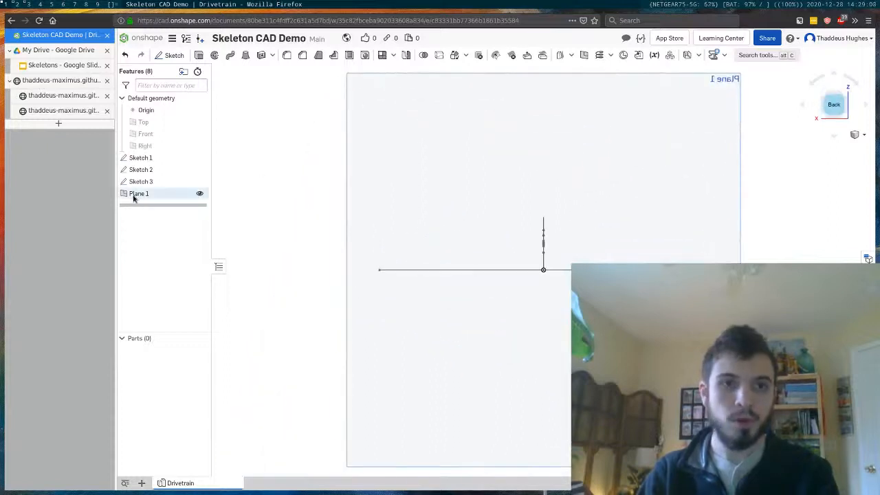
left_click(135, 194)
left_click(173, 58)
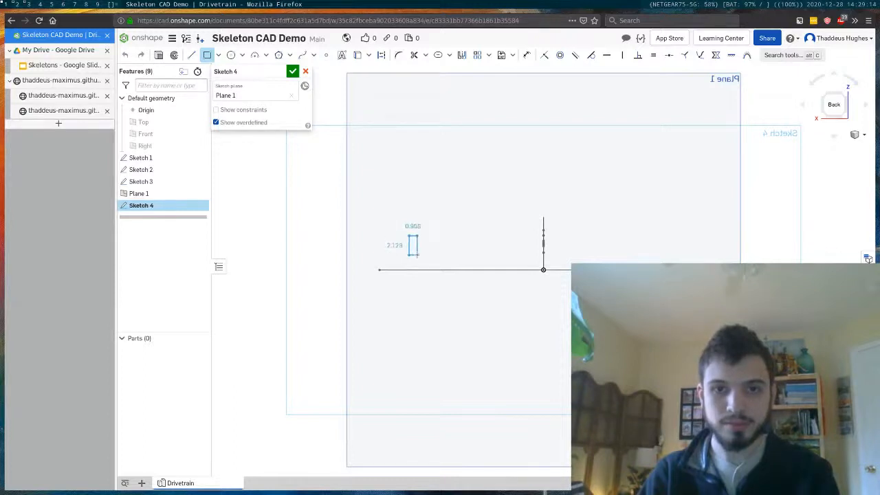
left_click(417, 255)
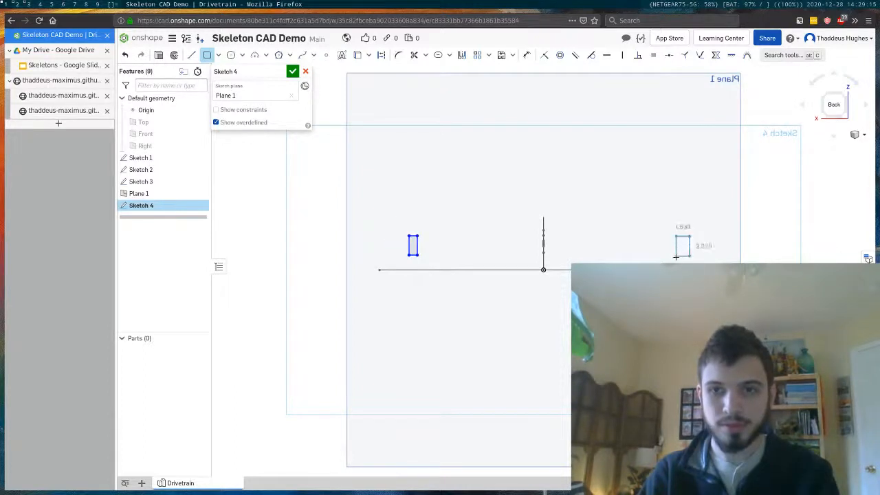
left_click(679, 260)
key("Escape")
Step: Align the top and bottom edges of both rectangles with the end of the side-view frame rail using coincident constraints
scroll(554, 248, "up", 1)
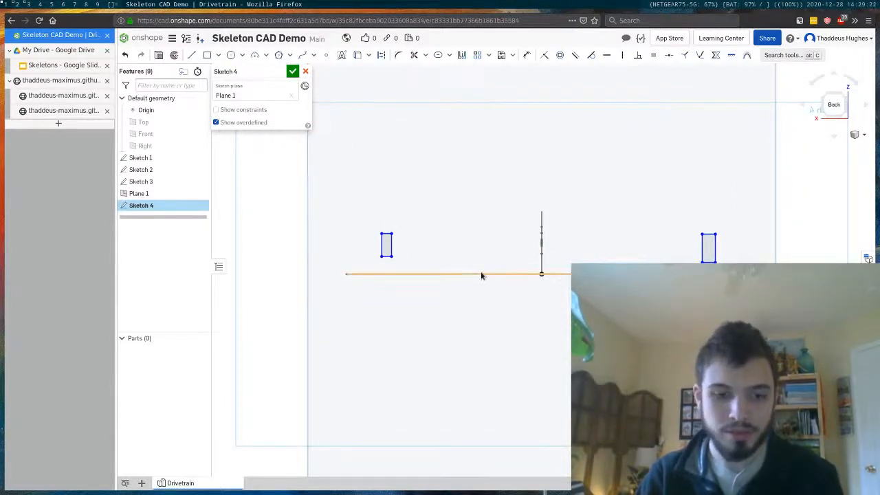
right_click_drag(489, 257, 515, 275)
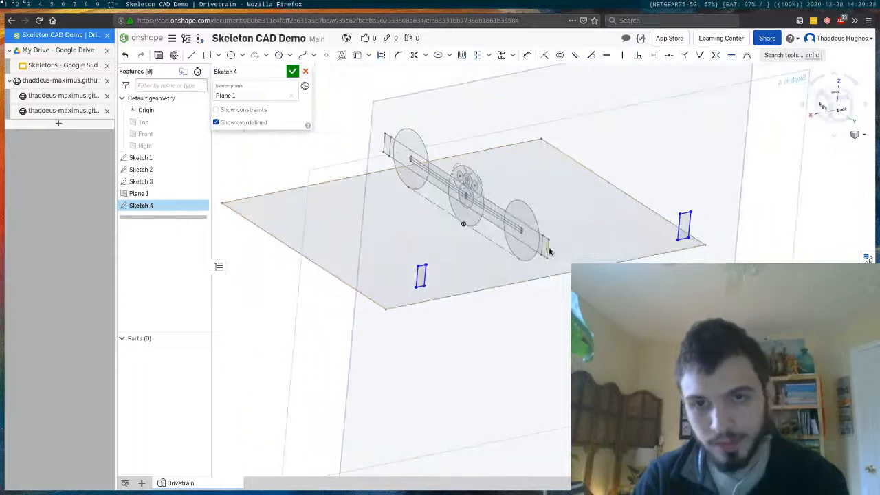
scroll(542, 245, "up", 2)
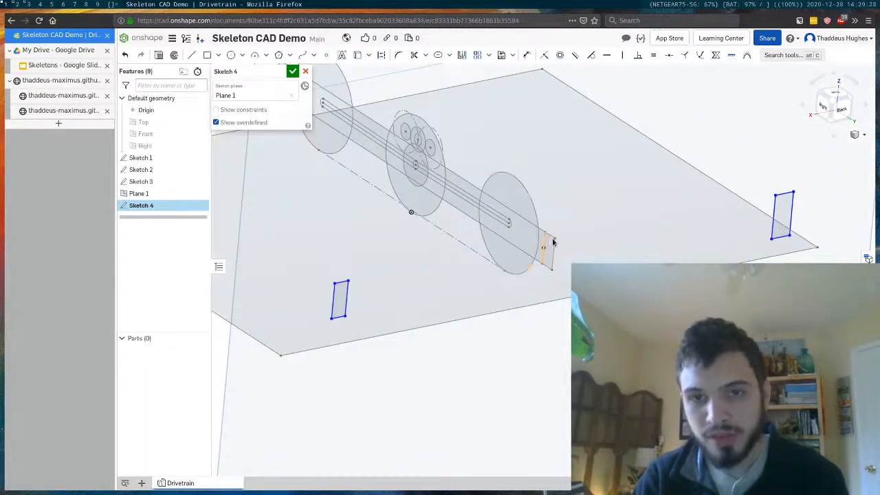
scroll(507, 270, "down", 1)
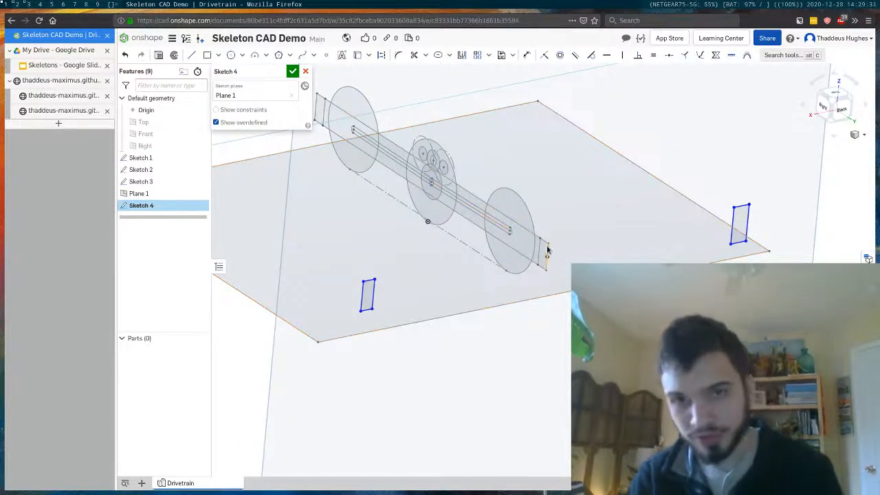
key("i")
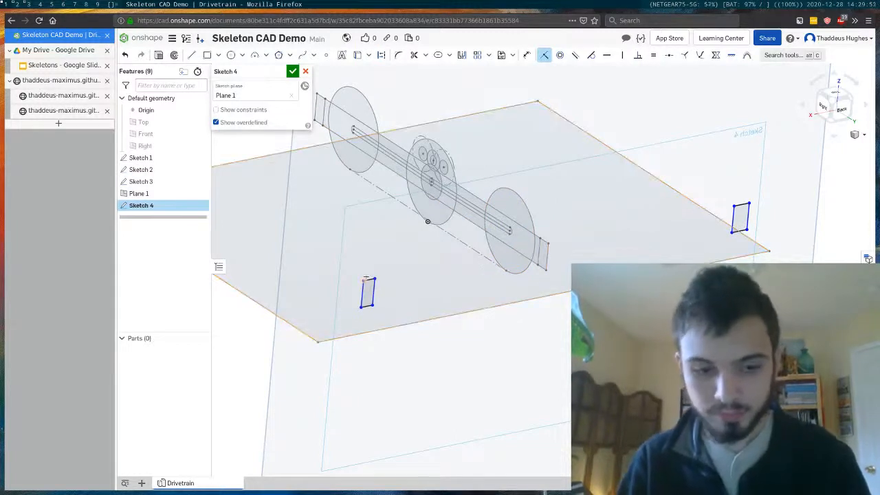
Step: Dimension the left rectangle's width as 1 in and constrain the right rectangle to the same width
key("d")
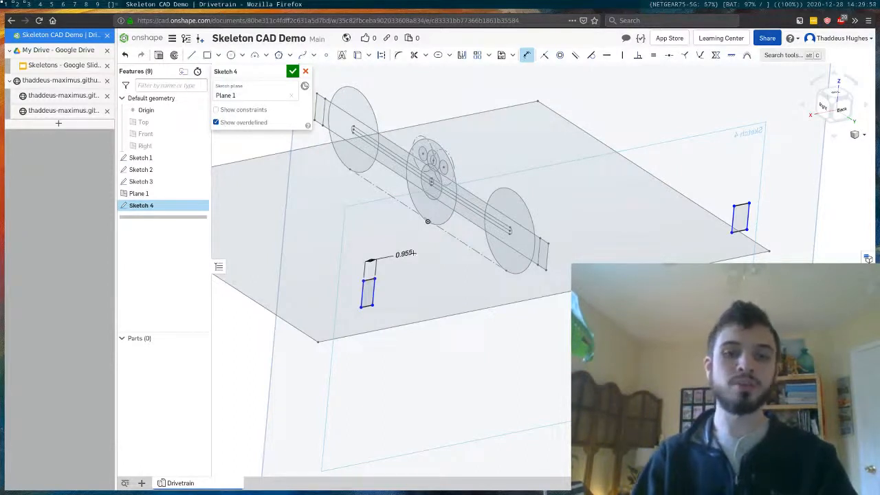
left_click(414, 253)
type("1")
key("Return")
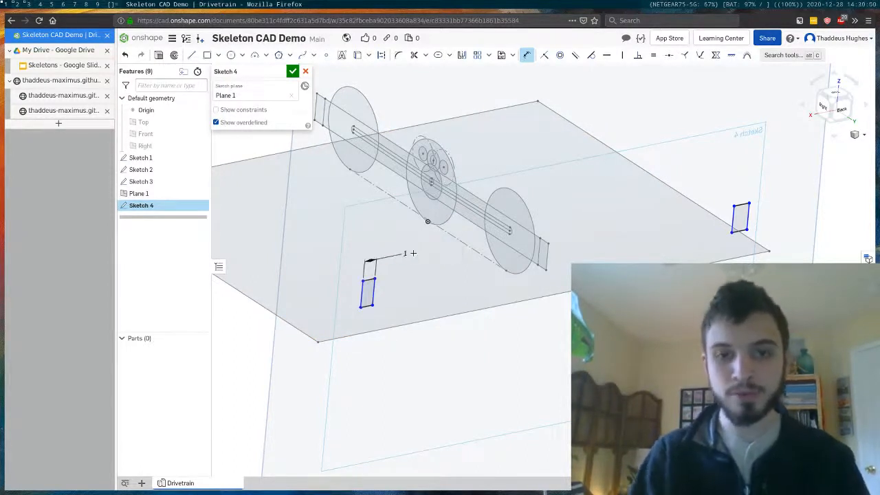
key("e")
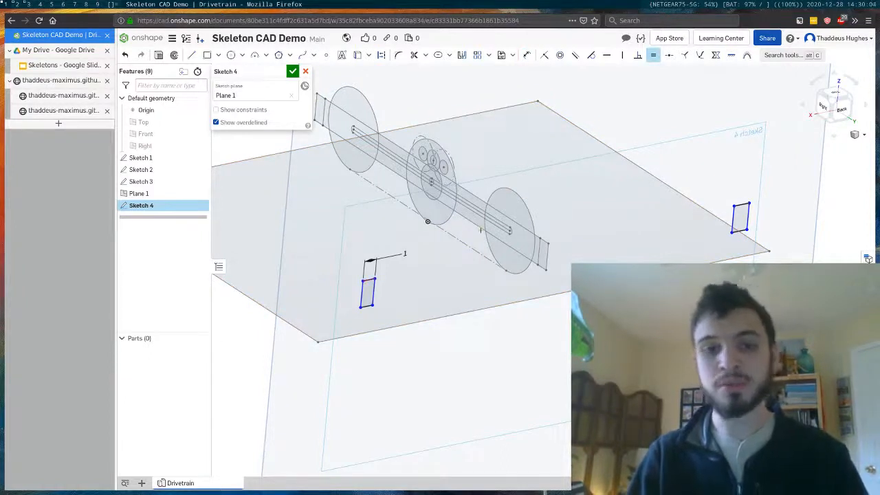
key("Escape")
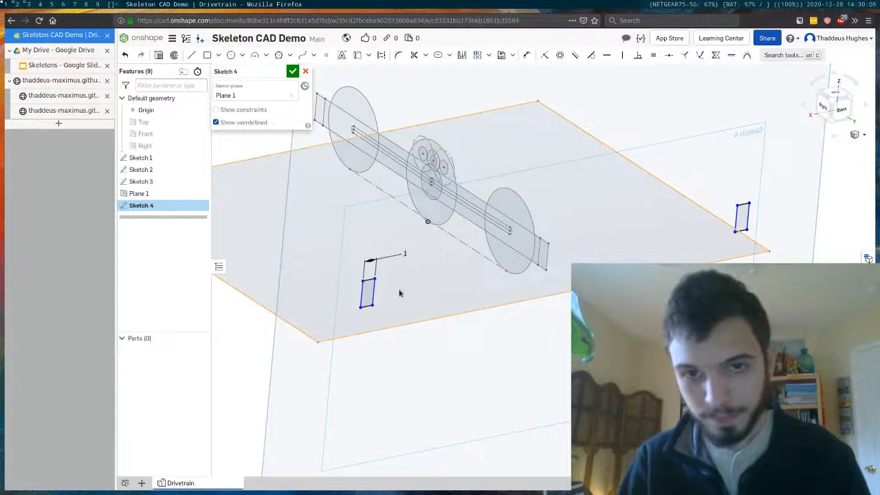
Step: Reposition the left rectangle slightly inward toward the centreline, working from the back view
right_click_drag(416, 187, 567, 271)
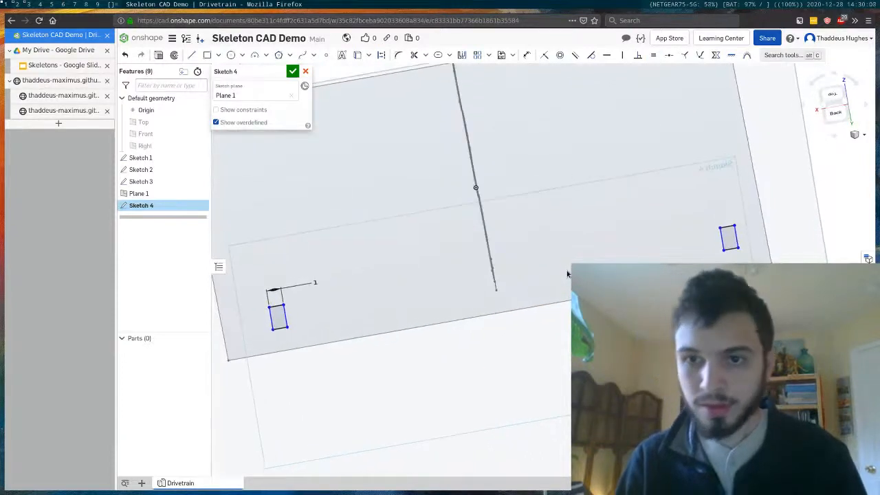
left_click(835, 112)
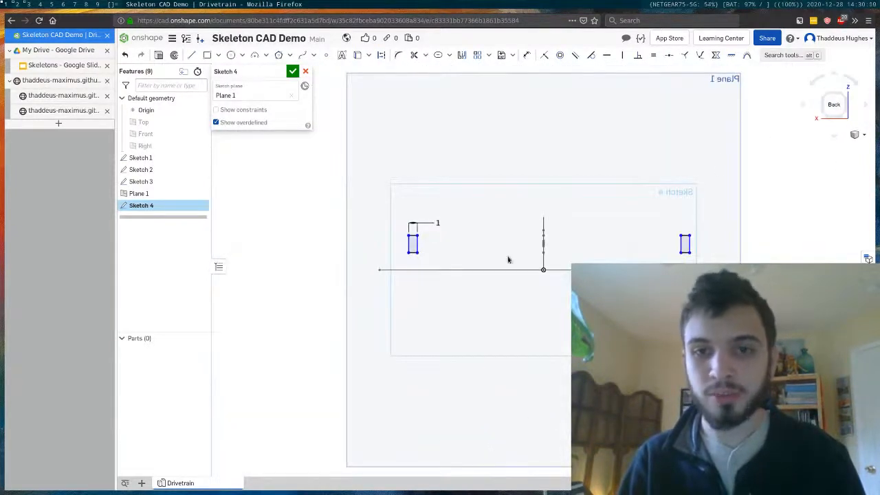
mouse_move(457, 262)
left_mouse_down()
mouse_move(467, 271)
mouse_move(365, 273)
mouse_move(473, 275)
mouse_move(419, 279)
mouse_move(415, 266)
left_mouse_up()
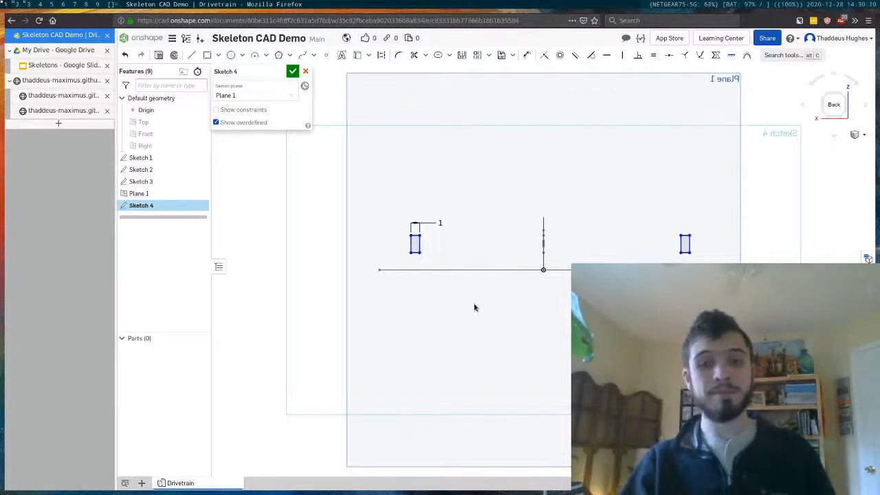
scroll(425, 254, "up", 3)
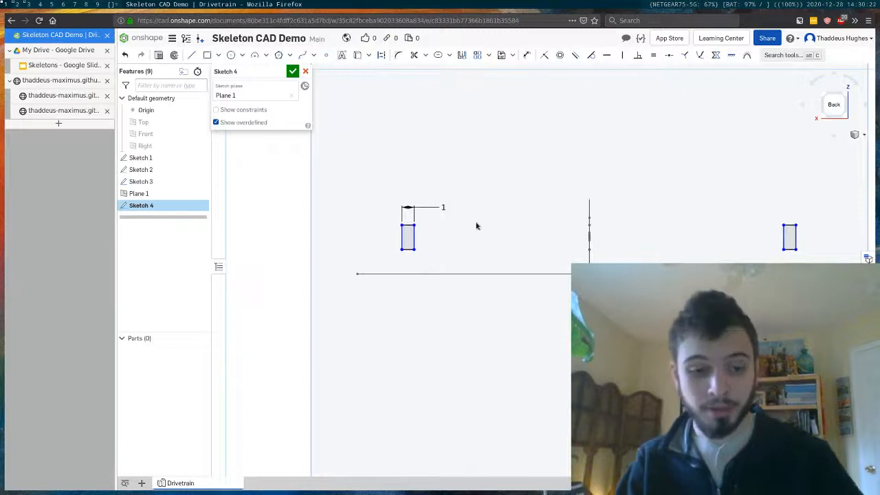
Step: Dimension the horizontal distance from the base line's left end to the left rectangle's outer edge as 3 in
key("d")
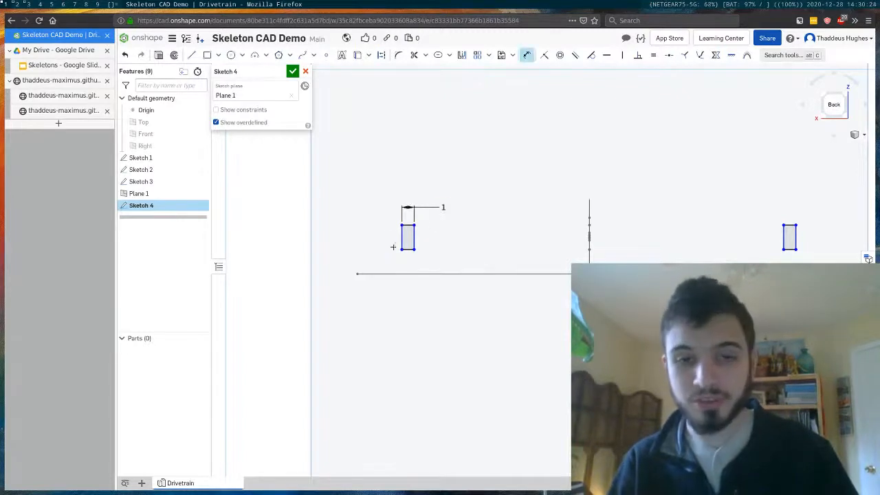
left_click(357, 275)
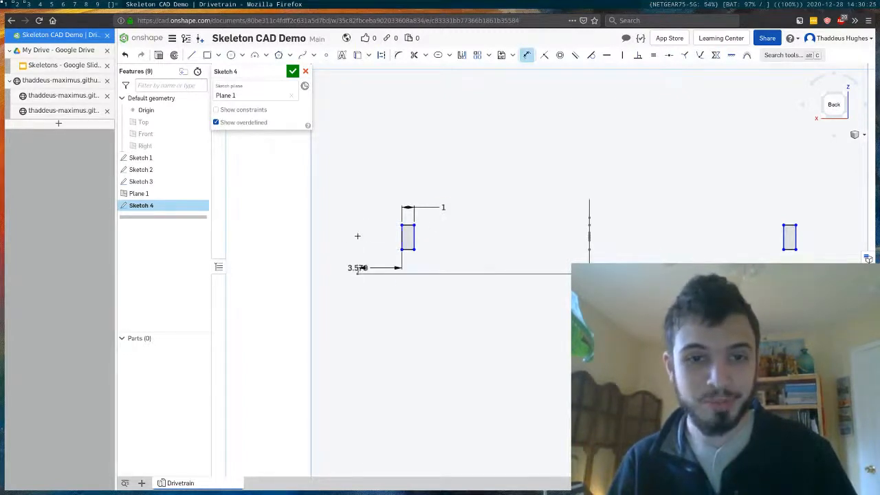
left_click(369, 205)
type("3")
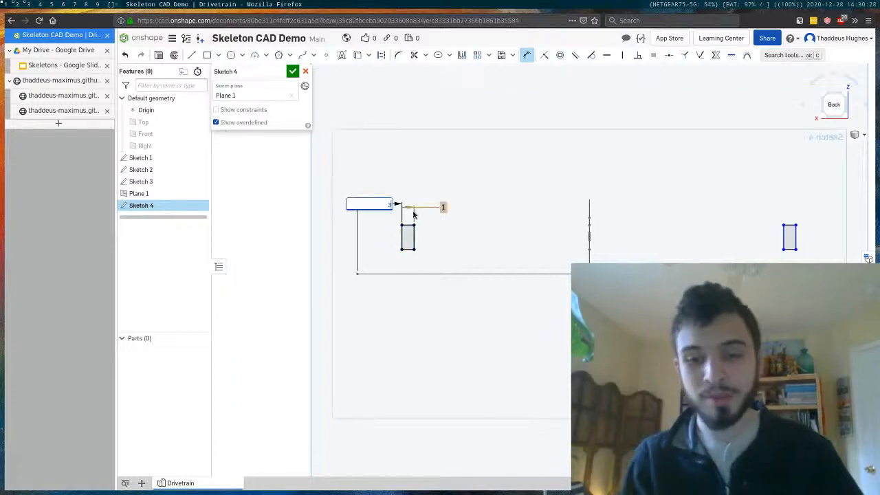
key("Return")
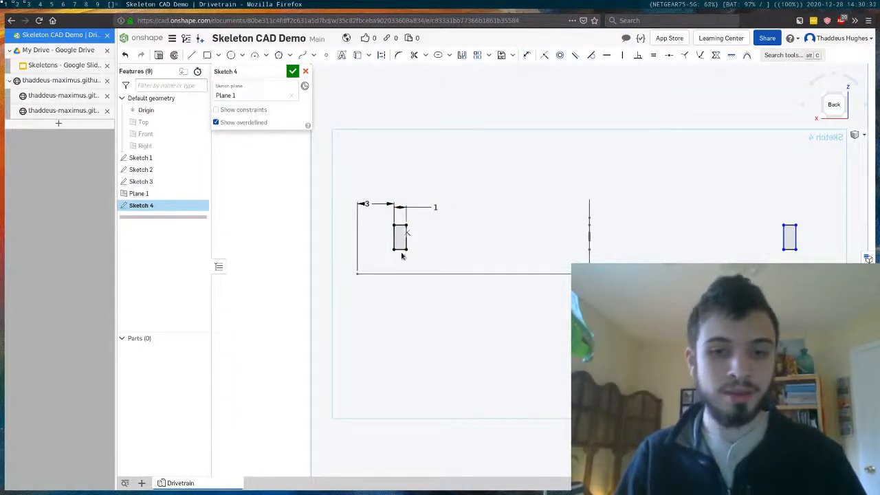
Step: Draw a construction line from each rear corner of the base outline to the nearest lower corner of the adjacent rectangle
key("l")
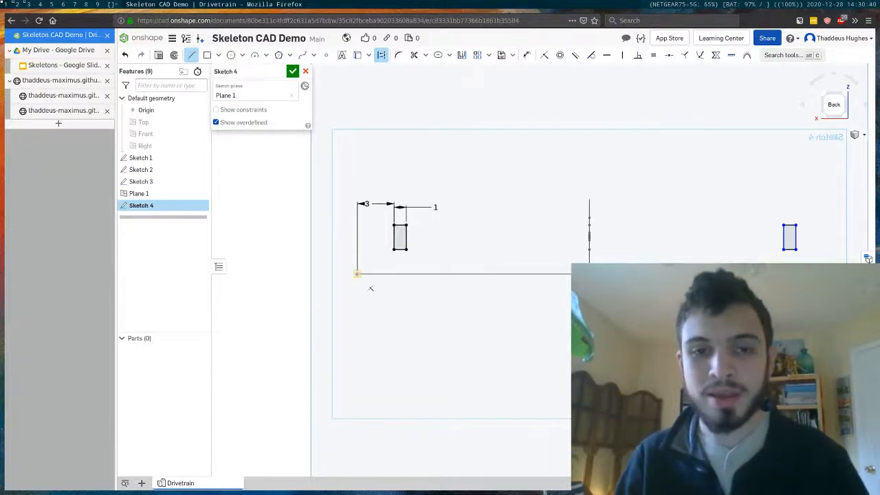
key("Escape")
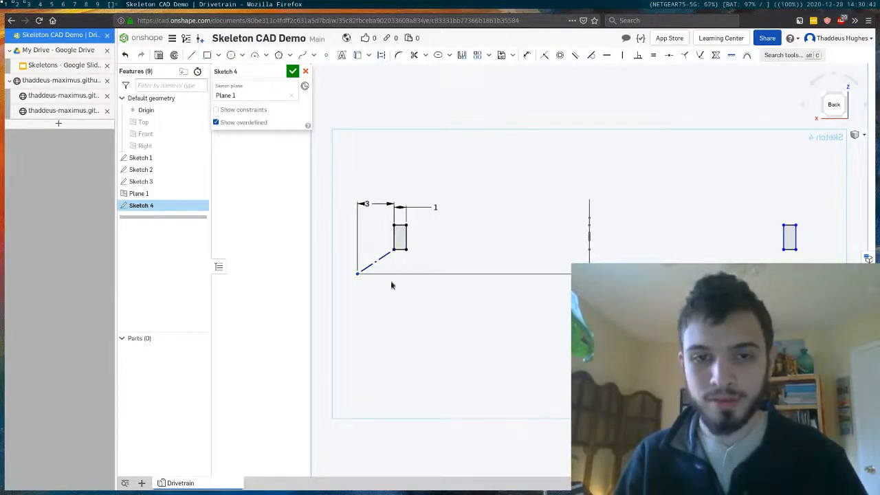
mouse_move(391, 285)
right_mouse_down()
mouse_move(401, 296)
mouse_move(385, 279)
right_mouse_up()
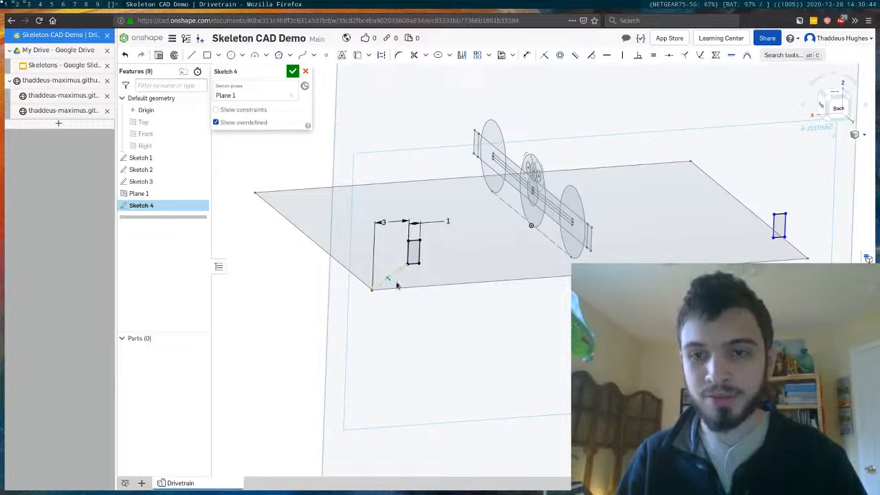
key("l")
key("q")
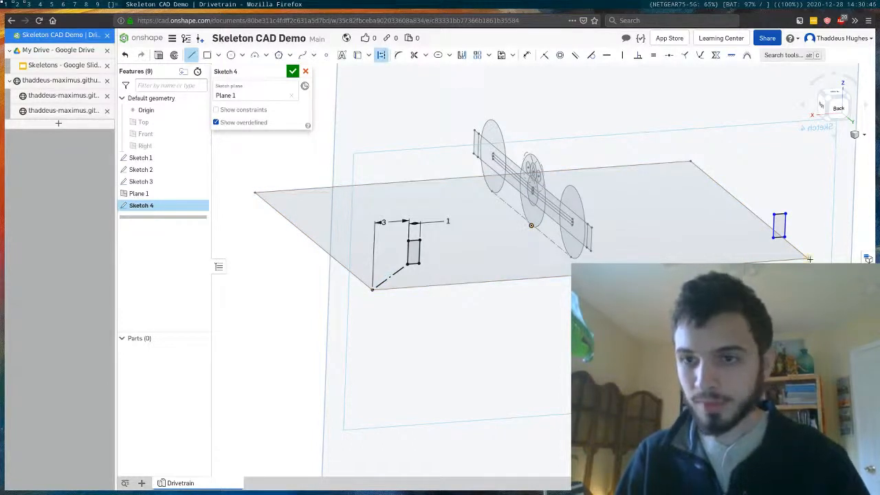
left_click(784, 238)
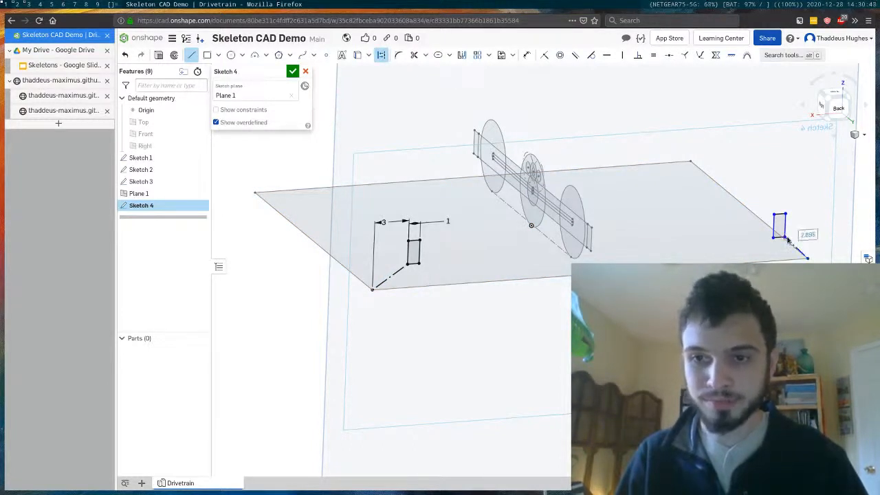
key("Escape")
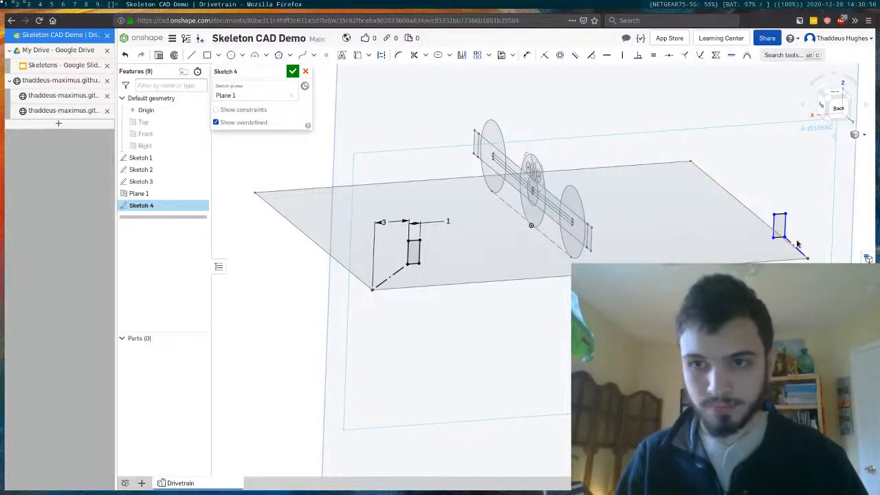
Step: Try an equal constraint on the two diagonal construction lines, and delete them together with the right rectangle
key("e")
left_click(793, 242)
left_click(395, 274)
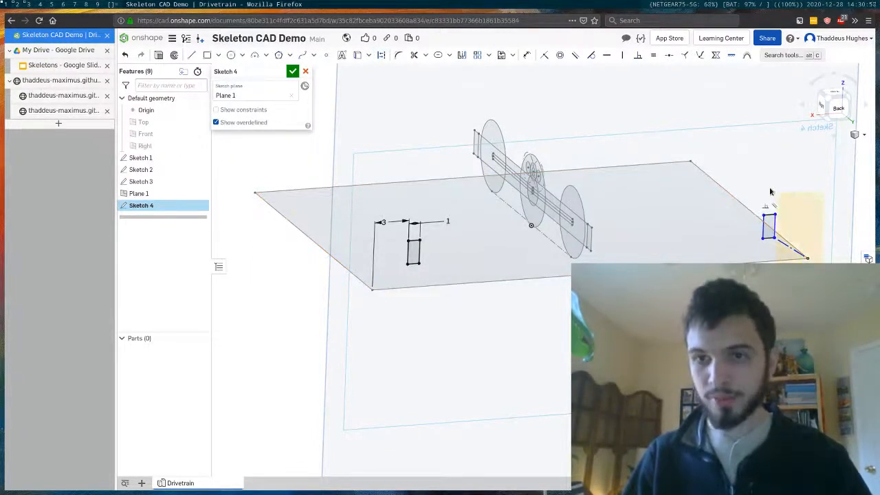
key("Delete")
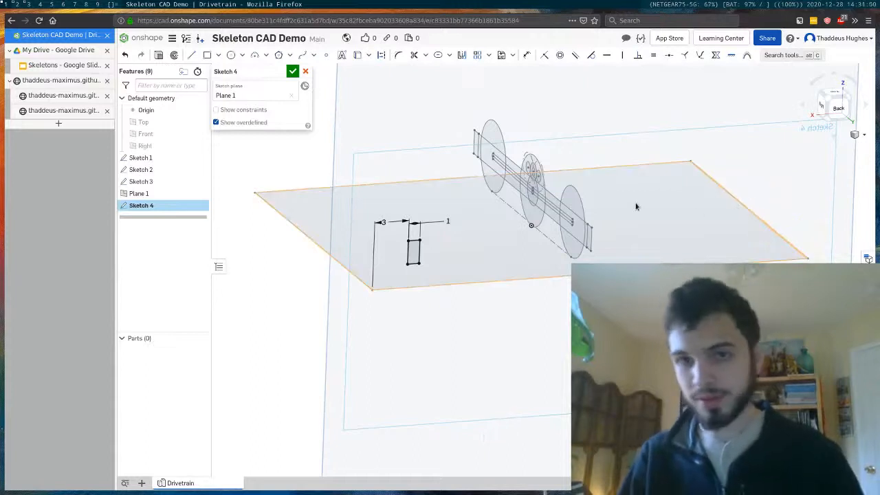
Step: Draw a vertical construction line from the end of the side-view frame rail down to the base line
key("l")
left_click(590, 227)
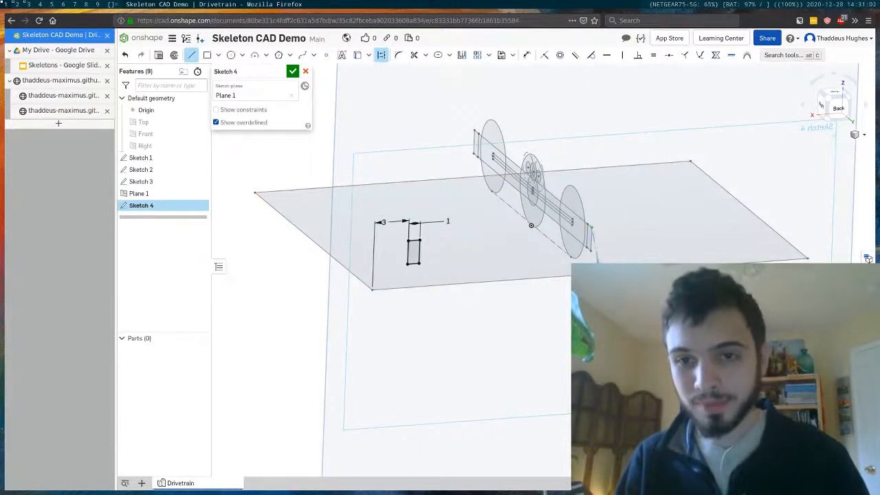
left_click(596, 261)
key("Escape")
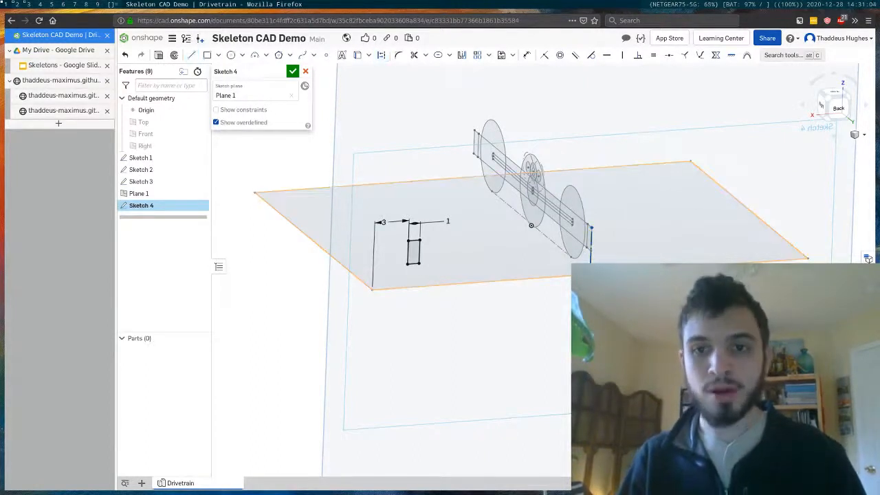
Step: Mirror the left rectangle about the vertical construction line at the centre and finish the sketch
left_click(848, 108)
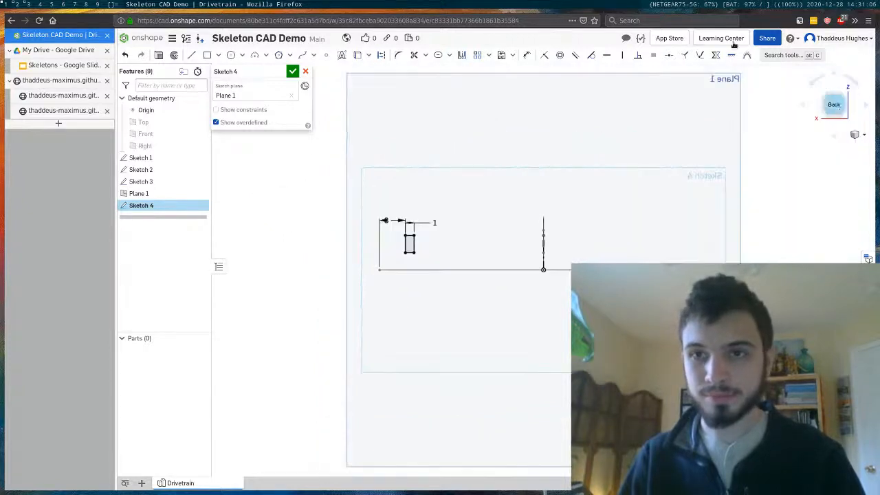
left_click(783, 55)
type("mirr")
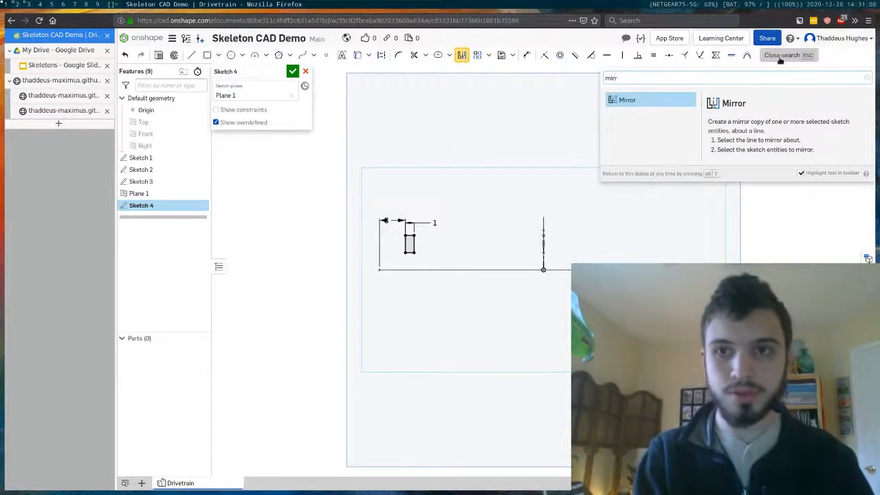
key("Return")
scroll(528, 223, "up", 4)
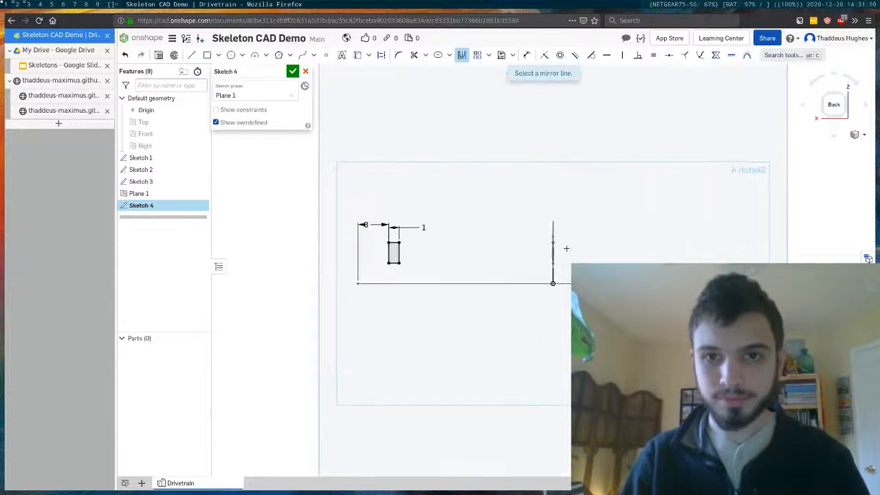
left_click(554, 262)
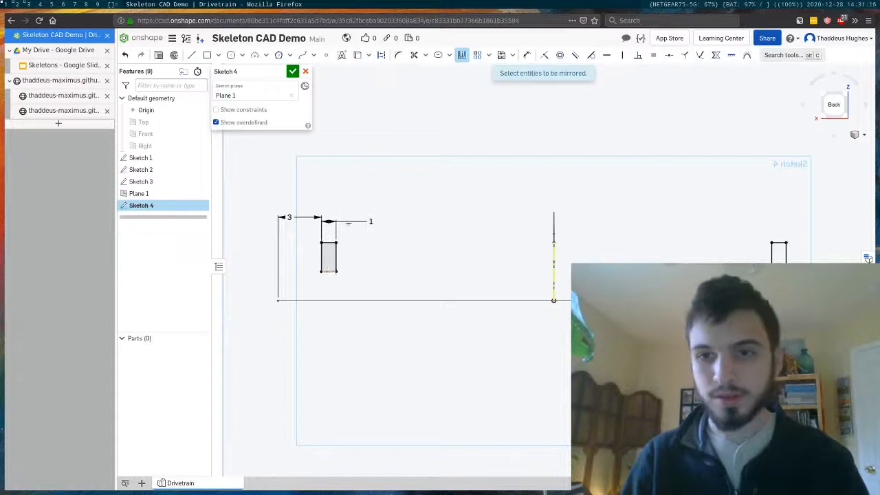
right_click_drag(553, 262, 574, 306)
scroll(528, 283, "down", 2)
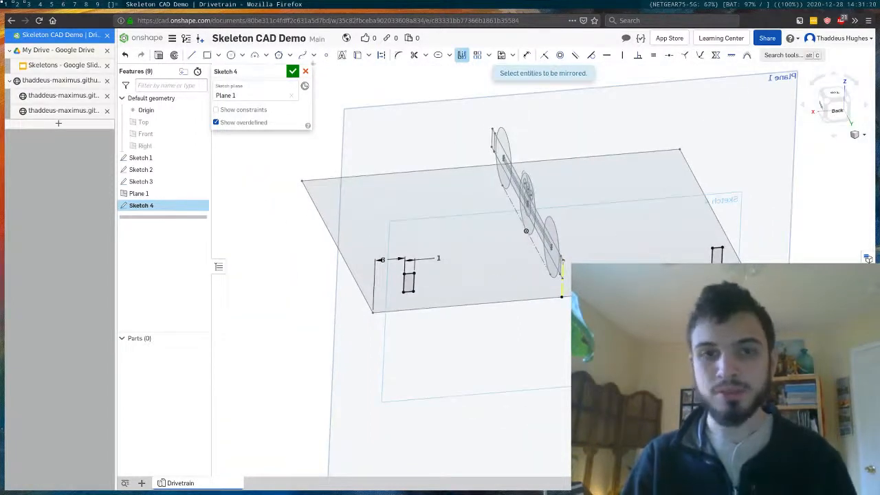
left_click(292, 71)
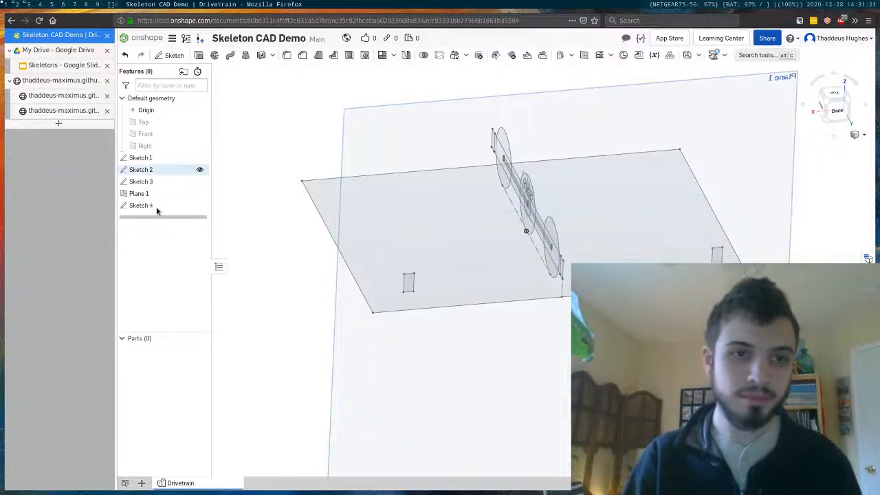
Step: Extrude both Sketch 4 rectangles as new solids up to the front corner vertex of the Sketch 1 base outline
left_click(200, 57)
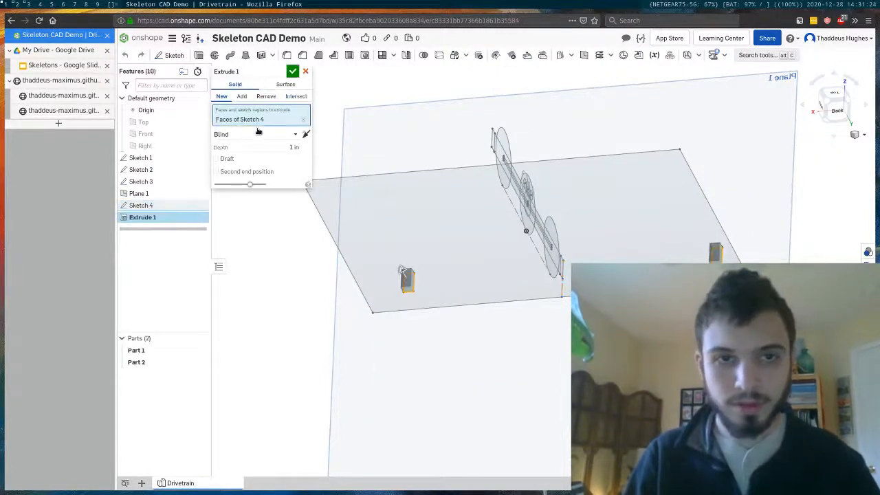
left_click(292, 133)
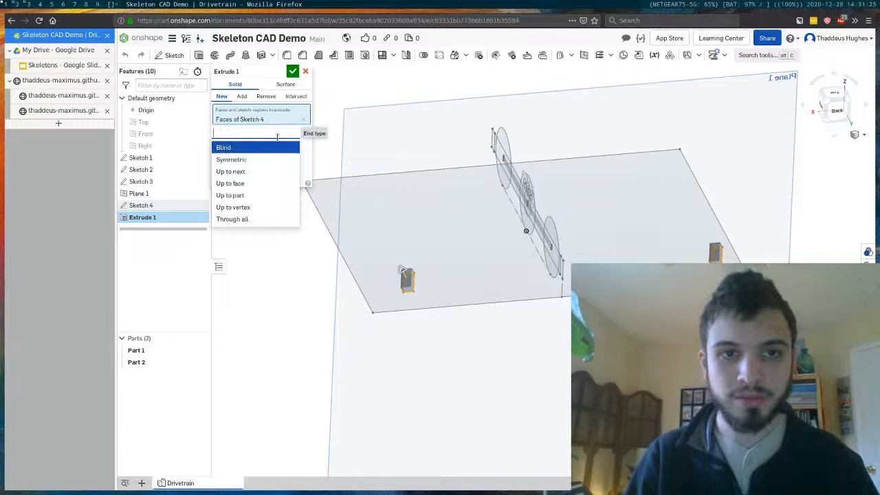
left_click(242, 208)
right_click_drag(402, 194, 438, 252)
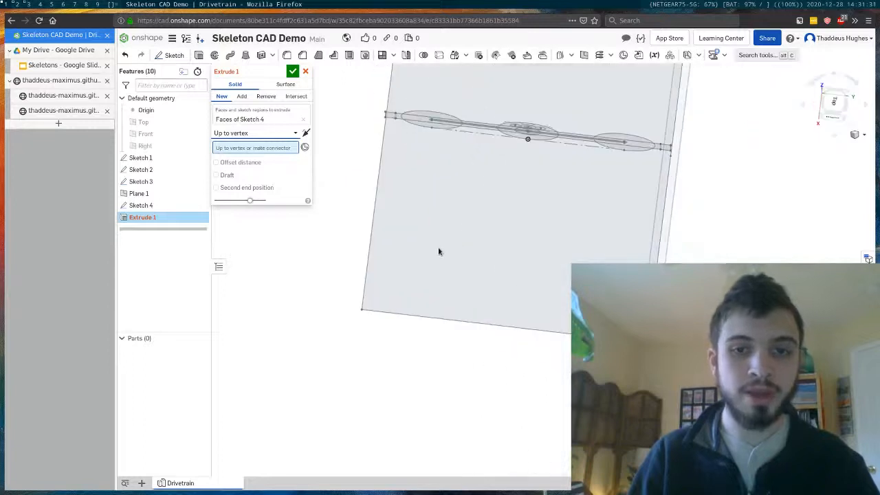
left_click(361, 310)
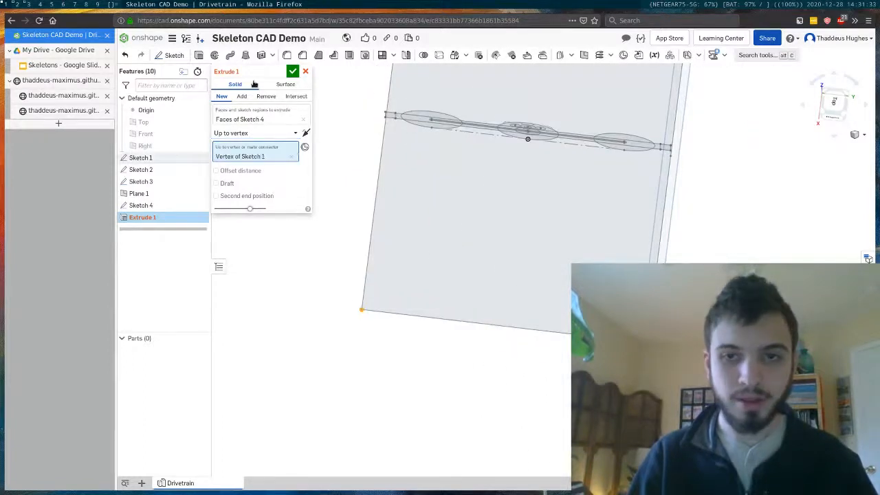
left_click(292, 72)
right_click_drag(506, 254, 314, 210)
scroll(540, 262, "down", 3)
scroll(712, 292, "up", 2)
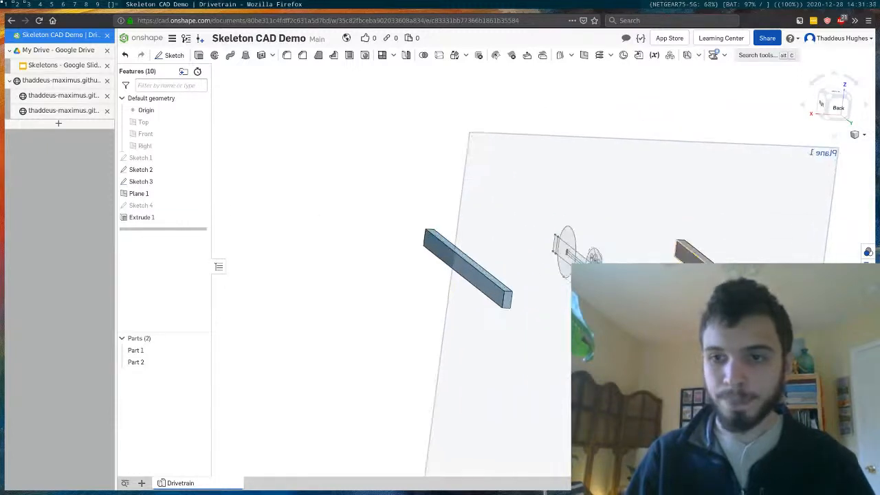
Step: Delete the frame rail extrusion
right_click(133, 219)
left_click(154, 224)
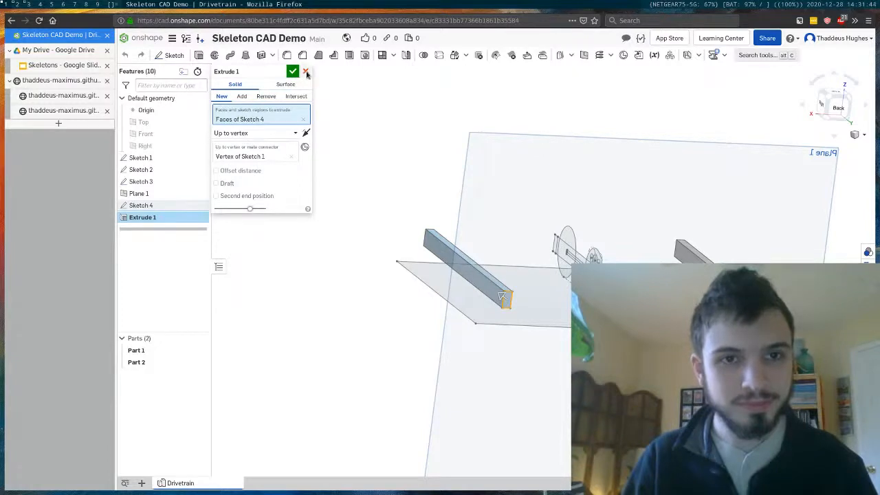
left_click(306, 73)
left_click(159, 217)
key("Delete")
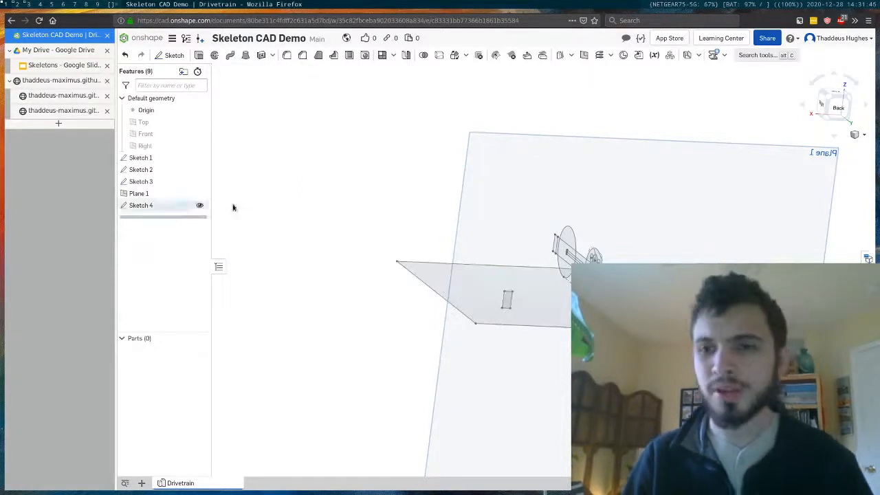
left_click(165, 205)
key("alt+c")
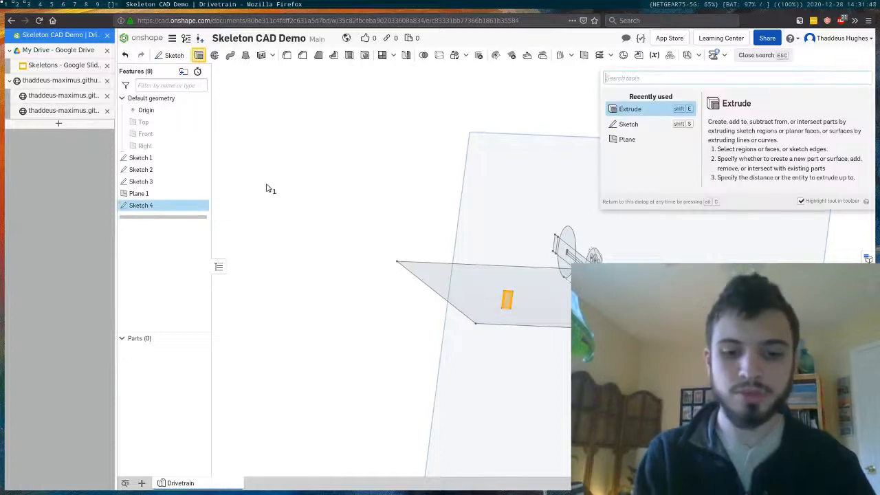
type("e")
key("Return")
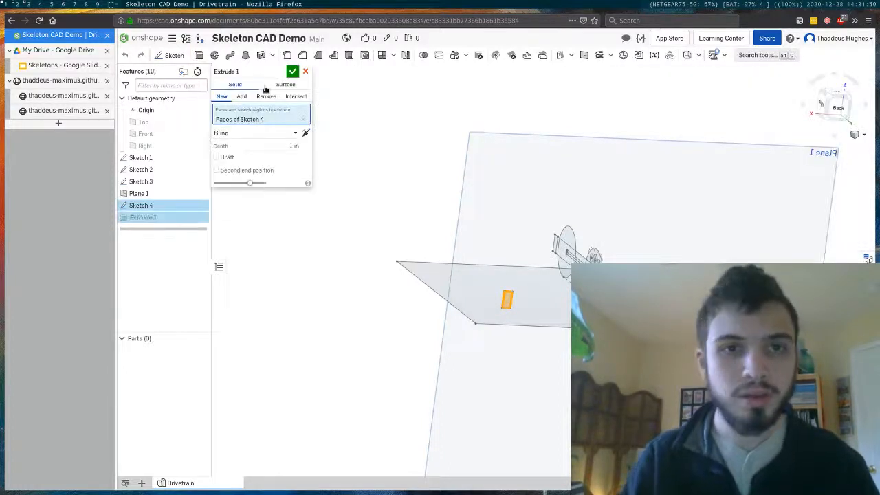
left_click(266, 137)
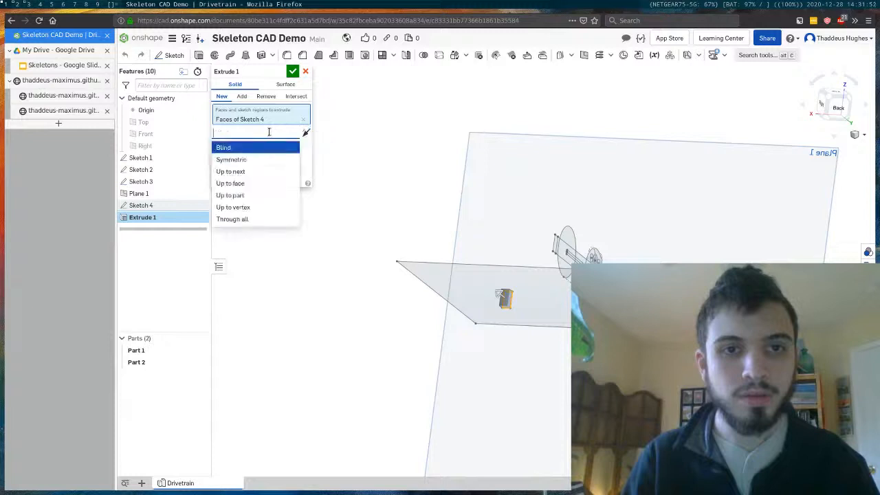
left_click(307, 75)
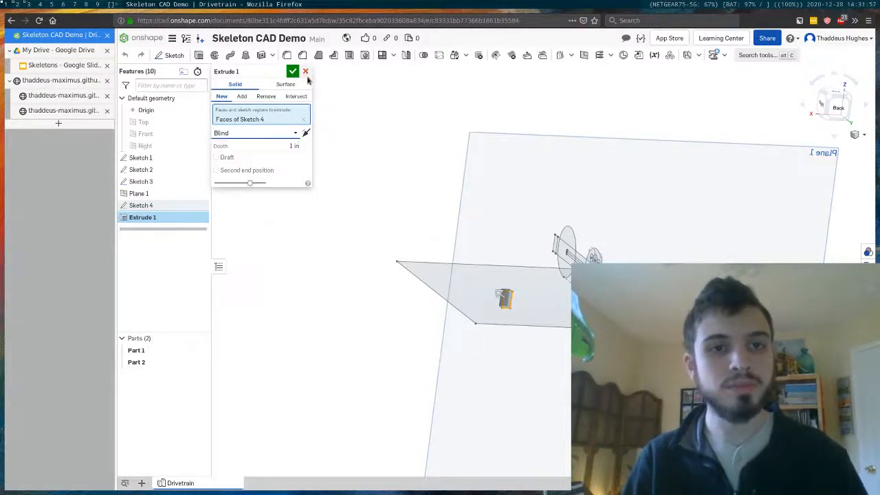
Step: Reopen Sketch 4 containing the two frame rail rectangles for editing
right_click(141, 205)
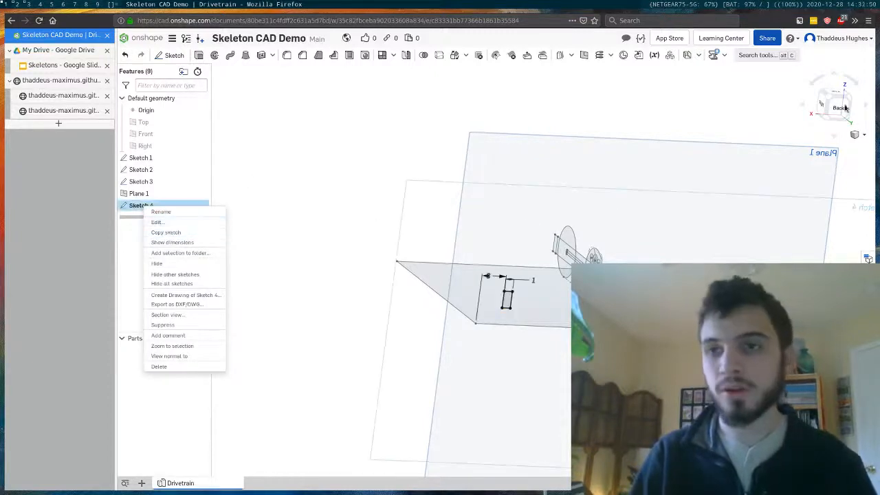
left_click(157, 222)
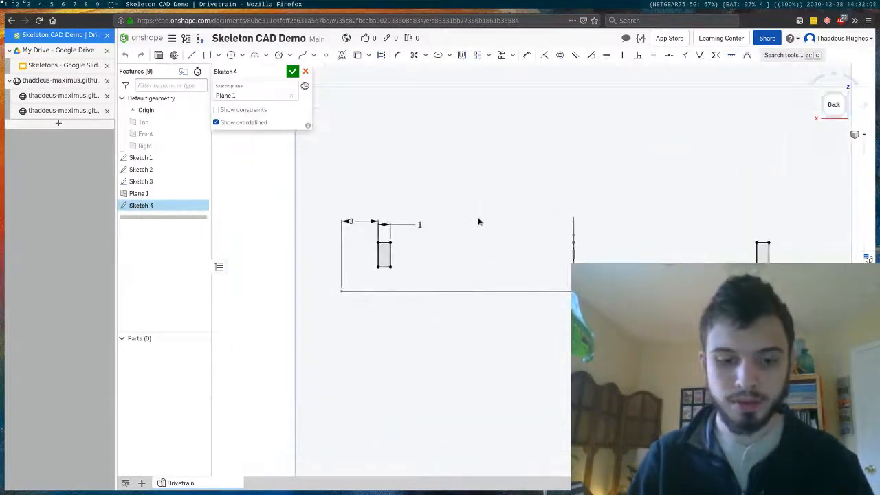
key("alt+c")
type("off")
key("Return")
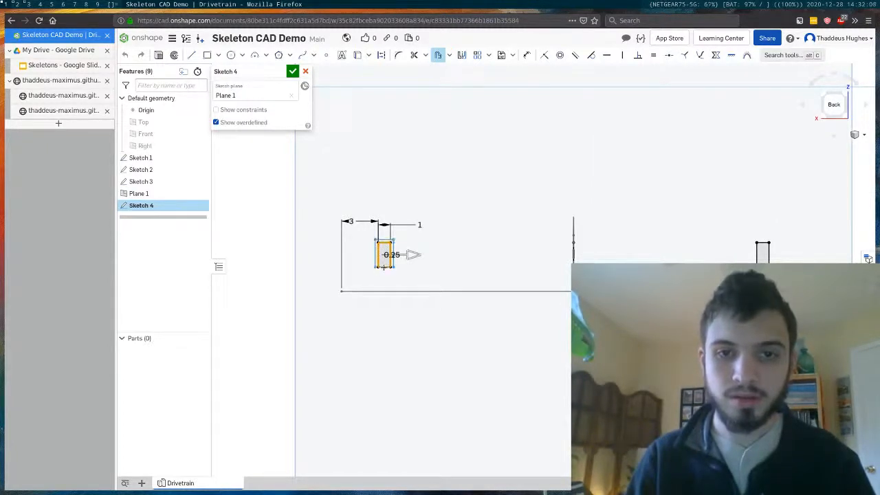
left_click(761, 244)
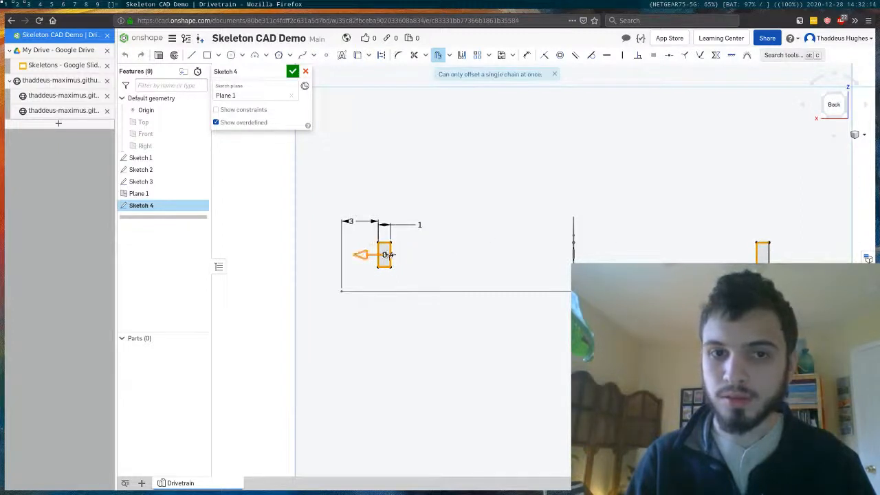
scroll(383, 255, "up", 8)
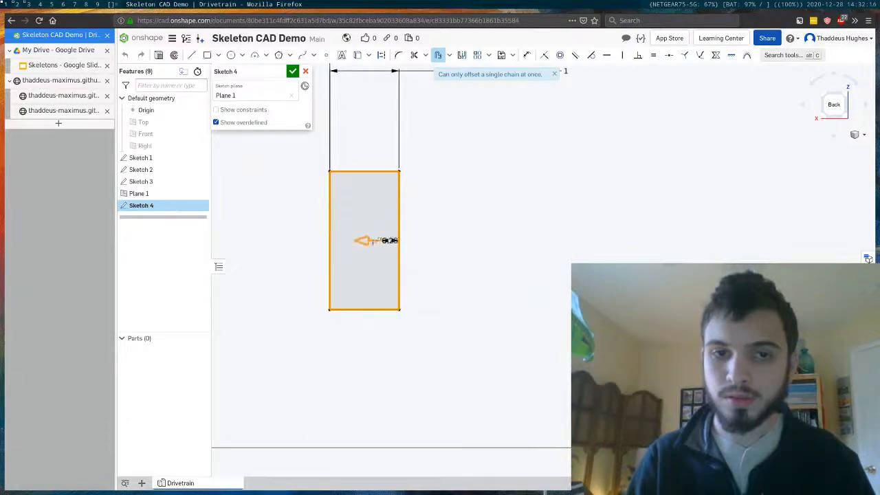
key("Escape")
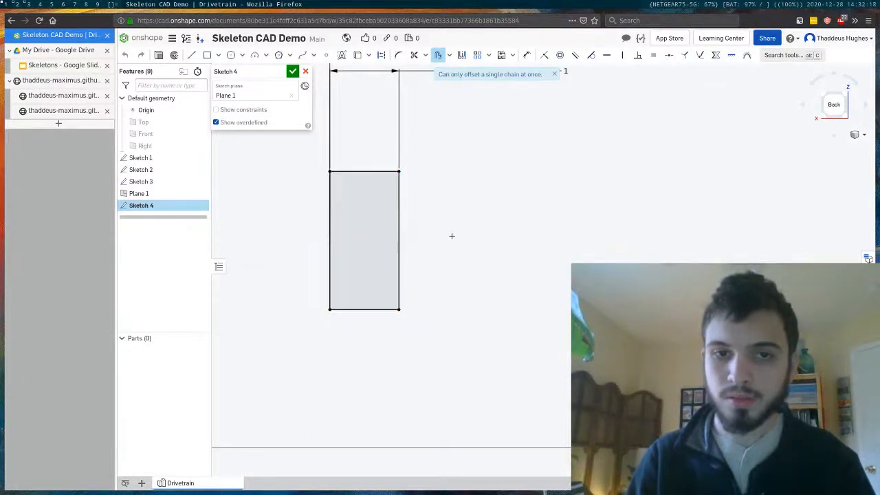
Step: Offset all four edges of the left frame rail rectangle inward by 0.125 in to form the tube wall
scroll(451, 236, "down", 3)
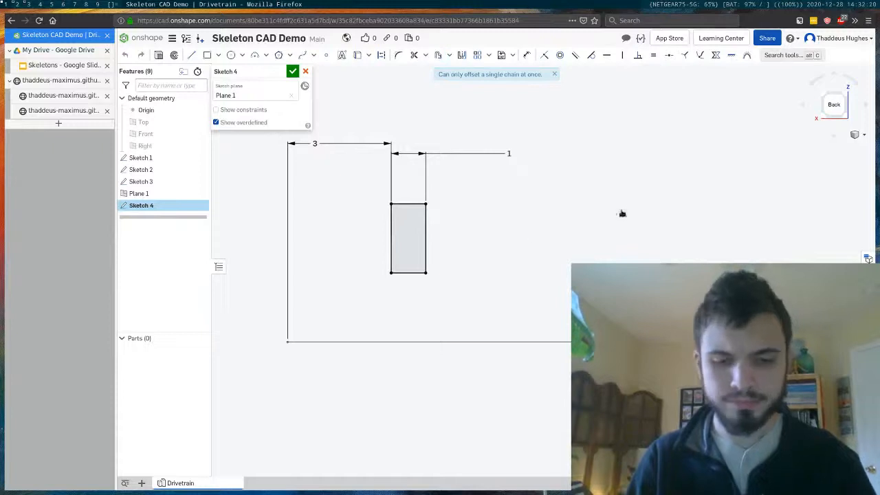
key("alt+c")
key("Return")
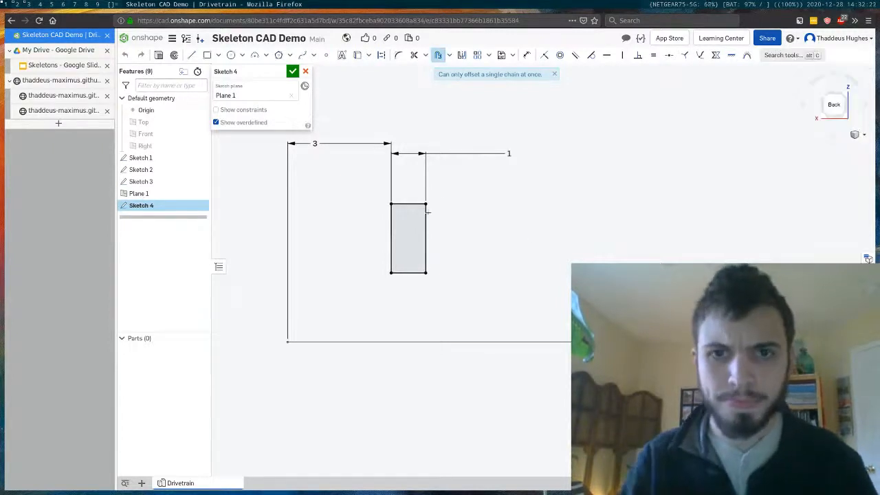
left_click(426, 213)
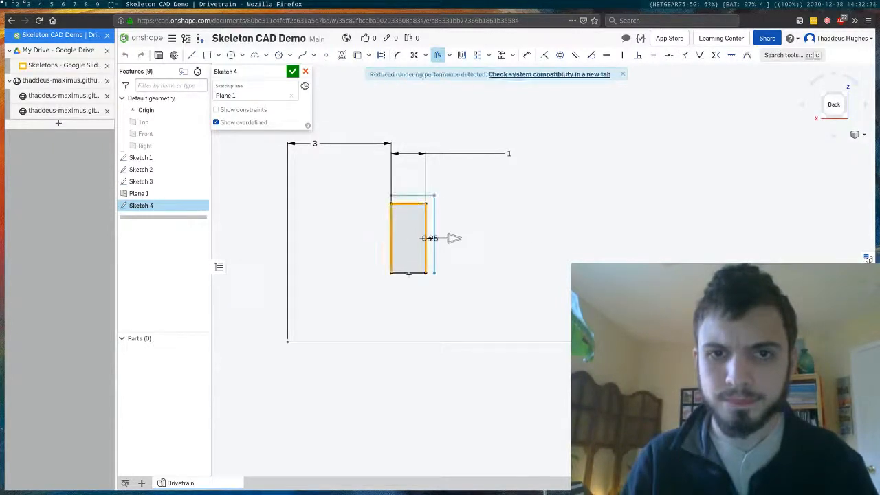
key("Return")
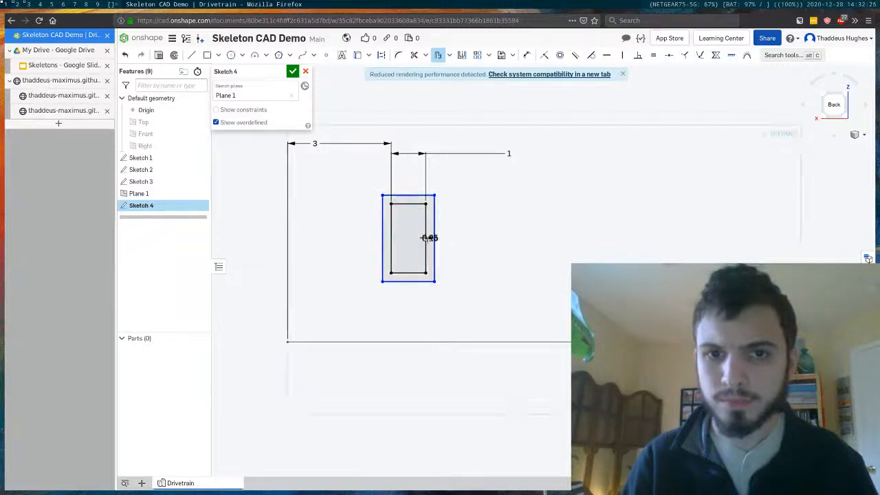
type(".25")
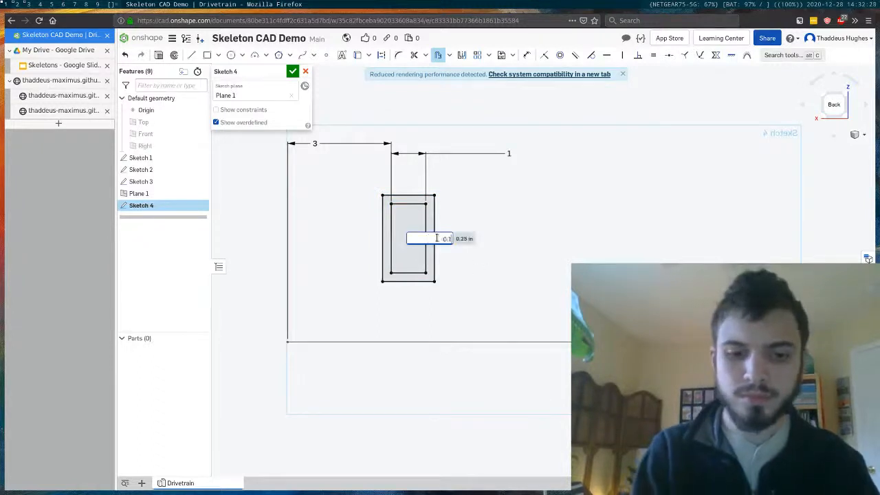
key("Return")
Step: Offset the mirrored right frame rail rectangle inward by 0.125 in and finish the sketch
scroll(505, 236, "down", 5)
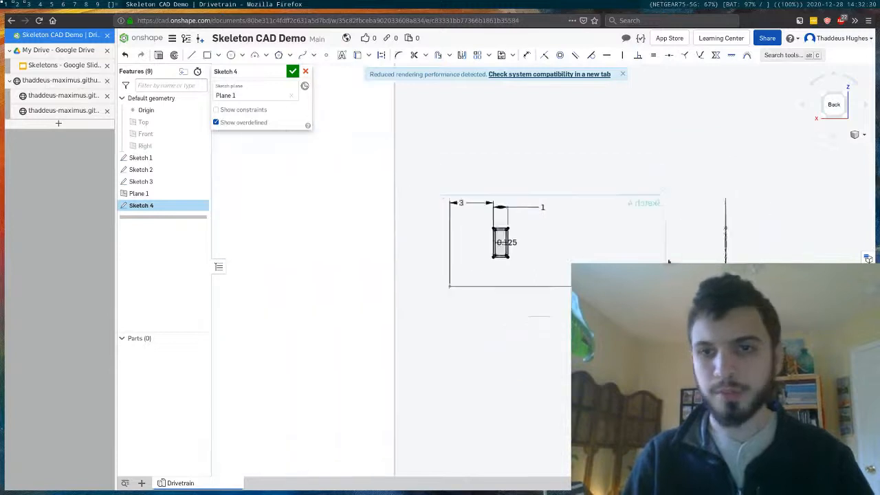
scroll(713, 244, "down", 3)
scroll(791, 241, "up", 6)
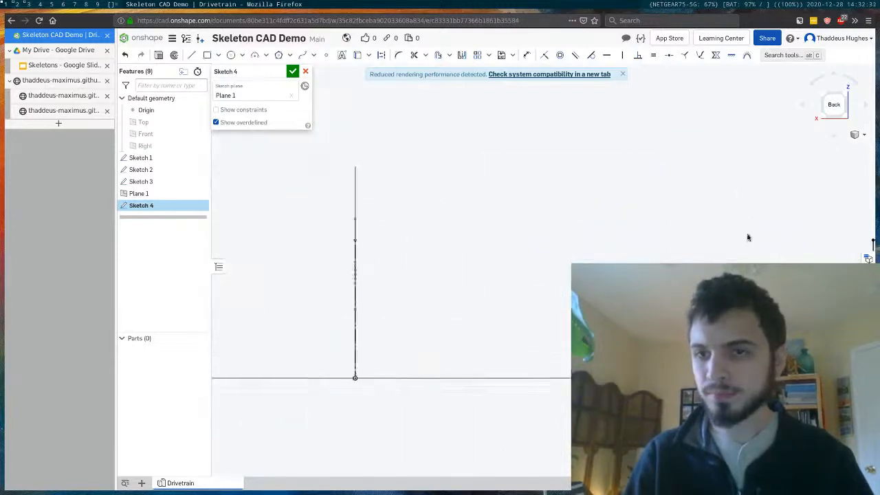
scroll(789, 246, "down", 5)
scroll(757, 246, "up", 5)
key("alt+c")
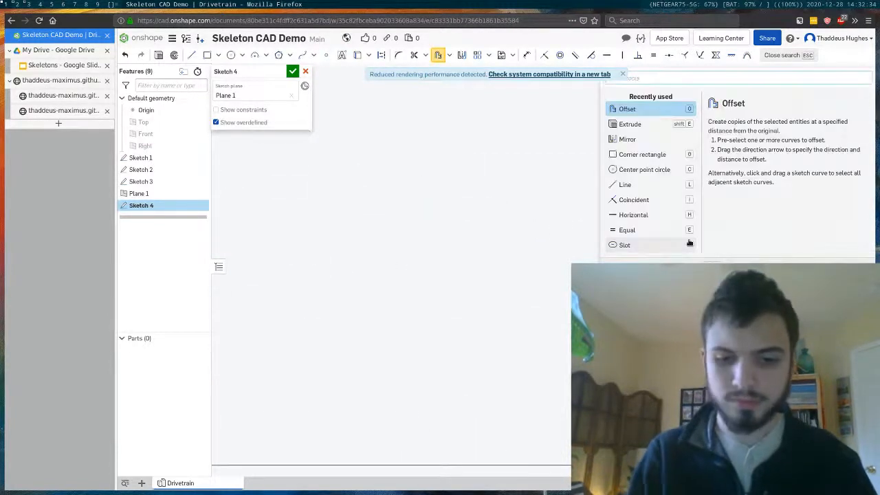
key("Return")
left_click_drag(655, 220, 664, 189)
left_click_drag(661, 221, 658, 202)
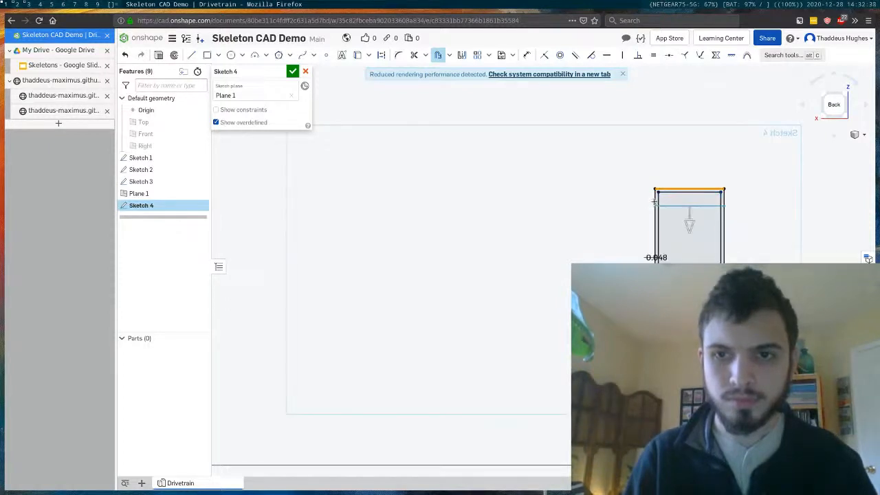
type("0.125")
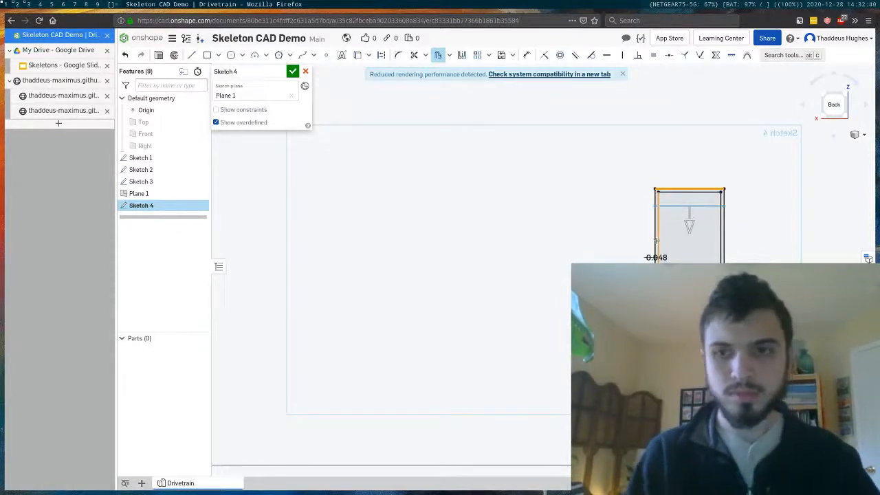
key("Return")
scroll(559, 214, "down", 2)
scroll(560, 214, "down", 1)
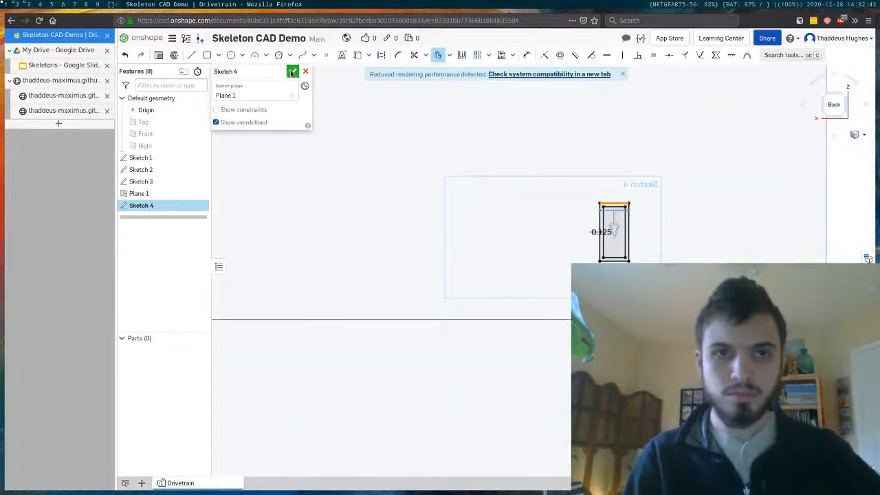
left_click(294, 72)
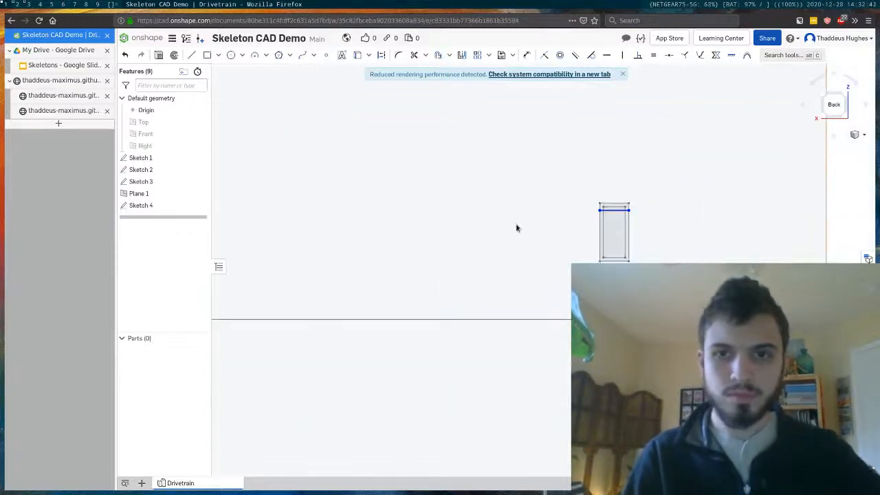
Step: Extrude the faces of Sketch 4 as new solid rails, ending up to the far corner vertex of Sketch 1
left_click(139, 205)
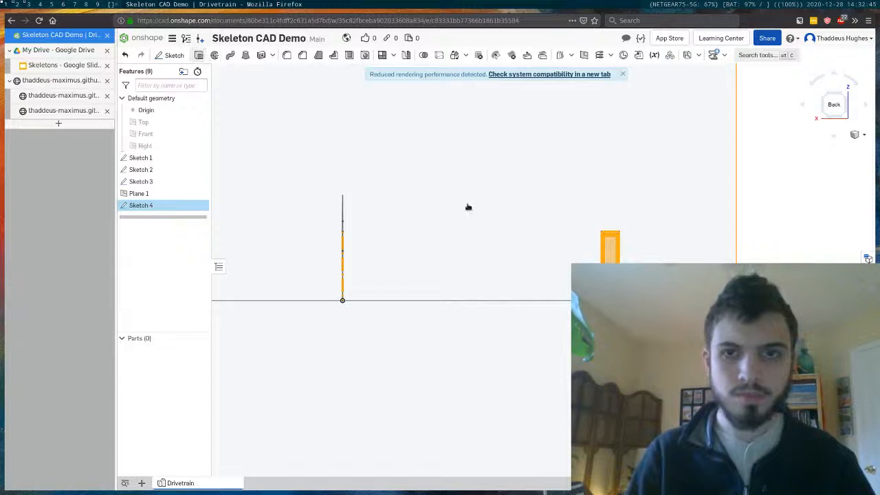
key("shift+e")
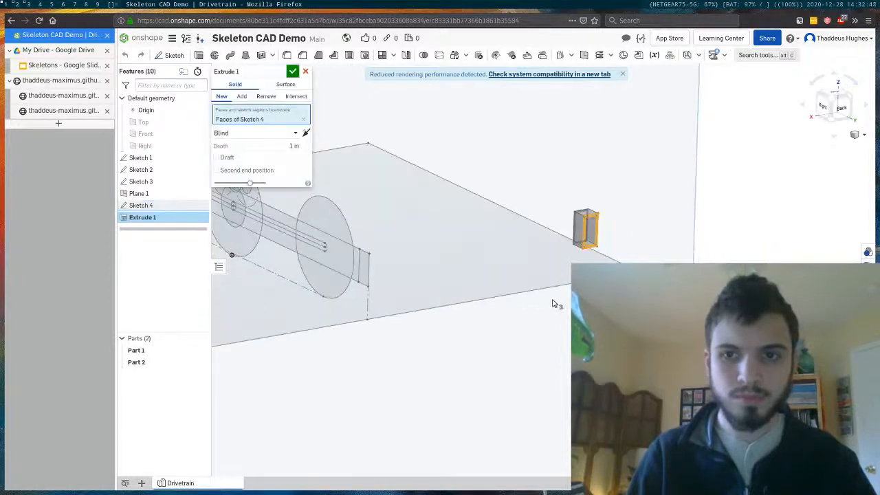
left_click(272, 133)
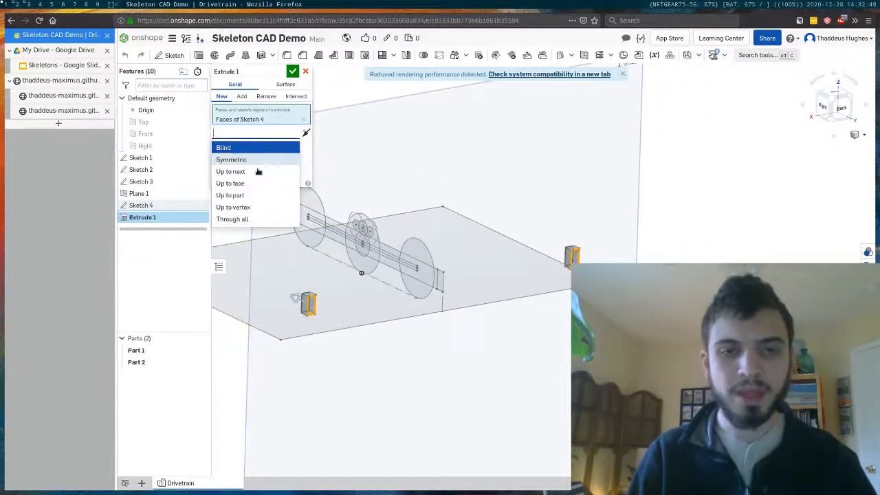
left_click(234, 207)
left_click(443, 207)
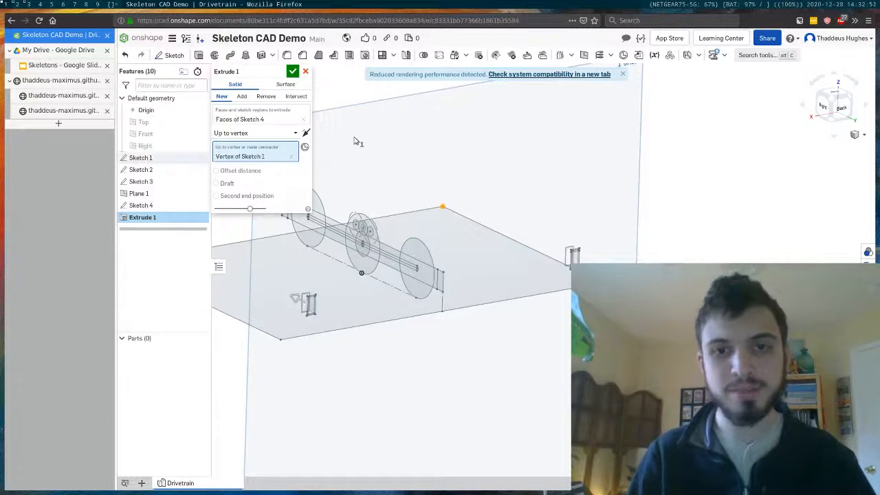
left_click(294, 72)
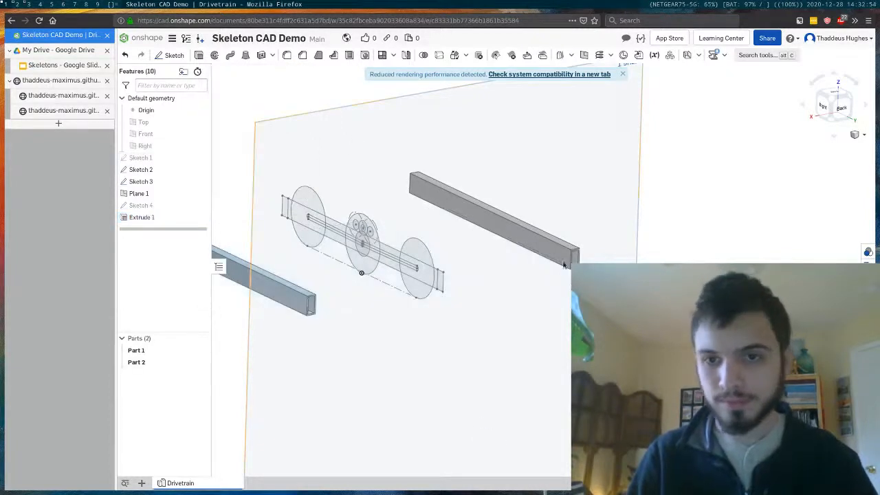
Step: Hide Plane 1 and show Sketch 1 again
scroll(550, 306, "down", 3)
scroll(405, 264, "up", 3)
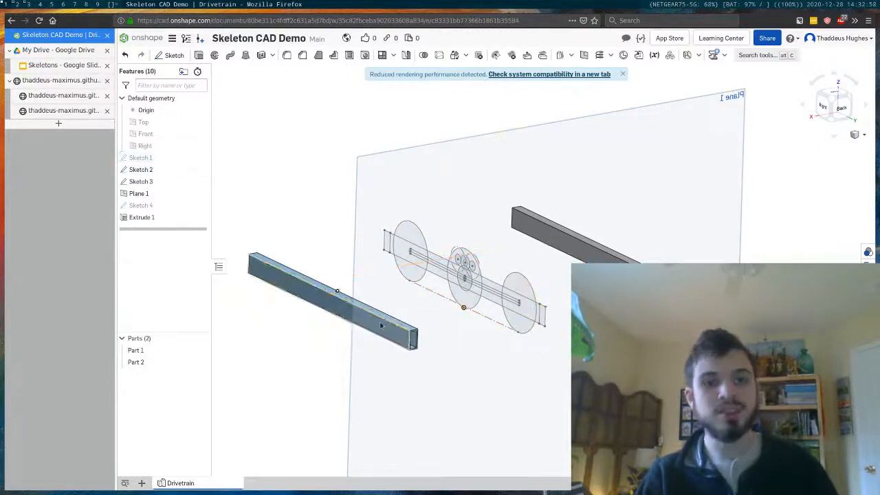
left_click(579, 136)
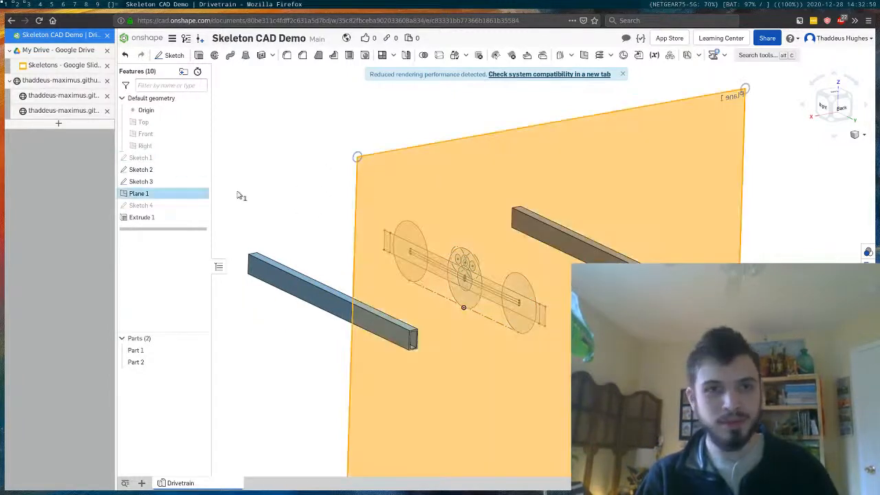
left_click(200, 195)
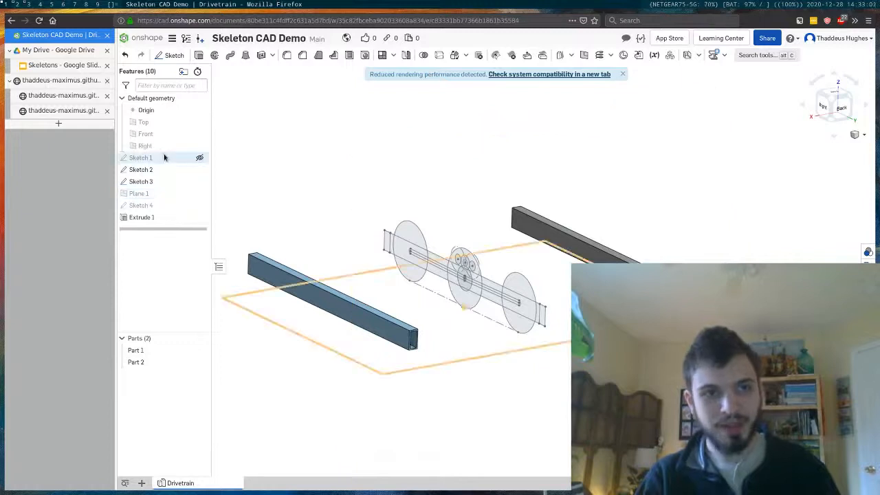
left_click(199, 159)
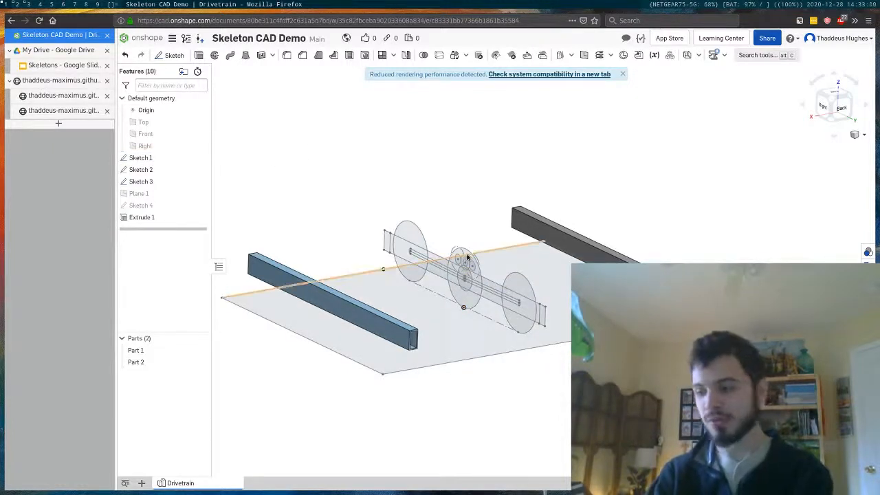
right_click_drag(465, 268, 456, 305)
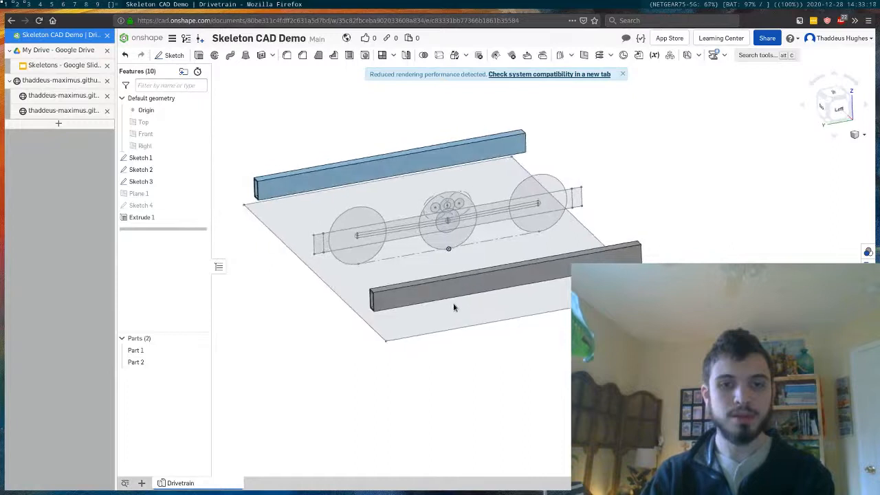
right_click(147, 219)
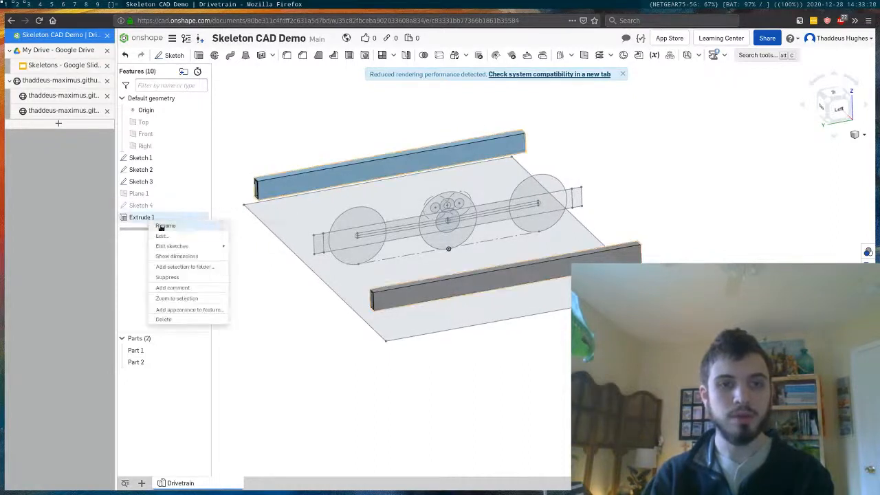
left_click(193, 236)
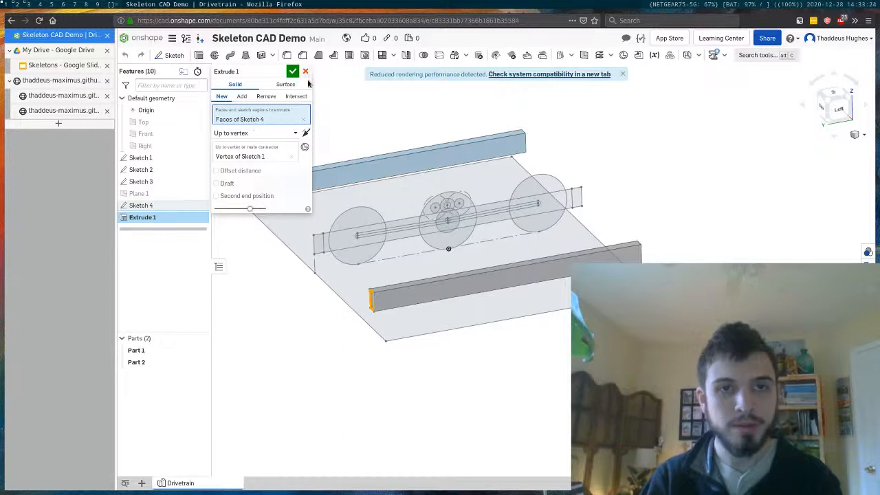
left_click(306, 71)
Step: Redefine Plane 1 as a Point normal plane using the lower inner vertex of Sketch 2's end section and the adjoining long bottom edge
right_click_drag(328, 275, 323, 269)
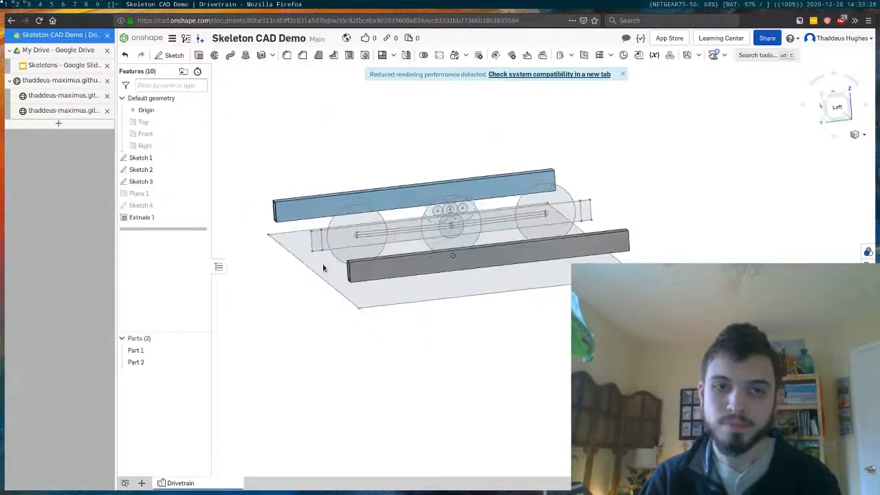
scroll(287, 228, "up", 1)
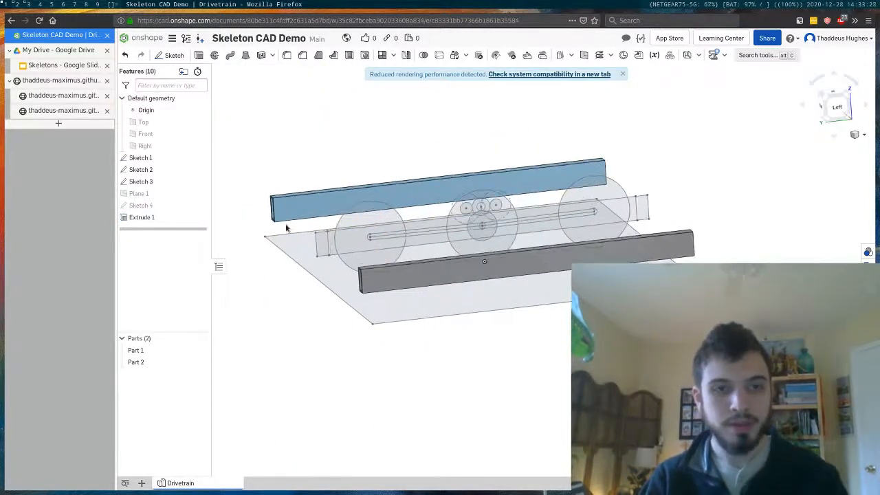
scroll(286, 229, "up", 2)
right_click(145, 193)
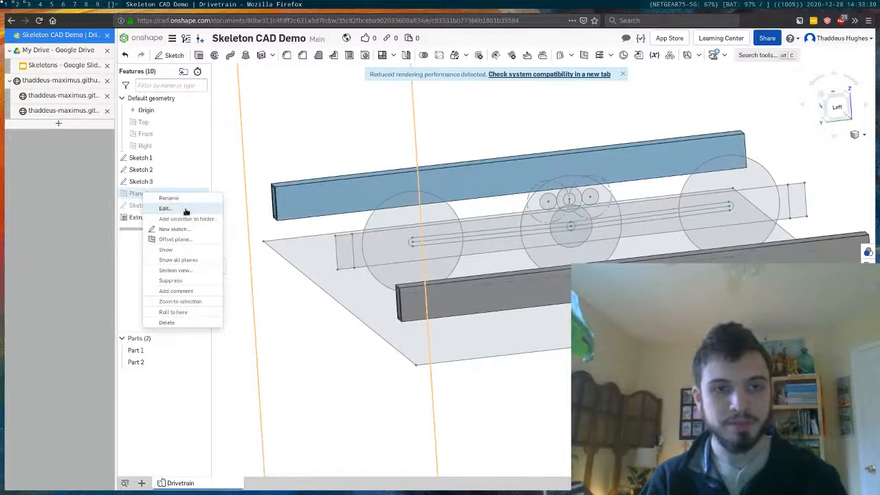
left_click(184, 209)
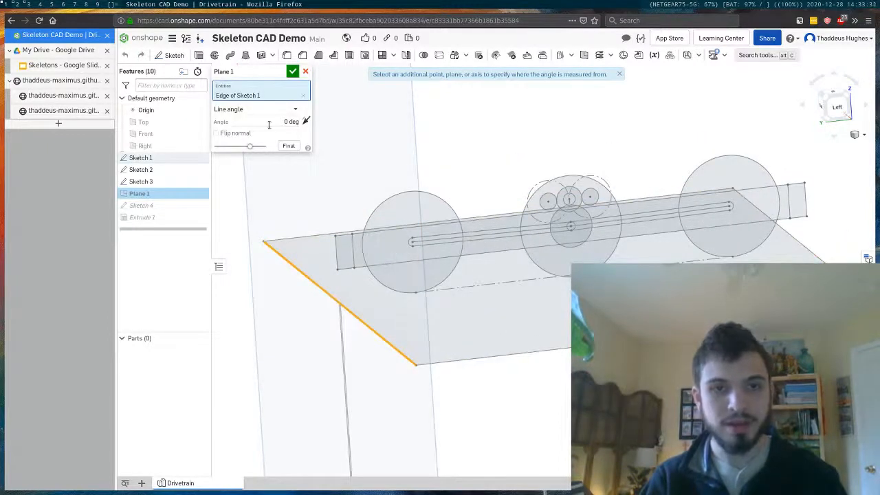
left_click(276, 110)
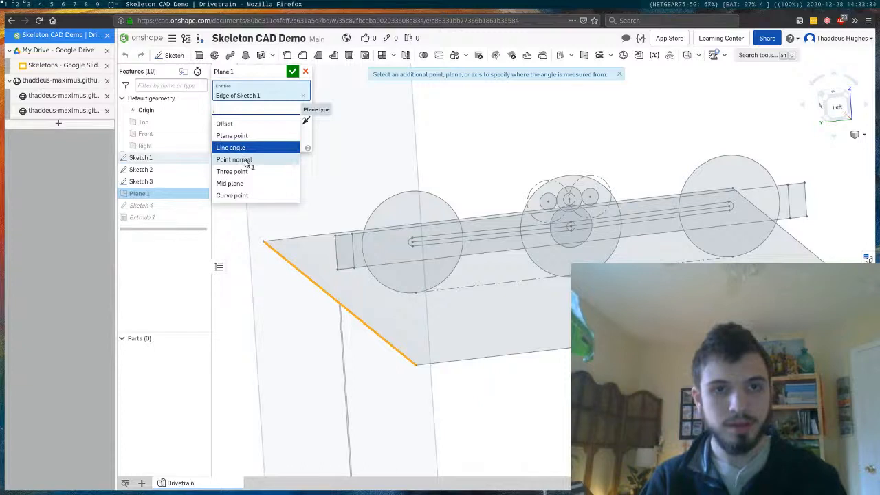
left_click(234, 160)
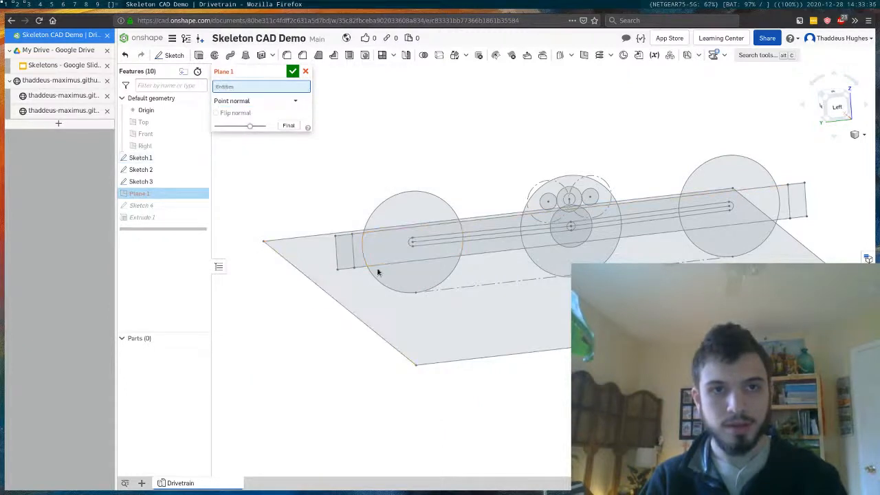
left_click(363, 271)
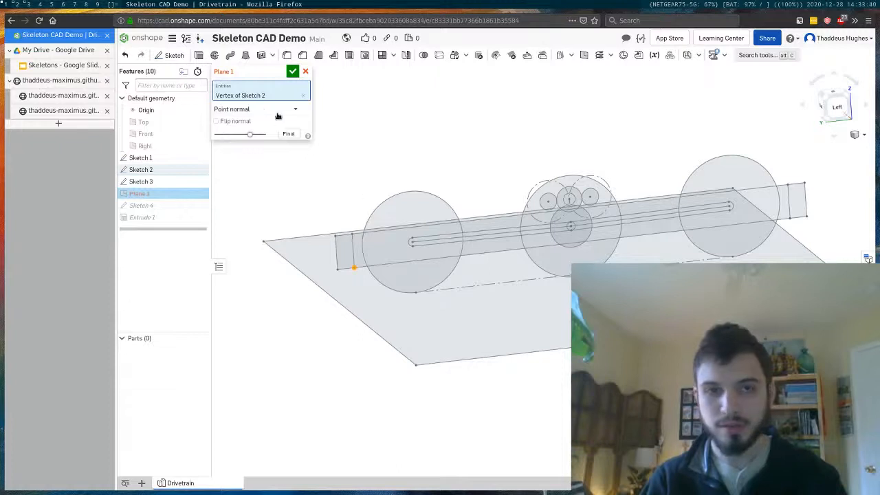
left_click(382, 269)
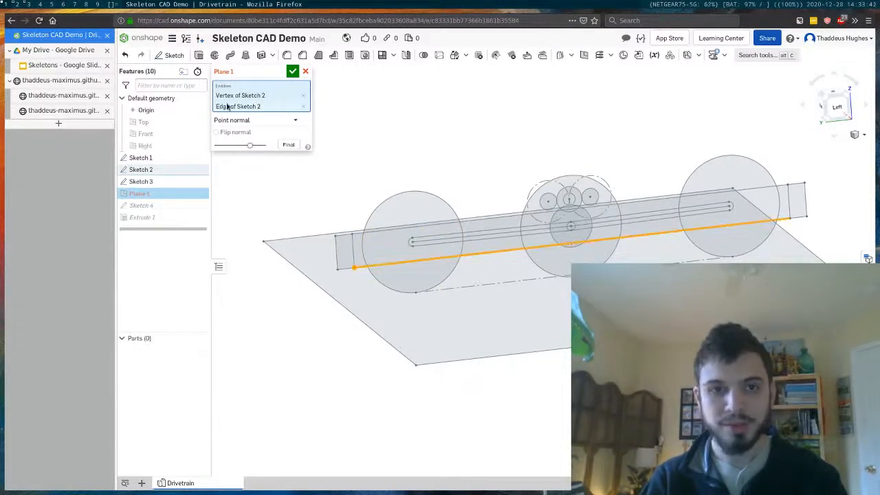
left_click(273, 122)
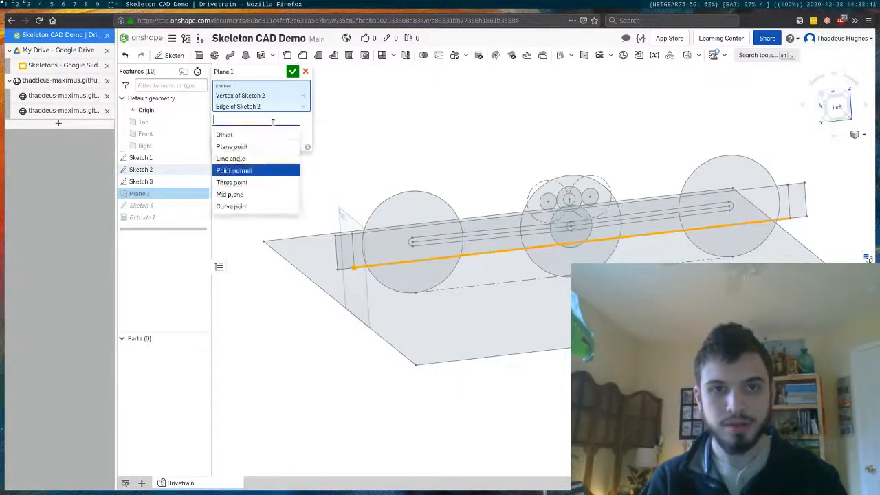
left_click(292, 71)
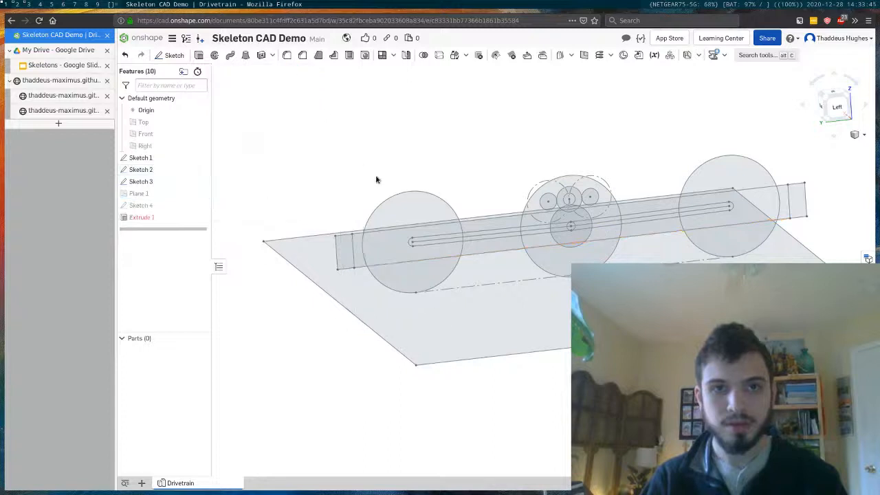
Step: Edit Extrude 1 so the rails end up to the lower inner vertex at the opposite end of Sketch 2
right_click(149, 209)
right_click(137, 217)
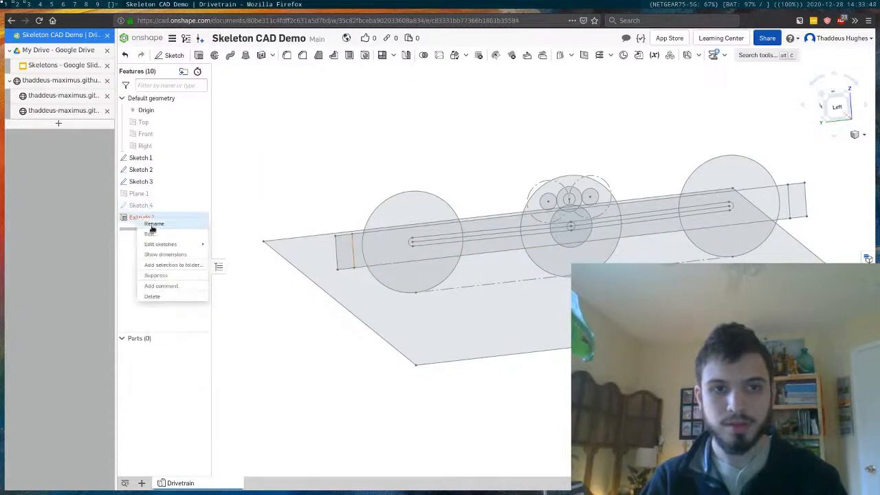
left_click(156, 234)
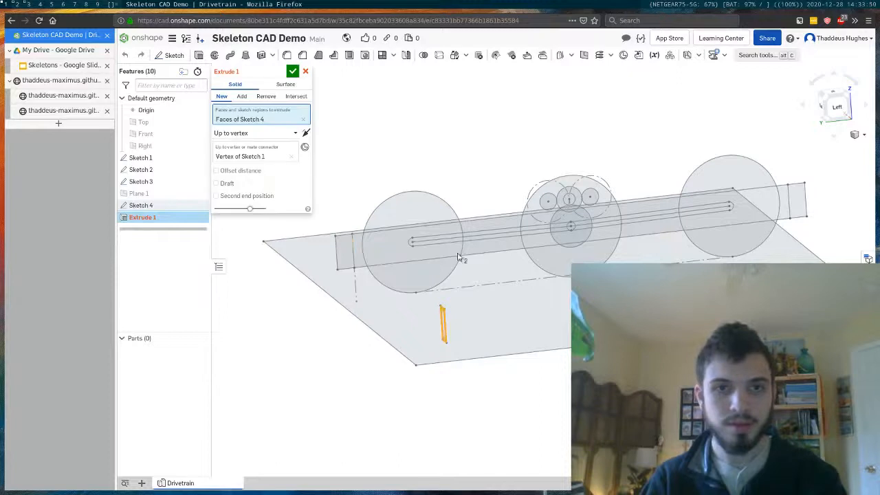
mouse_move(460, 256)
right_mouse_down()
mouse_move(439, 252)
mouse_move(448, 260)
right_mouse_up()
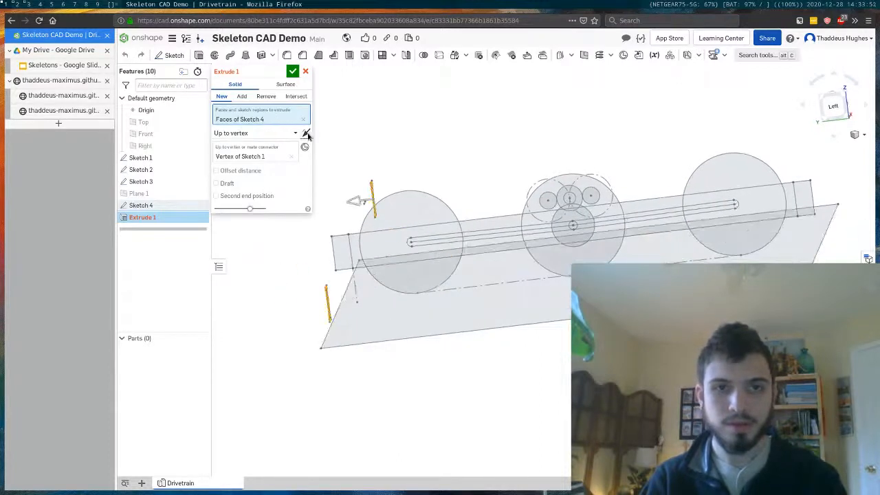
left_click(291, 157)
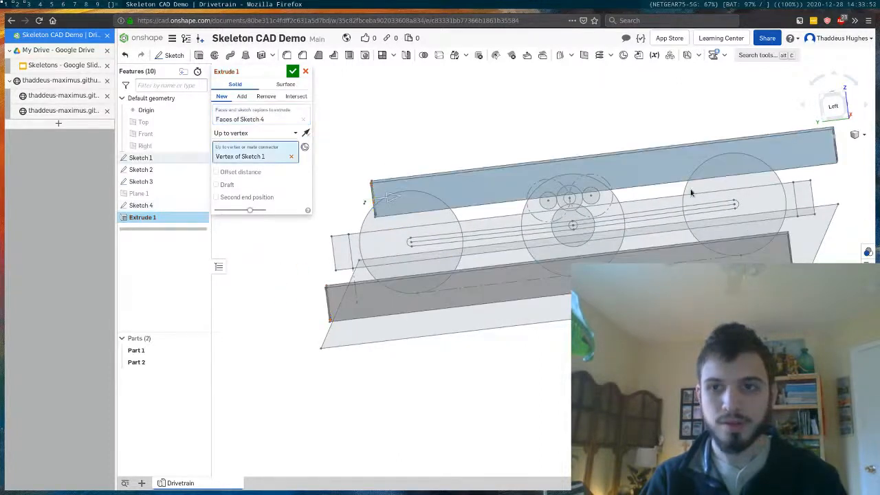
left_click(797, 217)
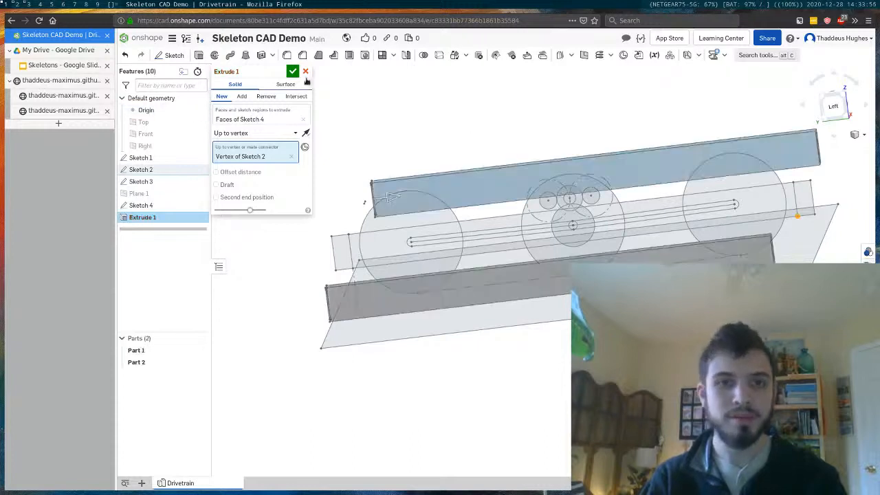
key("Return")
Step: Examine the extruded rails against the wheel and frame sketches from the left side and at an angle, with Sketch 2 shown
mouse_move(397, 227)
right_mouse_down()
mouse_move(423, 244)
mouse_move(410, 241)
mouse_move(417, 252)
right_mouse_up()
scroll(416, 253, "down", 3)
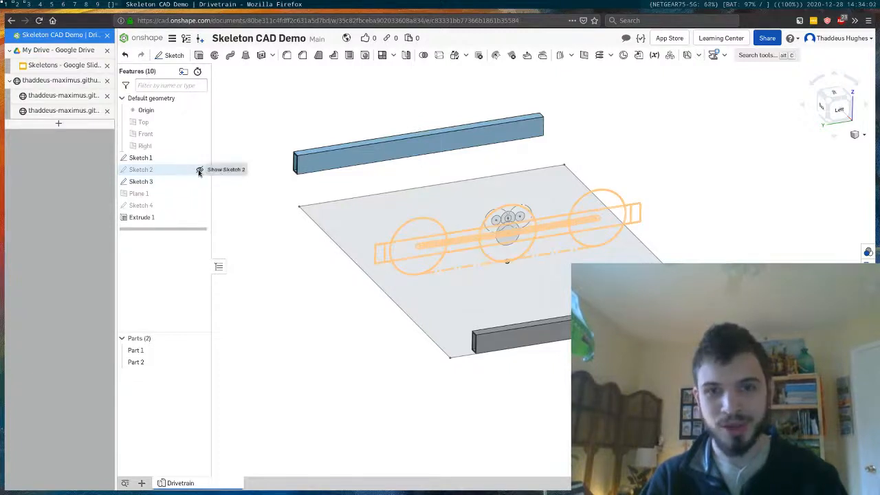
left_click(199, 171)
right_click_drag(446, 330, 443, 310)
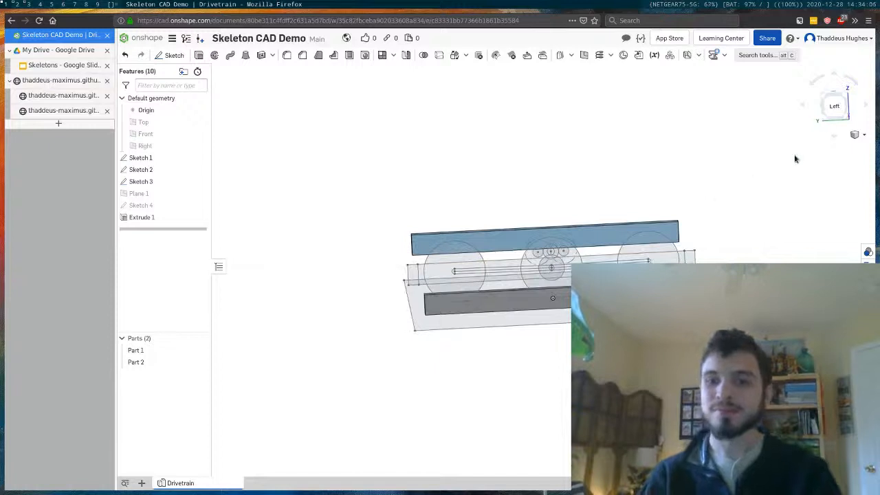
left_click(830, 109)
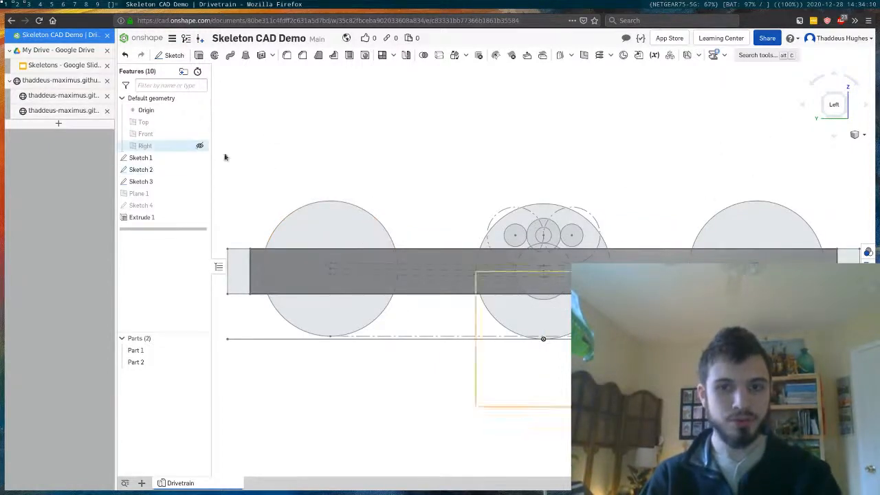
scroll(365, 265, "down", 1)
right_click_drag(361, 263, 454, 303)
scroll(523, 241, "down", 2)
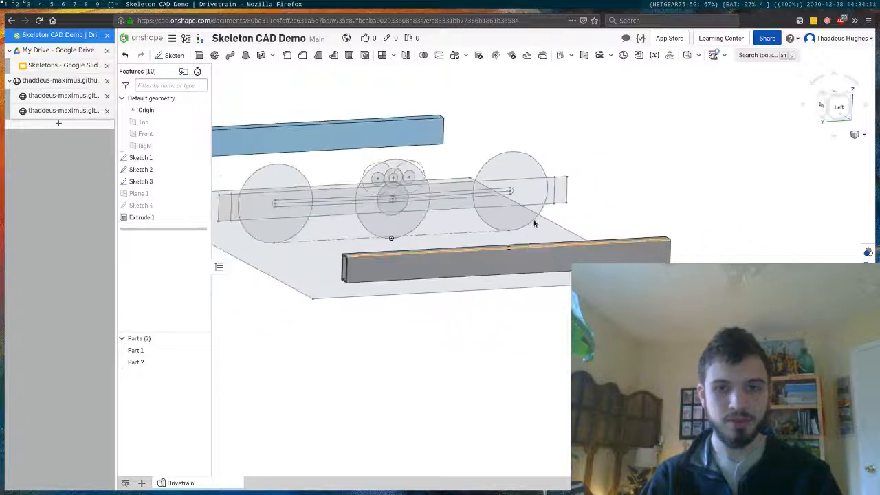
scroll(585, 268, "down", 3)
scroll(383, 218, "up", 1)
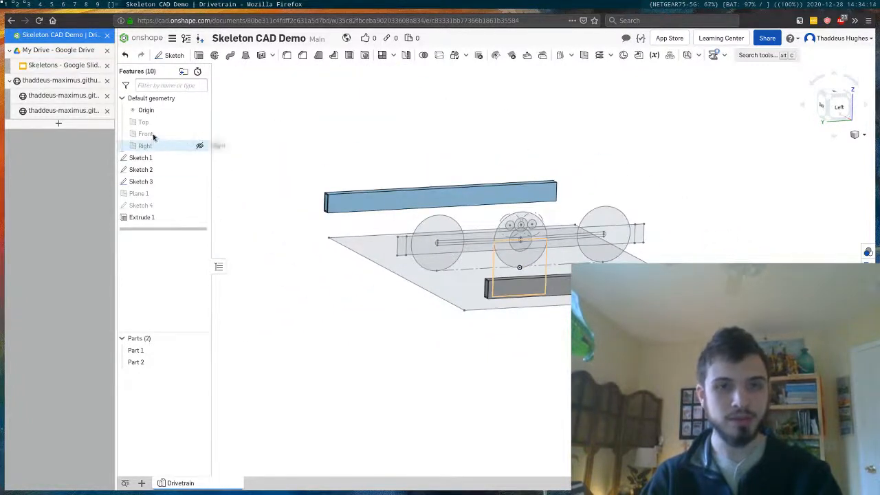
Step: Start a sketch on the Right plane and offset the front end section's outline inward by 0.25 in
left_click(145, 145)
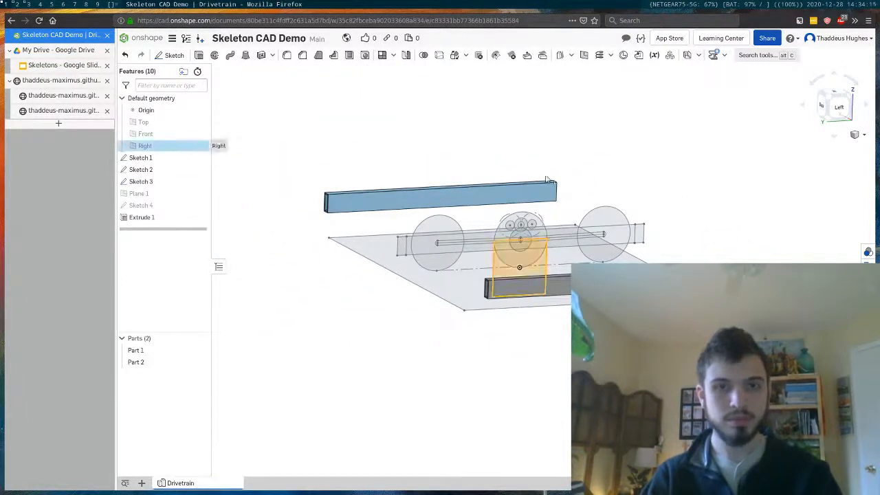
left_click(815, 114)
key("shift+s")
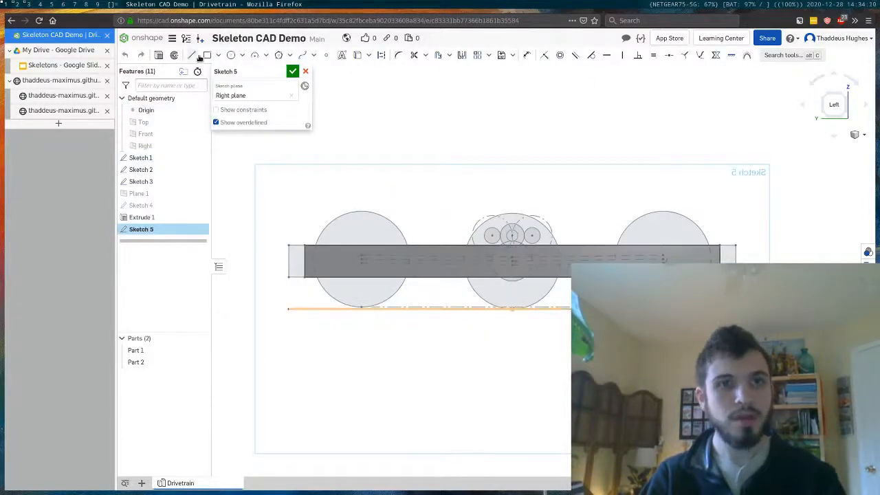
left_click(206, 56)
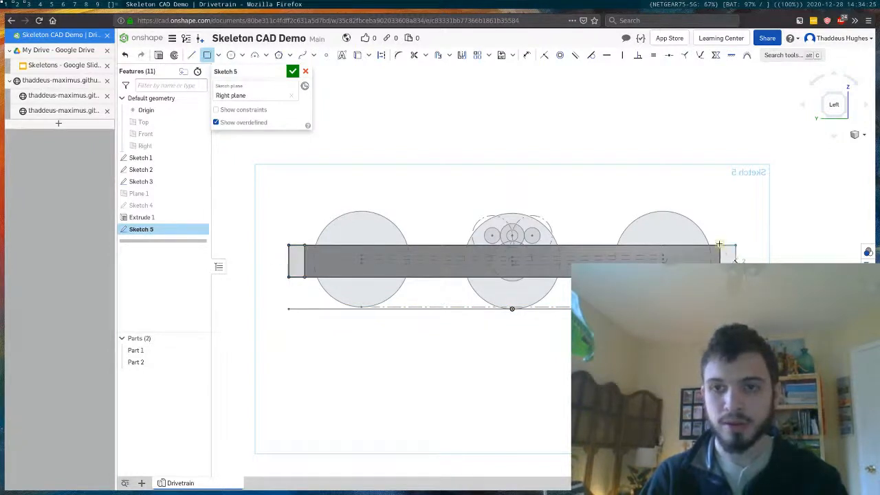
key("Escape")
key("alt+c")
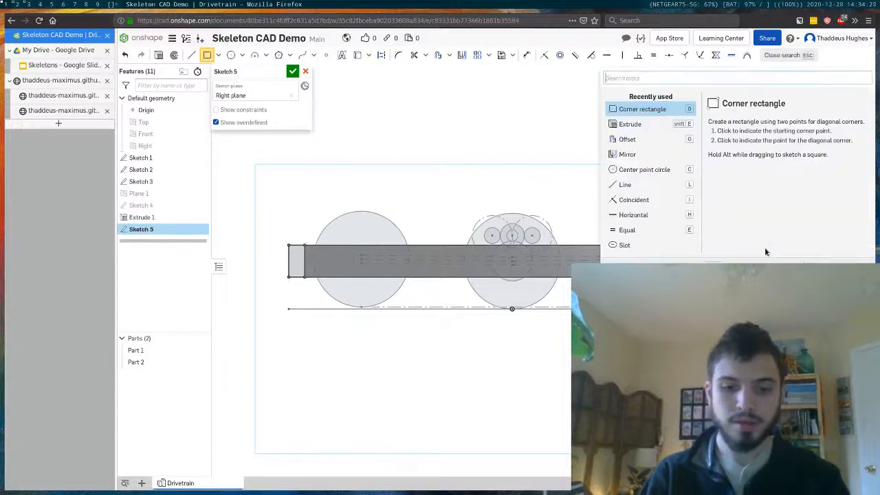
type("off")
key("Return")
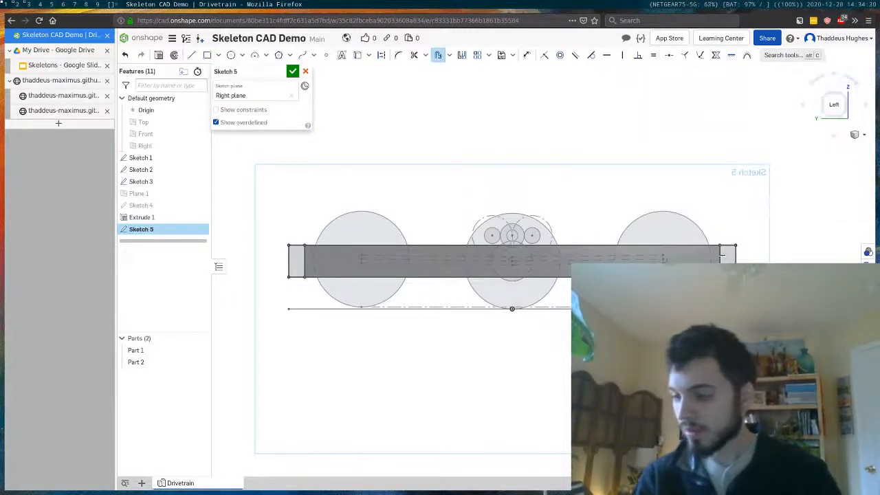
scroll(728, 256, "up", 3)
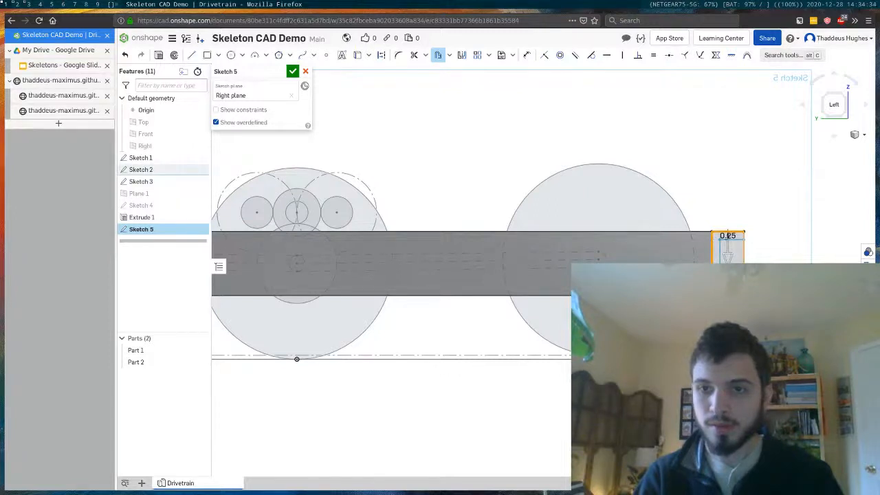
Step: Offset the back end section's outline inward and set the offset distance to 0.125 in
scroll(688, 261, "down", 3)
scroll(375, 178, "up", 3)
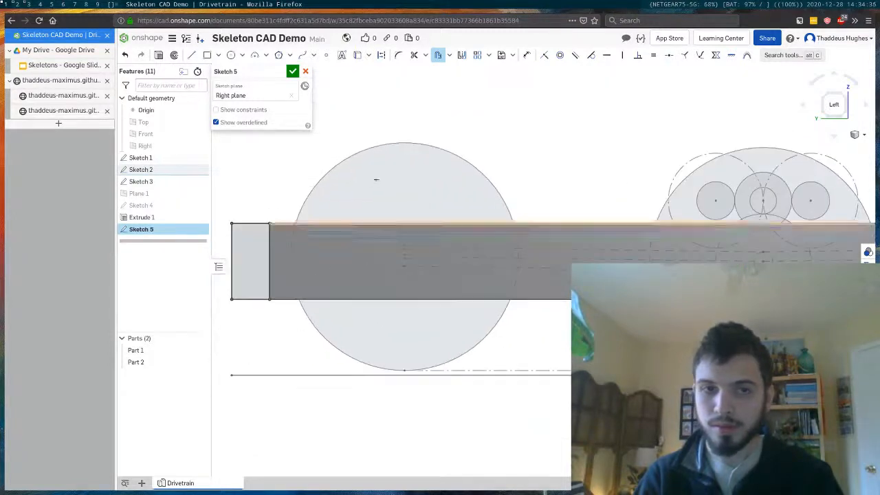
left_click(270, 241)
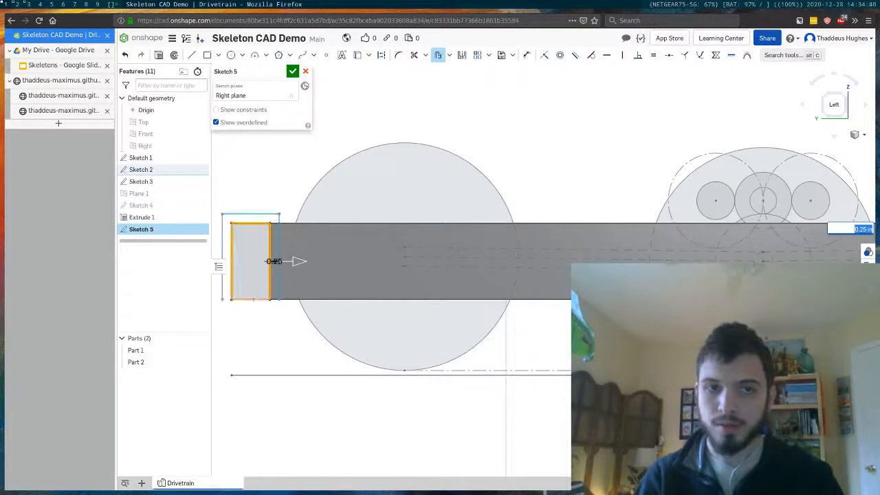
left_click(291, 261)
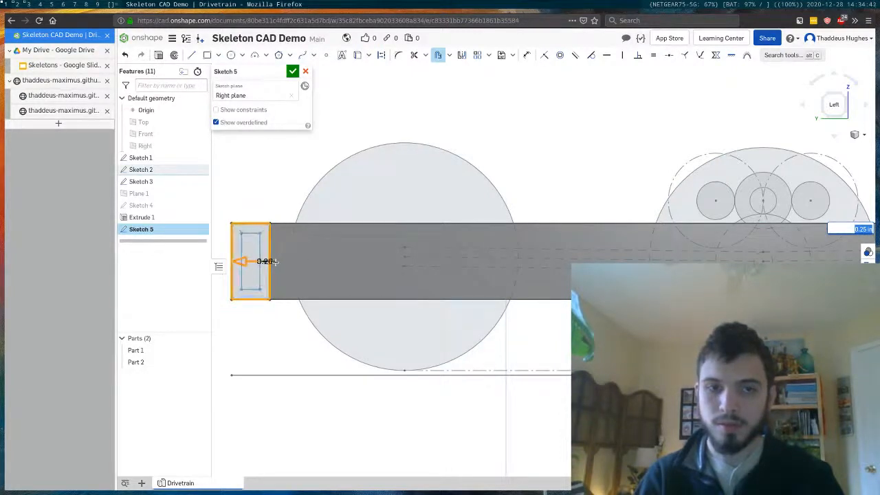
left_click(289, 193)
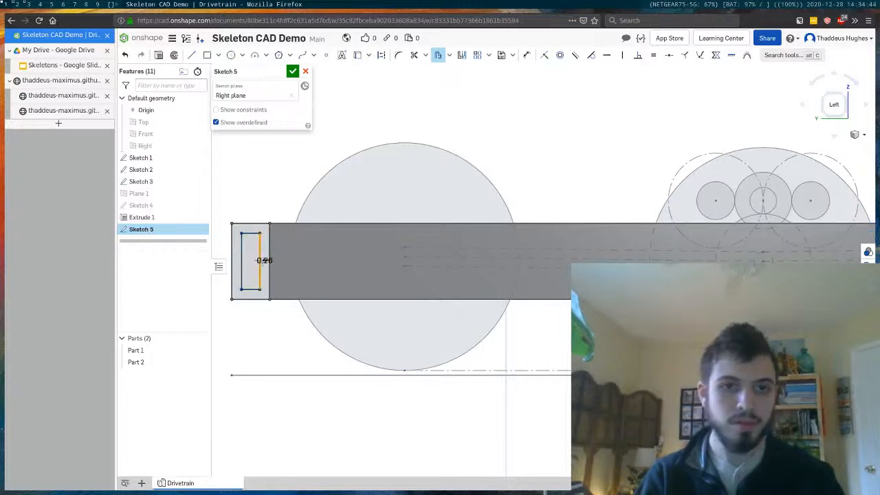
double_click(271, 262)
type("0.125")
key("Return")
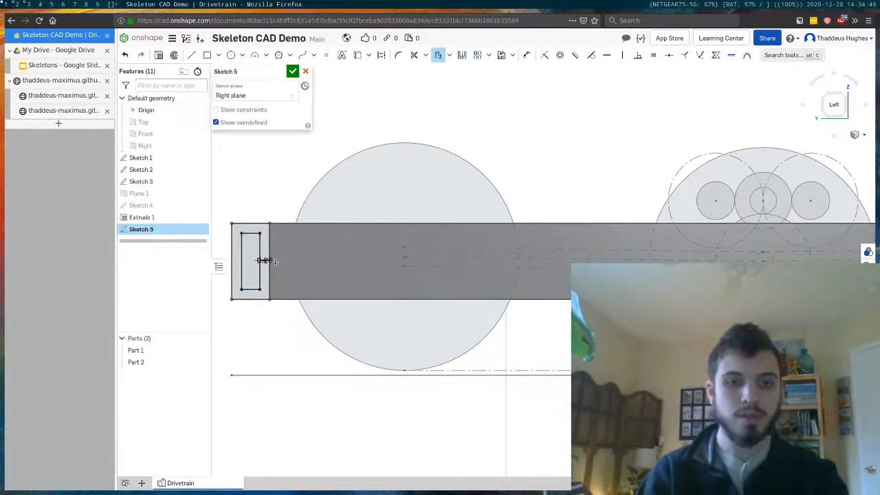
Step: Set the front end section's offset distance to 0.125 in and finish the sketch
scroll(440, 274, "down", 5)
scroll(823, 254, "up", 3)
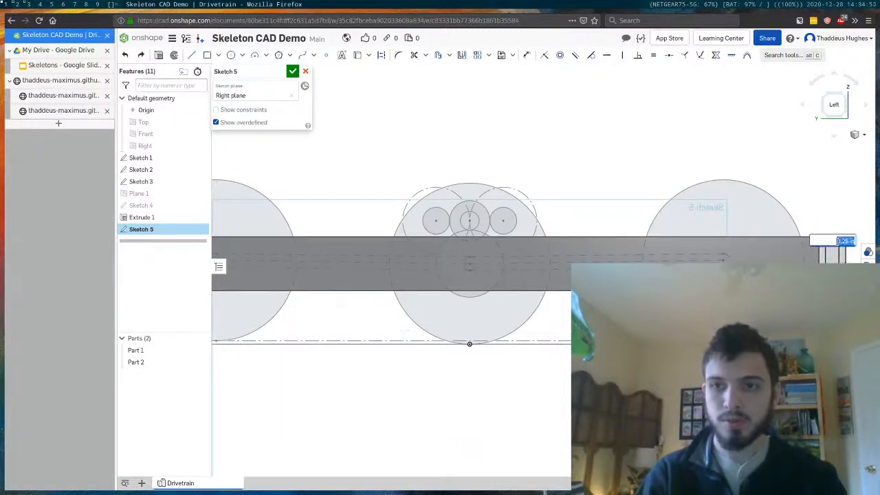
type("0.125")
key("Return")
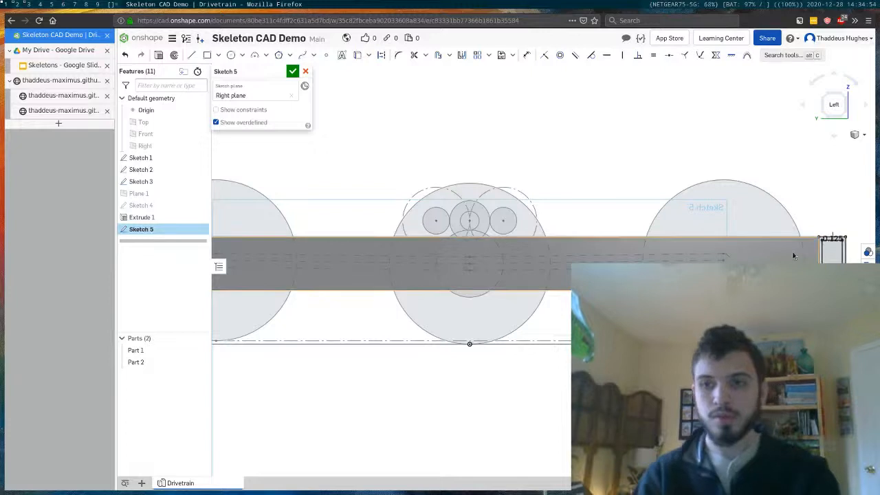
scroll(770, 252, "down", 3)
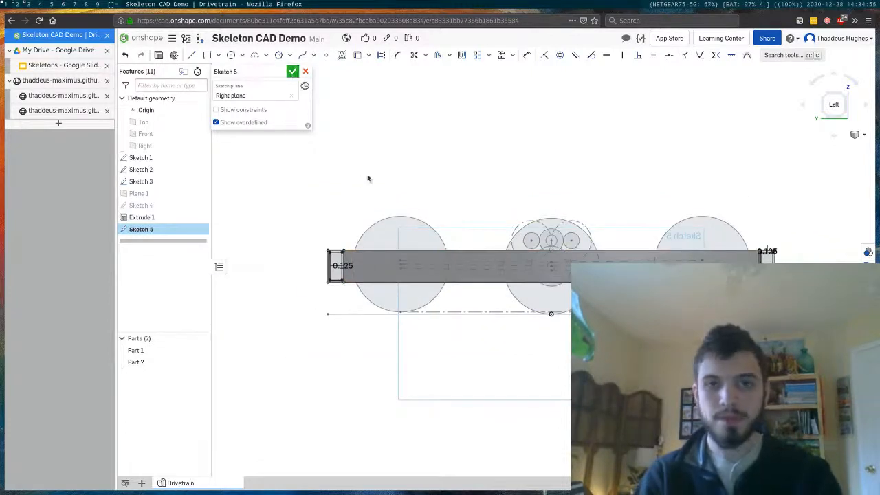
key("Return")
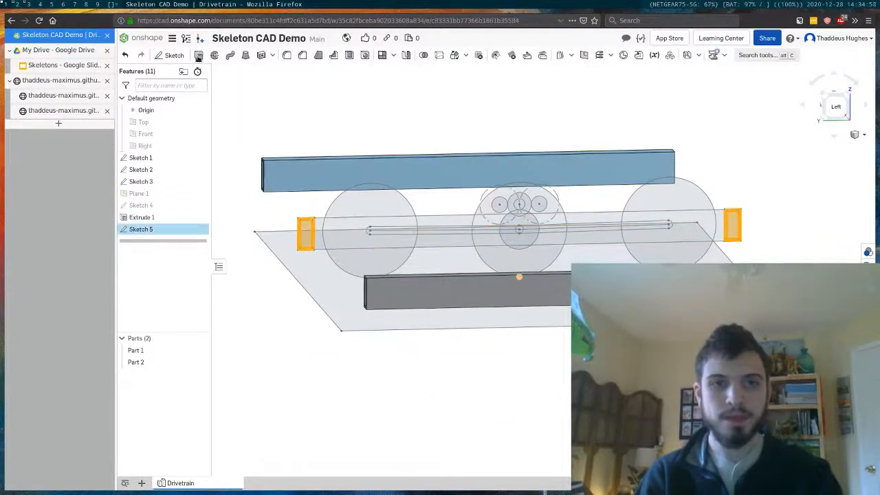
Step: Extrude the Sketch 5 end tube profiles as new parts up to a corner vertex of the Sketch 1 frame outline
key("shift+e")
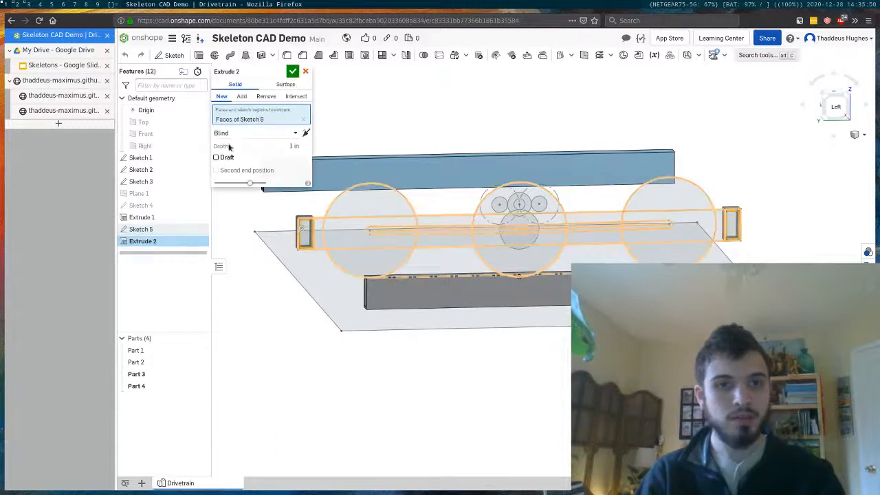
left_click(231, 132)
key("Return")
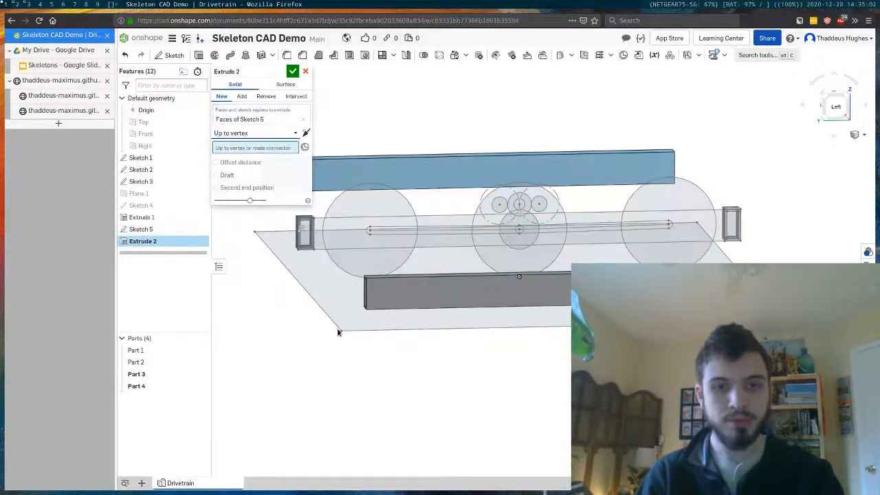
left_click(341, 330)
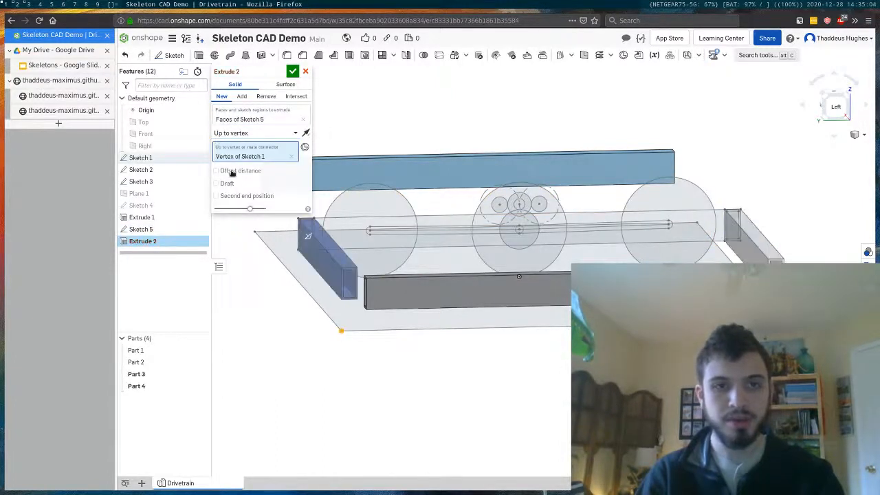
Step: Add a second end position up to the opposite-side corner vertex of Sketch 1 and accept the end tube extrusion
left_click(231, 196)
left_click(237, 208)
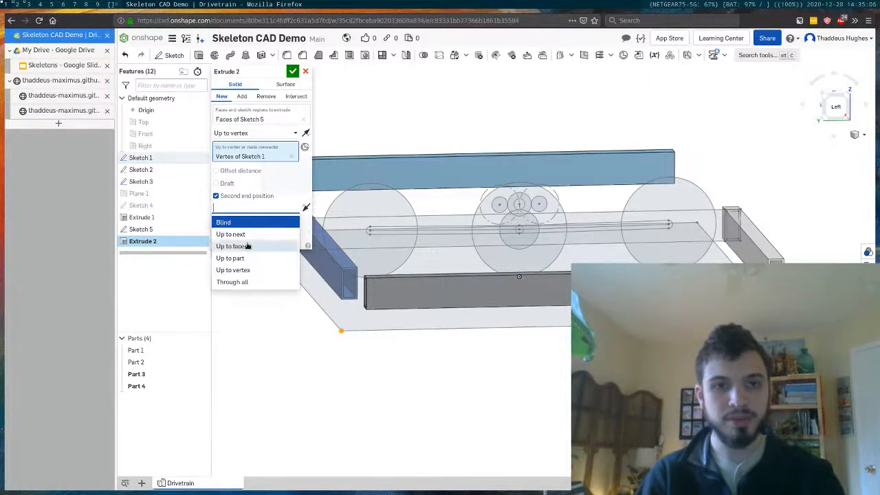
left_click(244, 272)
right_click_drag(496, 338, 497, 362)
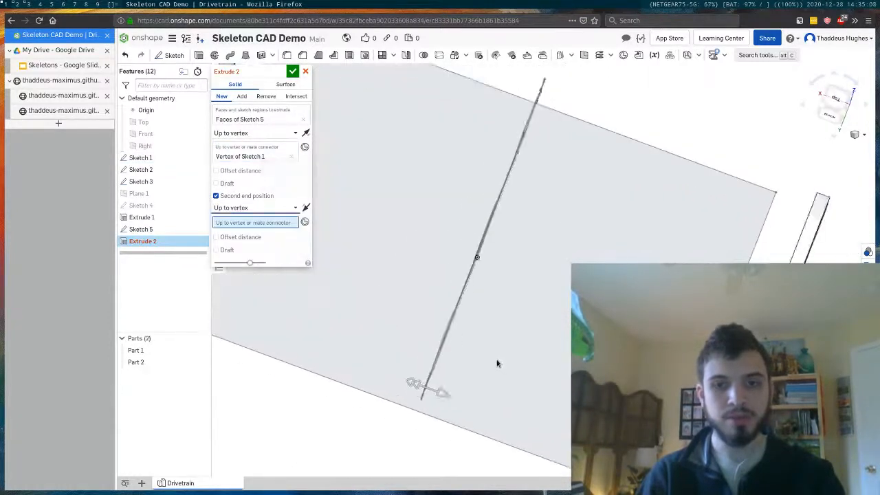
scroll(474, 356, "down", 5)
left_click(344, 345)
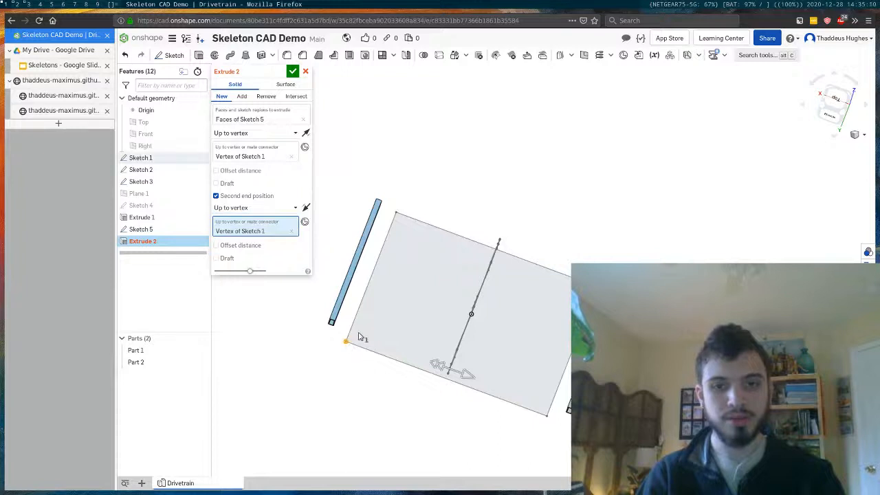
key("Return")
Step: Edit Sketch 4, changing its 3 in dimension so the rail sections lie inside the Sketch 1 frame outline
mouse_move(481, 325)
right_mouse_down()
mouse_move(397, 287)
mouse_move(412, 330)
mouse_move(385, 318)
right_mouse_up()
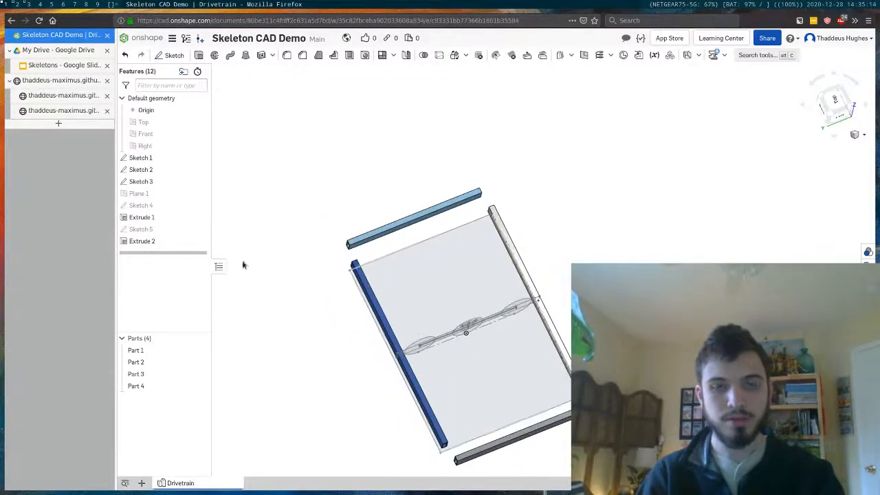
right_click(155, 206)
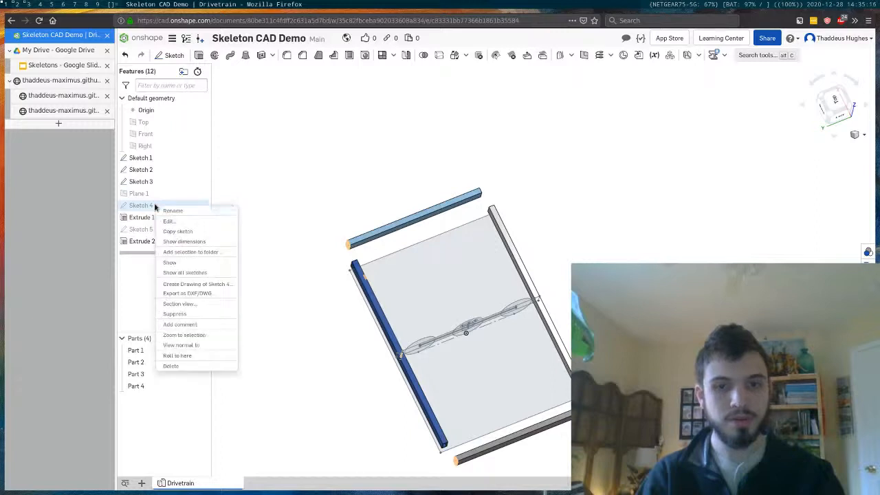
double_click(418, 255)
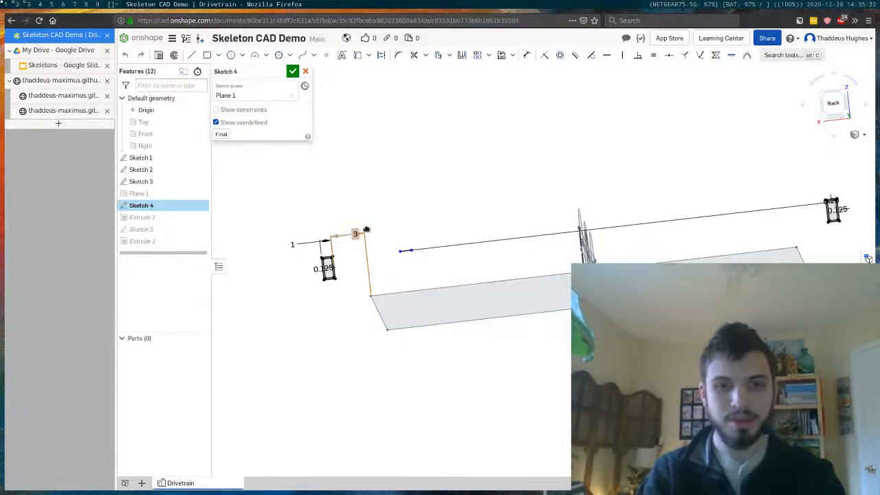
key("Return")
left_click(292, 73)
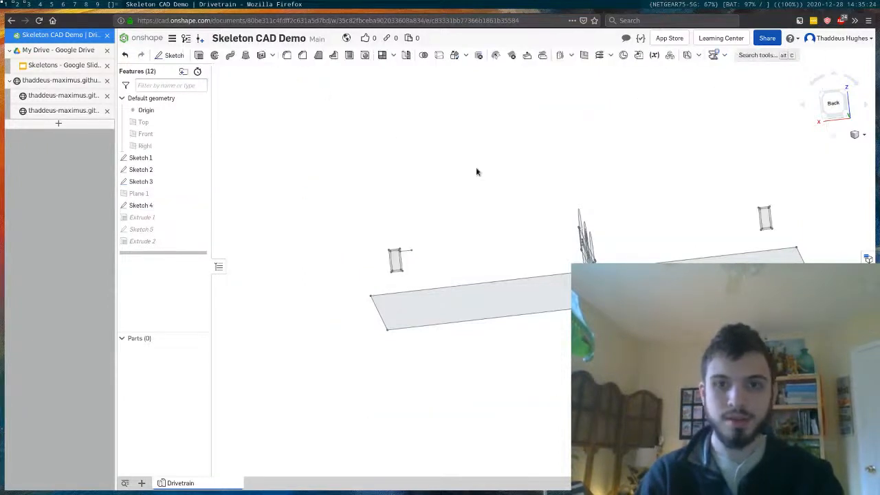
Step: Start a sketch on the side rail's outer face and draw a circle about 2.17 in diameter at the back wheel's axle
scroll(491, 280, "down", 1)
scroll(619, 208, "up", 2)
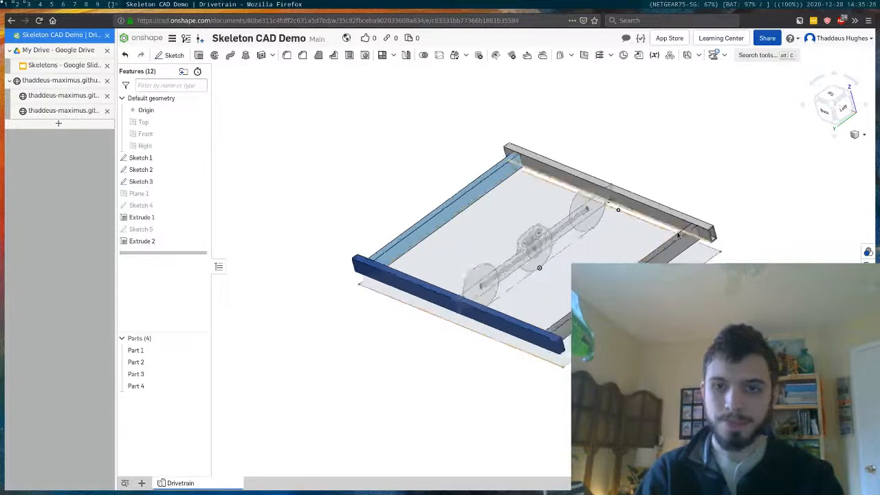
scroll(516, 337, "down", 1)
right_click_drag(515, 337, 481, 313)
right_click_drag(592, 275, 607, 266)
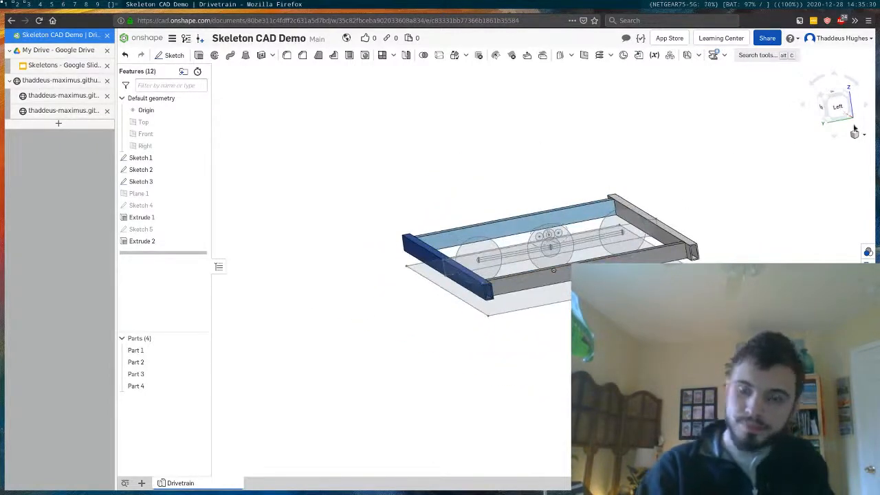
left_click(837, 107)
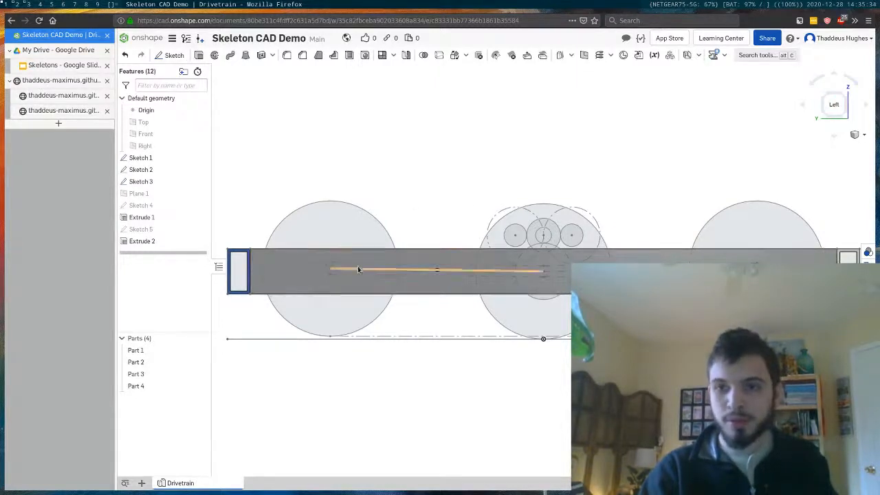
left_click(171, 54)
left_click(428, 254)
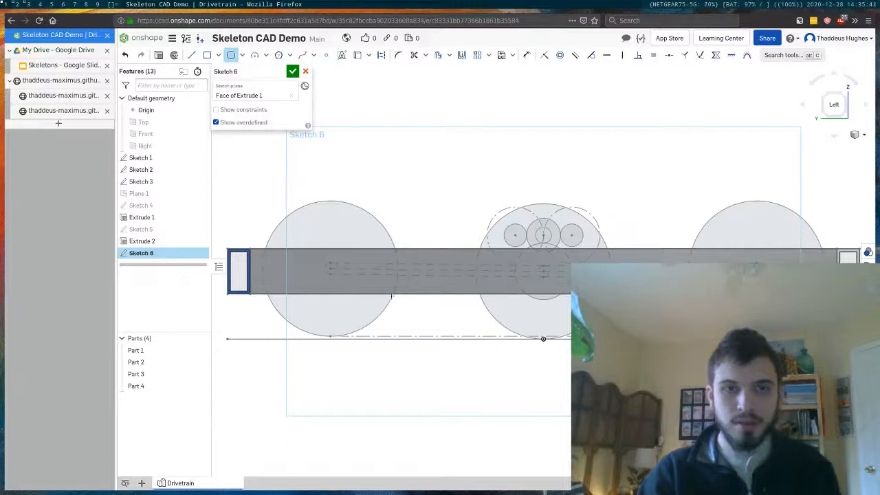
scroll(310, 258, "up", 3)
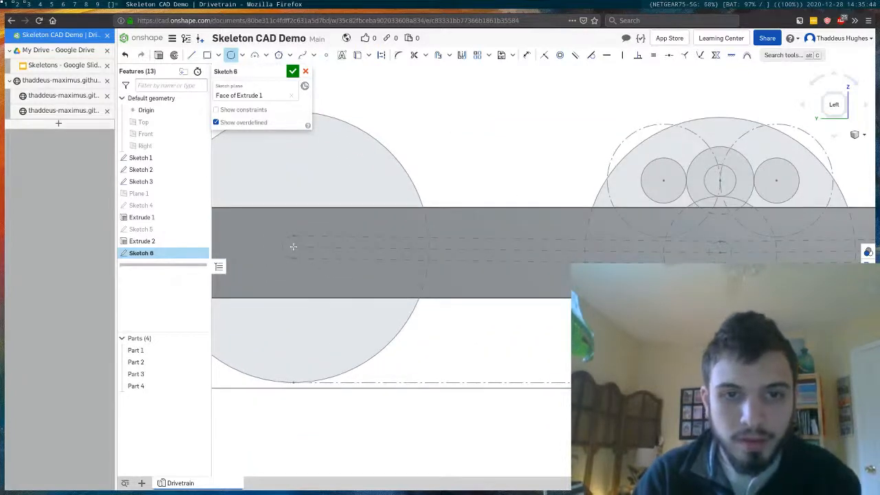
left_click(334, 219)
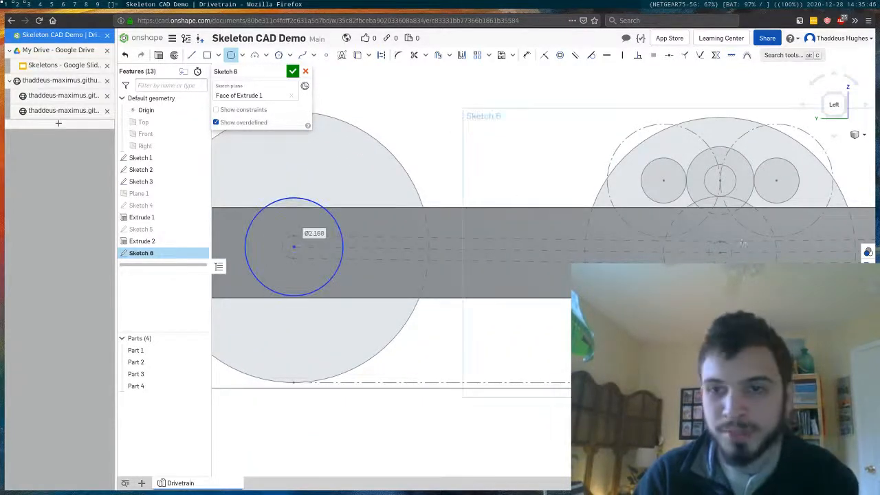
Step: Draw a circle about 1.41 in diameter at the middle wheel's axle and another circle near the front wheel's axle
left_click(721, 247)
left_click(752, 243)
scroll(744, 244, "down", 5)
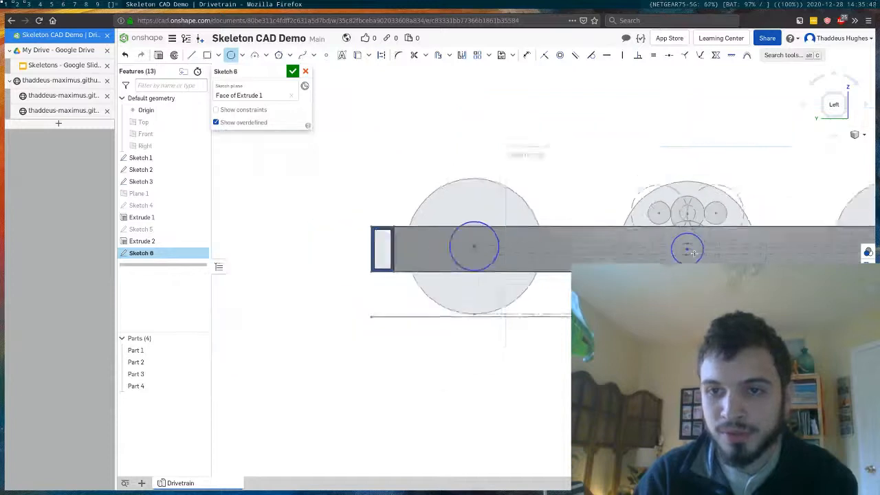
scroll(781, 242, "up", 3)
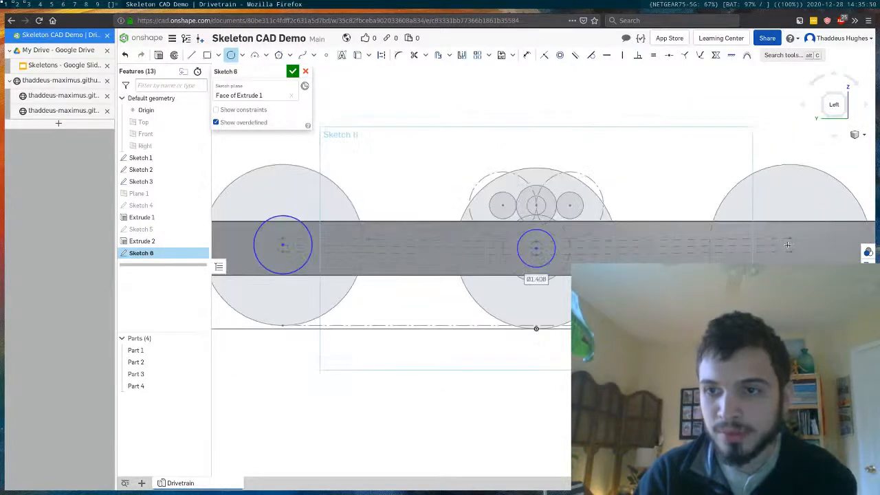
left_click(788, 245)
left_click(770, 245)
Step: Make the front circle's centre coincident with the front wheel's axle centre
scroll(786, 246, "up", 4)
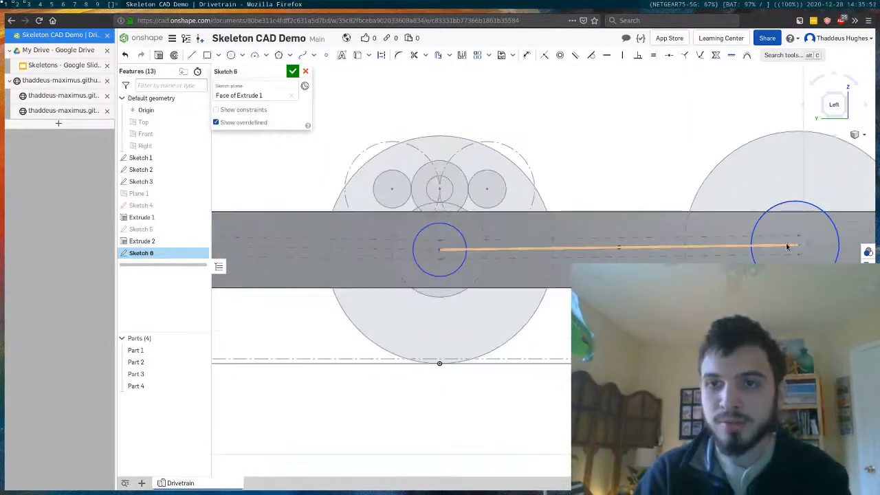
key("i")
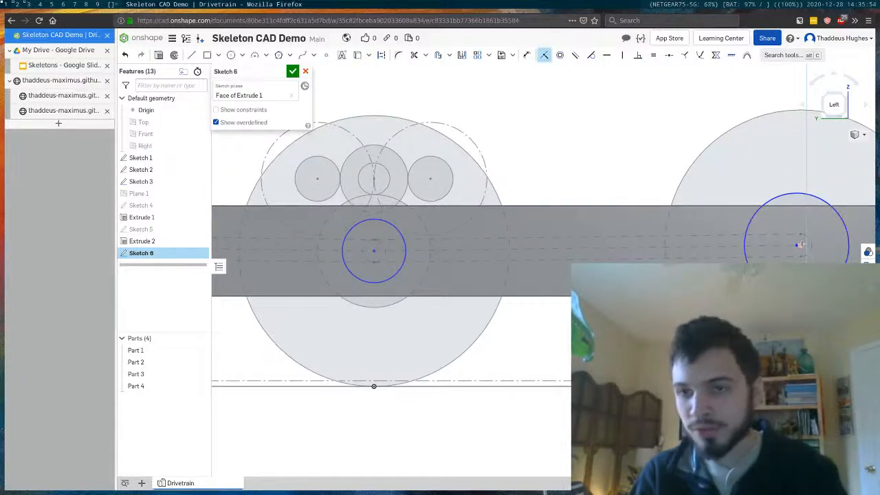
left_click(797, 245)
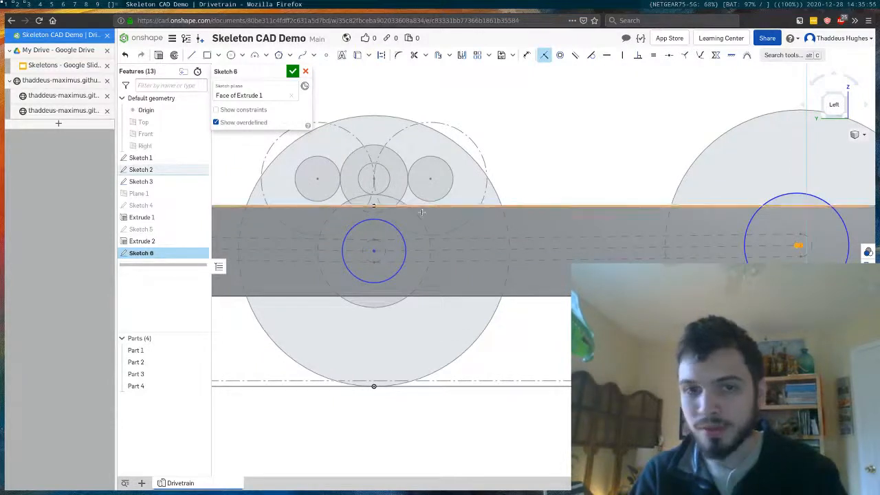
left_click(374, 251)
key("Escape")
Step: Enlarge and move the middle circle to test its freedom, and make its centre coincident with the middle wheel's axle centre
left_click(386, 280)
left_click_drag(423, 264, 487, 307)
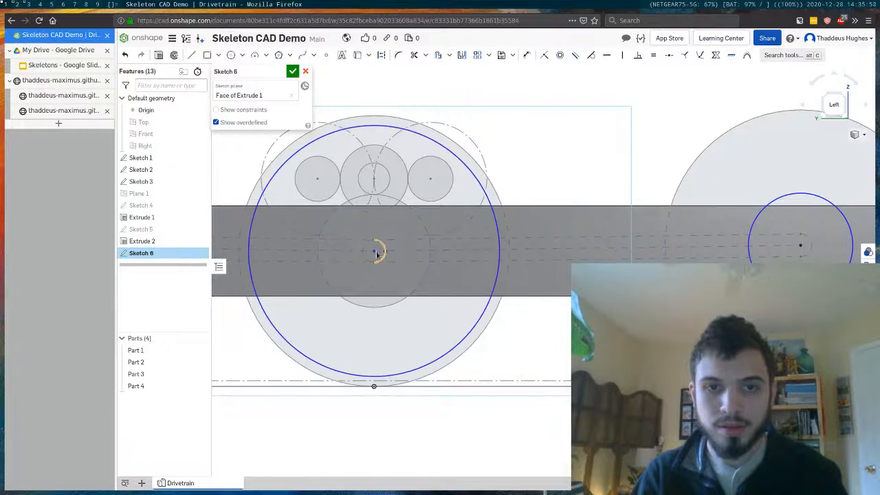
mouse_move(403, 269)
left_mouse_down()
mouse_move(408, 303)
mouse_move(389, 279)
left_mouse_up()
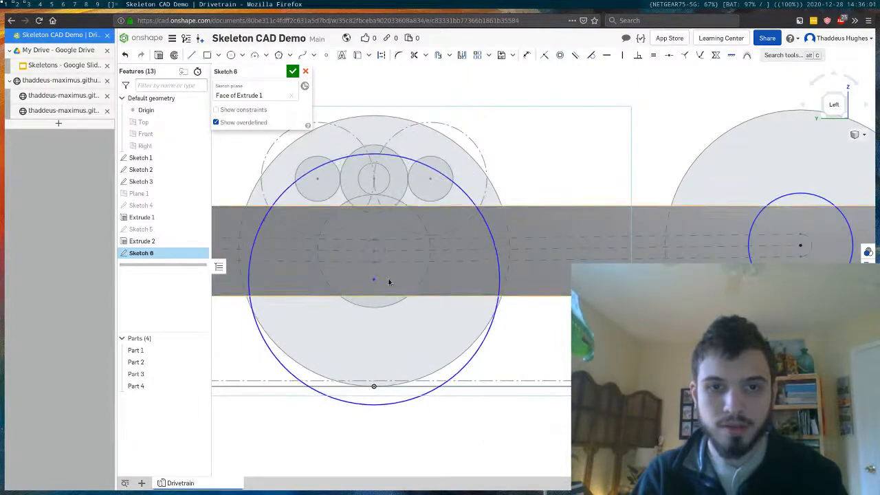
key("i")
left_click(374, 251)
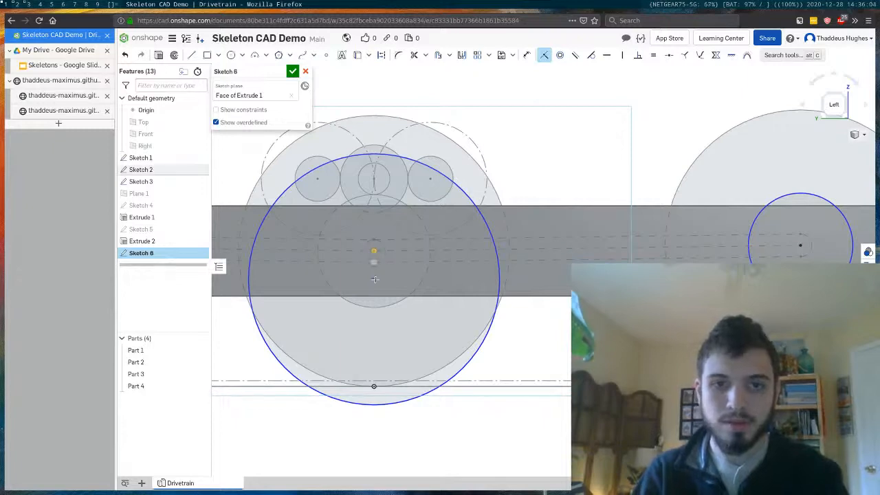
Step: Test the back circle by moving it off its axle, and place its centre back on the back wheel's axle centre
scroll(456, 295, "down", 6)
scroll(281, 273, "up", 4)
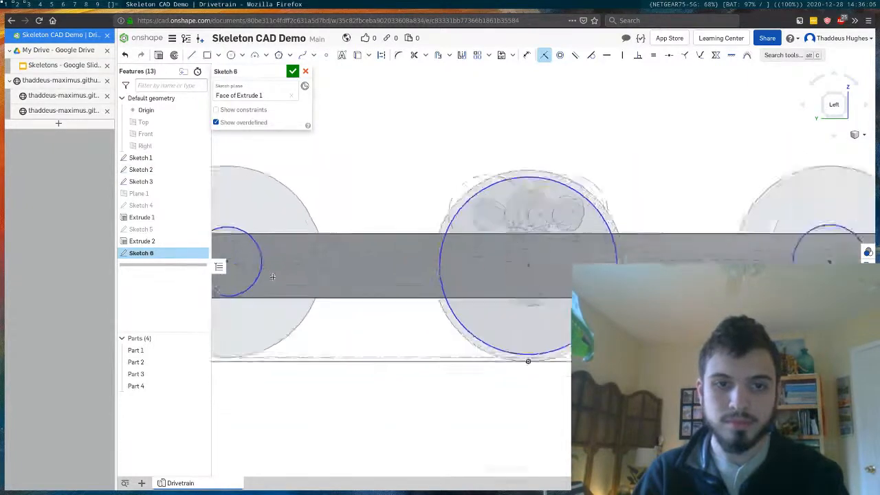
scroll(376, 274, "down", 1)
scroll(261, 251, "up", 4)
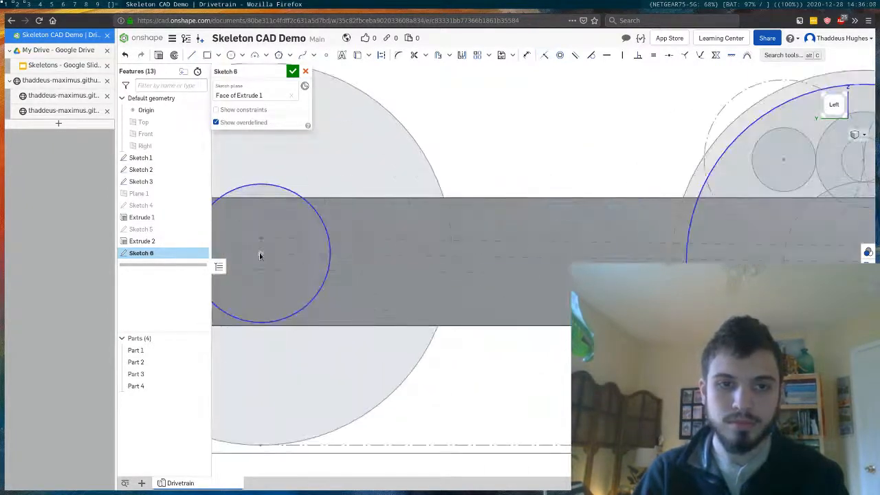
mouse_move(262, 256)
left_mouse_down()
mouse_move(306, 299)
mouse_move(398, 364)
left_mouse_up()
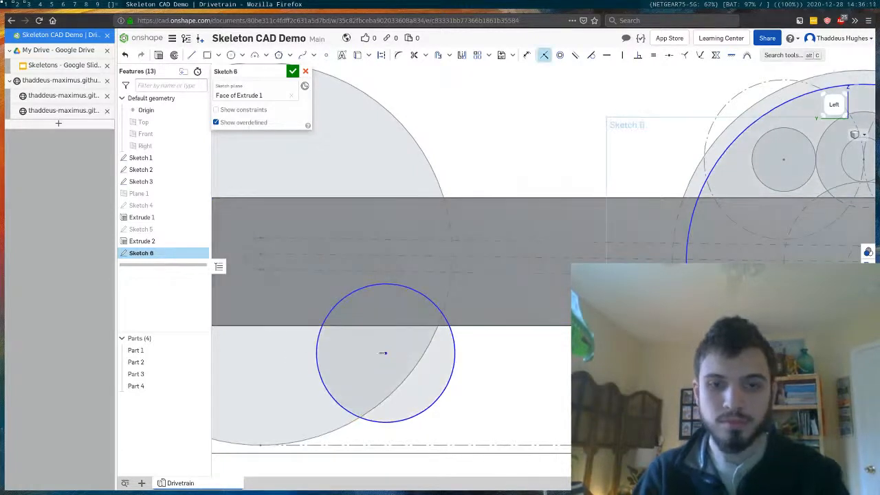
key("ctrl+z")
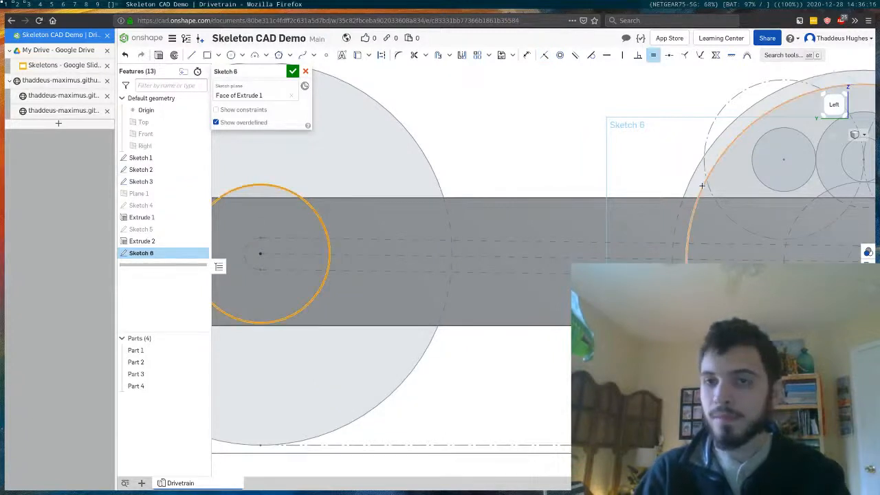
Step: Apply equal constraints so the back, middle and front axle circles share one diameter
scroll(478, 176, "down", 1)
scroll(478, 176, "down", 3)
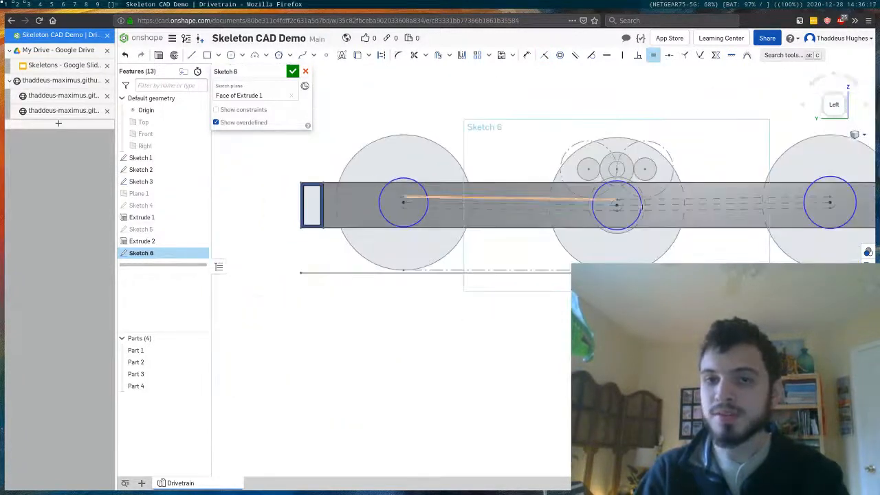
left_click(641, 198)
left_click(808, 187)
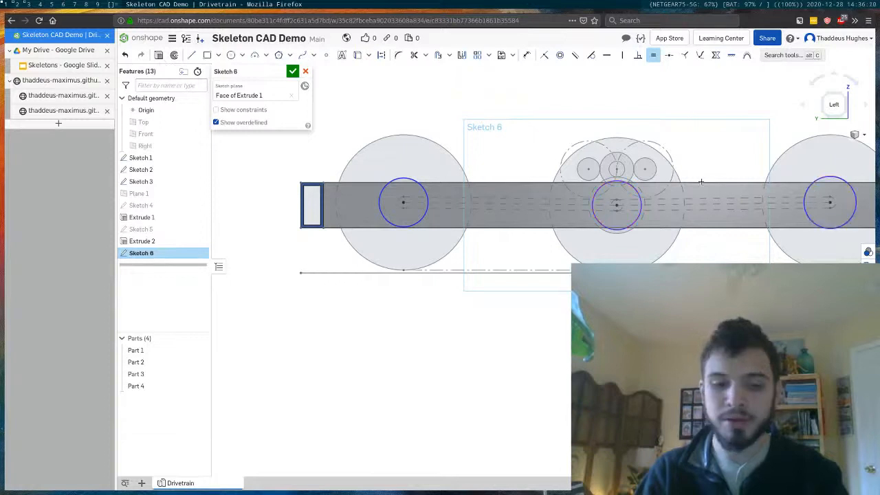
Step: Dimension the back axle circle's diameter as 1.125 in and accept the sketch
key("d")
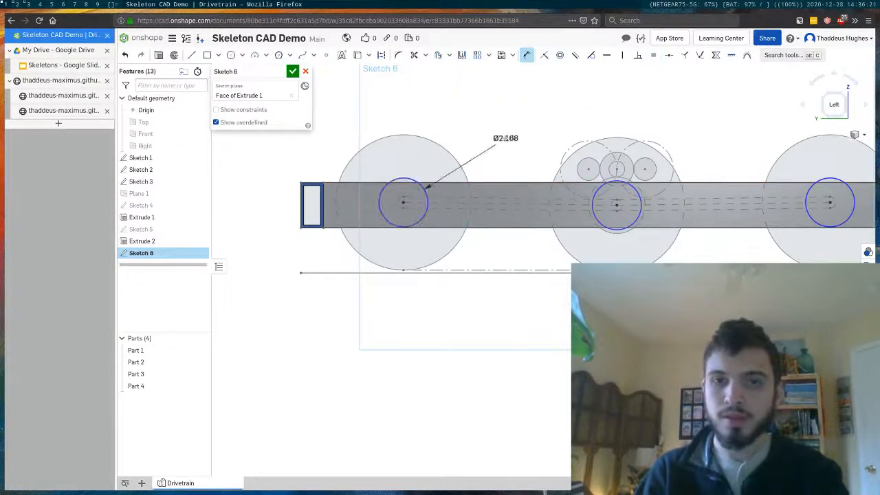
key("BackSpace")
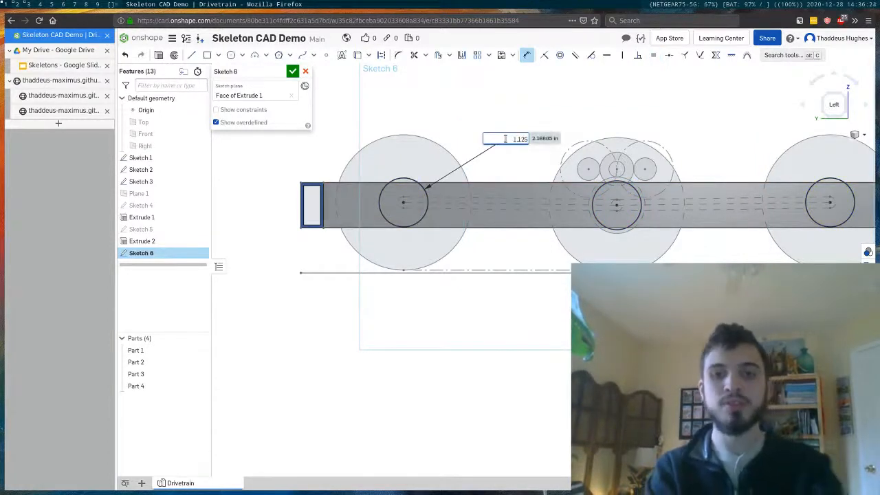
key("Return")
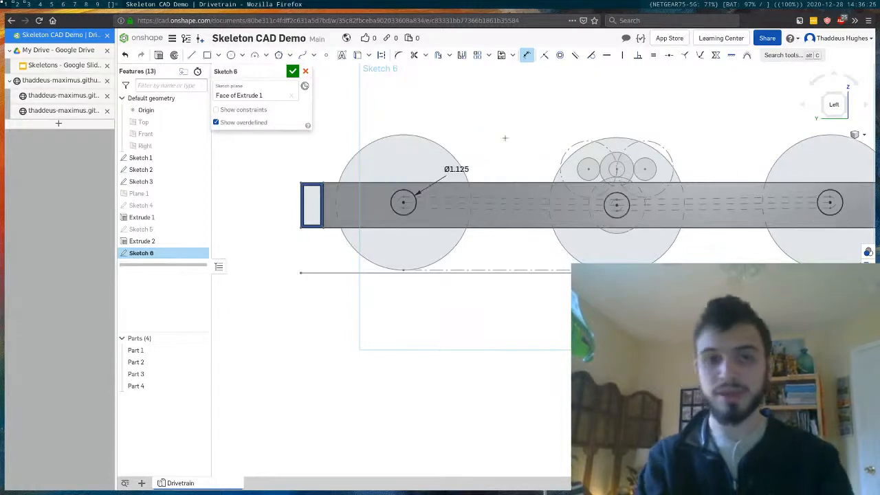
key("Escape")
scroll(648, 206, "down", 1)
scroll(698, 184, "up", 2)
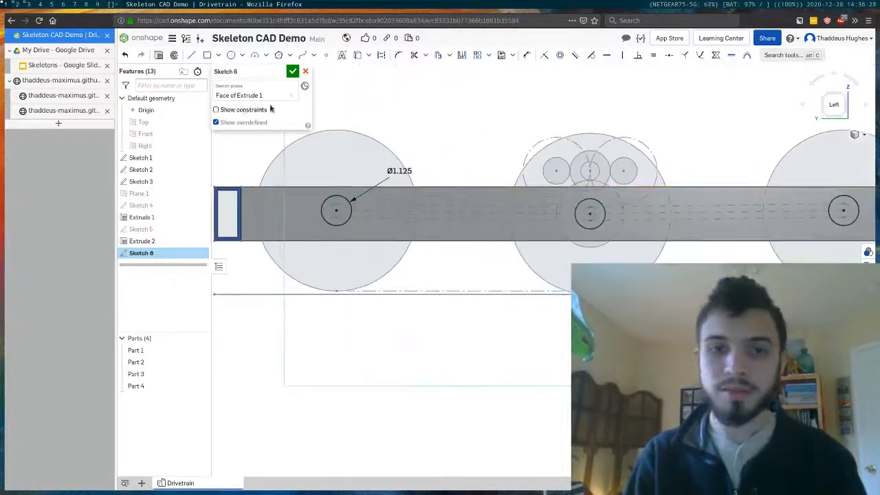
left_click(293, 72)
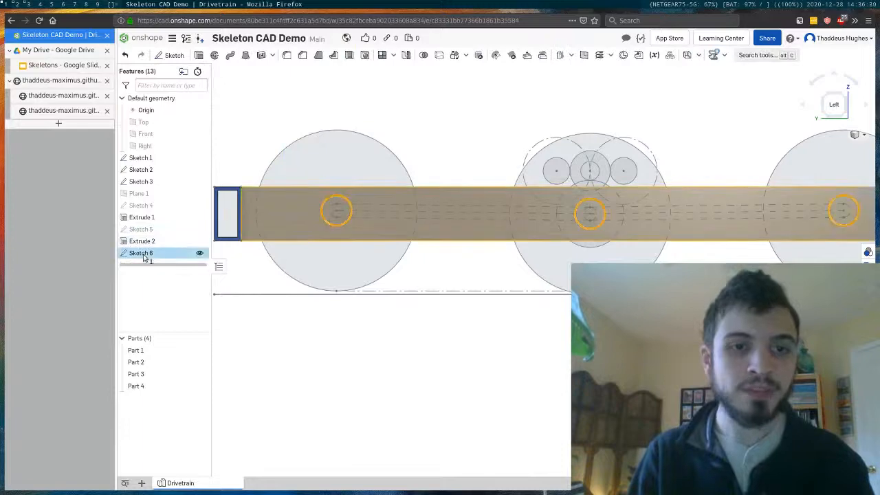
Step: Extrude the axle circles as a Remove cut, Through all with Merge with all, so both side rails get holes
right_click_drag(421, 248, 462, 281)
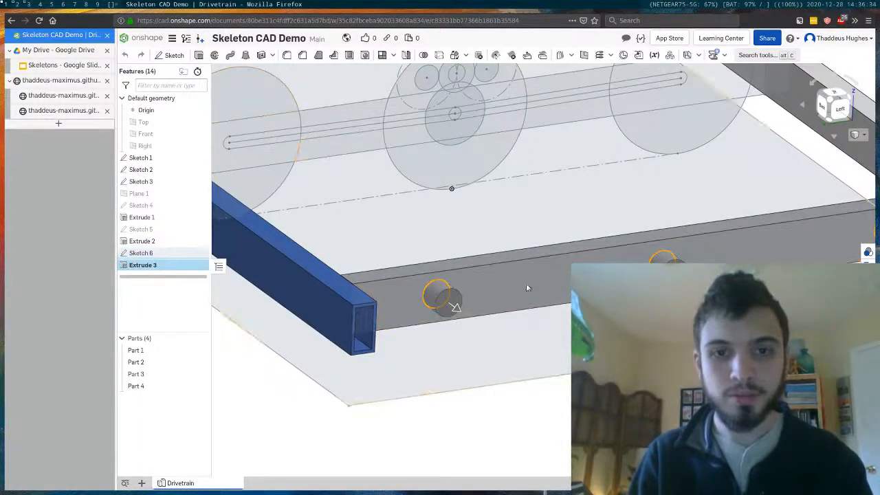
scroll(526, 286, "down", 3)
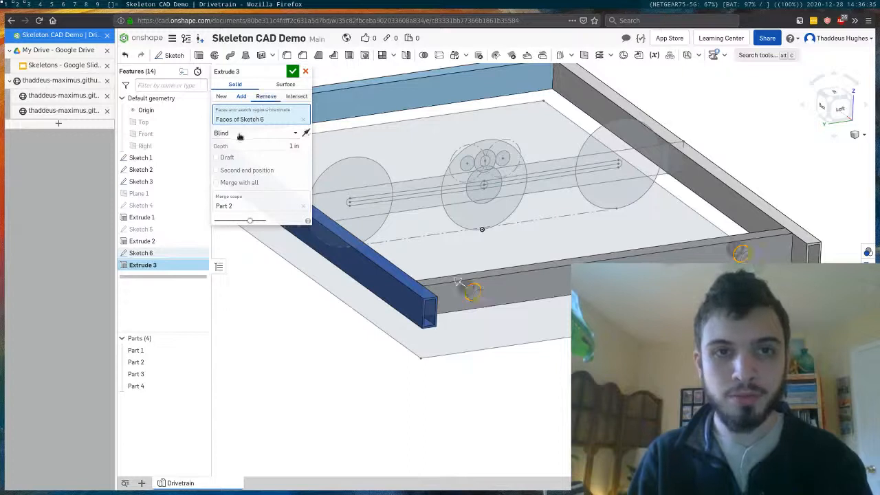
left_click(238, 132)
left_click(236, 218)
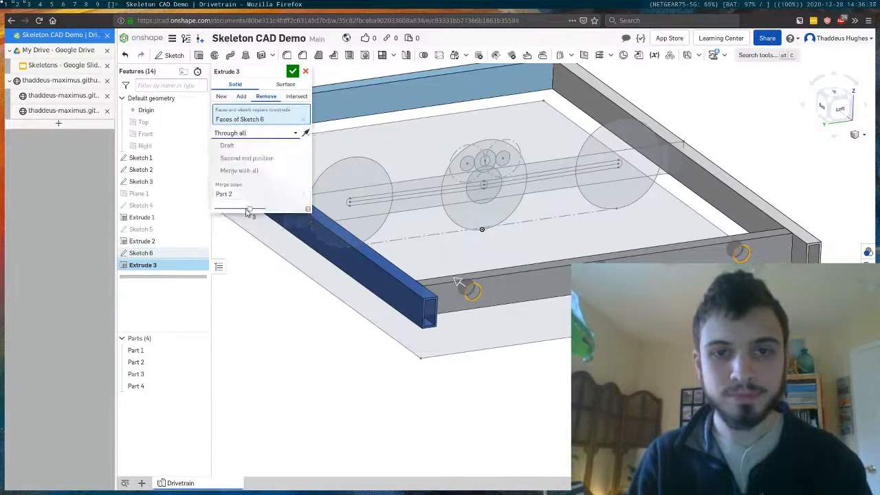
scroll(473, 257, "down", 3)
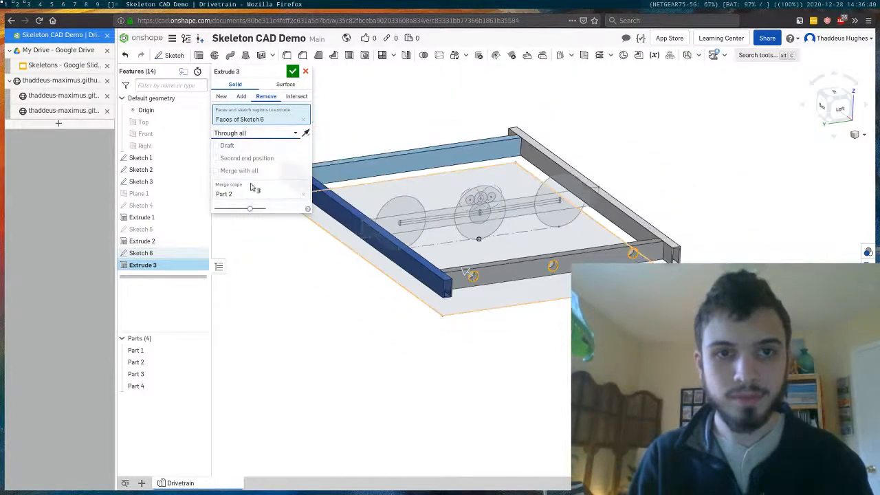
left_click(216, 170)
left_click(294, 72)
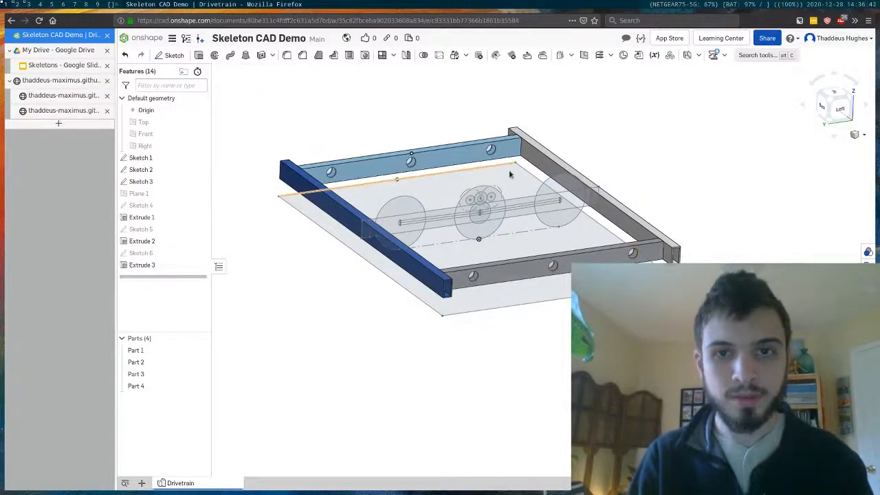
Step: Examine the axle holes in both side rails from the left view and at an angle
left_click(839, 108)
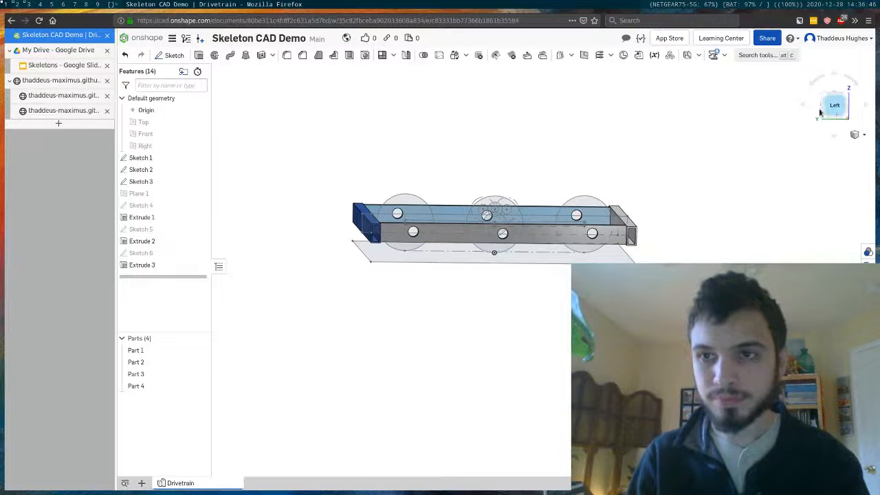
scroll(501, 163, "up", 3)
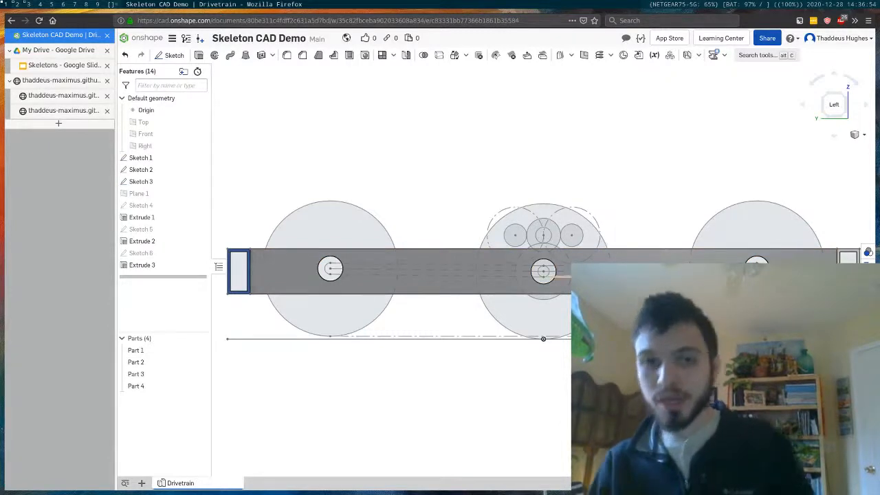
scroll(519, 253, "down", 3)
right_click_drag(434, 233, 449, 254)
scroll(449, 255, "down", 3)
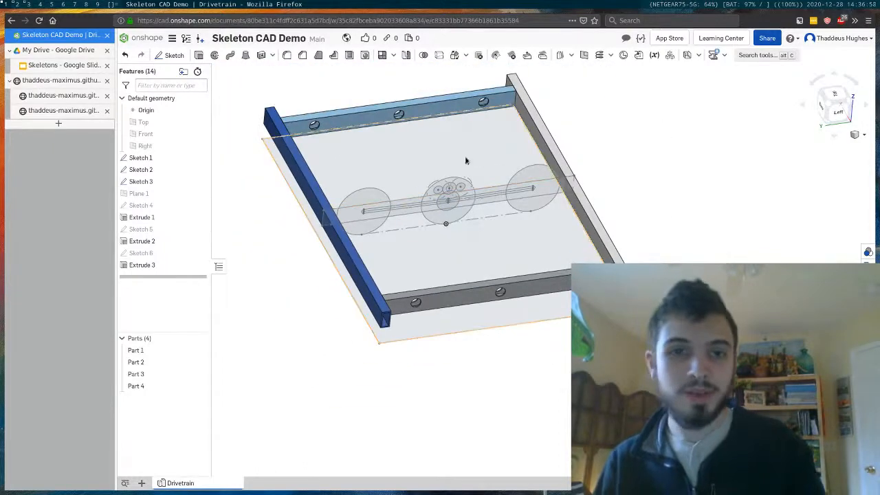
scroll(474, 158, "up", 3)
left_click(840, 118)
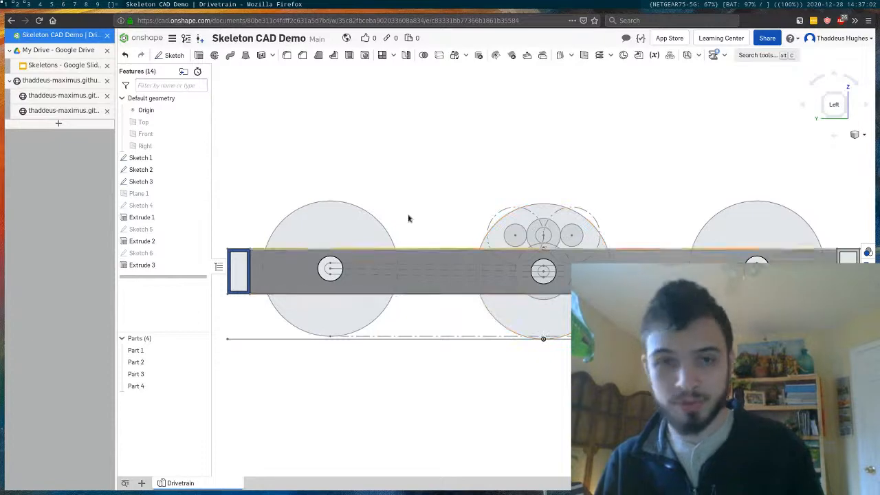
Step: Start a new sketch on the inner face of the grey side rail
mouse_move(496, 270)
right_mouse_down()
mouse_move(527, 293)
mouse_move(507, 258)
right_mouse_up()
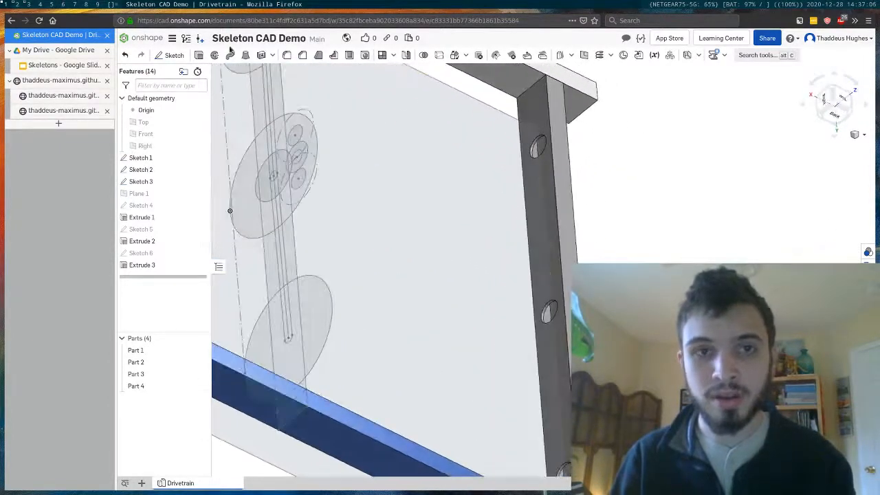
left_click(172, 55)
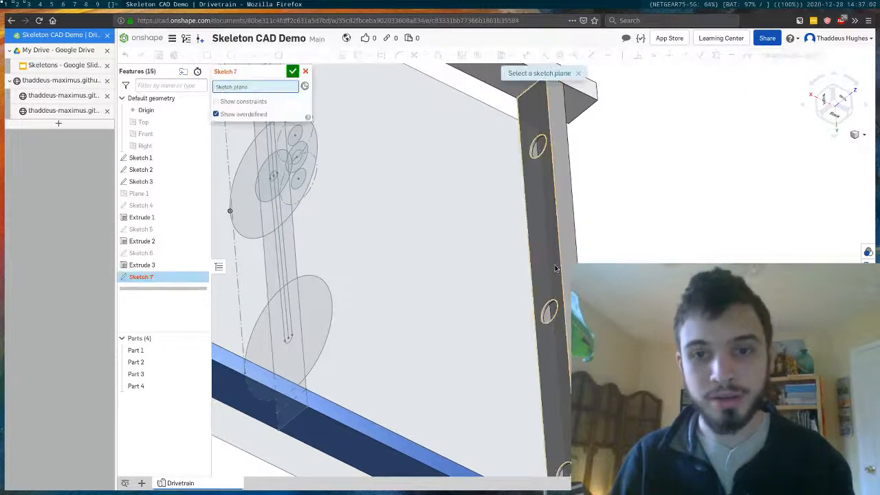
left_click(551, 248)
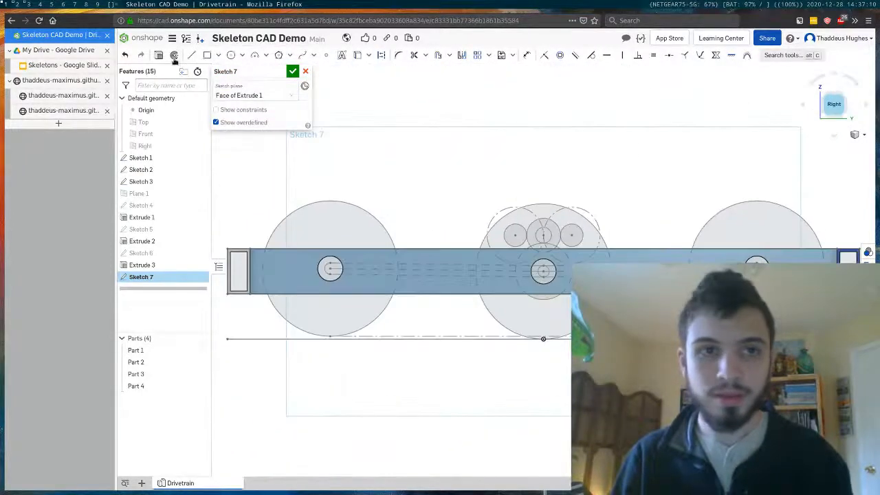
Step: Draw a circle around the middle wheel's axle hole and another at the centre of the gear above it
left_click(231, 55)
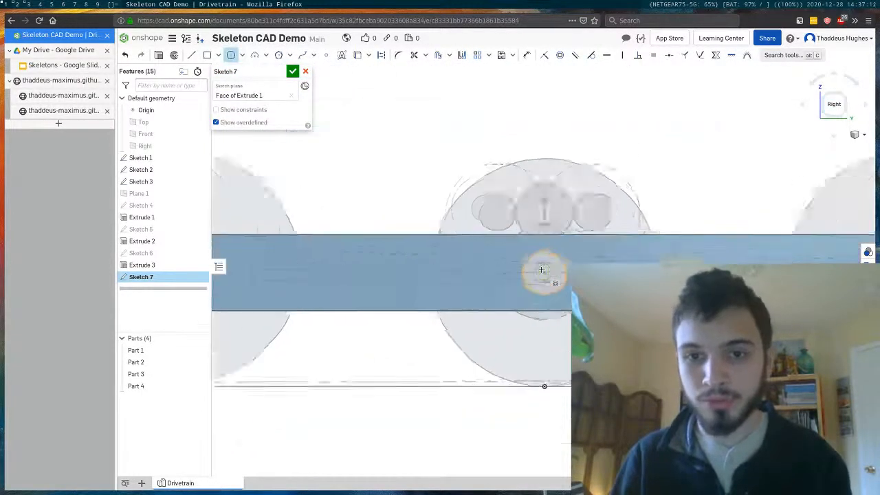
scroll(544, 272, "up", 3)
left_click(545, 273)
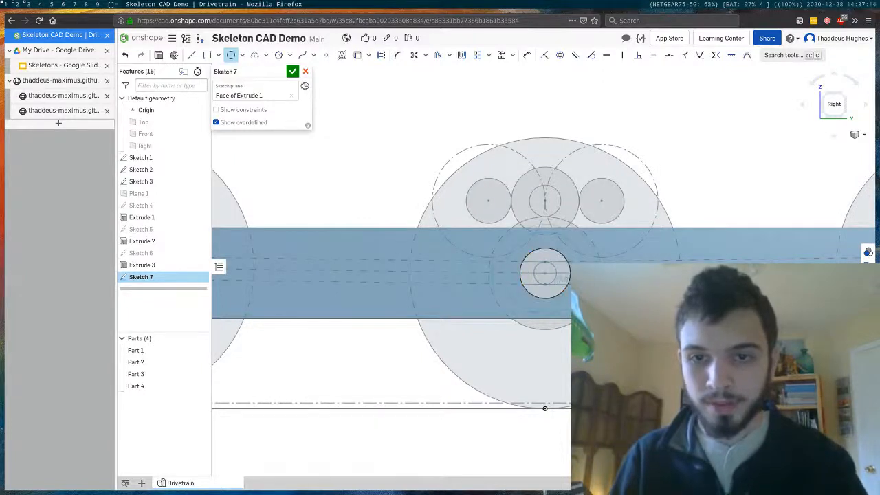
left_click(558, 237)
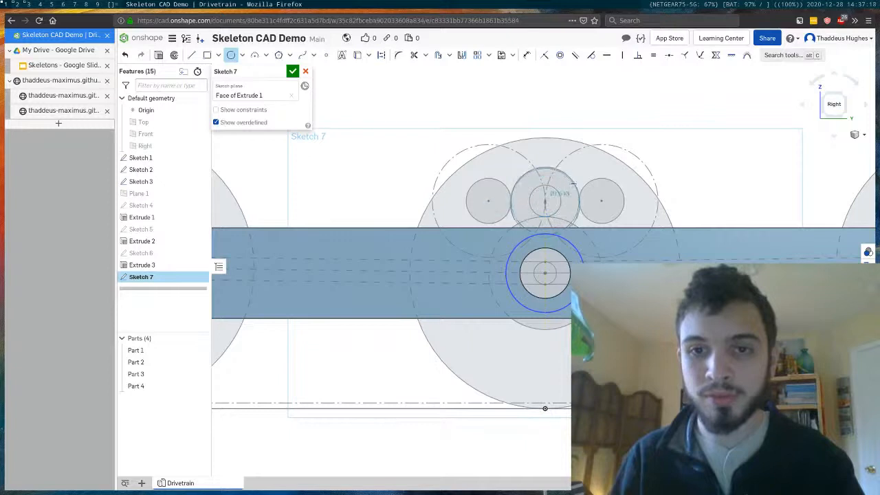
left_click(569, 186)
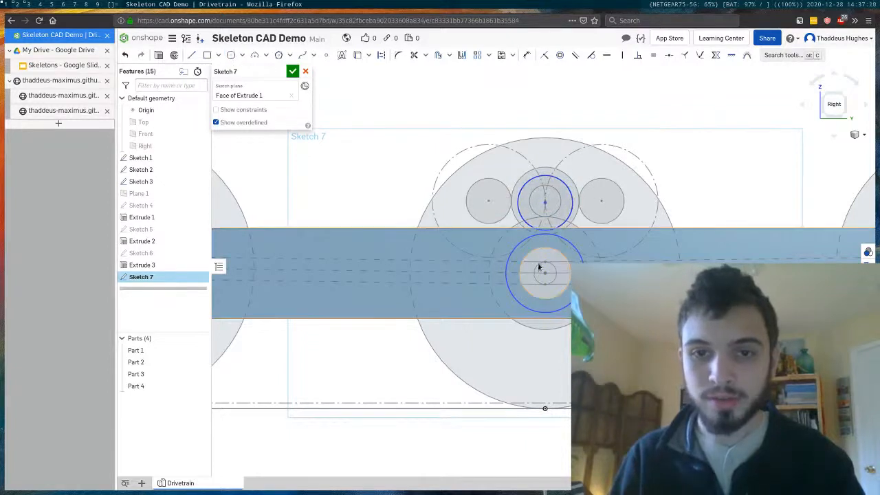
Step: Redraw circles over the middle axle hole and the gear above it, and make their centres coincident with the axle and gear centres
scroll(551, 281, "up", 5)
left_click(552, 282)
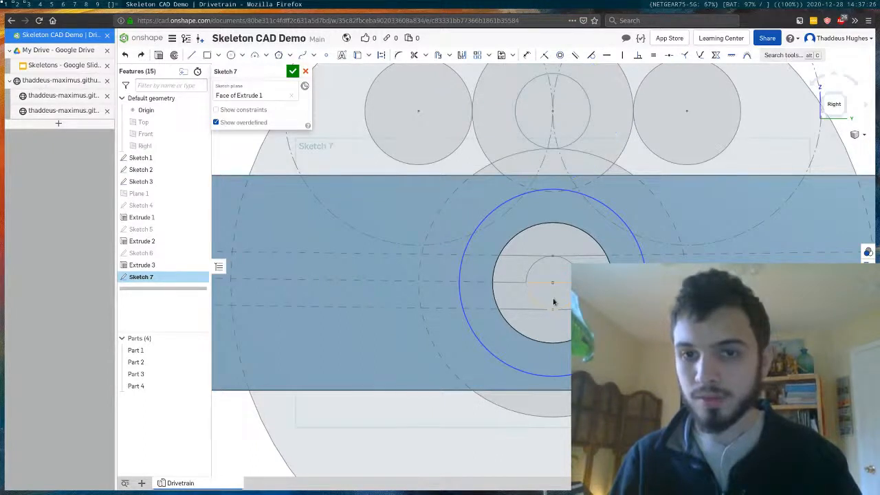
key("c")
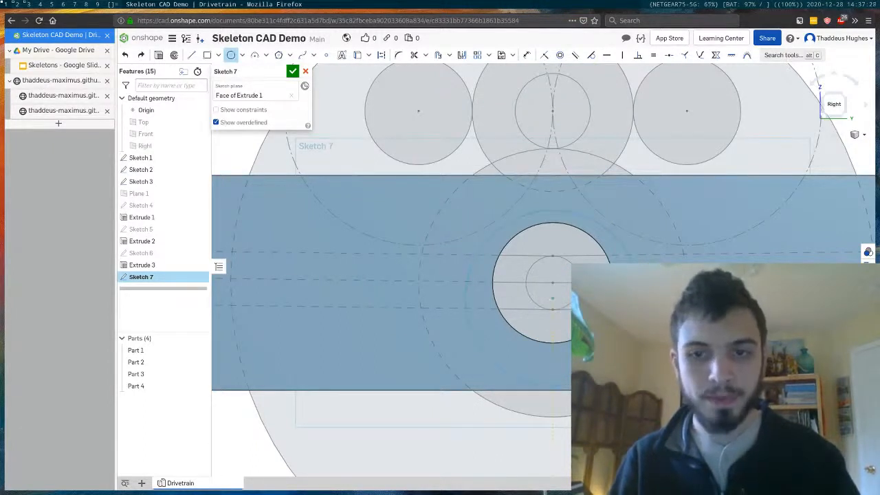
left_click(637, 313)
left_click(616, 131)
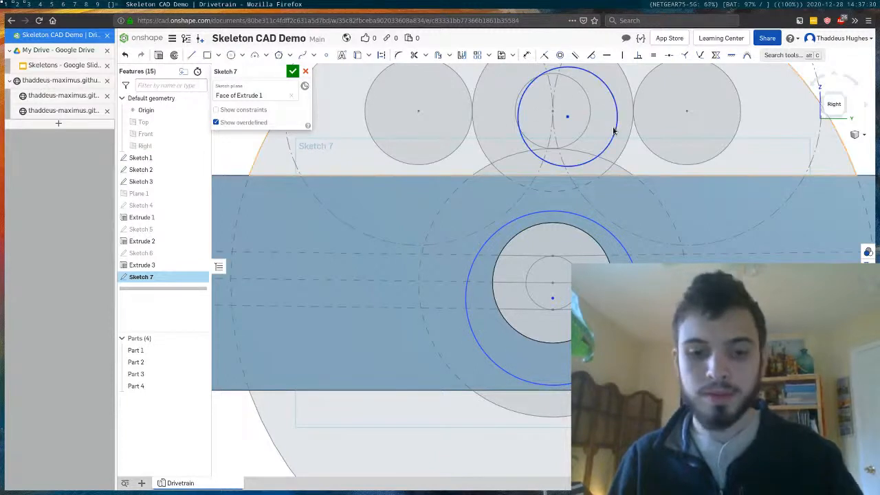
key("i")
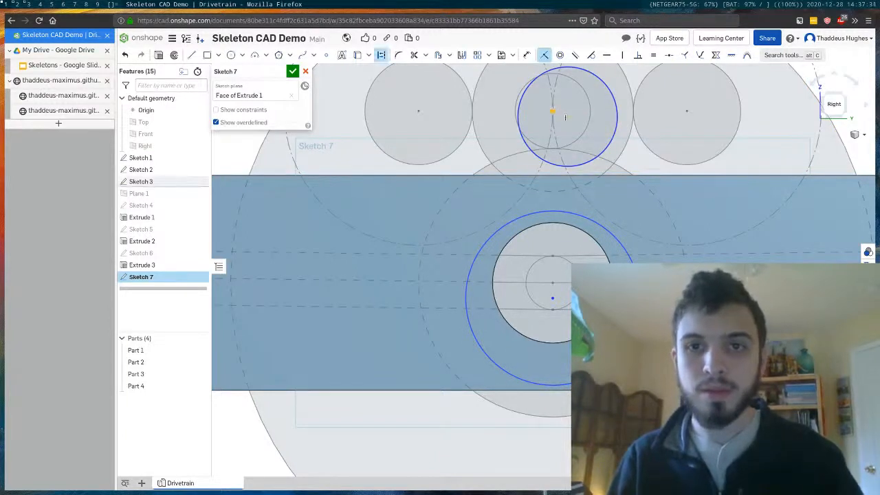
left_click(553, 298)
scroll(527, 232, "down", 3)
scroll(527, 233, "down", 1)
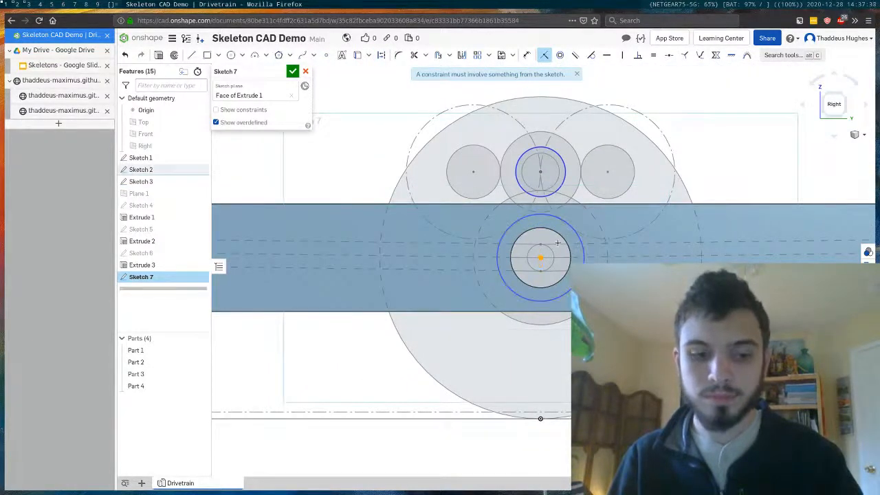
Step: Dimension the lower circle's diameter to match the axle hole, and set the upper gear circle's diameter to 1.125 in
key("d")
left_click(583, 250)
left_click(613, 292)
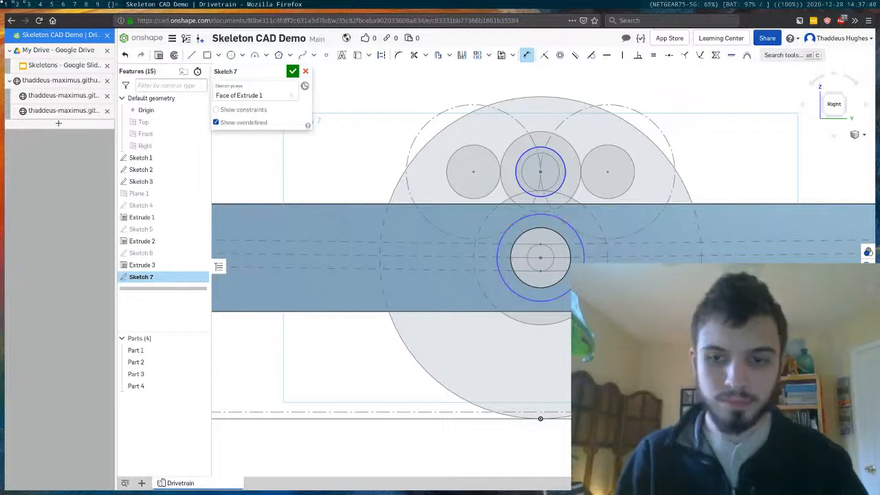
key("Return")
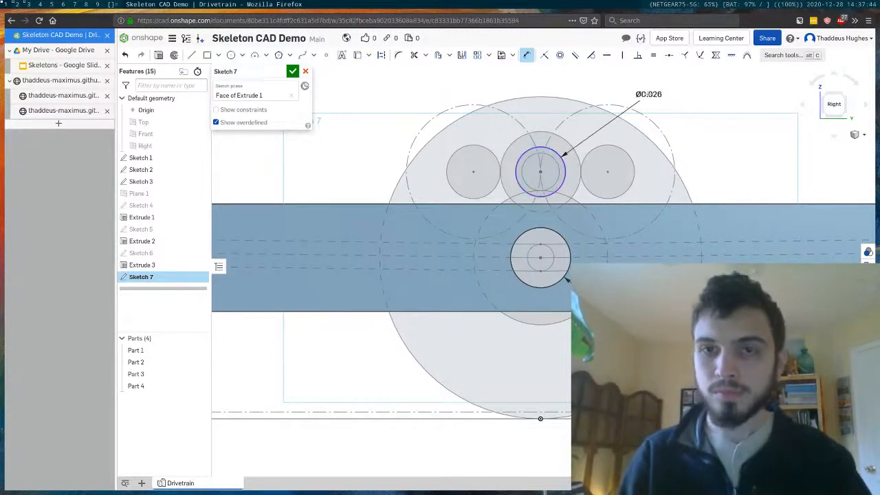
left_click(648, 95)
type("1.125")
key("Return")
key("Escape")
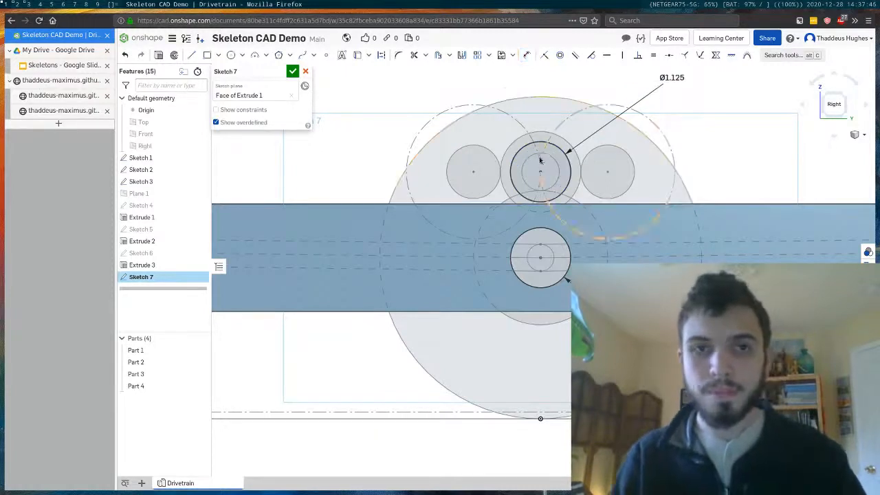
Step: Draw a circle over each small gear flanking the upper gear and make the circle centres coincident with those gears' centres
scroll(541, 161, "up", 1)
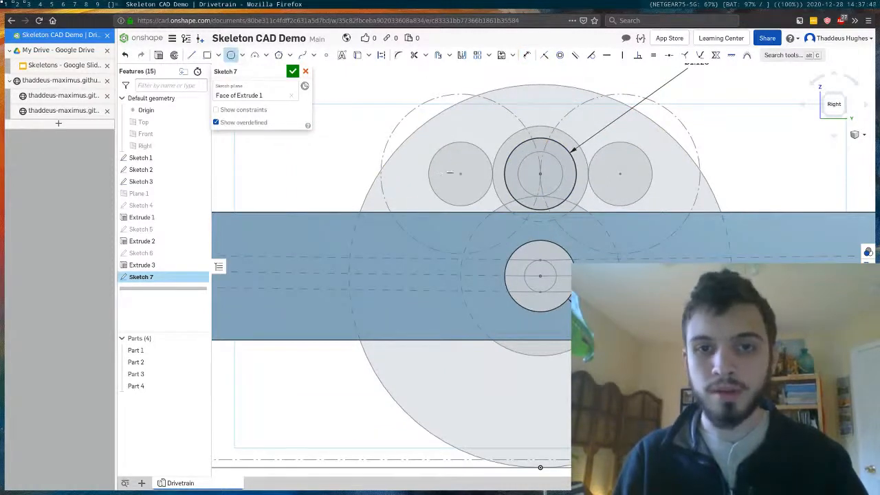
left_click(450, 225)
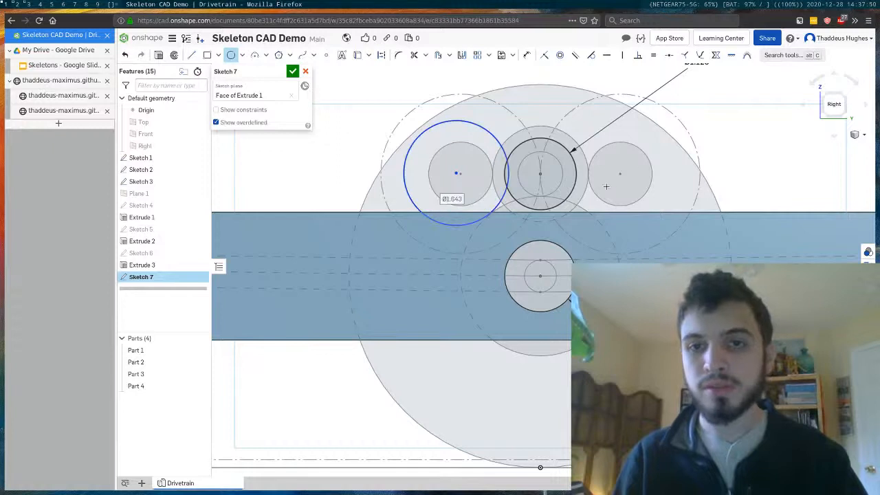
left_click(627, 183)
left_click(641, 229)
key("Escape")
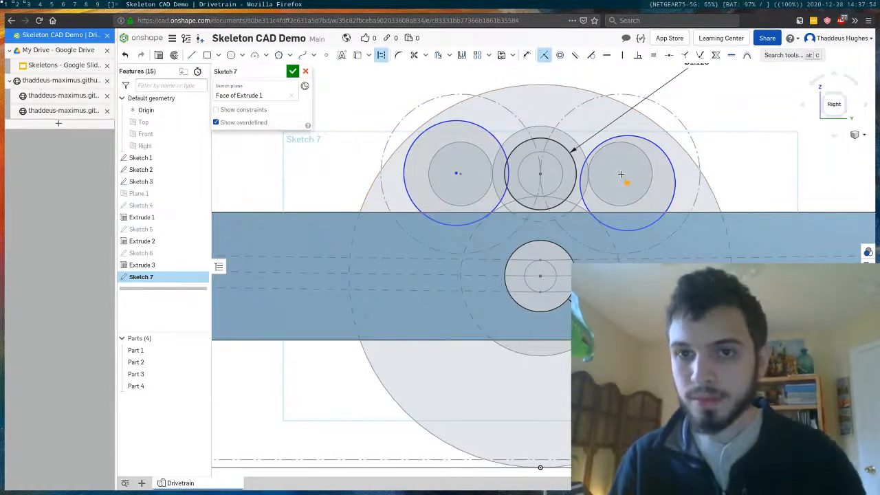
key("i")
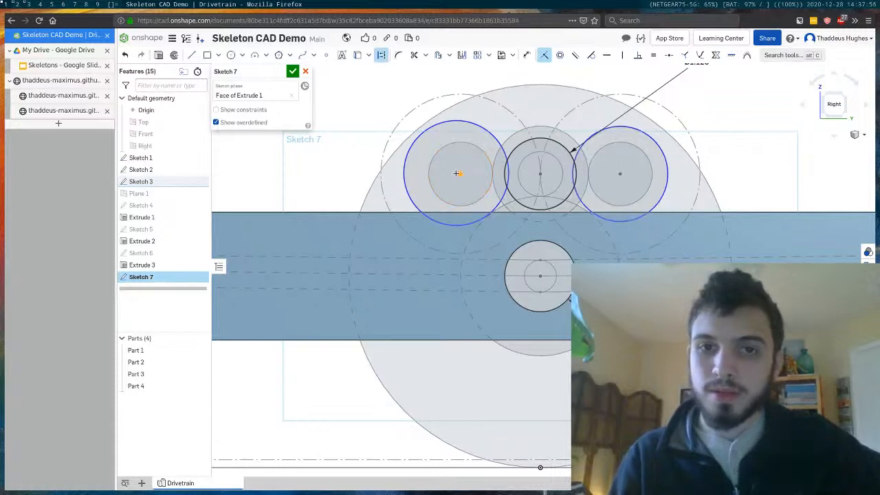
key("Escape")
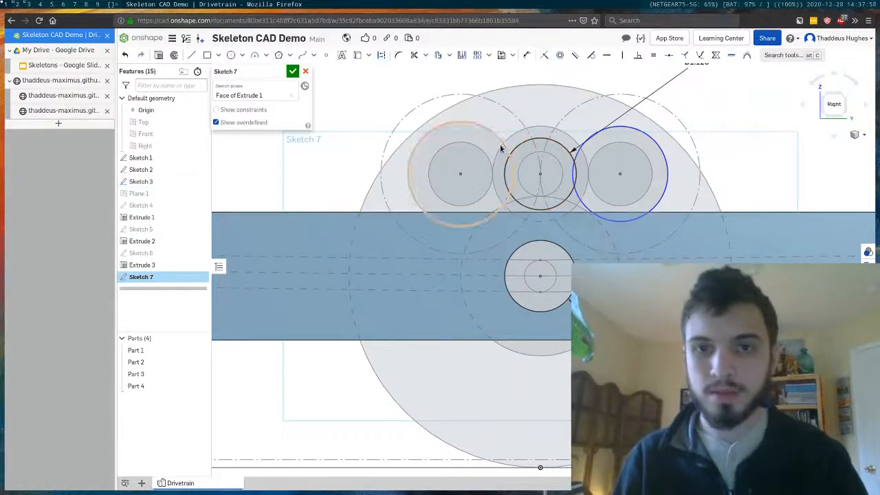
Step: Make the two flanking circles equal, set their diameter to 0.625 in and accept the sketch
key("e")
left_click(500, 140)
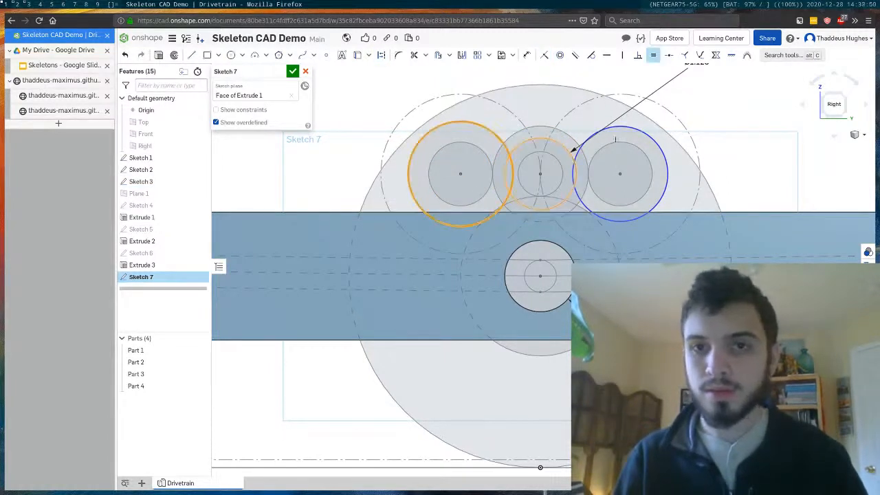
left_click(622, 128)
key("d")
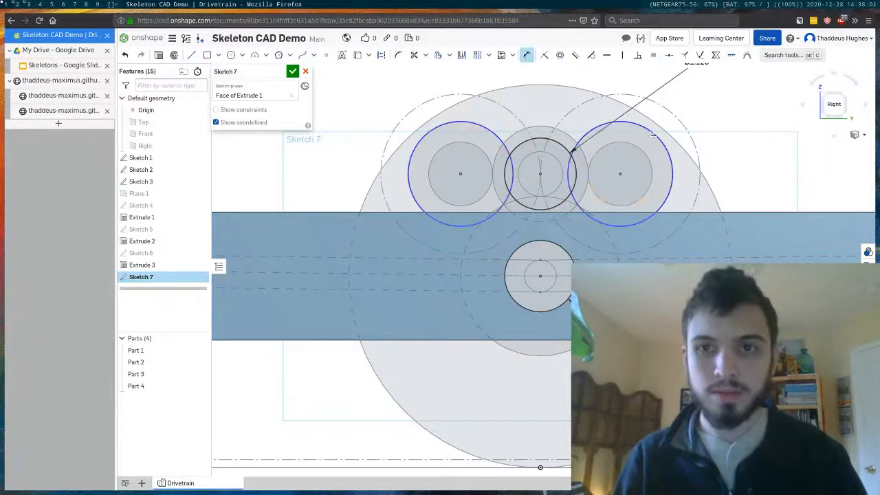
left_click(653, 136)
left_click(737, 106)
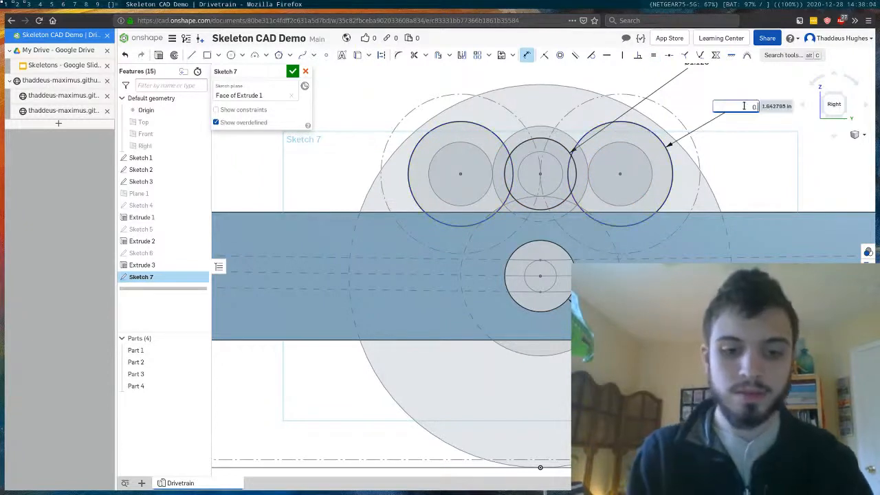
key("Return")
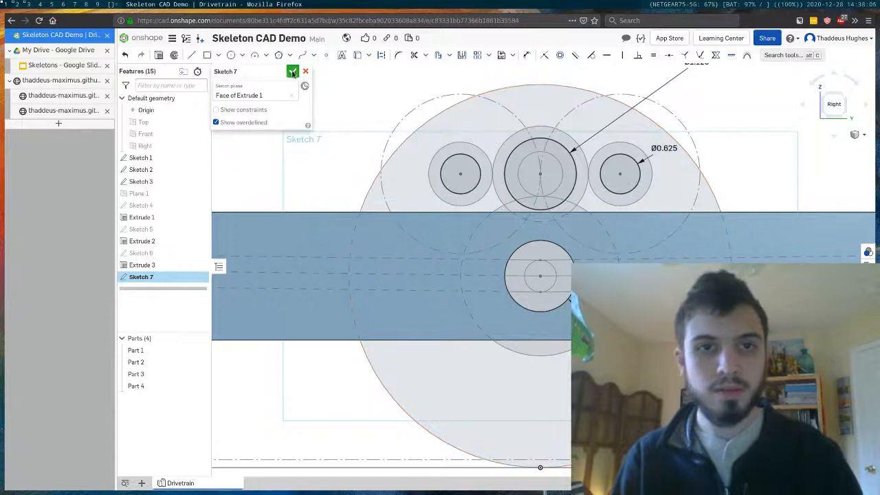
left_click(293, 71)
Step: Reopen Sketch 7 and draw a rectangle about 4.26 in wide from the rail's lower edge to above the gear circles
left_click(141, 277)
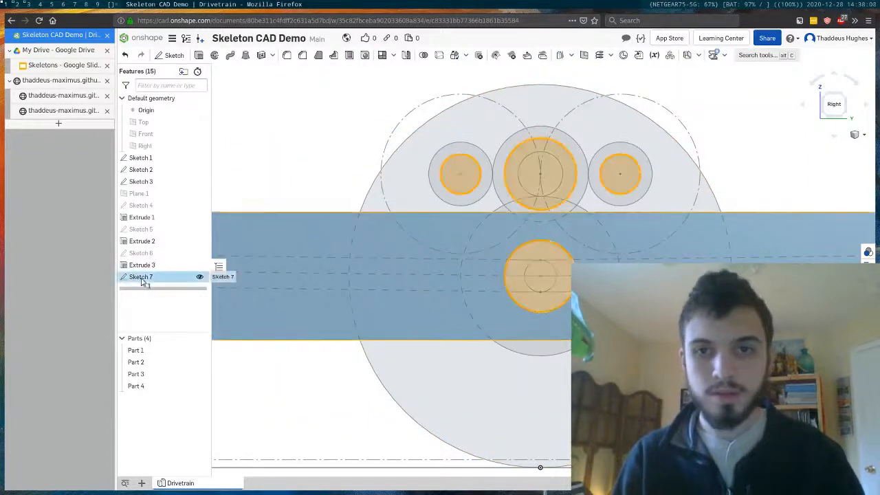
right_click(167, 276)
left_click(182, 293)
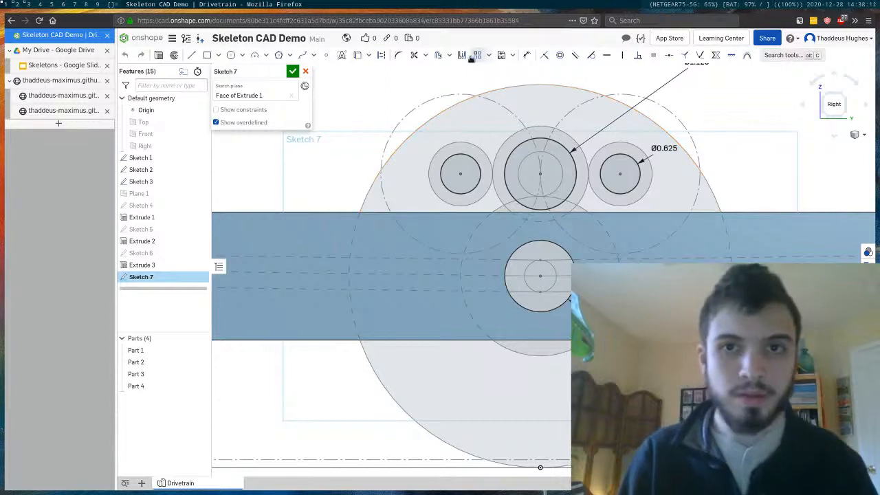
left_click(400, 339)
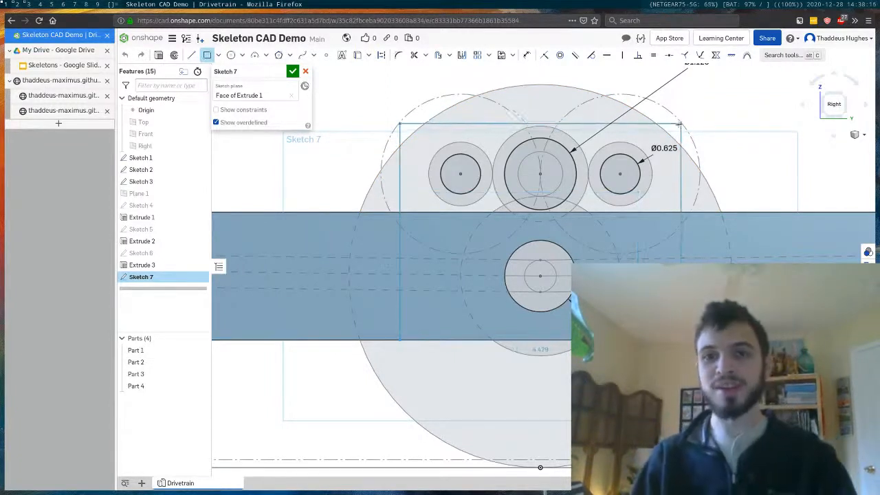
left_click(672, 122)
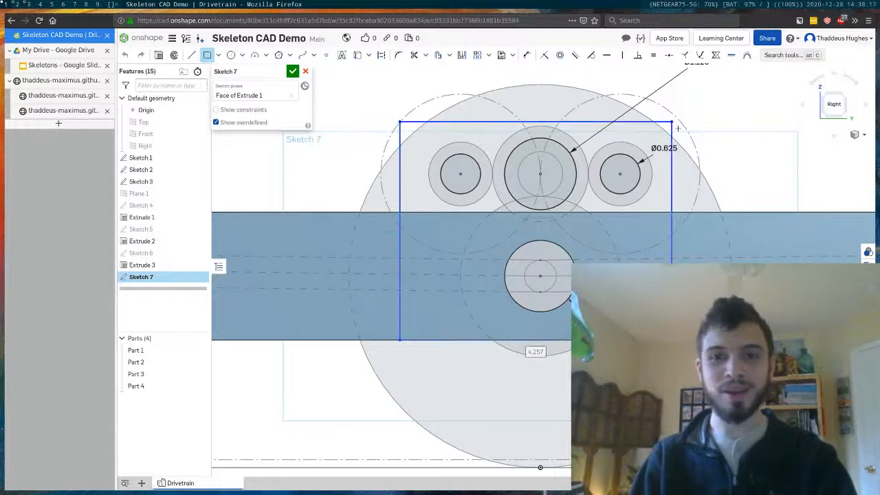
left_click(636, 190)
Step: Draw construction lines from the rectangle's two upper corners to the middle axle centre
key("d")
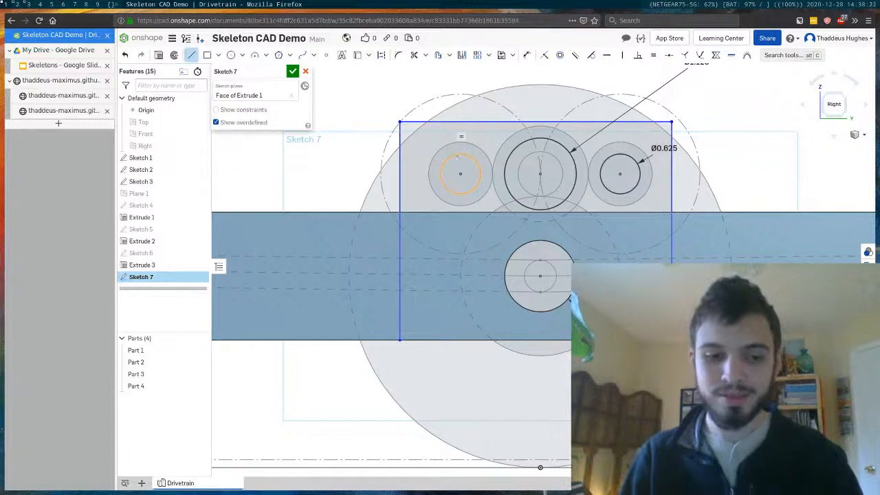
key("u")
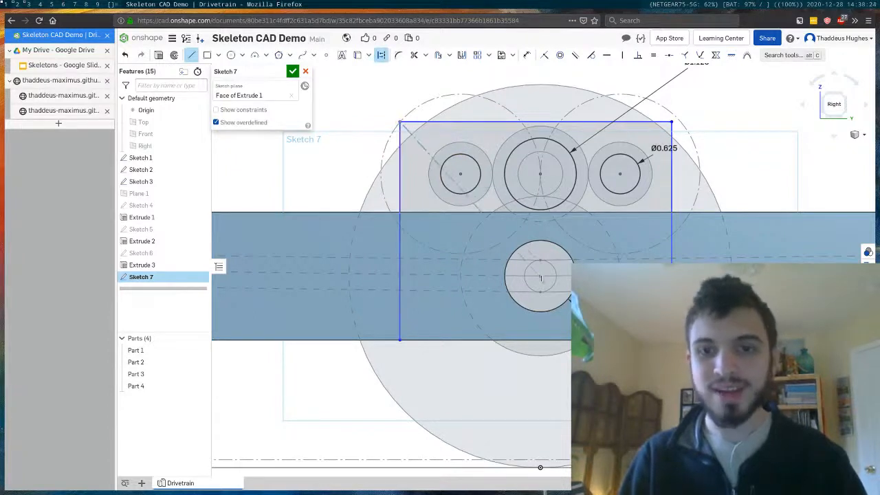
left_click(541, 276)
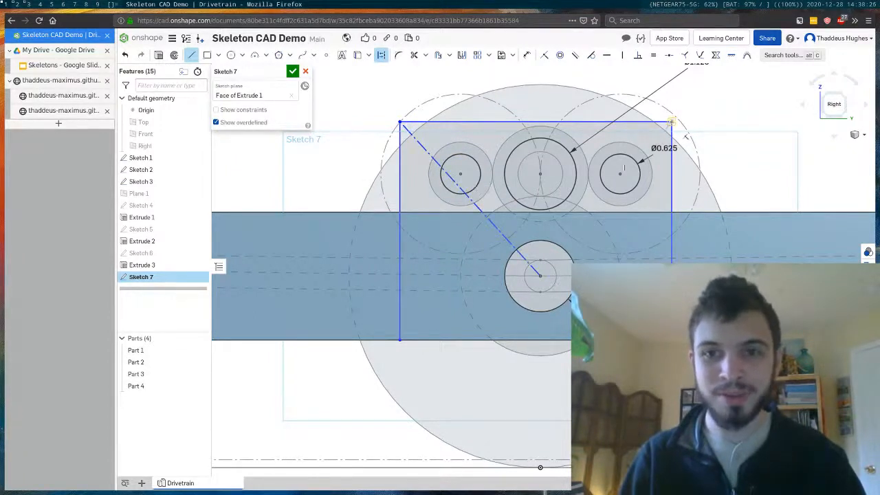
left_click(671, 122)
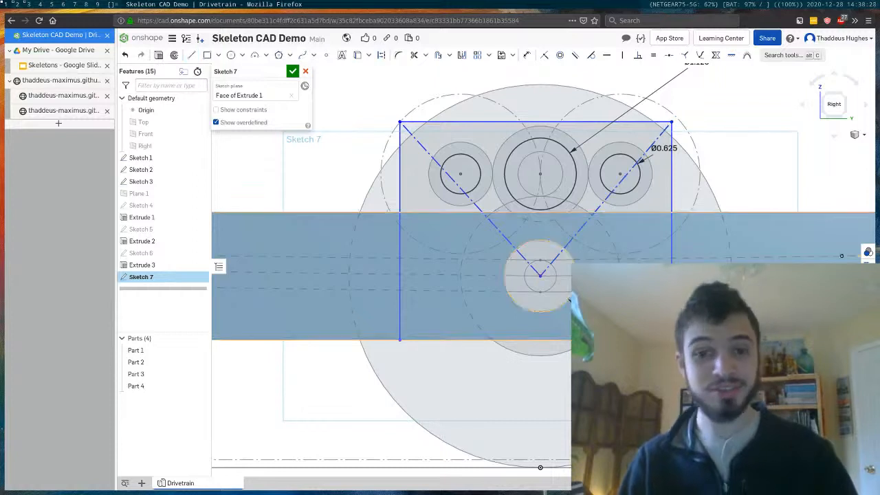
Step: Apply an Equal constraint to the two diagonal construction lines to centre the rectangle on the axle
key("u")
key("e")
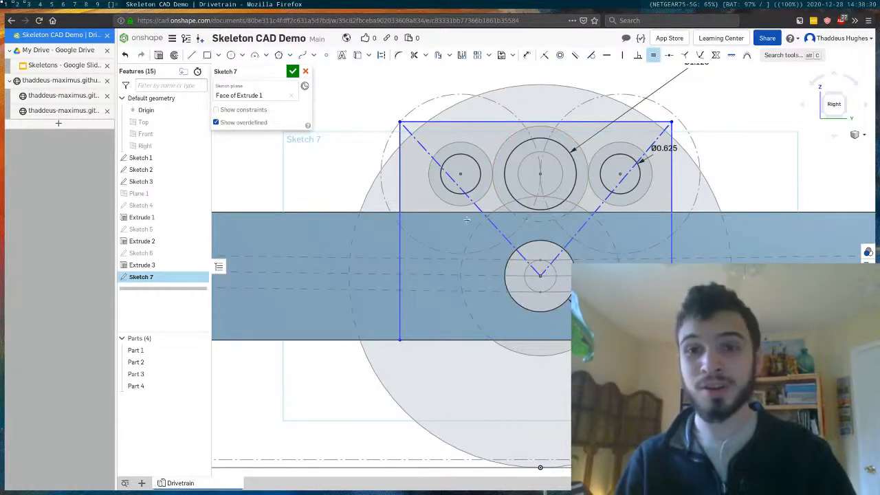
left_click(577, 231)
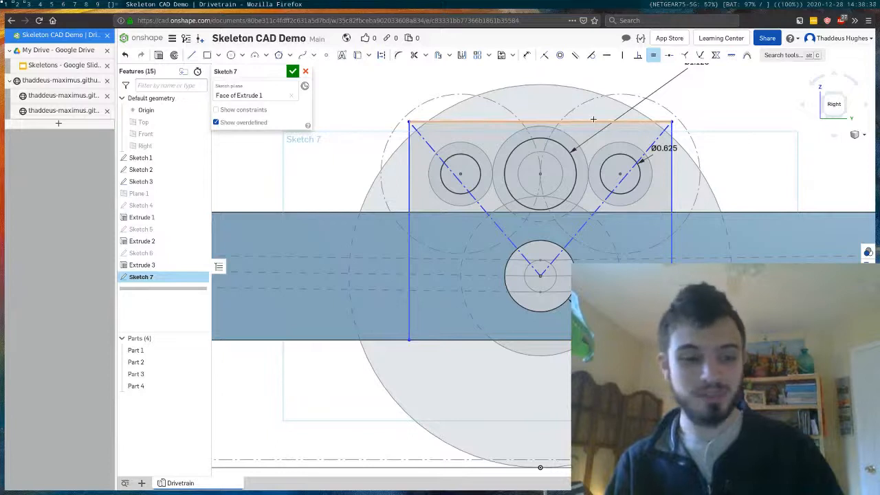
Step: Set the rectangle's width to 4 in and its height to 3.5 in, and accept the sketch
key("u")
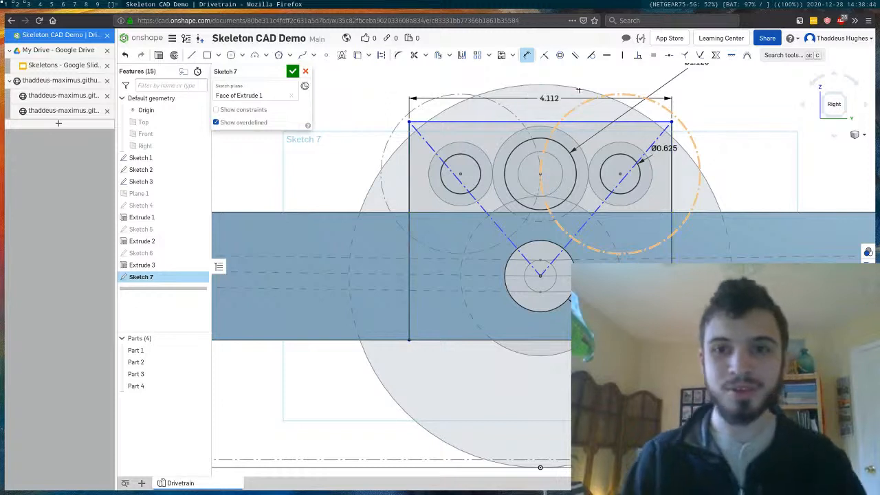
type("4")
key("Return")
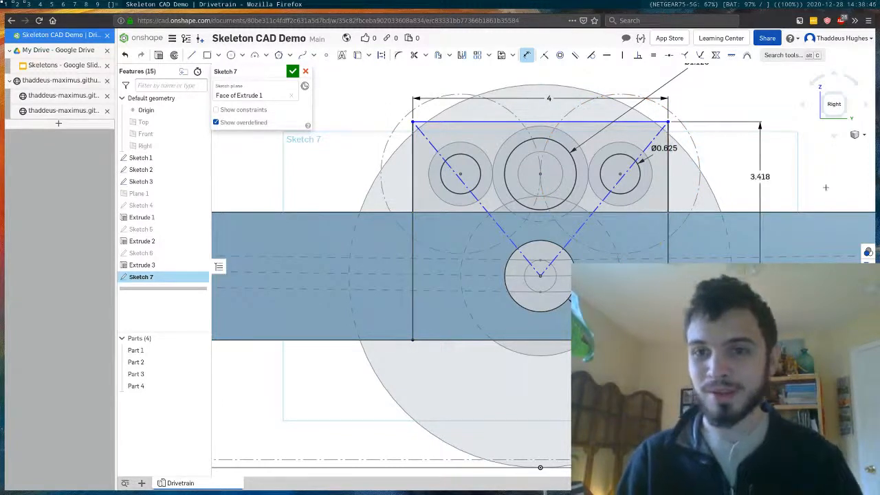
left_click(826, 188)
type("3.5")
key("Return")
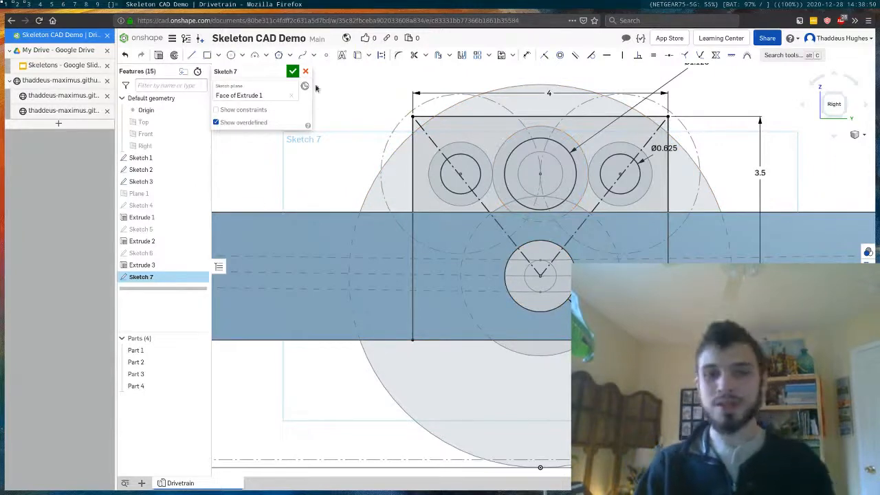
left_click(293, 71)
Step: Extrude the gearbox plate faces of Sketch 7 by 0.25 in, adding them to the rail
right_click_drag(428, 163, 517, 220)
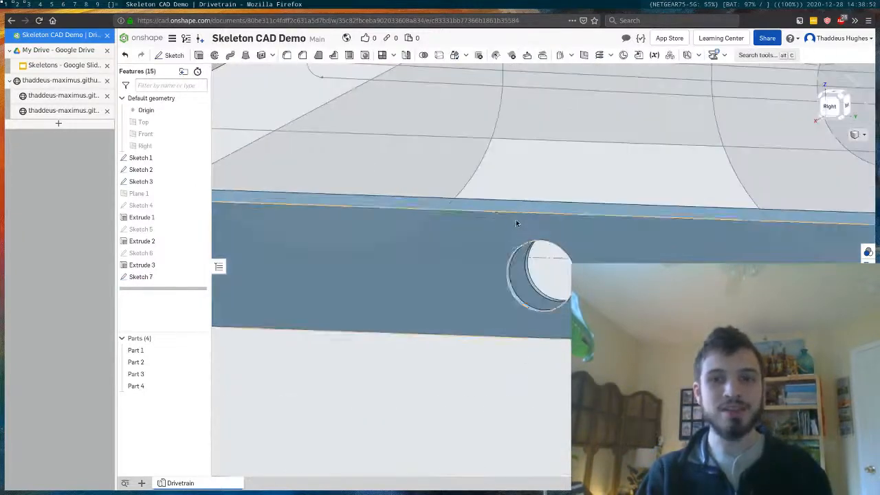
scroll(516, 222, "down", 5)
scroll(326, 197, "up", 5)
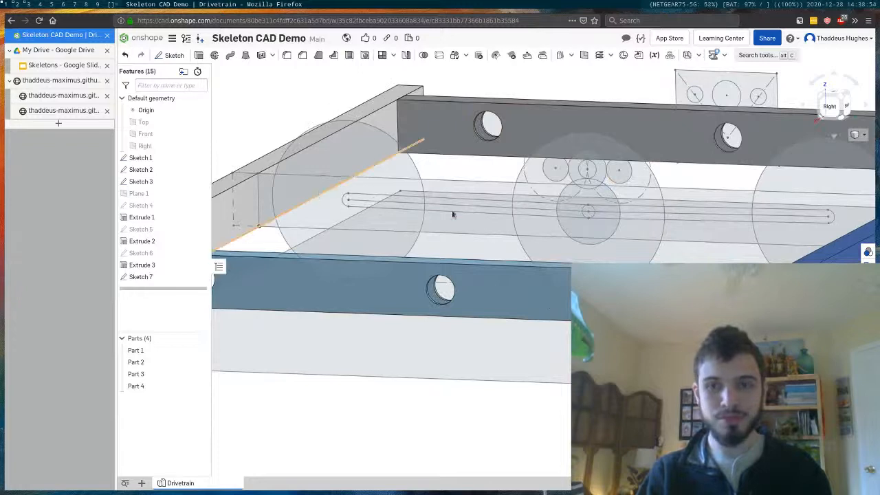
scroll(453, 215, "down", 3)
scroll(482, 203, "up", 3)
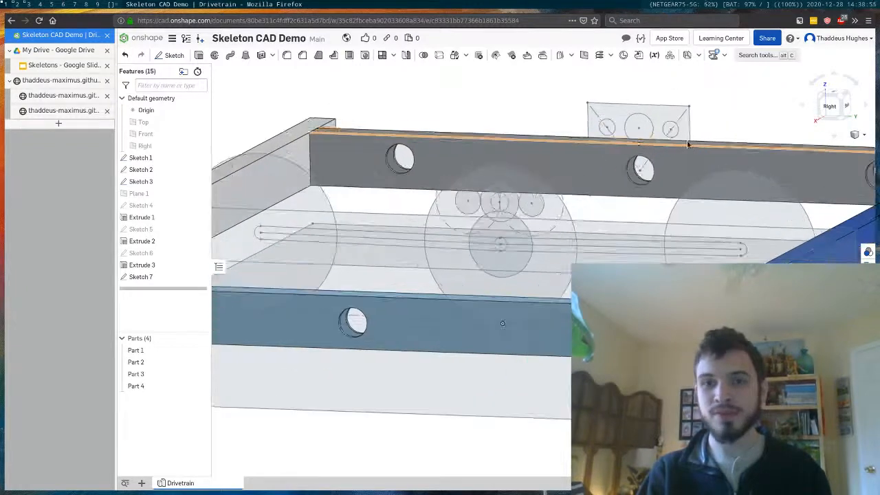
left_click(138, 277)
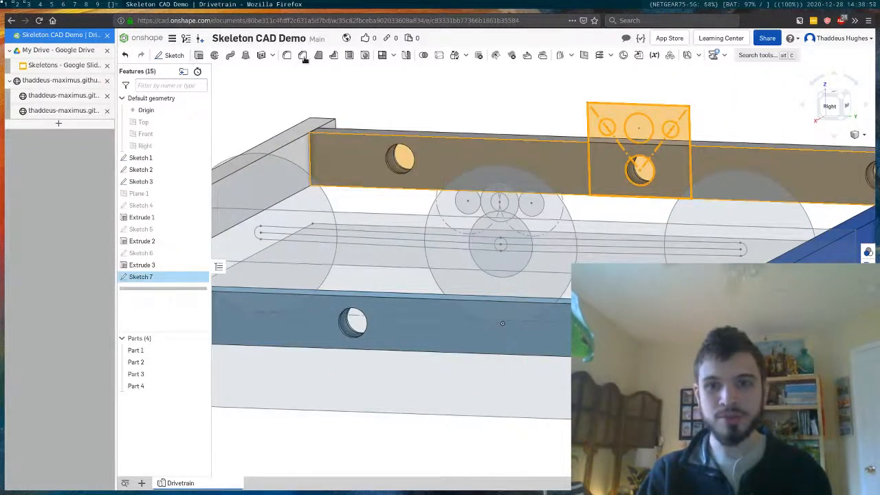
key("shift+e")
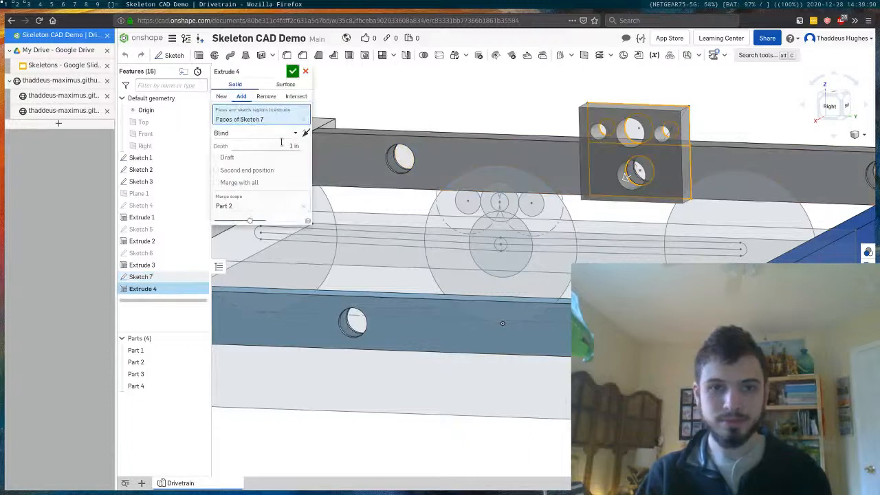
type("0.25")
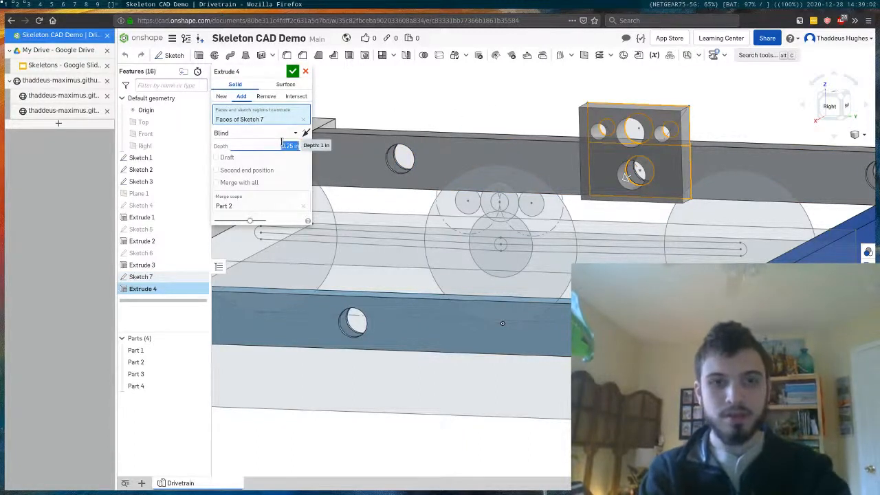
left_click(293, 71)
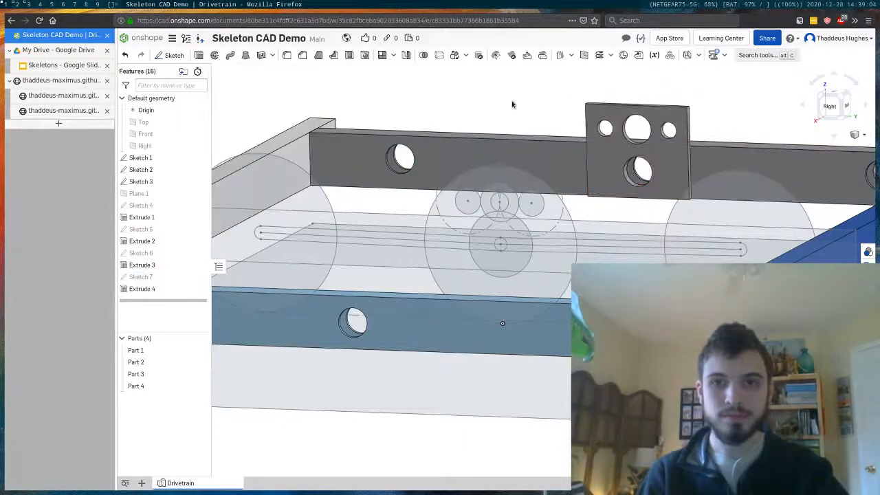
Step: Edit the gearbox plate extrusion so it creates a new part instead of merging with the rail
right_click_drag(513, 103, 676, 198)
scroll(678, 198, "down", 2)
scroll(821, 170, "up", 6)
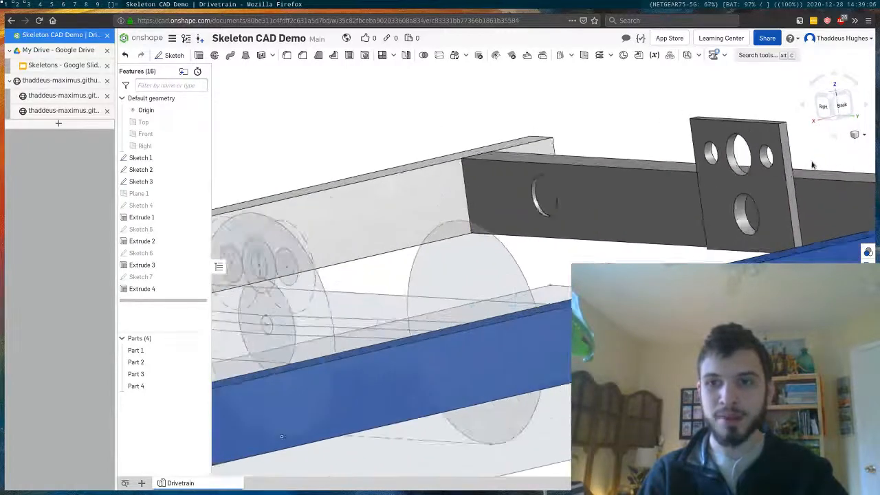
right_click(152, 288)
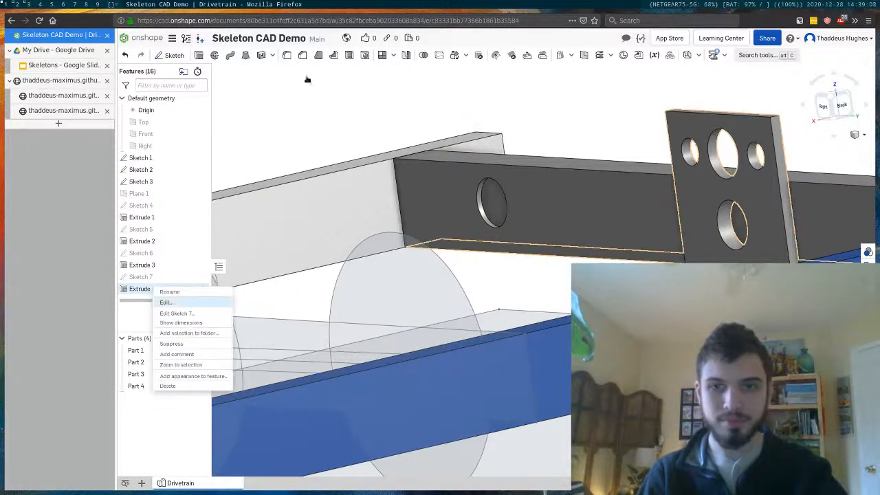
left_click(223, 96)
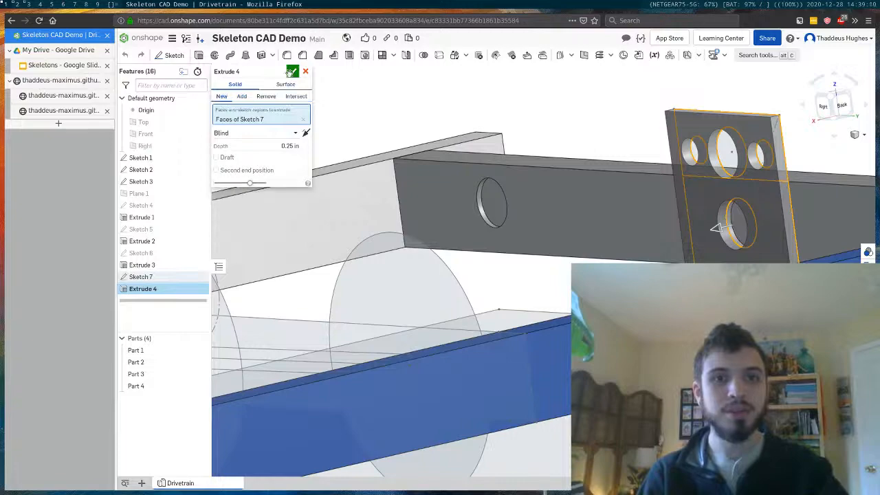
key("Return")
Step: Examine the drivetrain frame from several angles, checking the separate gearbox plate, the rails and the skeleton sketches
right_click_drag(596, 140, 697, 237)
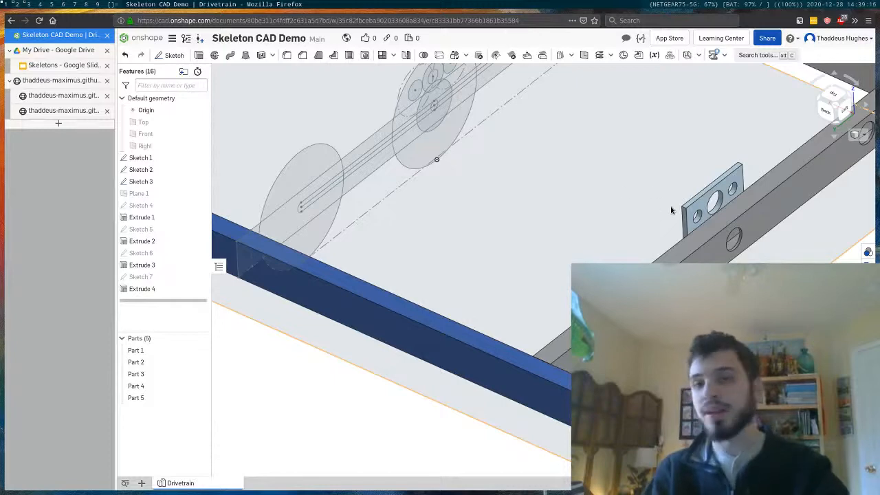
scroll(681, 213, "down", 5)
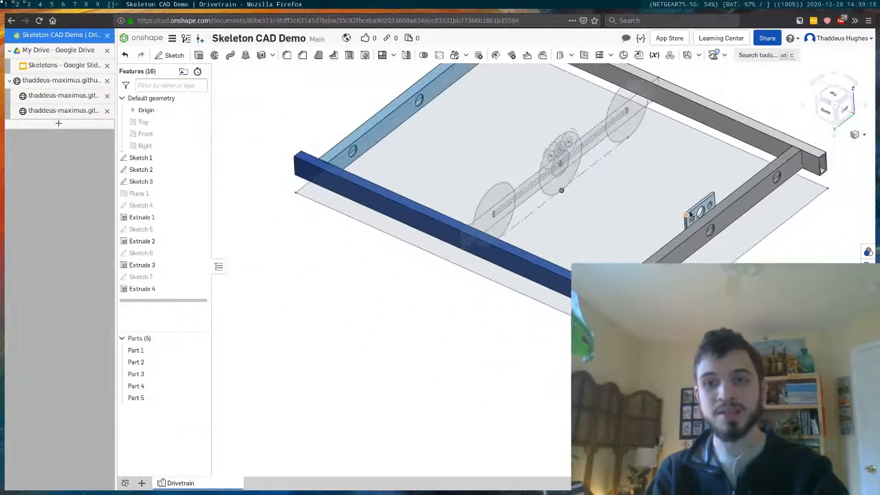
scroll(690, 193, "down", 2)
scroll(690, 169, "up", 6)
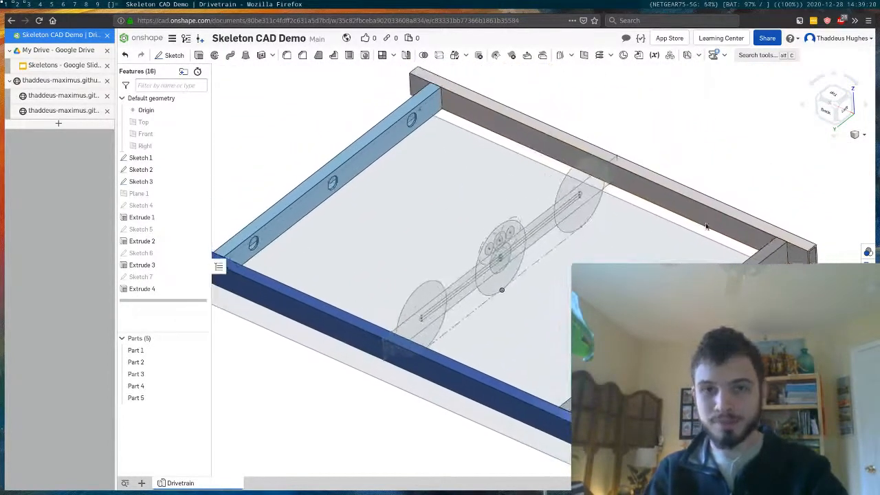
middle_click_drag(706, 226, 720, 225)
right_click_drag(561, 303, 537, 288)
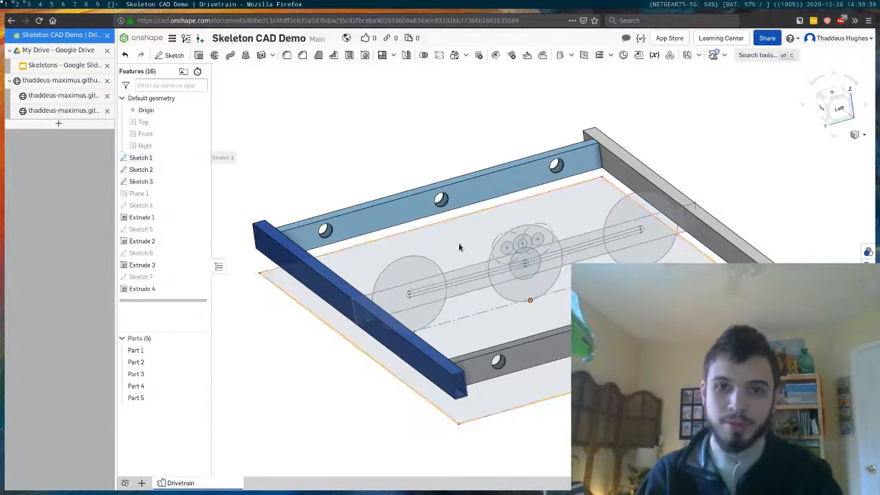
right_click_drag(459, 247, 451, 294)
scroll(502, 282, "down", 5)
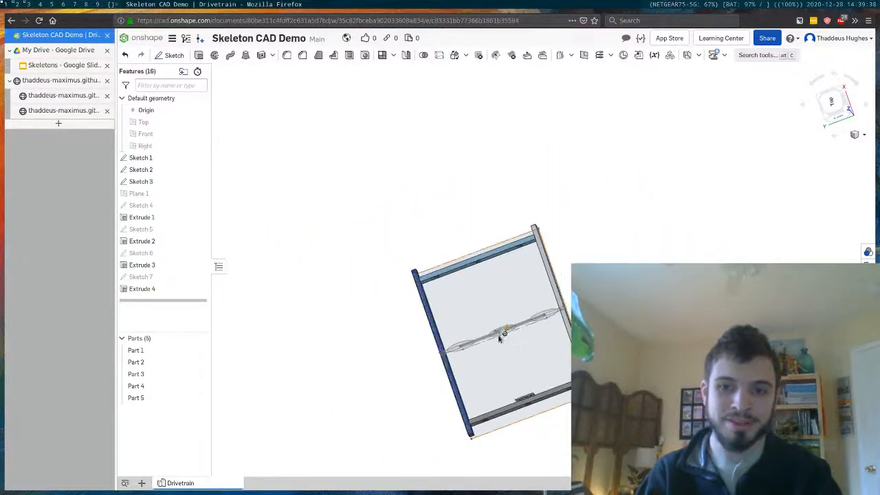
right_click_drag(500, 338, 458, 323)
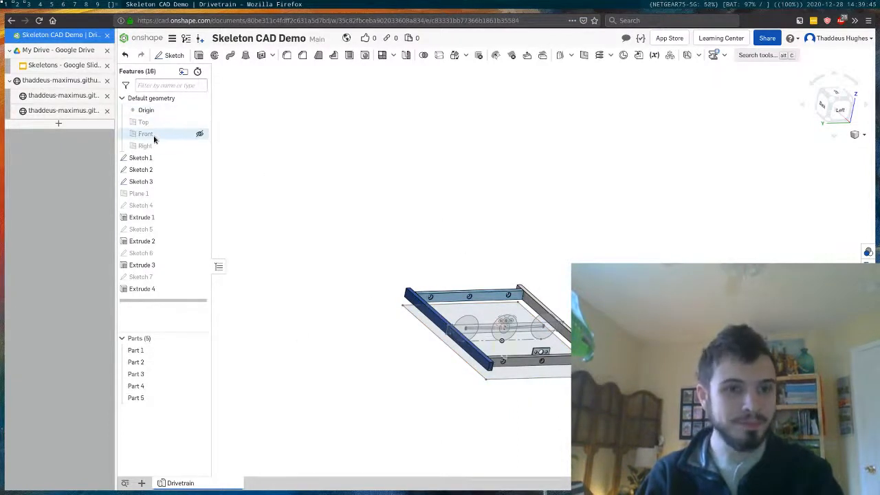
right_click(150, 170)
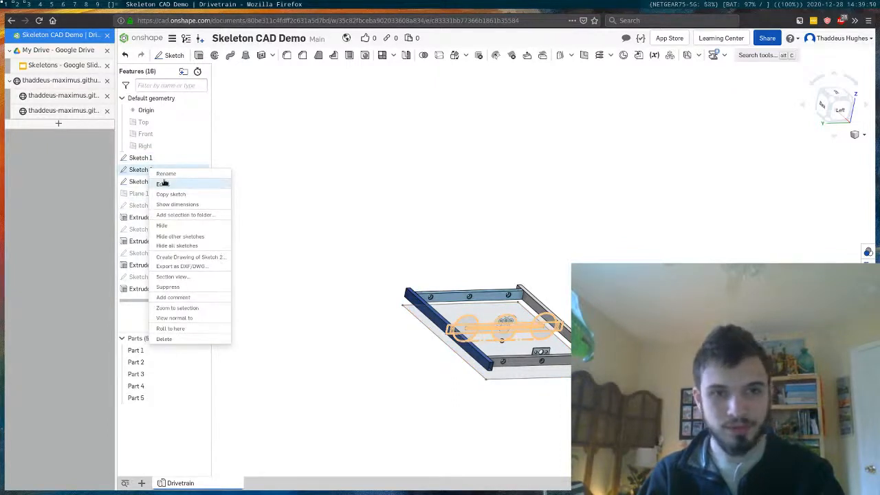
left_click(200, 185)
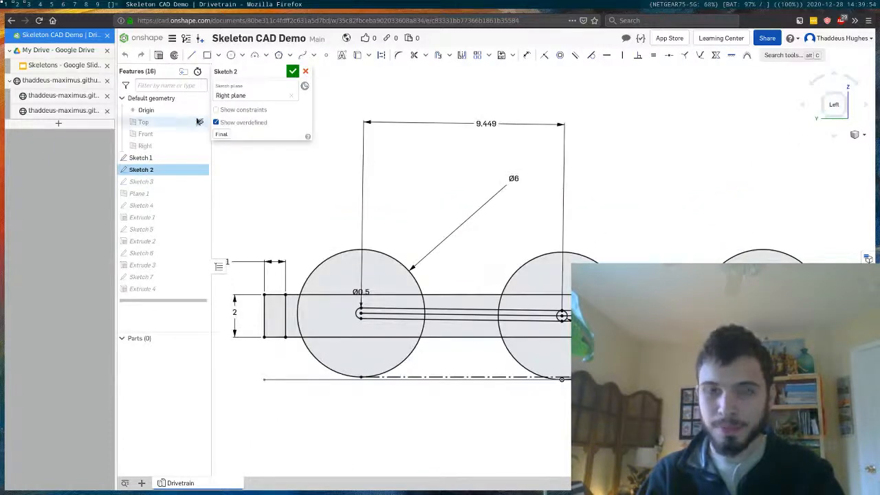
left_click(292, 72)
Step: Edit Sketch 1 to make the frame rectangle 38 in along Y and 28 in along X, and accept the sketch
right_click(160, 158)
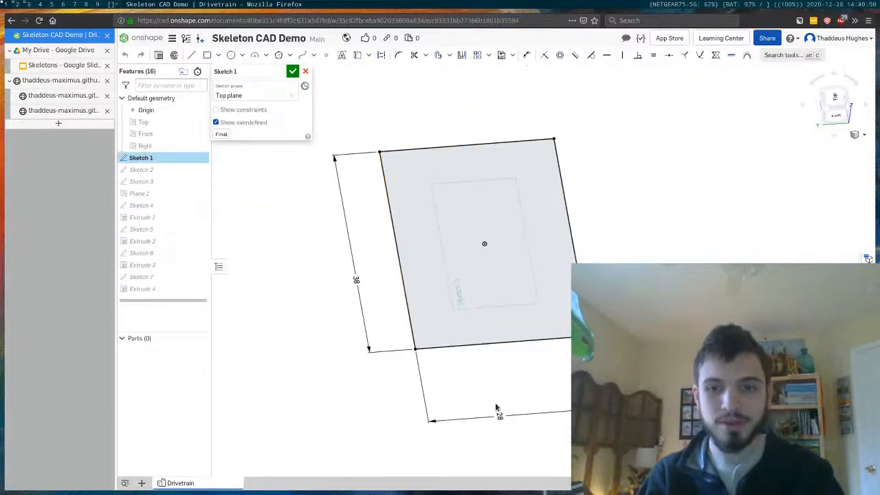
double_click(496, 408)
type("38")
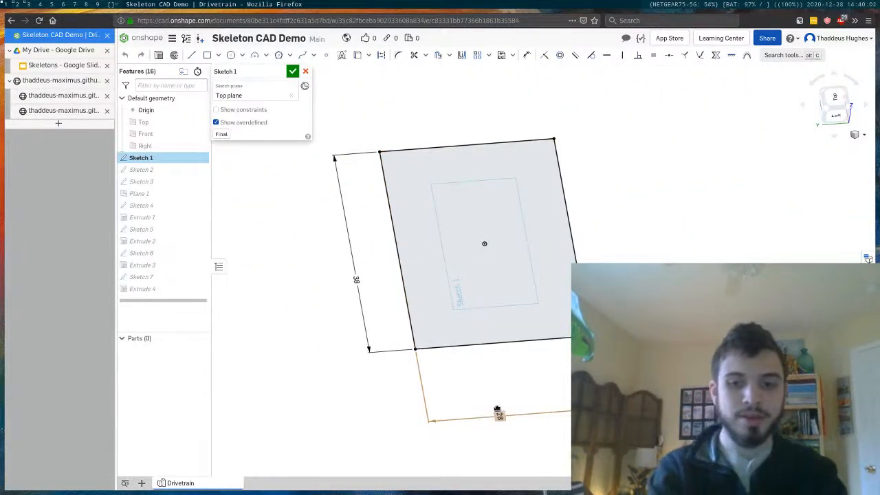
key("Return")
double_click(323, 280)
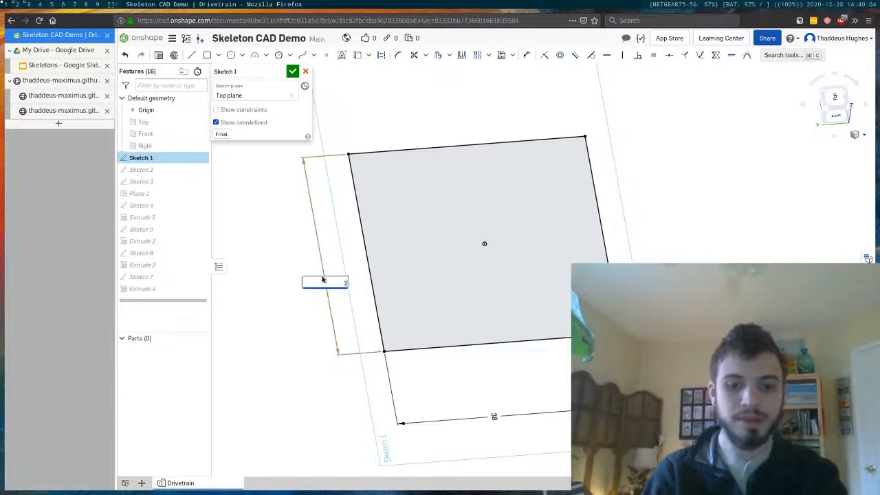
type("28")
key("Return")
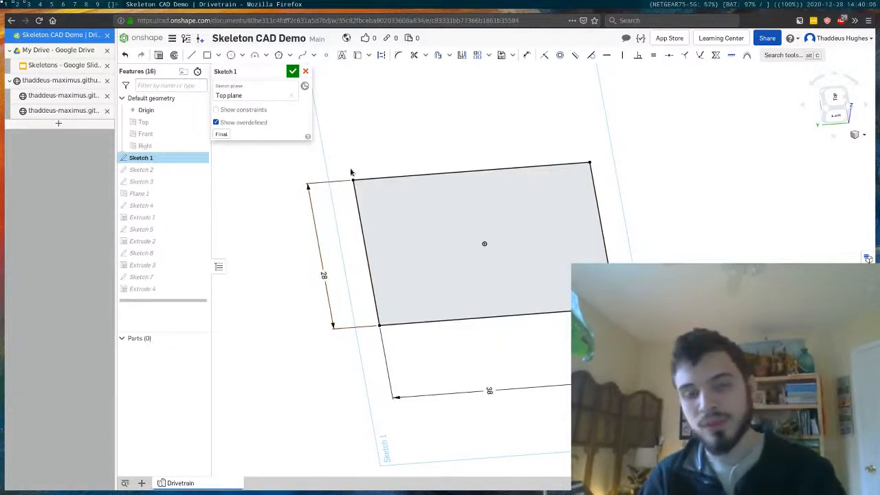
left_click(293, 72)
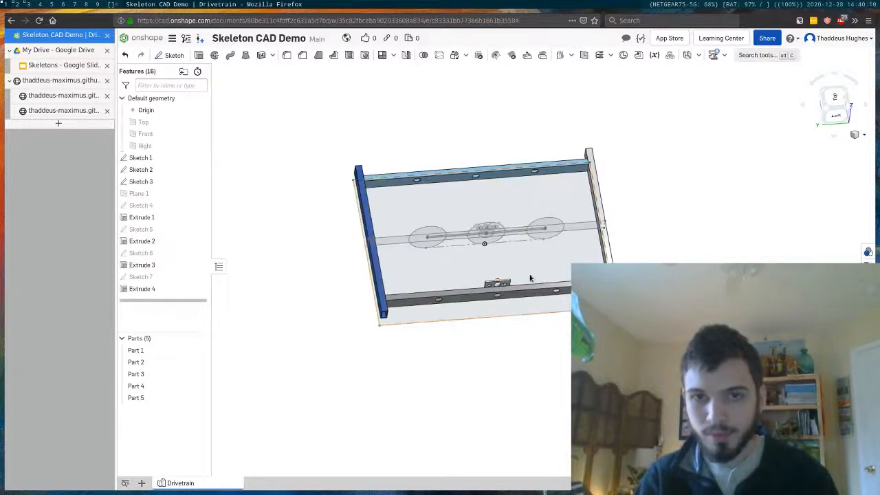
Step: Reopen Sketch 2, delete the 9.449 wheel spacing dimension and move the outer wheel out to about 14.87 in from the middle wheel
scroll(529, 274, "up", 3)
right_click_drag(493, 238, 486, 210)
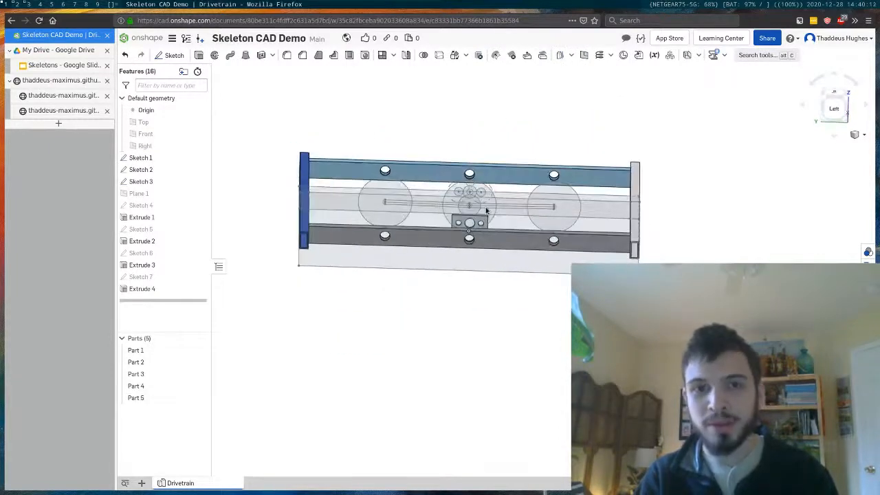
left_click(834, 108)
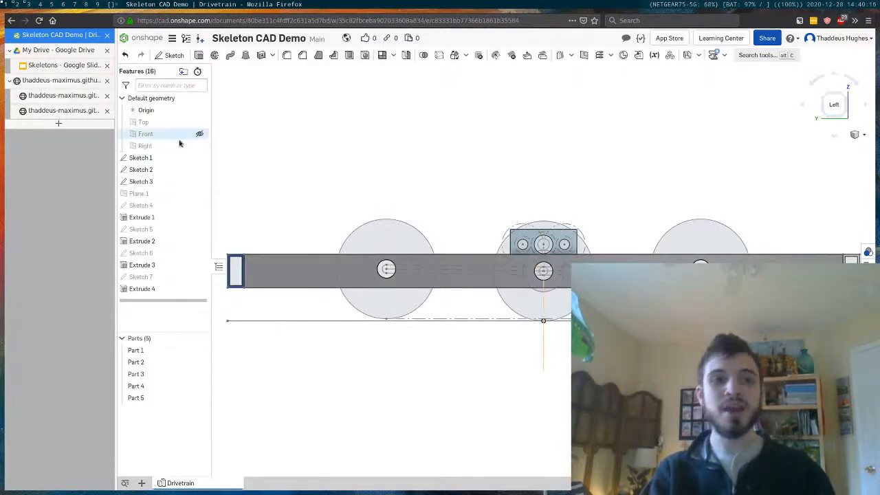
right_click(155, 170)
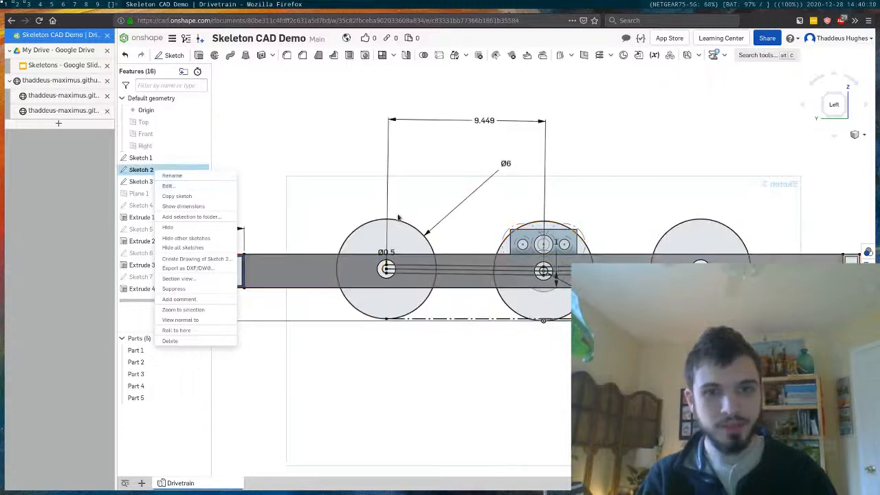
left_click(487, 120)
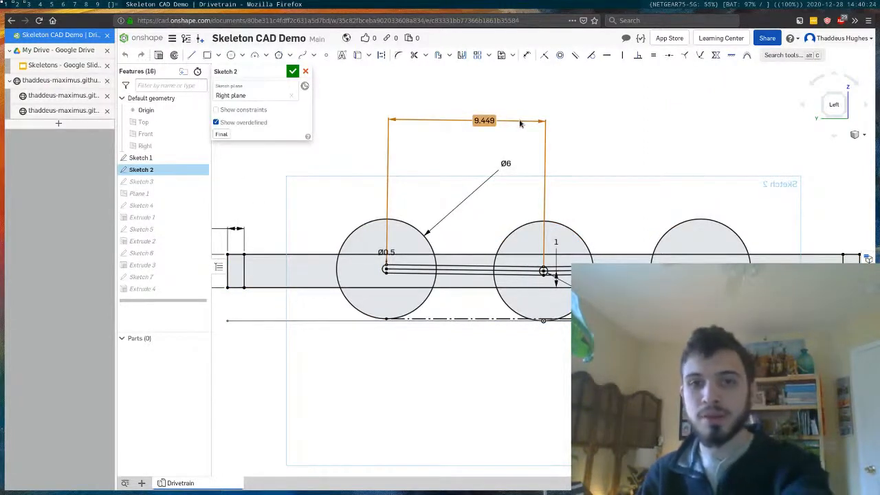
key("Delete")
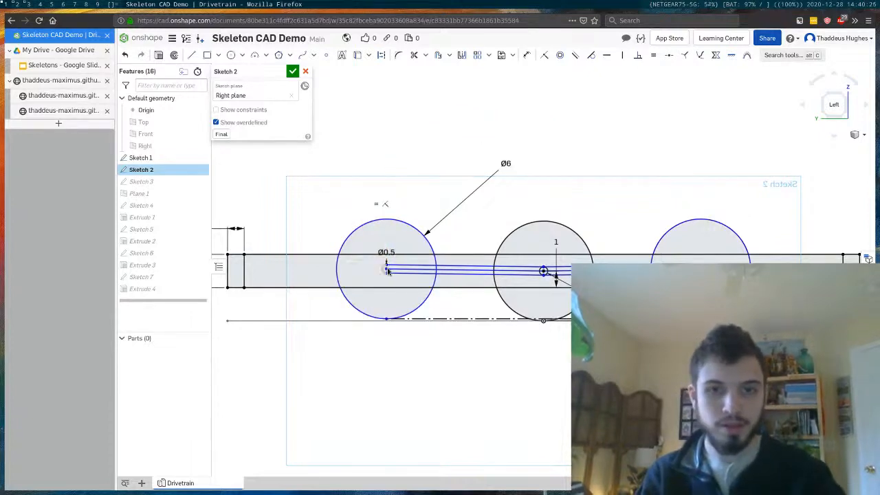
left_click_drag(375, 269, 297, 272)
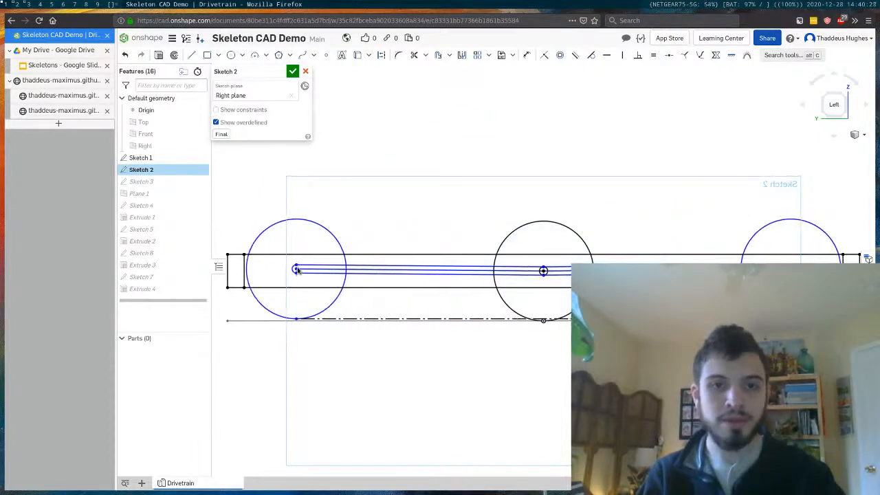
Step: Dimension the centre distance between the outer wheel and the middle wheel in Sketch 2
key("d")
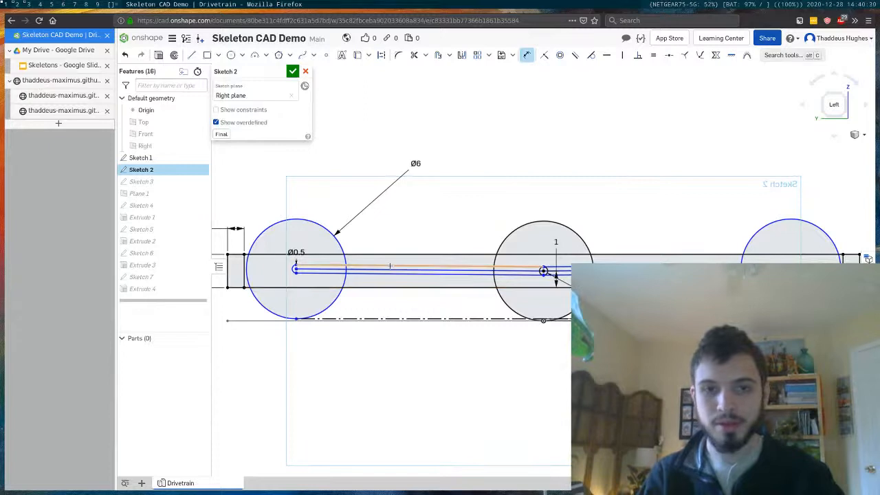
left_click(390, 266)
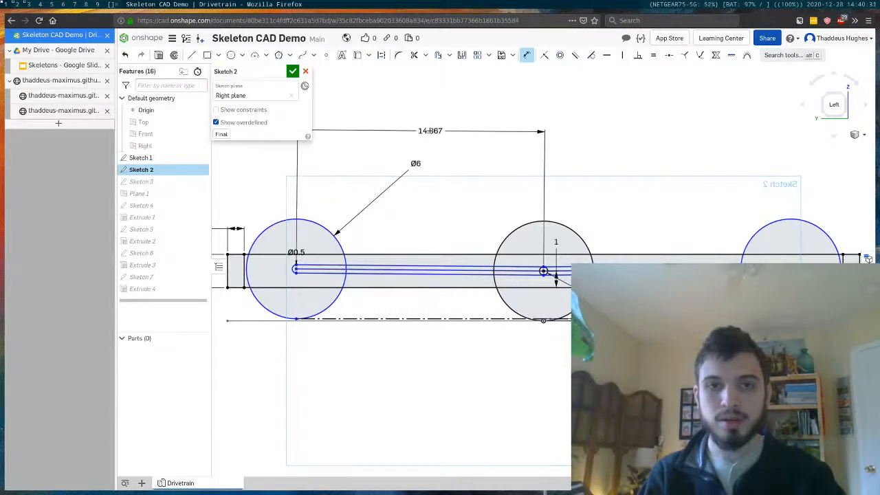
left_click(477, 136)
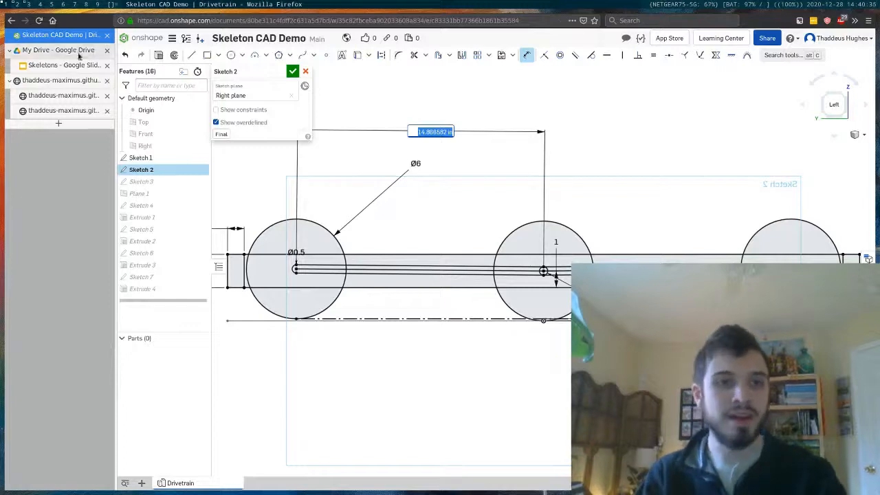
Step: Switch to the Belt/Pulley Sizing calculator and calculate the belt options for a centre distance of 14.85 in
left_click(62, 80)
left_click(62, 95)
left_click(59, 111)
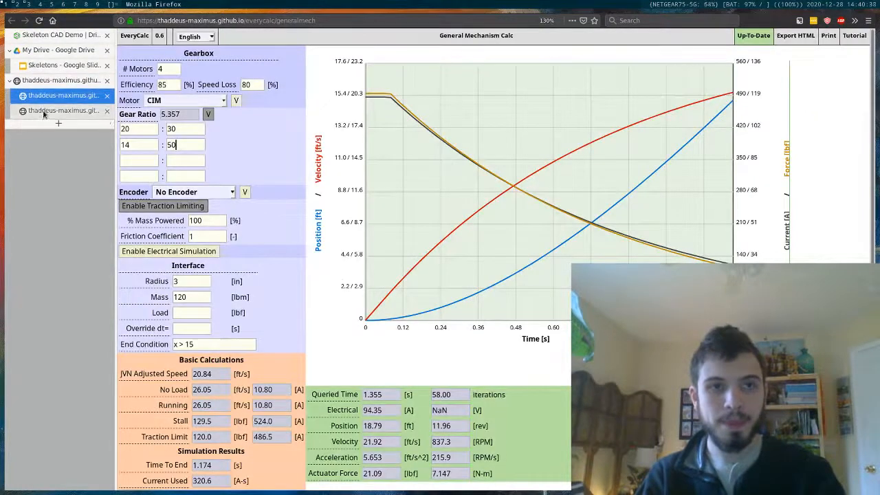
type("14.85")
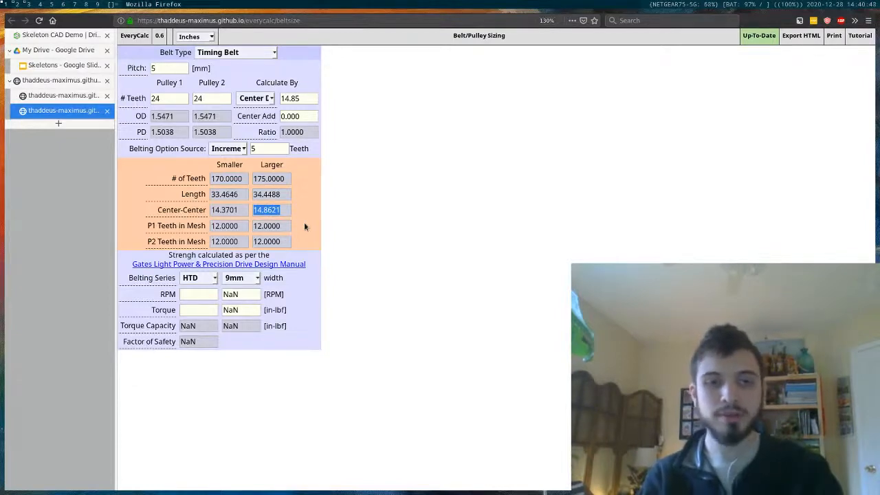
Step: Return to the Onshape drivetrain, set the wheel centre distance to 14.8621 in and accept Sketch 2
key("ctrl+Tab")
key("ctrl+Tab")
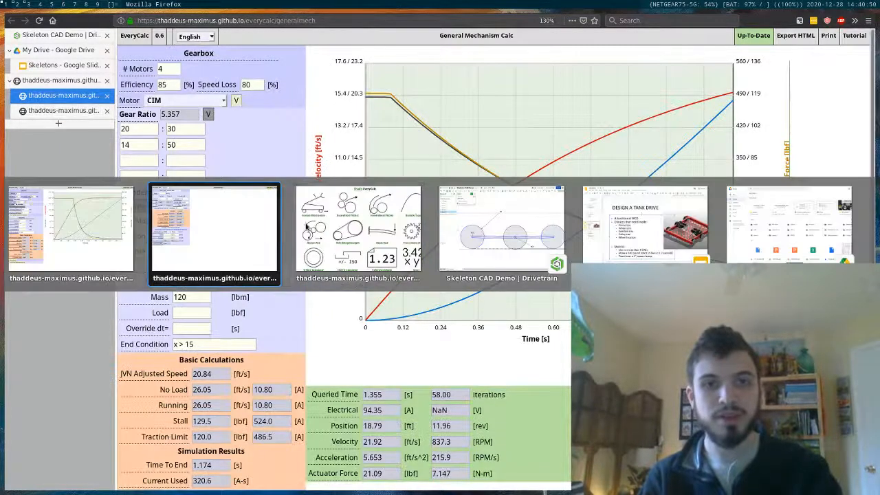
key("ctrl+Tab")
key("ctrl+Tab")
key("ctrl+Tab")
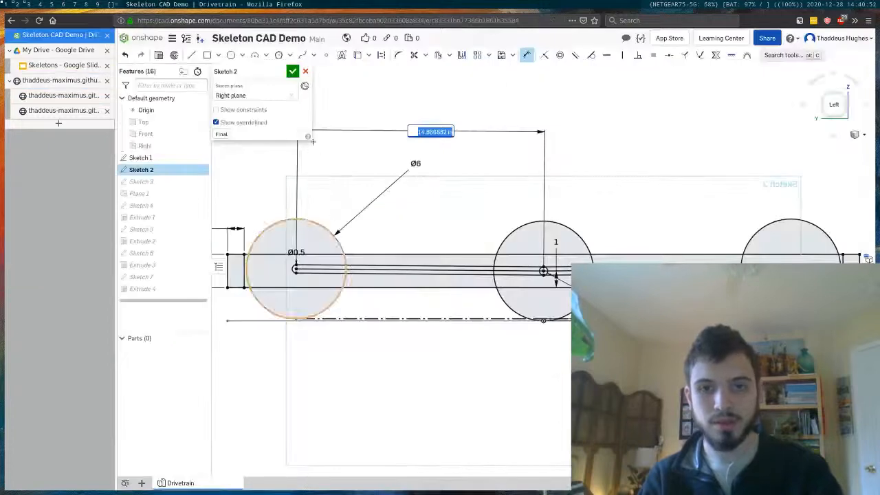
type("14.8621")
key("Return")
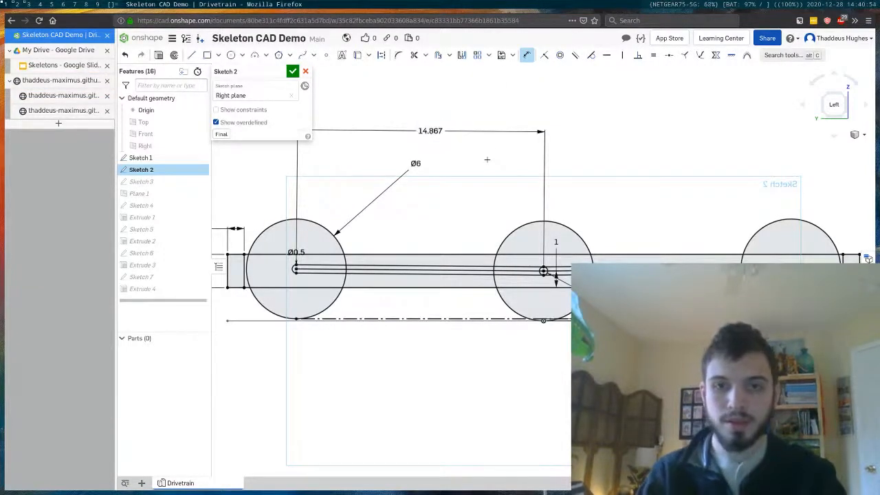
left_click(293, 71)
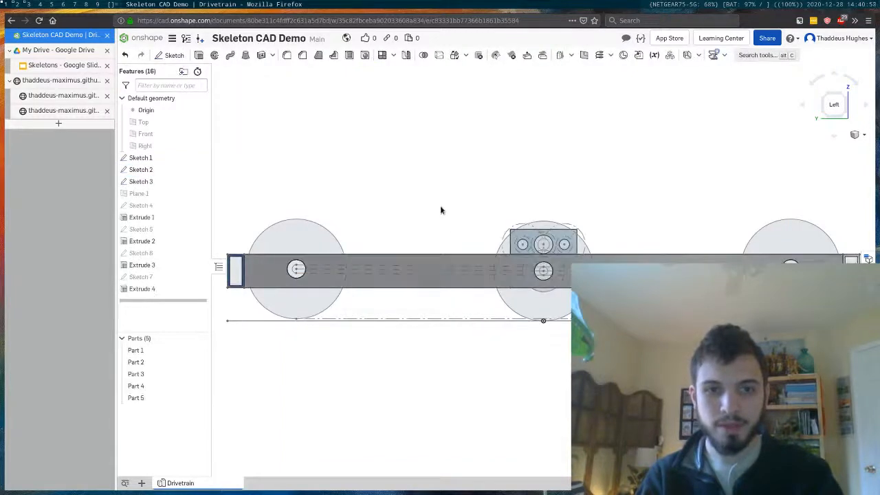
right_click_drag(441, 207, 456, 239)
scroll(454, 238, "down", 3)
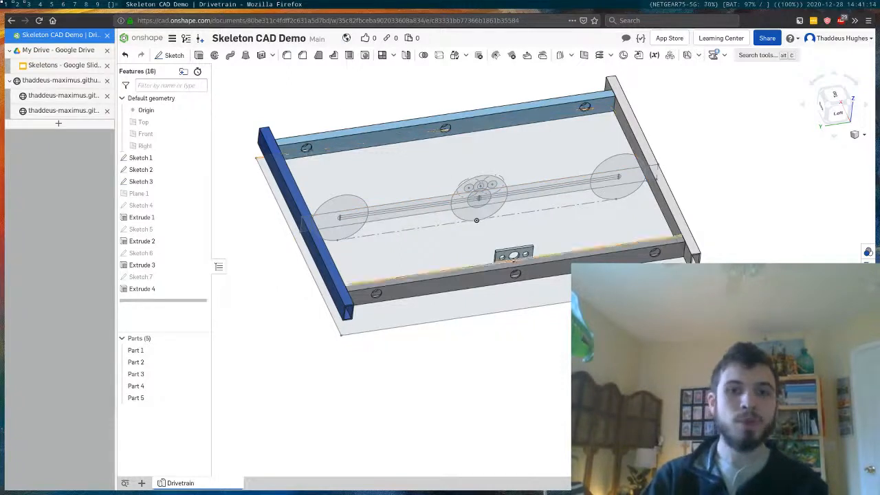
scroll(609, 294, "up", 3)
scroll(464, 181, "down", 2)
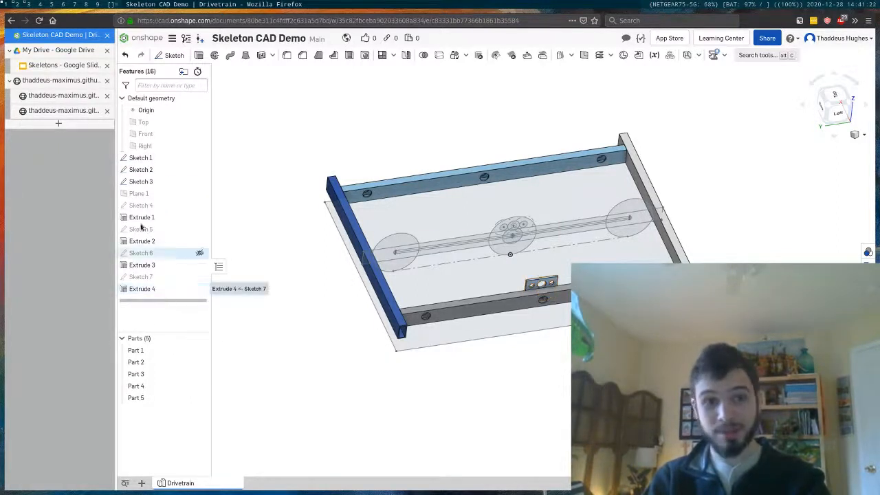
Step: Rename Sketch 1 as "Top View Layout"
right_click(137, 161)
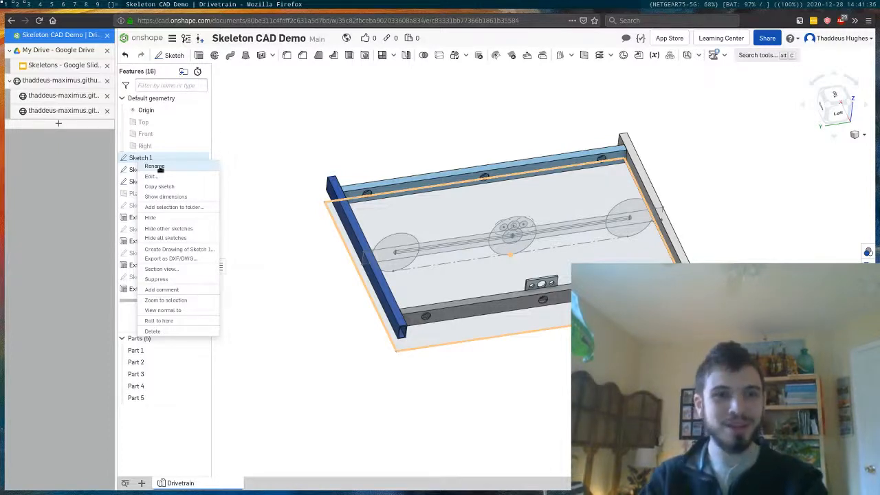
left_click(159, 167)
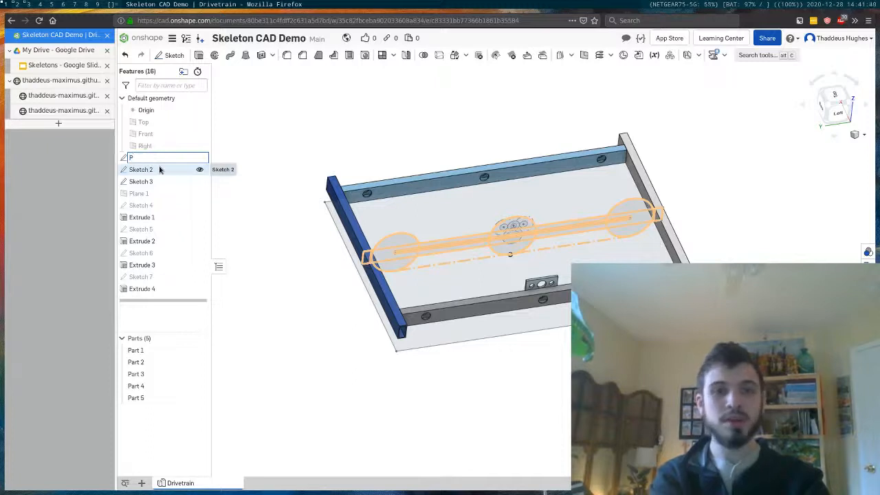
type("P")
key("BackSpace")
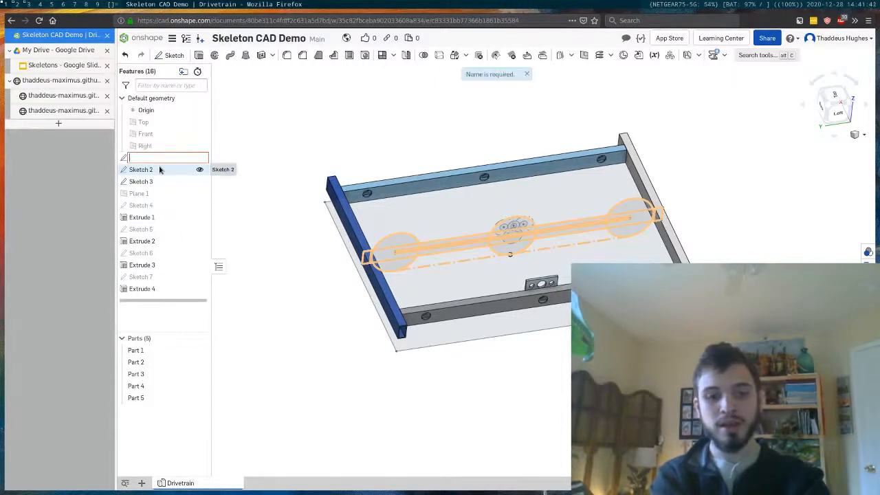
type("P")
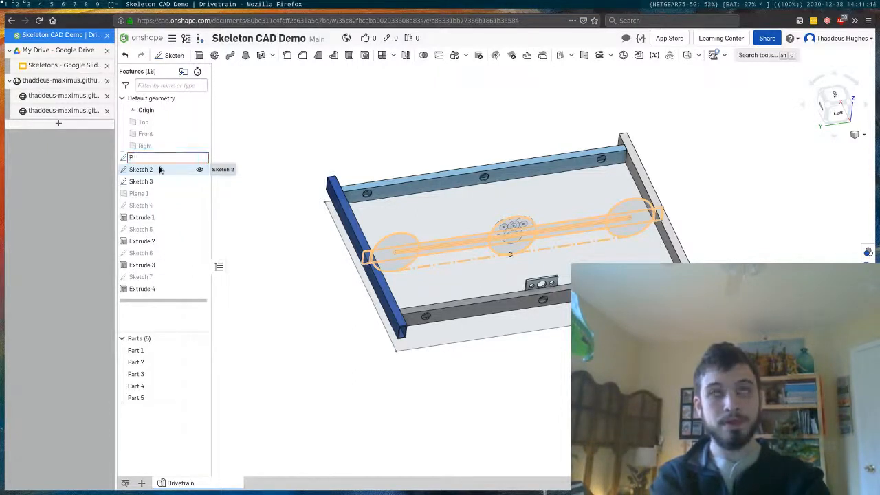
key("BackSpace")
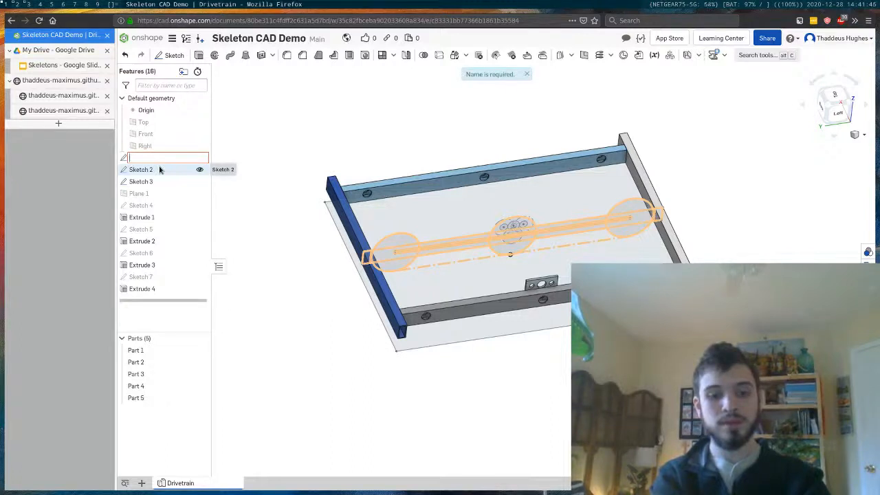
type("Top View La")
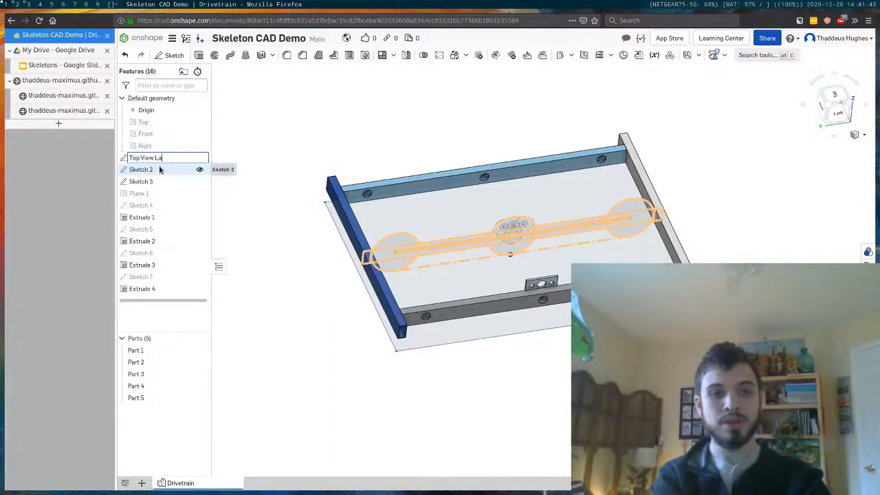
type("yout")
key("Return")
right_click(160, 169)
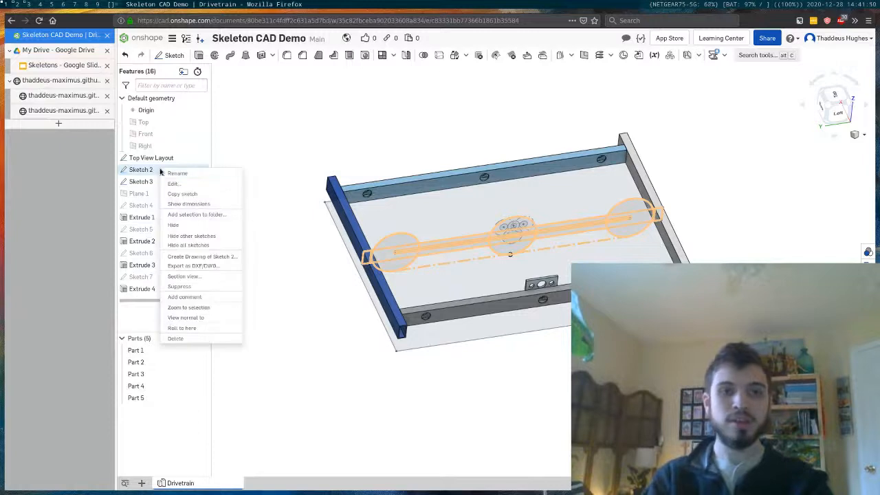
left_click(175, 183)
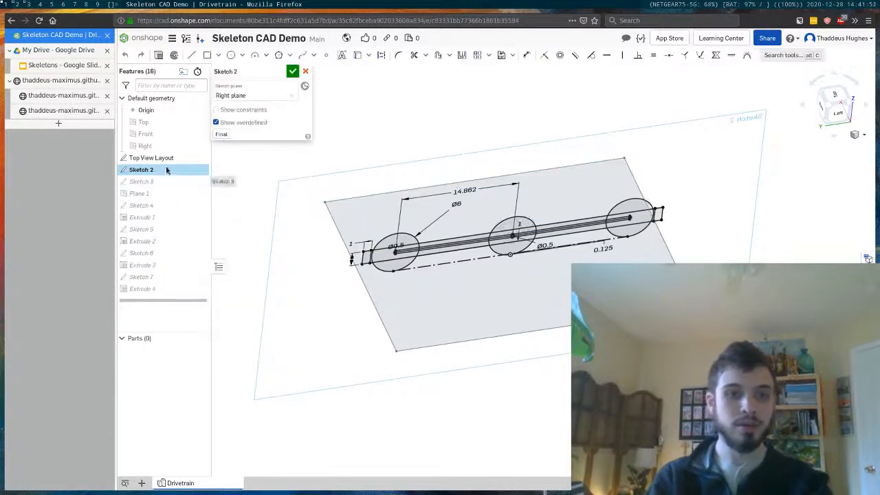
key("Escape")
Step: Rename Sketch 2 as "Wheels And Belts"
right_click(153, 171)
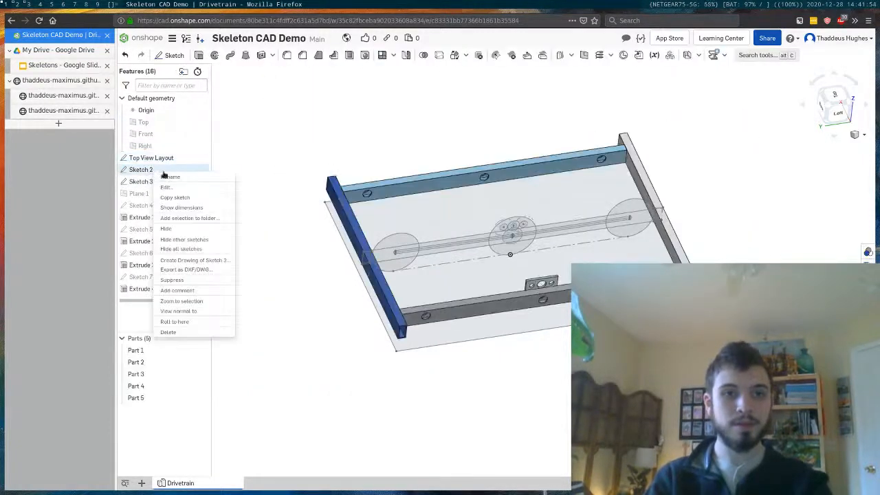
left_click(172, 180)
type("Wheel")
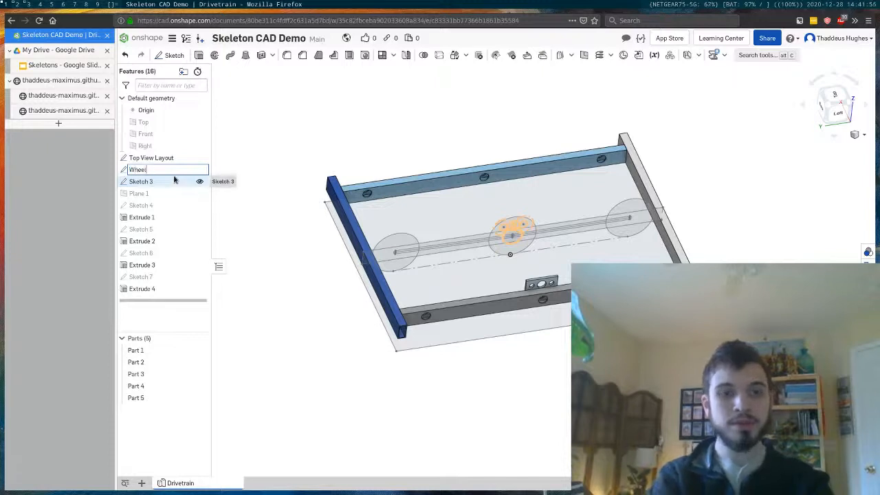
type("s And")
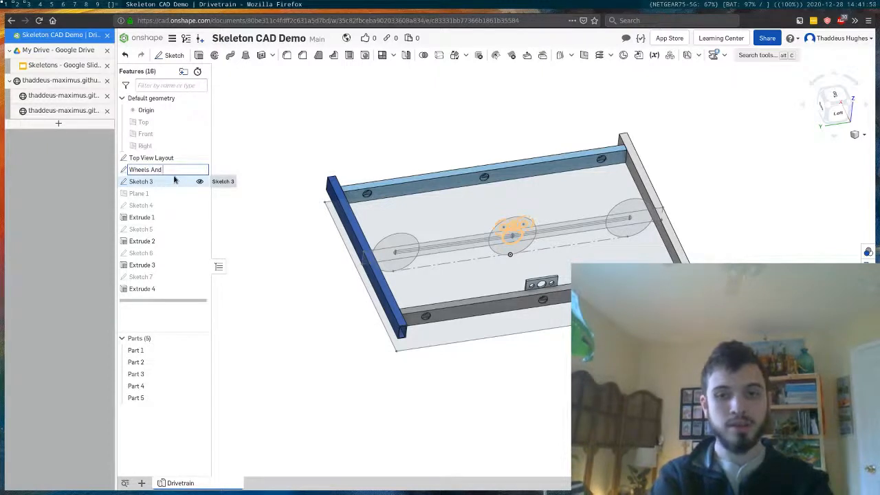
type("Belts")
key("Return")
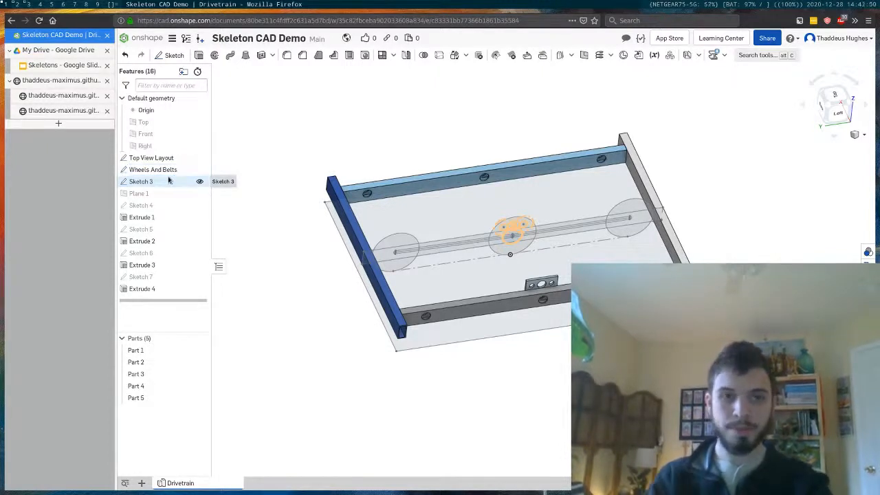
Step: Rename Sketch 3 as "Gearbox"
right_click(161, 183)
left_click(181, 190)
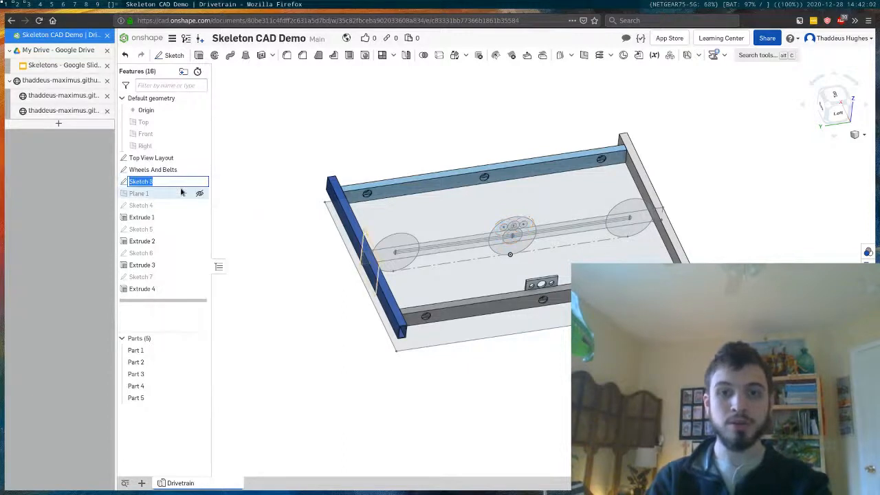
type("Gearbox")
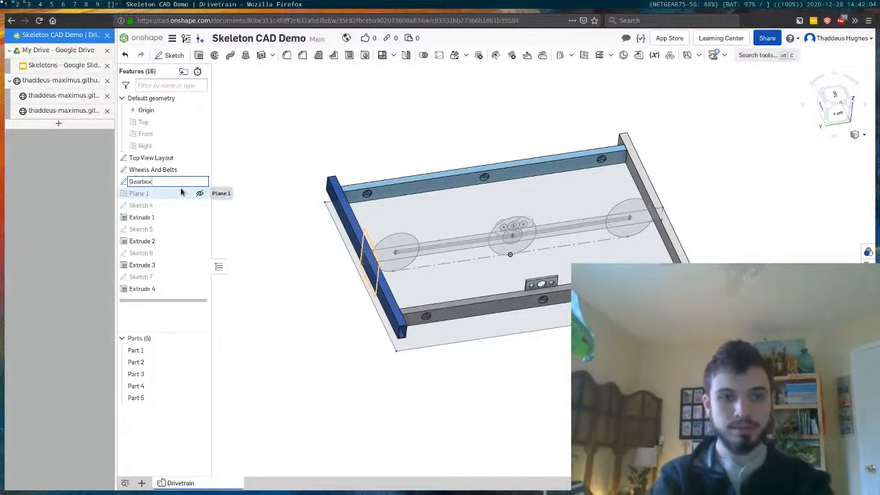
key("Return")
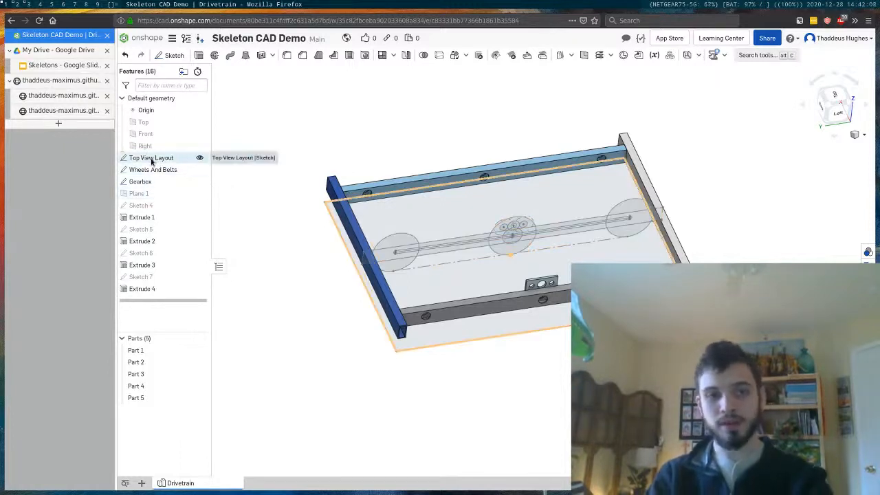
Step: Group all features from Plane 1 through Extrude 4 into a folder named "Drivetrain Frame" and clear the selection
left_click(141, 196)
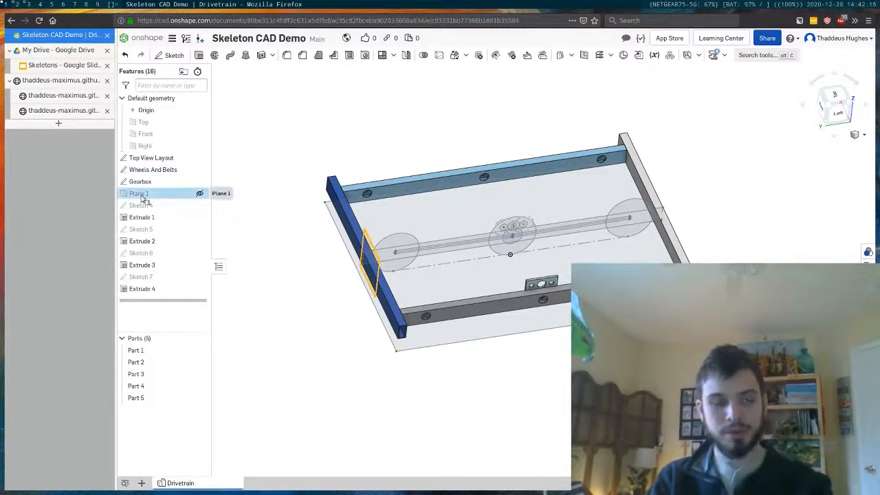
left_click(152, 290, "shift")
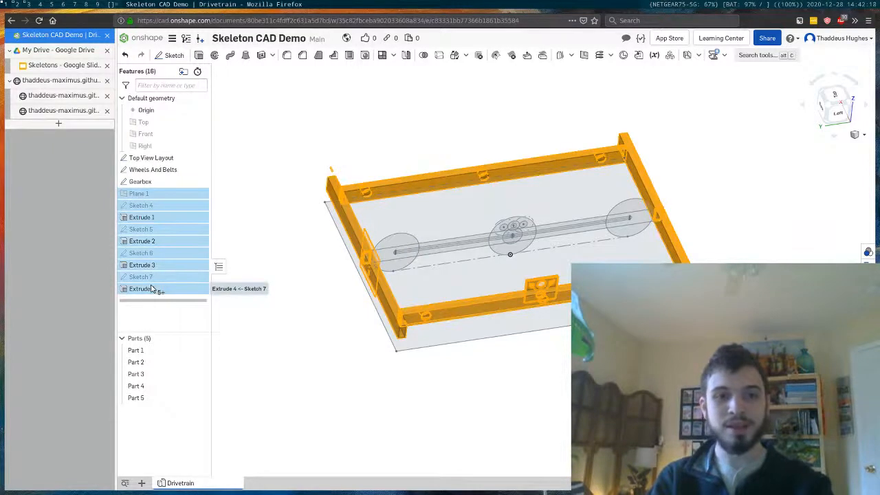
right_click(152, 289)
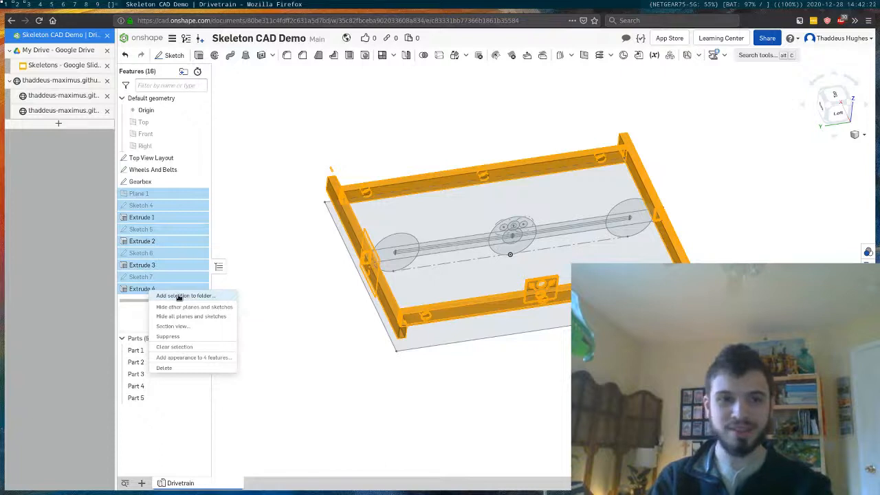
left_click(180, 296)
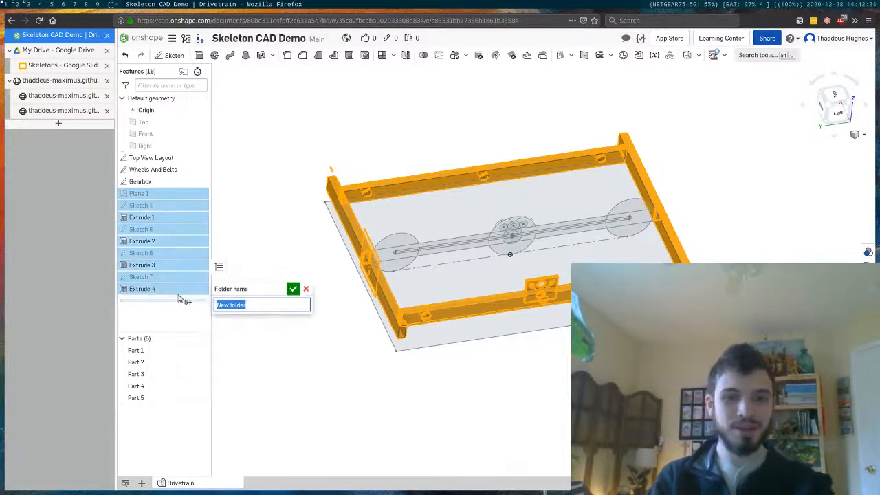
type("Drivet")
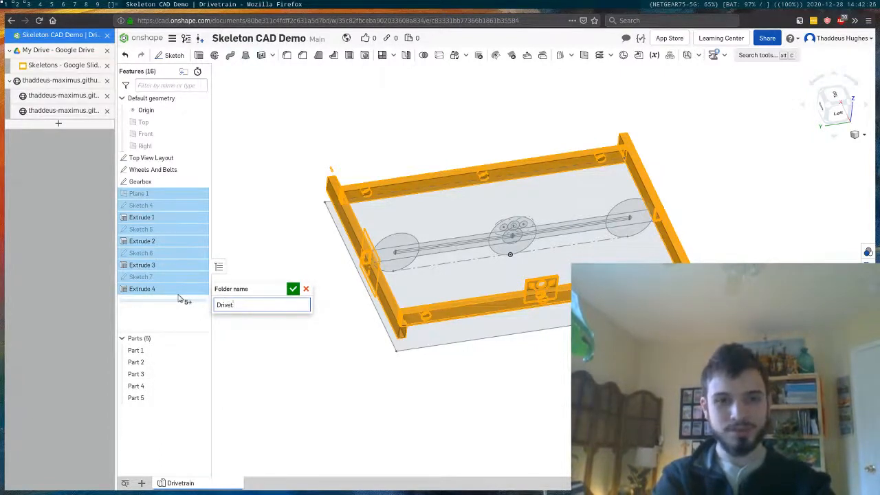
type("rain Frame")
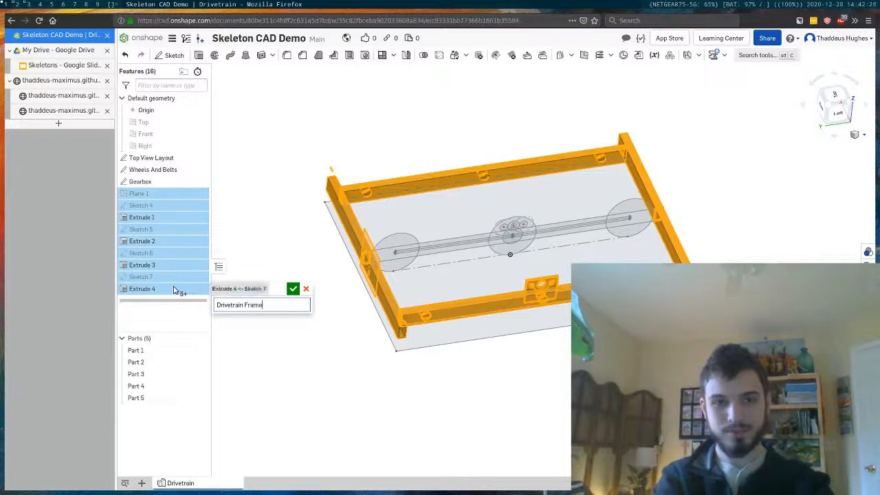
key("Return")
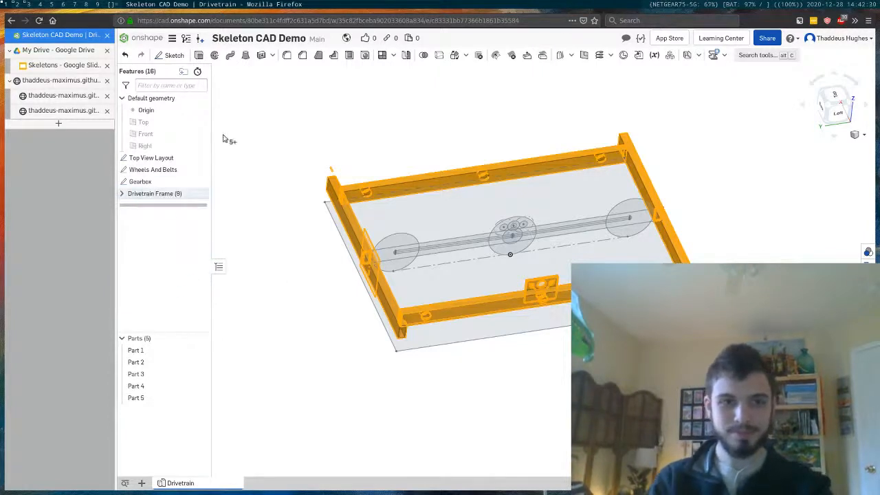
left_click(292, 127)
Step: Suppress all features in the Drivetrain Frame folder, from Plane 1 through Extrude 4, and collapse the folder
right_click_drag(537, 248, 597, 230)
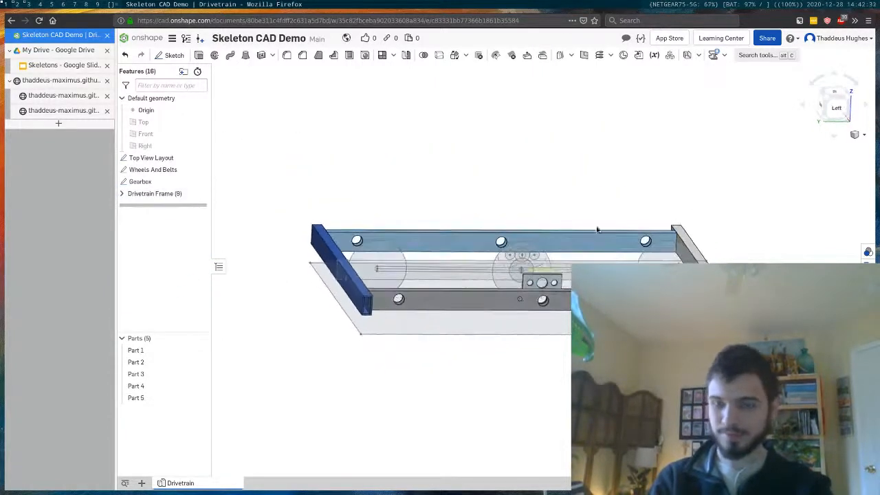
left_click(836, 107)
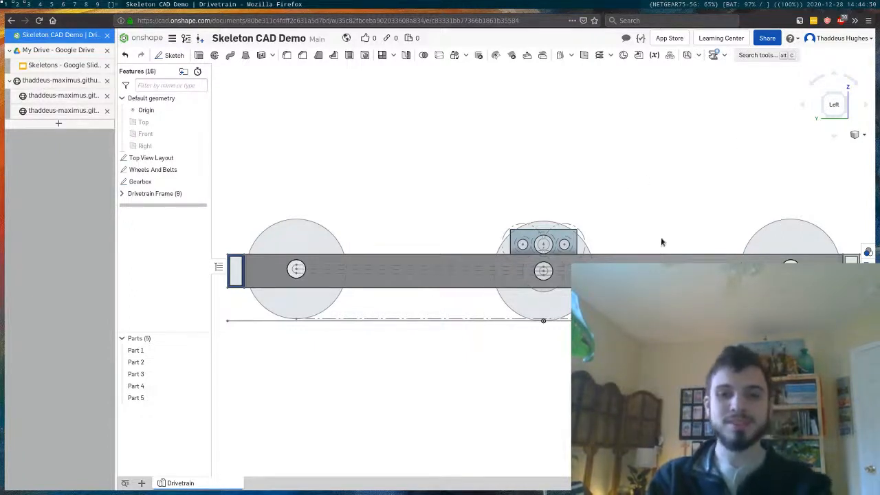
right_click(154, 194)
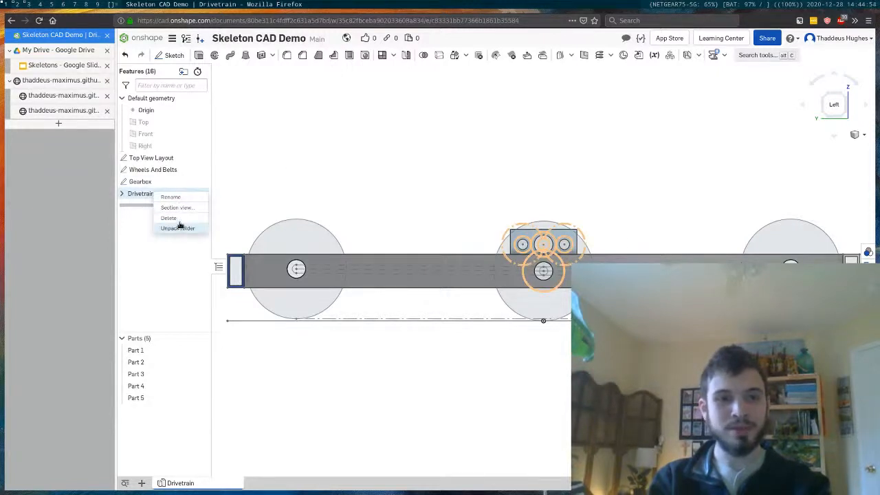
left_click(135, 229)
left_click(123, 195)
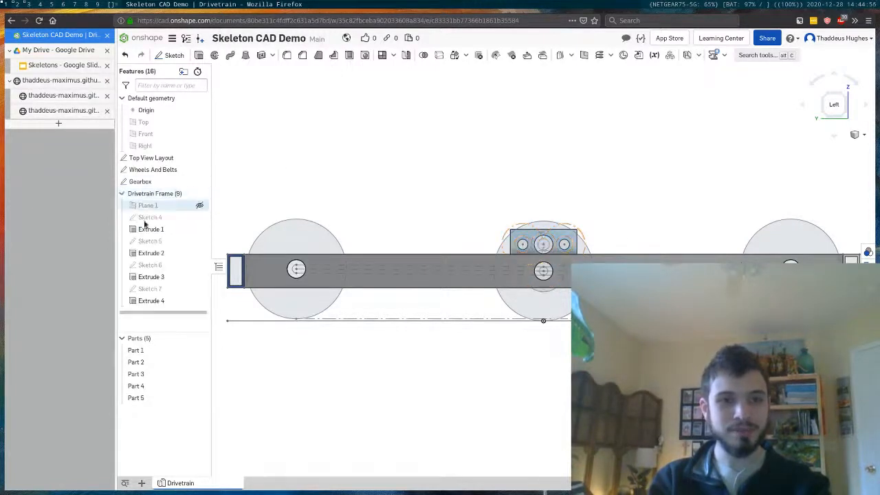
left_click(148, 301)
left_click(150, 206, "shift")
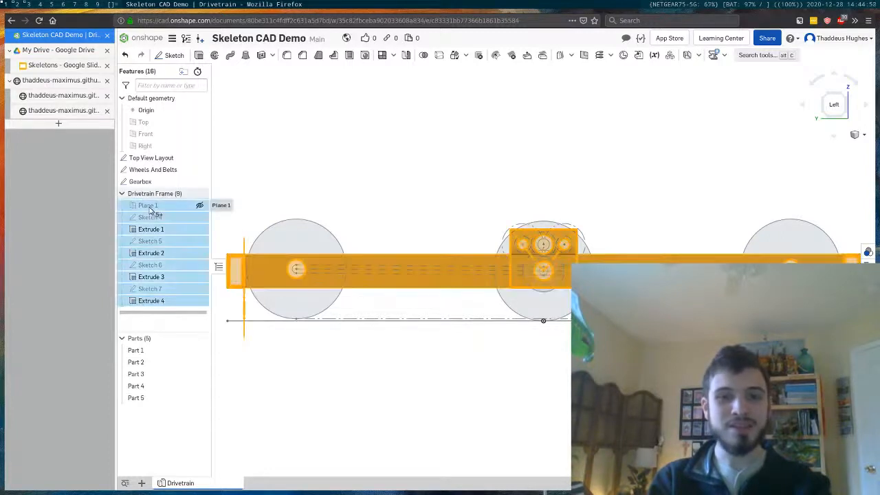
right_click(151, 209)
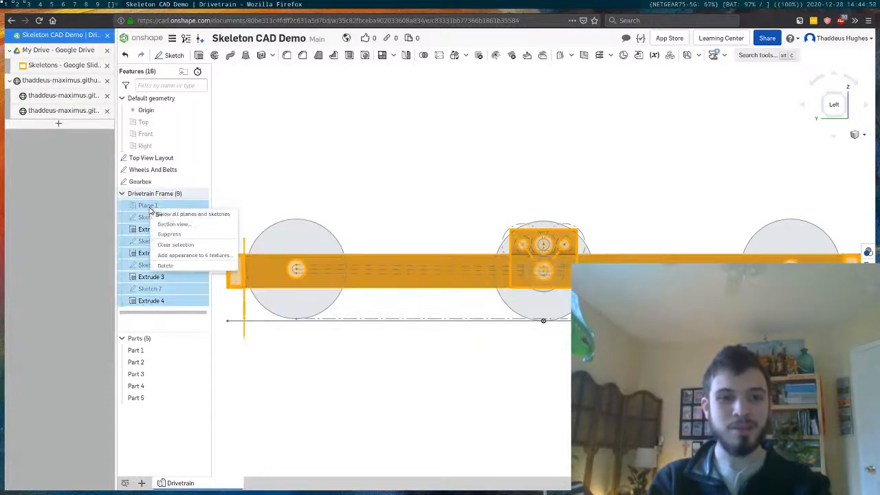
left_click(187, 237)
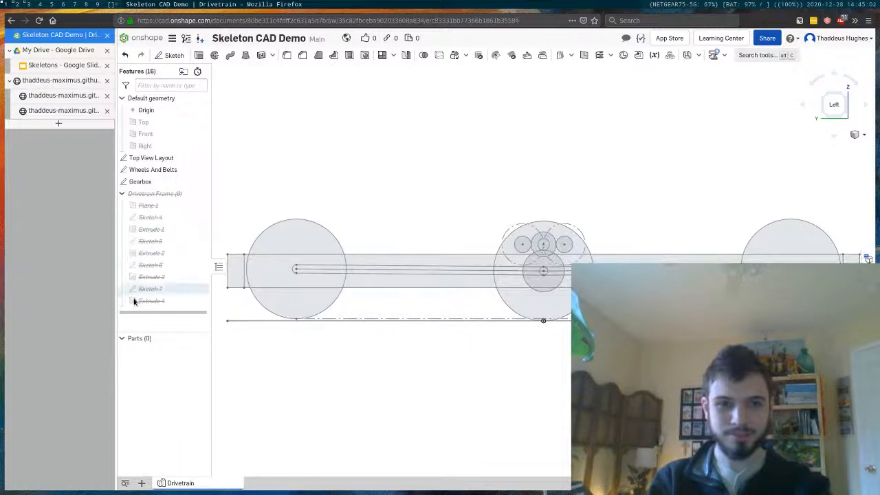
left_click(122, 194)
key("f")
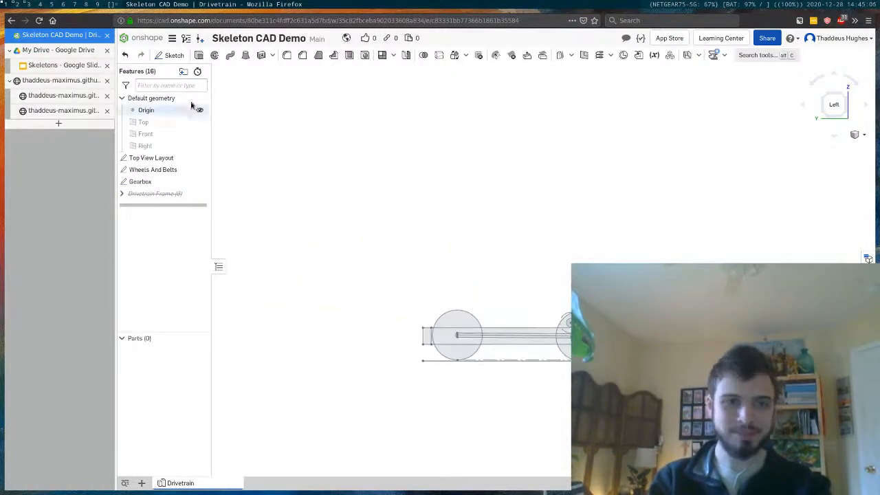
Step: Switch to the Skeletons presentation in Google Slides and show the "Design an Arm" slide
left_click(55, 64)
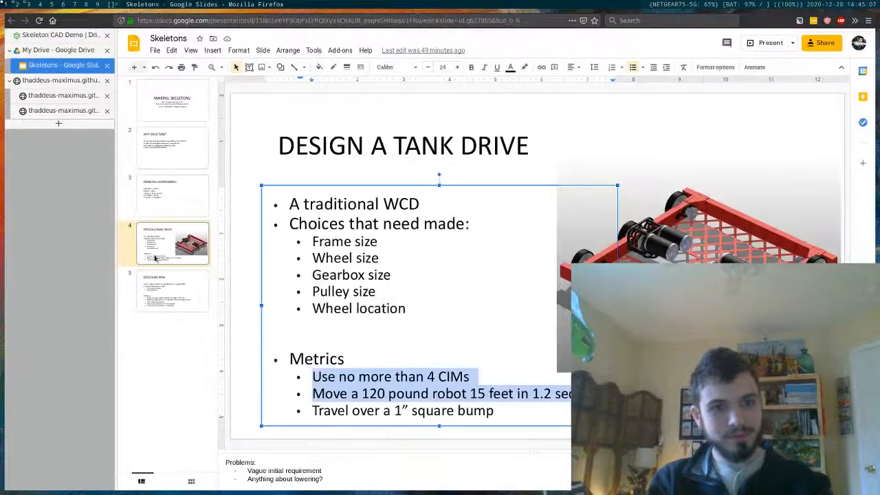
left_click(206, 299)
left_click(159, 368)
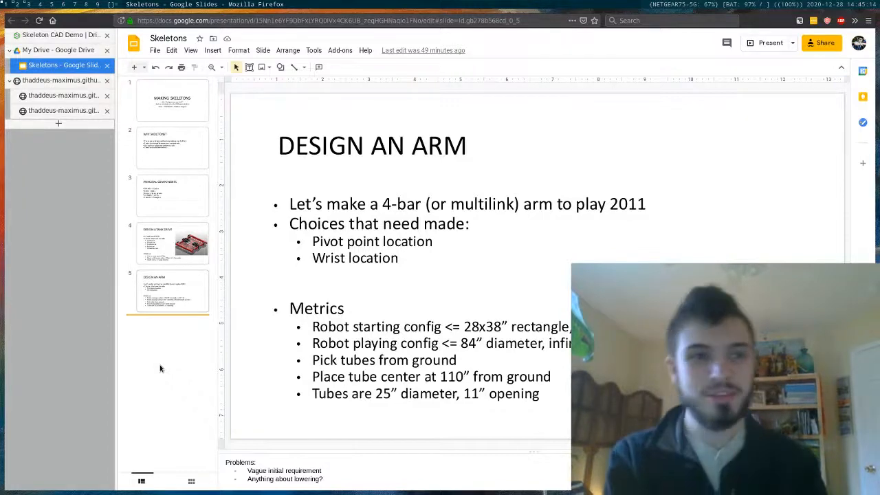
Step: Search the web in a new browser tab for "frc 2011 logomotion"
key("ctrl+t")
type("frc 20")
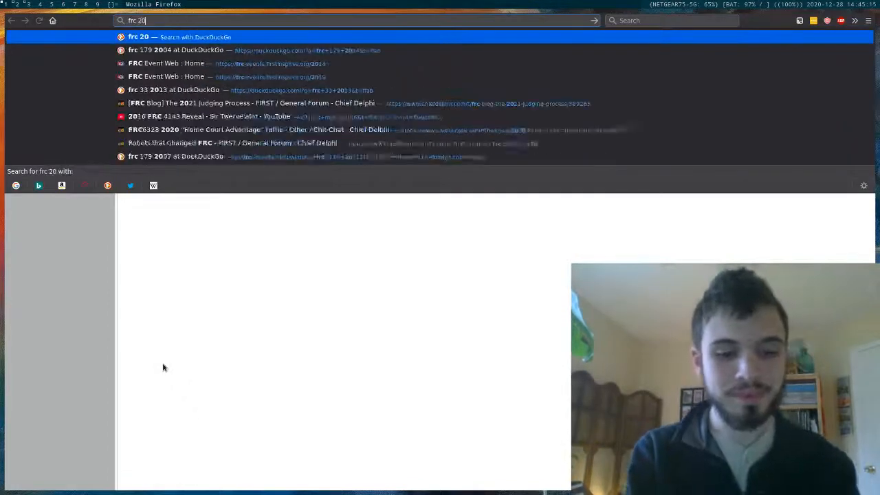
type("11 log")
type("tion")
key("Return")
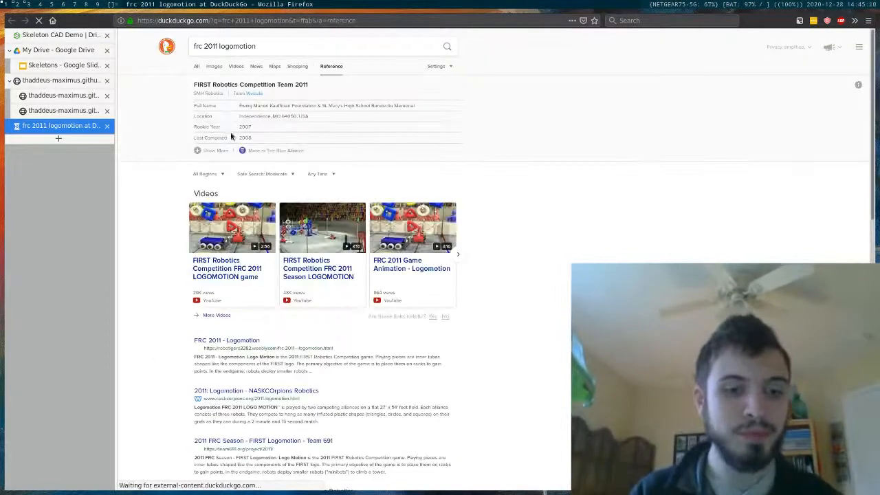
Step: Watch the FRC 2011 LOGOMOTION game animation full screen, pause it, and return to the "Design an Arm" slide
key("super+2")
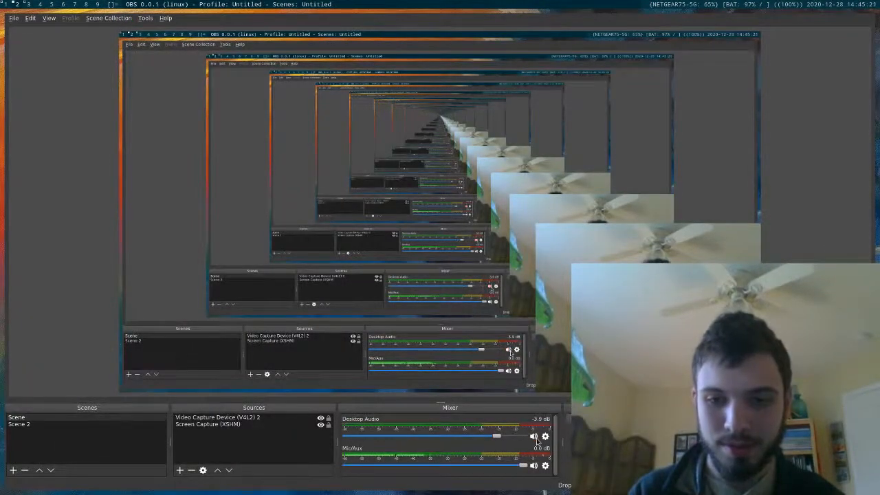
key("super+1")
left_click(241, 267)
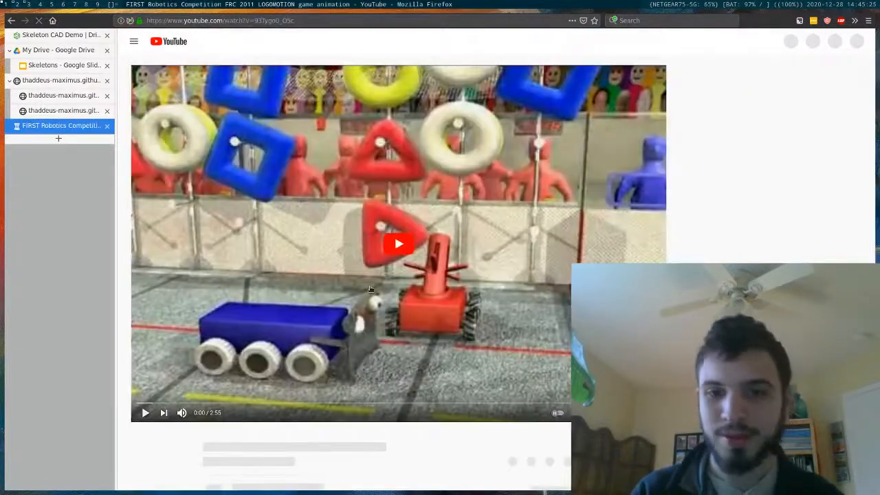
left_click(378, 271)
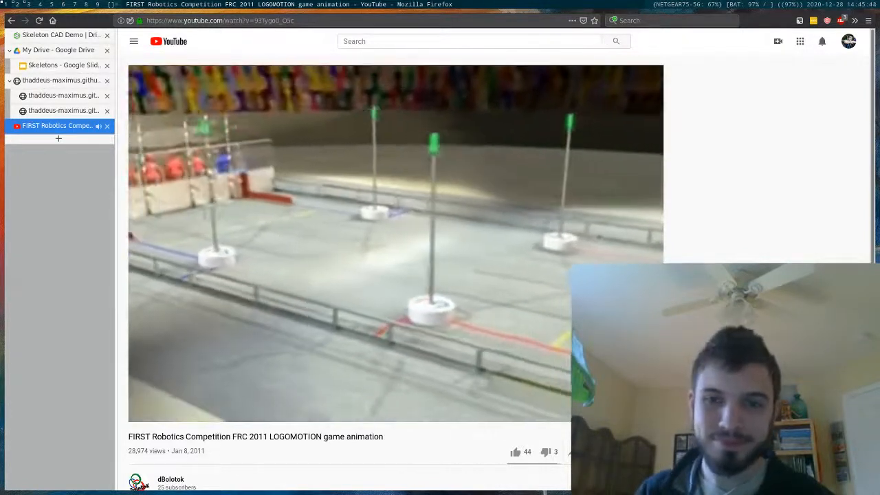
key("f")
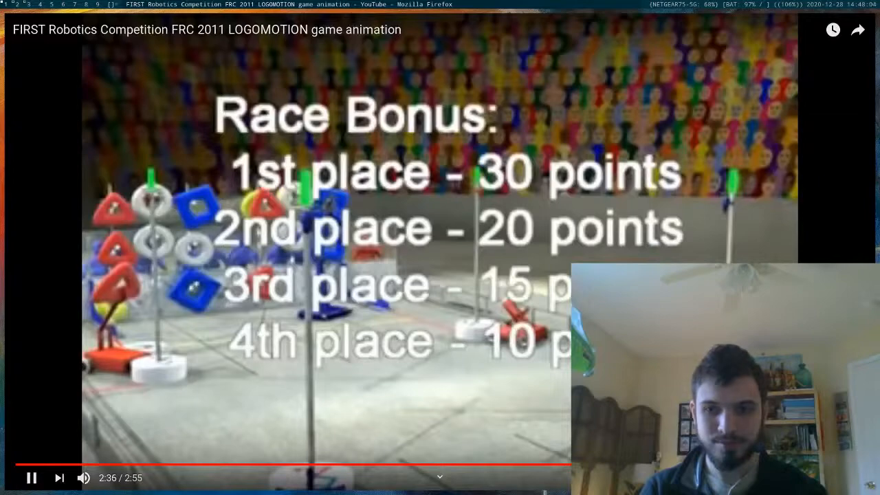
key("Escape")
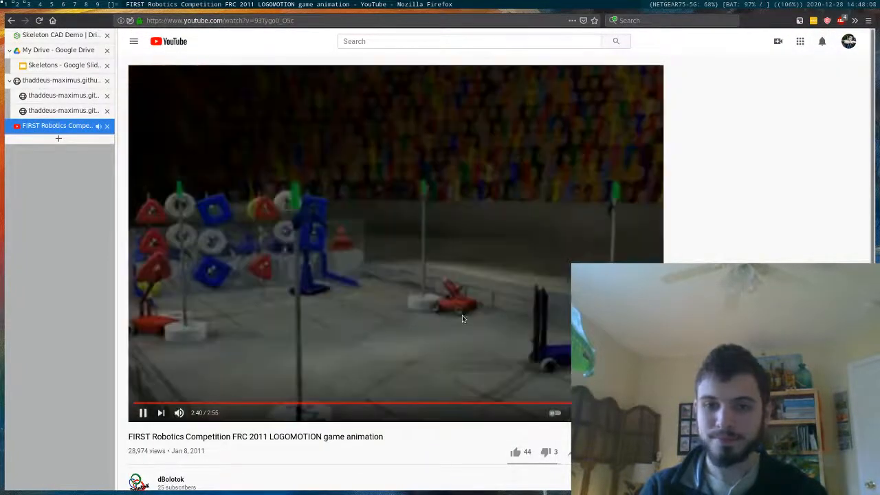
left_click(462, 319)
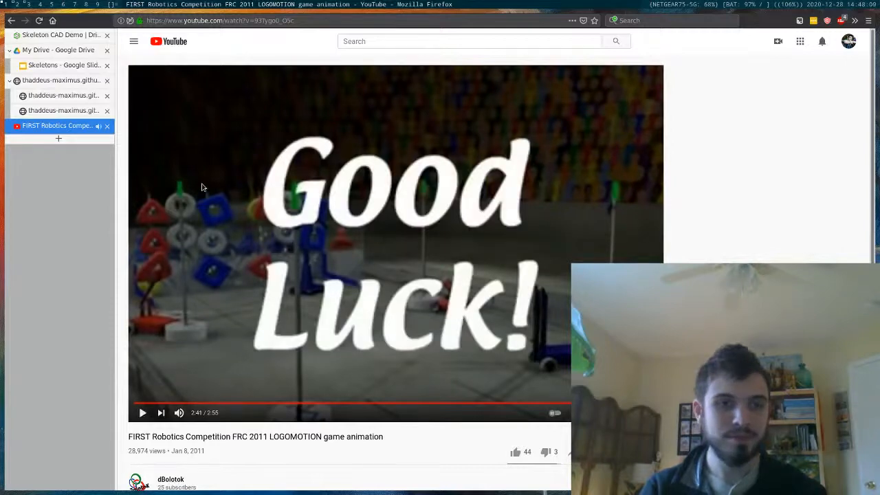
left_click(56, 66)
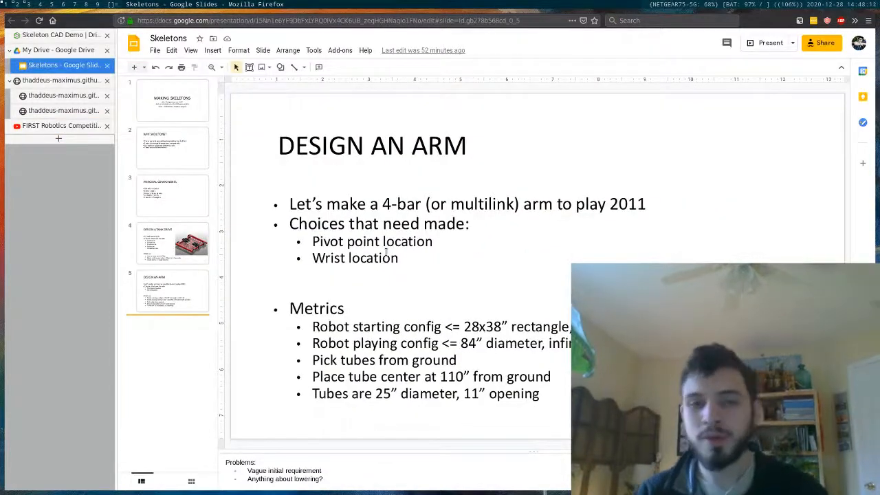
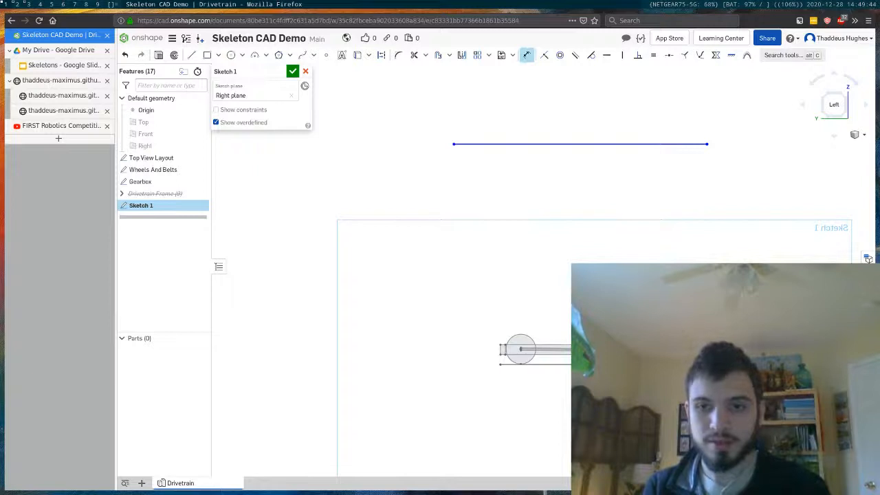
Step: Set the vertical height dimension of the horizontal line in Sketch 1 to 60 and finish the sketch
left_click(762, 145)
type("60")
key("Return")
key("Escape")
scroll(589, 257, "down", 1)
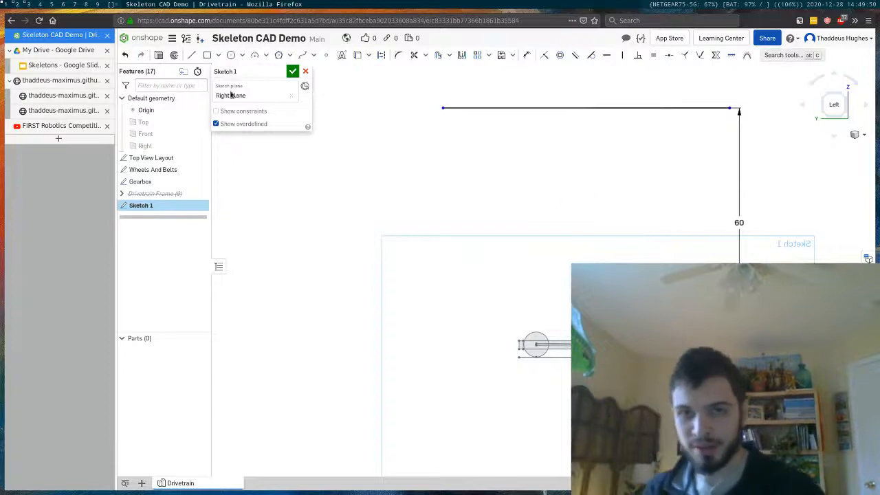
left_click(292, 72)
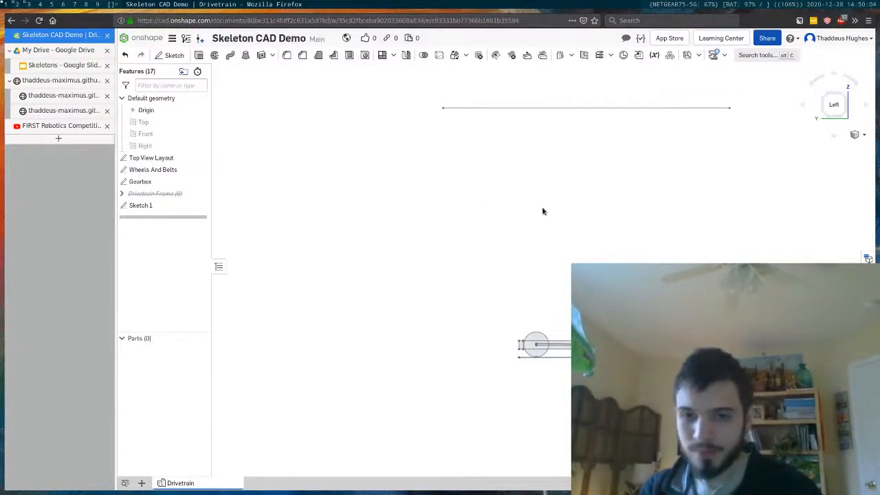
Step: Examine the playing configuration diameter limit on the "Design an Arm" slide and return to the Onshape document
key("ctrl+Tab")
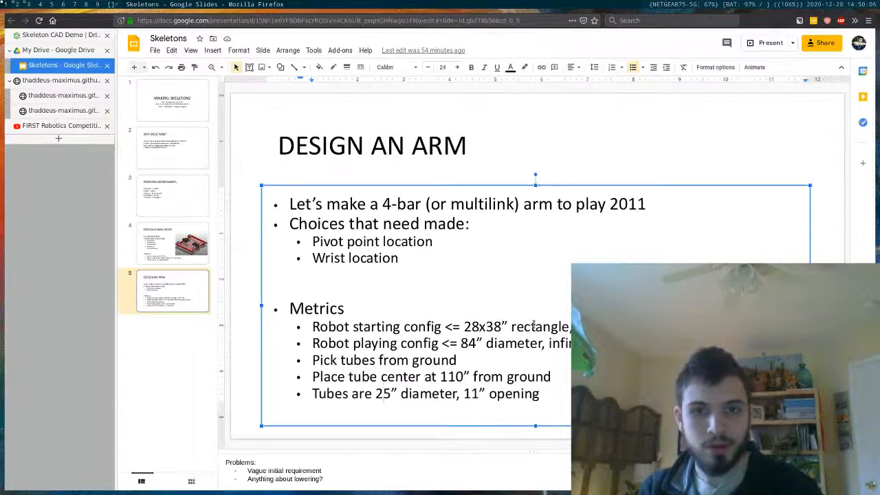
left_click_drag(319, 343, 478, 342)
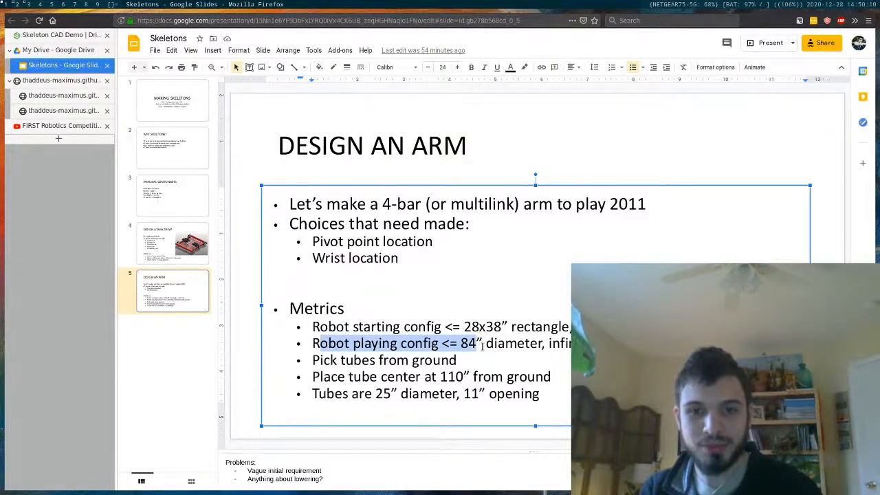
left_click(483, 345)
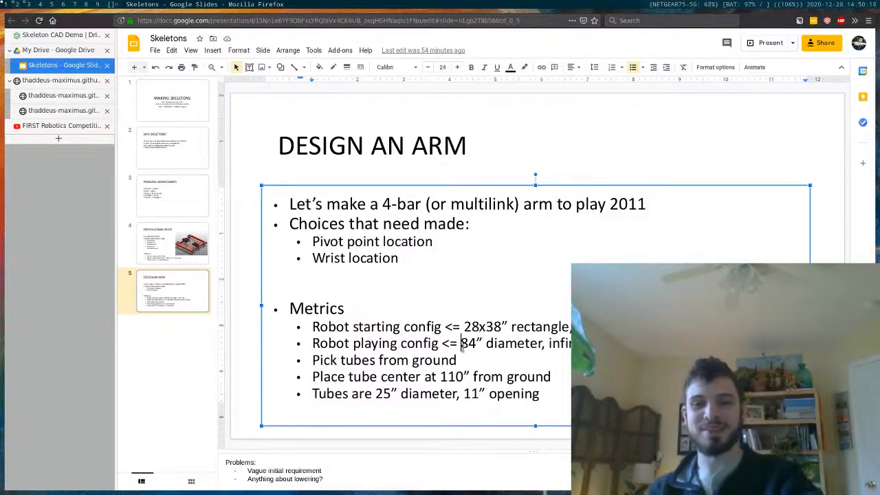
left_click_drag(461, 343, 487, 346)
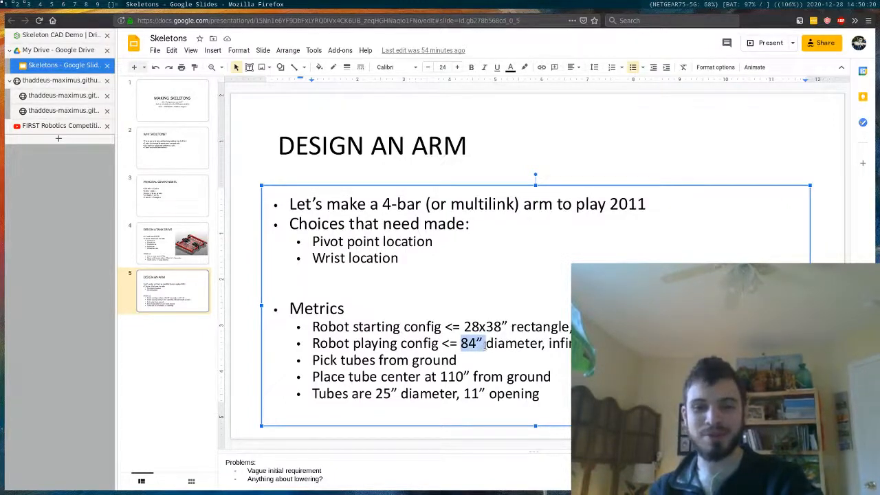
left_click(487, 344)
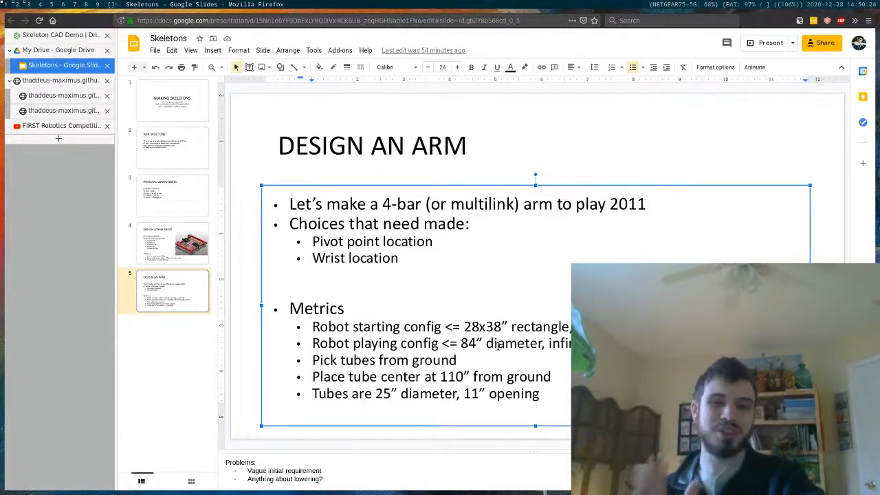
key("ctrl+Page_Up")
key("ctrl+Page_Up")
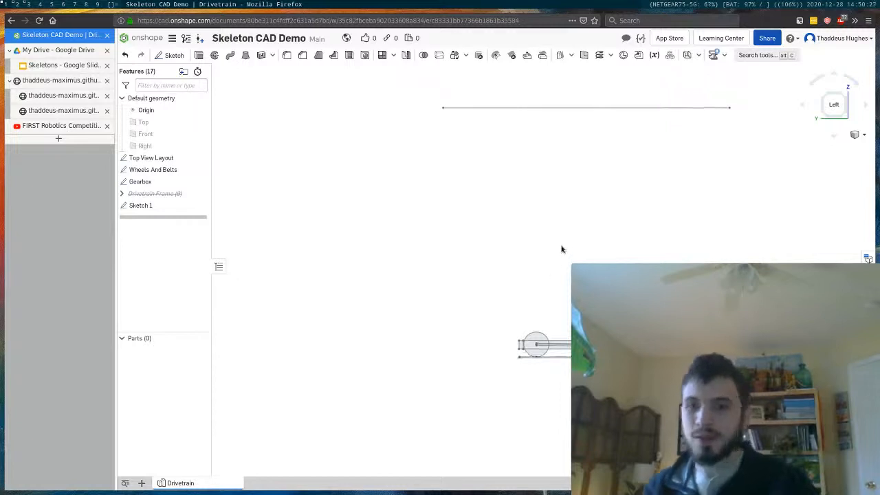
Step: Start a sketch on the Top plane and draw a large circle centred on the vertical line just beyond the frame's front edge
right_click_drag(561, 249, 570, 299)
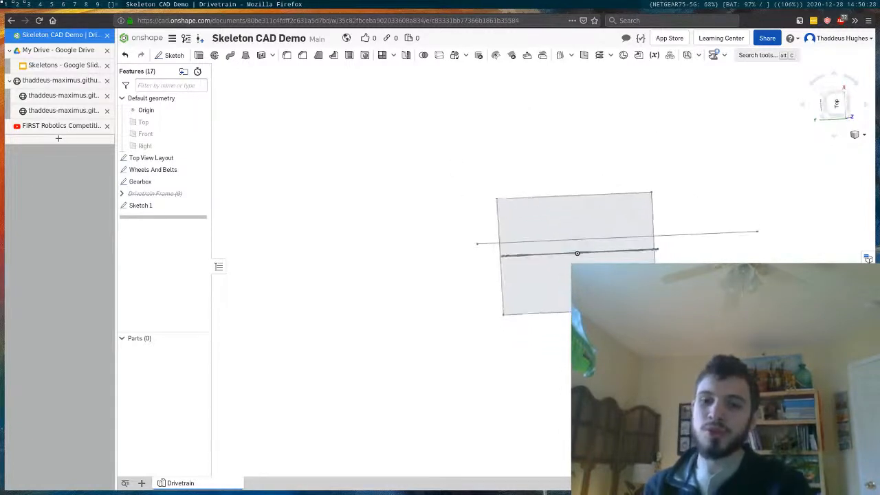
left_click(826, 116)
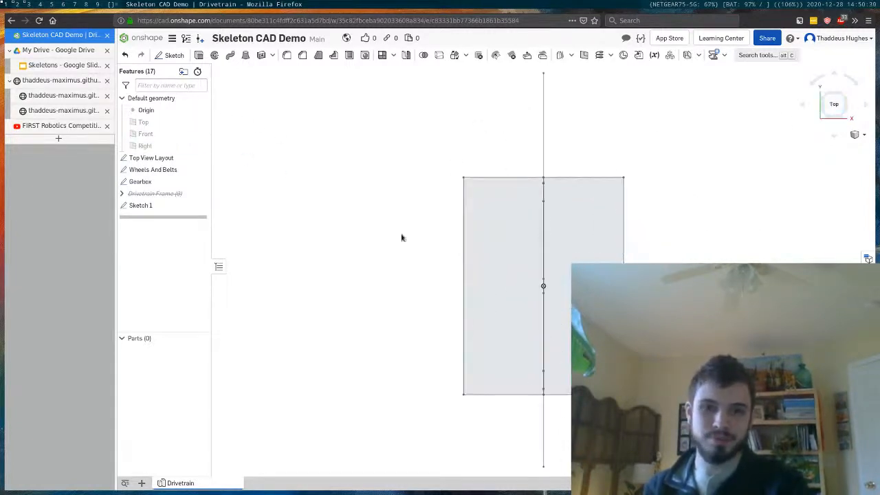
left_click(179, 122)
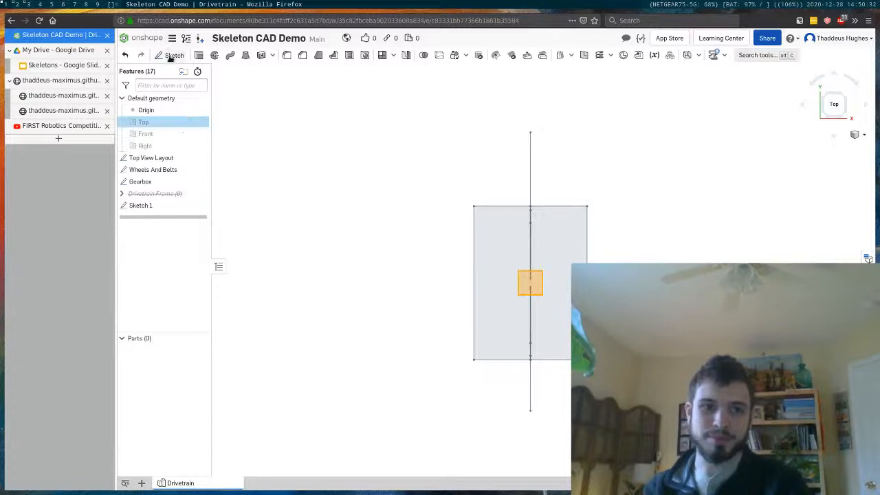
left_click(172, 55)
key("c")
left_click(530, 189)
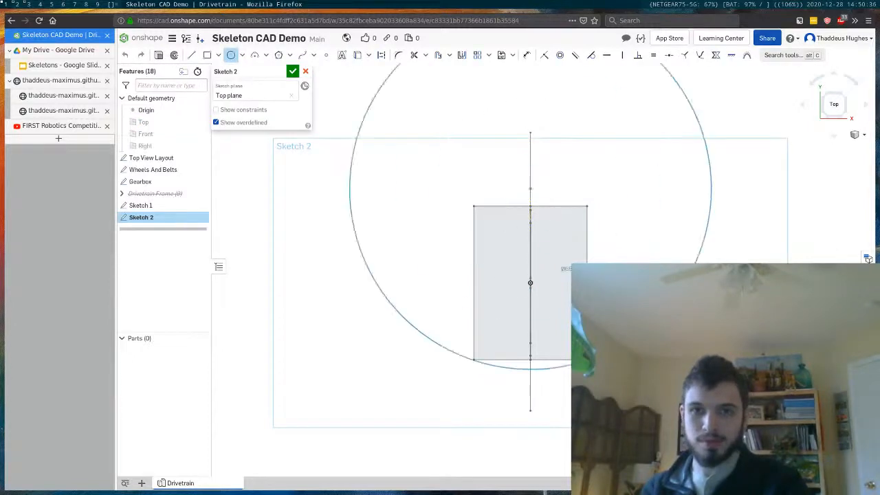
left_click(598, 370)
key("Escape")
key("d")
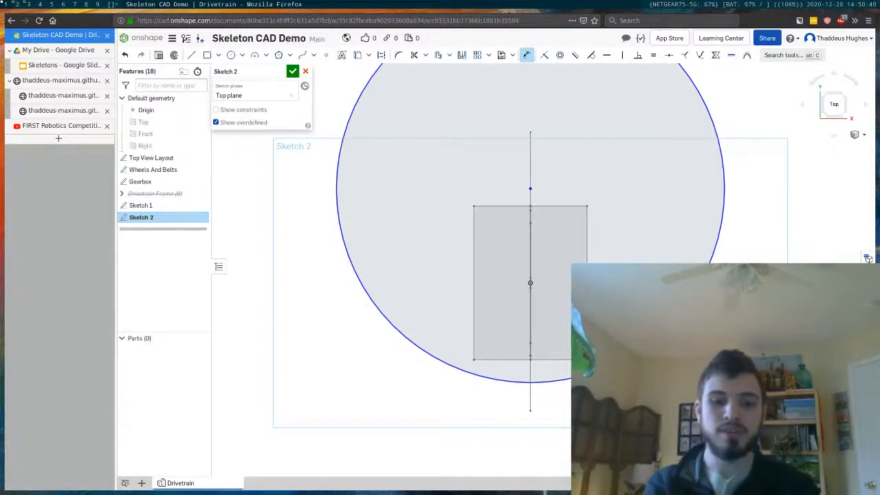
Step: Size the circle to the 84-inch playing diameter and move its centre along the centreline to just inside the frame's front edge
left_click(590, 372)
key("Escape")
left_click(581, 362)
left_click_drag(530, 201, 540, 289)
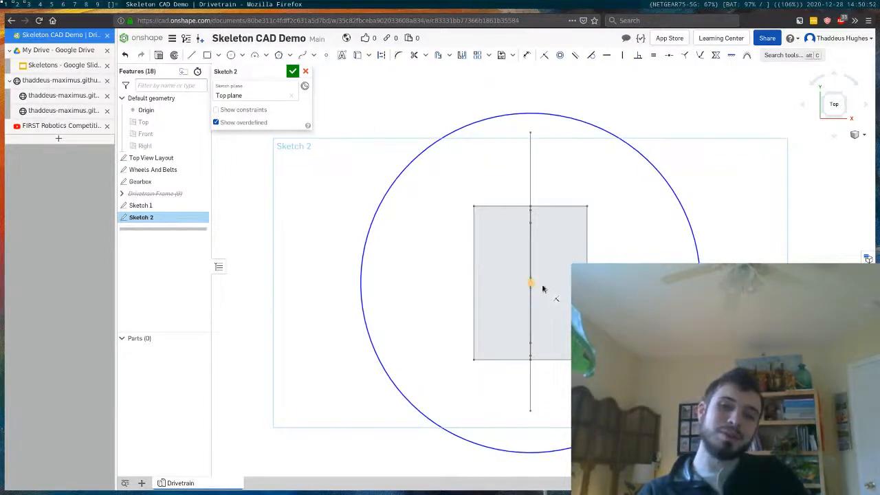
left_click_drag(549, 288, 613, 220)
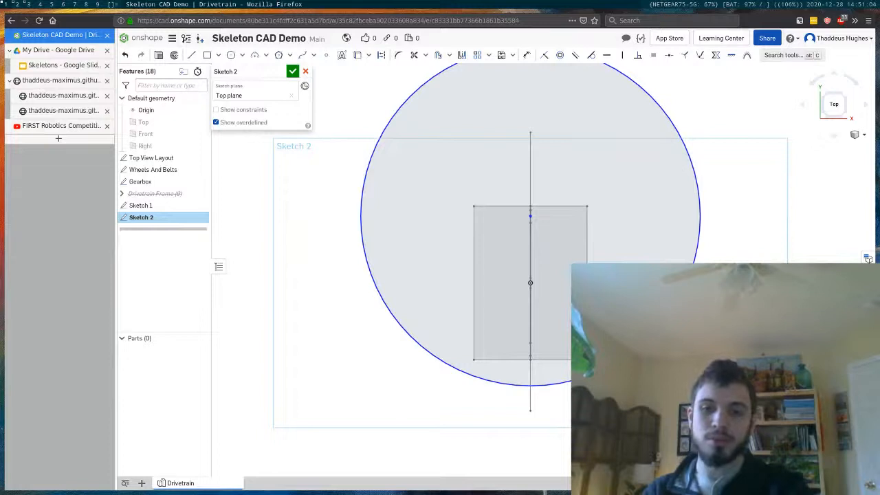
Step: Make the playing-diameter circle coincident with the frame's rear corner and finish the sketch
key("i")
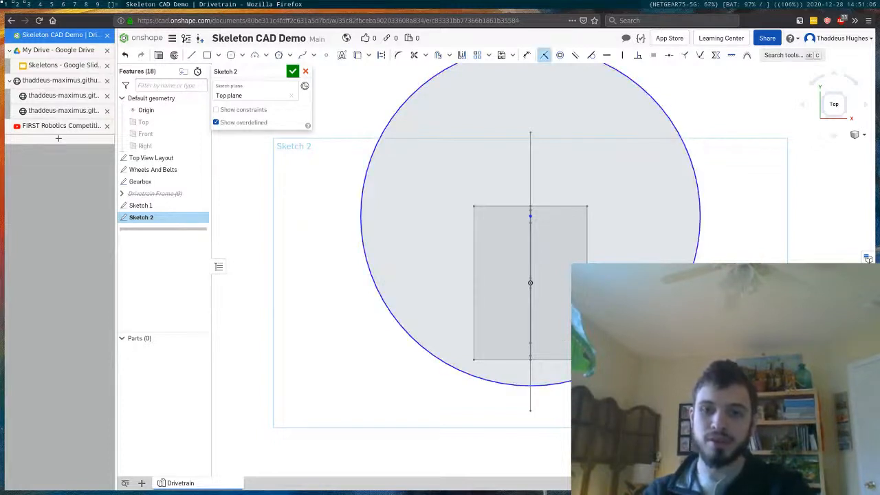
left_click(473, 359)
left_click(468, 374)
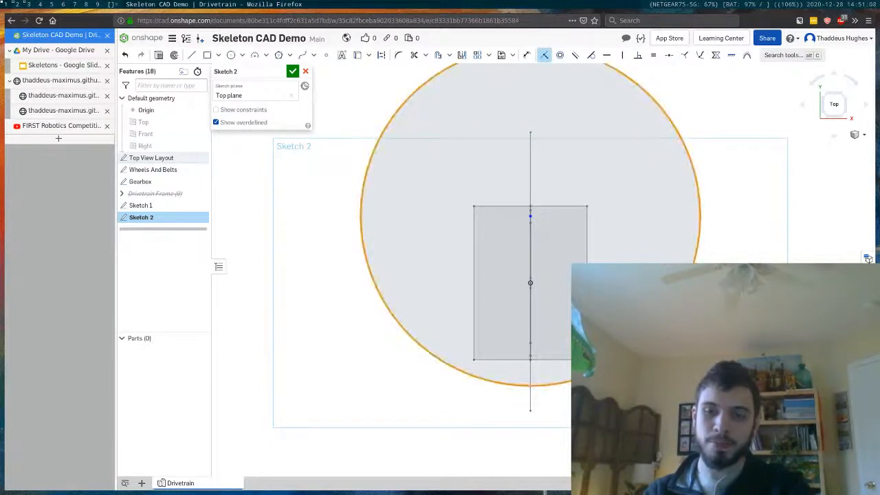
scroll(634, 371, "down", 2)
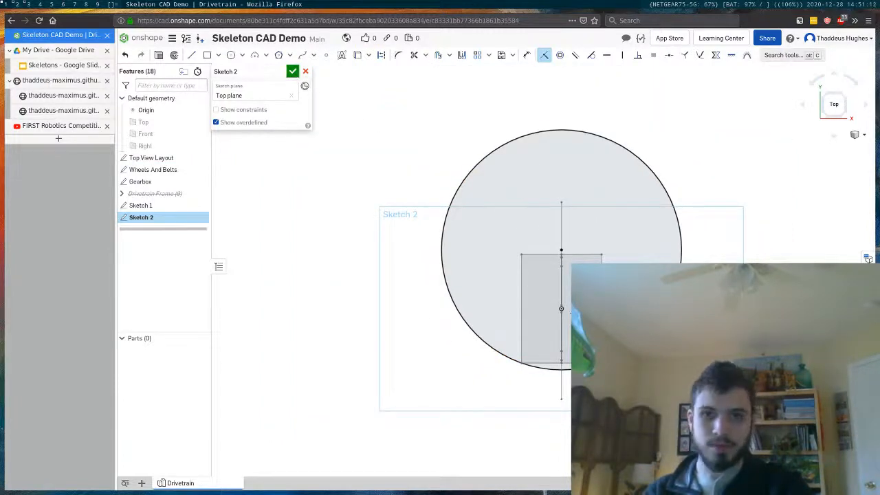
right_click_drag(676, 227, 764, 144)
right_click_drag(423, 295, 457, 330)
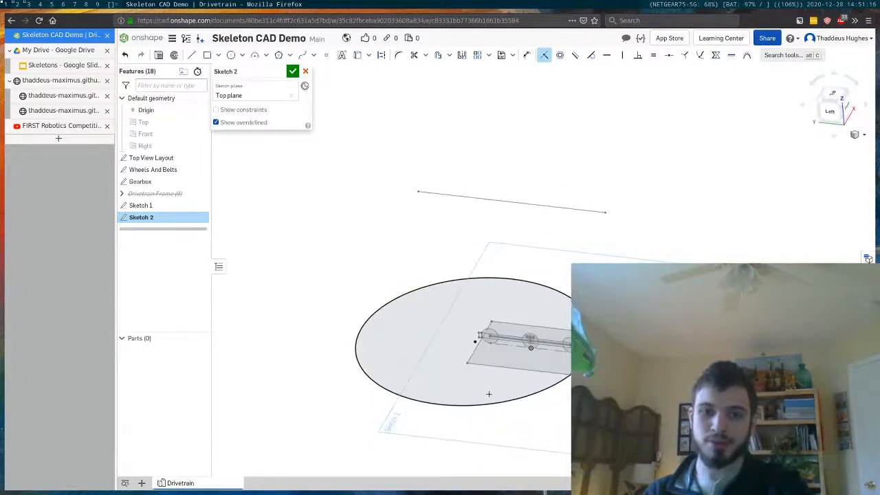
left_click(293, 71)
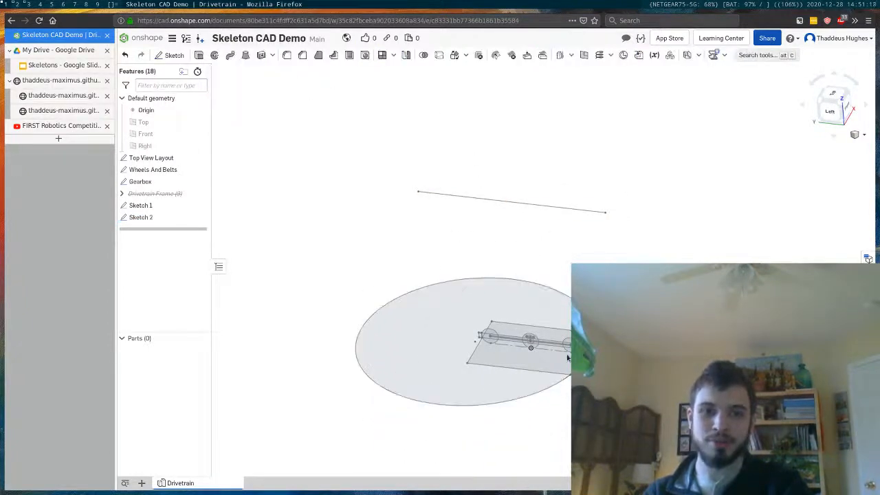
mouse_move(483, 355)
right_mouse_down()
mouse_move(501, 363)
mouse_move(493, 359)
right_mouse_up()
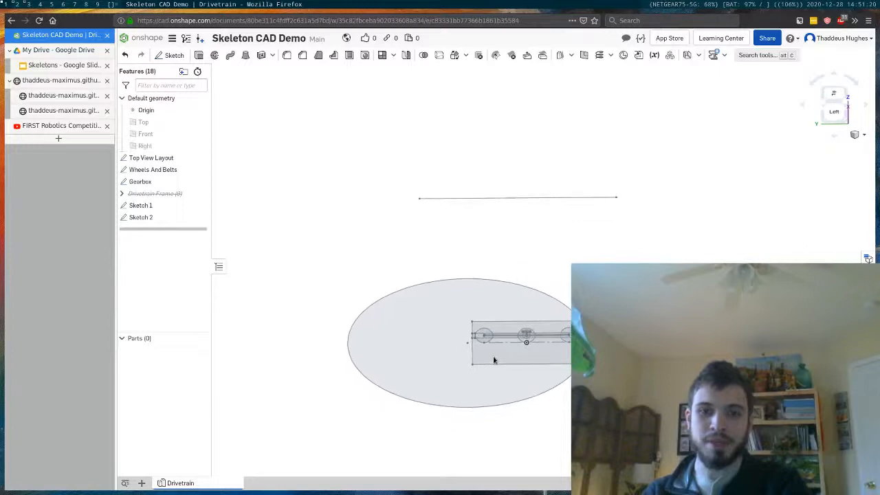
left_click(160, 217)
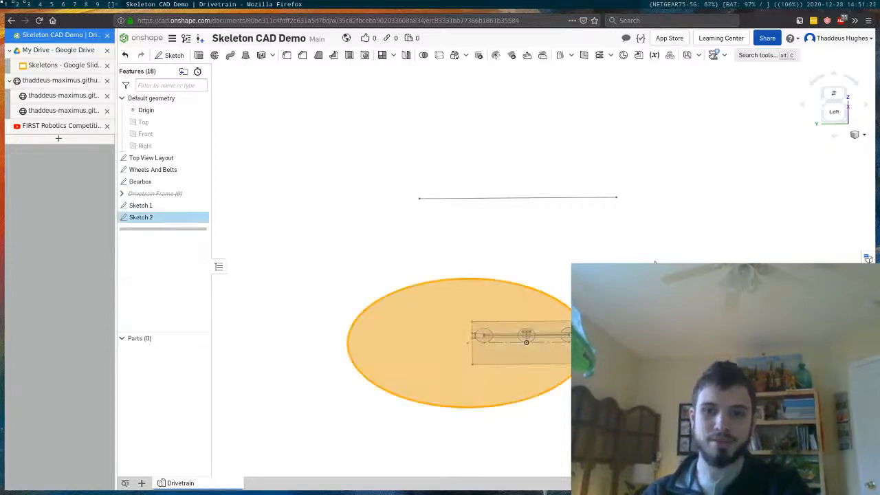
key("alt+c")
type("ex")
key("Return")
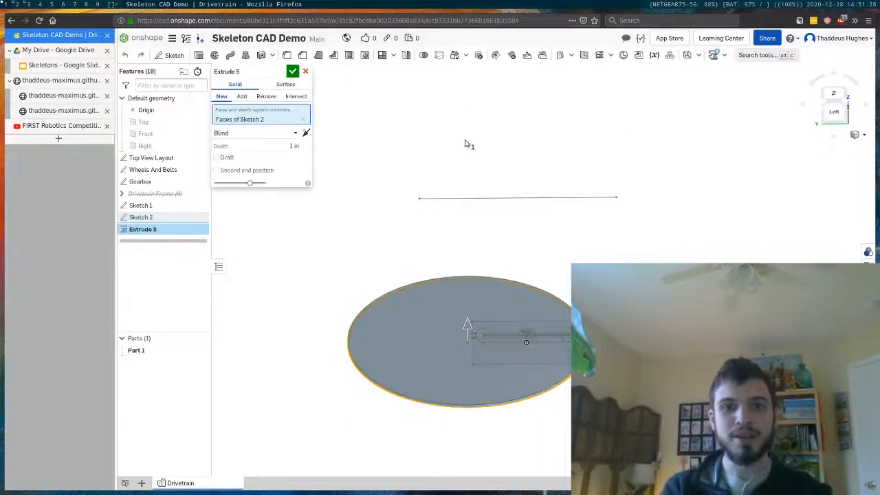
left_click(286, 84)
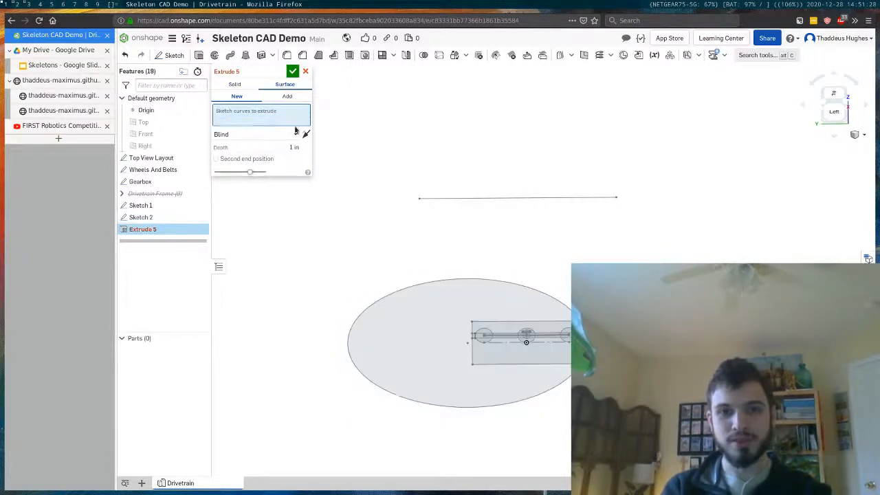
left_click(286, 137)
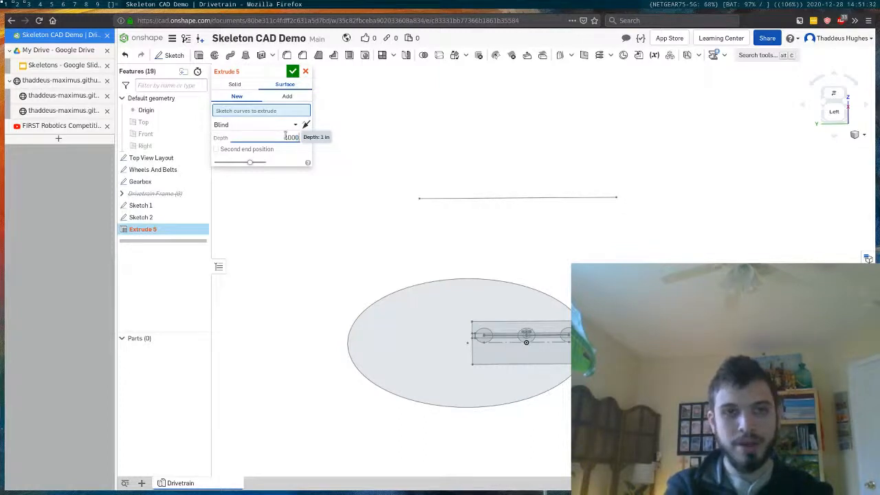
key("Return")
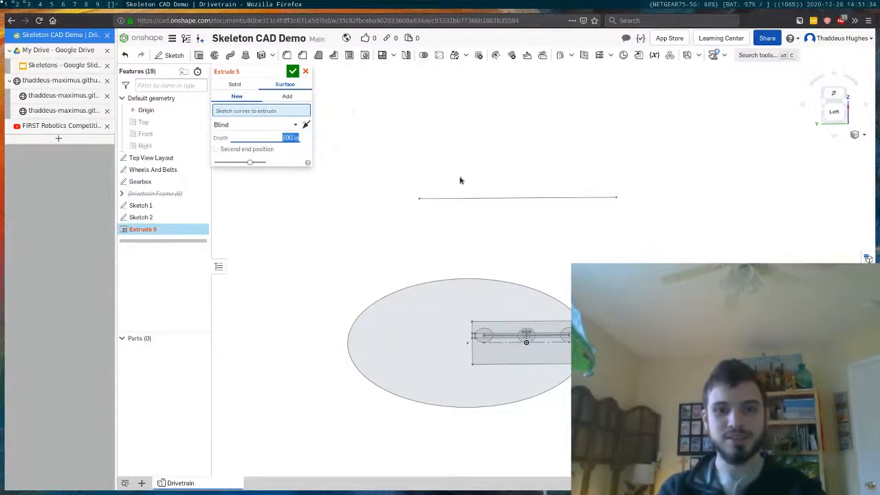
left_click(424, 282)
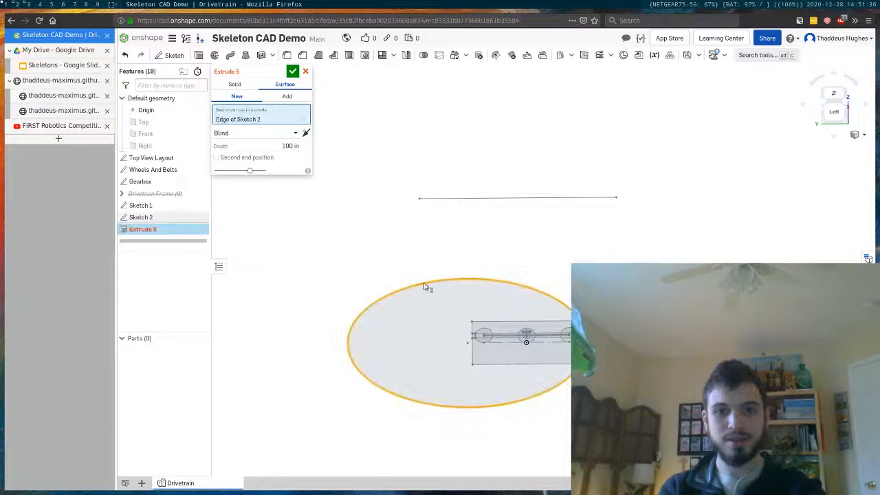
right_click_drag(376, 183, 433, 260)
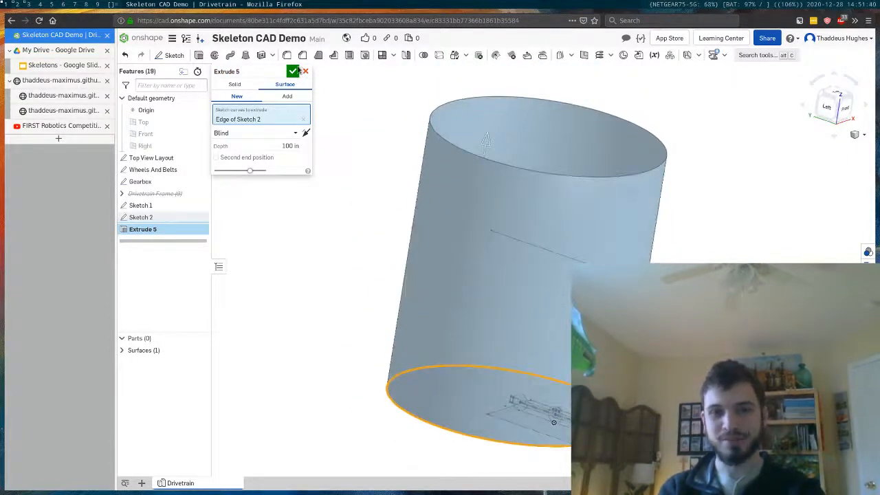
left_click(306, 71)
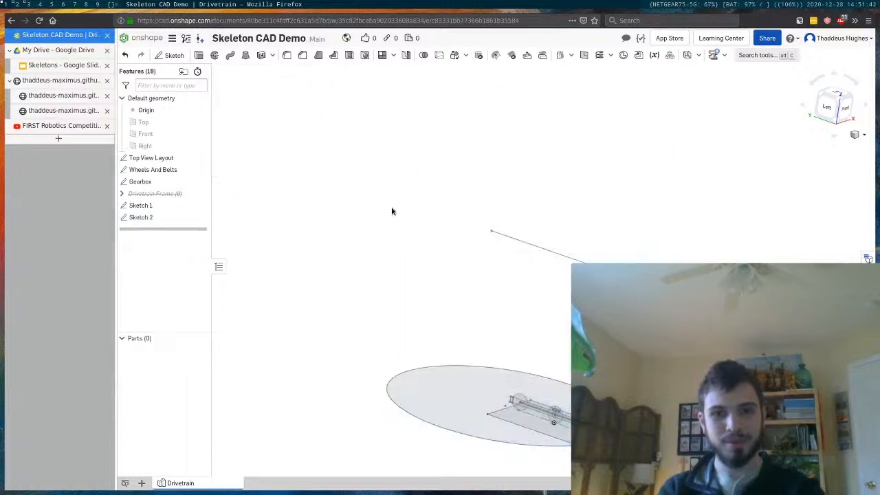
right_click_drag(538, 325, 509, 383)
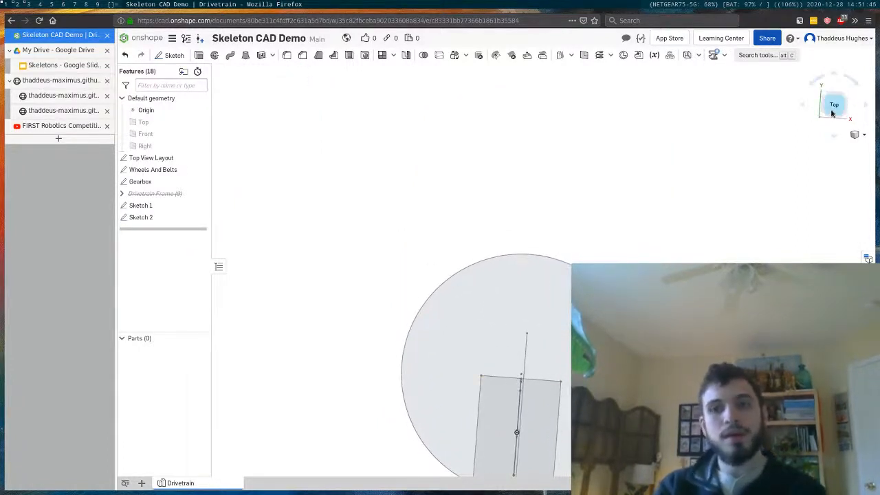
left_click(834, 104)
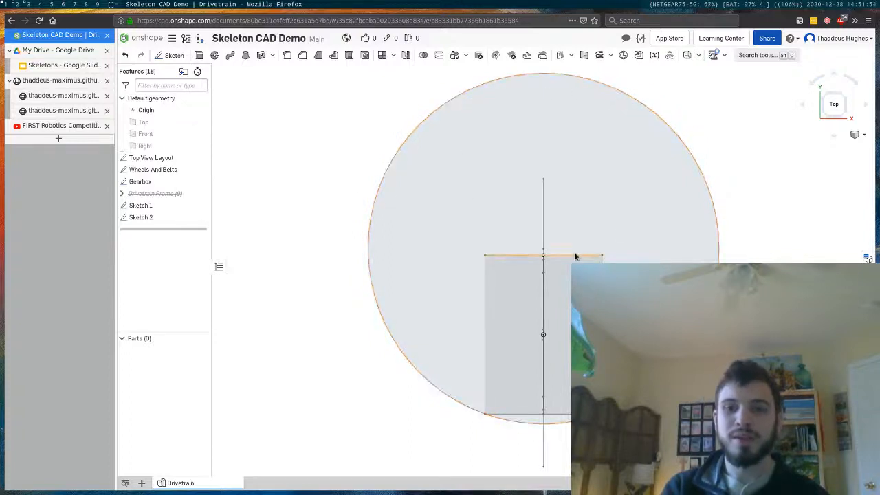
mouse_move(543, 256)
right_mouse_down()
mouse_move(557, 193)
mouse_move(648, 209)
mouse_move(597, 179)
mouse_move(615, 195)
mouse_move(595, 234)
right_mouse_up()
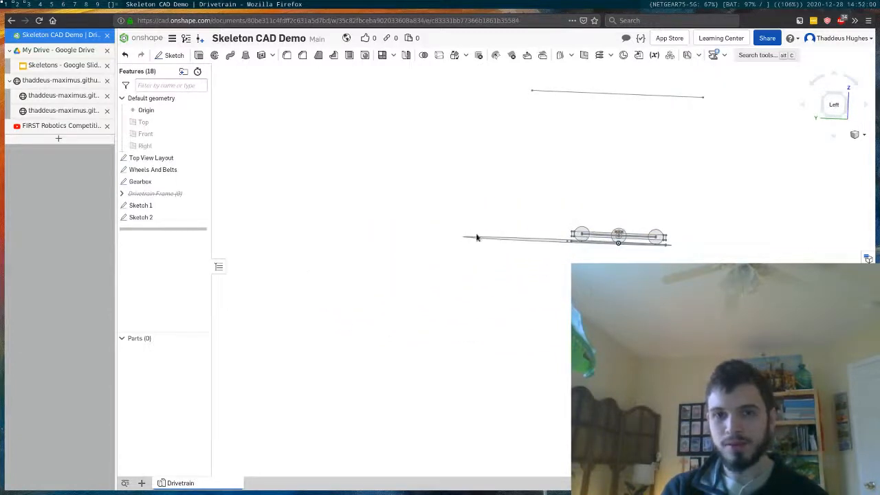
right_click_drag(591, 187, 541, 272)
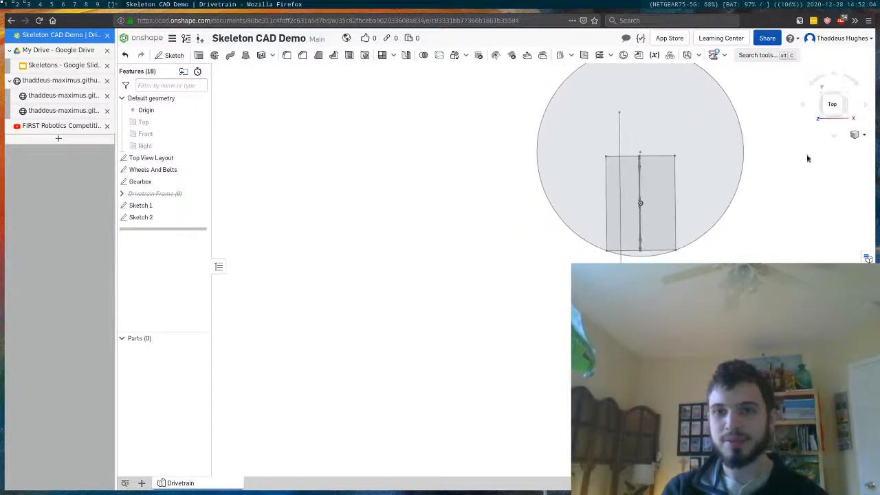
Step: Reopen Sketch 2 and draw a rectangle about 17 in wide and 42.6 in long from the frame's front edge out to the circle
key("f")
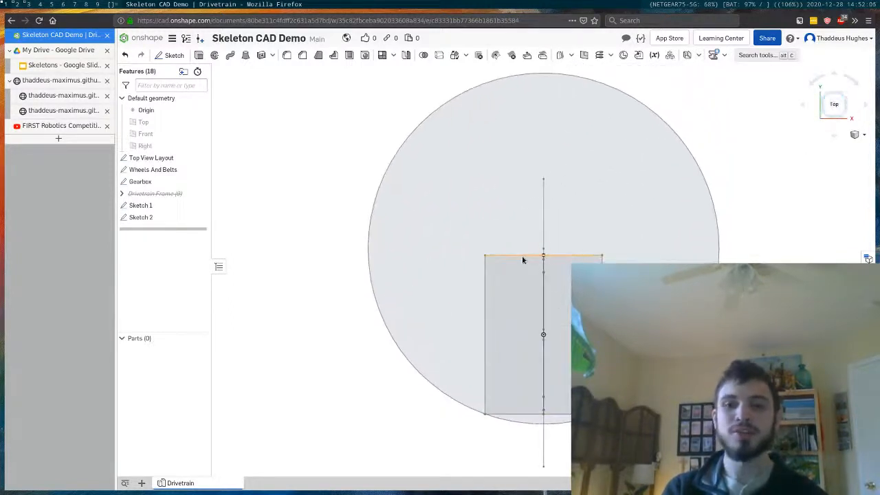
right_click(150, 219)
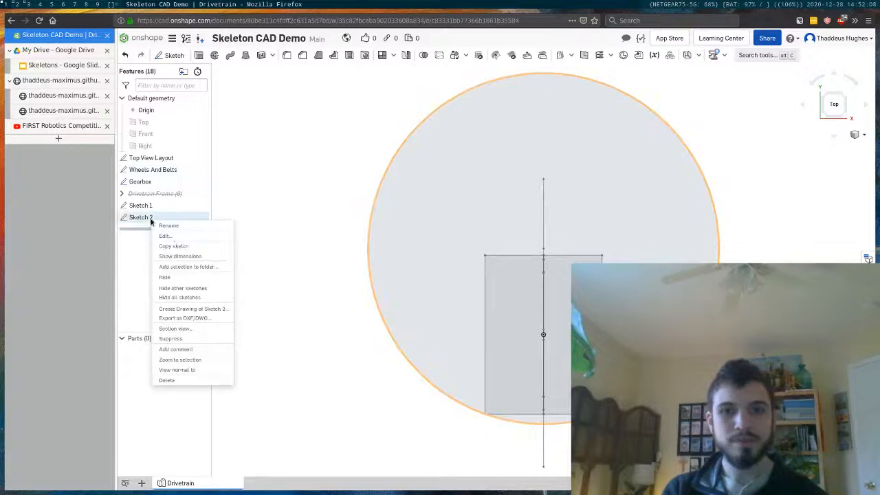
left_click(165, 236)
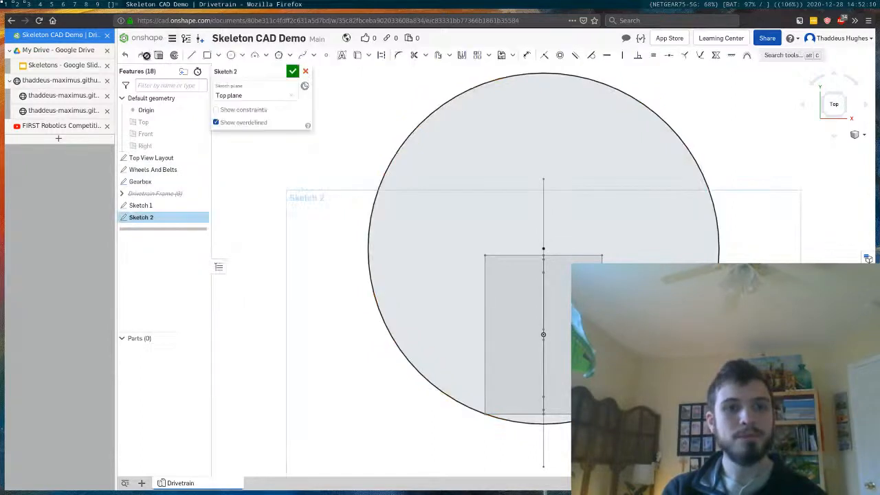
left_click(207, 55)
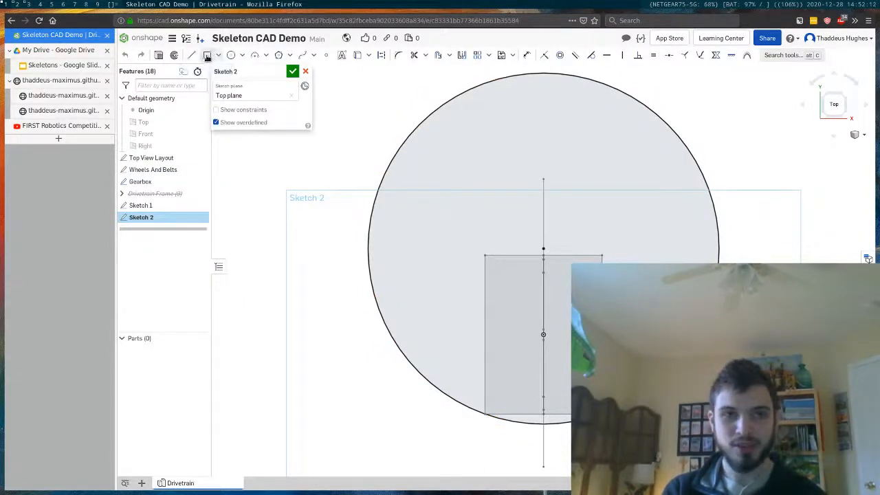
left_click(509, 255)
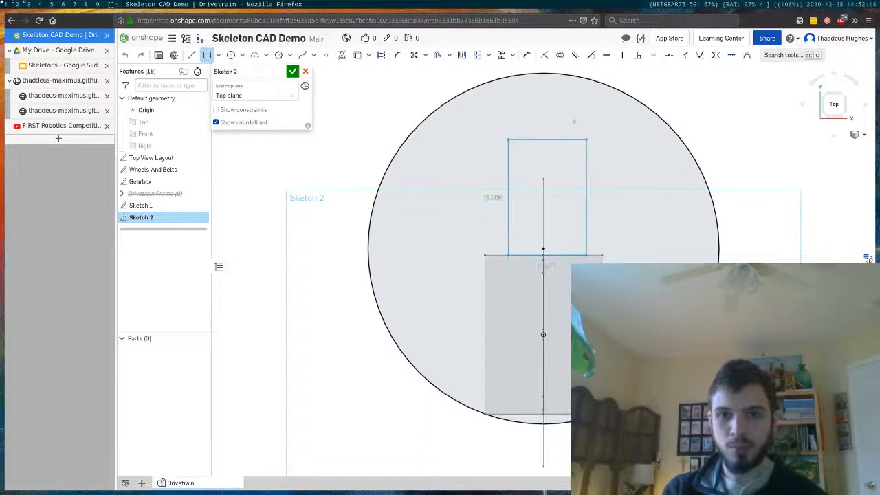
left_click(580, 77)
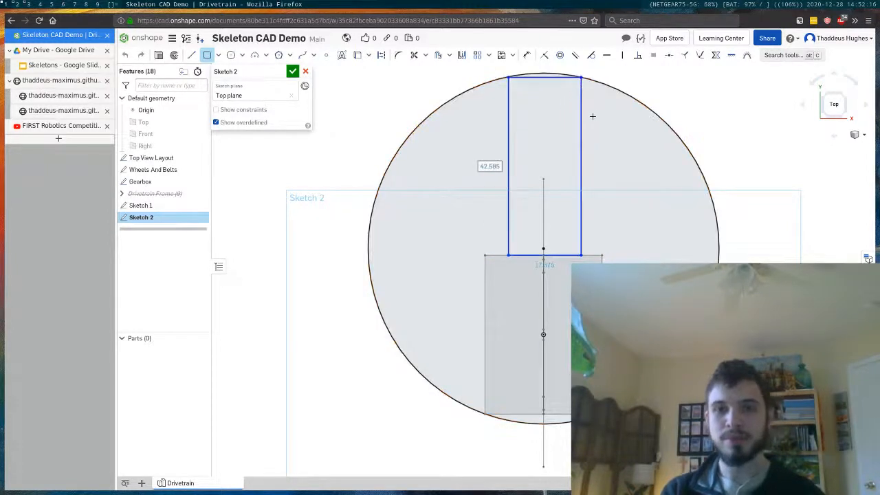
key("Escape")
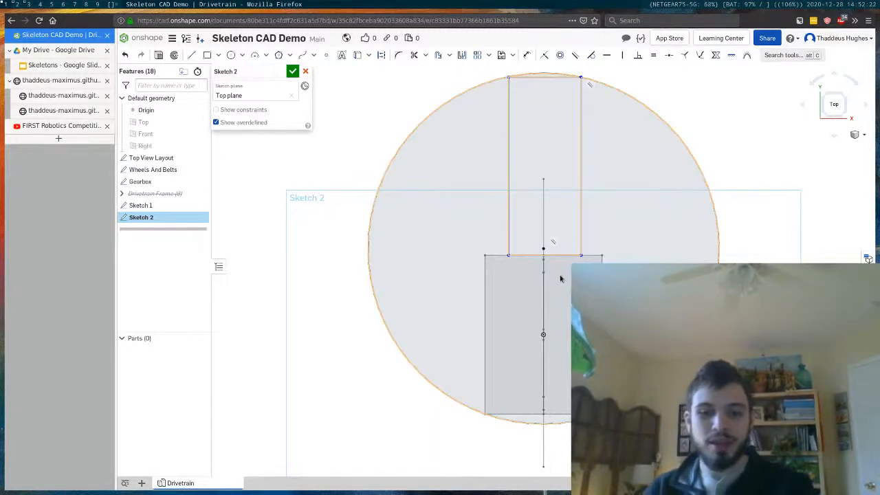
Step: Centre the rectangle on the vertical centreline, align its front corners with the circle, and dimension its width to 12 in
mouse_move(512, 82)
left_mouse_down()
mouse_move(497, 89)
mouse_move(503, 83)
mouse_move(495, 81)
left_mouse_up()
key("u")
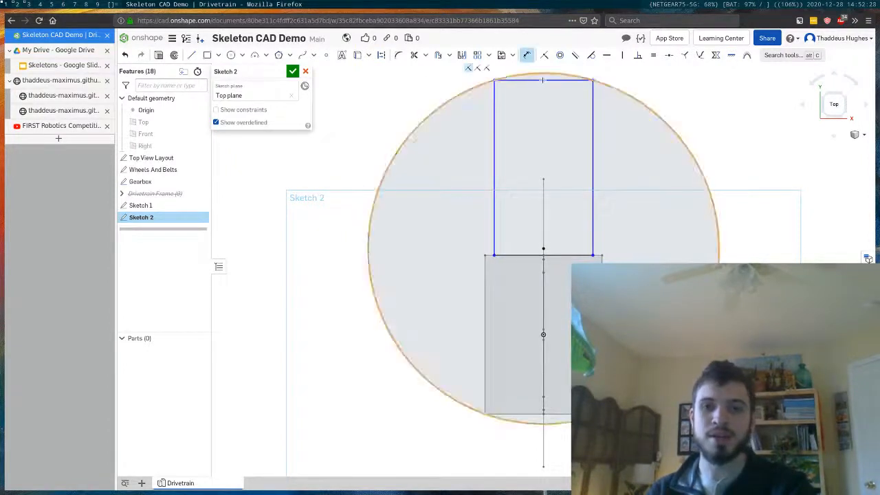
left_click(582, 85)
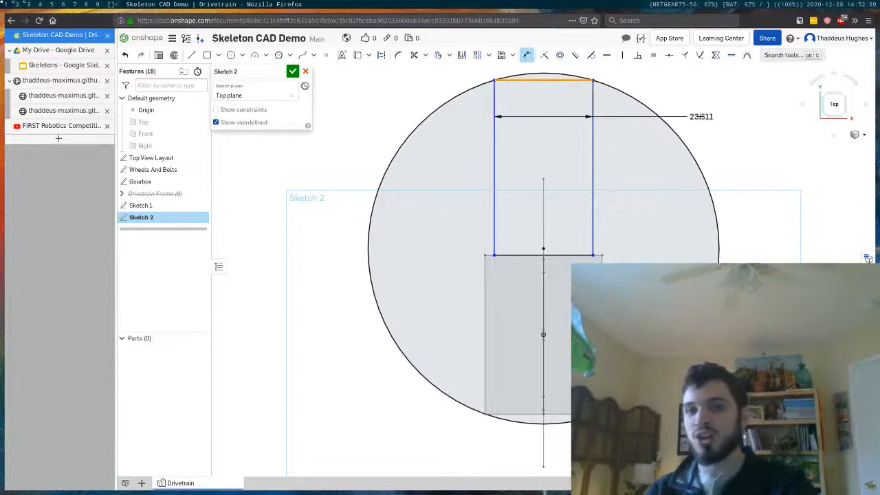
left_click(701, 117)
type("12")
key("Return")
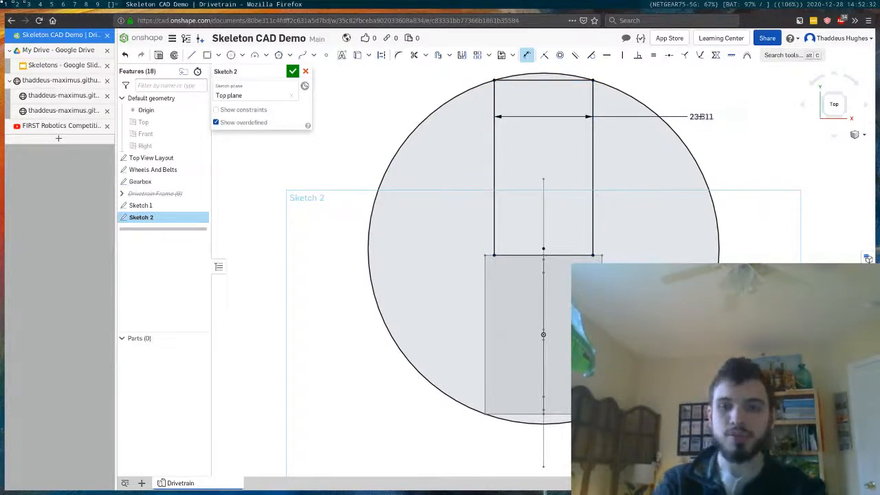
key("Escape")
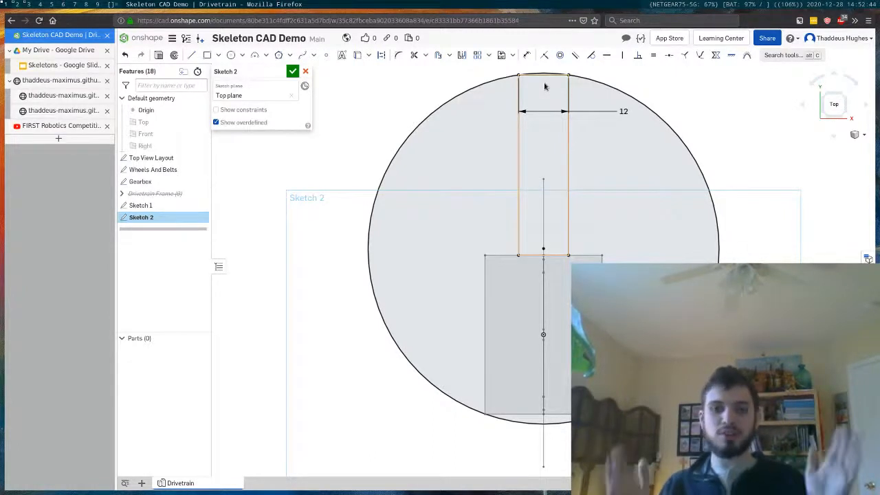
Step: Try a 30 in width for the rectangle, settle on 28 in, and finish the sketch
double_click(623, 111)
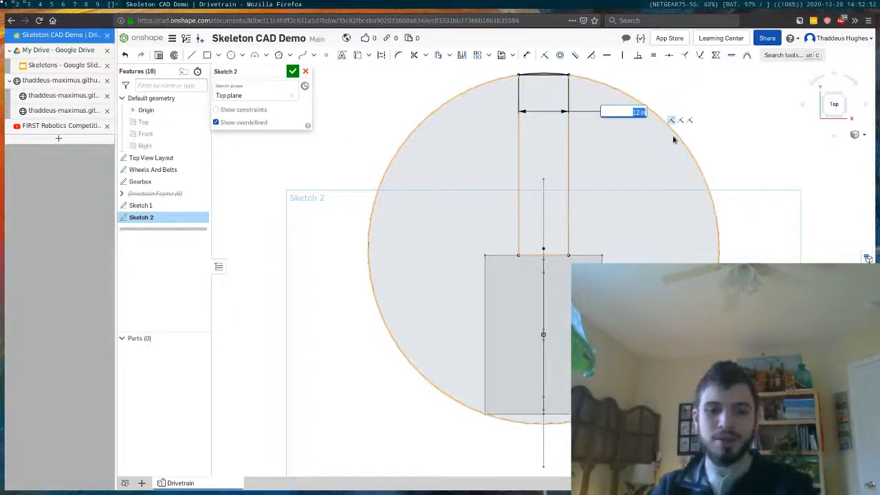
key("Return")
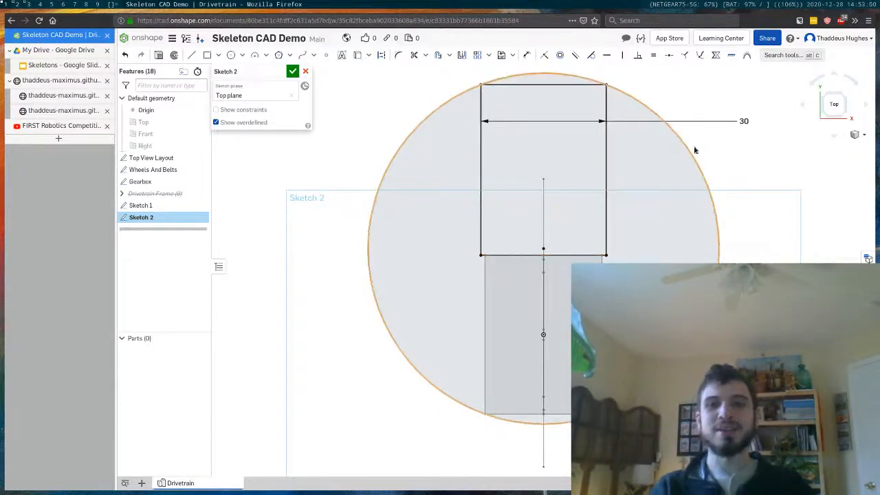
double_click(743, 121)
type("28")
key("Return")
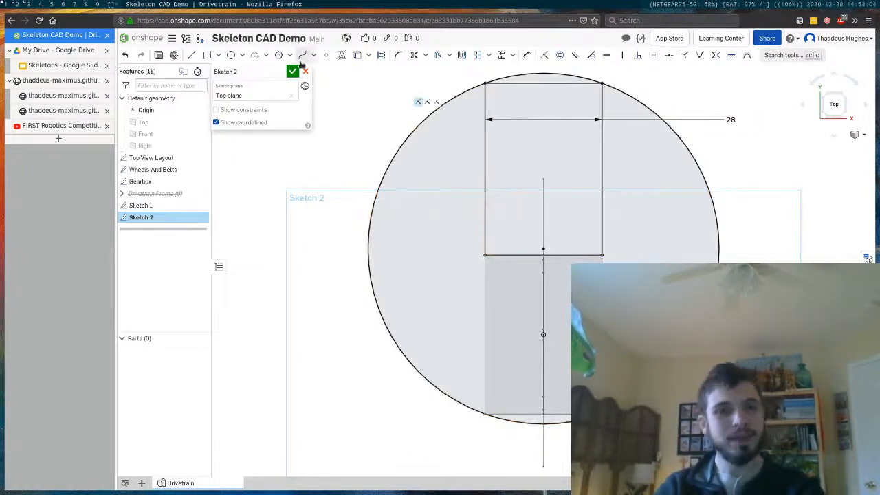
left_click(292, 71)
Step: Move Sketch 1 below Sketch 2 in the feature order, viewed from the left side, and reopen Sketch 1 for editing
right_click_drag(482, 242, 677, 132)
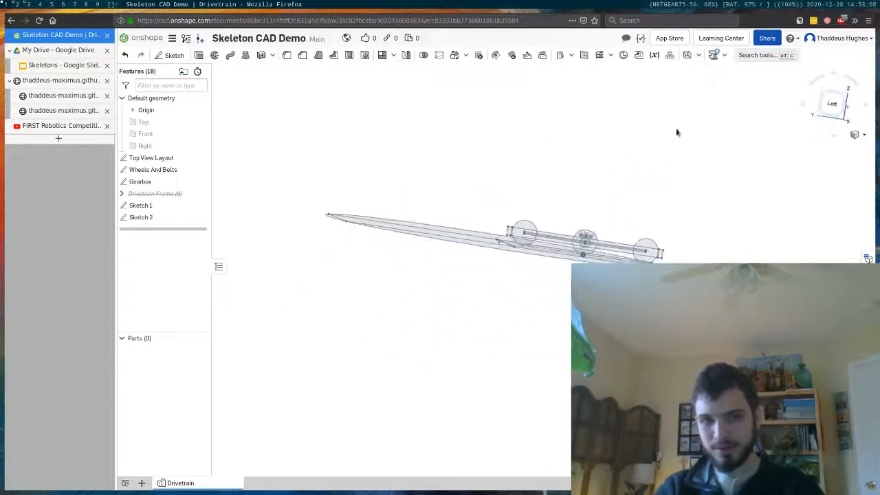
left_click(830, 105)
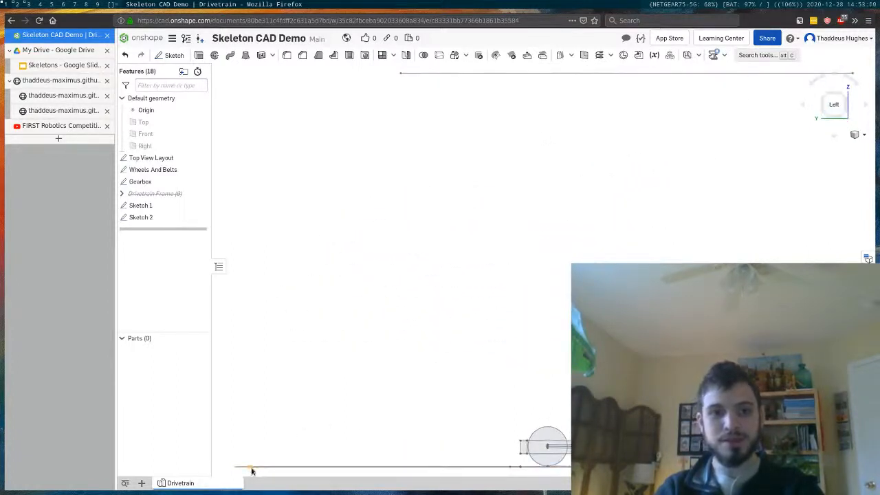
left_click(251, 467)
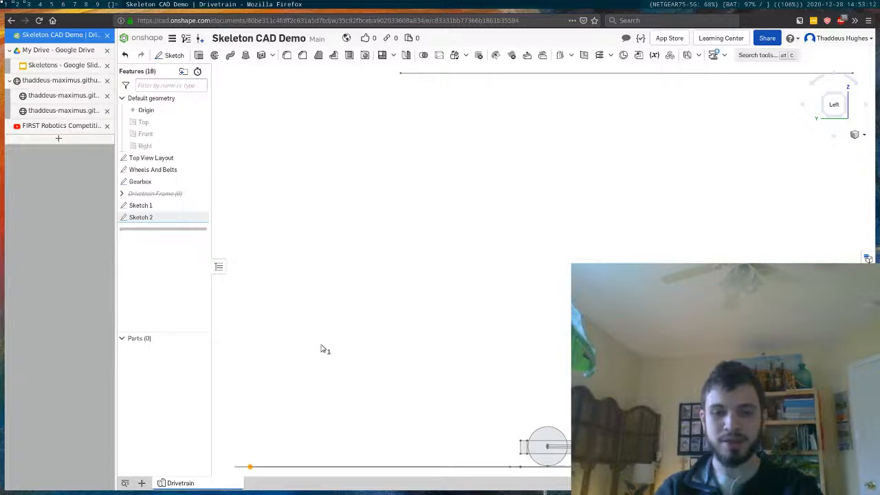
key("Down")
key("Down")
scroll(321, 302, "down", 1)
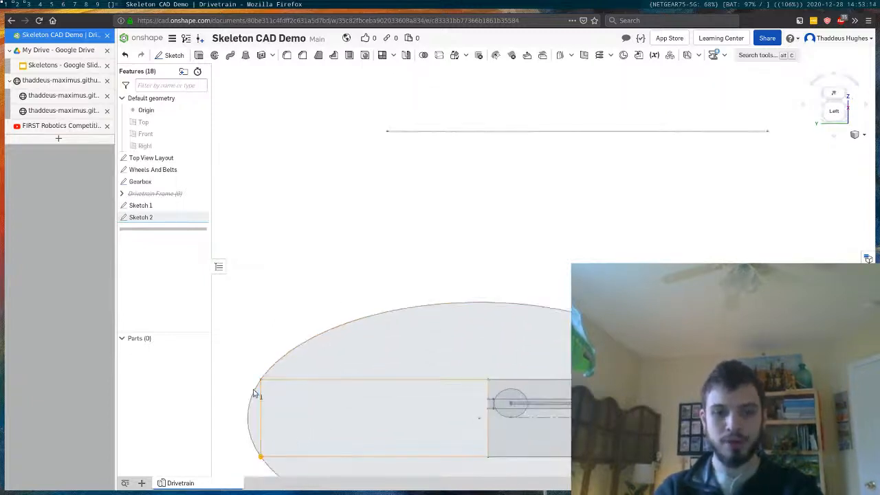
key("Up")
key("Up")
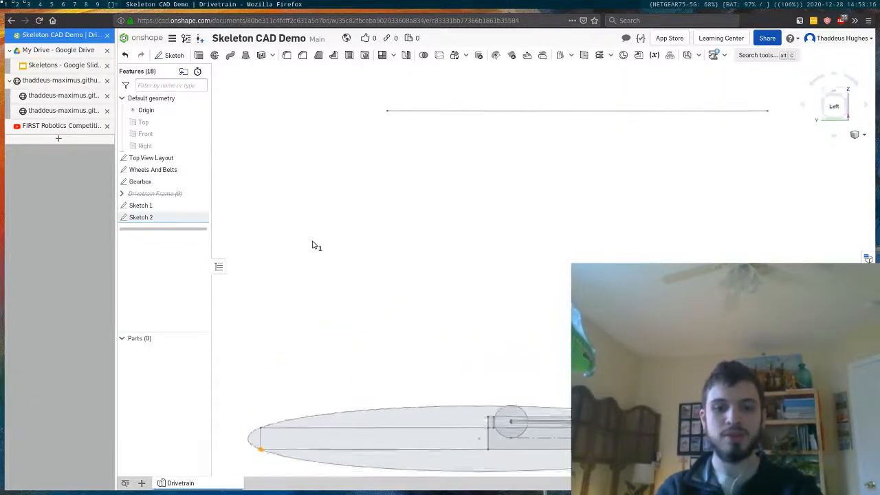
left_click_drag(149, 223, 148, 205)
right_click(150, 219)
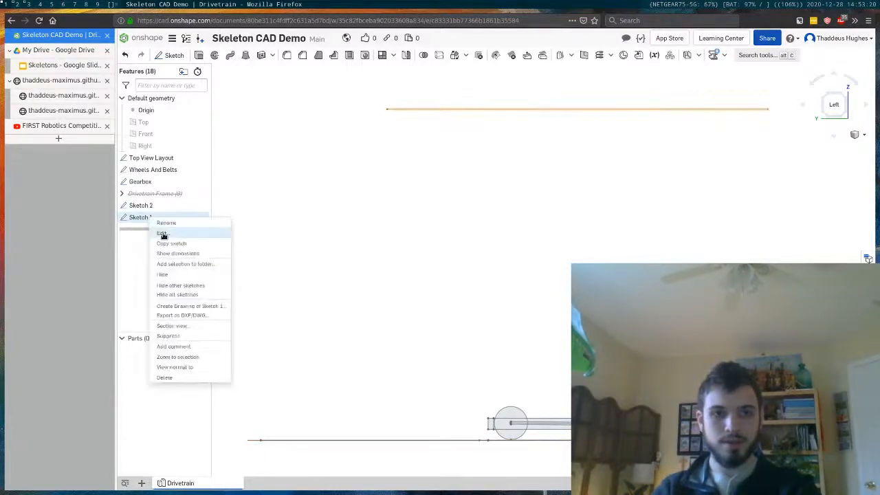
double_click(387, 111)
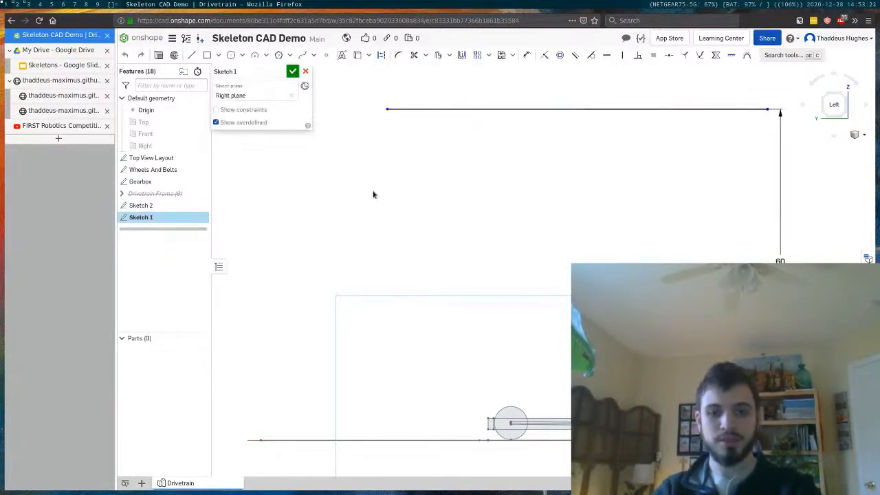
Step: Draw a line from the height line's front end down to the reach rectangle's front corner and constrain it vertical
key("l")
left_click(387, 110)
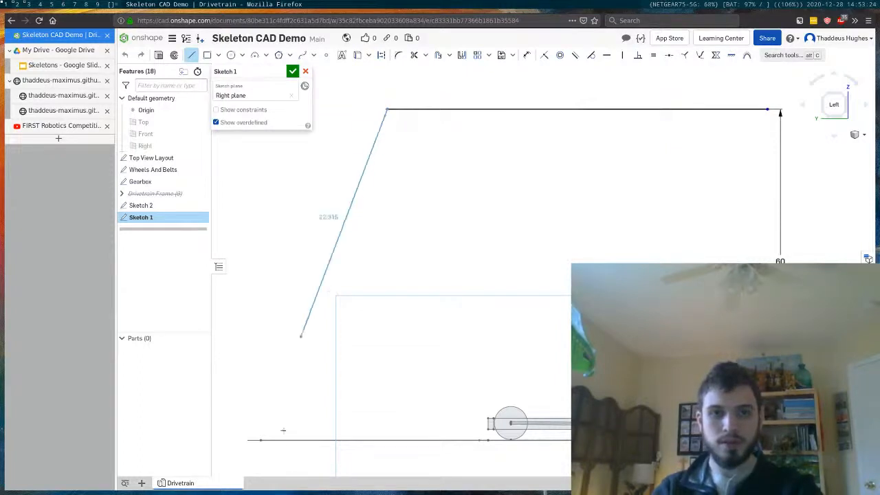
left_click(268, 429)
key("Escape")
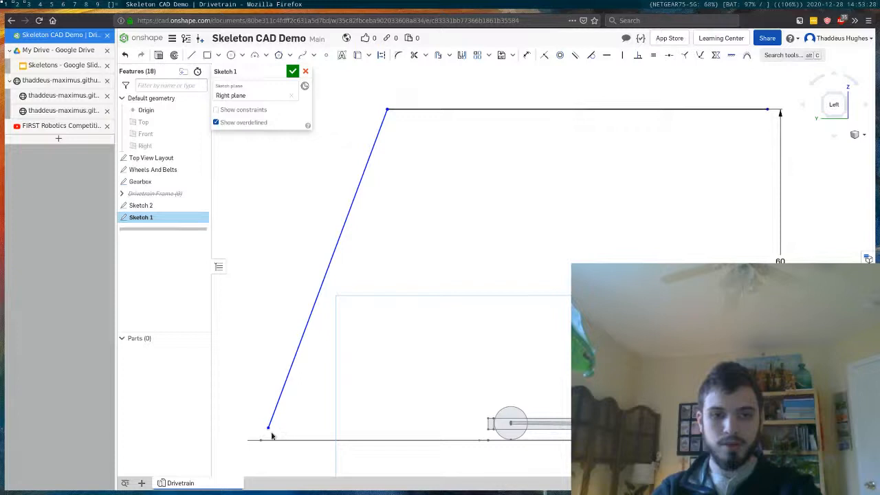
key("i")
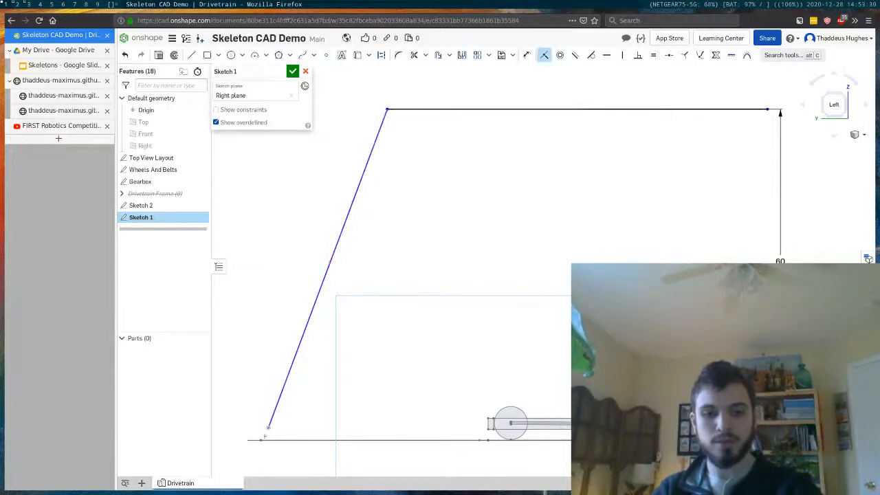
left_click(260, 440)
left_click(268, 428)
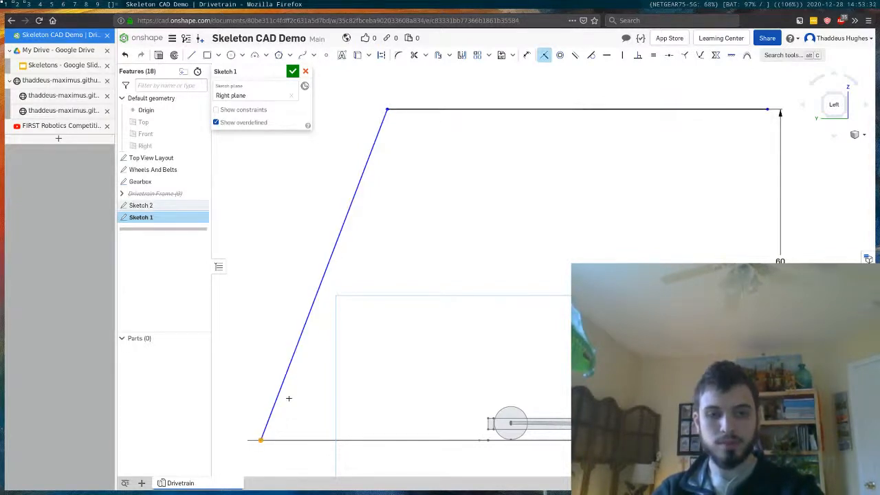
key("Escape")
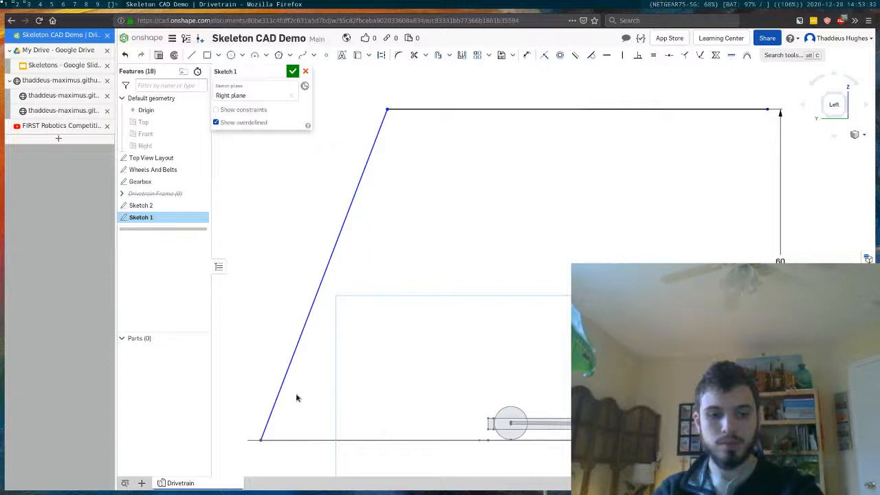
key("v")
left_click(297, 344)
Step: Draw vertical lines from the frame's front corner up to the height line and from the height line's rear end down to the frame
key("l")
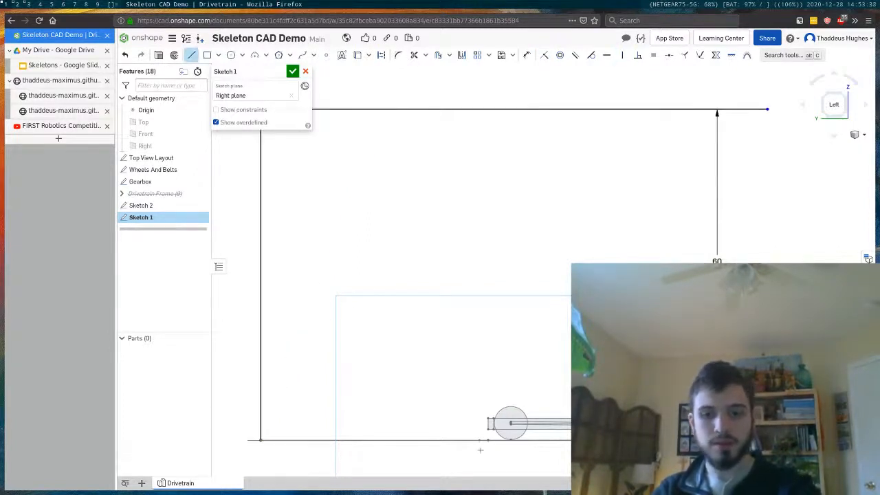
left_click(487, 422)
left_click(488, 110)
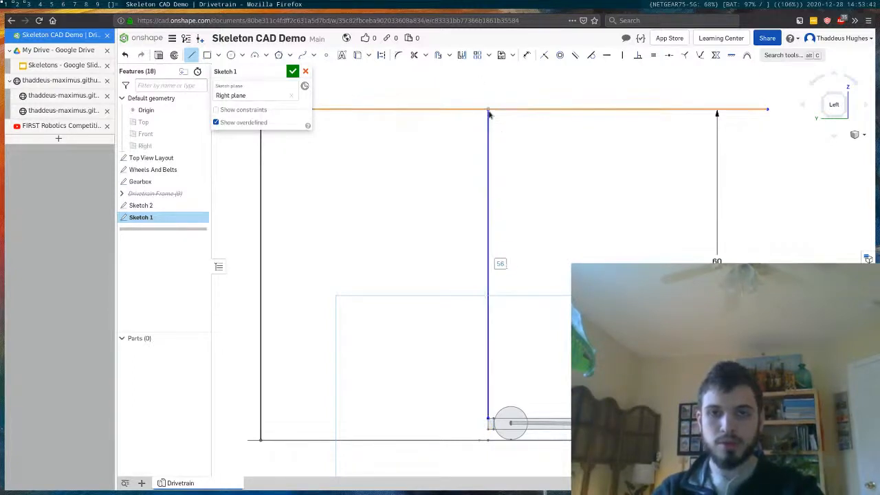
left_click(765, 108)
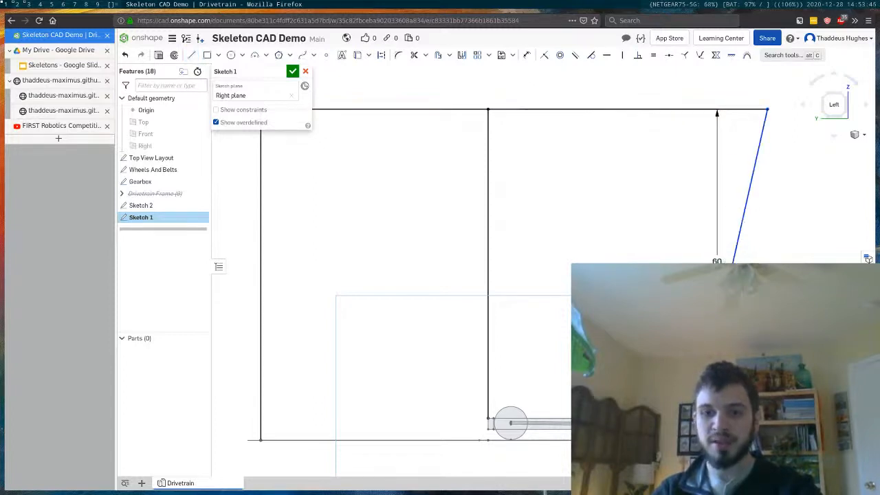
key("v")
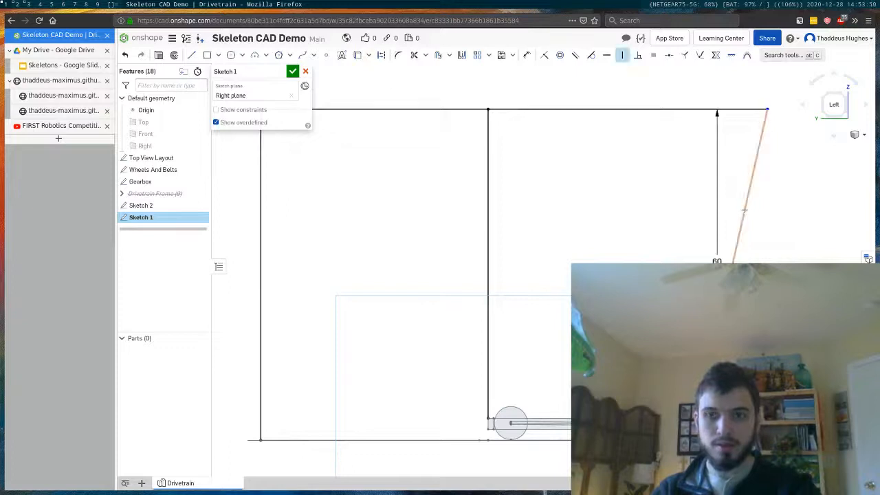
left_click(743, 208)
key("Escape")
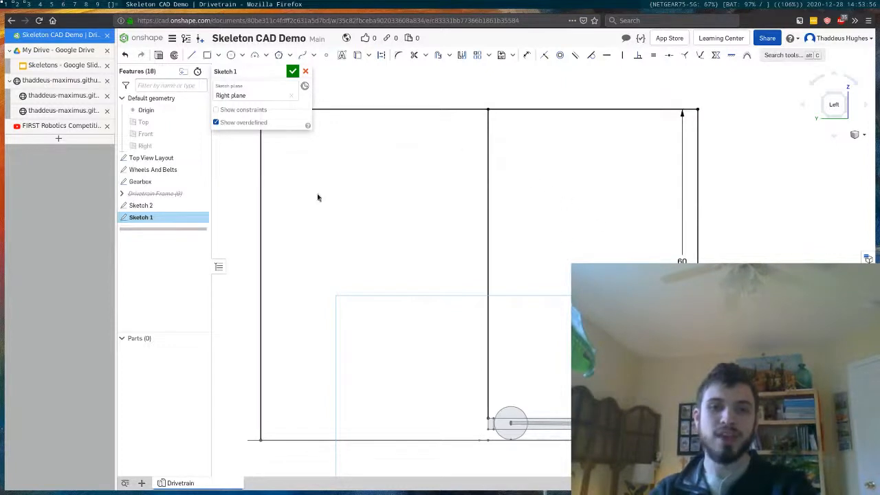
Step: Draw a vertical line upward from the front end of the 60 in height line
key("f")
key("l")
left_click_drag(389, 198, 389, 93)
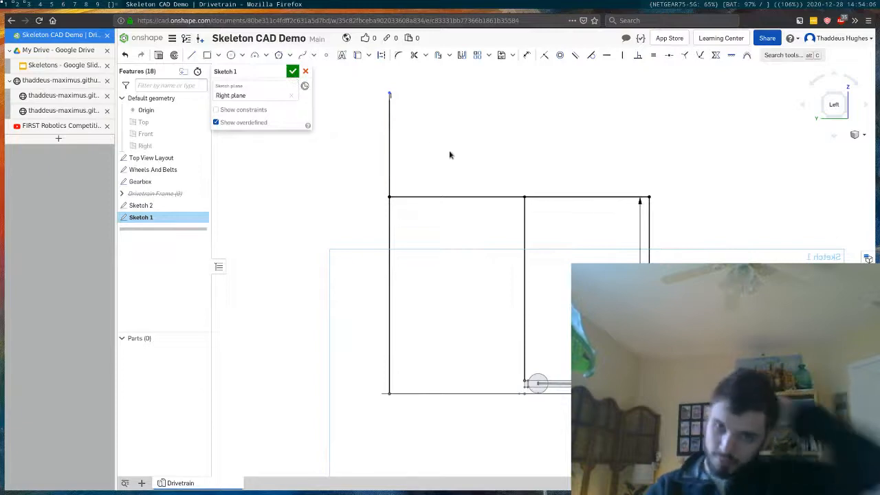
Step: Check the tube placement height in the Skeletons slides and draw a rearward horizontal line about 12 in long from the upper vertical line's end
key("ctrl+Tab")
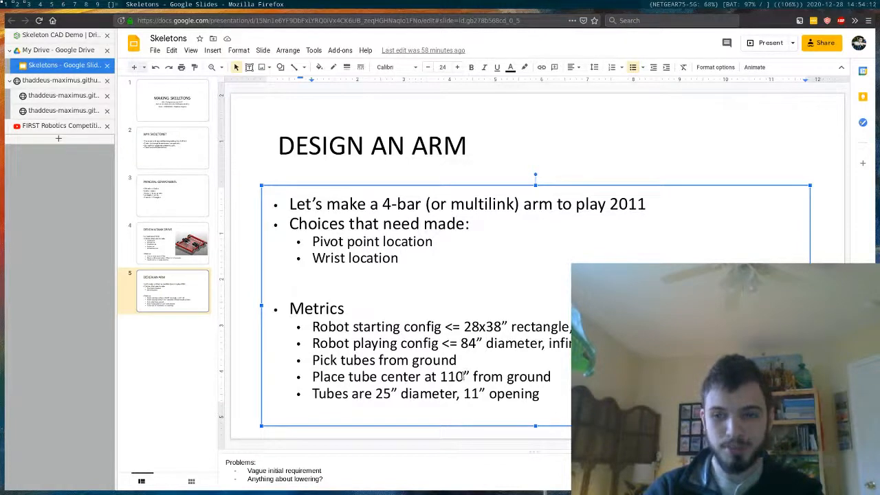
key("ctrl+Tab")
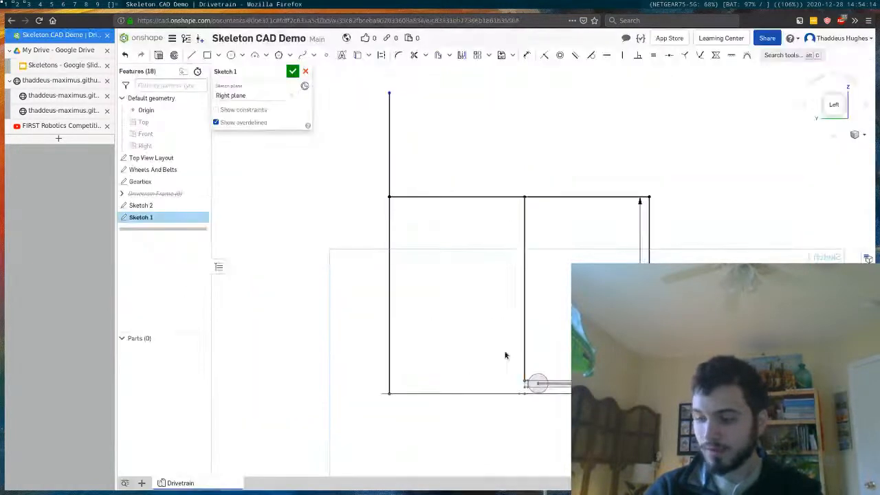
scroll(557, 282, "down", 3)
middle_click_drag(558, 283, 564, 306)
key("l")
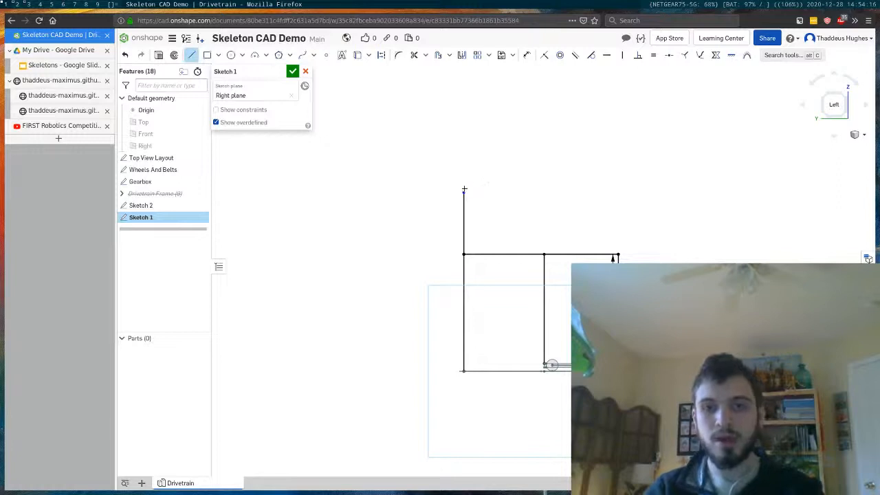
left_click_drag(464, 191, 488, 192)
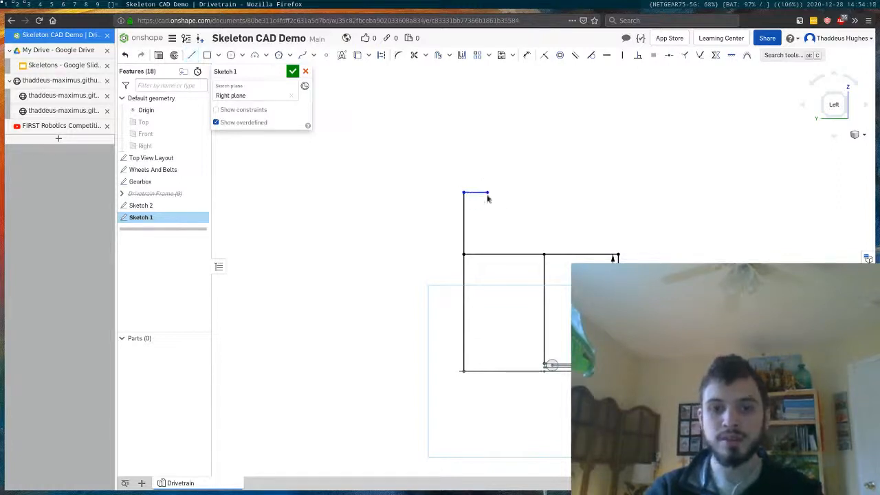
Step: Dimension the short upper line 110 in above the ground line and finish the sketch
key("d")
left_click(464, 289)
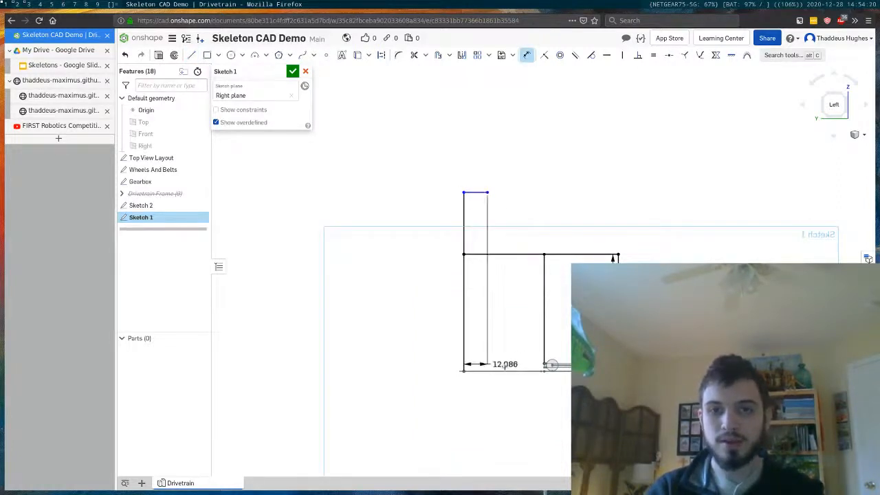
left_click(377, 276)
type("11")
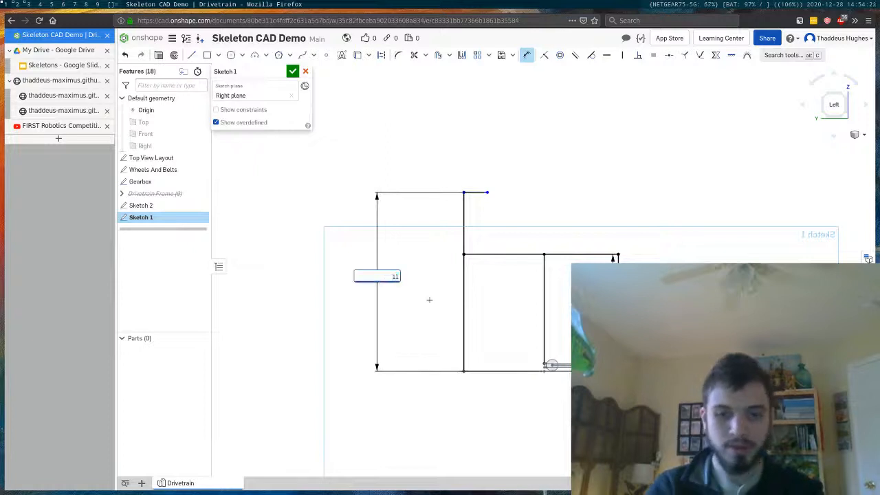
key("Return")
key("Escape")
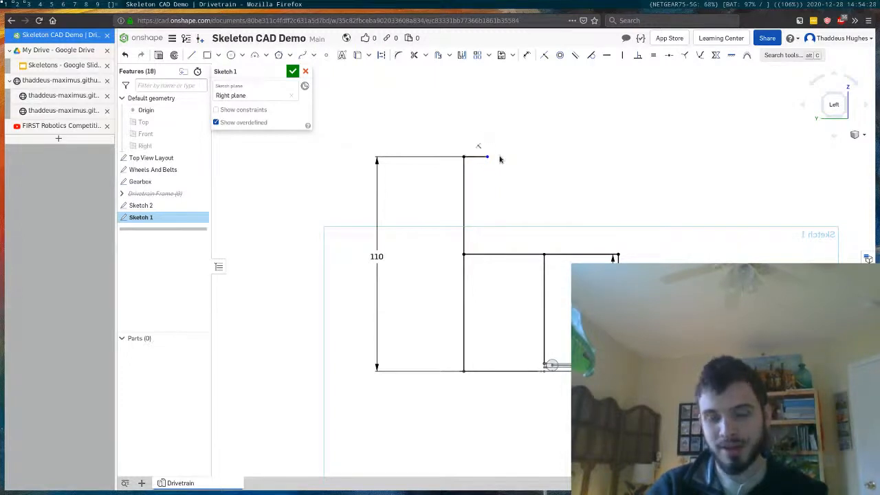
left_click(292, 71)
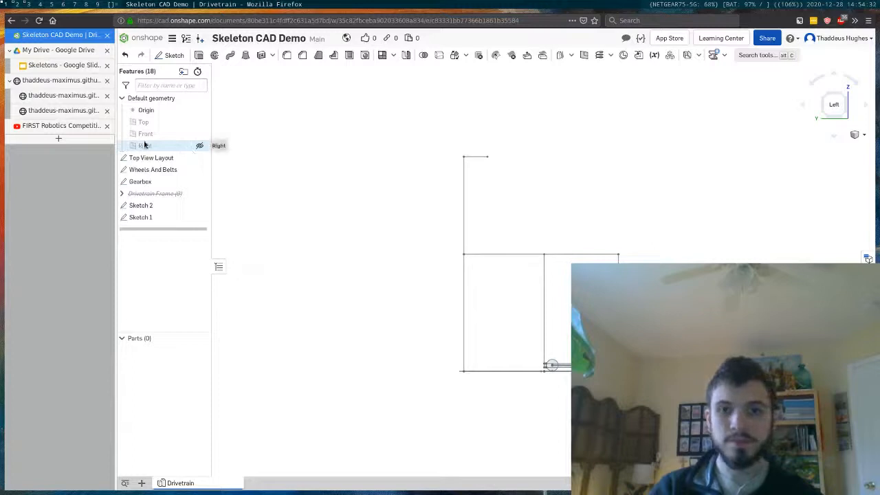
Step: Rename Sketch 1 as "Side View Constraints"
left_click(165, 218)
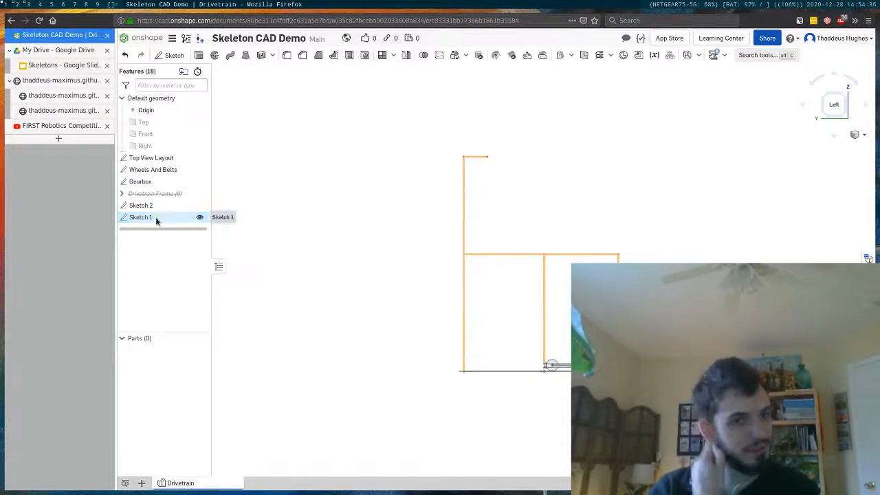
right_click(158, 219)
left_click(166, 227)
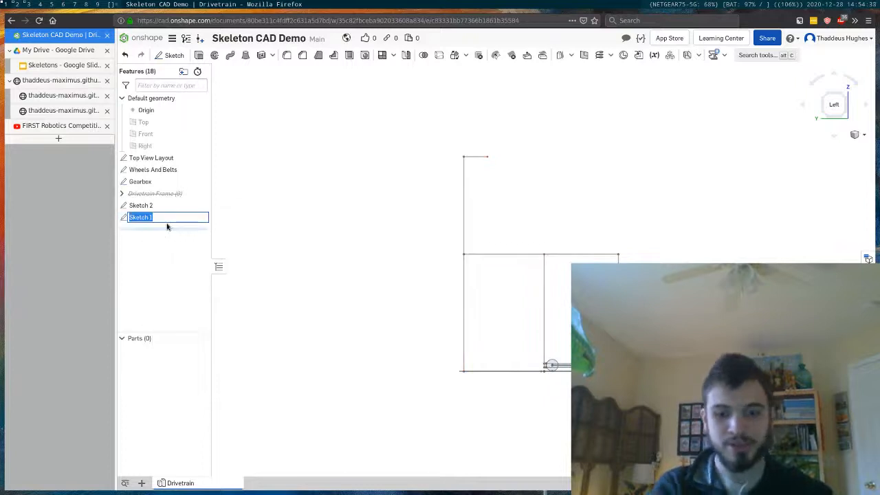
type("Side View Constraints")
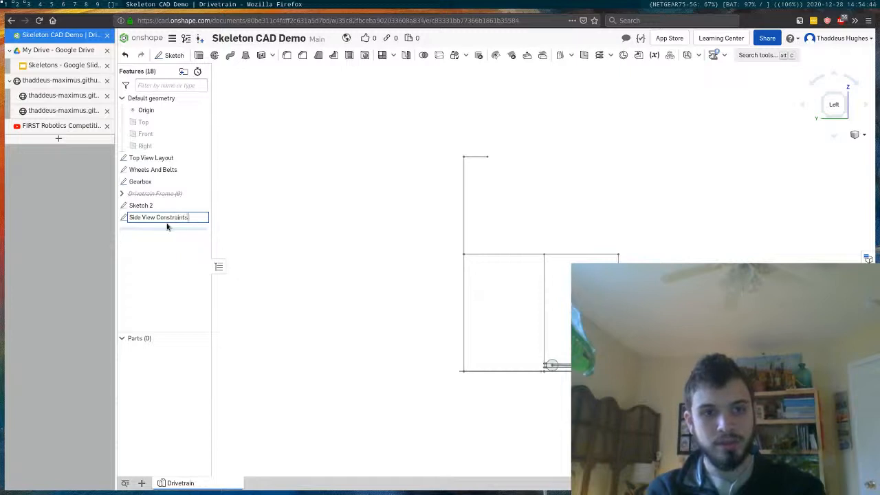
key("Return")
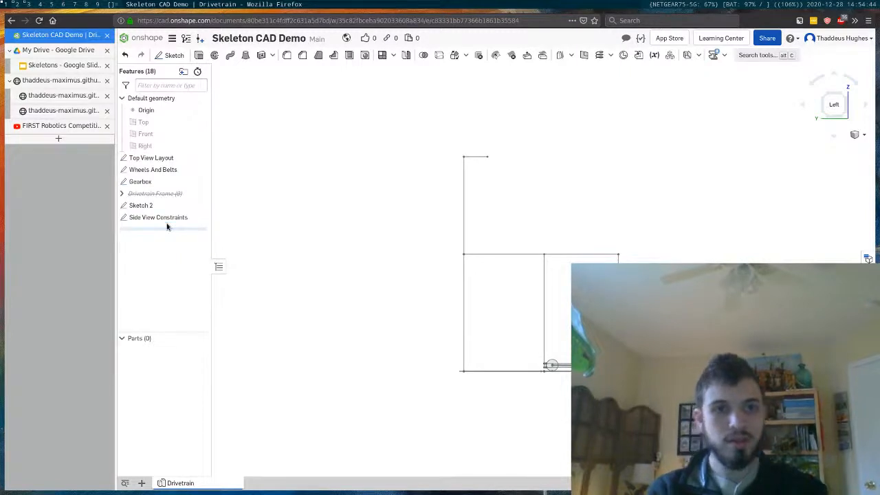
Step: Start a new sketch on the Right plane and draw a slanted line from above the front wheel to near the height limit's rear corner
left_click(155, 146)
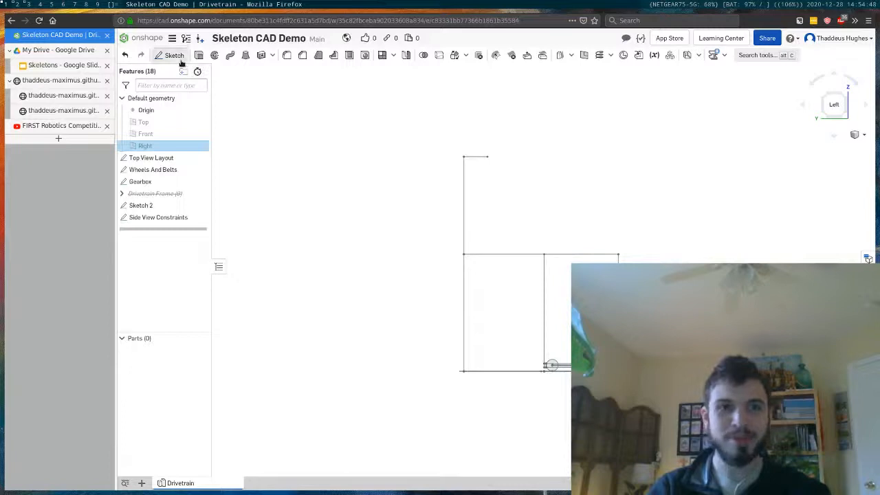
left_click(173, 55)
left_click(191, 55)
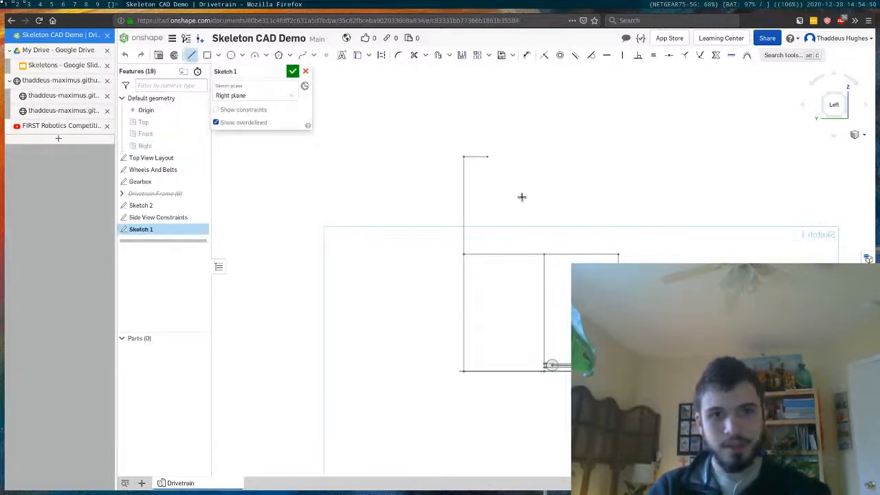
left_click(549, 352)
key("Escape")
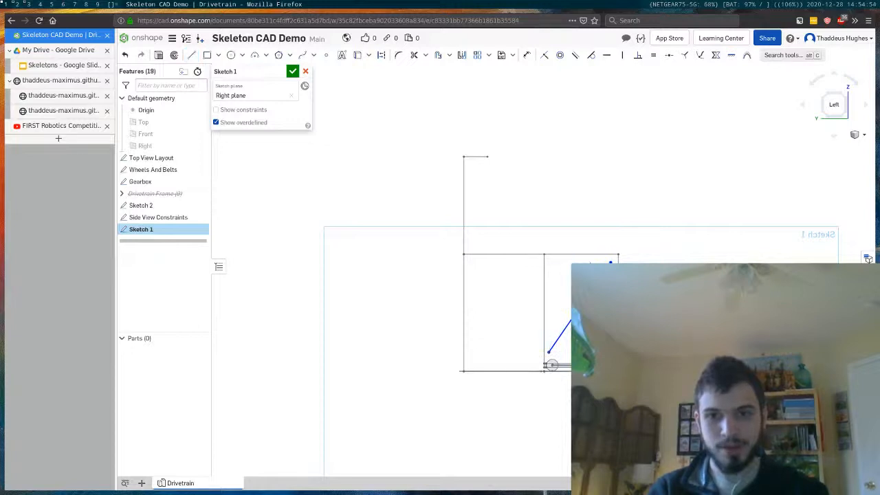
Step: Draw one circle at the slanted line's lower end and a second circle forward of and above it, outside the front frame line
scroll(558, 338, "up", 3)
left_click_drag(540, 365, 543, 368)
scroll(559, 359, "up", 2)
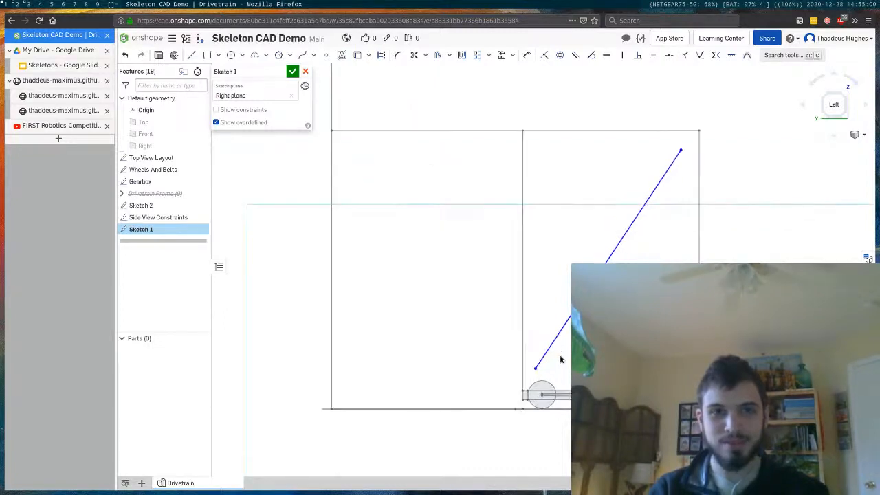
left_click_drag(533, 368, 544, 368)
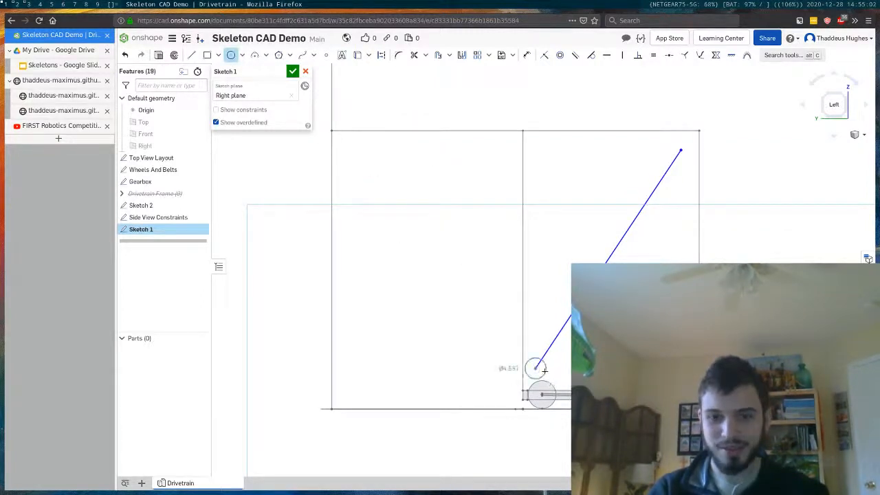
left_click_drag(494, 337, 502, 332)
left_click(502, 332)
Step: Draw lines joining the two circle centres and linking the forward circle's centre to the slanted line's upper end, closing a triangle
key("l")
left_click_drag(535, 368, 494, 337)
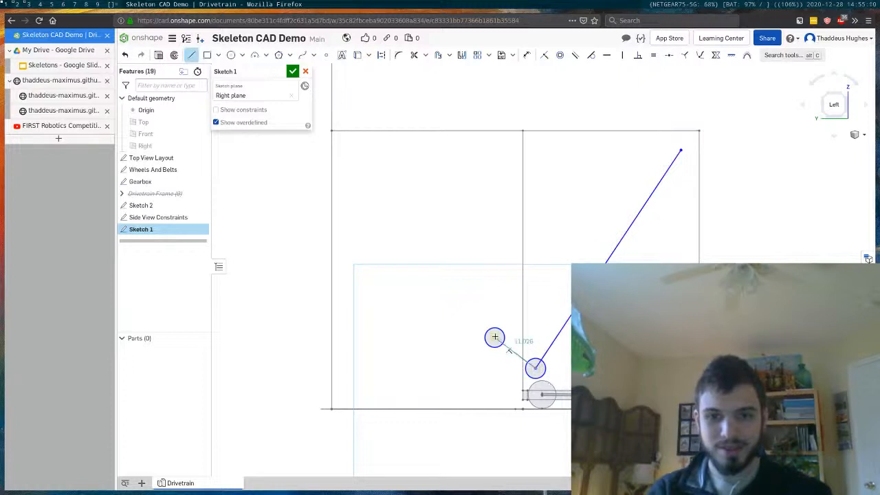
left_click_drag(681, 149, 495, 337)
key("Escape")
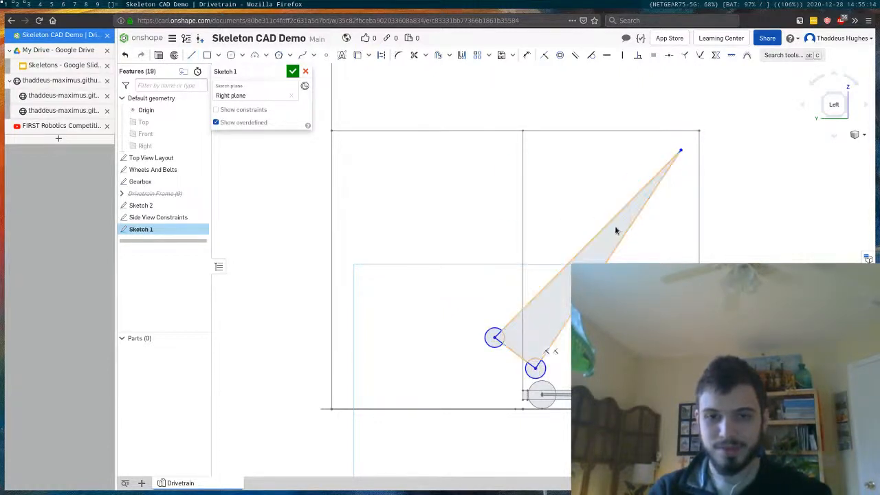
Step: Move the triangle's upper point toward the rear corner and dimension it 2 in from the rear limit and 2 in below the height limit
mouse_move(681, 150)
left_mouse_down()
mouse_move(702, 133)
mouse_move(689, 141)
left_mouse_up()
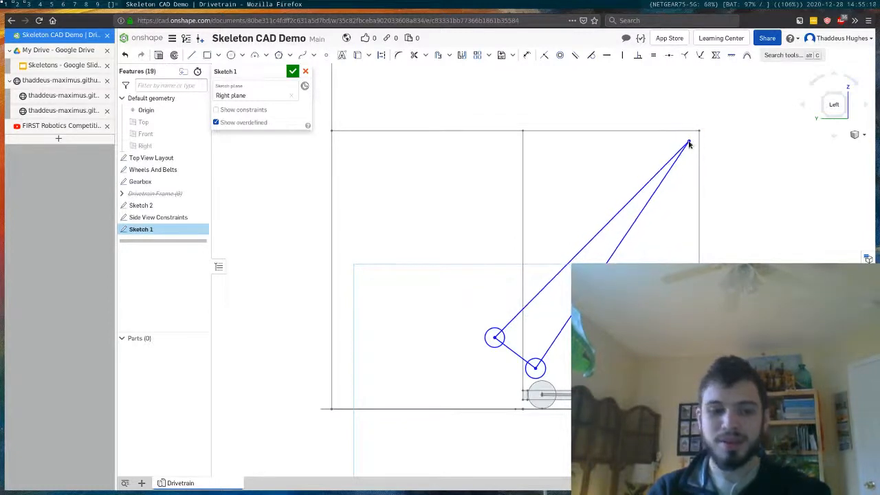
key("d")
left_click(689, 142)
left_click(699, 136)
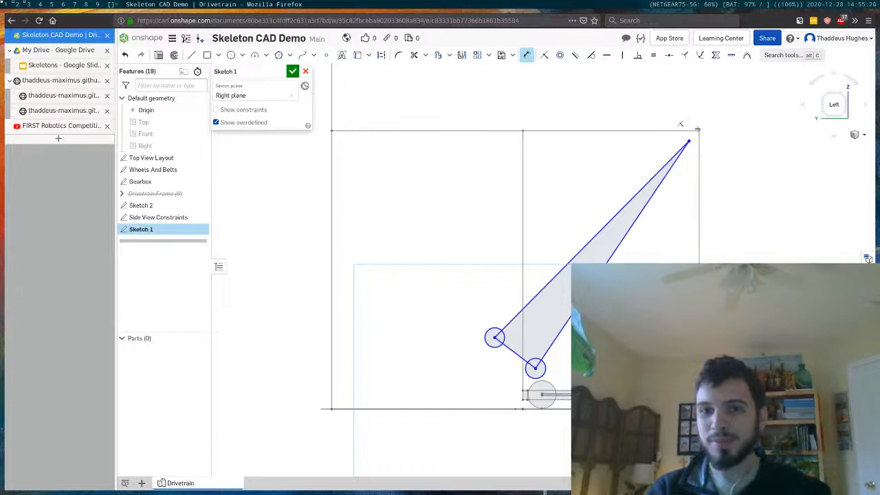
left_click(698, 108)
type("2.172")
key("Return")
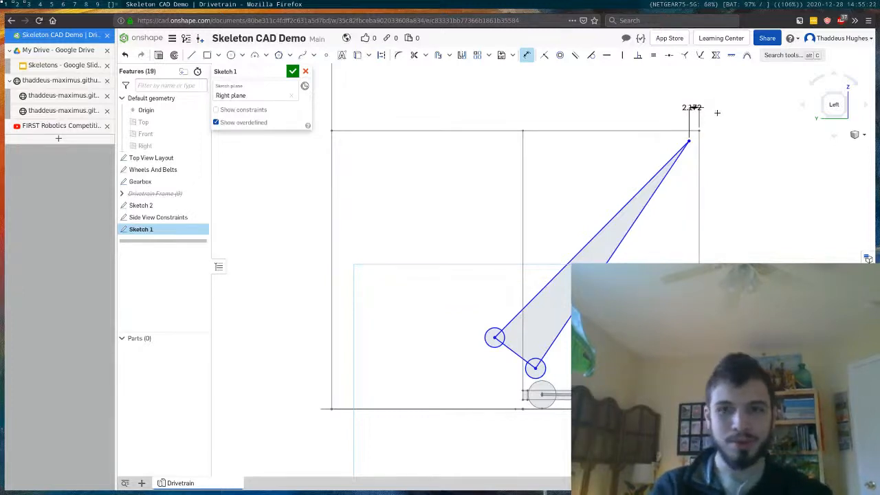
left_click(690, 150)
left_click(733, 140)
type("4")
key("Return")
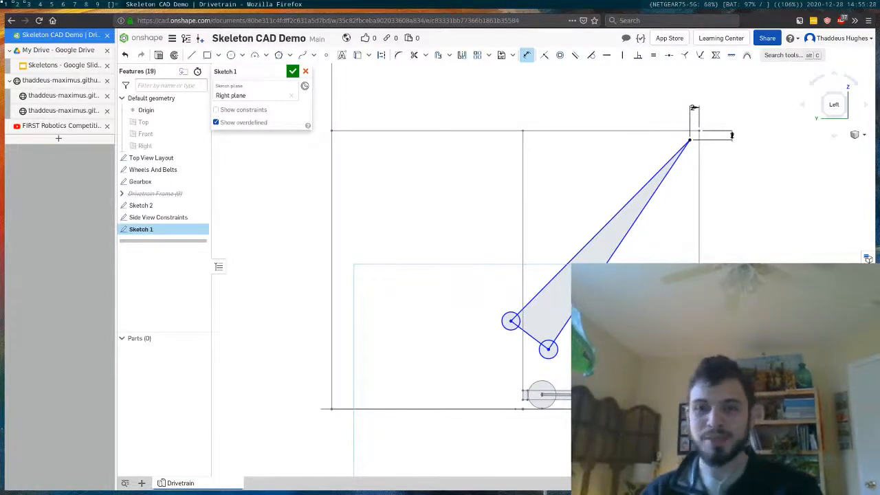
Step: Shift the lower circles rearward and dimension the gap between their edges at 6 in
key("Escape")
mouse_move(549, 350)
left_mouse_down()
mouse_move(566, 359)
mouse_move(526, 328)
mouse_move(543, 334)
left_mouse_up()
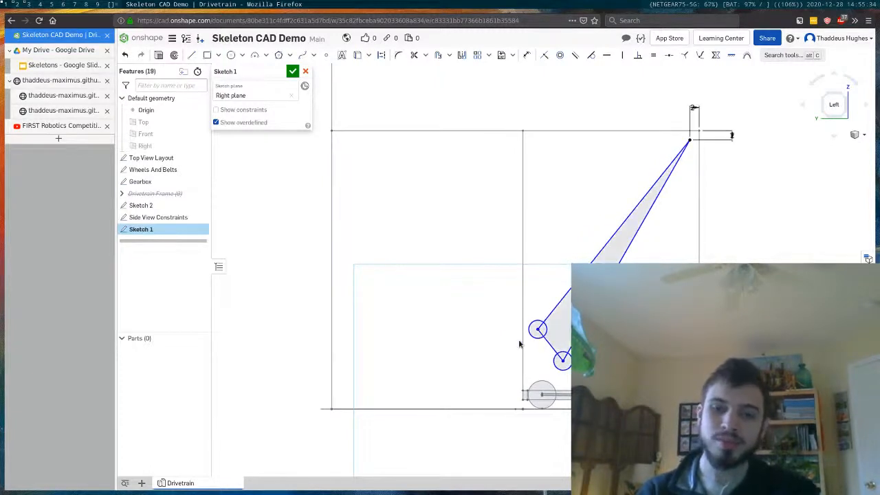
key("d")
left_click(551, 346)
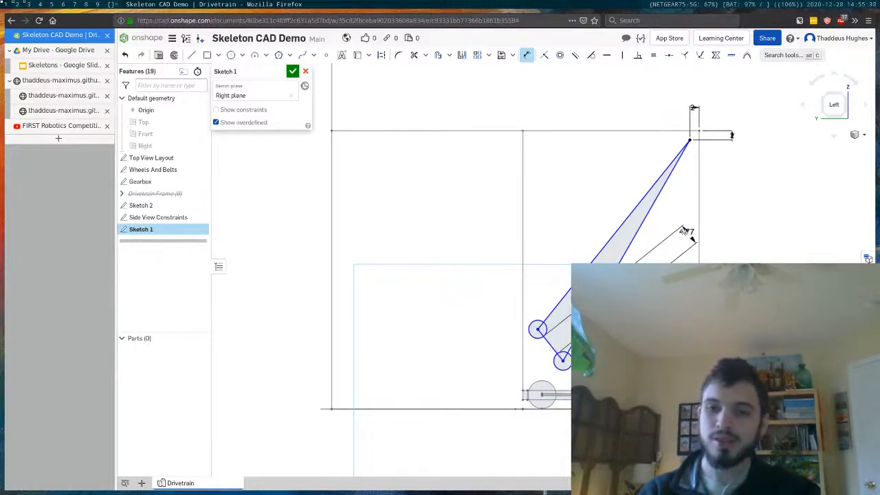
left_click(688, 233)
key("Return")
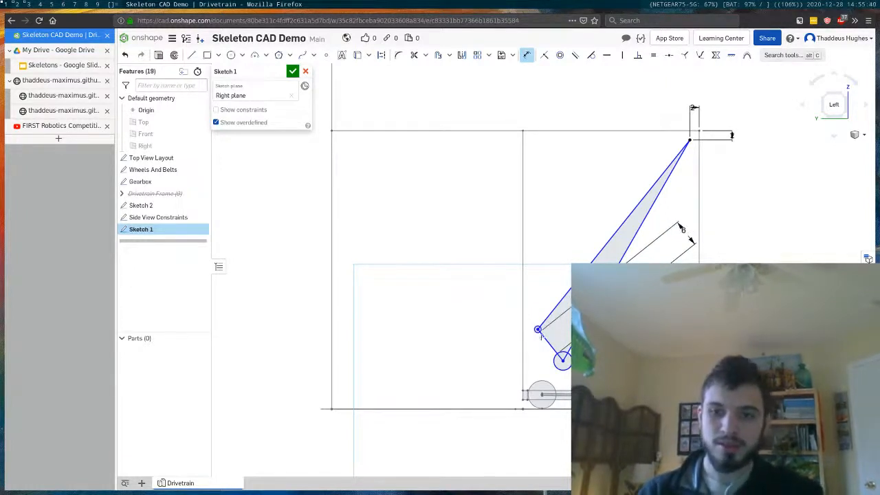
key("Escape")
Step: Make the two lower circles equal and set their diameter to 2 in
scroll(564, 340, "up", 4)
key("e")
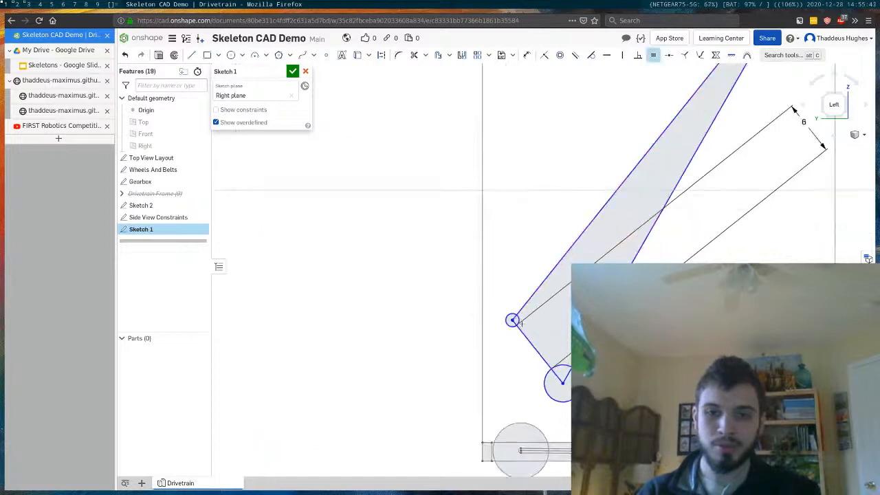
left_click(560, 364)
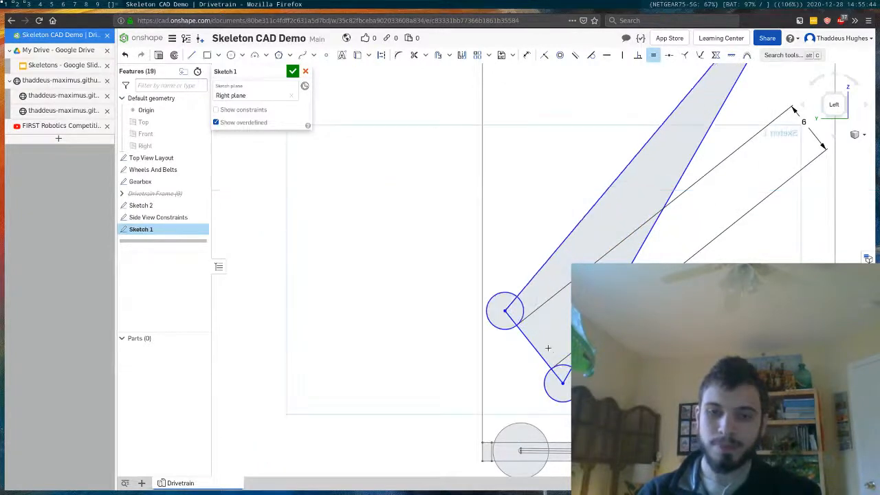
key("u")
left_click(563, 190)
type("2")
key("Return")
key("Escape")
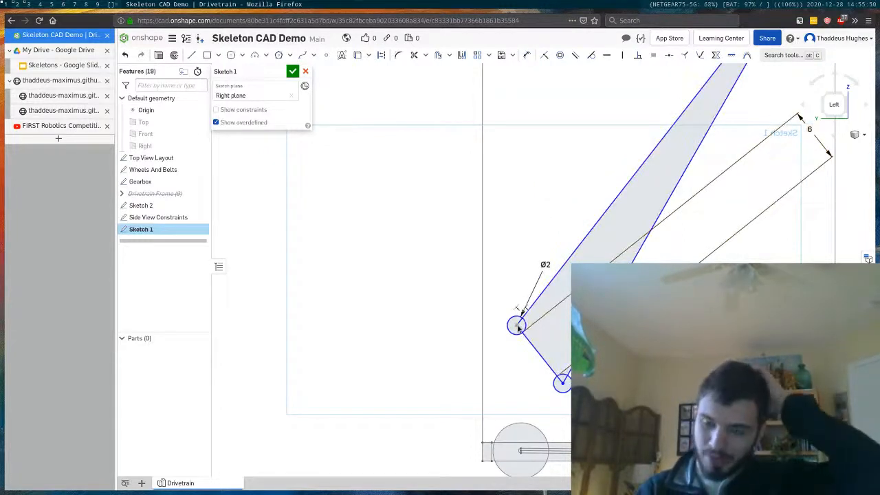
Step: Reposition the two roller circles so the lower one overlaps the front wheel and the other sits above it, behind the front frame line
left_click_drag(563, 385, 546, 407)
scroll(559, 367, "down", 4)
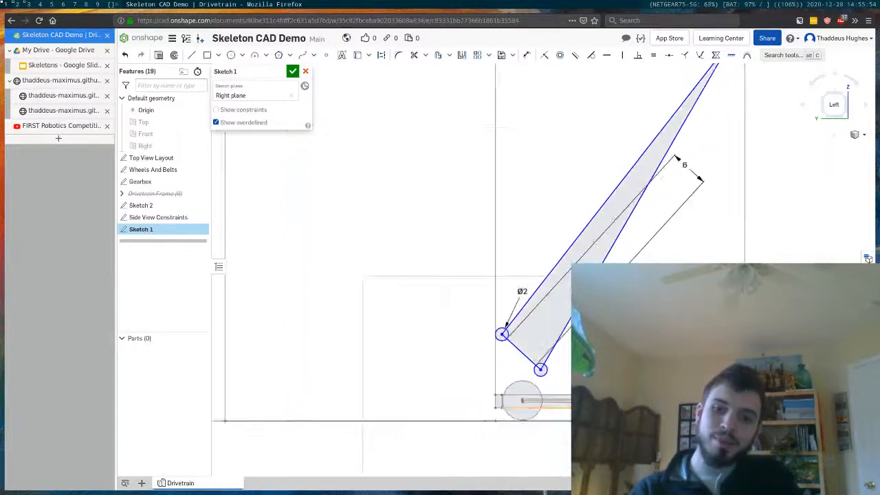
scroll(573, 437, "up", 4)
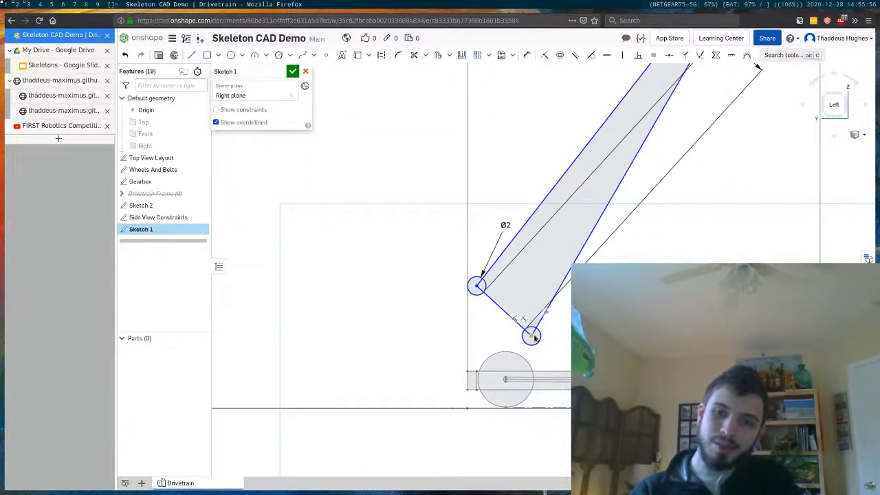
left_click_drag(525, 350, 508, 392)
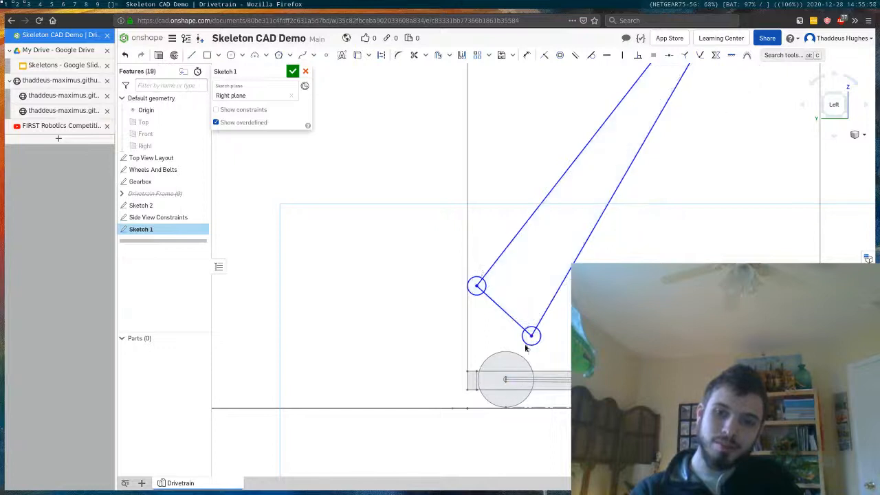
mouse_move(477, 288)
left_mouse_down()
mouse_move(502, 243)
mouse_move(507, 289)
mouse_move(494, 319)
mouse_move(482, 317)
left_mouse_up()
scroll(642, 360, "down", 5)
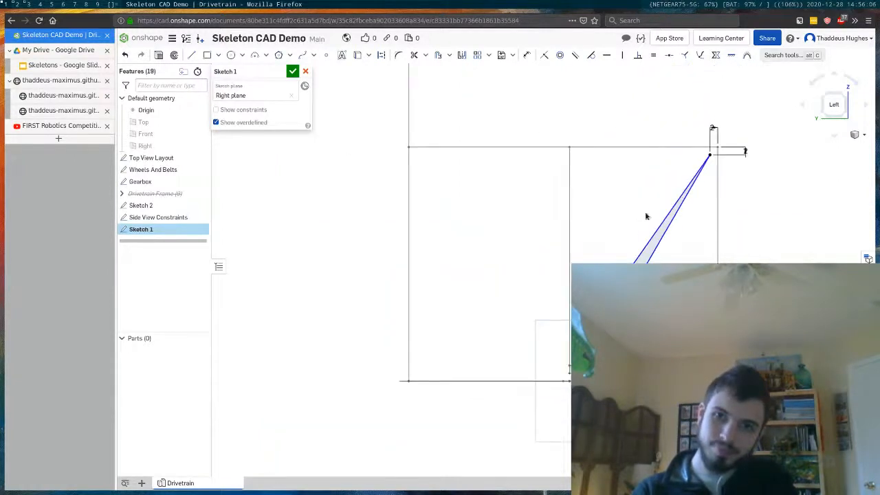
scroll(698, 232, "up", 2)
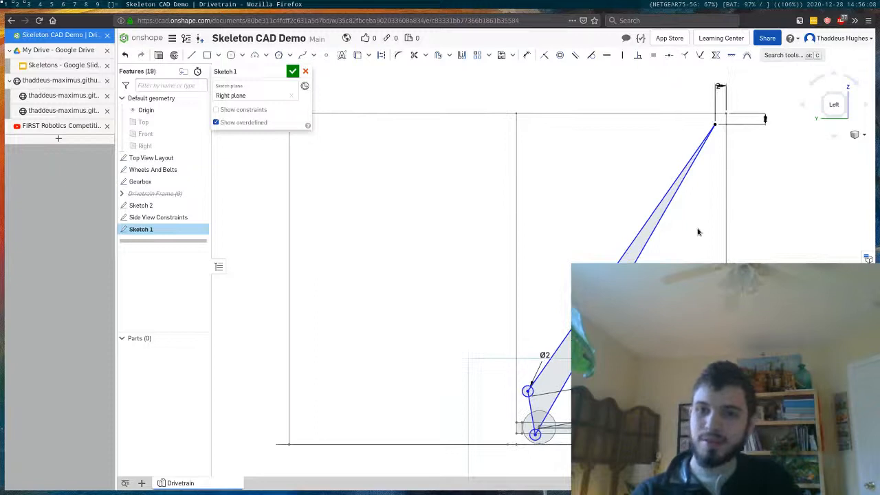
scroll(523, 420, "up", 3)
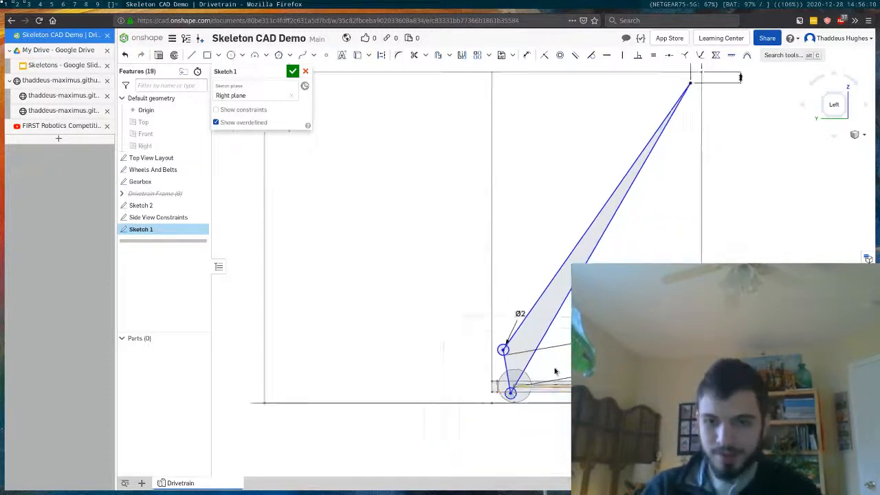
key("u")
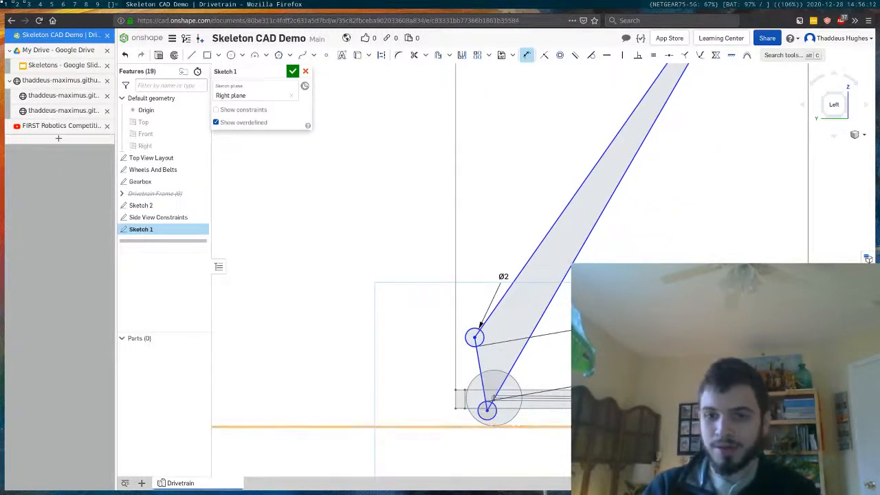
left_click(486, 411)
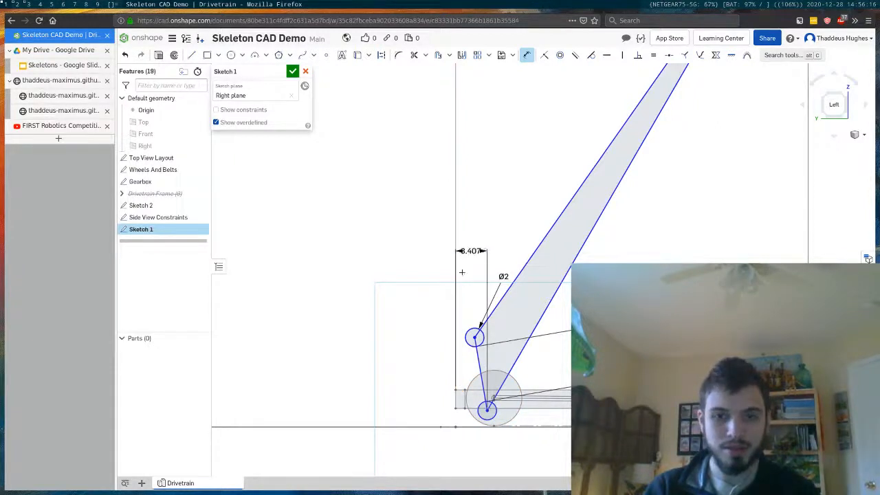
key("Escape")
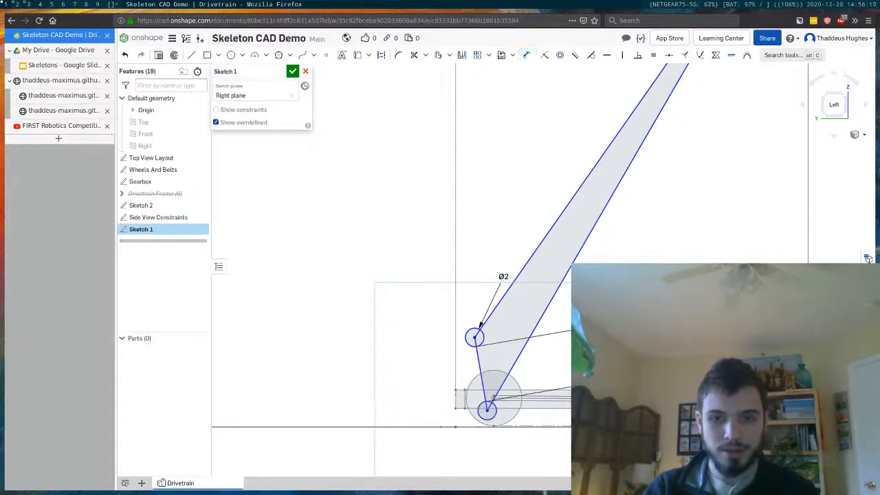
Step: Dimension the lower circle's height above the ground line and set the upper circle's centre 1 in behind the front frame line
key("d")
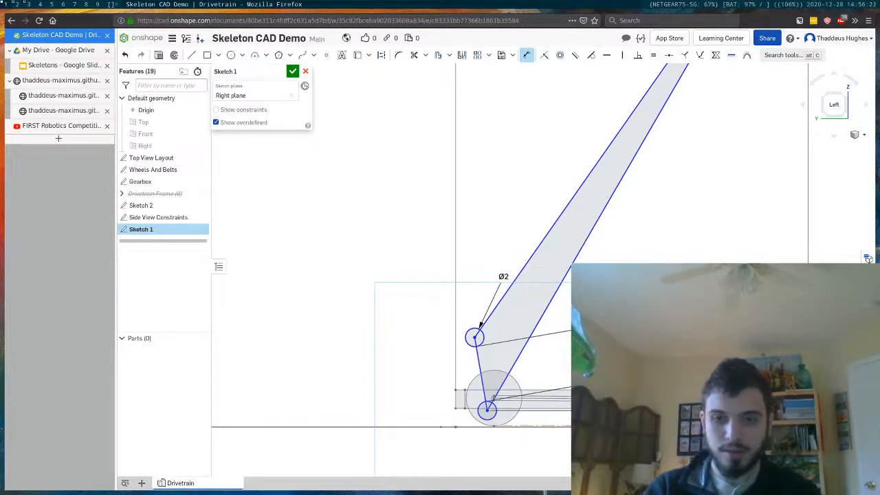
key("Return")
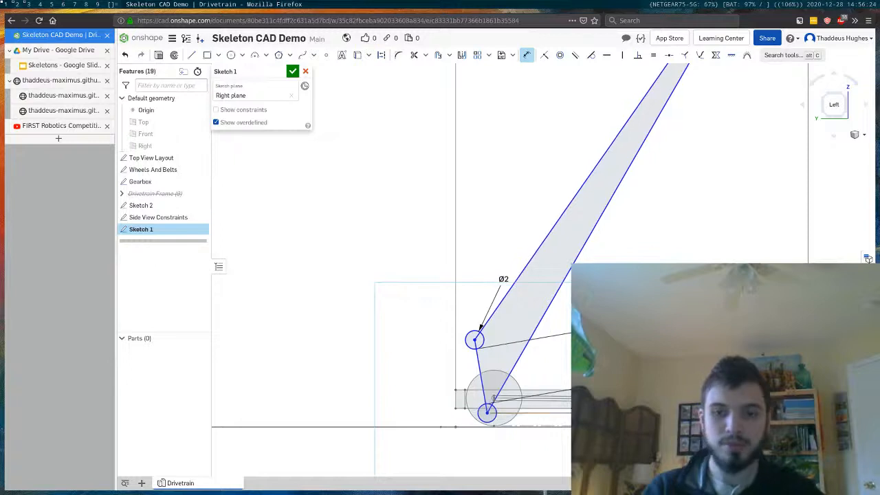
left_click(456, 328)
left_click(475, 339)
left_click(474, 236)
type("1")
key("Return")
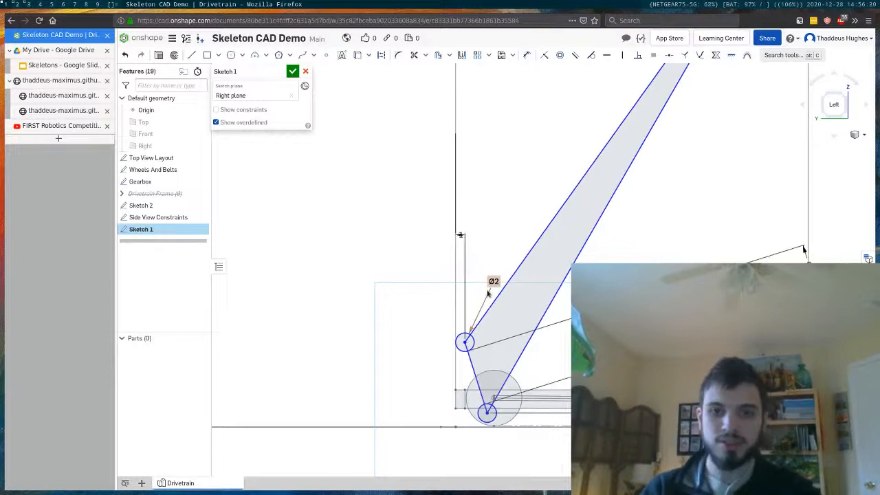
mouse_move(467, 343)
left_mouse_down()
mouse_move(466, 310)
mouse_move(470, 342)
left_mouse_up()
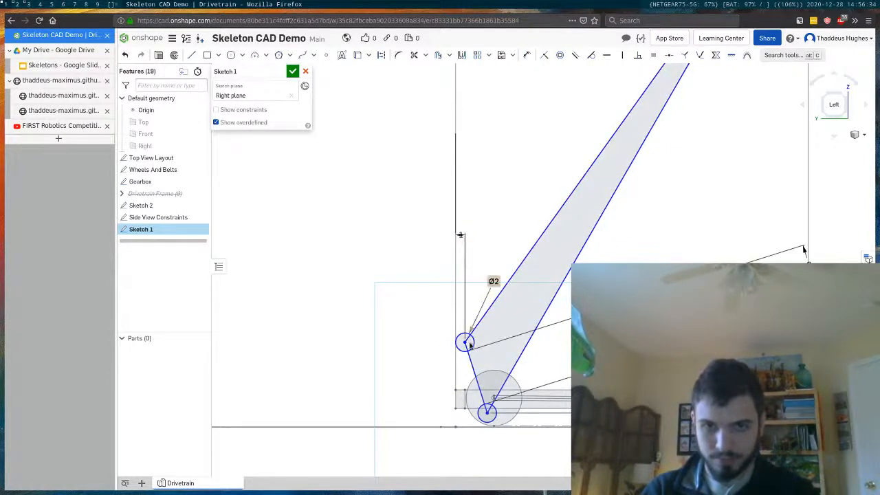
scroll(490, 352, "down", 5)
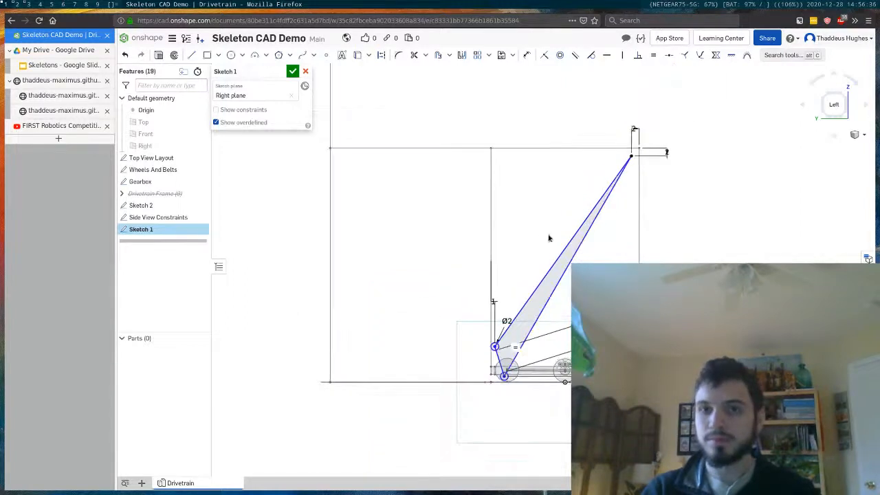
scroll(501, 385, "up", 3)
scroll(498, 397, "up", 1)
key("d")
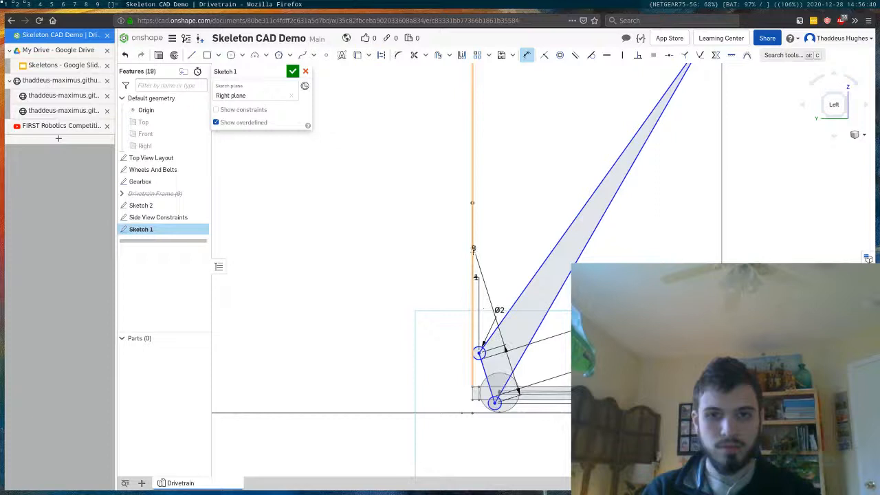
key("Escape")
Step: Sketch a second narrow arm triangle from the shared pivot point, with its short end ahead of the front frame line
scroll(557, 320, "down", 2)
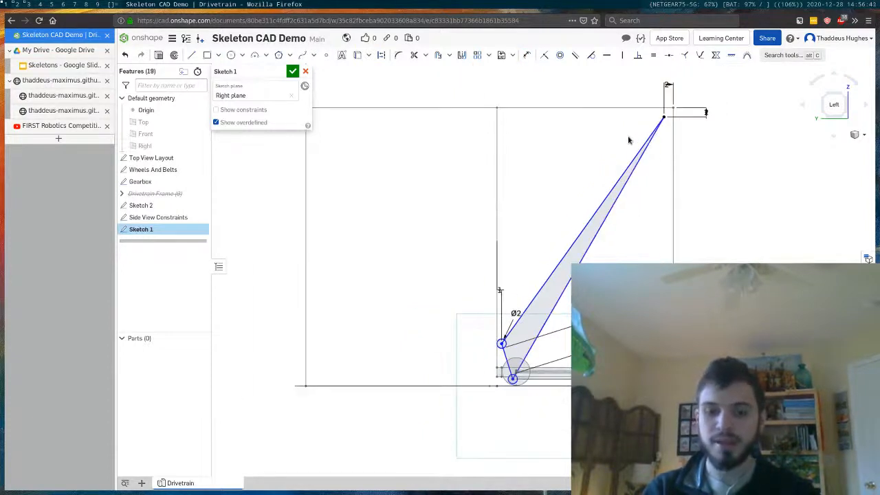
key("l")
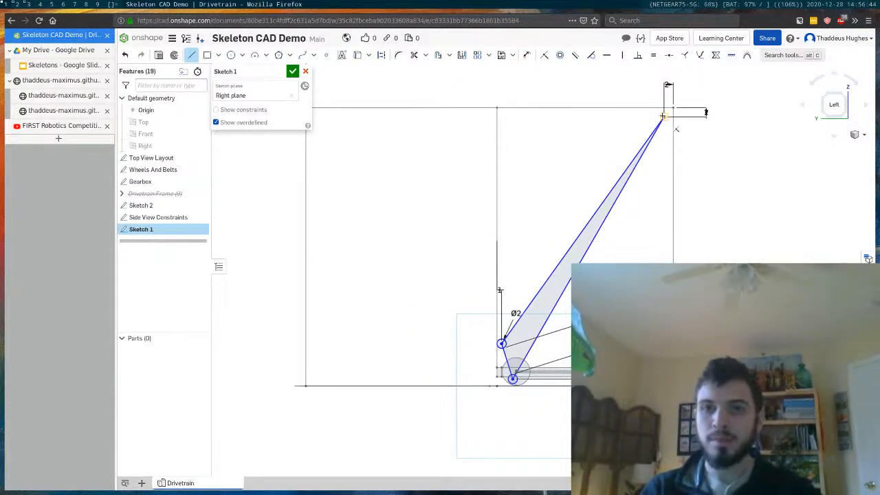
scroll(698, 389, "down", 2)
scroll(650, 189, "up", 1)
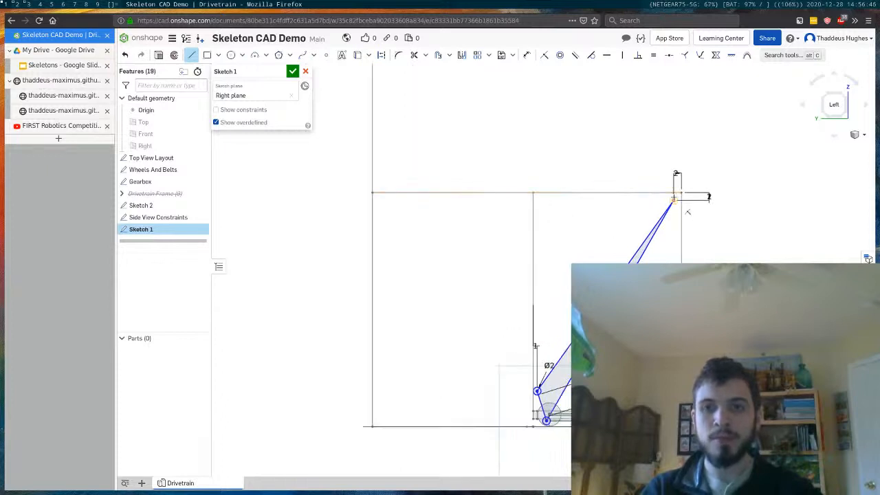
scroll(588, 251, "down", 2)
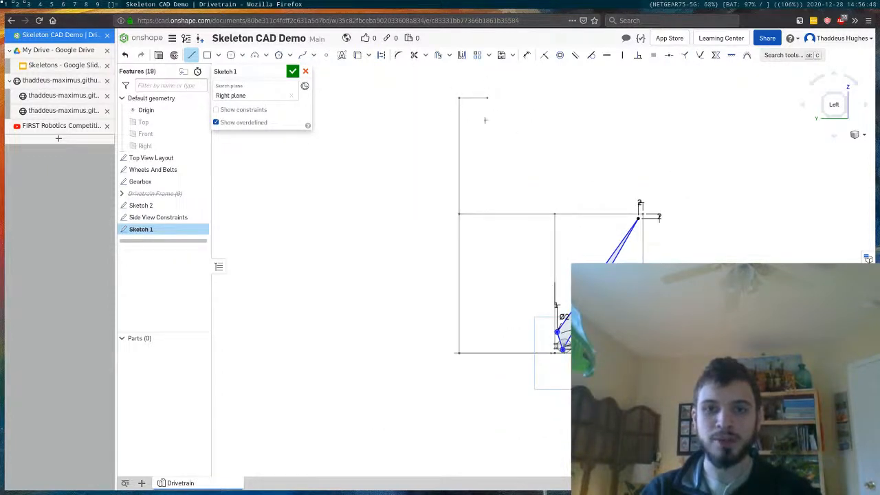
scroll(639, 203, "up", 2)
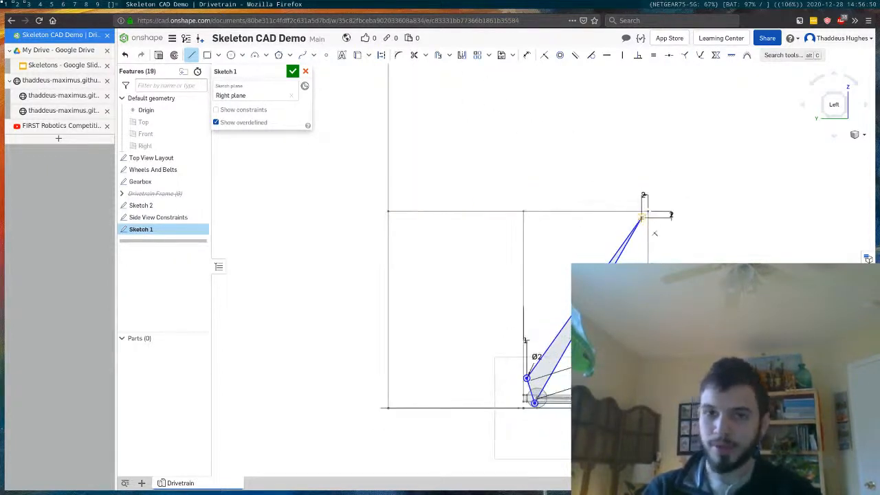
left_click(640, 217)
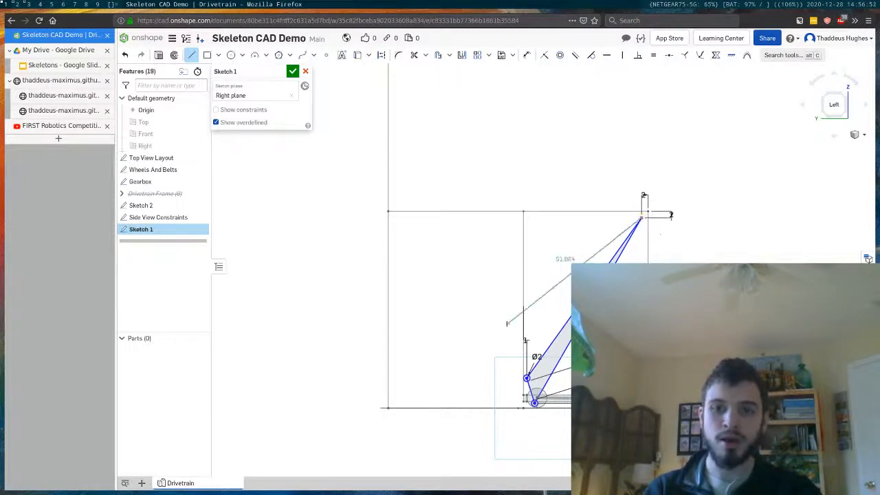
left_click(495, 323)
left_click(491, 289)
left_click(642, 219)
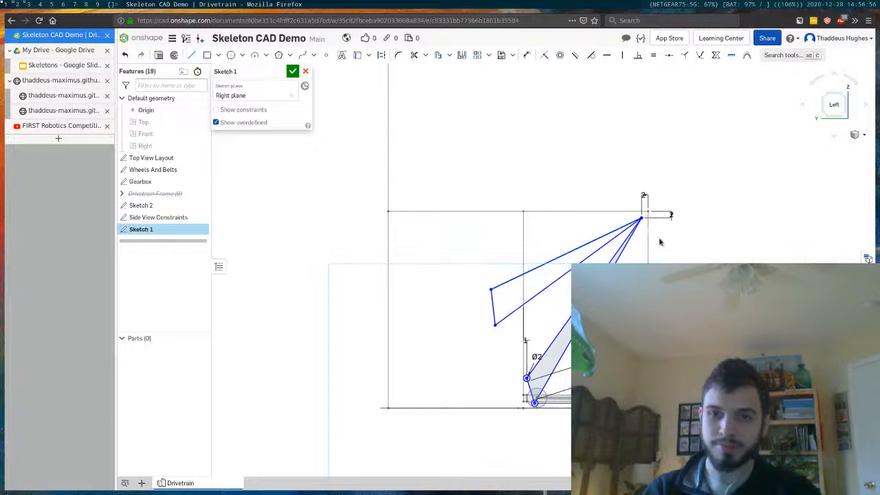
key("Escape")
Step: Make the second triangle's edges equal in length to the matching edges of the stowed arm triangle
scroll(600, 328, "up", 1)
key("e")
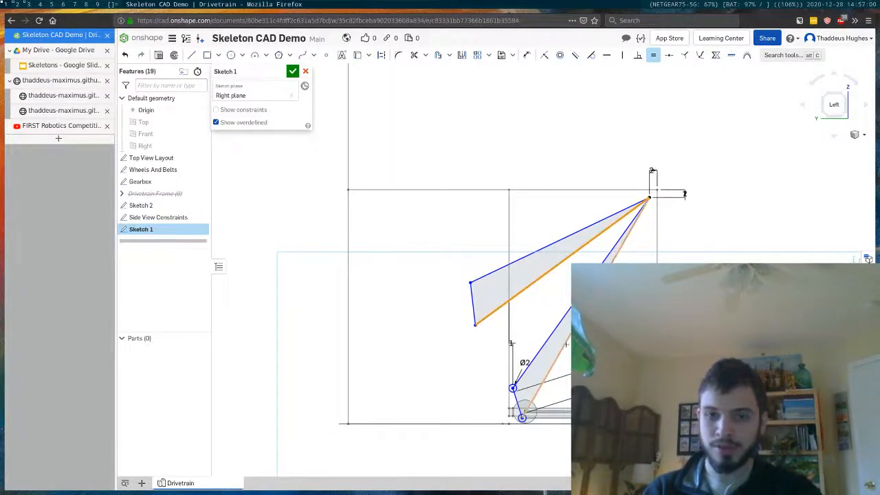
left_click(540, 339)
left_click(550, 335)
left_click(524, 257)
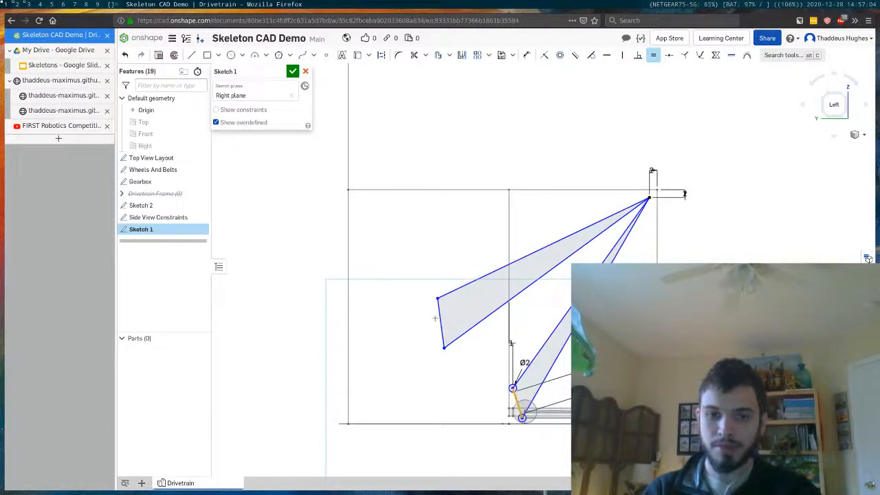
key("Escape")
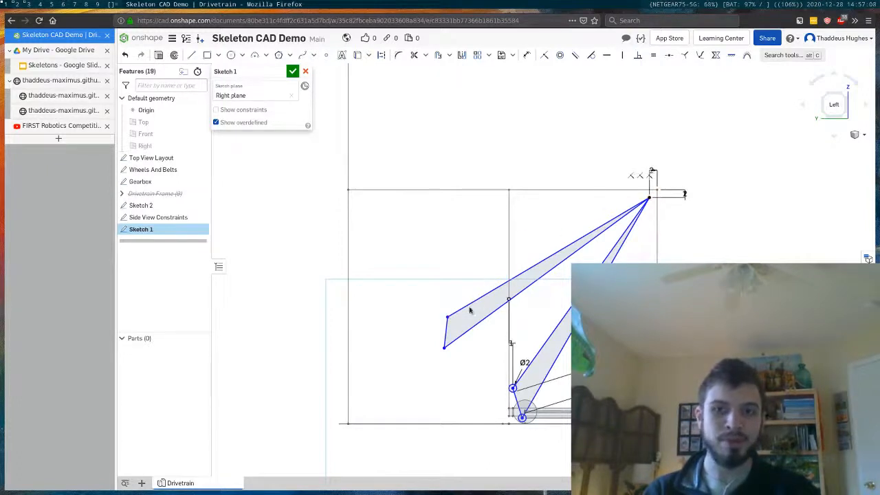
Step: Swing the second arm triangle upward about the pivot toward the upper tube-placement mark
scroll(523, 316, "down", 3)
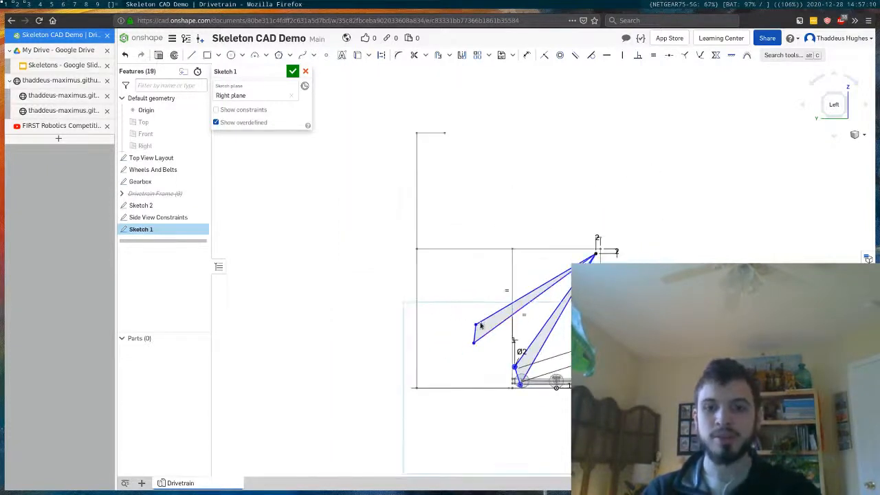
left_click_drag(477, 327, 461, 274)
mouse_move(458, 231)
left_mouse_down()
mouse_move(467, 144)
mouse_move(466, 192)
left_mouse_up()
Step: Move the lower roller circle back toward the front wheel and constrain the two roller centres to be vertically aligned
scroll(538, 383, "up", 3)
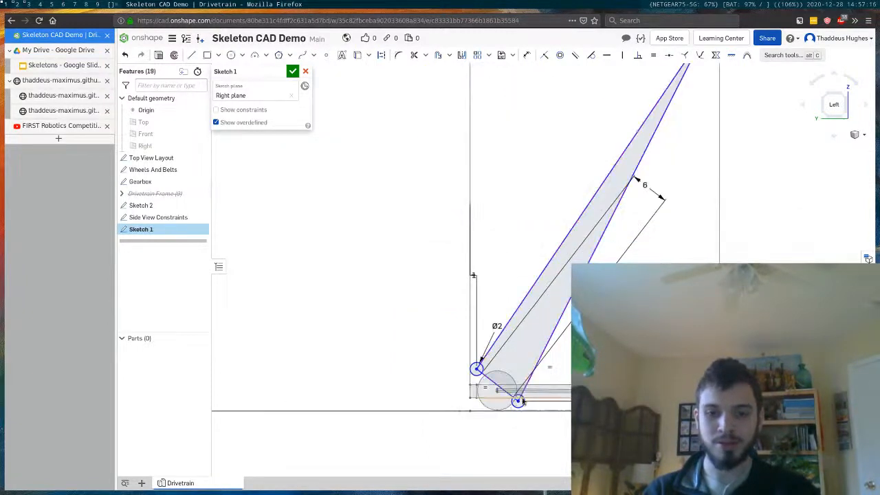
left_click_drag(497, 399, 495, 404)
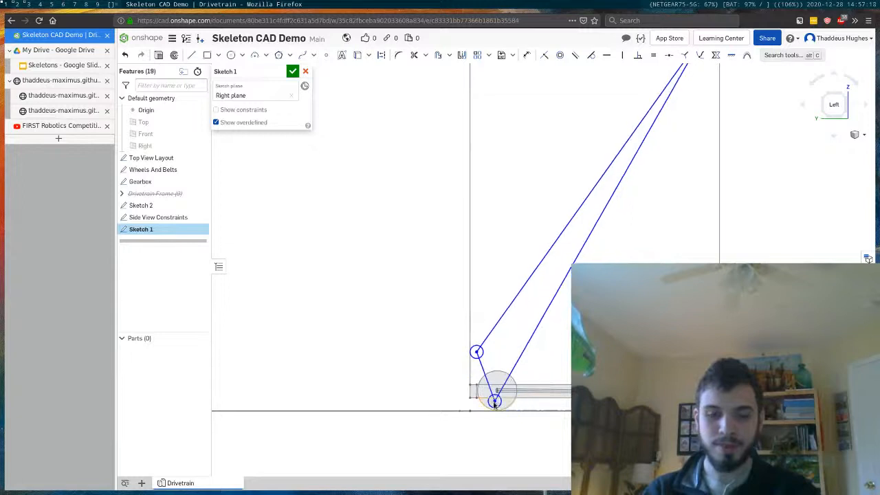
key("d")
key("Escape")
key("v")
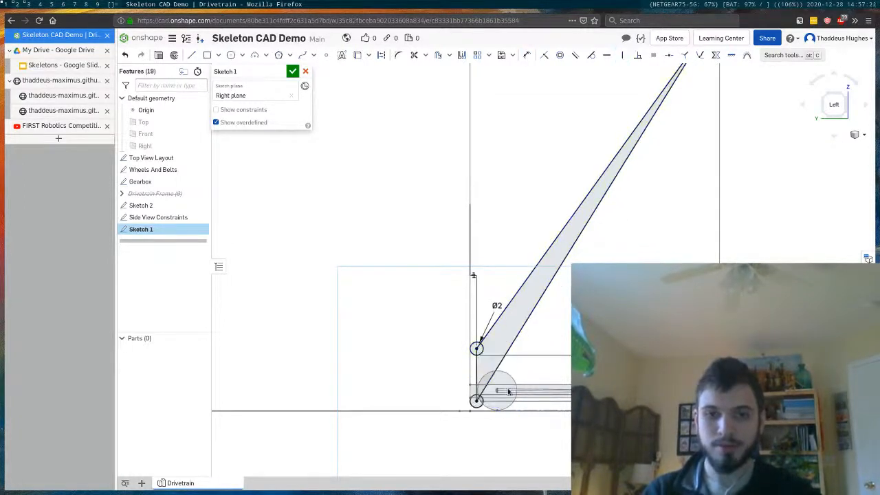
key("Escape")
Step: Raise the free arm triangle so its short end sits just below and behind the upper tube-placement mark
scroll(503, 418, "down", 3)
scroll(436, 190, "up", 1)
mouse_move(454, 241)
left_mouse_down()
mouse_move(480, 183)
mouse_move(452, 188)
mouse_move(461, 189)
left_mouse_up()
scroll(572, 287, "down", 3)
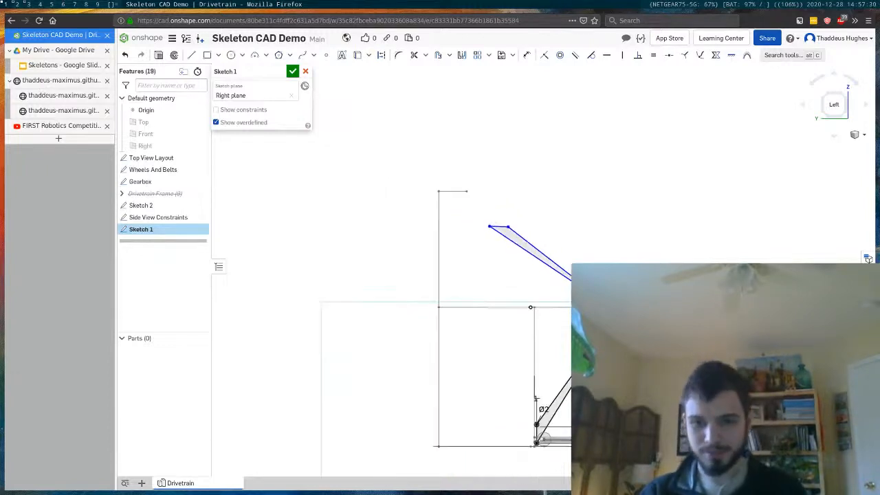
Step: Sketch a horizontal line about 27.5 in long just above the ground line, ahead of the front frame line
scroll(576, 394, "up", 3)
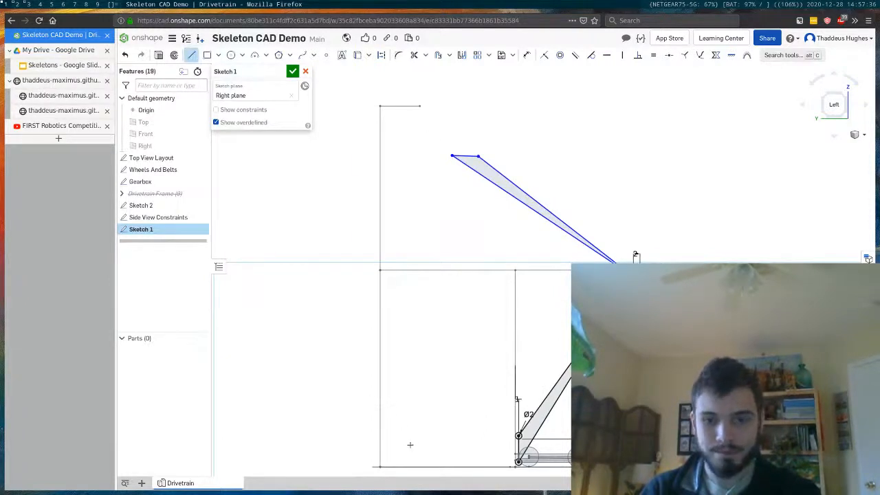
left_click(498, 446)
key("Escape")
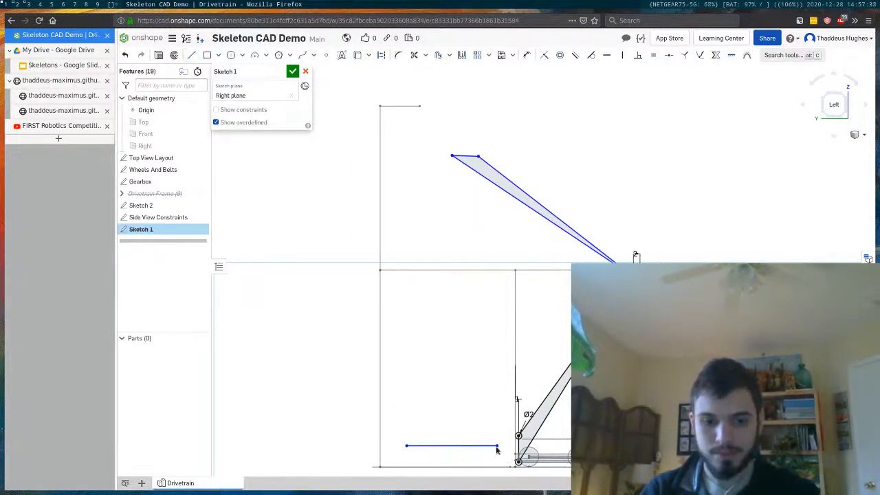
Step: Create a 6 in wide slot around the horizontal line near the ground
key("alt+c")
type("sl")
key("Return")
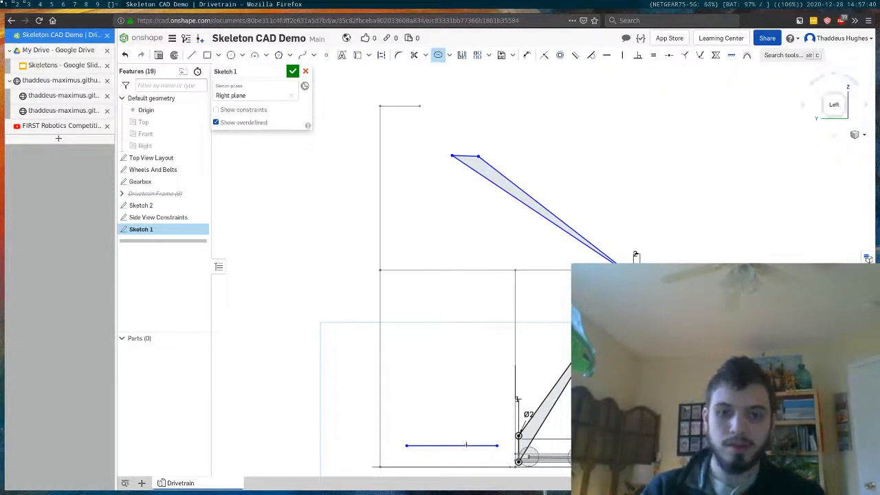
left_click(462, 445)
left_click(405, 442)
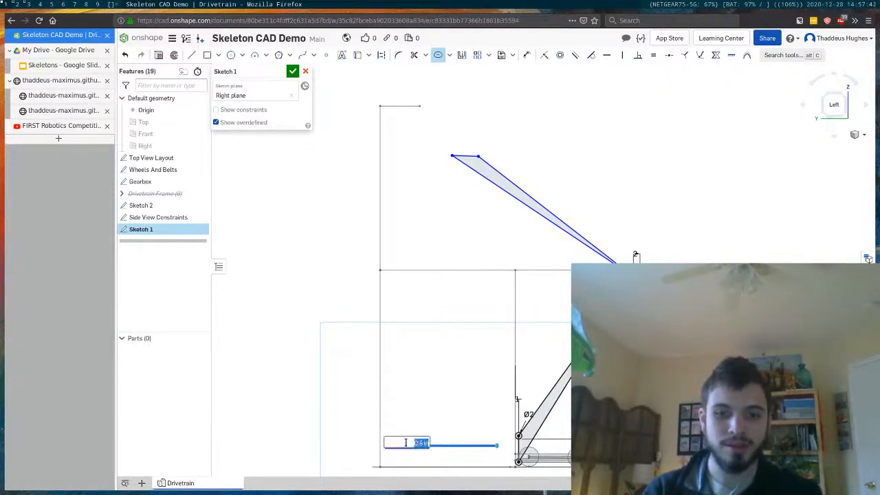
type("6")
key("Return")
key("Escape")
Step: Set the ground slot's overall length to 25 in and attach its rear centre point to the line between the two rollers
scroll(491, 441, "up", 3)
key("alt+Tab")
key("alt+Tab")
left_click(488, 405)
left_click(307, 398)
left_click(415, 452)
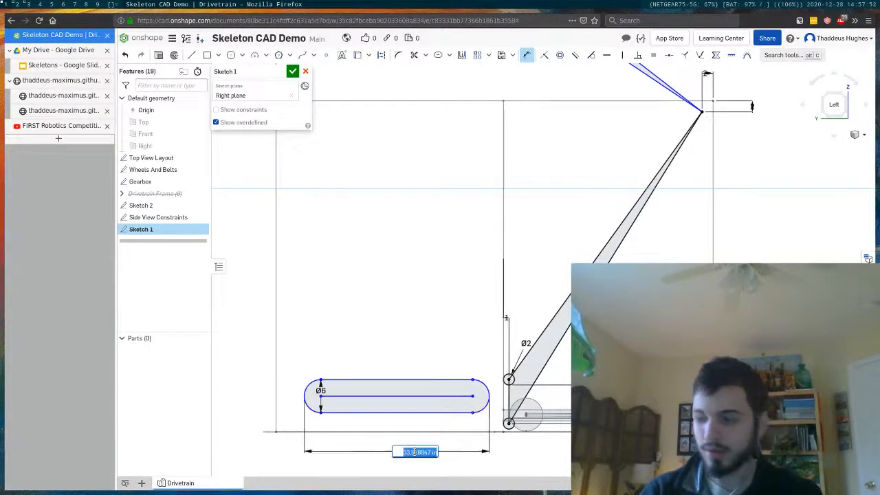
key("BackSpace")
type("25")
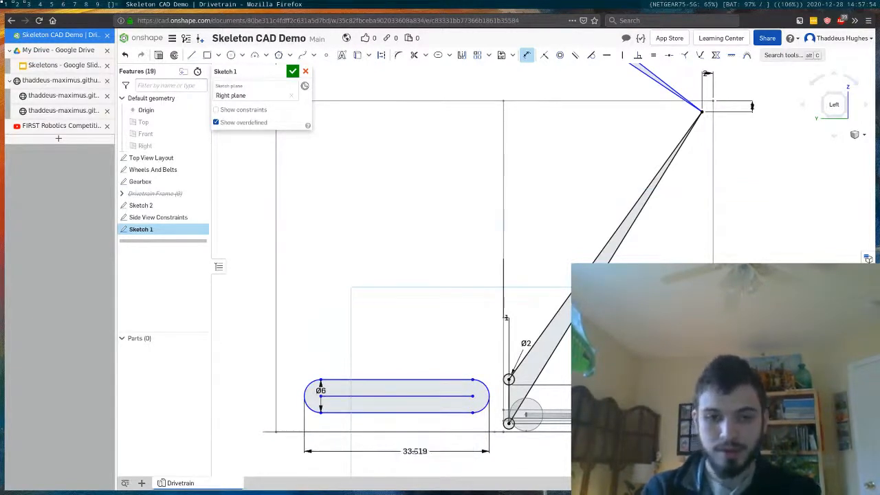
key("Return")
key("Escape")
left_click_drag(425, 402, 509, 407)
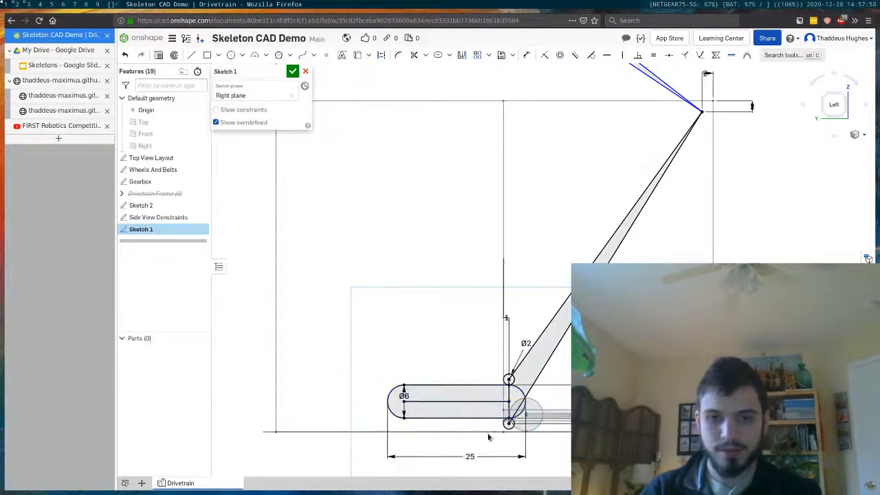
Step: Draw a nearly vertical line about 24.6 in long upward from the middle of the raised arm's short edge
scroll(473, 395, "down", 4)
scroll(472, 110, "up", 2)
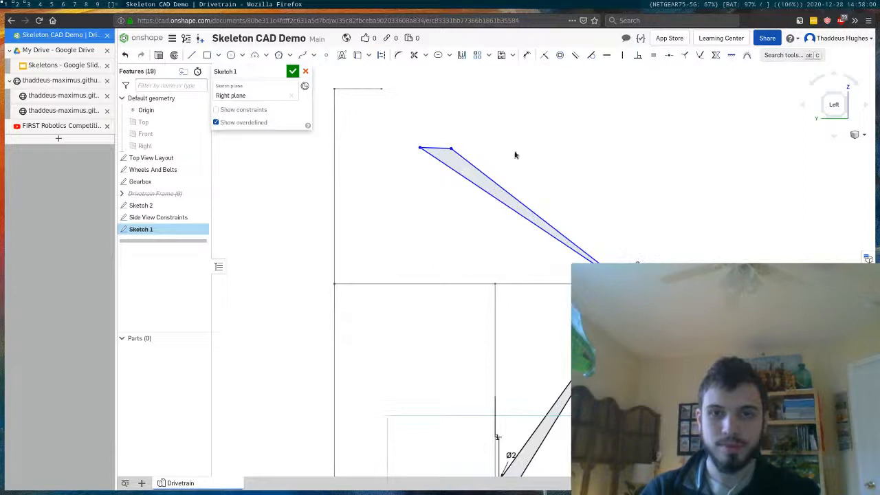
key("alt+c")
key("Escape")
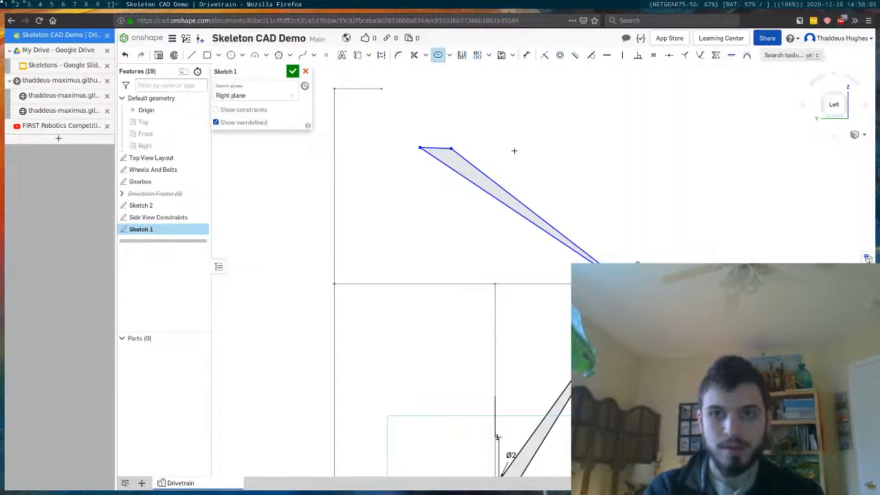
key("Escape")
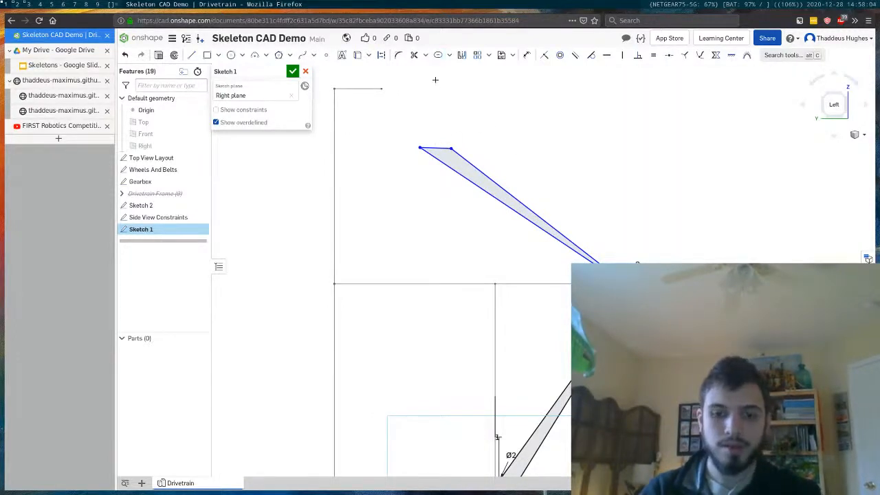
key("l")
left_click(435, 147)
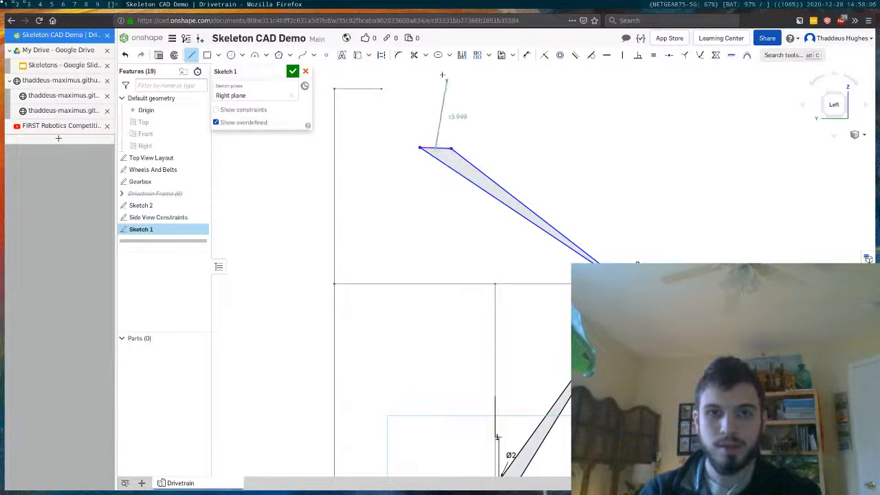
scroll(458, 227, "down", 3)
left_click(447, 114)
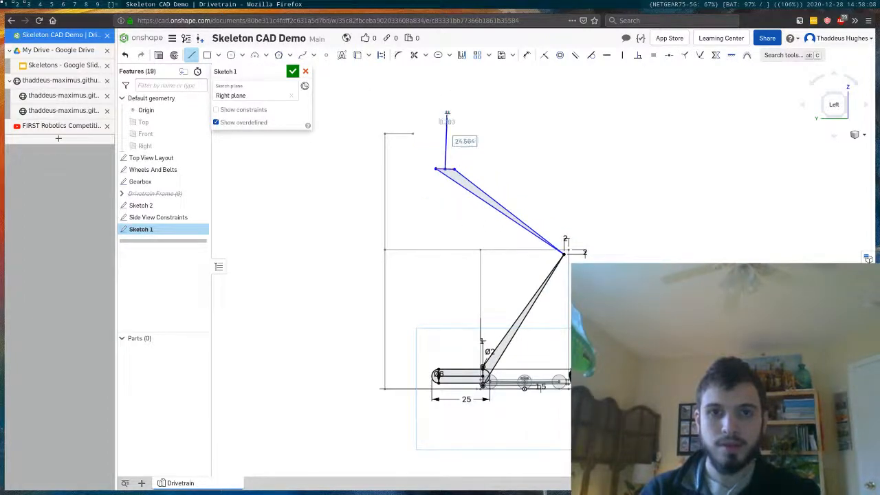
key("Escape")
Step: Create a 6 in wide slot around the upright line at the raised arm's end
scroll(450, 117, "up", 3)
key("alt+c")
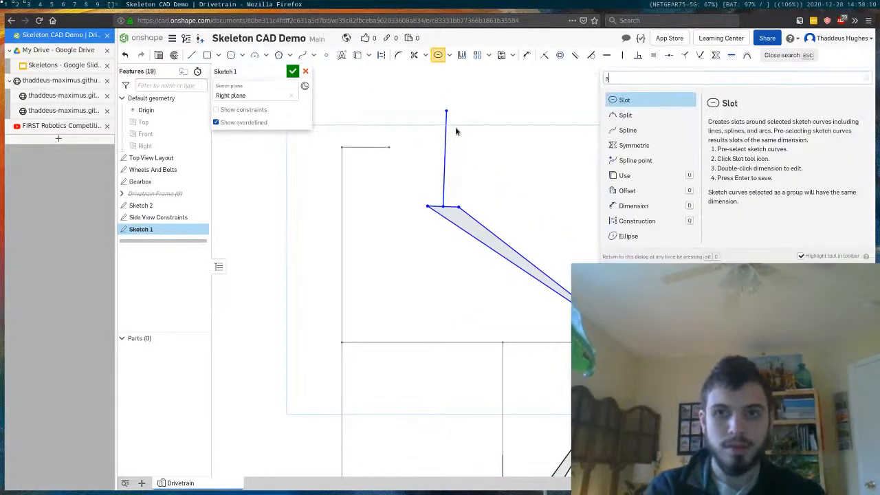
key("Return")
left_click(444, 128)
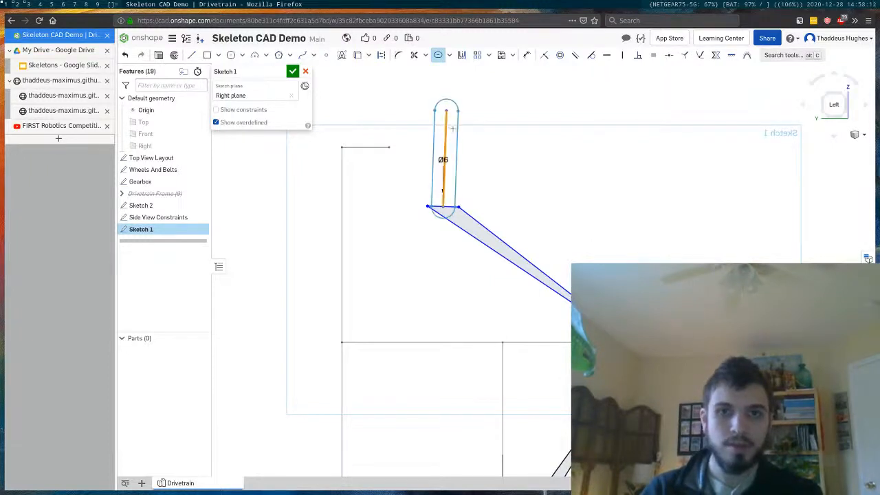
left_click(471, 166)
key("Escape")
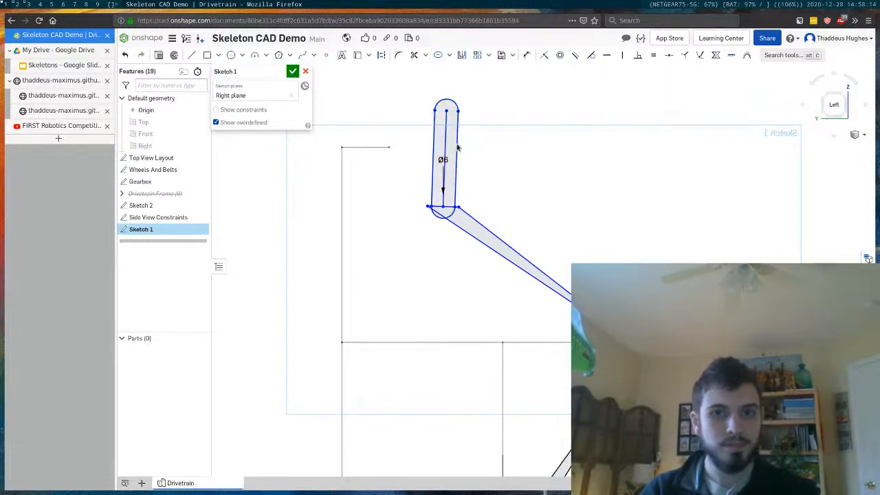
Step: Make the raised slot's centre line equal in length to the ground slot's, and swing the raised arm slightly upward and rearward
scroll(451, 135, "up", 1)
scroll(451, 135, "down", 2)
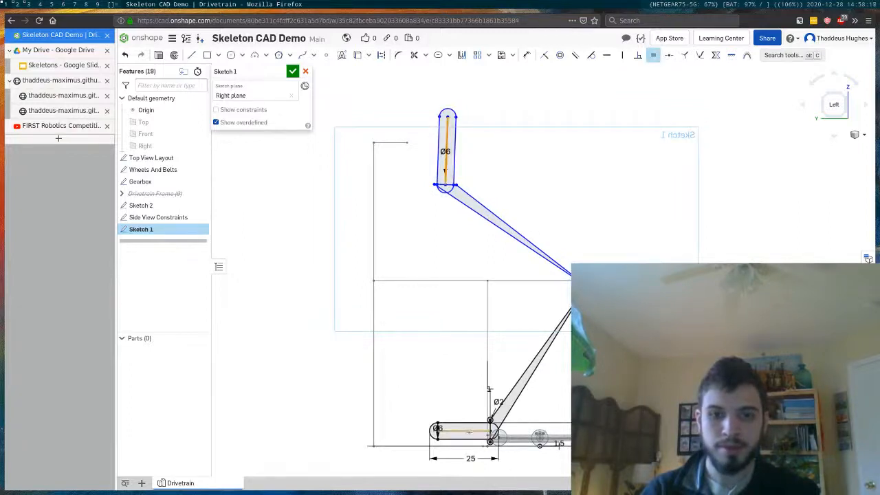
scroll(459, 183, "up", 3)
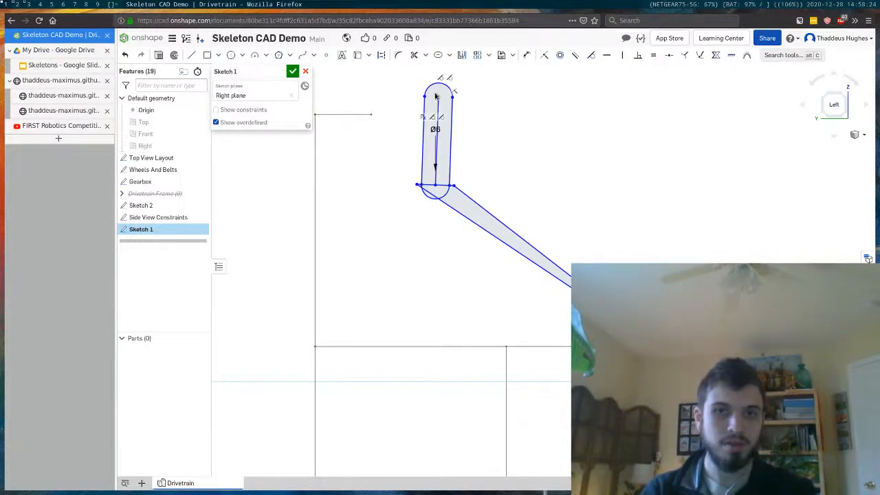
left_click_drag(438, 91, 454, 69)
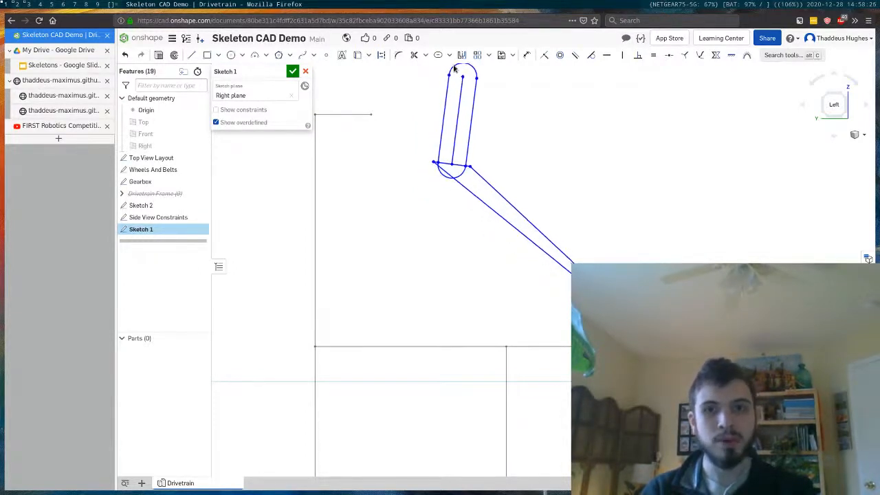
Step: Swing the raised arm linkage in Sketch 1 down to just above the lowered arm position and finish the sketch
scroll(541, 298, "down", 5)
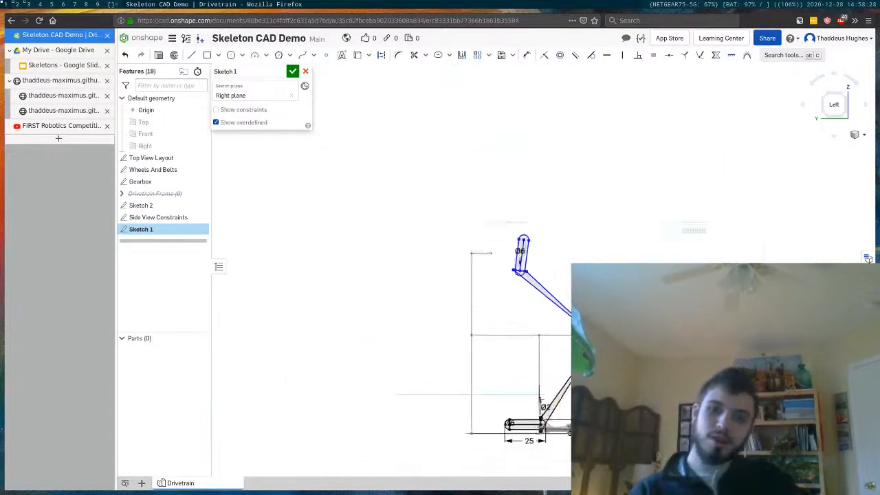
scroll(570, 381, "up", 2)
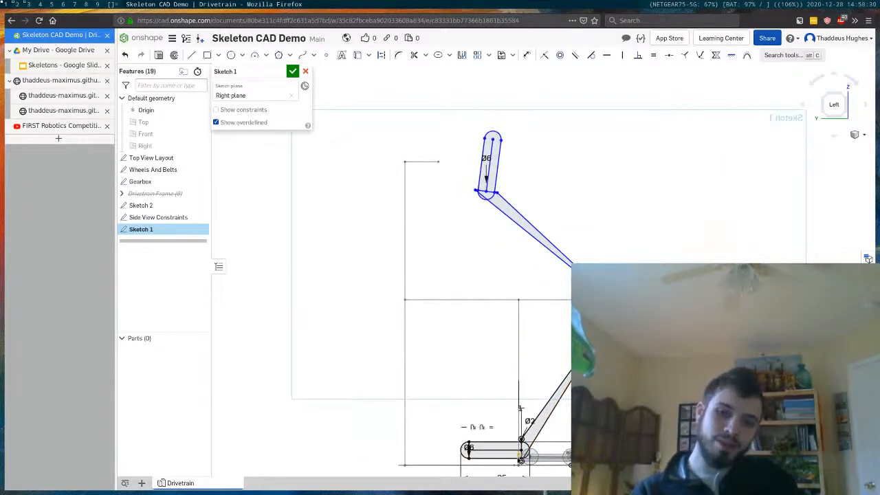
scroll(524, 458, "up", 2)
scroll(521, 459, "up", 2)
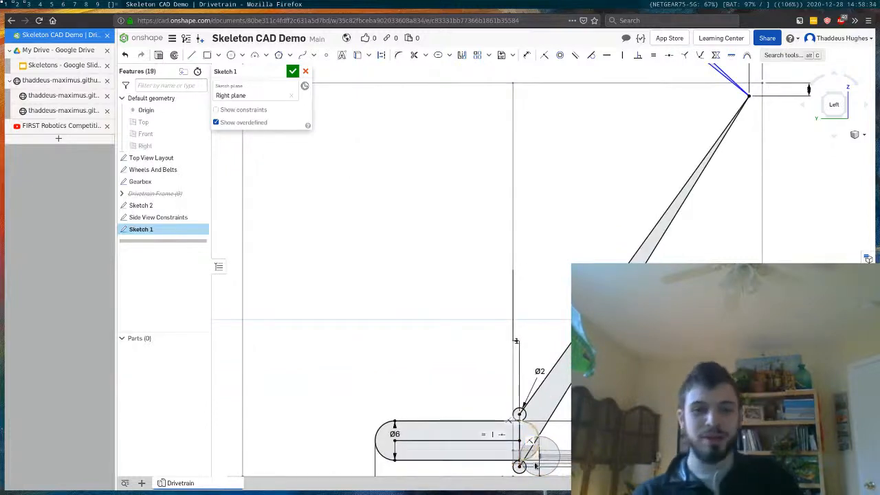
scroll(502, 454, "down", 3)
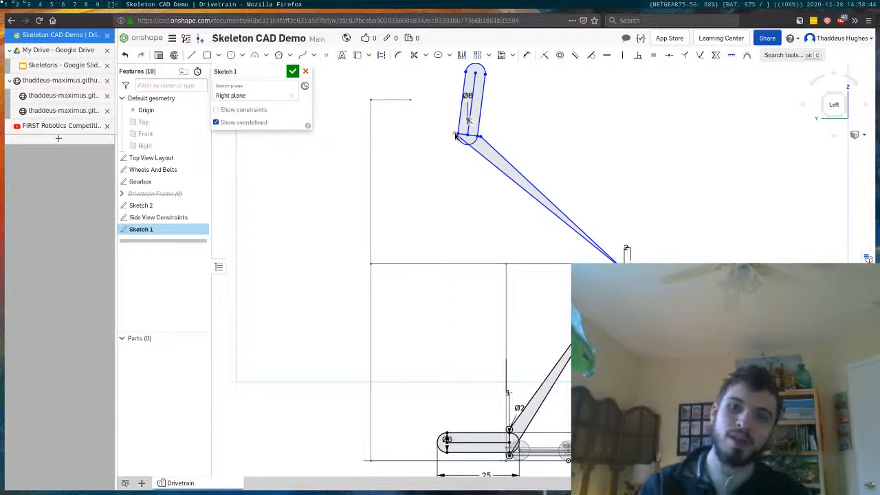
left_click_drag(455, 136, 411, 282)
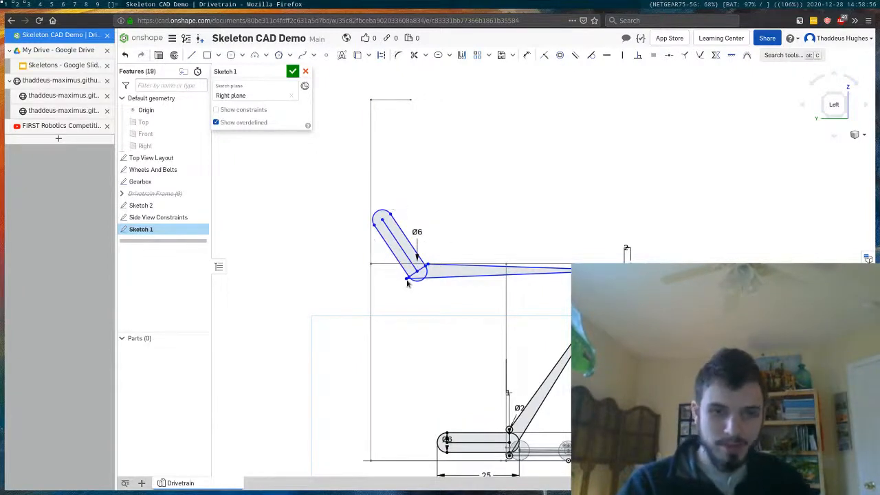
left_click_drag(406, 282, 427, 422)
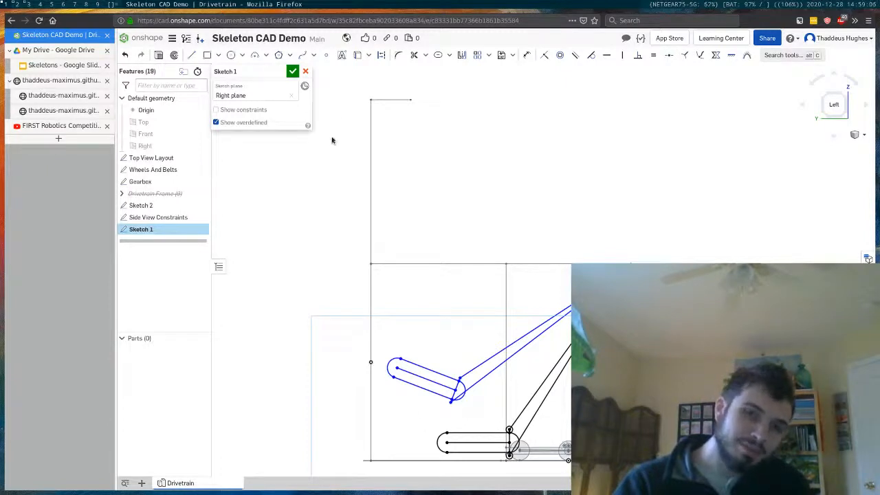
left_click(293, 73)
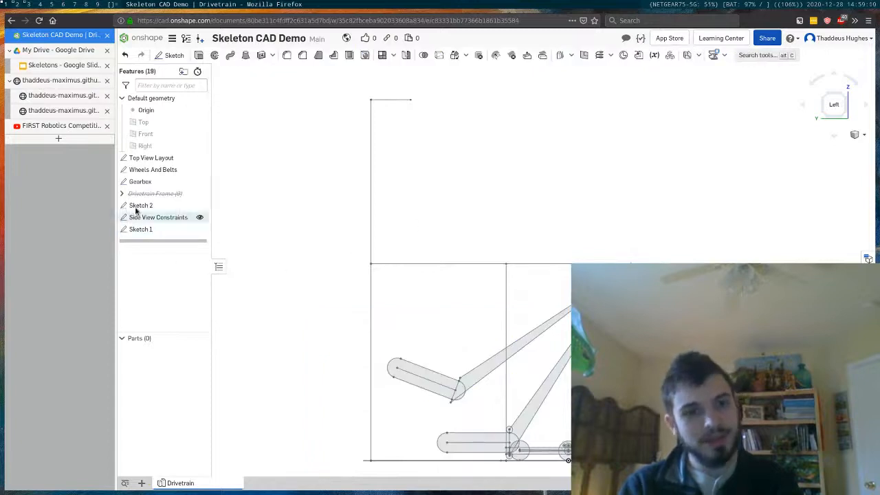
Step: Hide Sketch 1 so only the layout and side view constraint geometry remains displayed
right_click(141, 231)
left_click(296, 211)
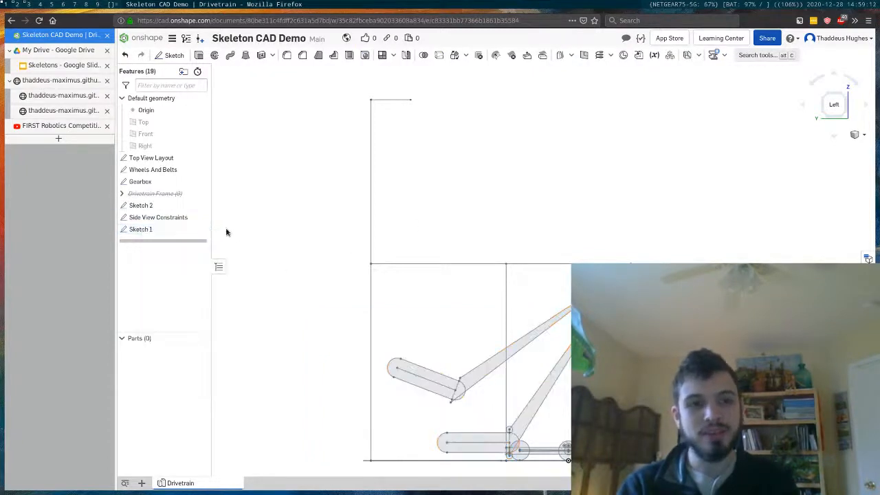
left_click(200, 231)
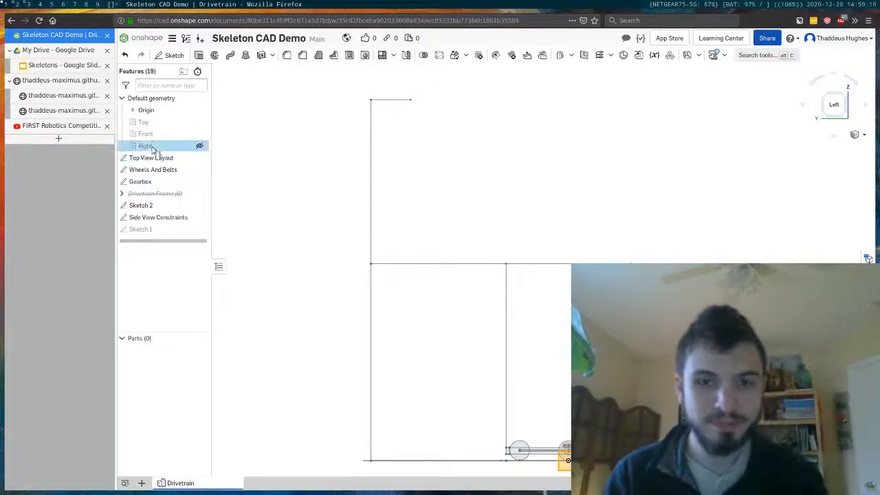
Step: Start a sketch on the Right plane and draw a slanted arm line about 57.7 in, a horizontal one about 12.1 in and a vertical one about 7.3 in
left_click(170, 55)
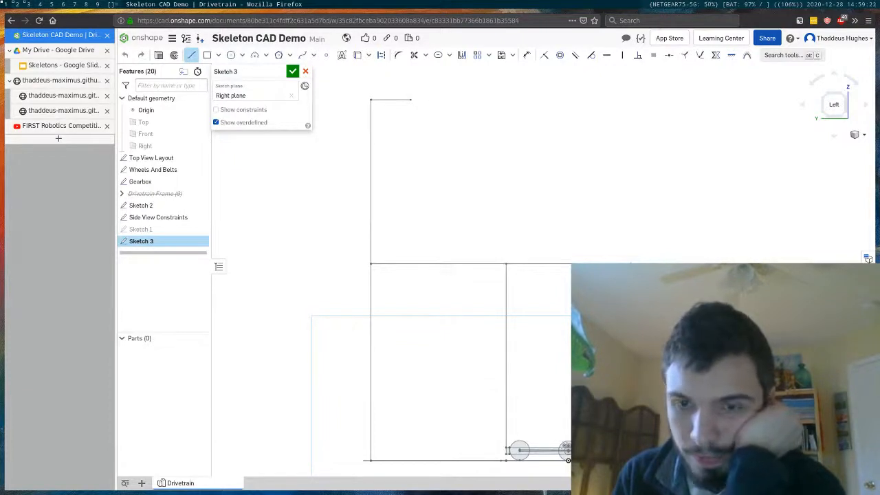
left_click(519, 430)
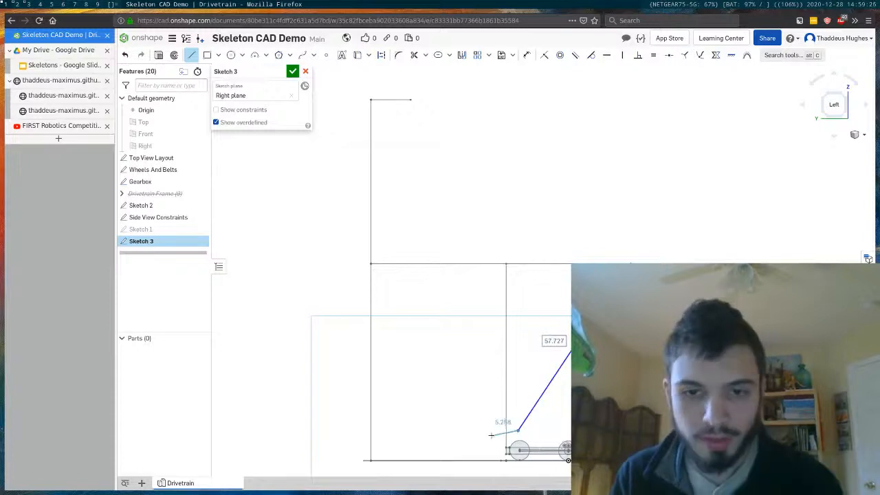
scroll(491, 431, "up", 2)
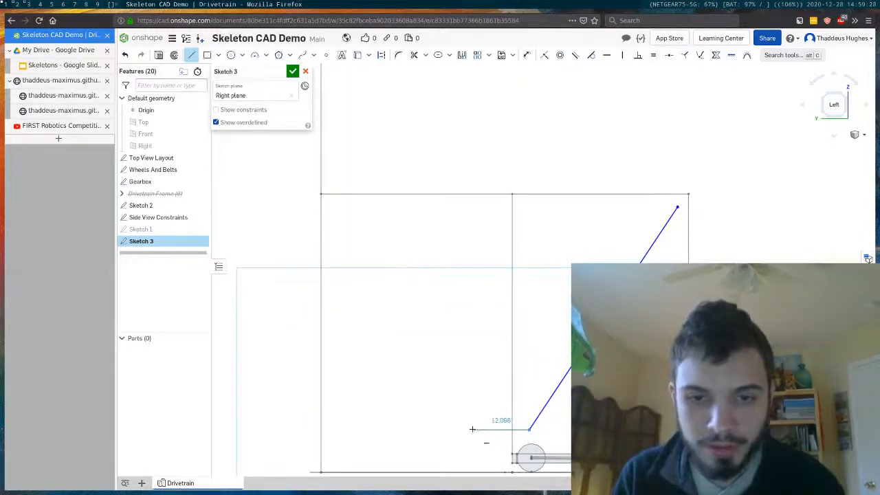
left_click(472, 430)
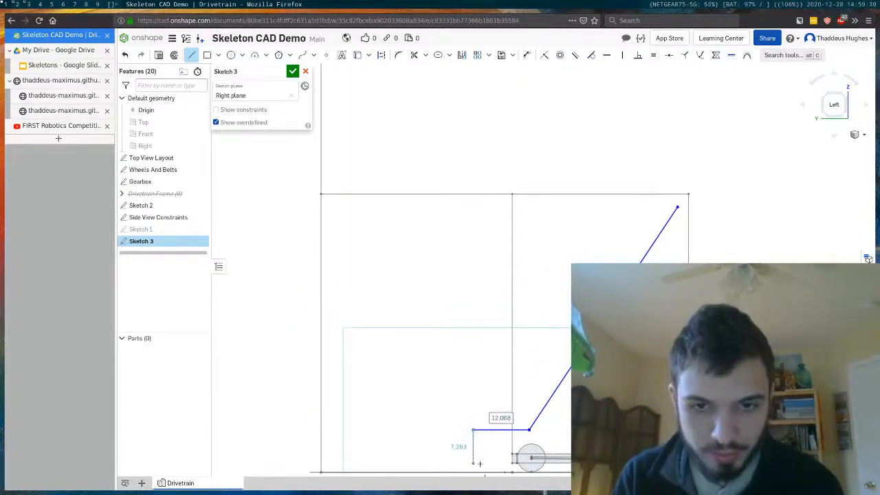
left_click(475, 464)
key("Escape")
Step: Draw a line from the vertical line's lower end to the arm's lower end, closing a triangle
scroll(489, 463, "up", 4)
scroll(457, 165, "down", 3)
scroll(476, 301, "up", 2)
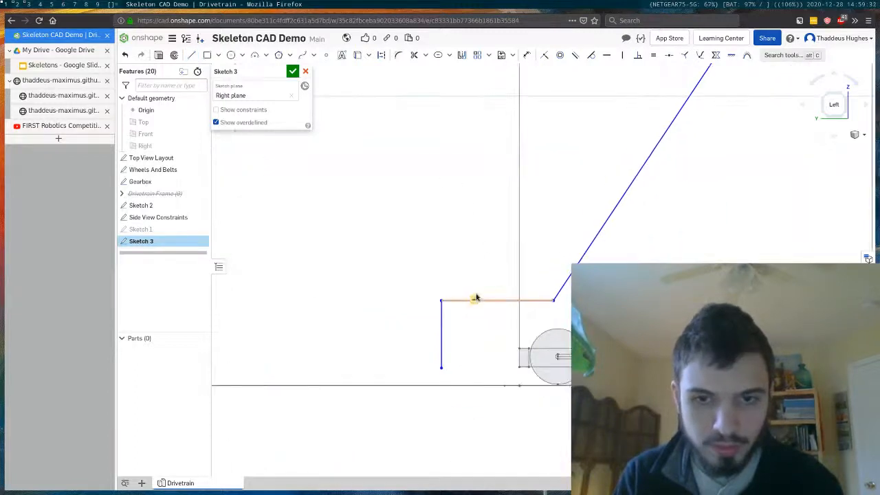
key("l")
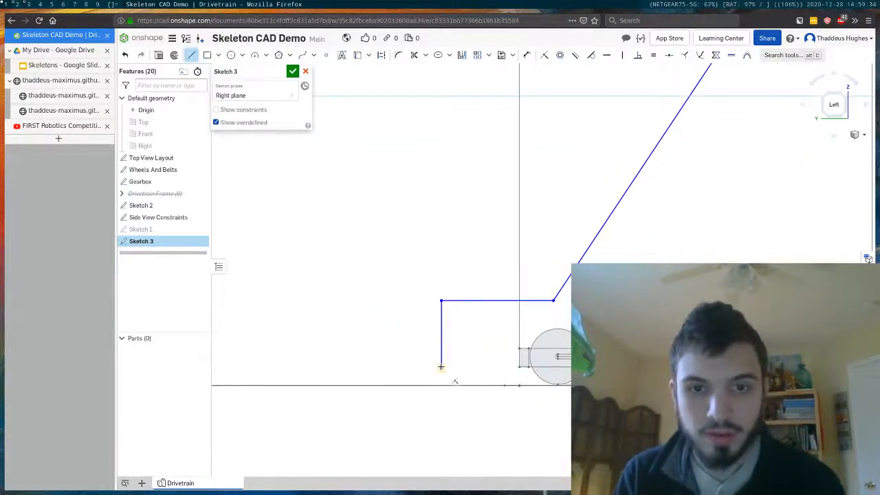
left_click(554, 301)
key("Escape")
Step: Dimension the arm's upper endpoint 2 in horizontally from the frame boundary's upper corner
scroll(556, 322, "down", 5)
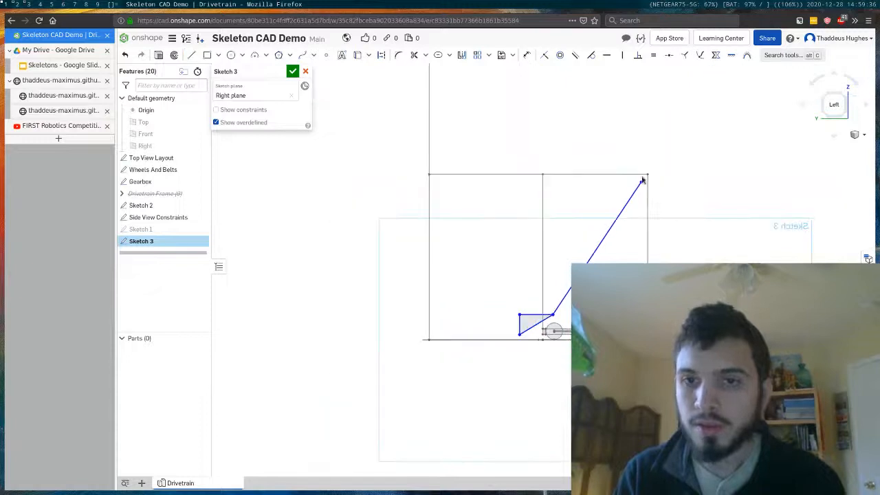
scroll(636, 187, "up", 3)
key("u")
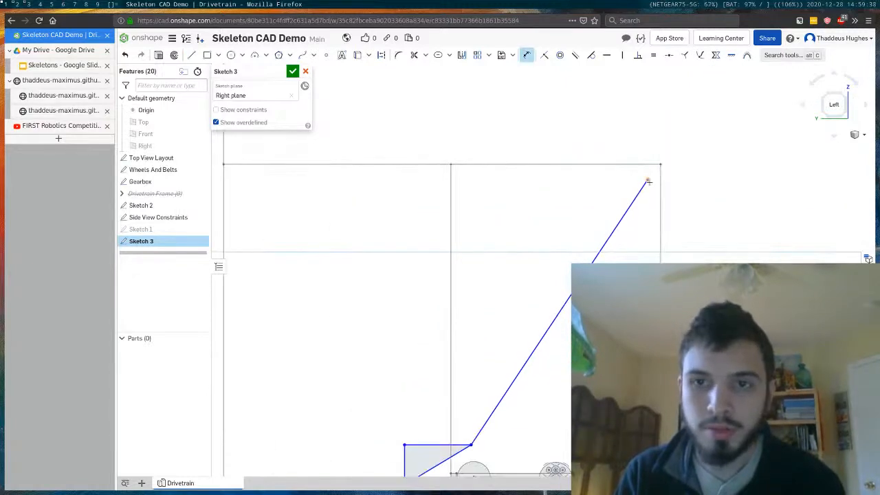
left_click(660, 165)
left_click(661, 135)
type("2")
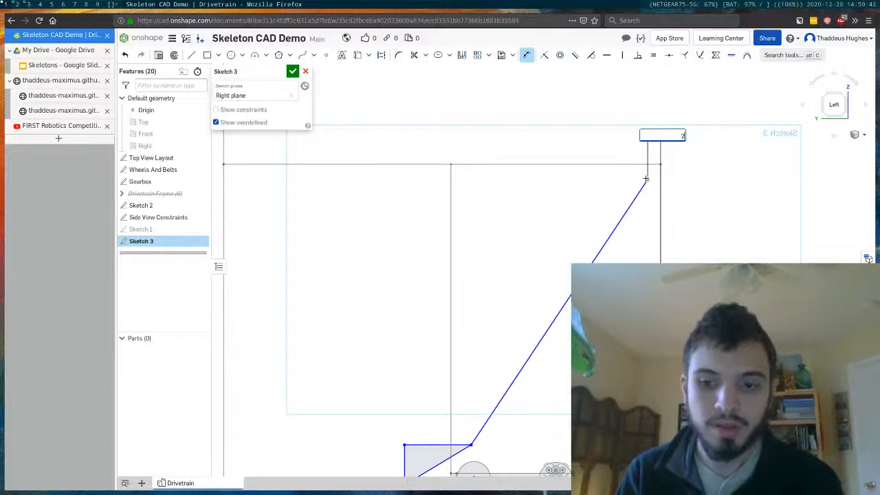
key("Return")
Step: Dimension the arm's upper endpoint 2 in vertically below the horizontal boundary line
left_click(649, 201)
left_click(650, 165)
left_click(779, 191)
type("2")
key("Return")
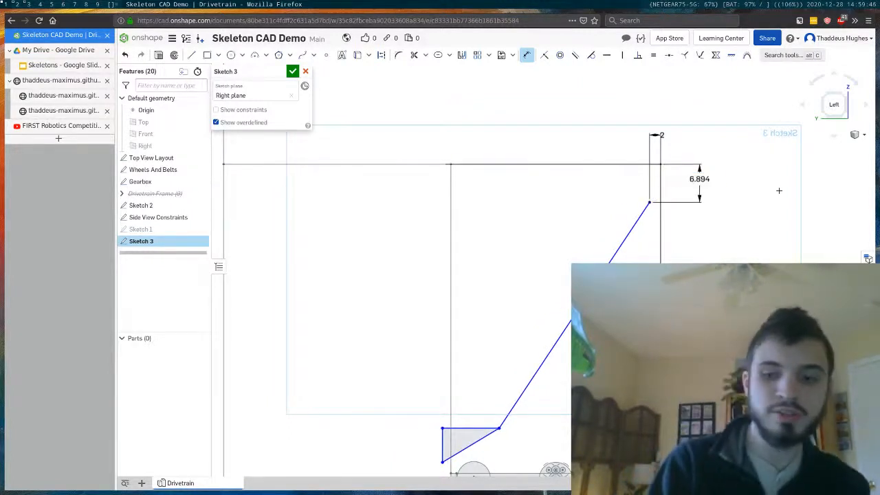
Step: Shift the corner where the arm meets the triangle slightly, lengthening the triangle's horizontal side
scroll(465, 313, "down", 1)
scroll(499, 405, "up", 1)
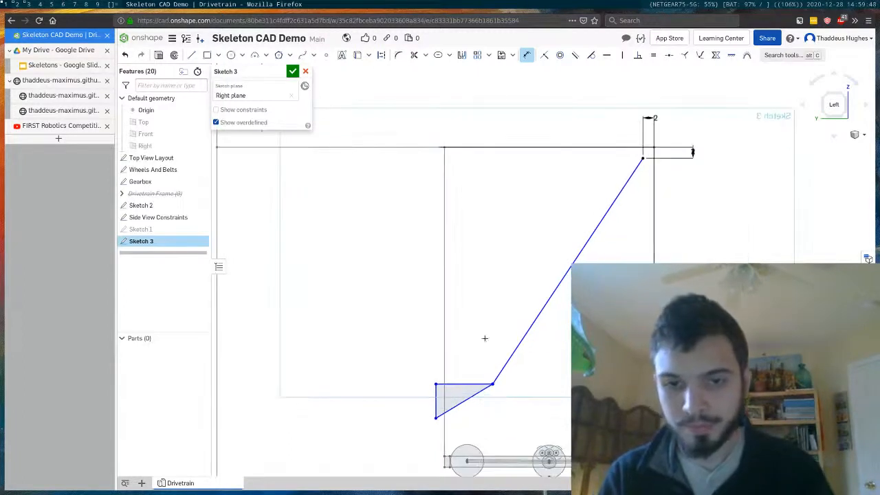
key("Escape")
mouse_move(493, 385)
left_mouse_down()
mouse_move(497, 430)
mouse_move(500, 387)
left_mouse_up()
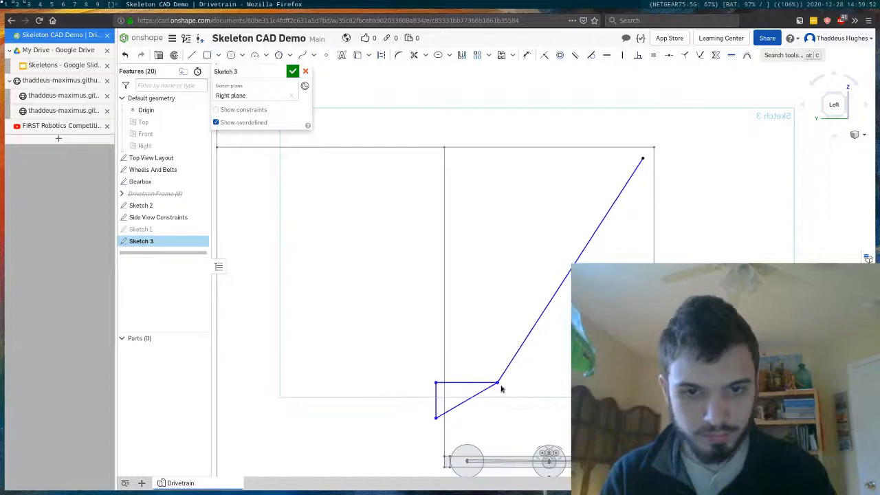
Step: Draw circles centered on the lower and upper ends of the triangle's vertical side, about 2.1 in and 2.6 in in diameter
scroll(441, 391, "down", 3)
scroll(430, 368, "up", 4)
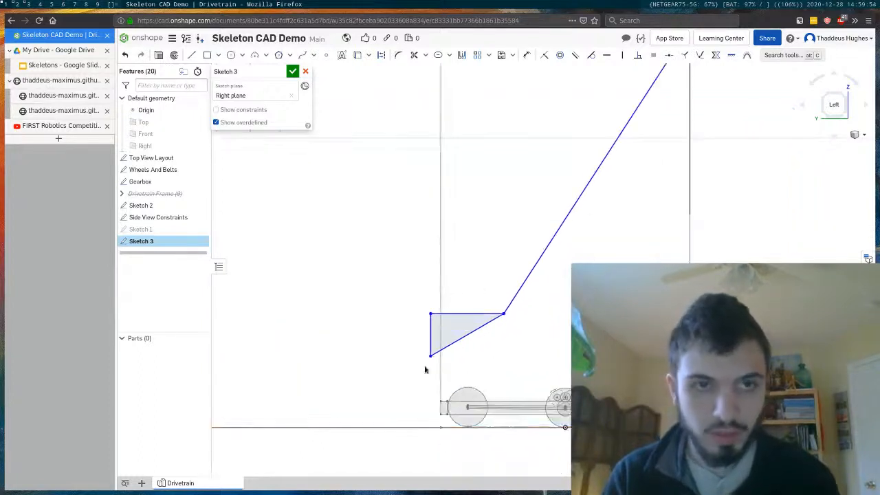
scroll(423, 366, "up", 2)
key("c")
left_click(432, 350)
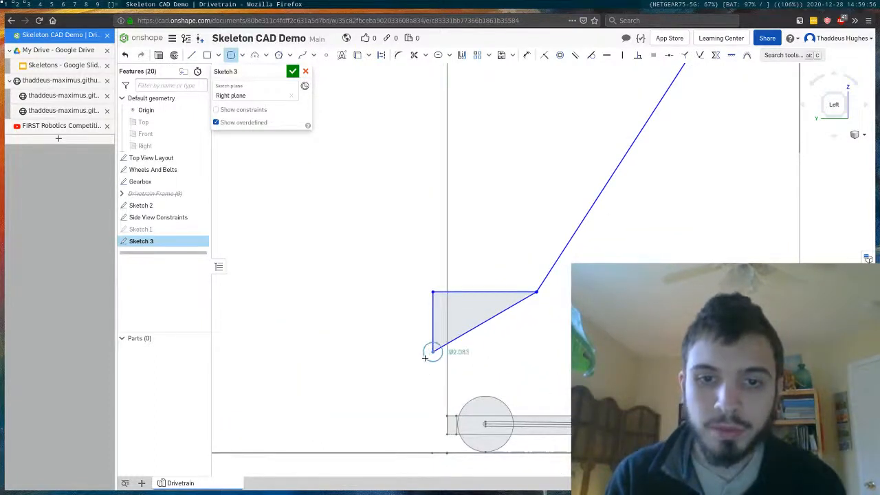
left_click(444, 351)
left_click(433, 292)
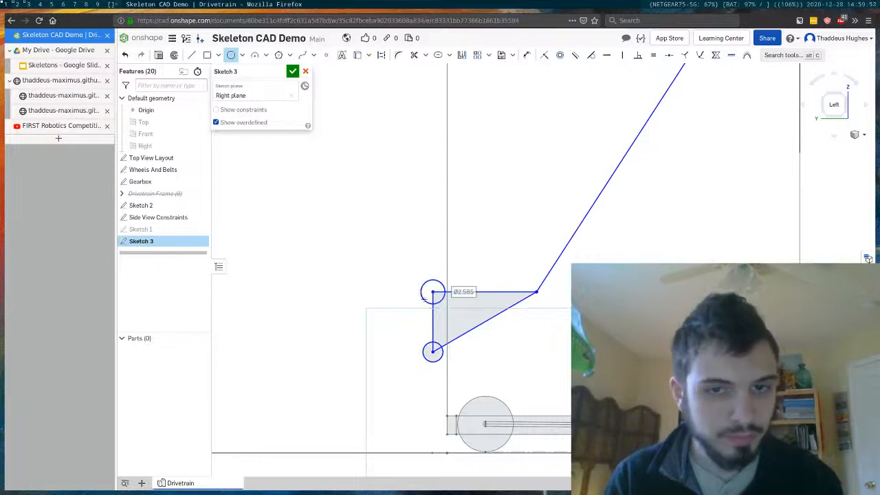
left_click(444, 291)
Step: Make the two circles equal and set their diameter to 2 in
key("e")
left_click(424, 347)
key("d")
left_click(438, 282)
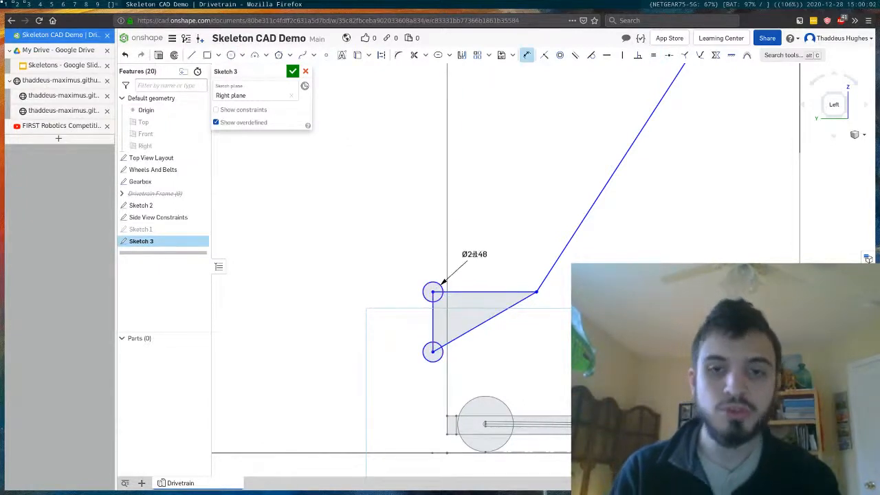
left_click(520, 260)
key("Return")
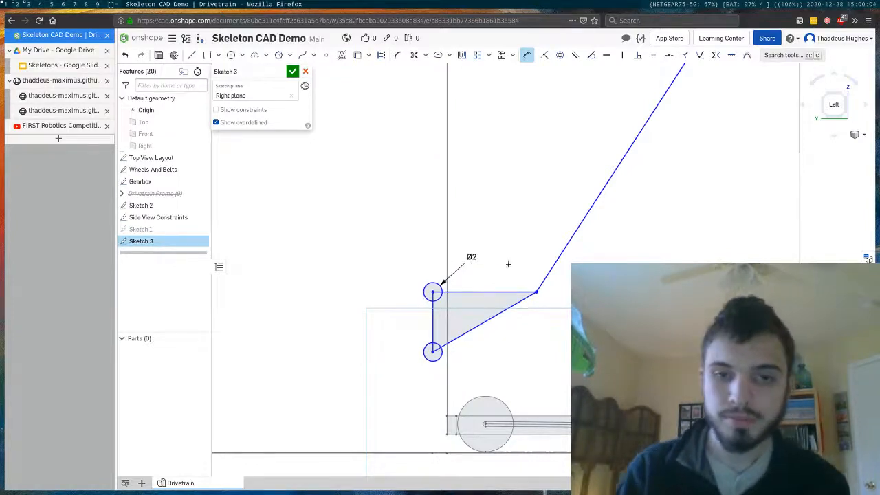
key("Escape")
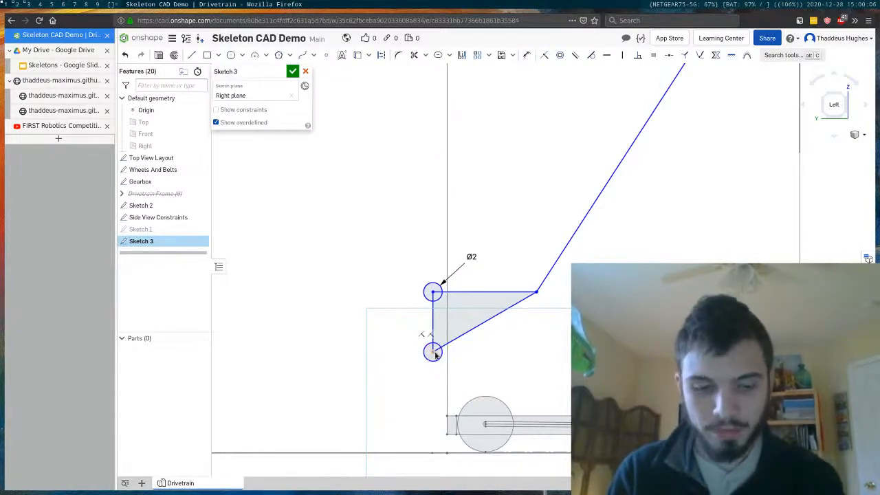
Step: Make the lower circle tangent to the horizontal ground line
key("t")
left_click(434, 356)
left_click(429, 452)
key("Escape")
Step: Dimension the vertical gap between the two circles to 6 in
key("d")
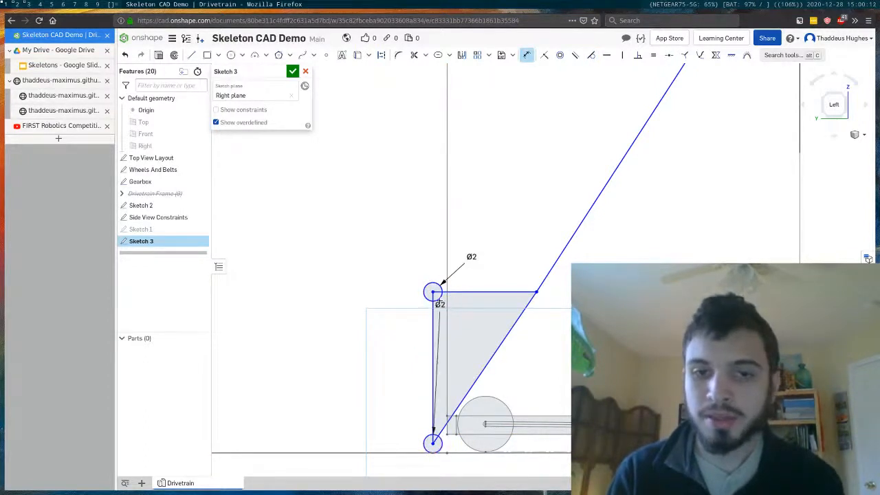
left_click(433, 323)
left_click(430, 359)
type("6")
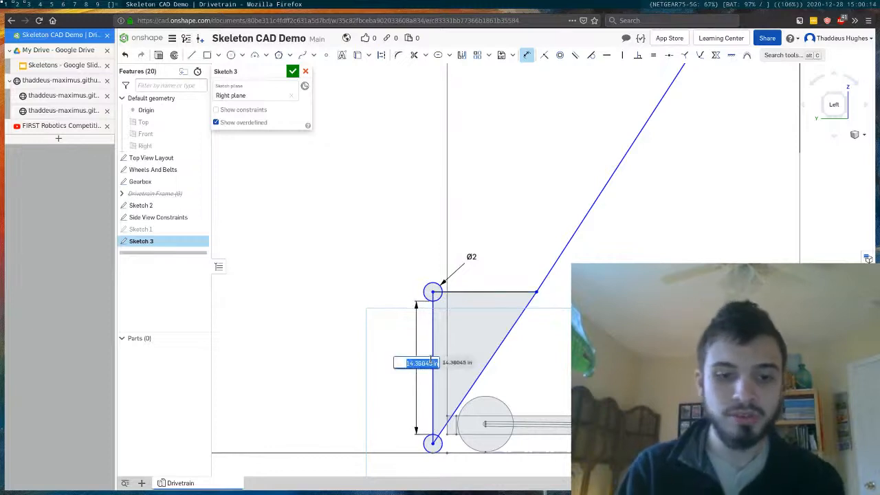
key("Return")
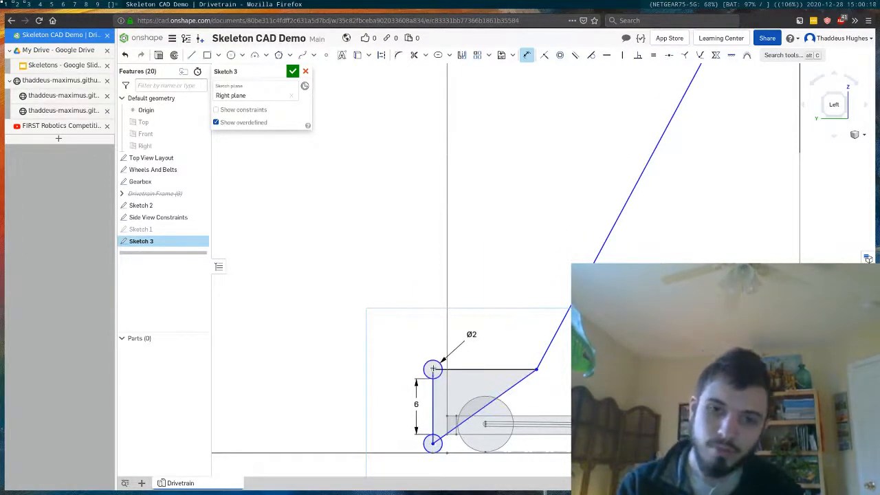
key("Escape")
Step: Draw the raised arm line up from the arm pivot, ending in a closed intake triangle with sides about 14.1 in and 9.4 in
scroll(543, 354, "down", 4)
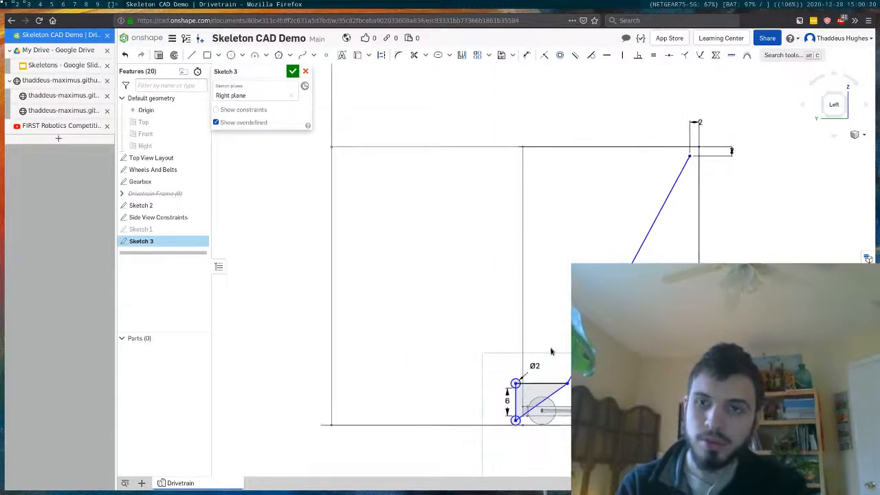
scroll(556, 353, "up", 1)
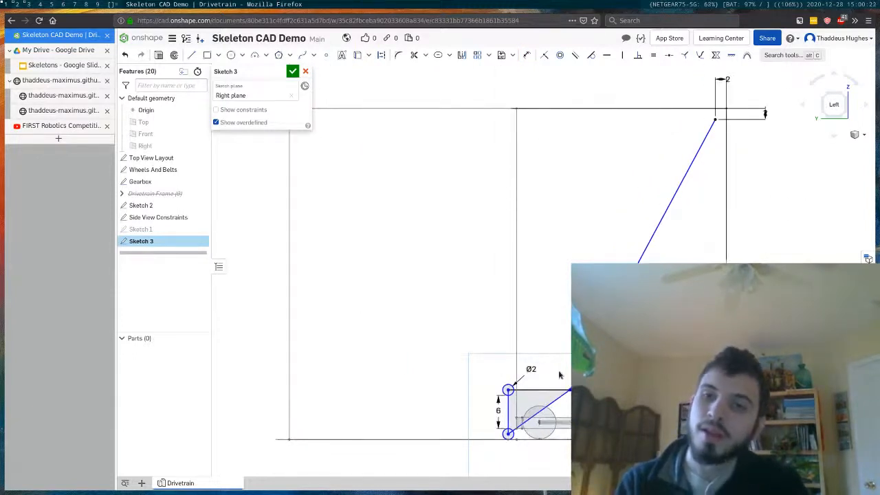
scroll(557, 376, "down", 3)
scroll(632, 220, "down", 1)
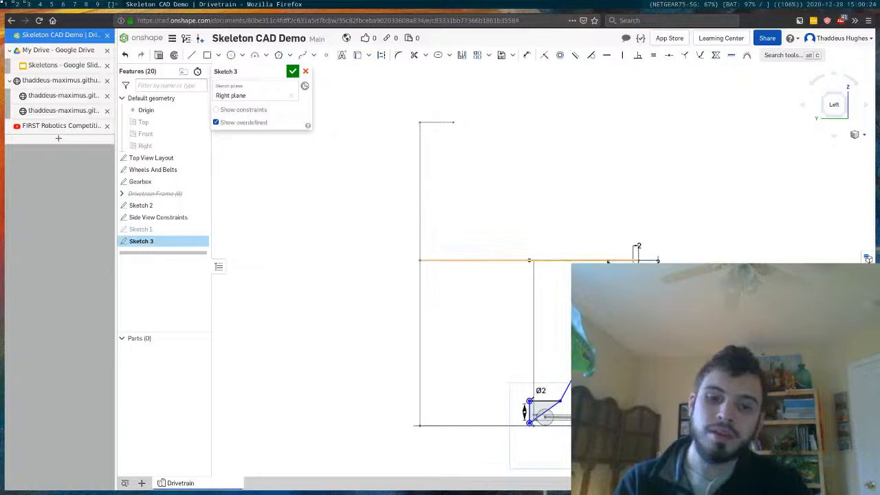
key("l")
left_click(632, 261)
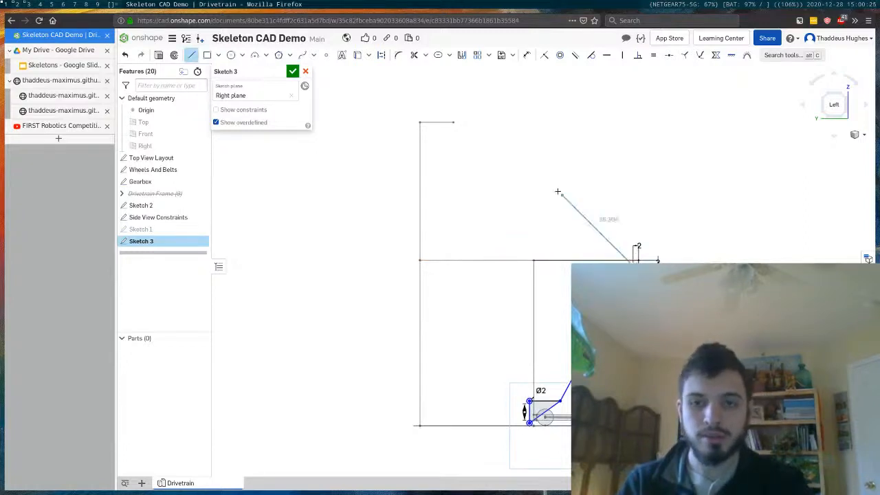
left_click(523, 184)
left_click(523, 145)
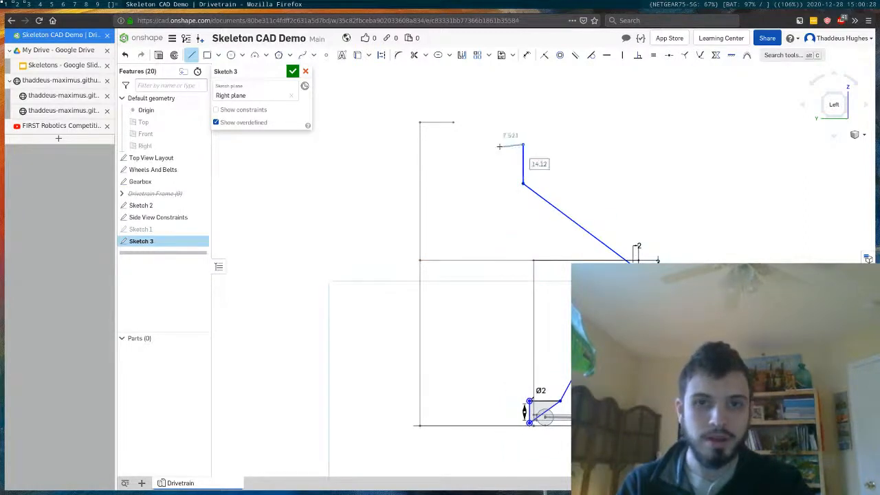
left_click(497, 150)
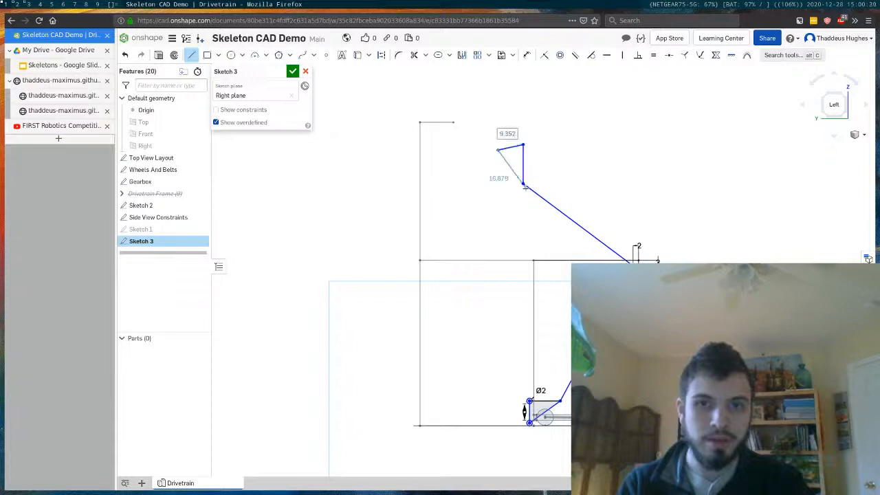
left_click(523, 184)
key("Escape")
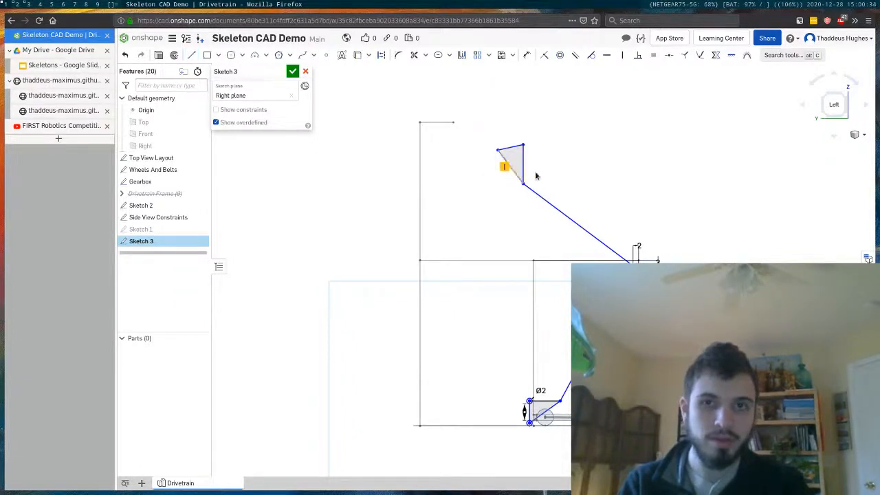
Step: Make the raised arm and its triangle's sides equal to the corresponding lines of the lowered arm and intake triangle
scroll(539, 174, "up", 1)
left_click(605, 250)
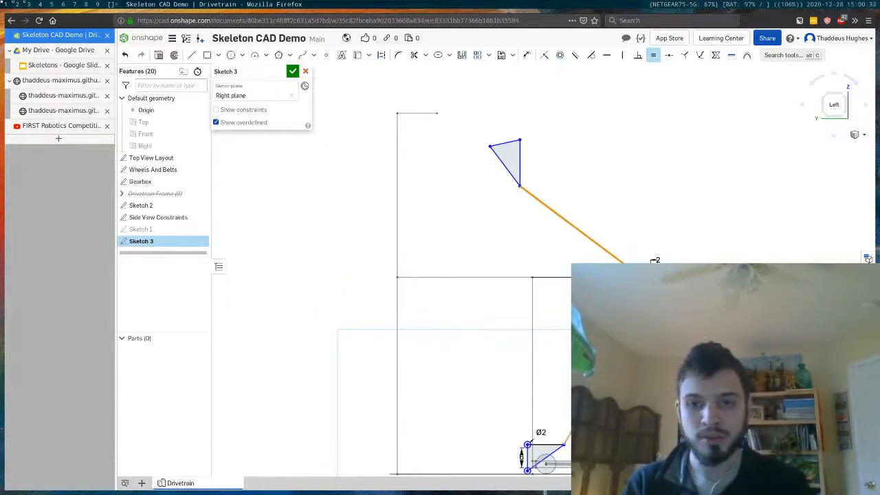
left_click(533, 446)
left_click(548, 446)
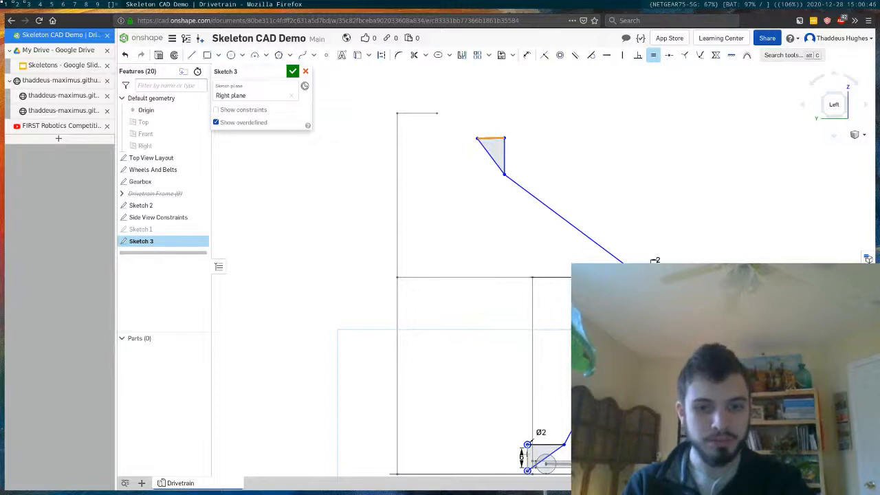
left_click(527, 458)
key("Escape")
scroll(474, 204, "down", 1)
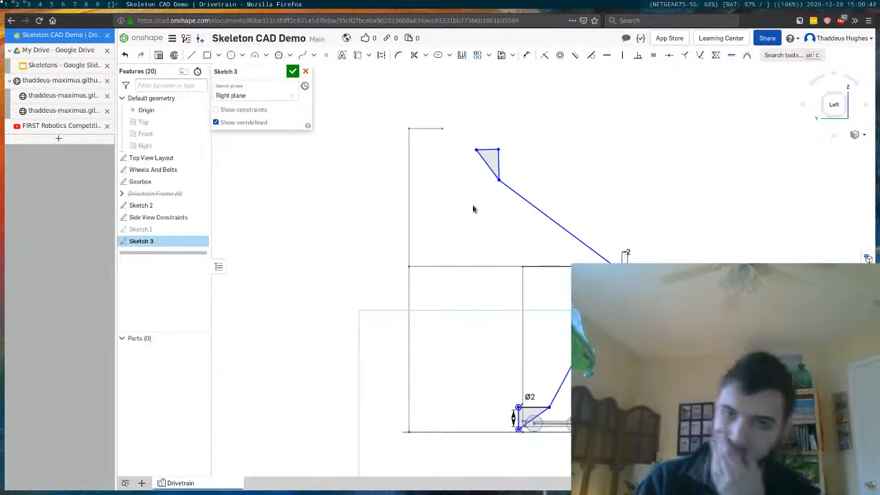
Step: Draw a closed folded-intake triangle above the lowered one, starting at the arm's lower end, with its upper side about 9.8 in long
scroll(543, 227, "up", 2)
scroll(515, 209, "down", 1)
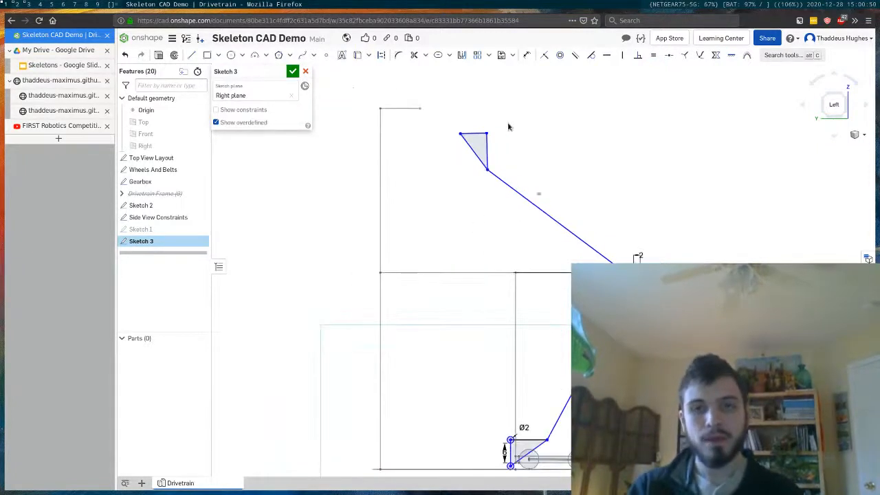
scroll(516, 140, "down", 1)
scroll(542, 279, "up", 1)
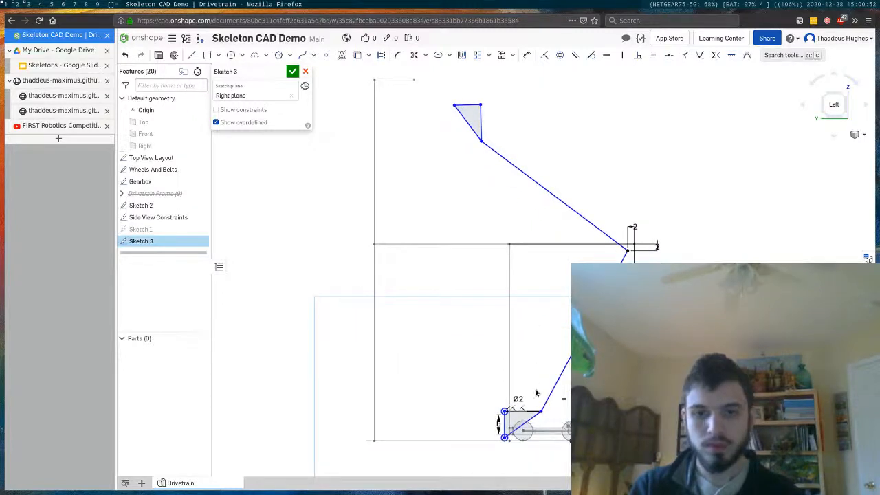
scroll(543, 416, "up", 3)
key("l")
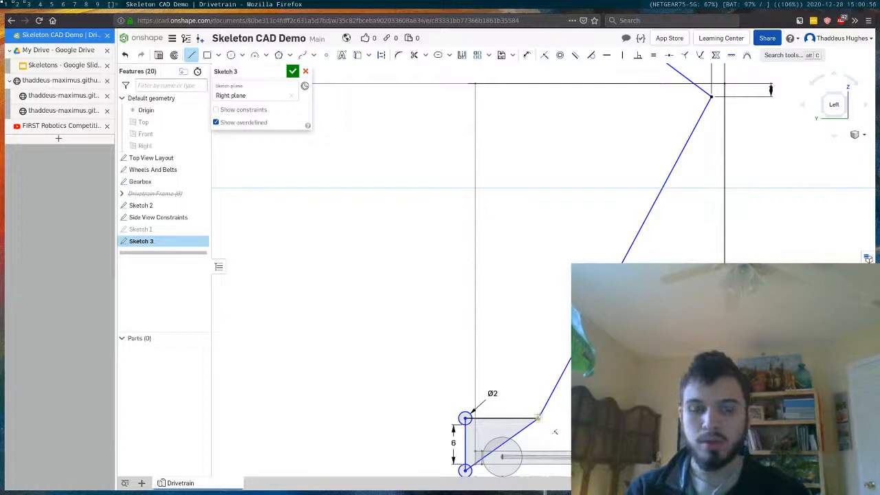
left_click(557, 330)
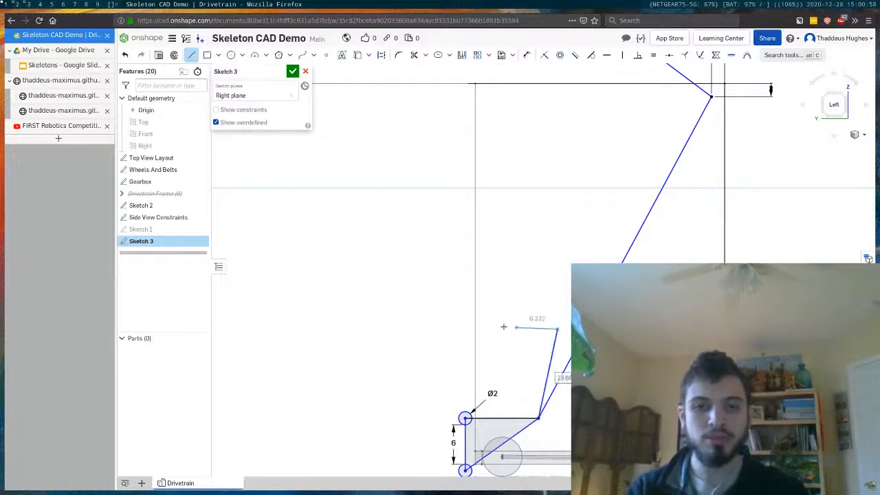
left_click(494, 340)
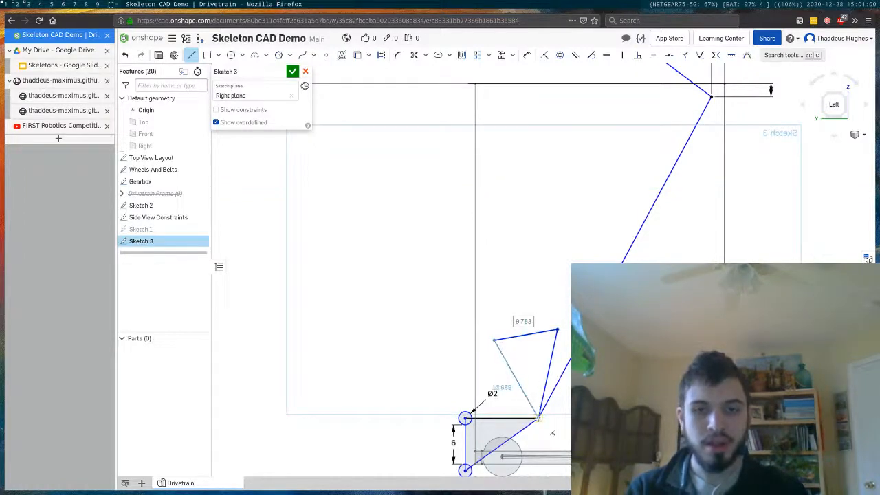
left_click(538, 418)
key("Escape")
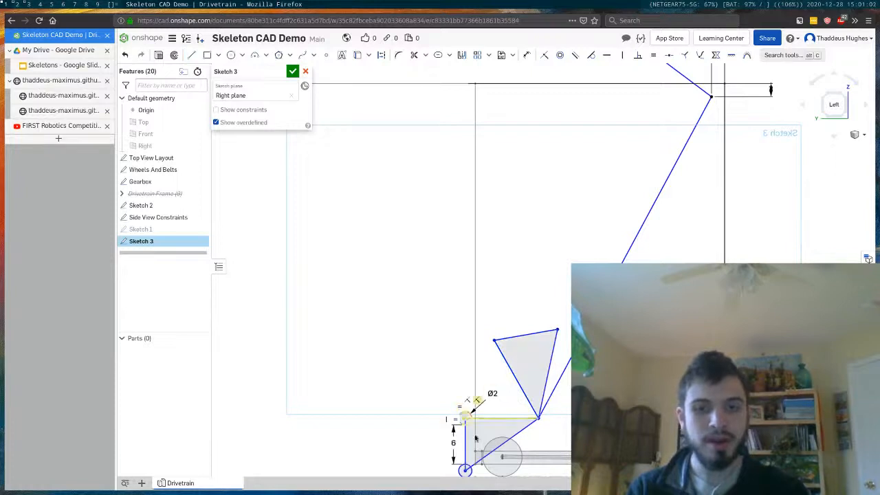
Step: Draw roller circles centered on the two upper corners of the folded intake triangle, the outer one about 2.8 in in diameter
key("c")
left_click(494, 339)
left_click(502, 334)
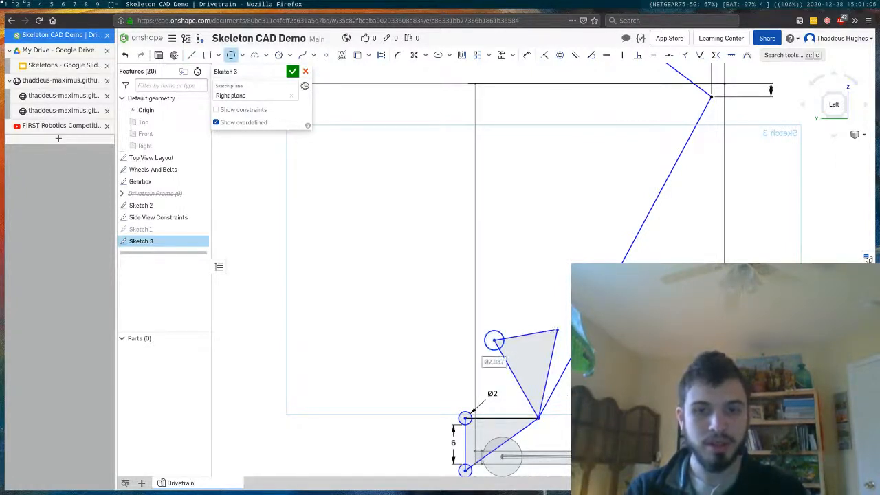
left_click(557, 331)
left_click(550, 317)
key("Escape")
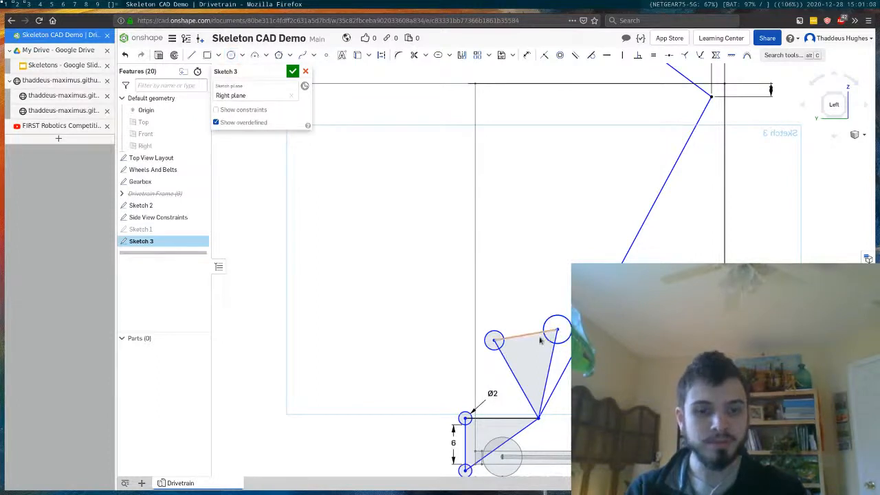
Step: Make both circles on the folded intake triangle equal to the 2 in circle of the lowered intake
key("e")
left_click(500, 333)
left_click(544, 320)
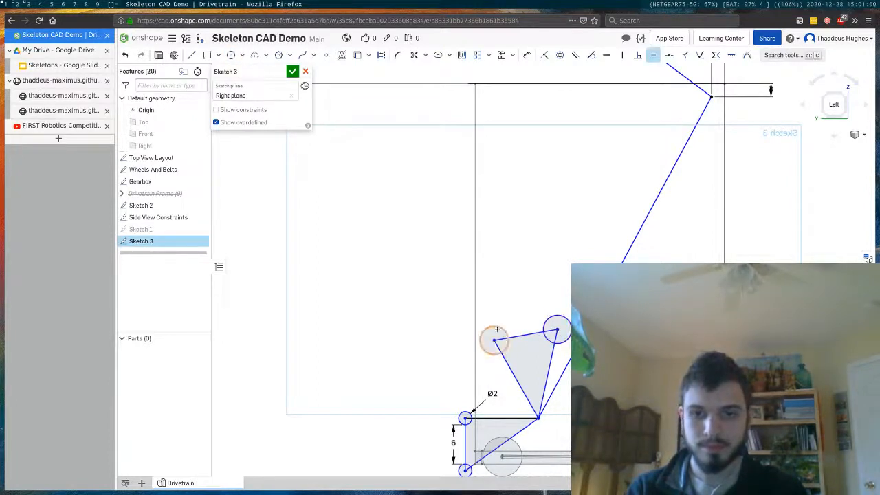
left_click(464, 415)
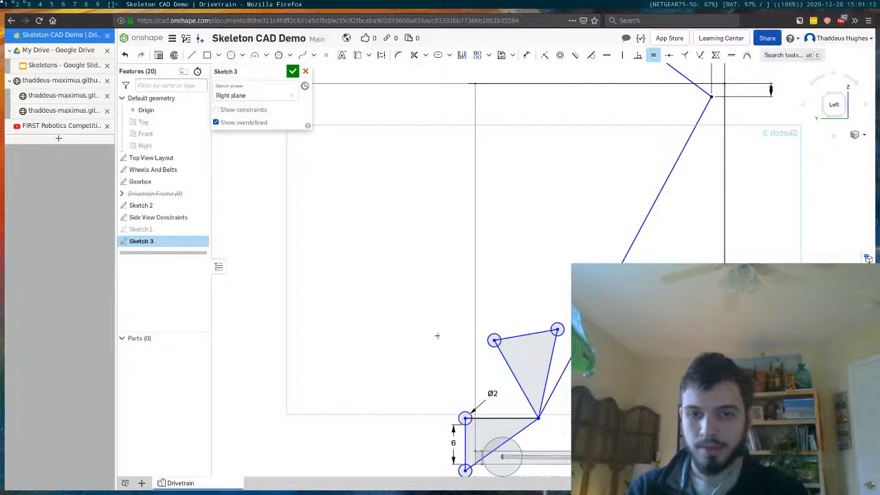
Step: Make the folded intake triangle's sides equal to the corresponding sides of the lowered intake triangle
left_click(518, 386)
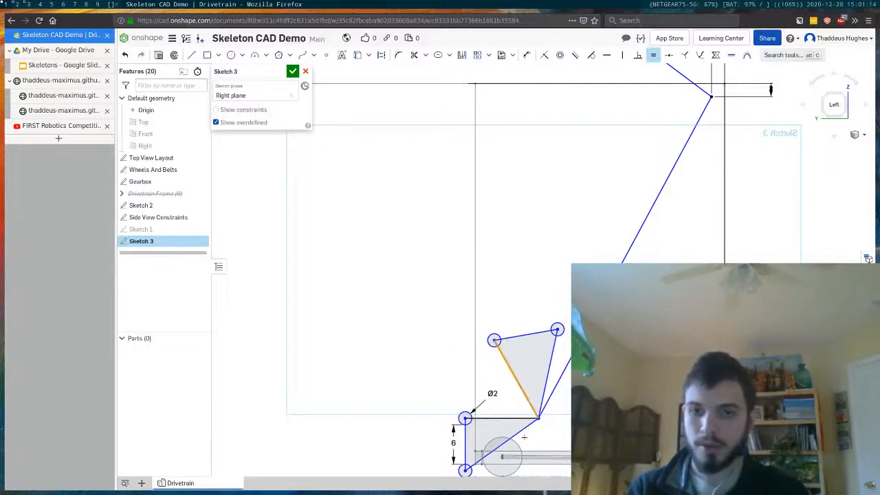
left_click(523, 429)
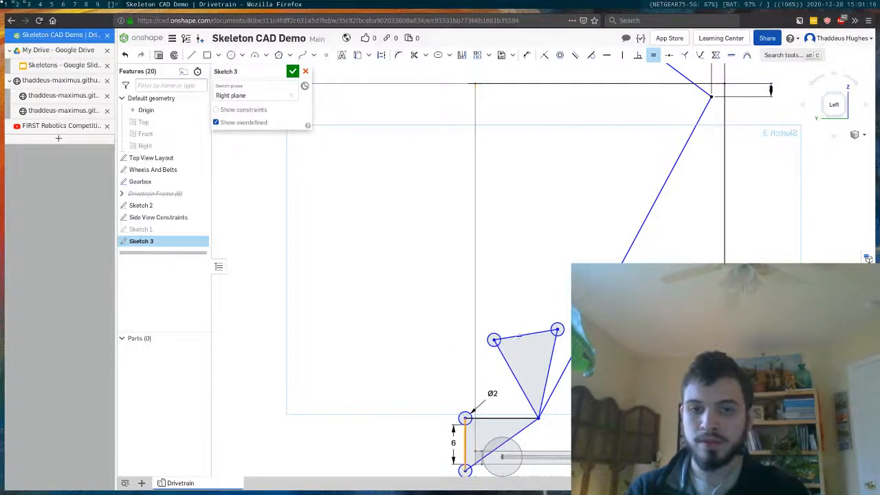
left_click(519, 335)
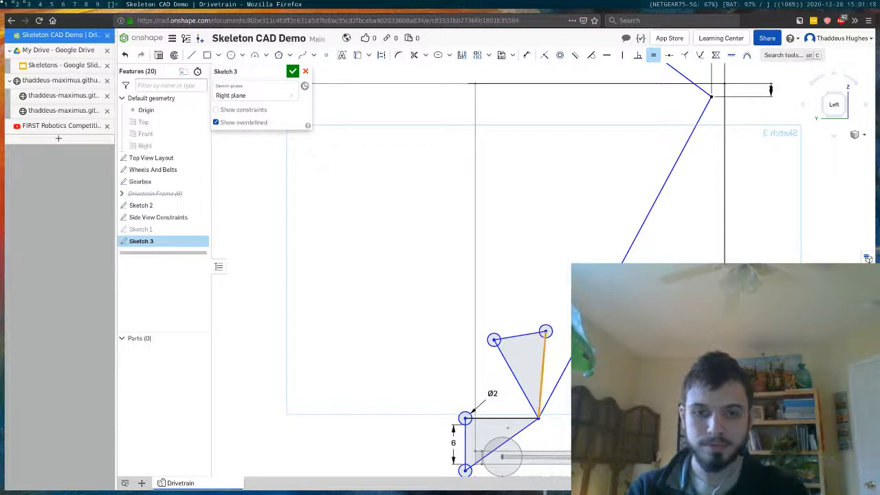
left_click(511, 418)
key("Escape")
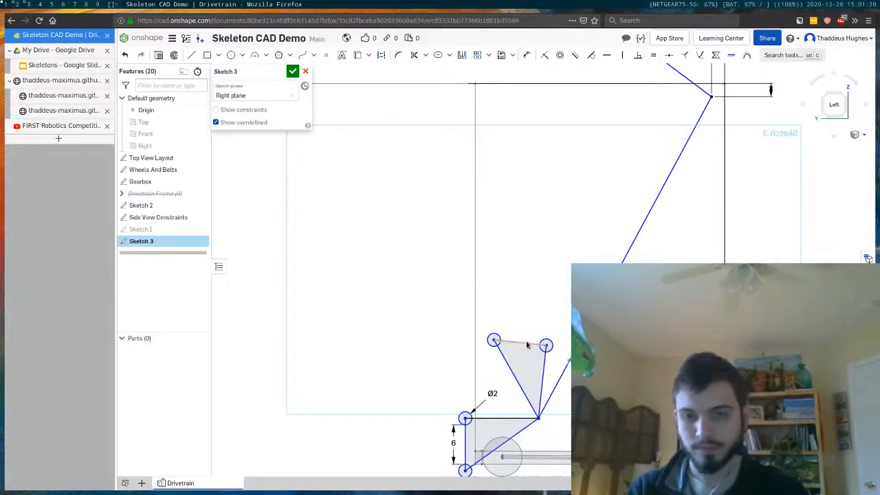
Step: Reposition the arm's lower joint, the lowered rollers and the folded triangle to shift the intake outward past the vertical frame line
scroll(531, 328, "down", 3)
scroll(523, 279, "up", 2)
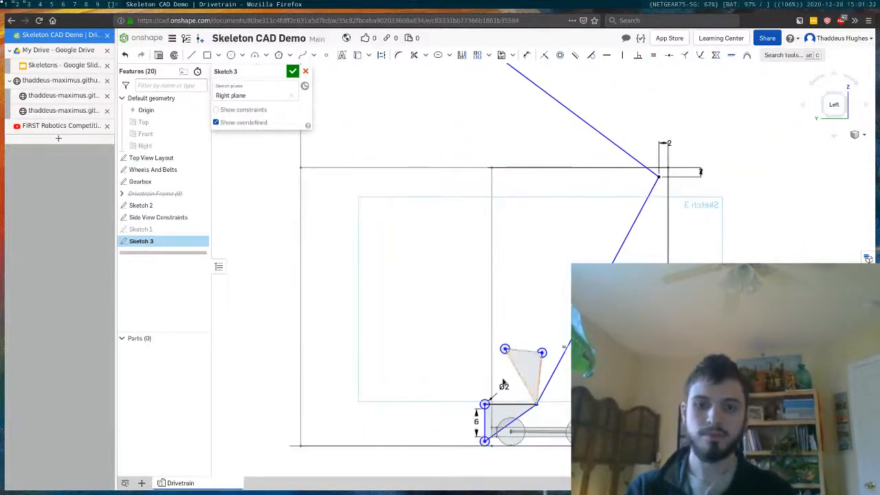
mouse_move(537, 405)
left_mouse_down()
mouse_move(499, 410)
mouse_move(555, 409)
mouse_move(542, 405)
left_mouse_up()
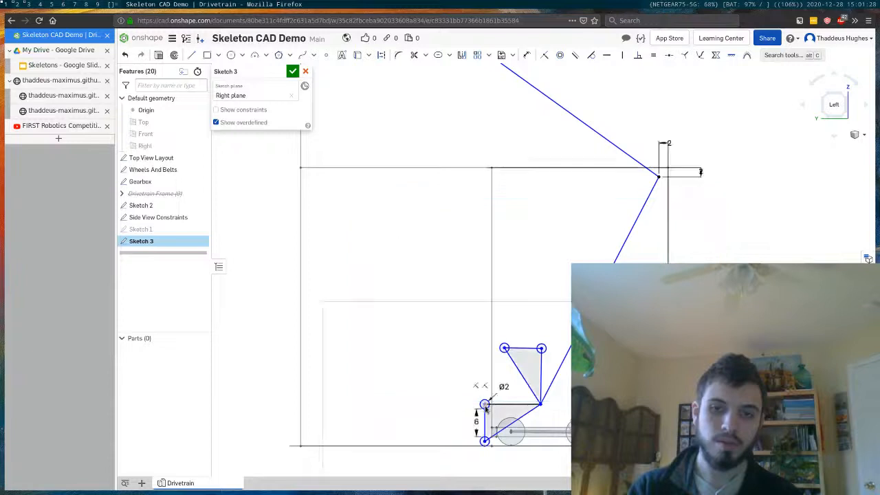
left_click_drag(475, 408, 467, 406)
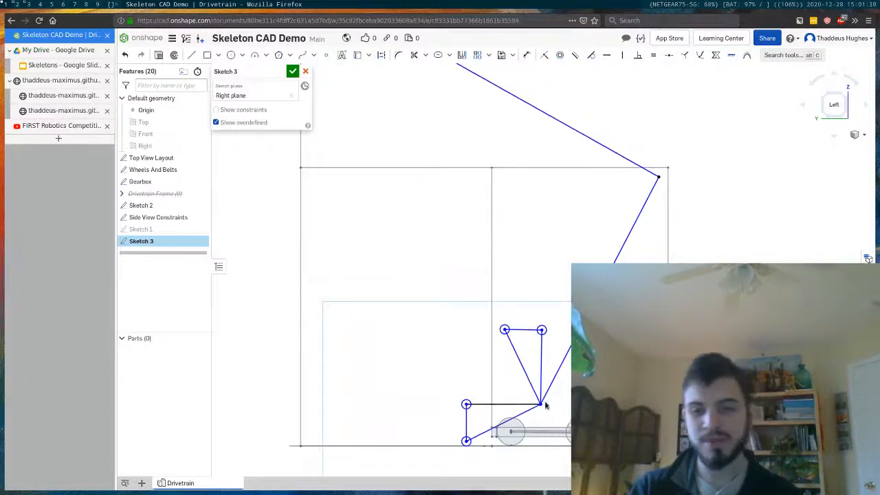
left_click_drag(543, 407, 509, 407)
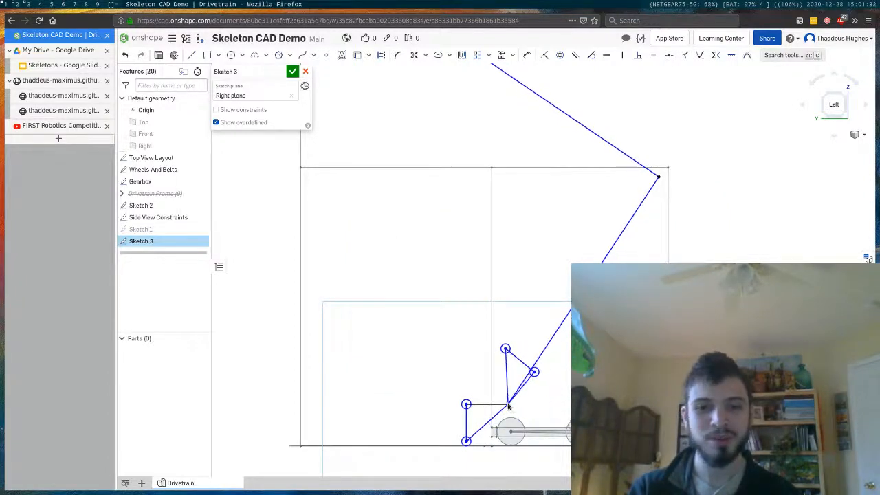
left_click_drag(503, 350, 479, 352)
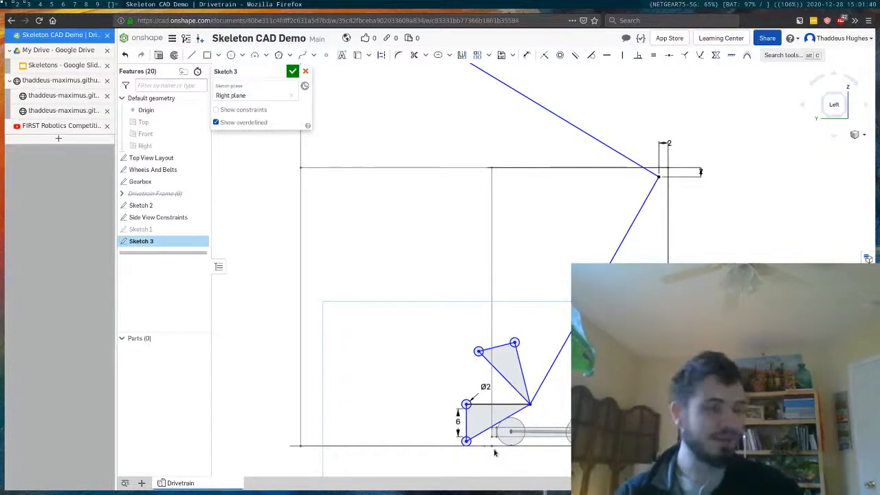
Step: Dimension the horizontal distance from the vertical frame line to the lowered intake's upper roller center as 4 in
scroll(493, 452, "up", 2)
key("d")
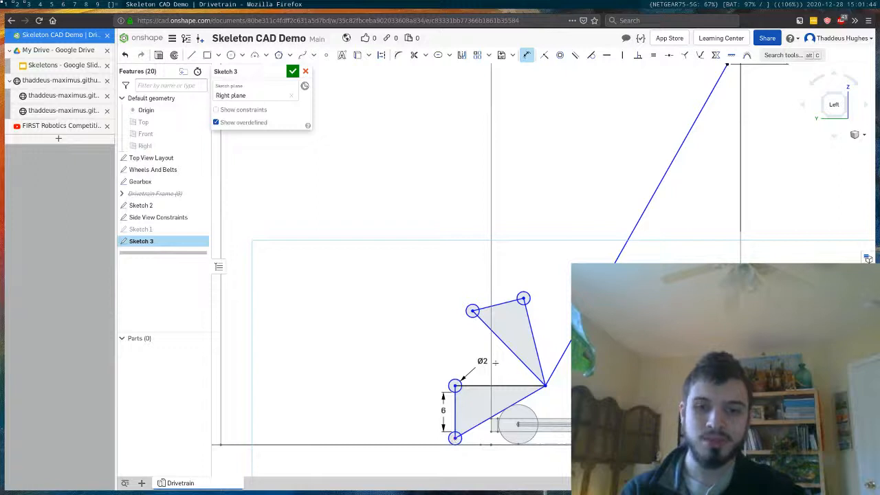
left_click(491, 361)
left_click(455, 386)
left_click(484, 201)
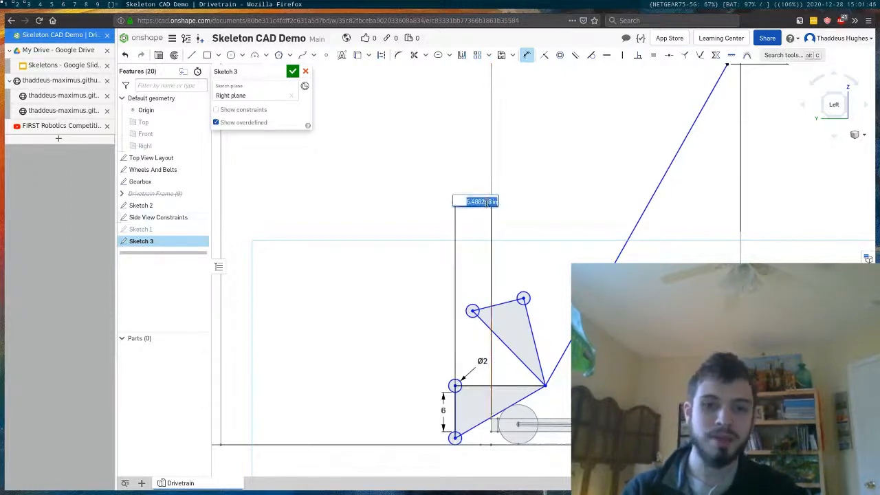
type("4")
key("Return")
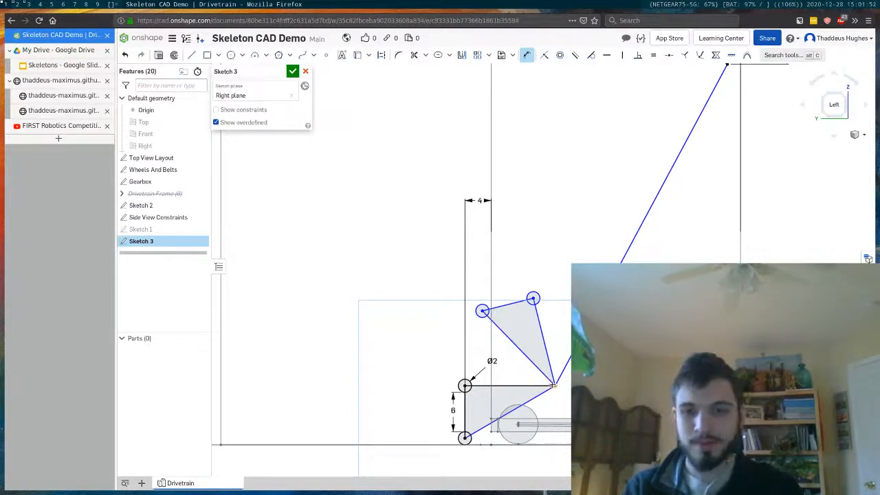
key("Escape")
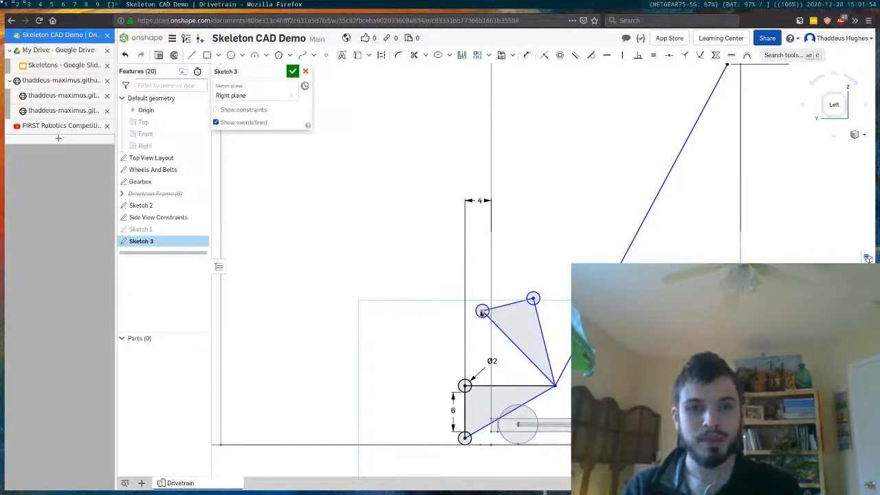
Step: Move the folded intake inside the vertical frame line and dimension its outer roller's edge 1 in from that line
mouse_move(484, 311)
left_mouse_down()
mouse_move(513, 297)
mouse_move(506, 308)
left_mouse_up()
key("d")
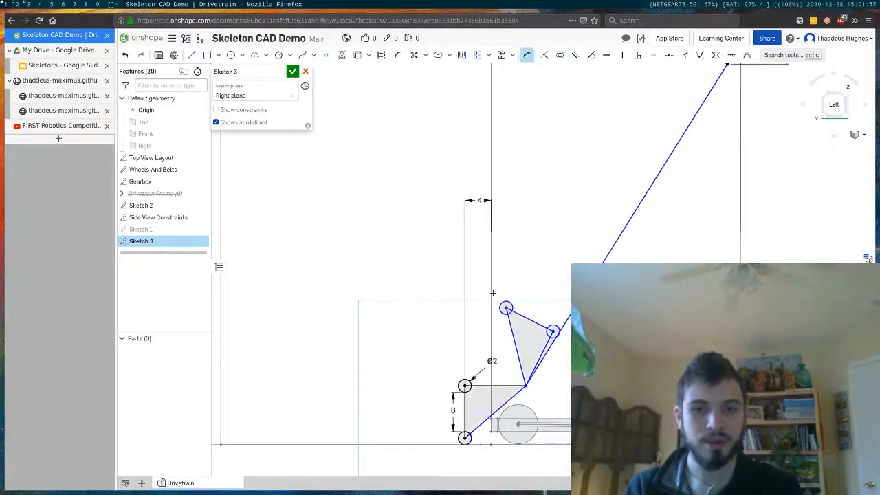
left_click(492, 292)
key("Escape")
key("d")
left_click(506, 308)
left_click(491, 292)
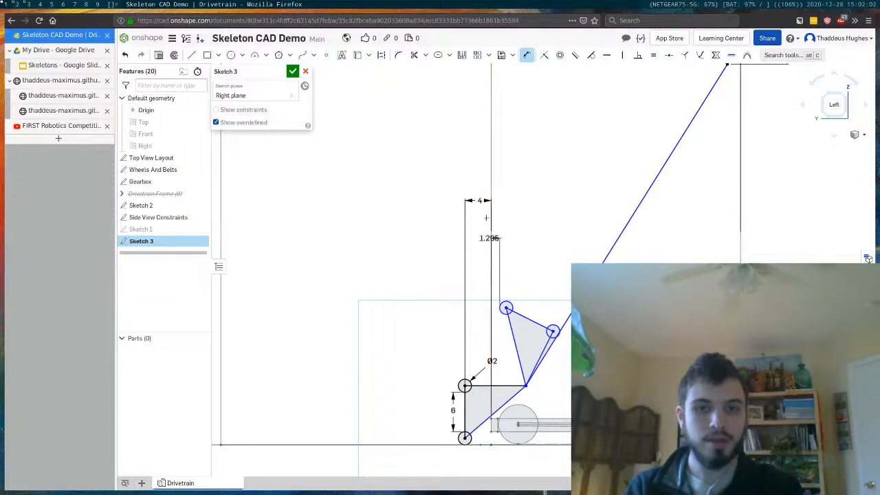
left_click(474, 143)
type("1")
key("Return")
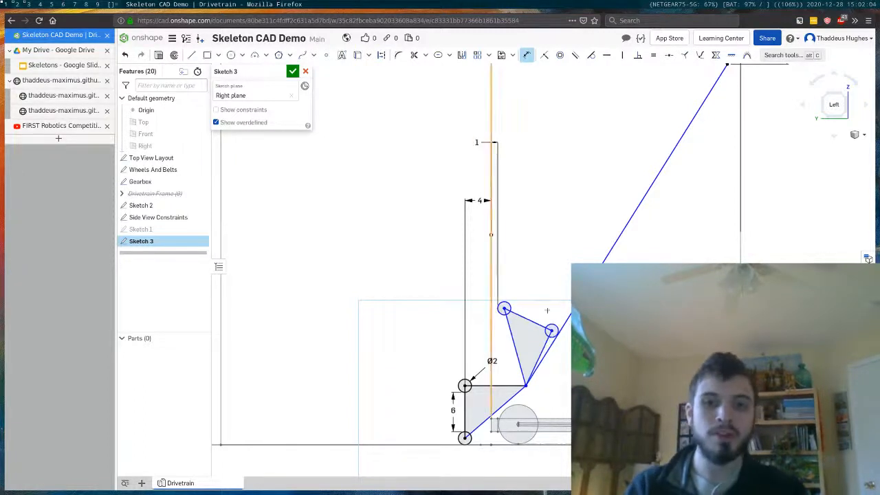
key("Escape")
Step: Sketch a line extending upward from the midpoint of the raised intake triangle's outer side, perpendicular to that side
scroll(587, 361, "down", 3)
scroll(603, 168, "down", 2)
scroll(579, 102, "up", 2)
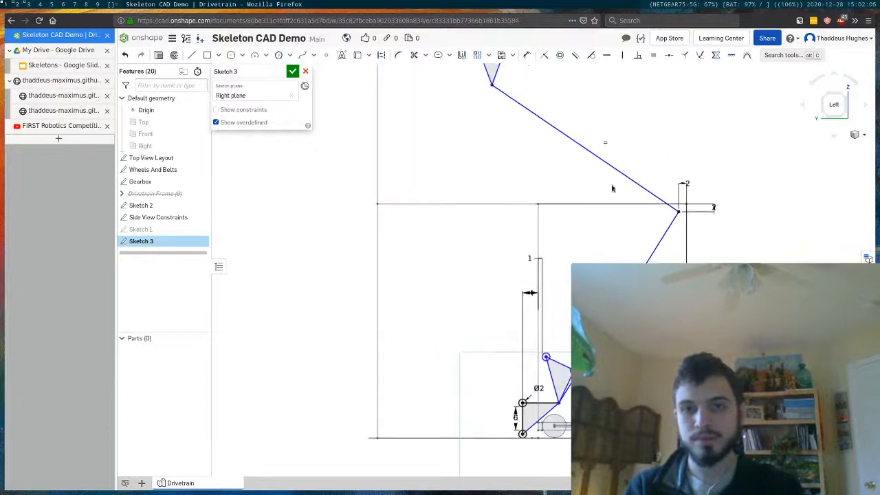
scroll(641, 379, "down", 3)
scroll(560, 189, "up", 2)
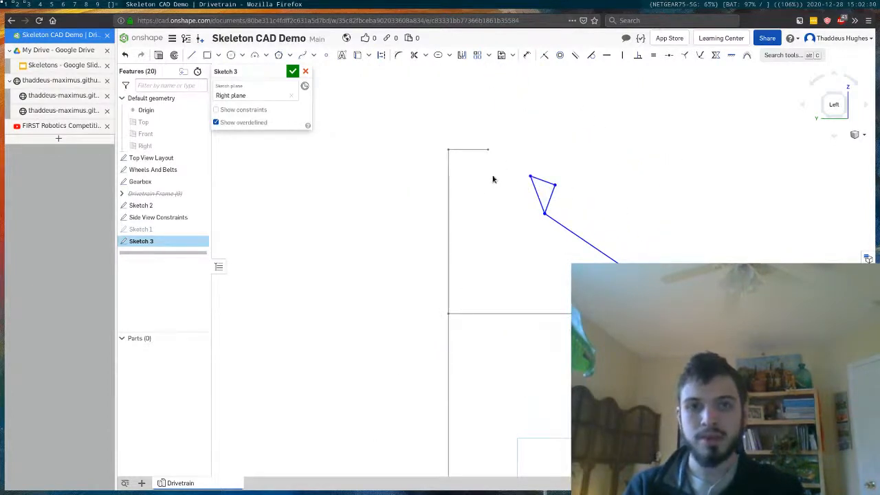
scroll(583, 146, "up", 1)
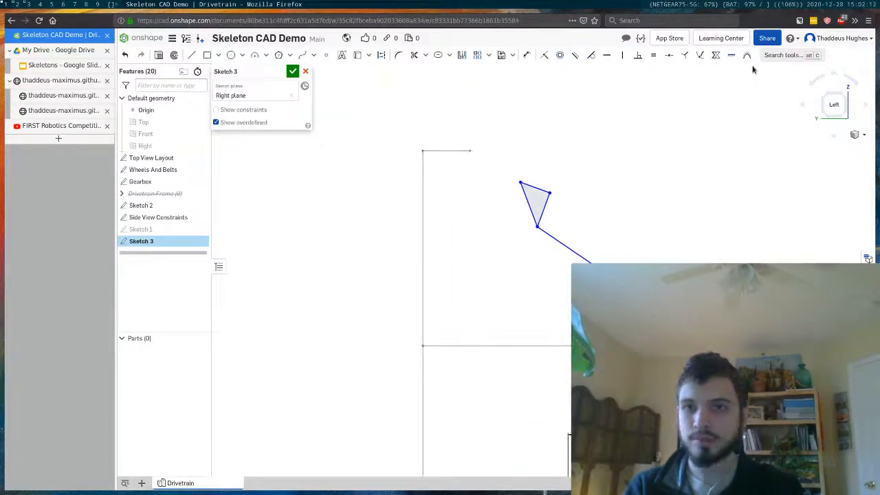
key("alt+c")
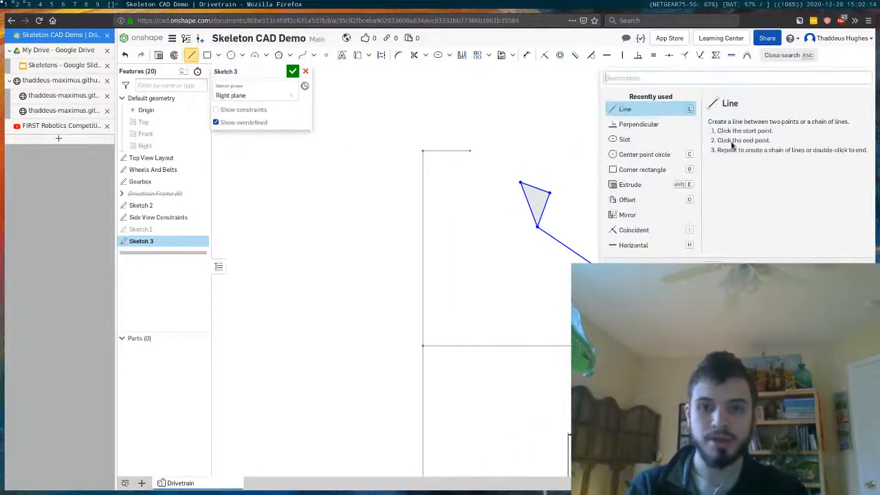
type("lin")
key("Return")
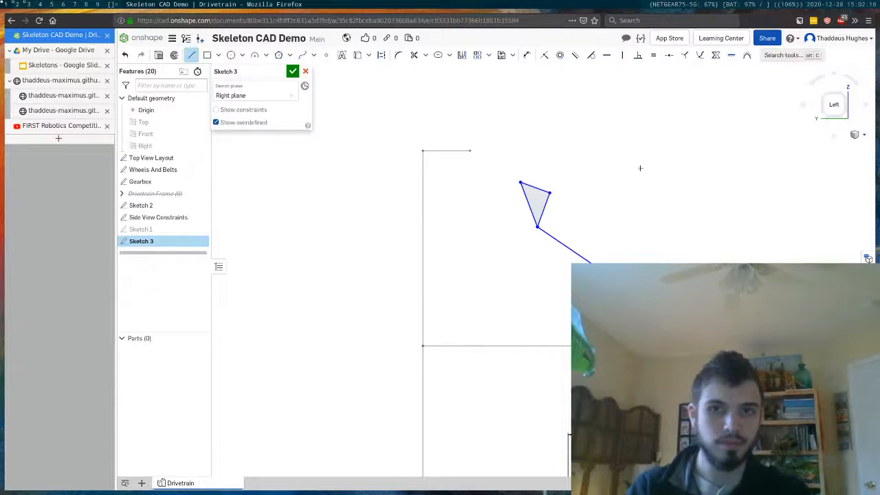
left_click(533, 185)
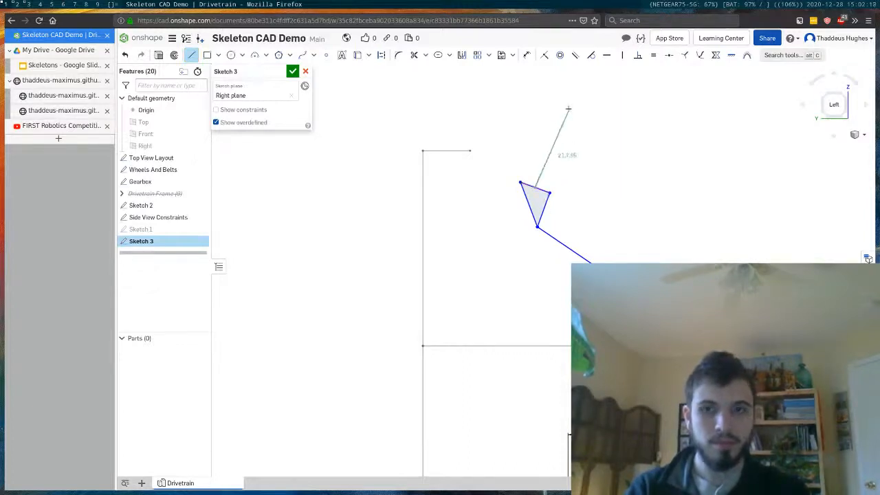
double_click(565, 101)
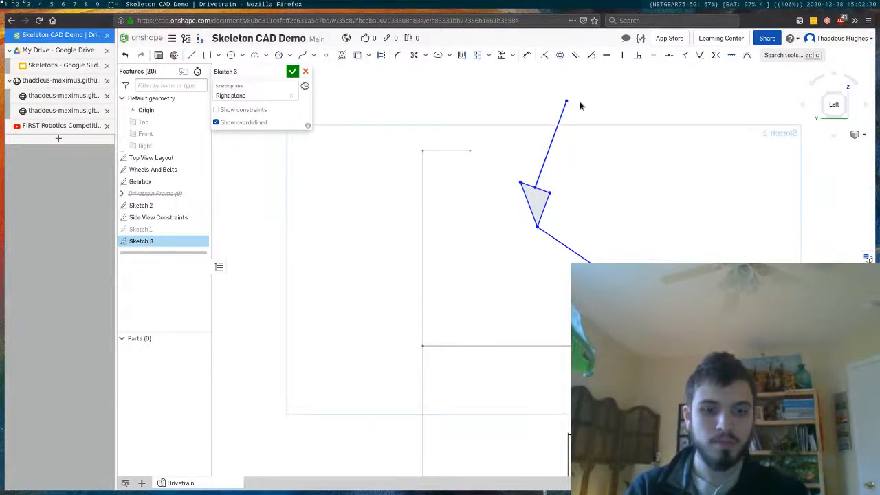
Step: Create a 6 in diameter slot around the new line above the raised intake triangle
key("alt+c")
type("slot")
key("Return")
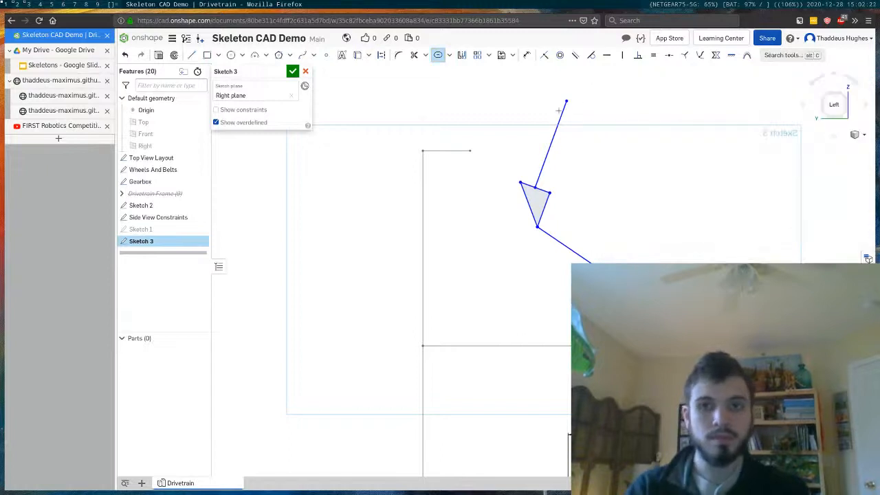
left_click(560, 112)
left_click(588, 114)
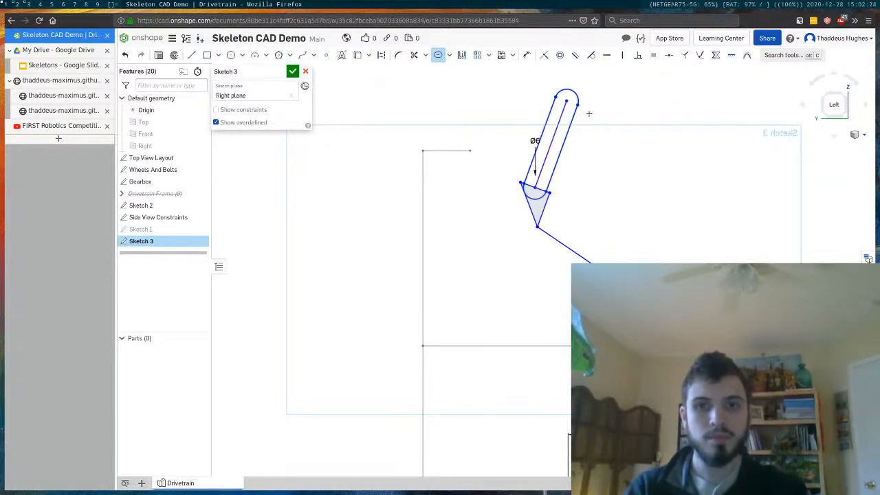
key("Escape")
Step: Dimension the slot's straight length as 25 in
key("u")
left_click(559, 141)
left_click(589, 147)
type("25")
key("Return")
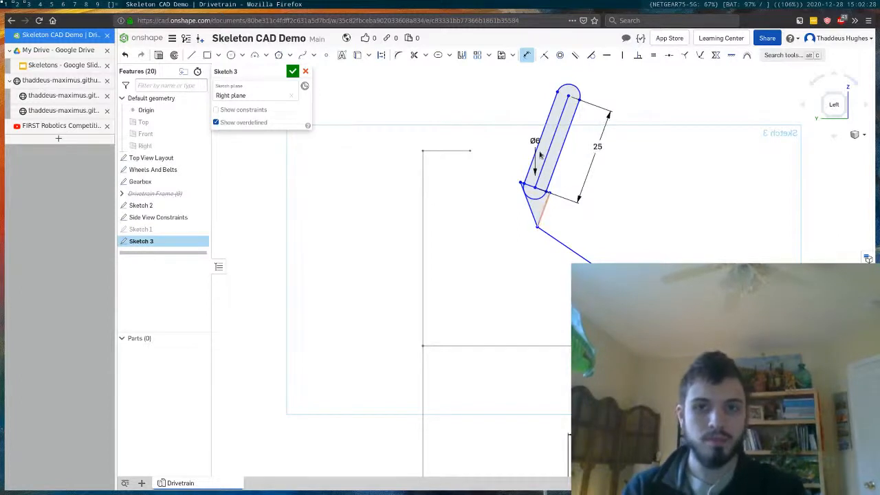
key("Escape")
Step: Draw a construction line from the midpoint of the slot's centerline to the free end of the uppermost horizontal constraint line
key("l")
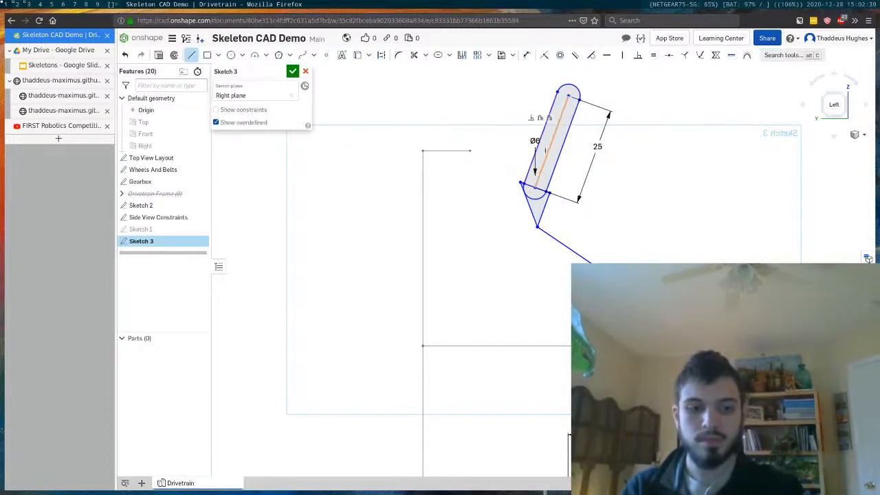
key("q")
left_click(552, 141)
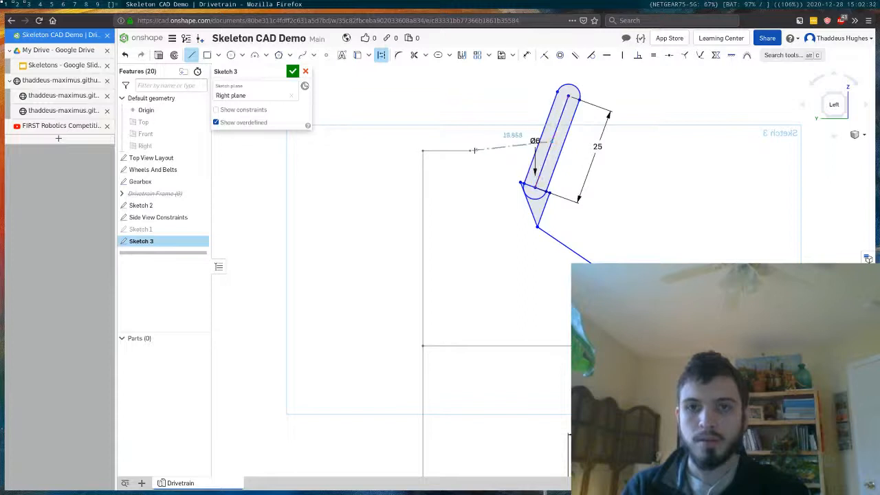
left_click(471, 150)
key("Escape")
Step: Constrain the construction line horizontal and the slot vertical
left_click(509, 149)
key("h")
key("v")
left_click(559, 173)
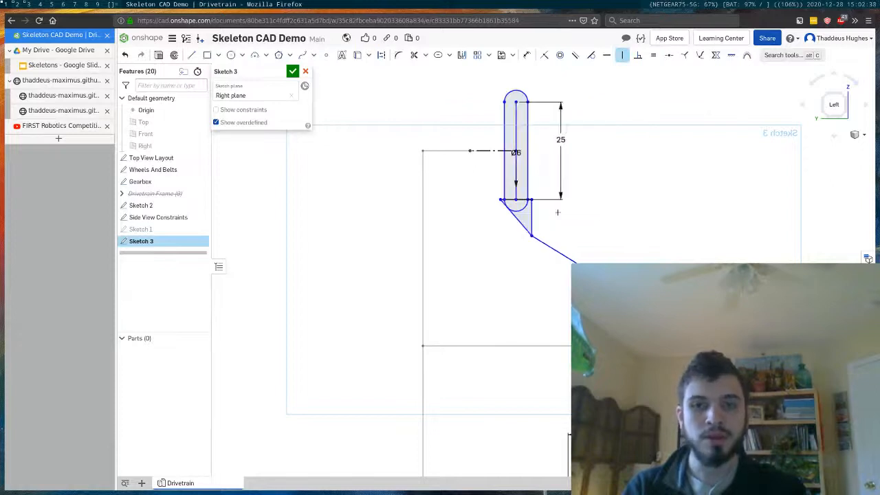
key("Escape")
Step: Reposition the raised arm's outer joint down and back up to try different arm and intake triangle proportions
scroll(543, 227, "down", 5)
scroll(582, 247, "up", 1)
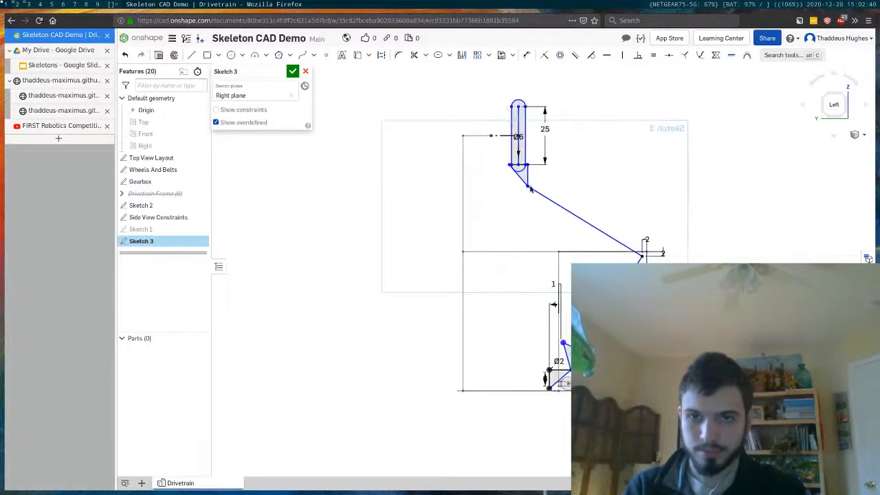
mouse_move(529, 191)
left_mouse_down()
mouse_move(539, 221)
mouse_move(527, 190)
left_mouse_up()
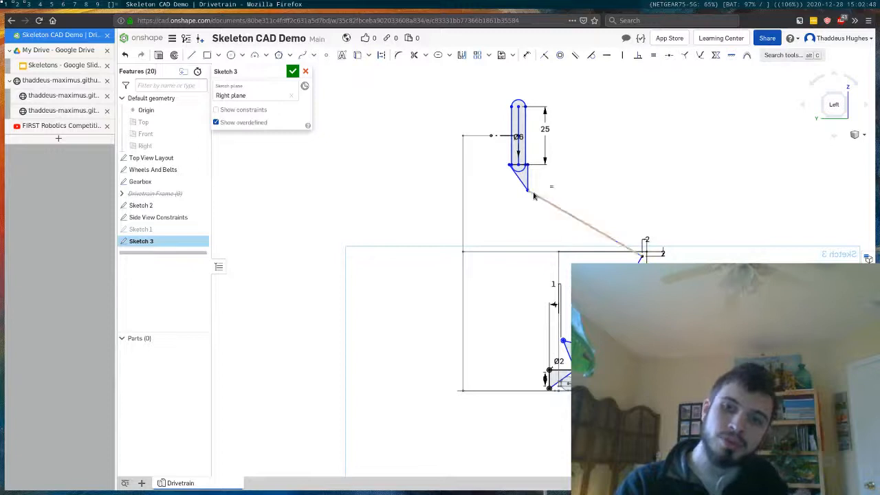
left_click_drag(526, 199, 532, 220)
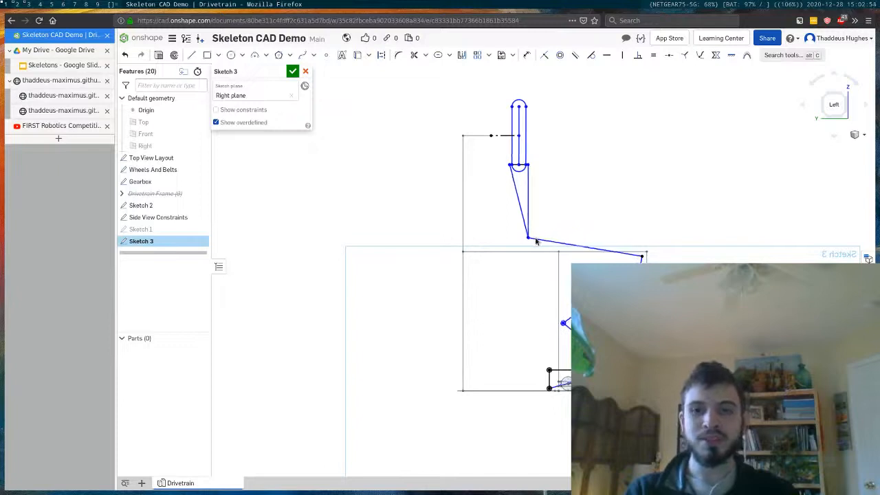
left_click_drag(526, 234, 529, 215)
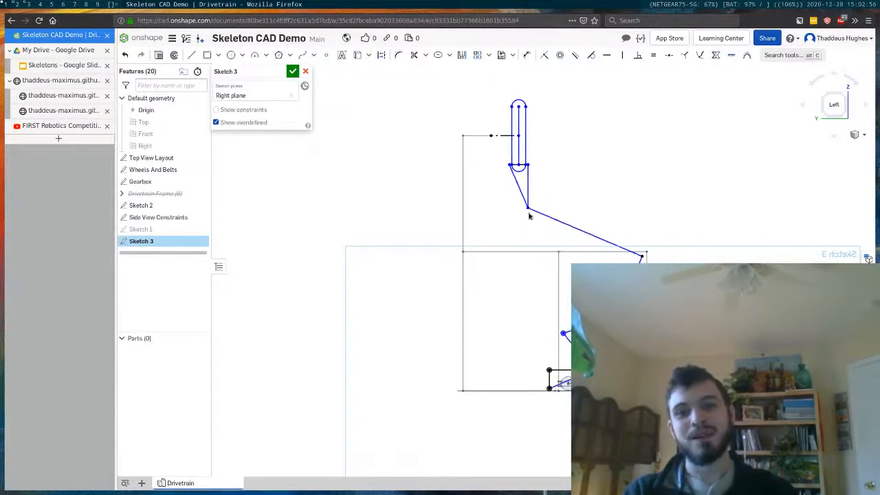
mouse_move(529, 218)
left_mouse_down()
mouse_move(534, 287)
mouse_move(538, 254)
mouse_move(522, 194)
left_mouse_up()
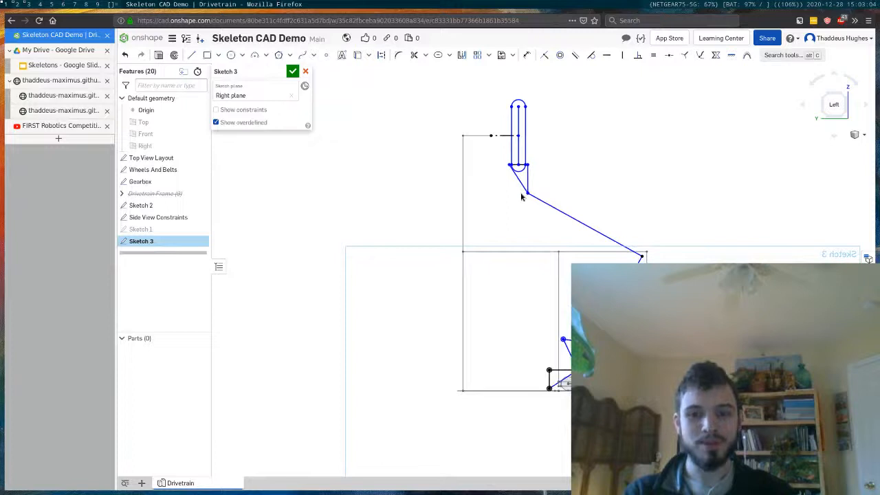
Step: Try a 6 in horizontal offset from the vertical frame line to the lowered upper roller center, and settle on 10 in
scroll(555, 382, "up", 5)
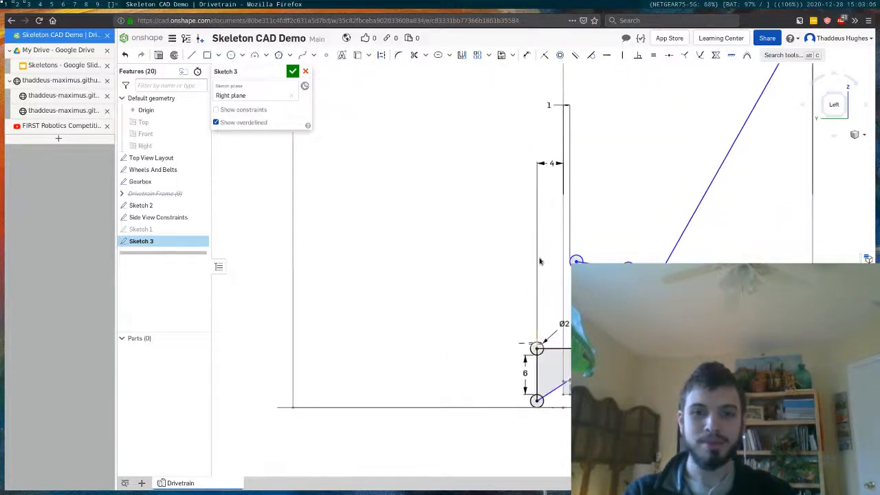
double_click(550, 163)
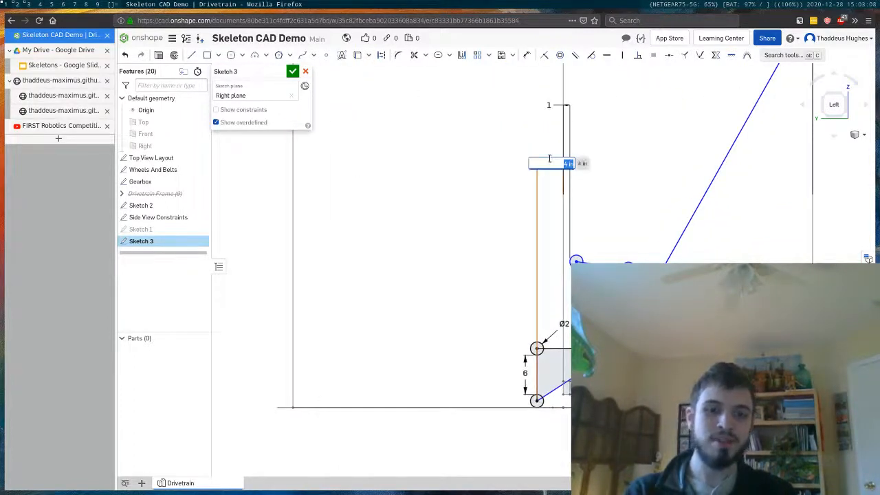
key("Return")
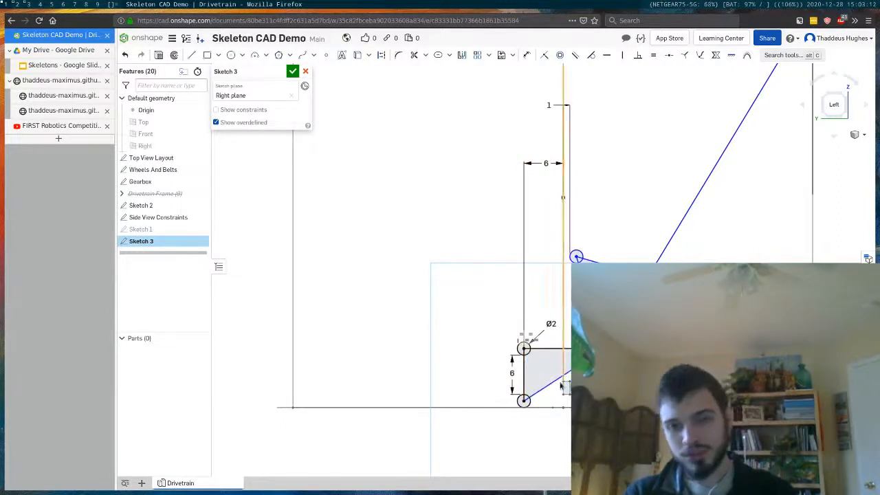
double_click(548, 163)
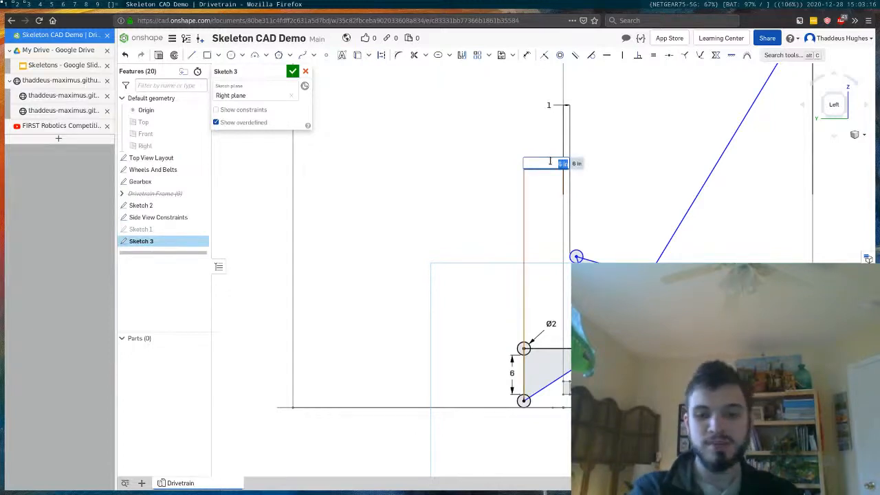
type("10")
key("Return")
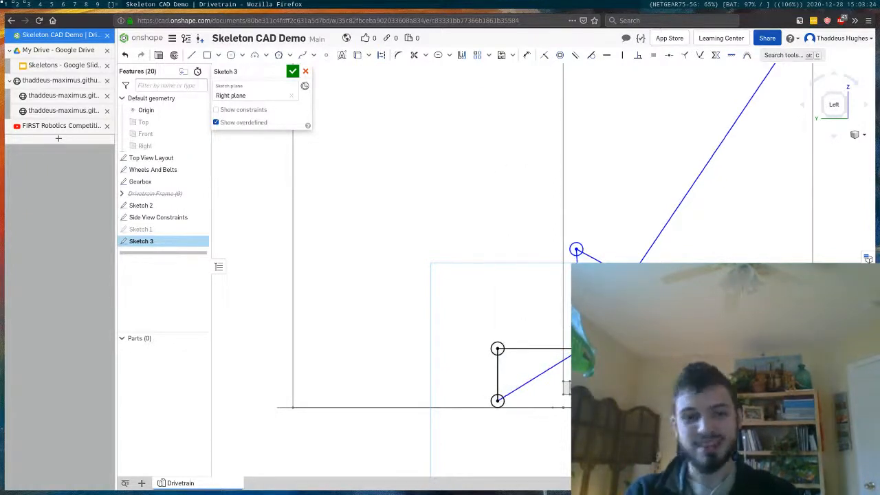
Step: Dimension the horizontal distance from the vertical frame line to the lowered intake's pivot joint
key("d")
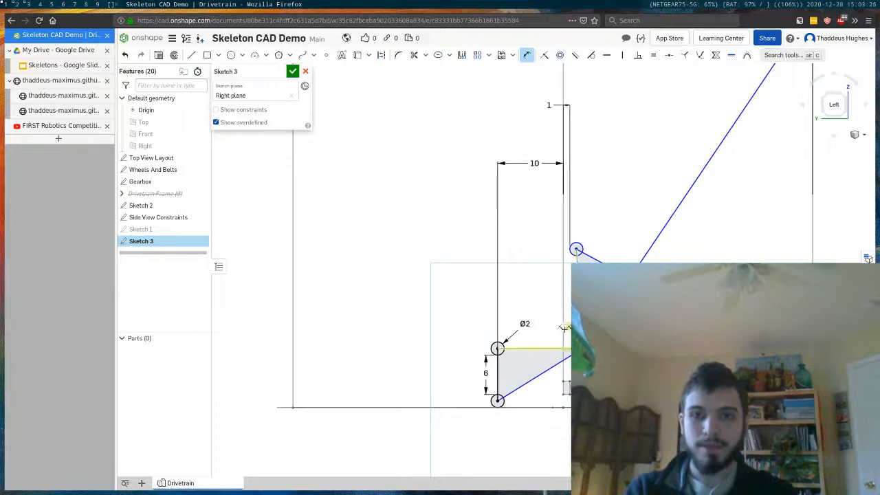
left_click(564, 343)
left_click(570, 429)
key("Return")
key("Escape")
scroll(583, 441, "down", 1)
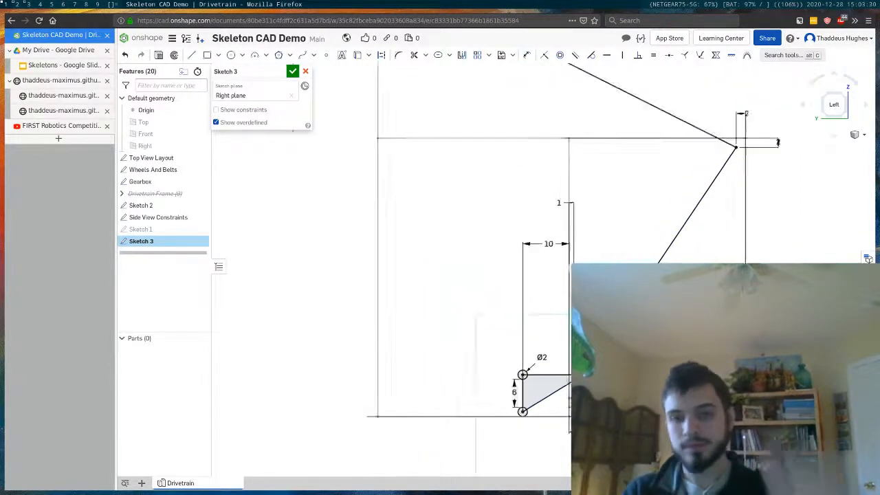
Step: Accept the completed arm and intake sketch
scroll(580, 415, "down", 3)
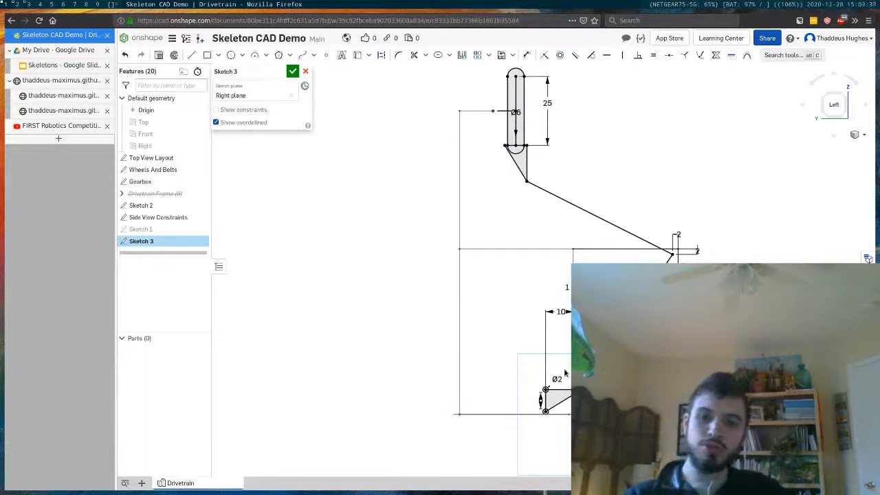
scroll(593, 352, "up", 2)
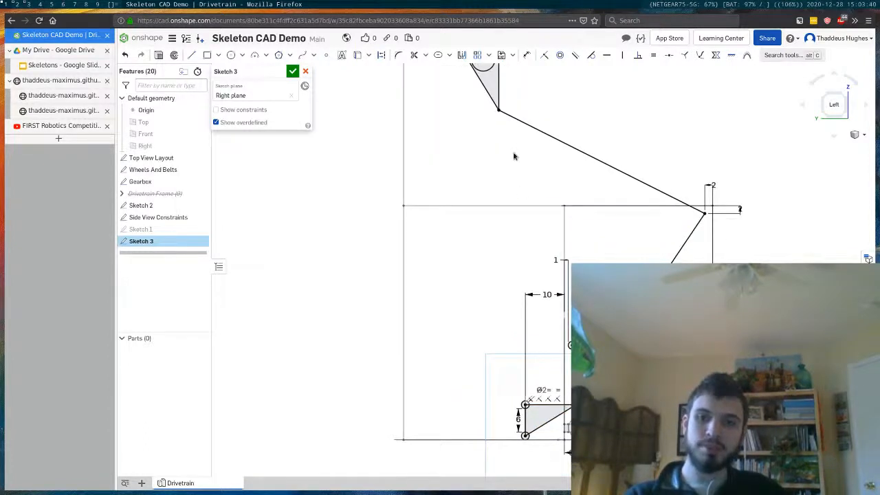
scroll(519, 144, "down", 5)
scroll(538, 131, "up", 2)
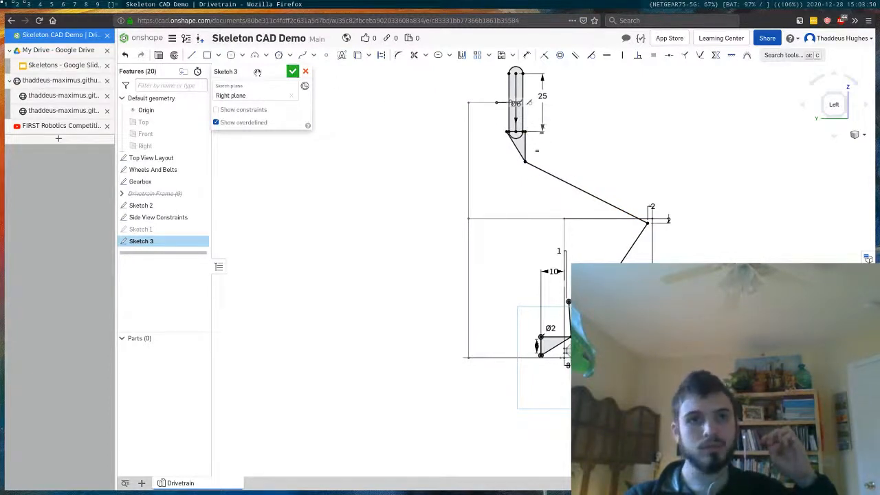
left_click(292, 72)
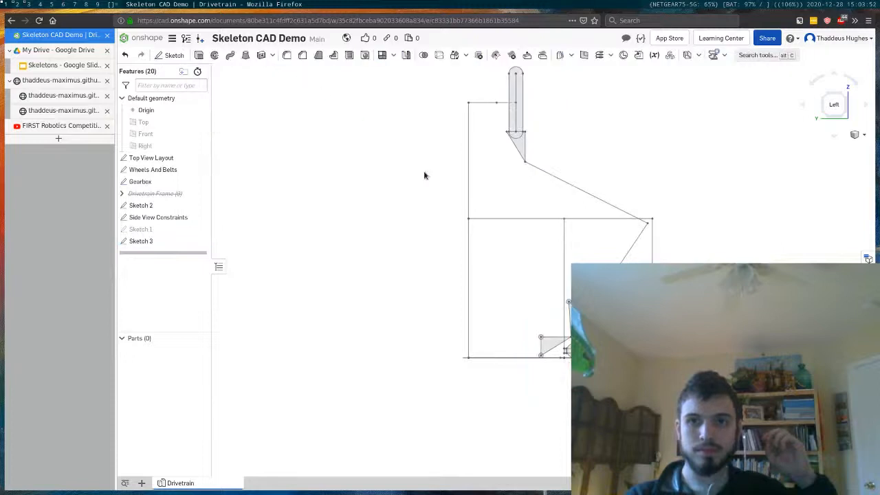
scroll(608, 371, "down", 3)
scroll(601, 234, "up", 3)
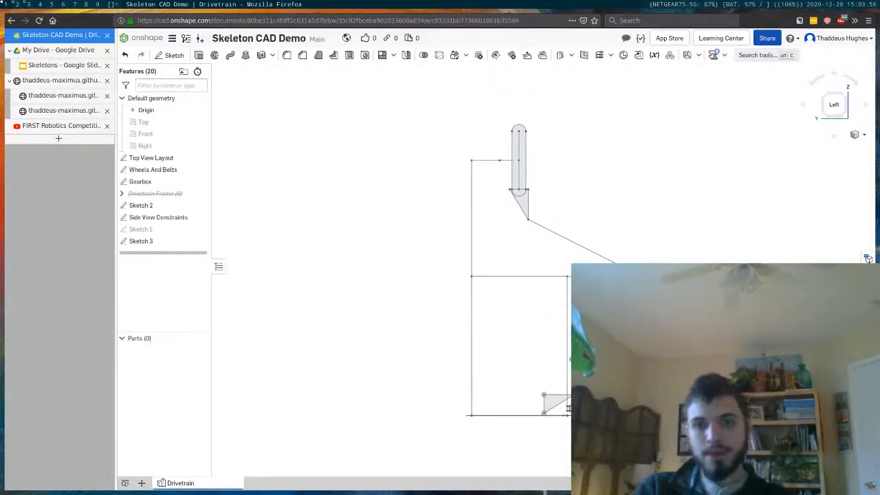
scroll(595, 349, "up", 1)
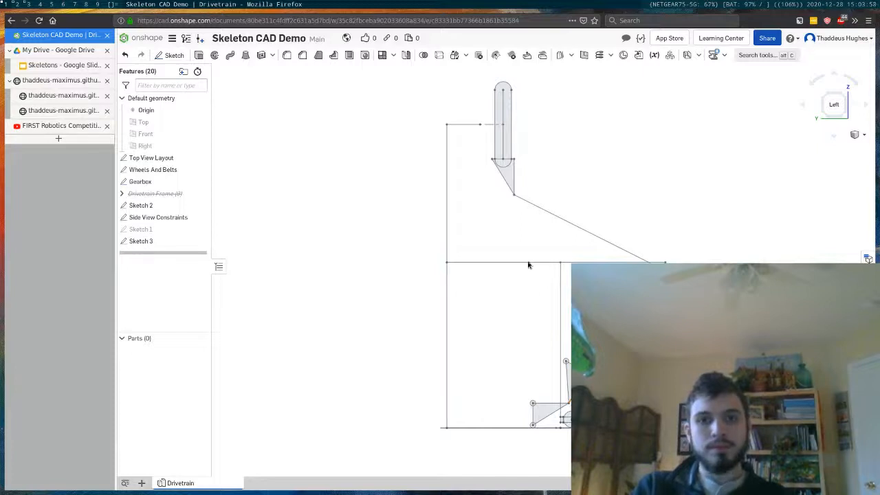
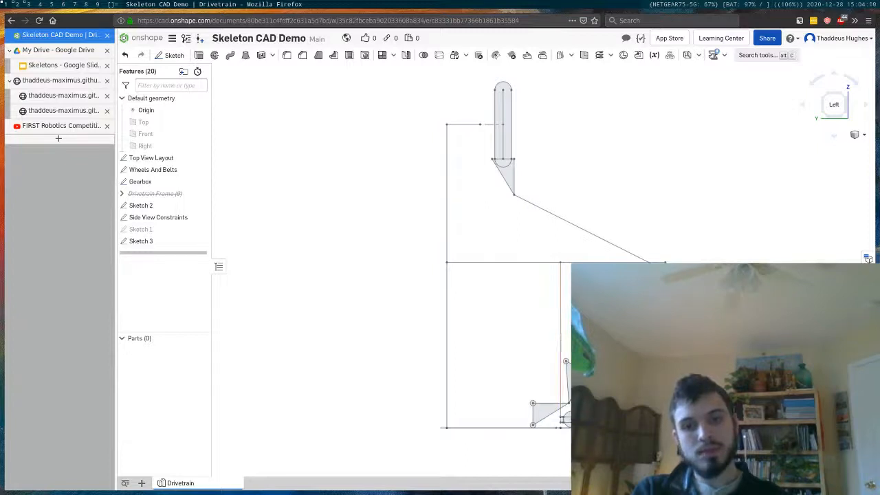
Step: In a new sketch on the Right plane, draw a circle about 15.3 in across at the arm pivot and a smaller circle below it
scroll(654, 285, "up", 3)
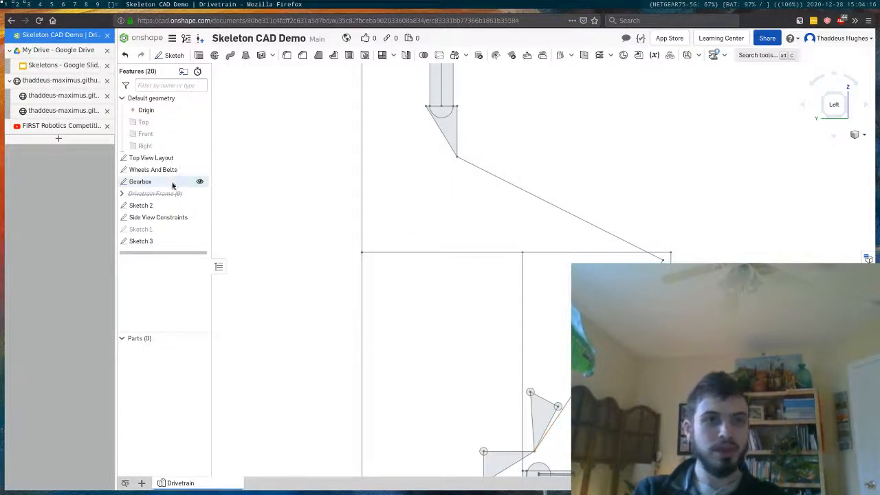
scroll(435, 240, "down", 3)
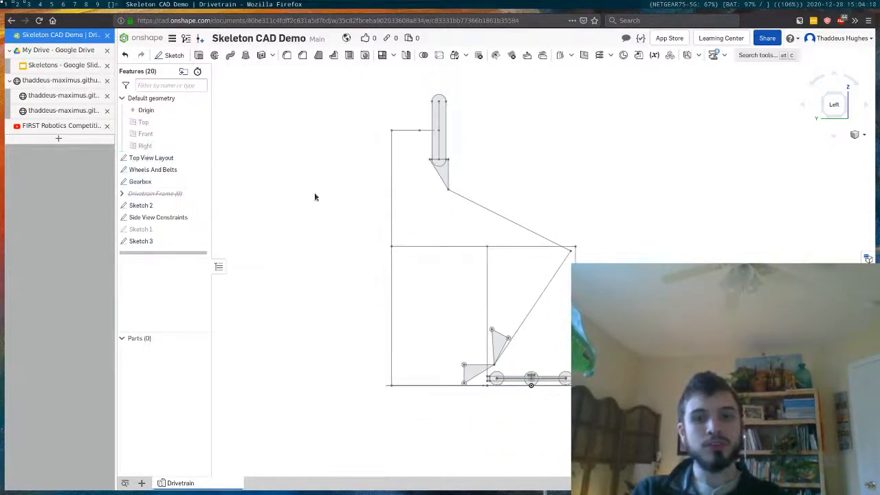
scroll(543, 237, "up", 1)
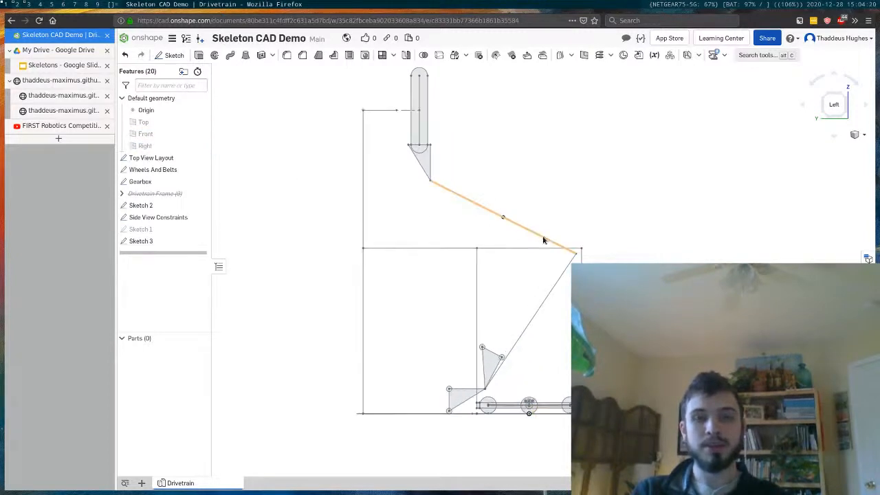
left_click(161, 145)
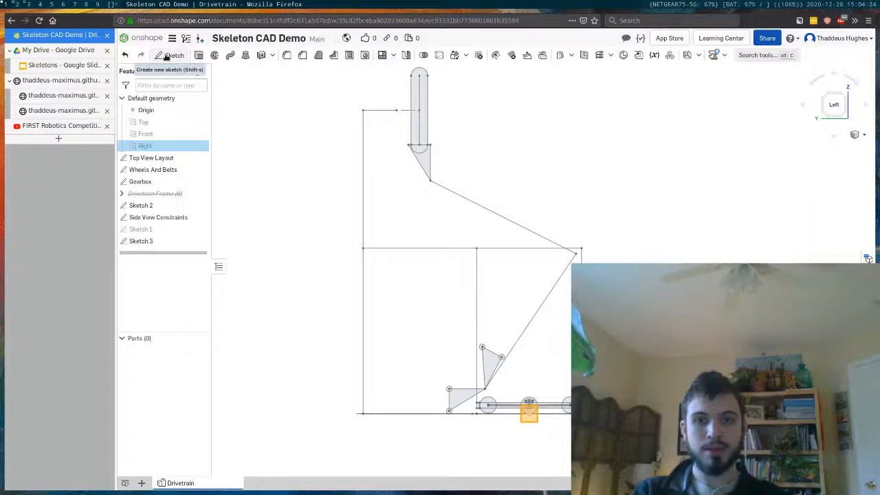
left_click(165, 57)
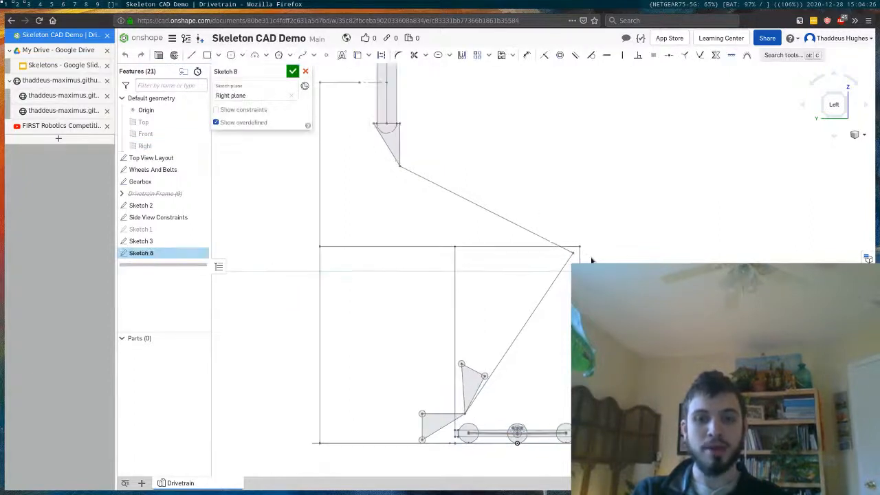
left_click(231, 55)
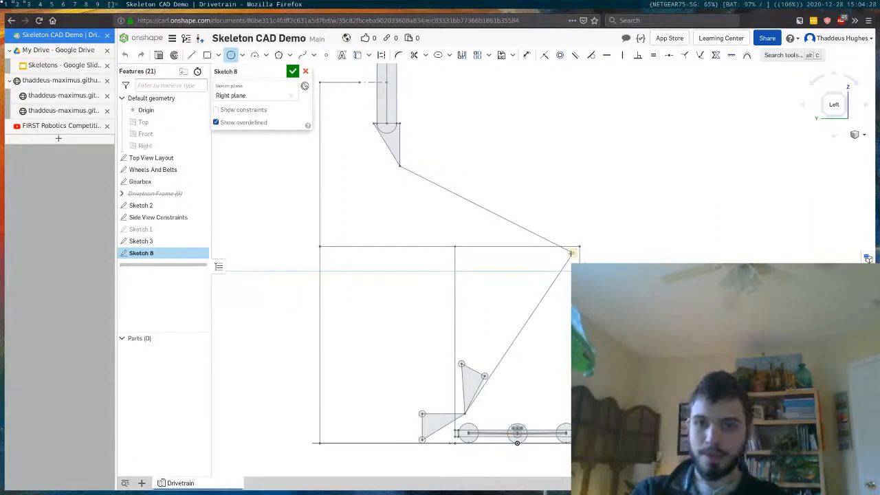
left_click(572, 253)
left_click(565, 305)
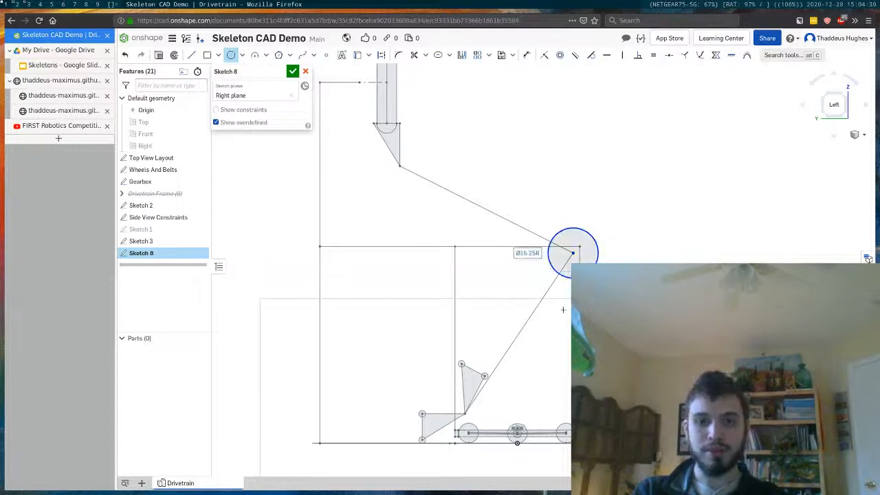
left_click(563, 341)
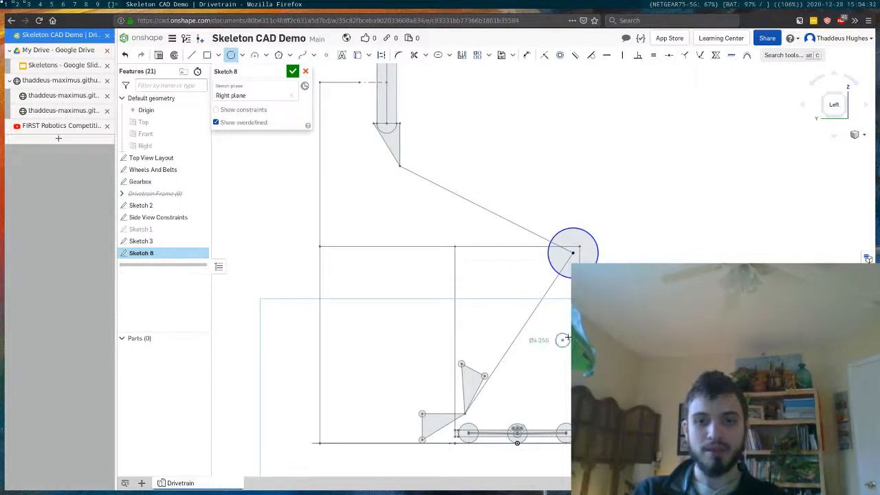
Step: Draw two lines joining the small circle to the large circle, one along each side, to represent the chain run
scroll(563, 340, "up", 1)
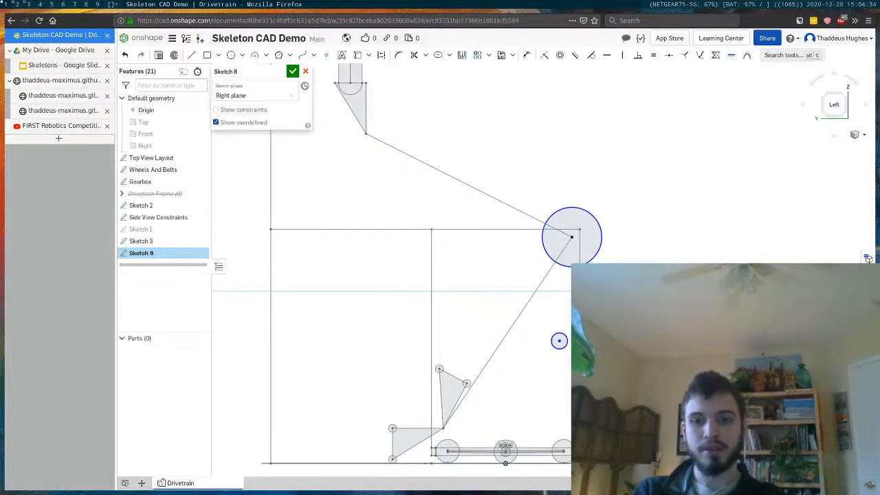
key("l")
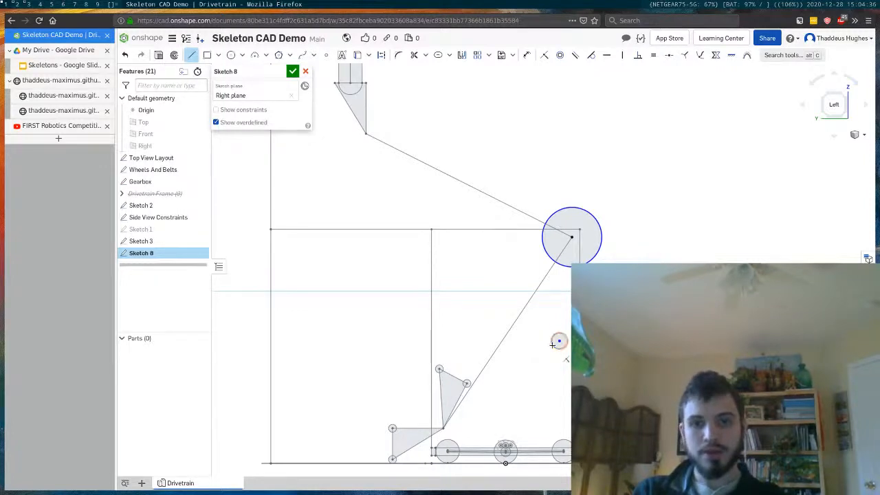
left_click(559, 341)
left_click(548, 253)
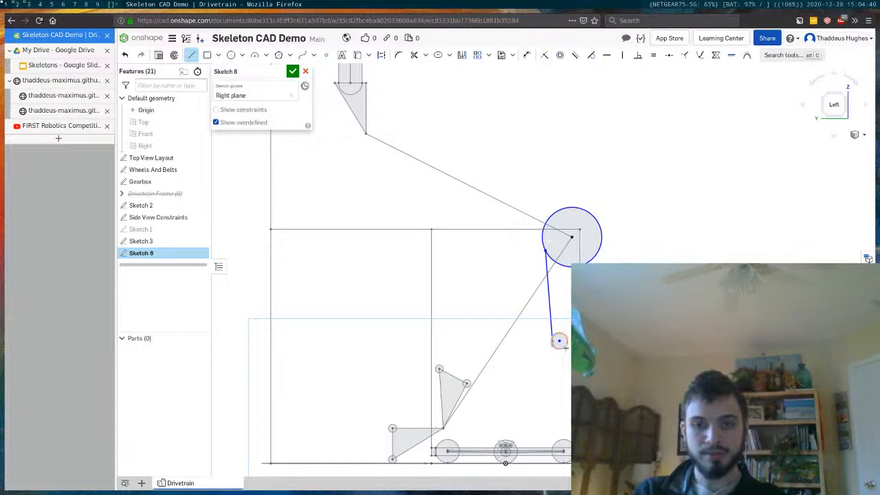
left_click(597, 257)
key("Escape")
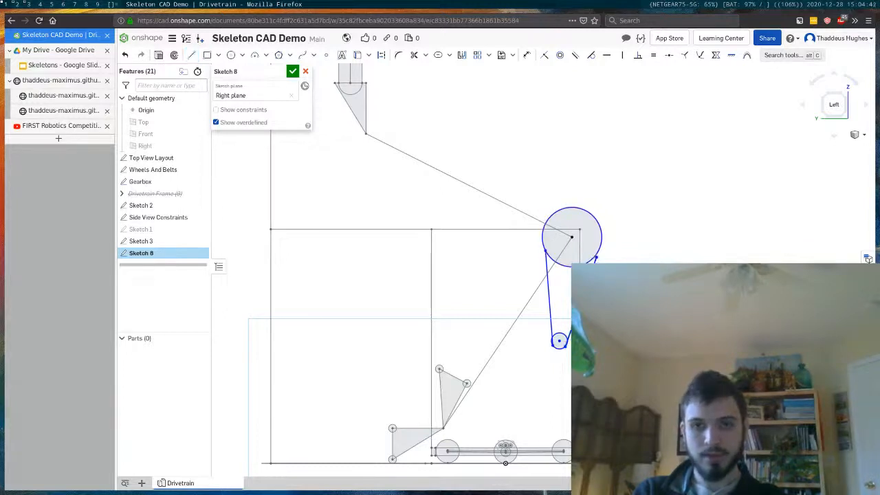
Step: Constrain the loose upper end of the second chain line to be coincident with the large circle
scroll(587, 257, "up", 3)
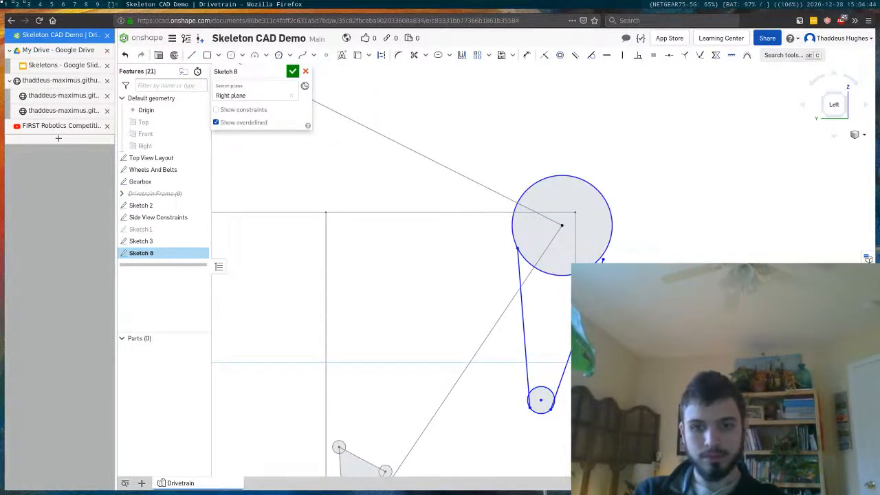
key("i")
left_click(599, 259)
left_click(603, 259)
key("Escape")
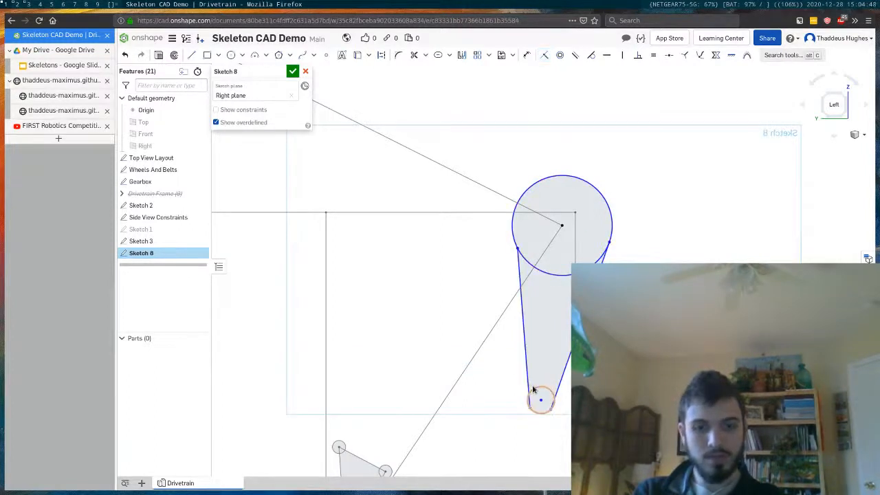
Step: Make the chain lines tangent to the small and large circles
key("t")
left_click(533, 390)
left_click(527, 361)
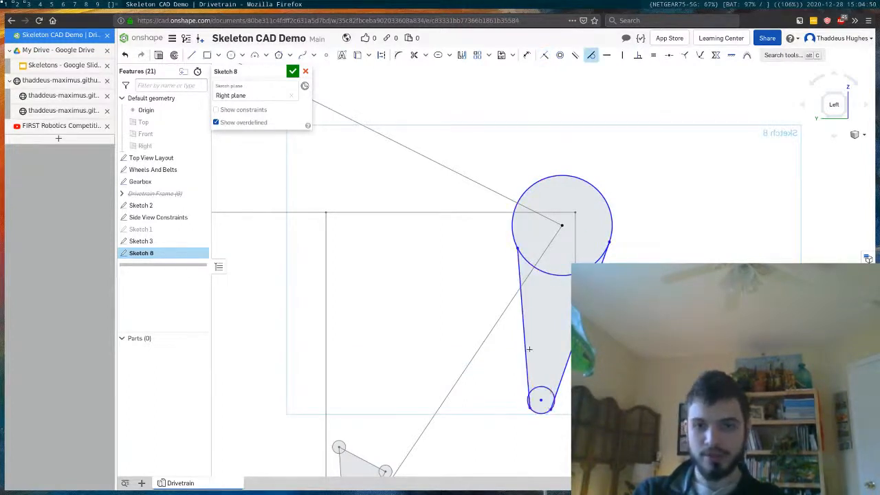
left_click(517, 248)
left_click(519, 268)
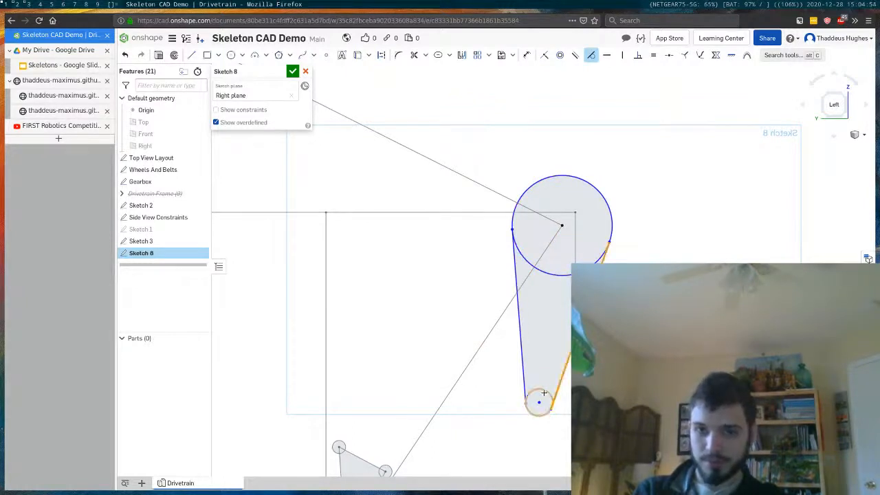
key("Escape")
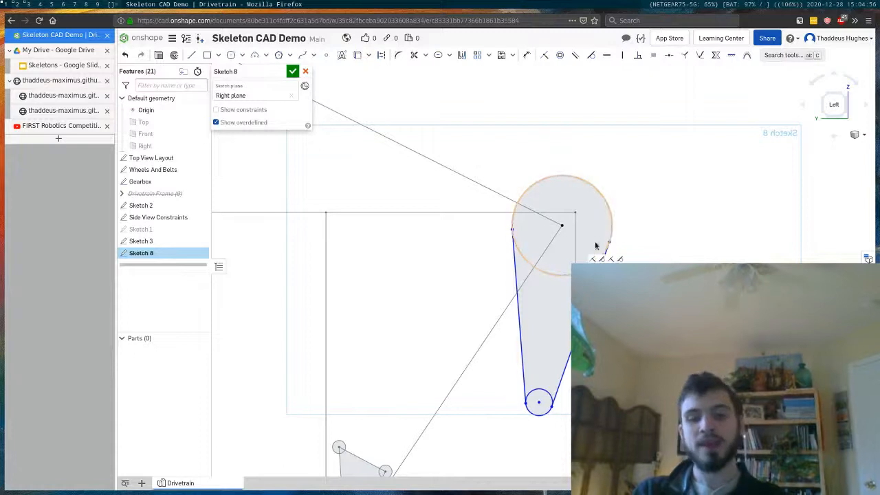
Step: Set the large circle's diameter to 72*3/8/PI in and dimension the small circle's diameter
key("d")
left_click(609, 206)
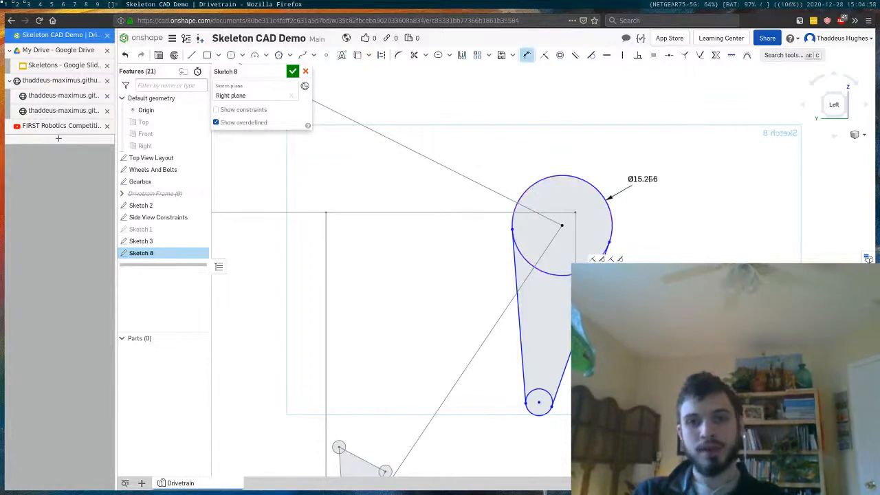
left_click(680, 177)
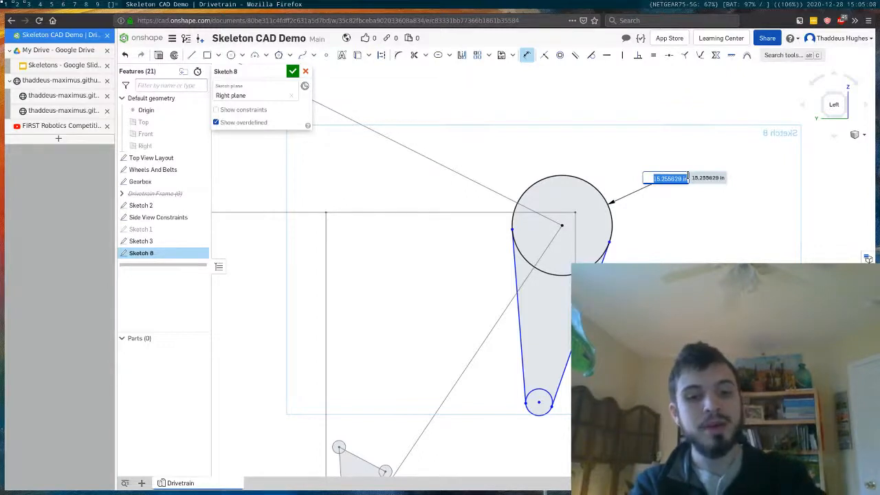
key("BackSpace")
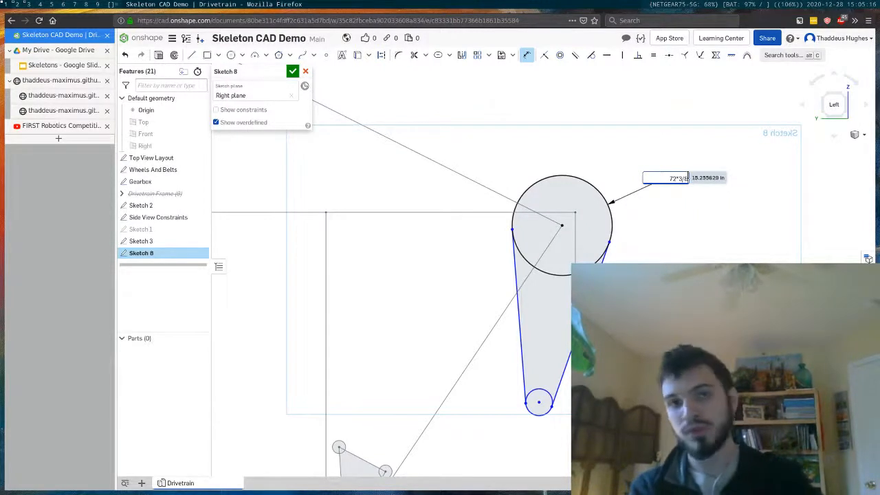
type("/PI")
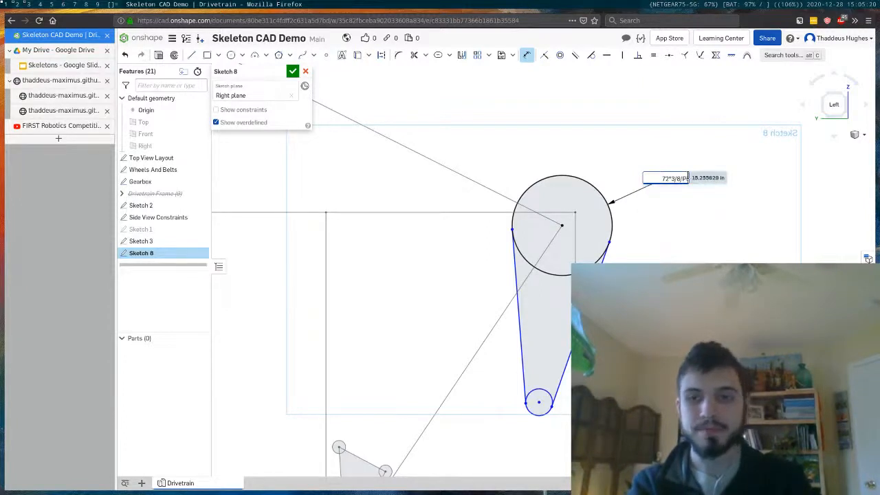
key("Return")
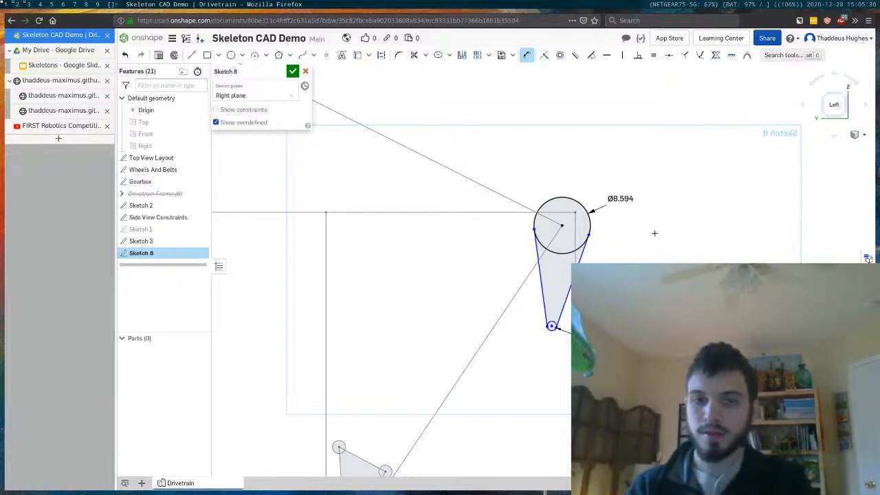
Step: Try the small circle at positions close beneath the large circle, and accept the sprocket sketch
key("Escape")
mouse_move(552, 330)
left_mouse_down()
mouse_move(563, 295)
mouse_move(564, 307)
mouse_move(559, 264)
left_mouse_up()
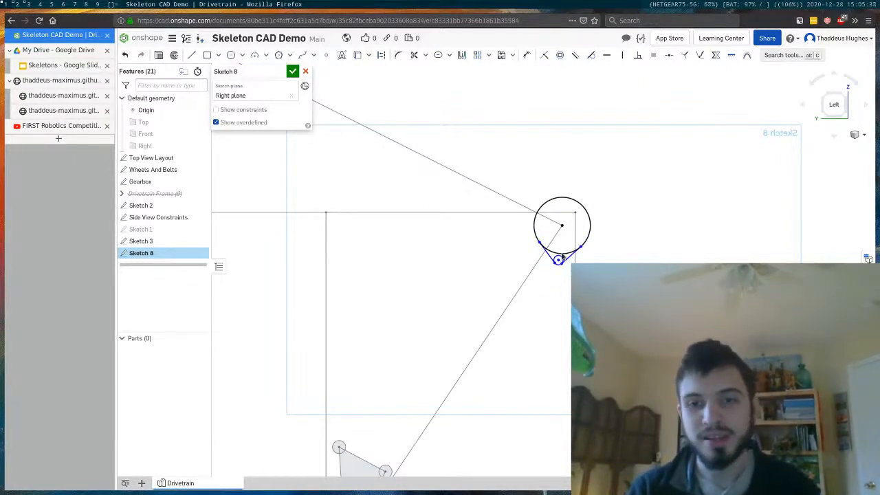
scroll(559, 263, "up", 5)
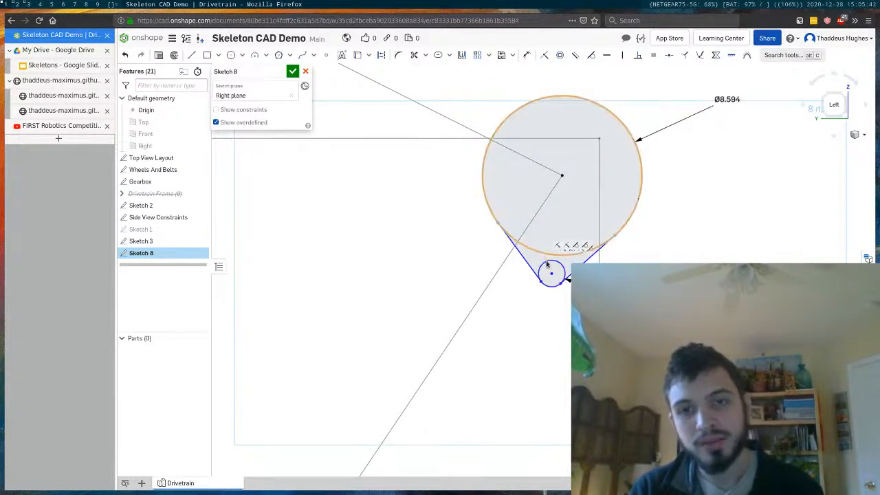
left_click_drag(553, 282, 561, 299)
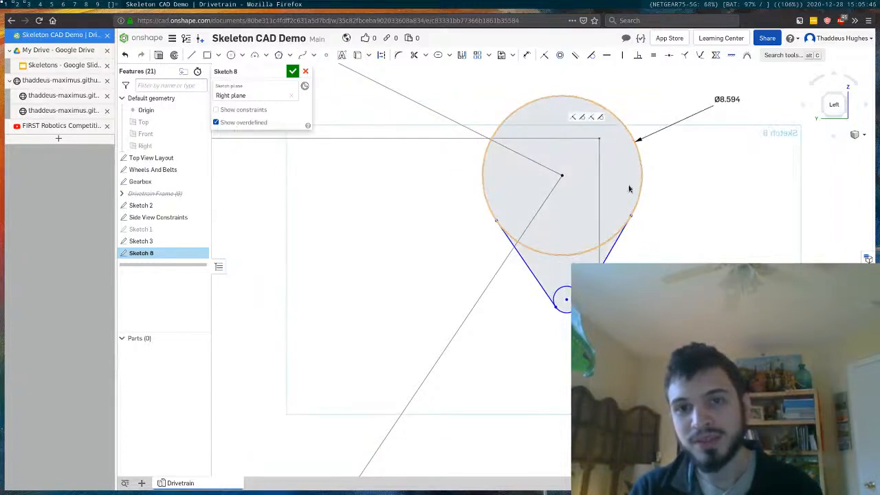
scroll(628, 262, "down", 5)
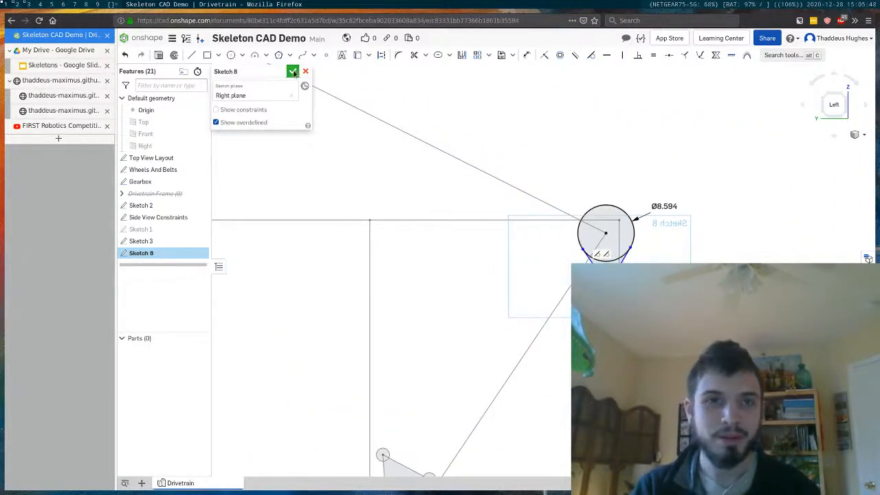
left_click(292, 71)
Step: Edit Sketch 3 to set the arm pivot's horizontal and vertical offsets from the frame corner to 4 in each, and accept it
right_click(165, 240)
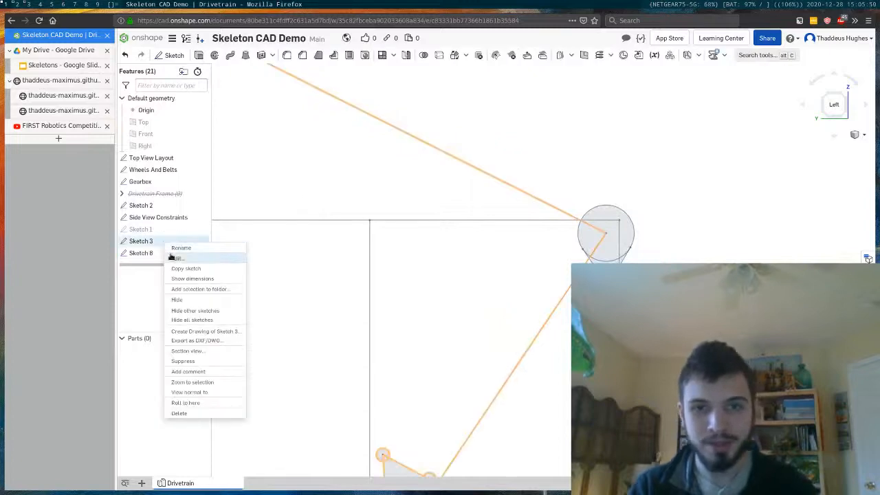
left_click(191, 258)
double_click(617, 185)
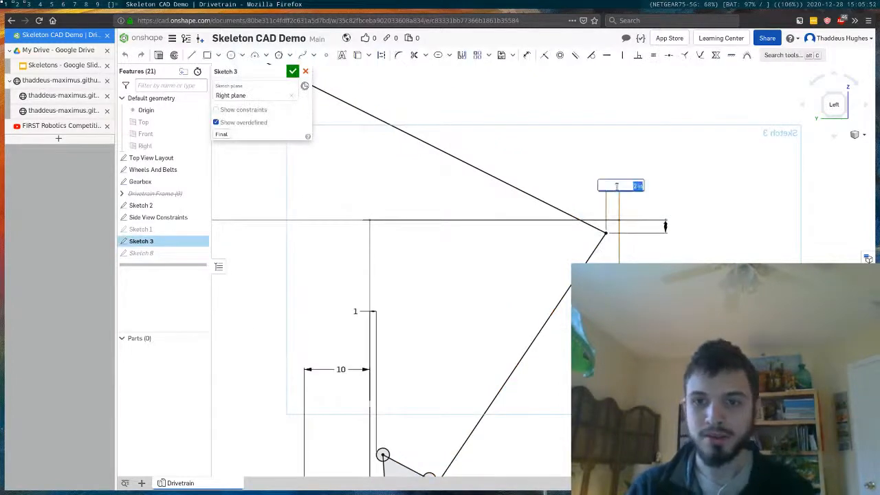
type("4")
key("Return")
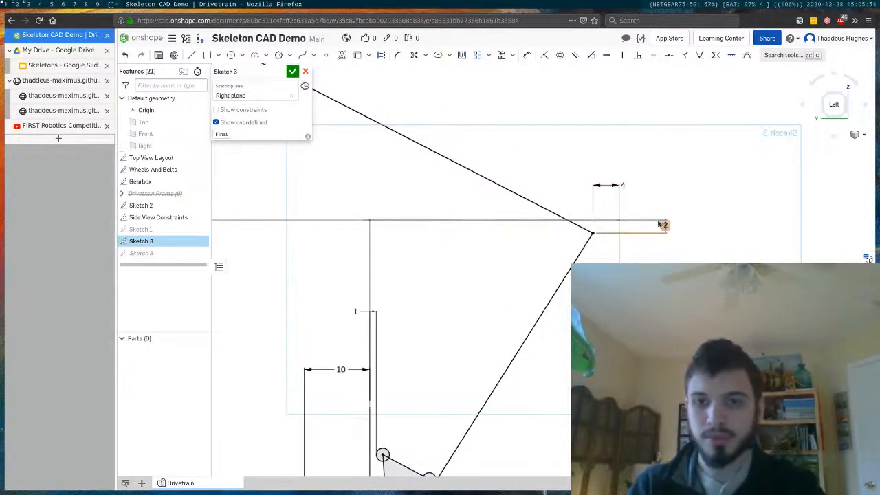
double_click(665, 225)
type("4")
key("Return")
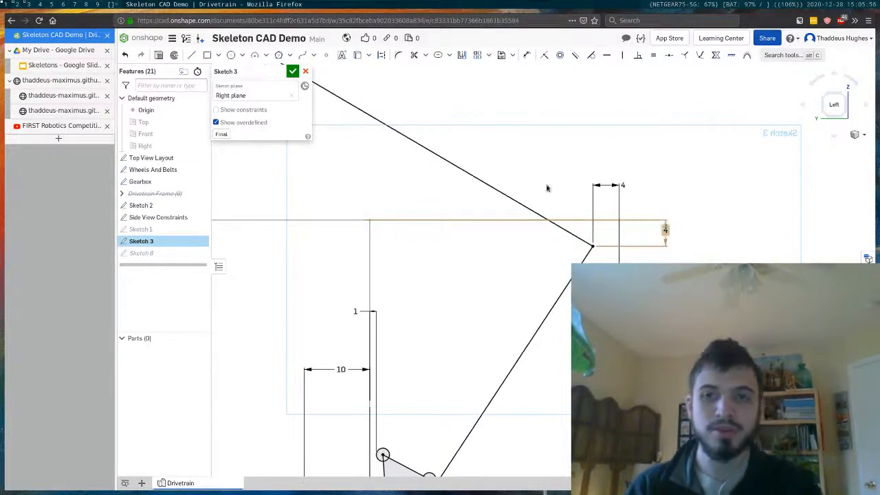
left_click(293, 71)
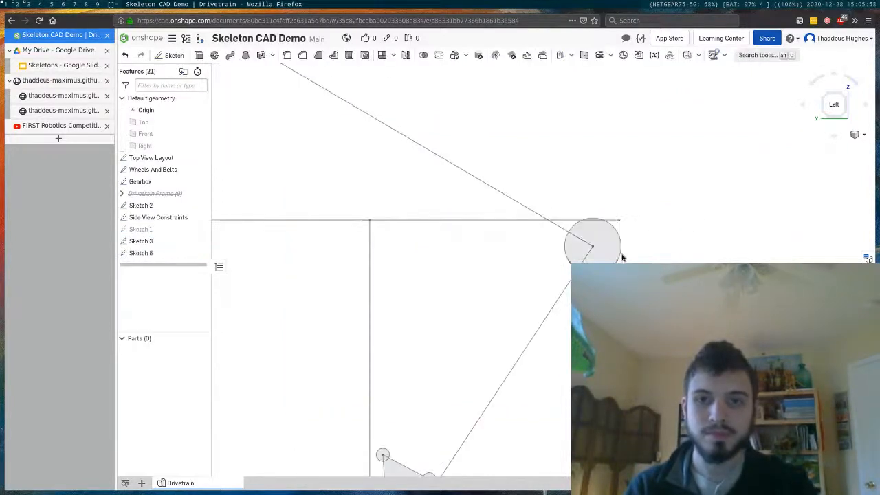
Step: Delete Sketch 8, the temporary sprocket and chain sketch
right_click(147, 232)
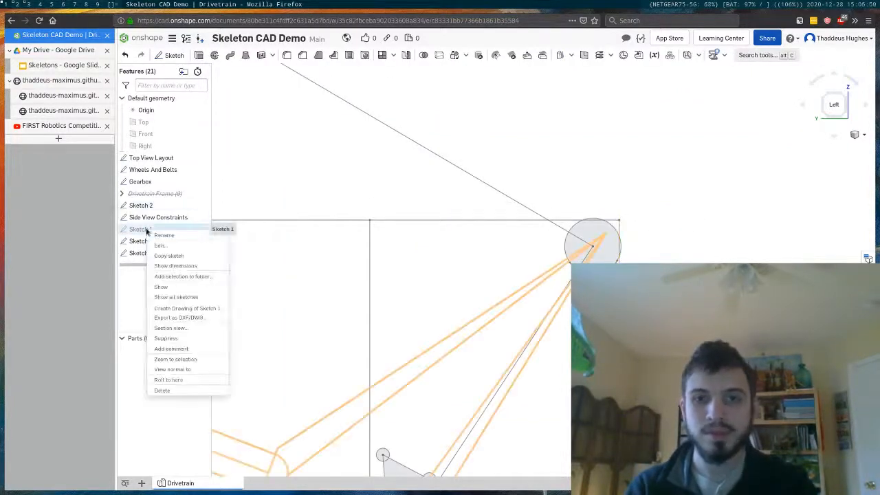
left_click(470, 153)
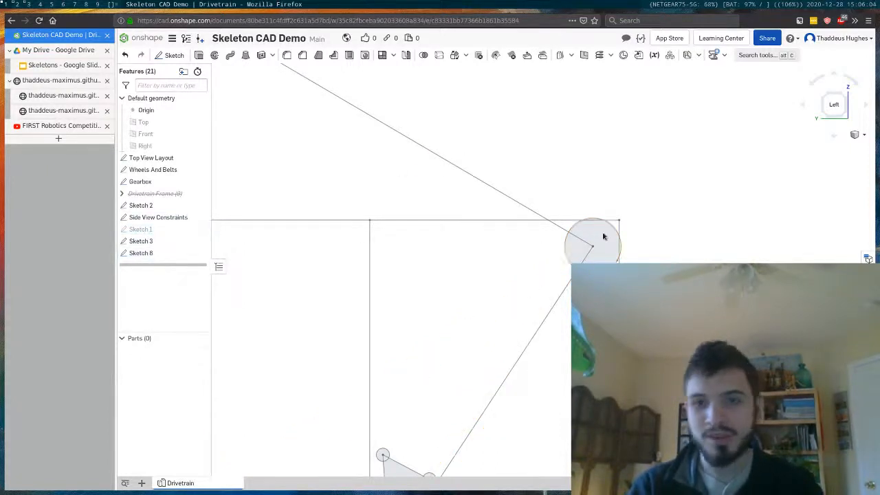
right_click(154, 252)
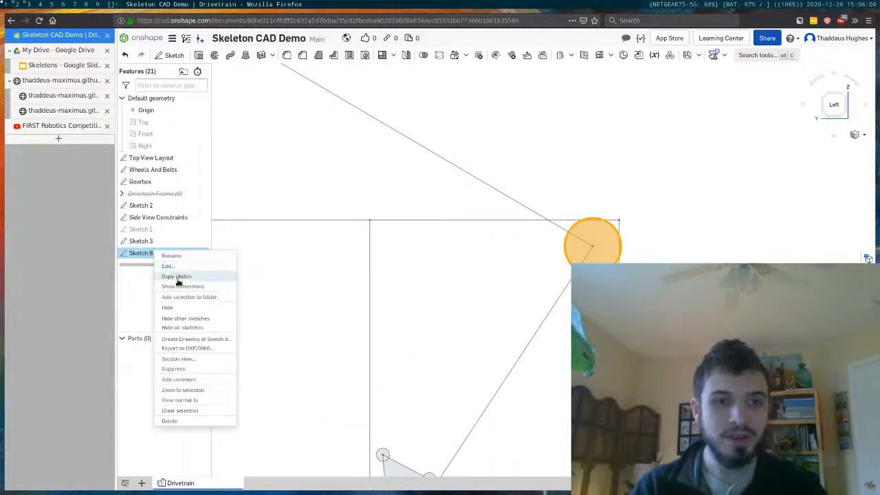
left_click(174, 422)
Step: Edit Sketch 3 and draw a circle about 12 in across centred on the arm pivot, with a small circle beneath it
right_click(163, 240)
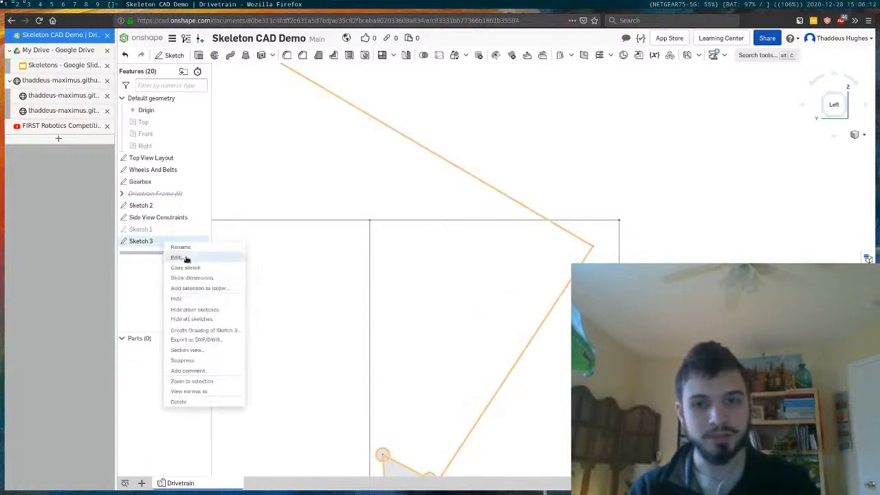
left_click(177, 257)
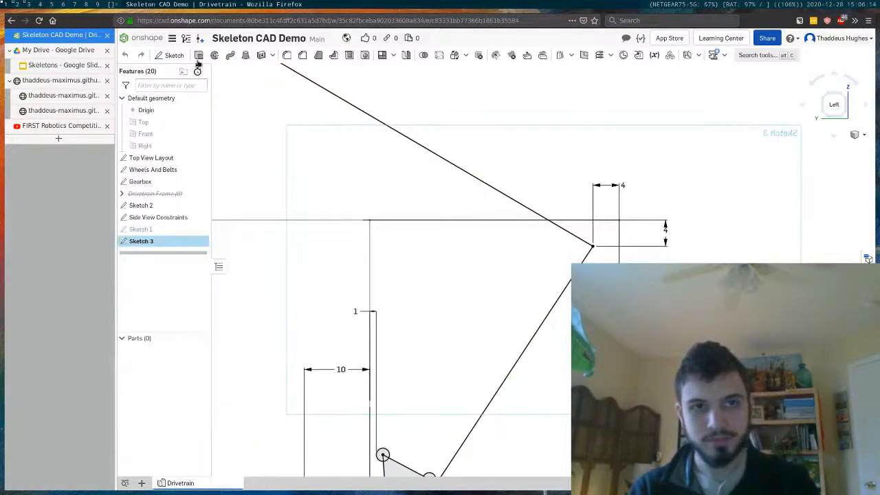
left_click(592, 246)
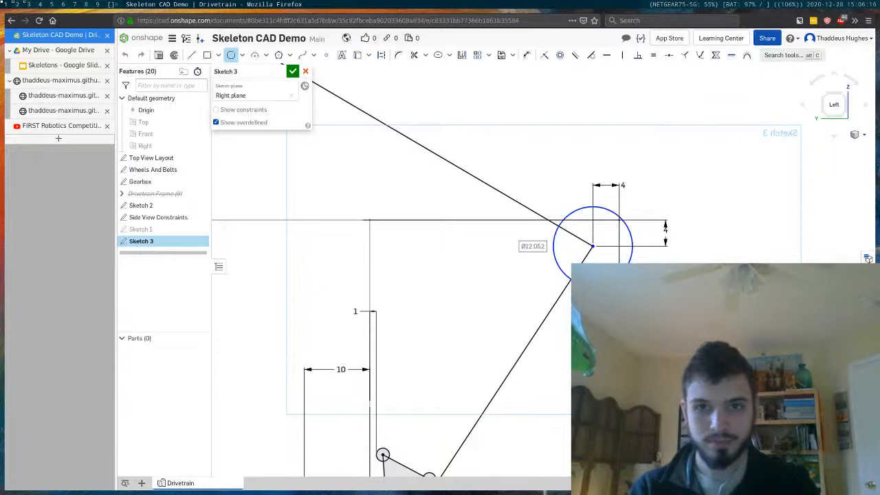
left_click(614, 279)
key("Escape")
Step: Draw chain lines joining both sides of the two circles and make them tangent to the circles
key("l")
left_click(554, 247)
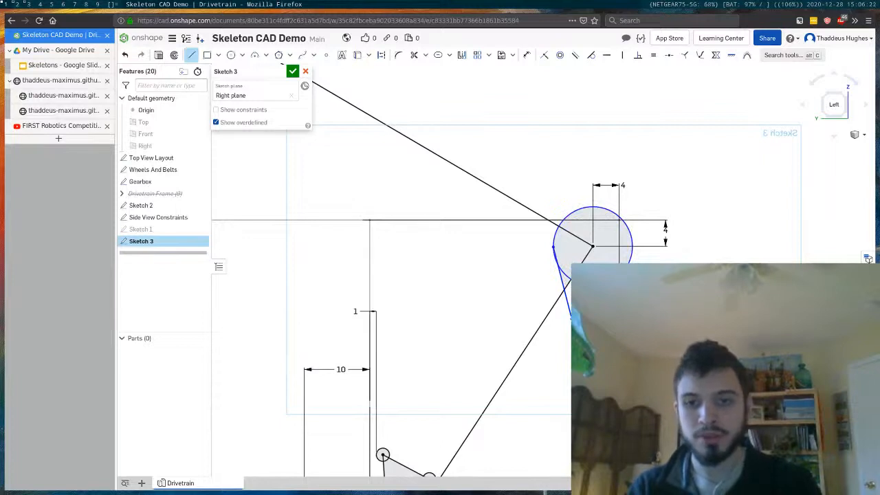
key("Escape")
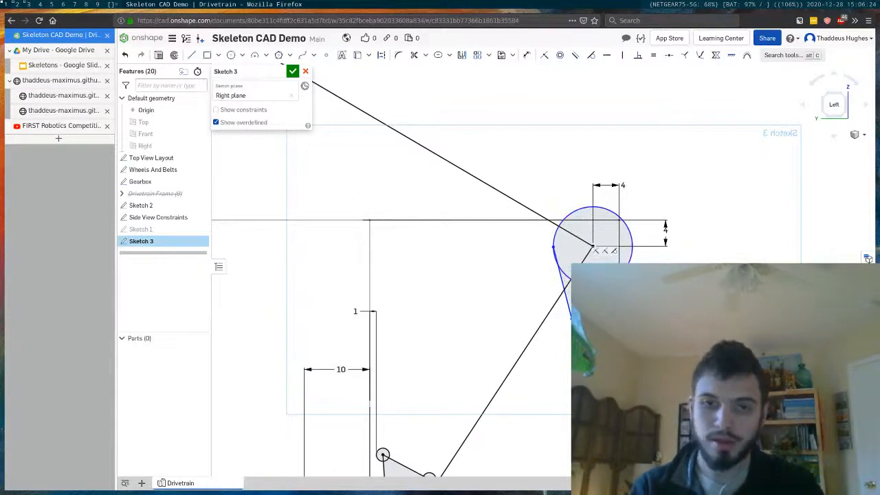
key("t")
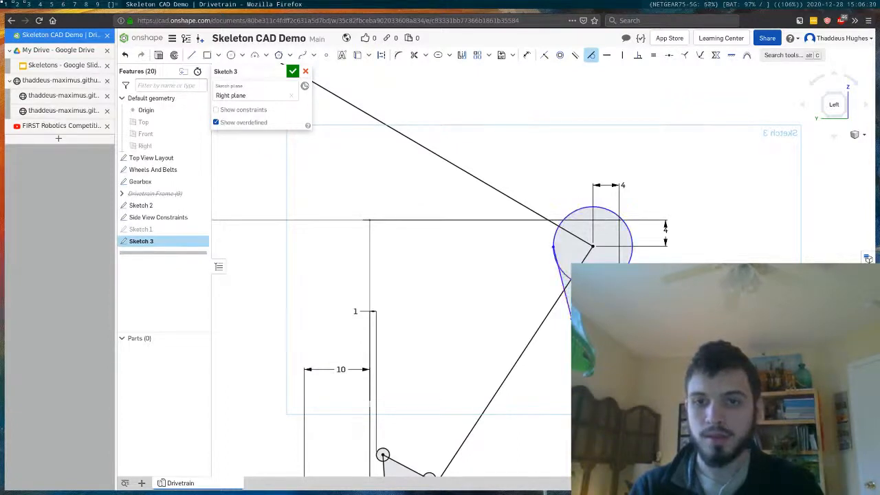
key("Escape")
Step: Set the large circle's diameter to 72*3/8/PI in
key("d")
left_click(631, 251)
left_click(684, 194)
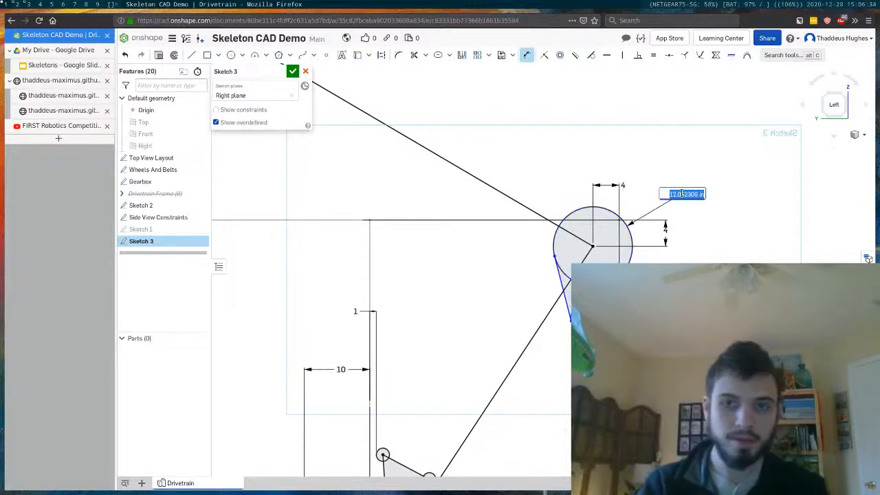
type("12")
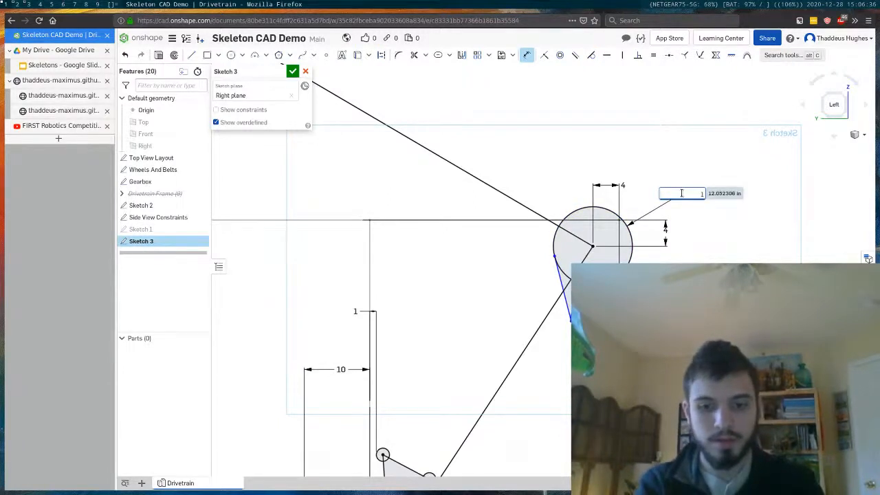
type("2*3/8/PI")
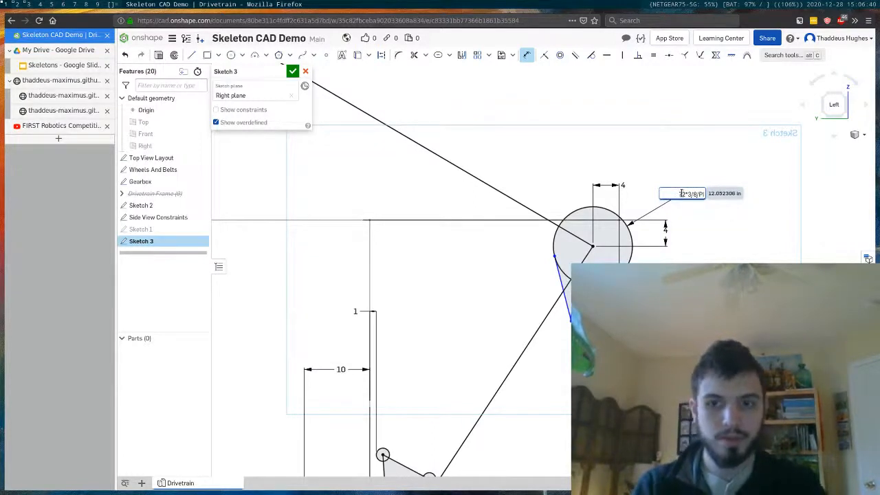
key("Return")
Step: Delete the arm pivot's two 4 in offset dimensions and move the pivot further inside the frame corner
scroll(694, 218, "up", 3)
left_click(700, 207)
key("Delete")
left_click(610, 122)
key("Delete")
left_click_drag(556, 240, 544, 255)
Step: Dimension the clearances from the large circle's edge to the frame's upper line and to its nearby vertical line
key("d")
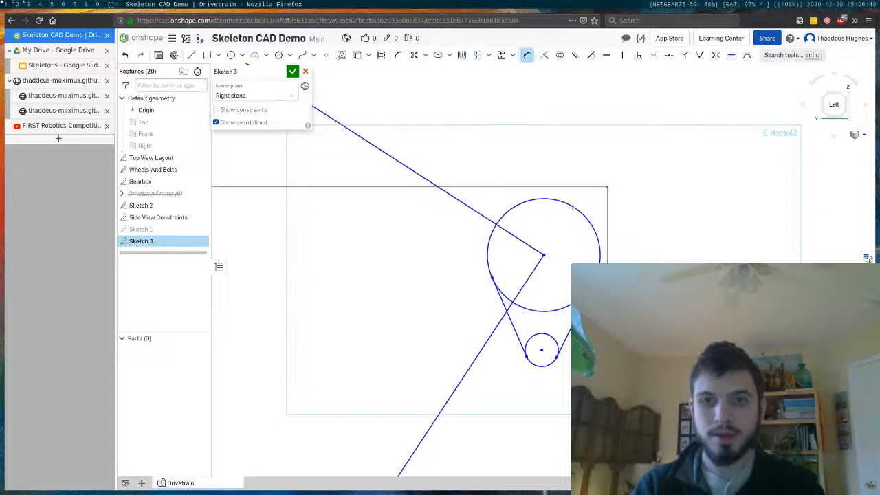
left_click(572, 206)
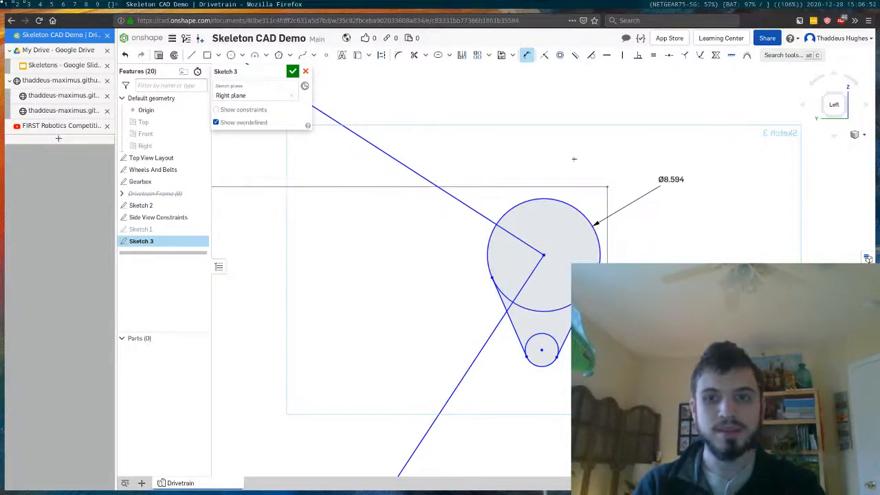
left_click(548, 198)
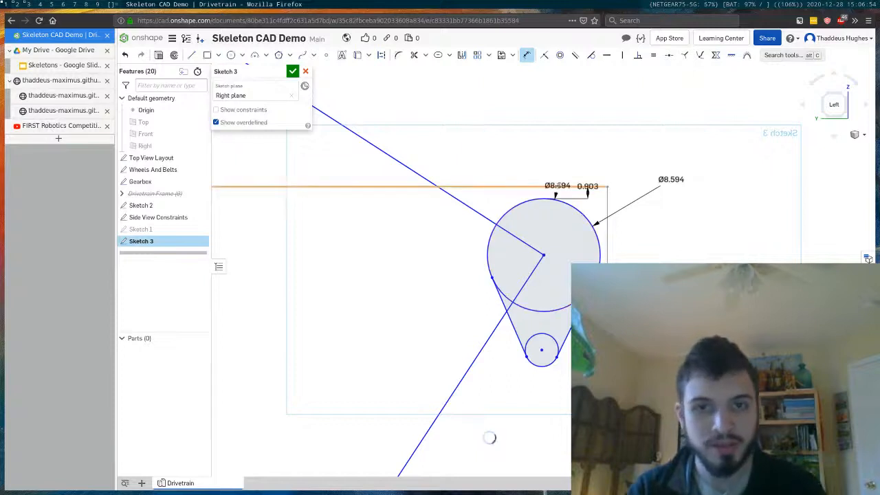
key("Escape")
key("d")
left_click(599, 241)
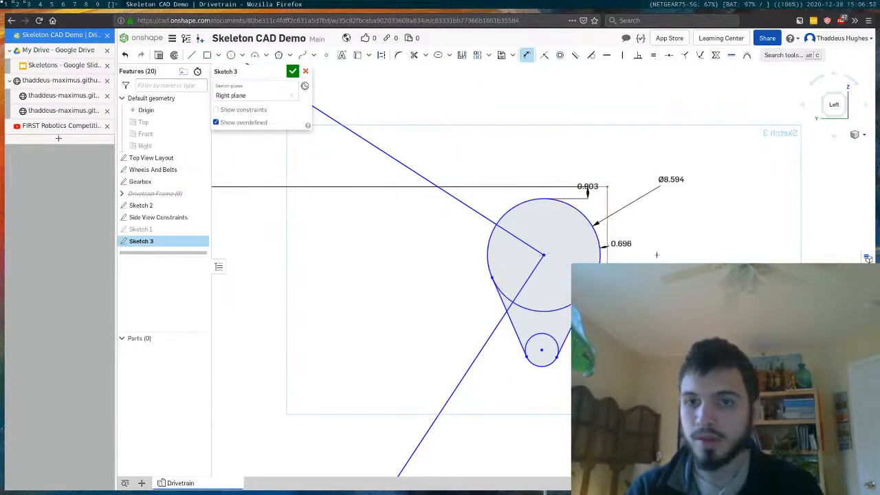
key("Return")
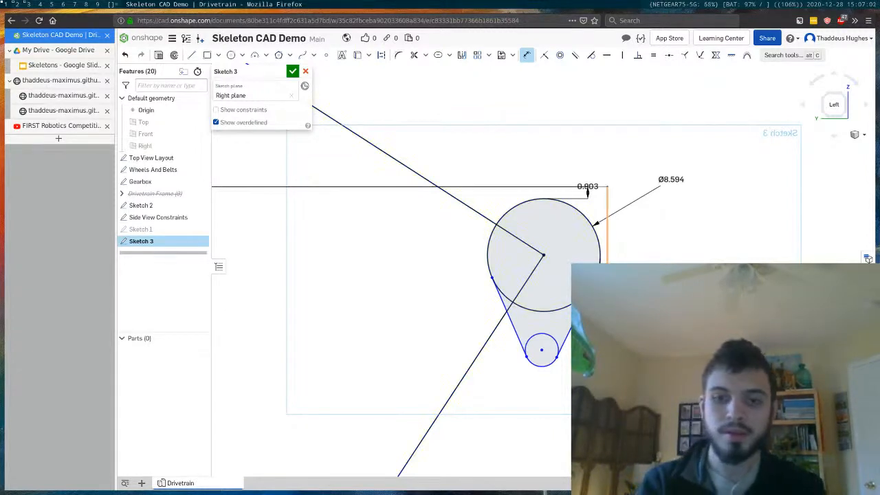
Step: Set the clearance between the top of the large circle and the frame's upper line to 1 in
key("Escape")
double_click(587, 187)
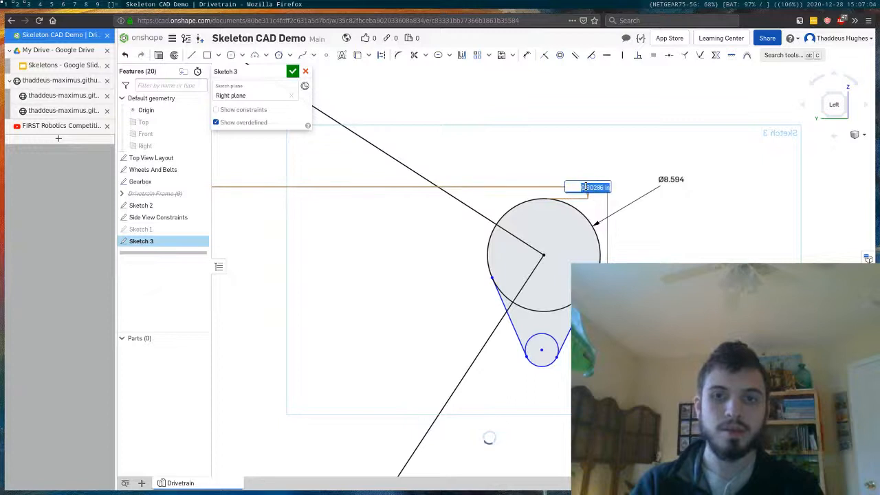
key("BackSpace")
key("Escape")
Step: Make the chain line nearest the frame's edge vertical and reposition the small circle beneath the large one
scroll(574, 334, "down", 2)
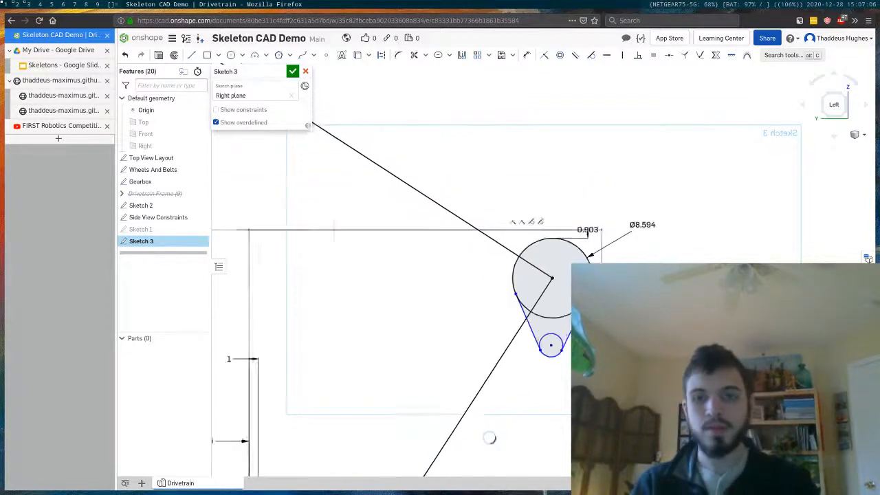
scroll(490, 438, "down", 2)
scroll(490, 438, "up", 2)
scroll(485, 437, "up", 1)
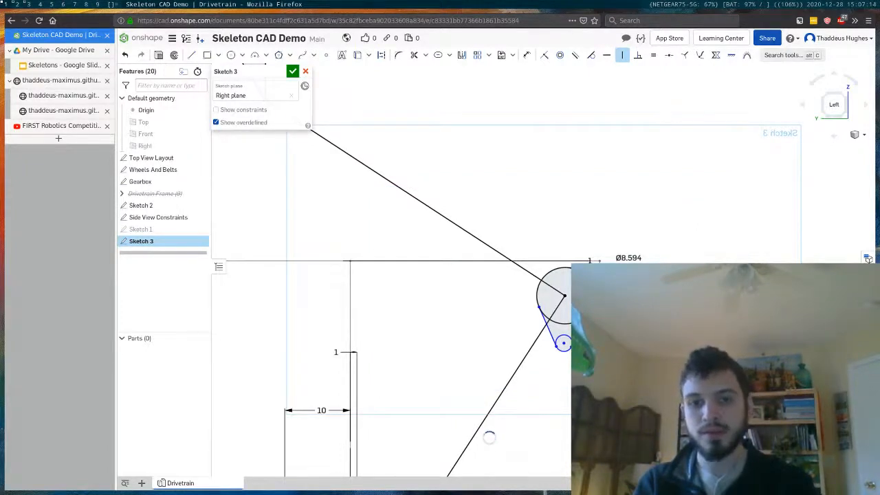
scroll(603, 343, "up", 3)
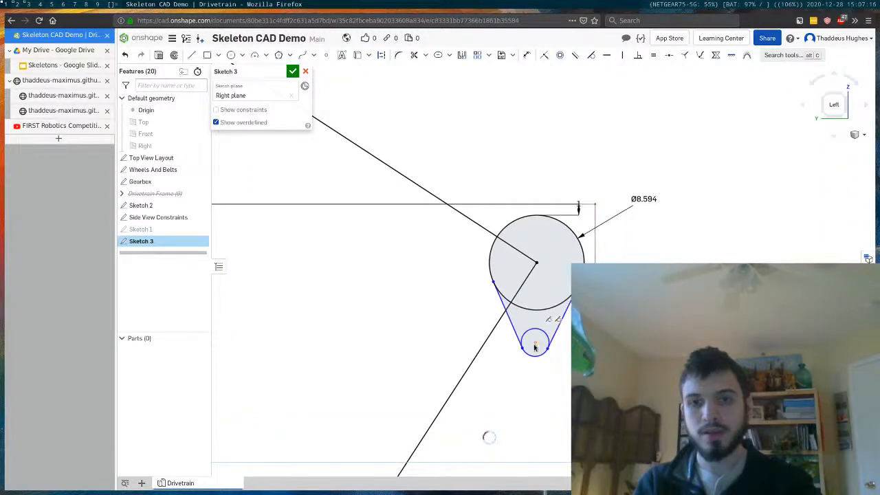
left_click_drag(570, 349, 569, 375)
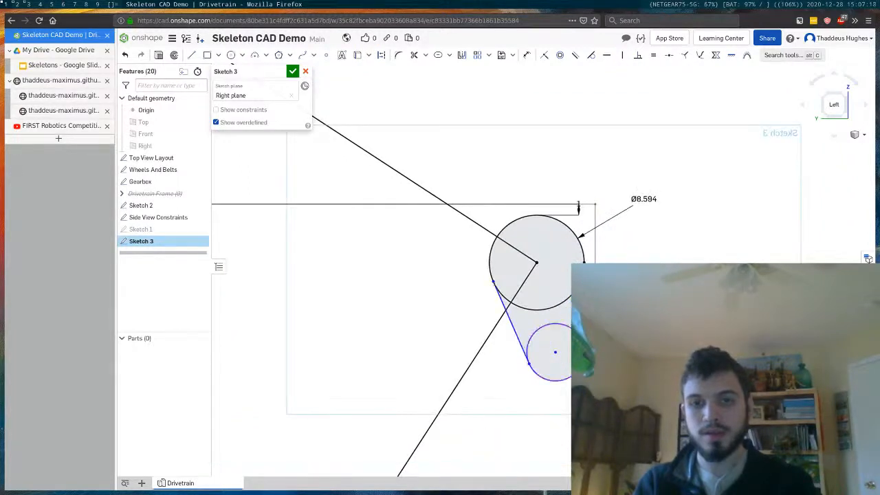
Step: Dimension the gap between the large and small circles' edges as 1 in
key("d")
left_click(552, 307)
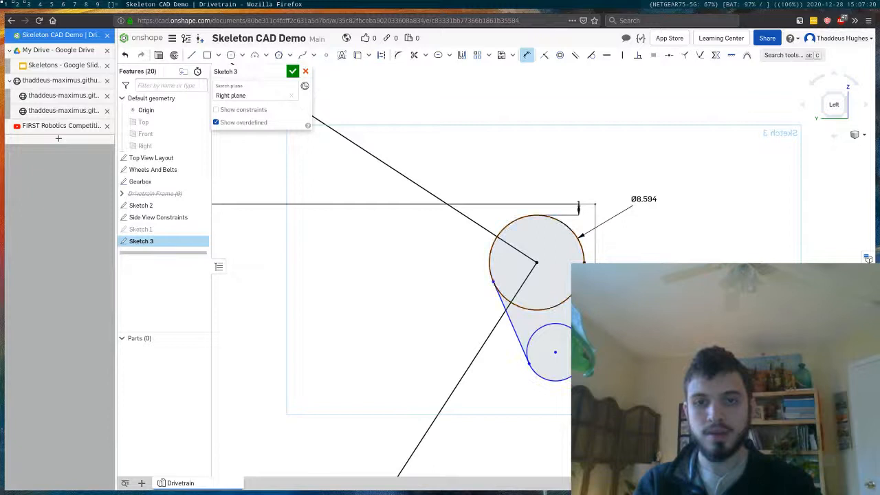
left_click_drag(582, 341, 614, 334)
scroll(589, 353, "up", 3)
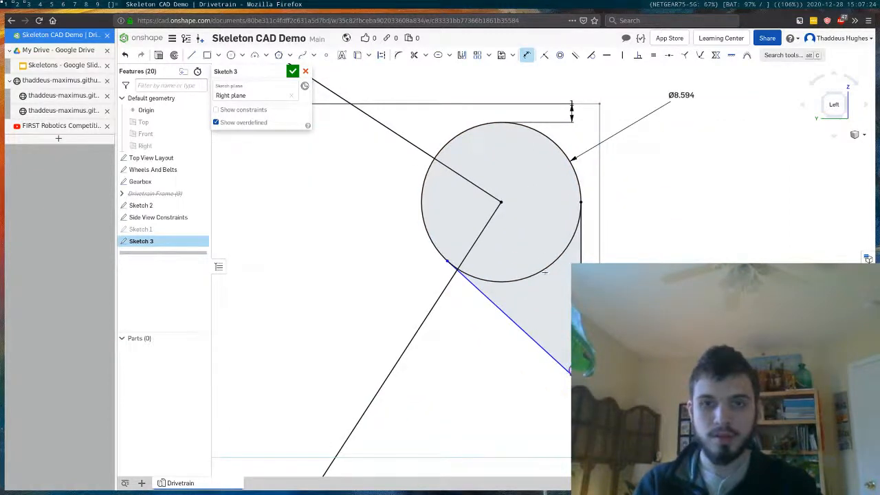
left_click(543, 270)
left_click(628, 237)
key("Return")
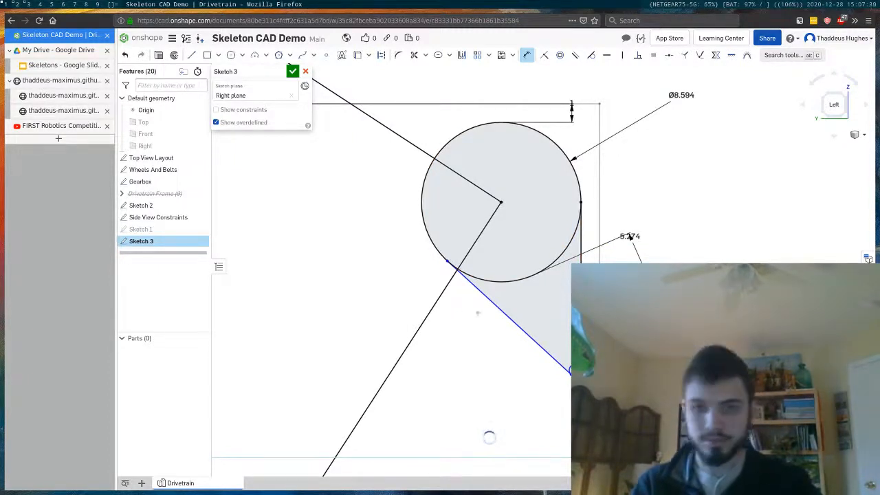
Step: Set the small circle's diameter to 1.432 in
scroll(580, 323, "down", 6)
scroll(536, 272, "down", 4)
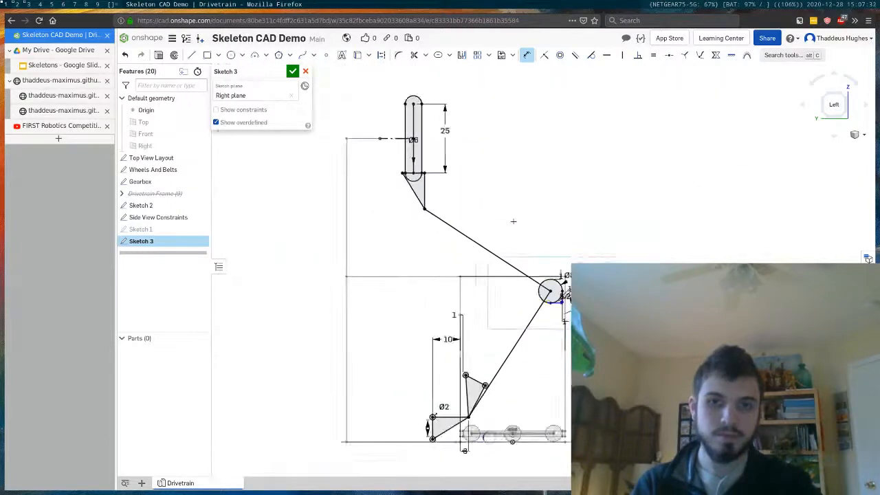
scroll(540, 293, "up", 5)
scroll(557, 267, "up", 5)
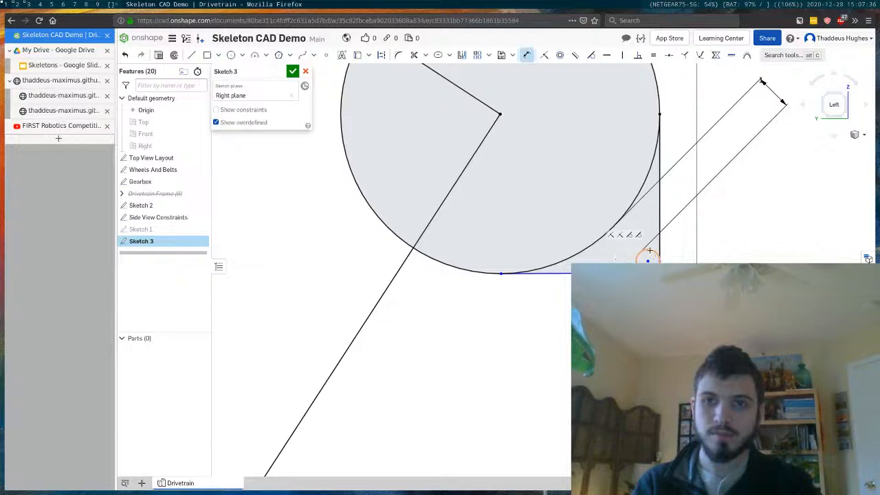
left_click(640, 271)
left_click(641, 270)
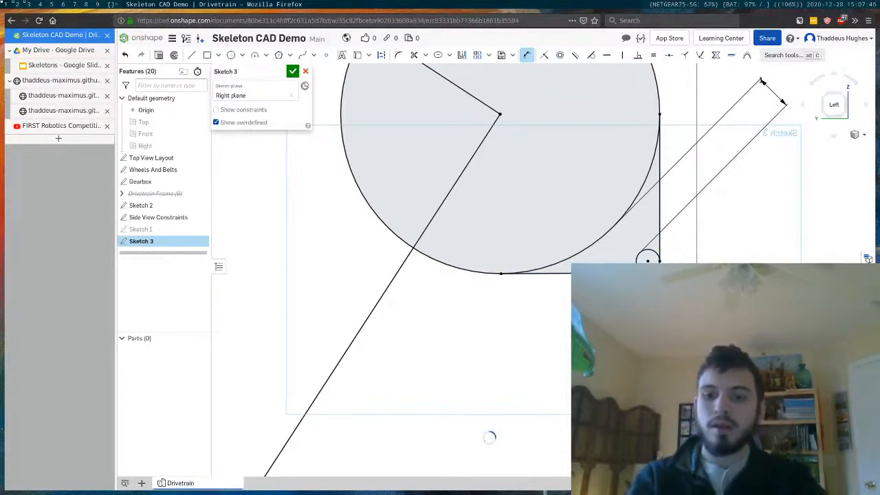
scroll(635, 316, "down", 4)
key("Escape")
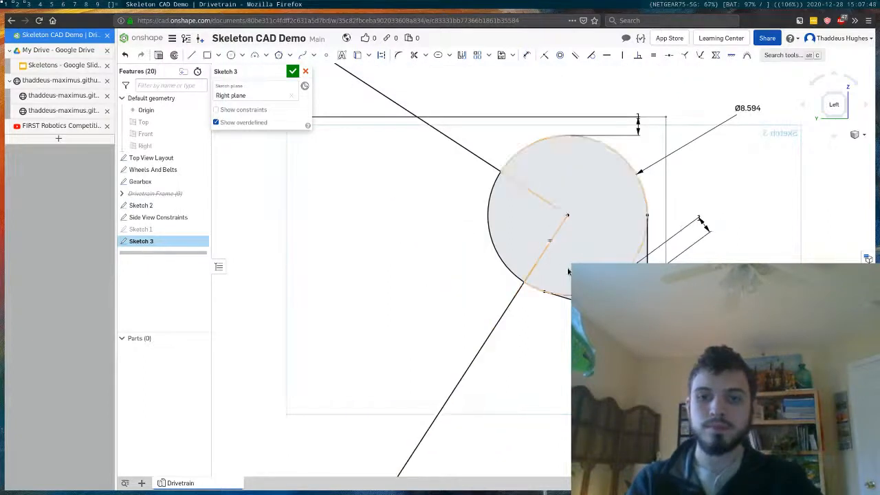
Step: Check the sprocket and chain placement against the whole arm layout, and accept Sketch 3
scroll(567, 268, "down", 3)
scroll(604, 225, "down", 6)
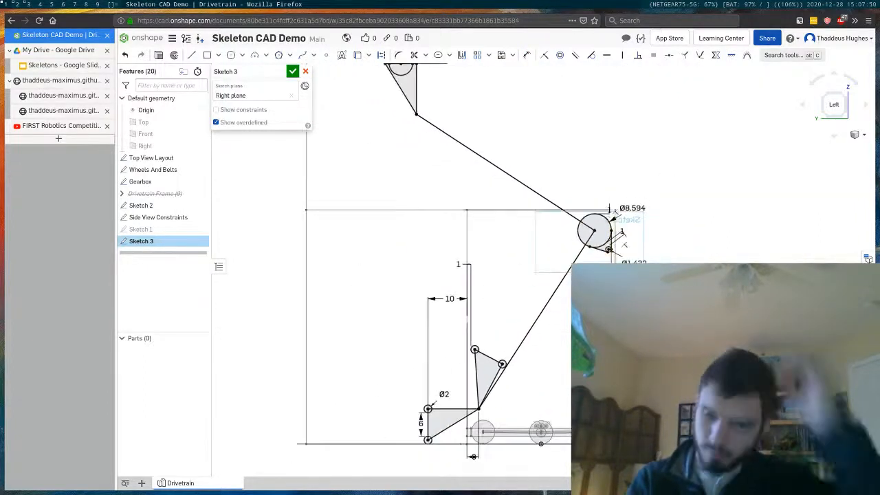
scroll(608, 260, "down", 1)
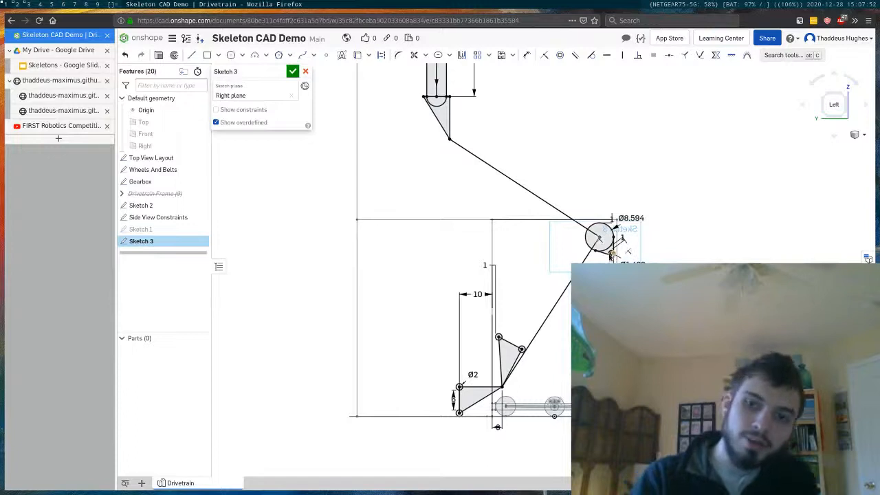
scroll(637, 242, "down", 2)
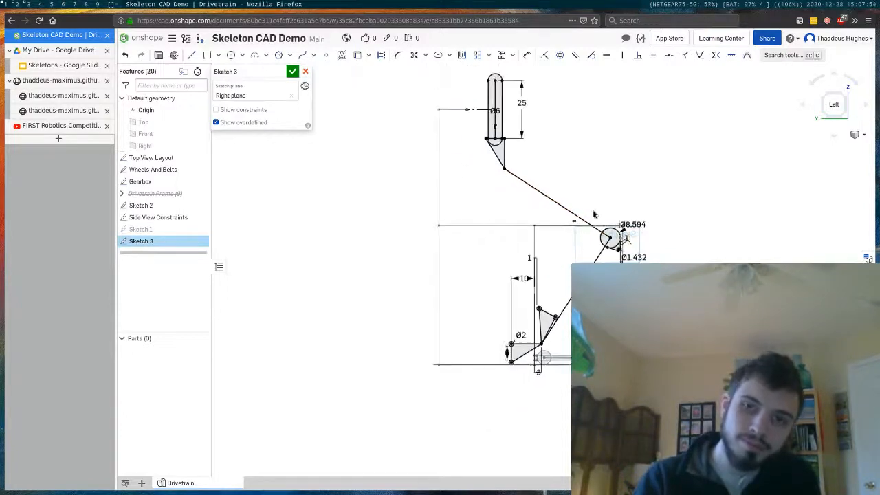
scroll(598, 209, "up", 2)
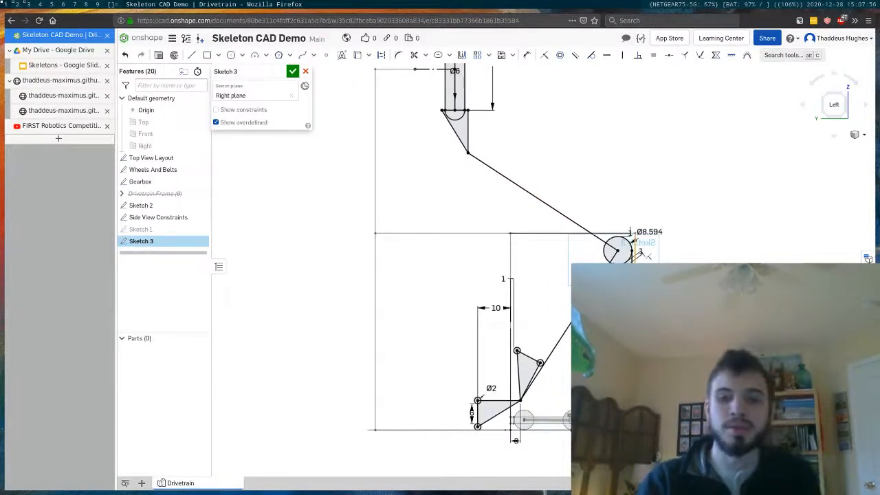
left_click(292, 73)
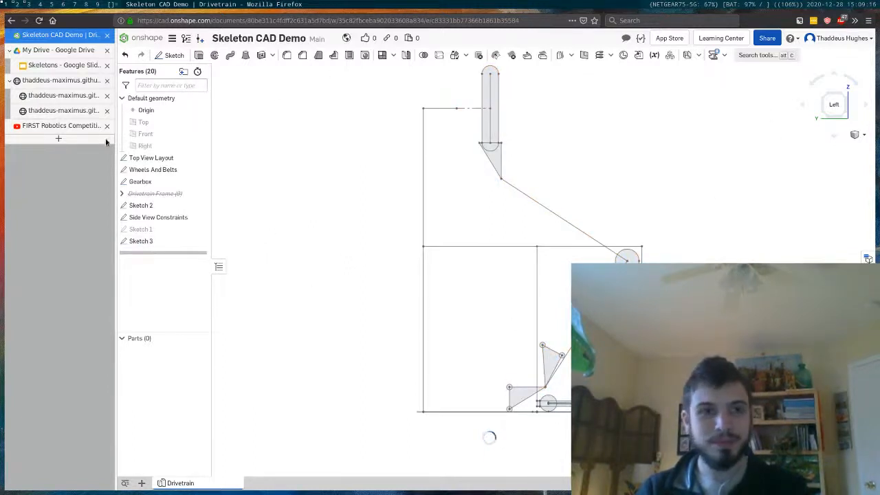
right_click(150, 148)
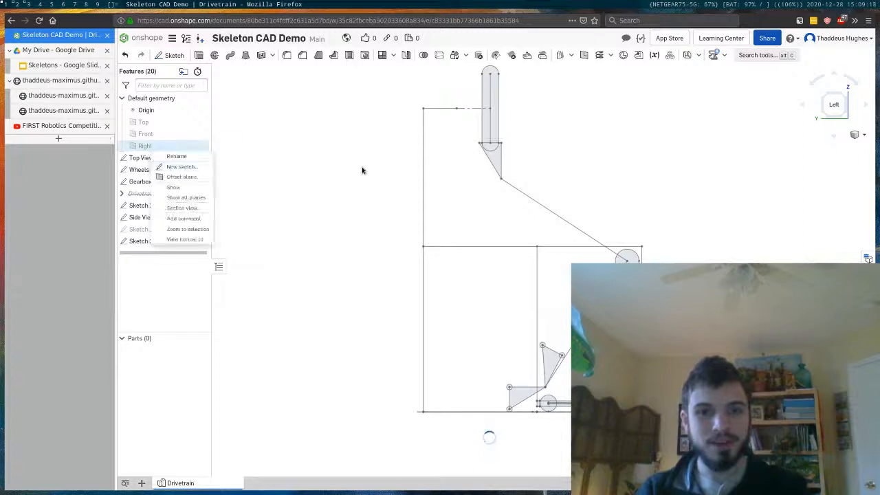
left_click(162, 147)
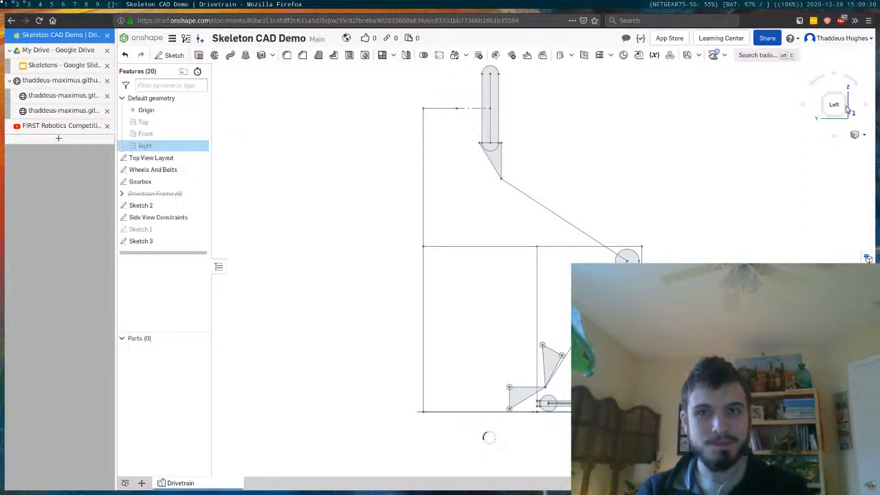
left_click(172, 55)
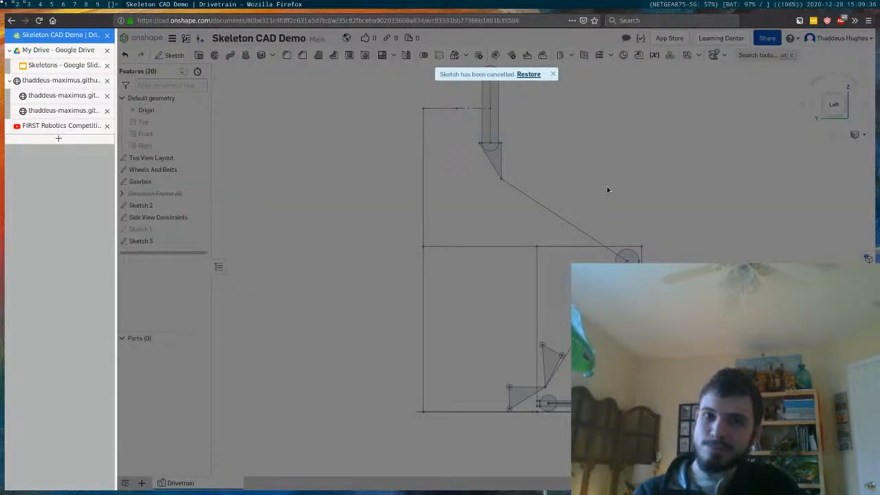
left_click(554, 74)
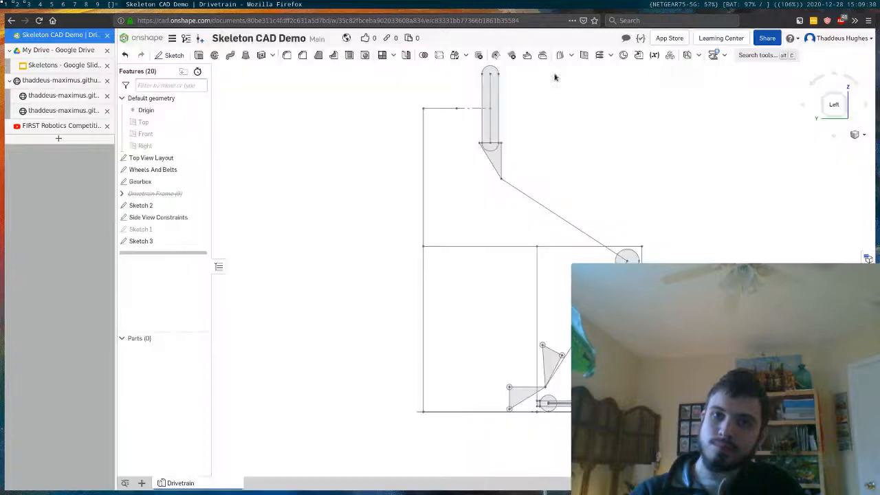
left_click(146, 148)
left_click(169, 55)
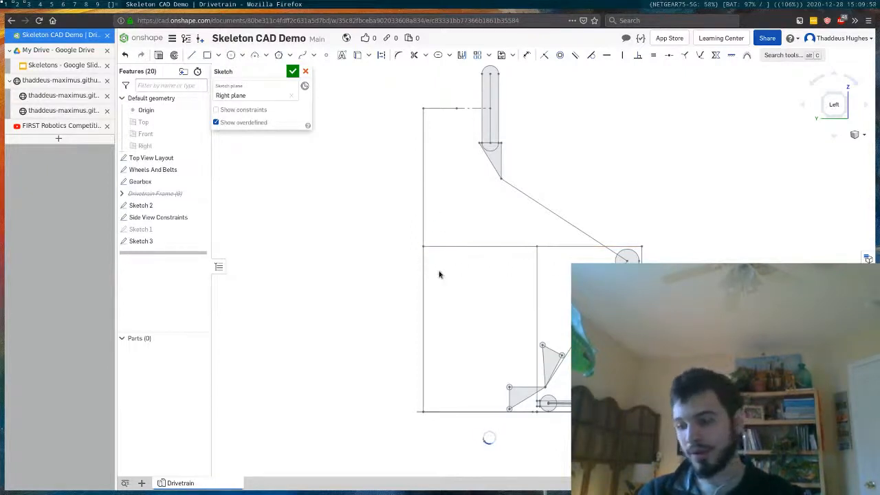
left_click(293, 72)
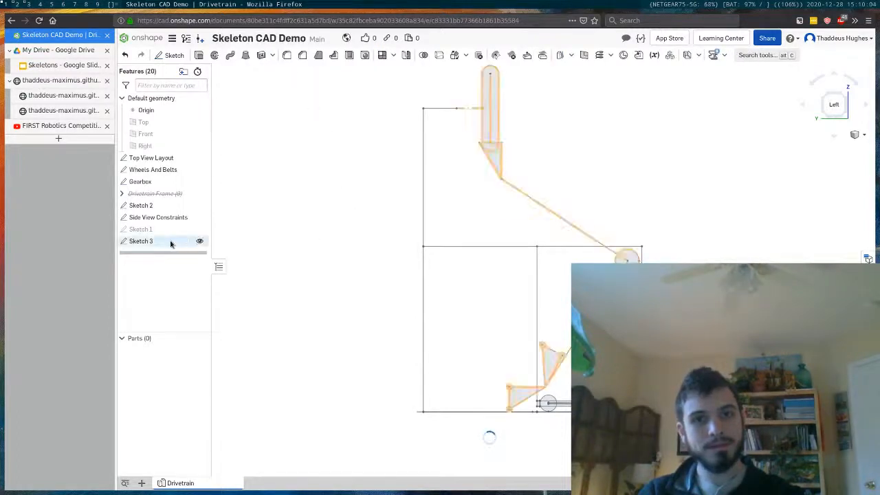
key("F5")
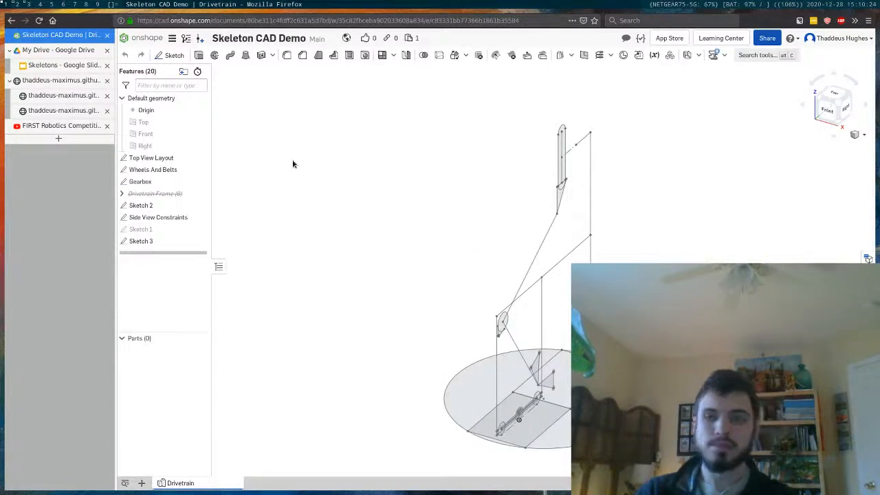
Step: Start a sketch on the Right plane and draw an arm line from the large circle's center, ending in a small triangle
key("shift+4")
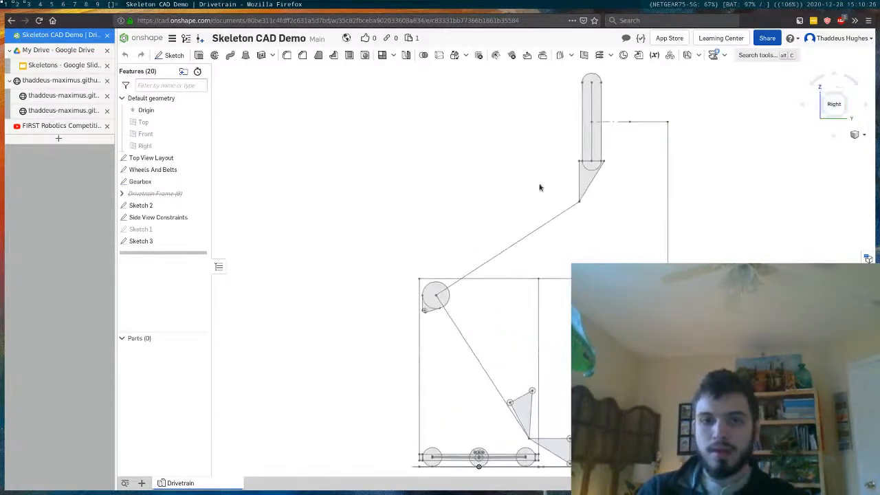
left_click(154, 145)
left_click(174, 55)
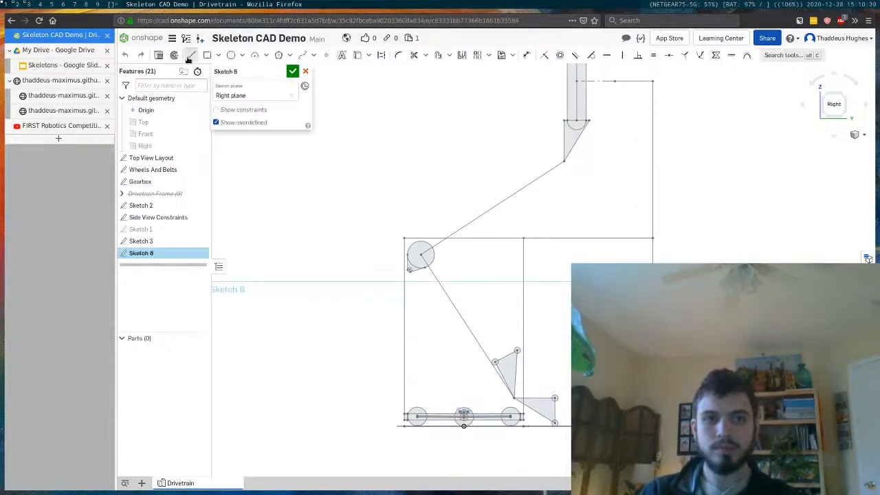
left_click(421, 255)
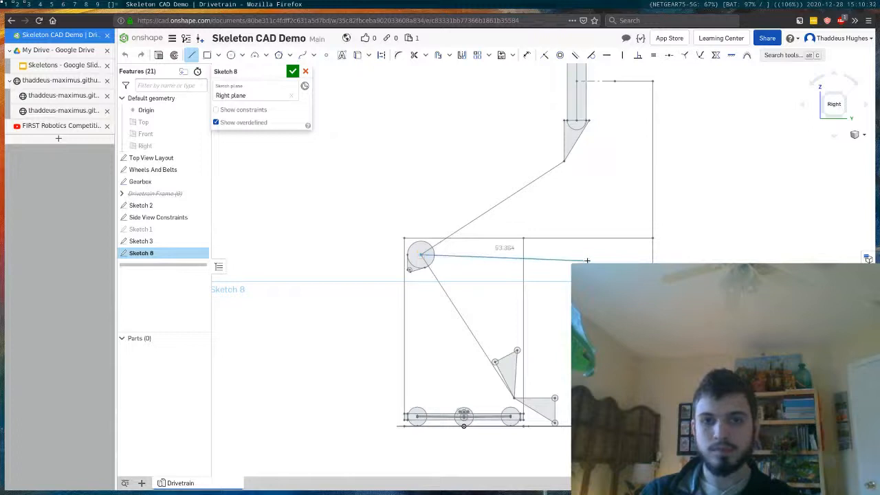
left_click(588, 220)
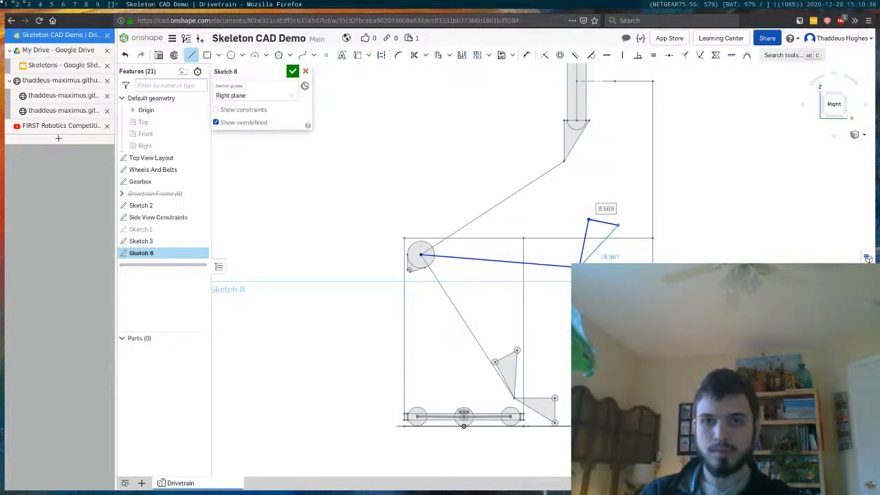
left_click(581, 263)
Step: Constrain the new arm line and two triangle sides equal to the matching lines of the lowered arm and its upright intake triangle
key("e")
left_click(515, 262)
left_click(454, 305)
left_click(515, 372)
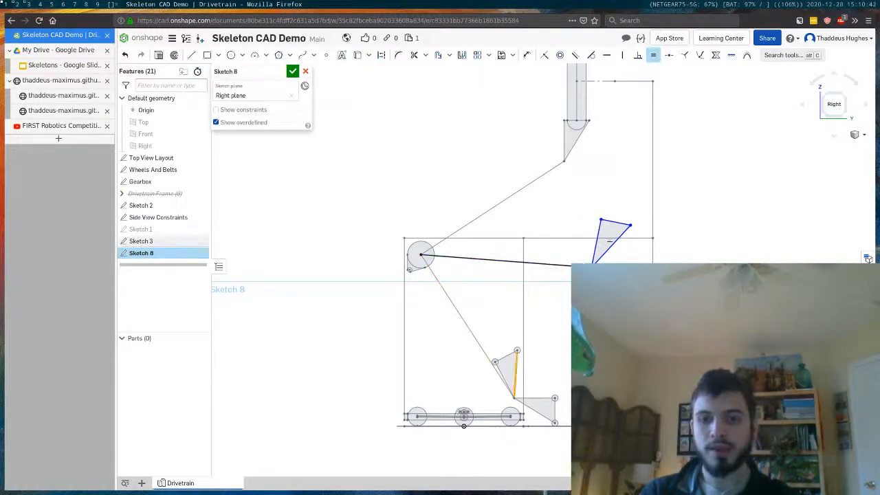
left_click(611, 246)
left_click(508, 355)
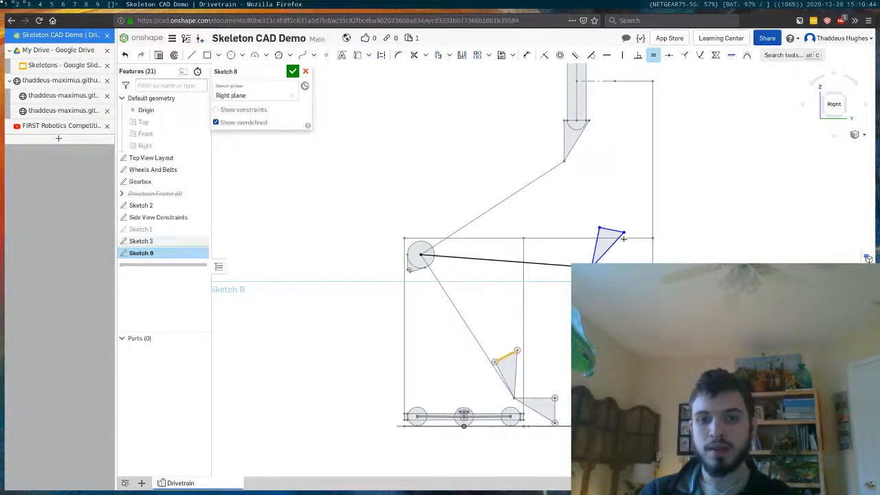
left_click(611, 230)
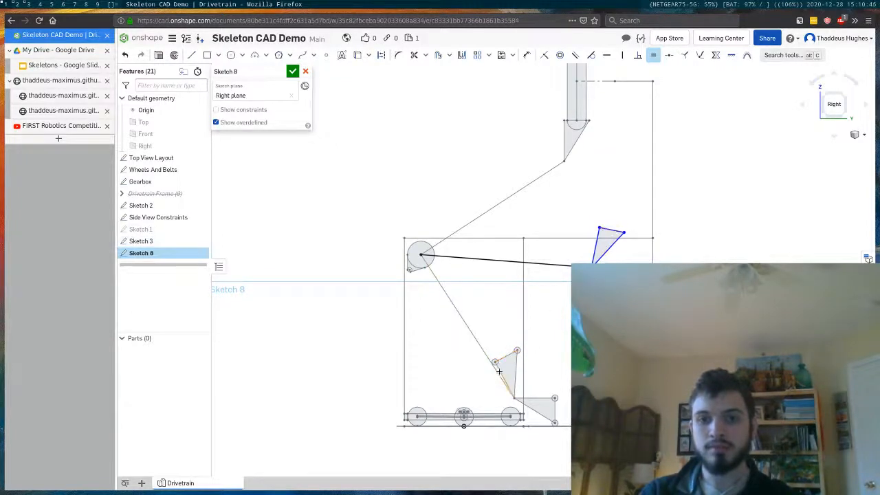
Step: Try to make the triangle's remaining side equal to the lowered intake triangle's matching side, and undo each attempt
left_click(505, 378)
left_click(597, 245)
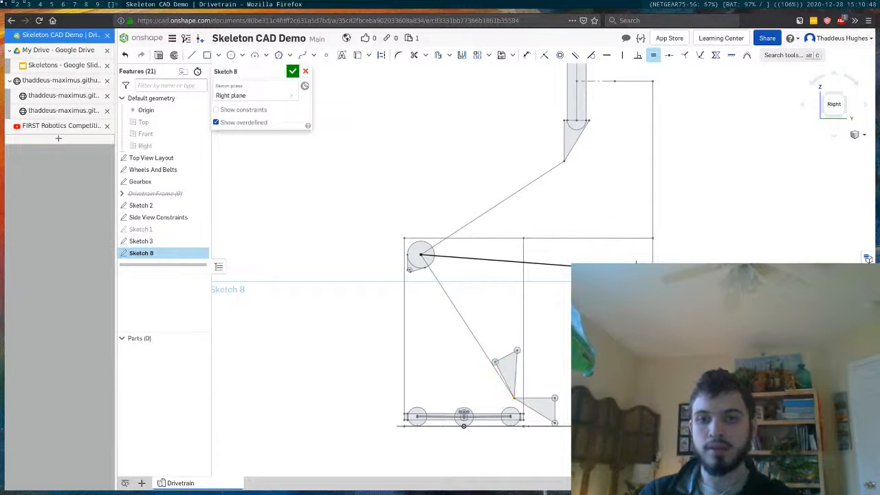
key("ctrl+z")
scroll(602, 272, "up", 3)
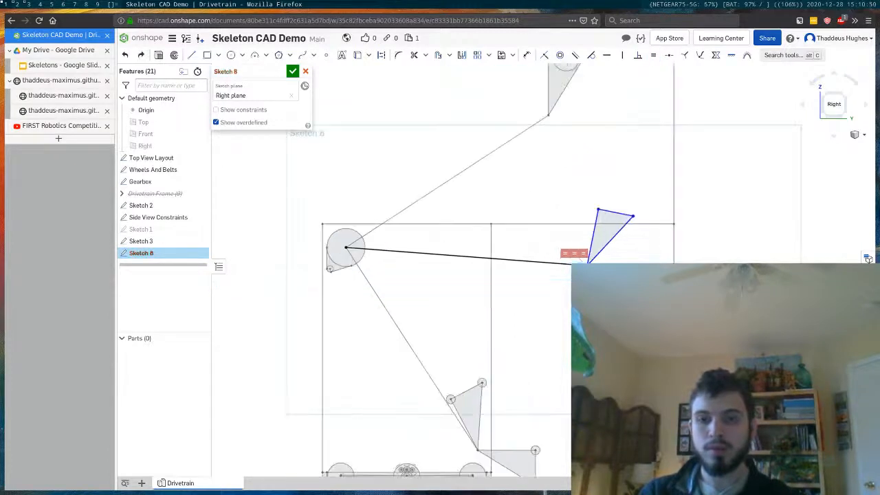
key("e")
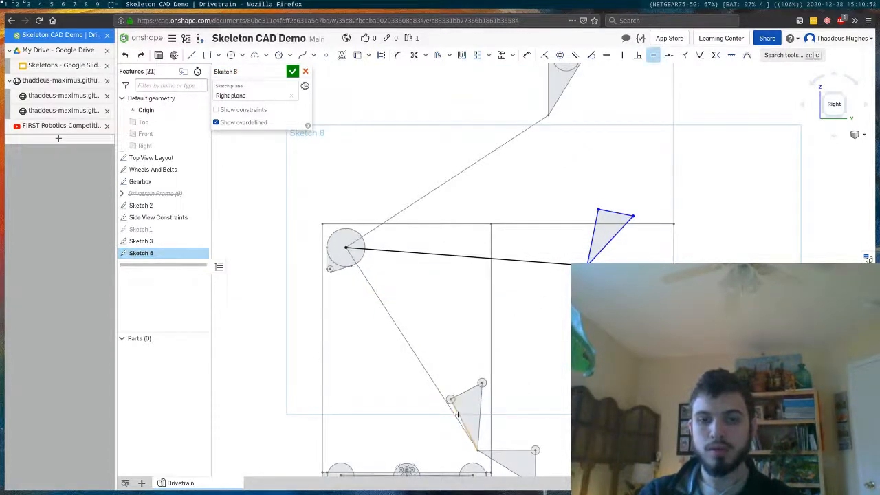
left_click(458, 413)
left_click(596, 229)
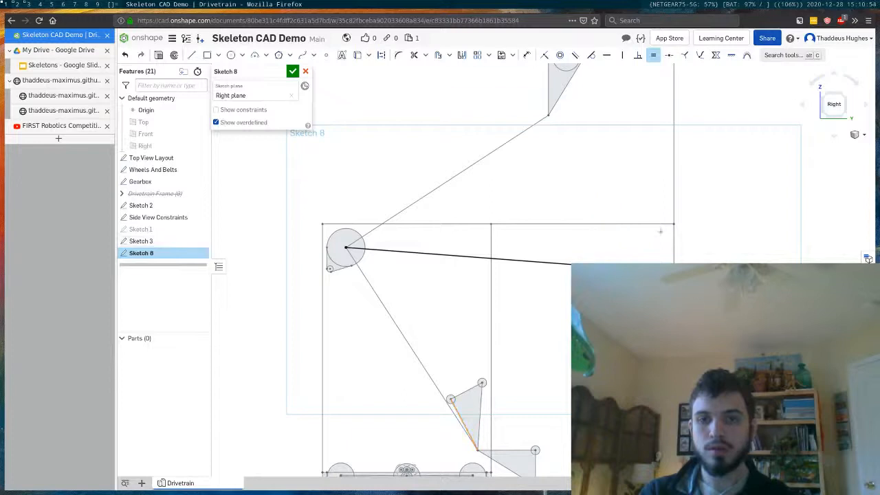
key("ctrl+z")
Step: Rotate the triangle outward, delete the constraint holding the arm line's angle, and make the arm line horizontal
left_click_drag(633, 216, 655, 276)
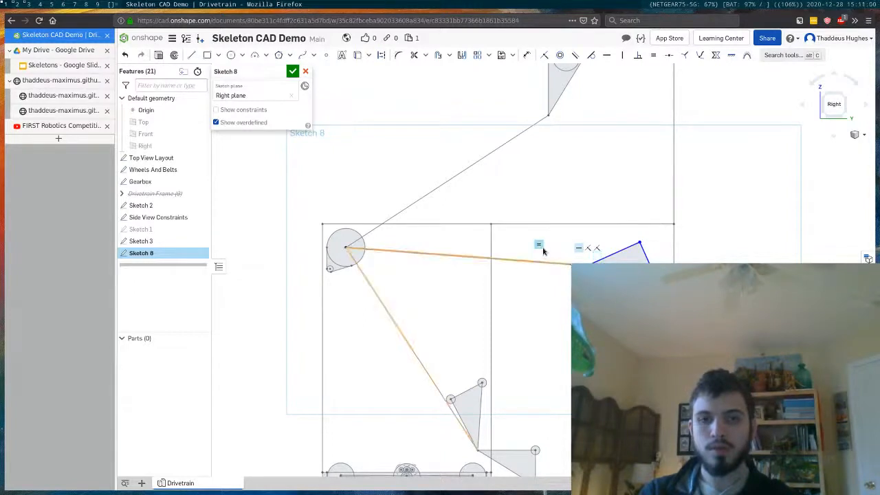
left_click(586, 246)
key("Delete")
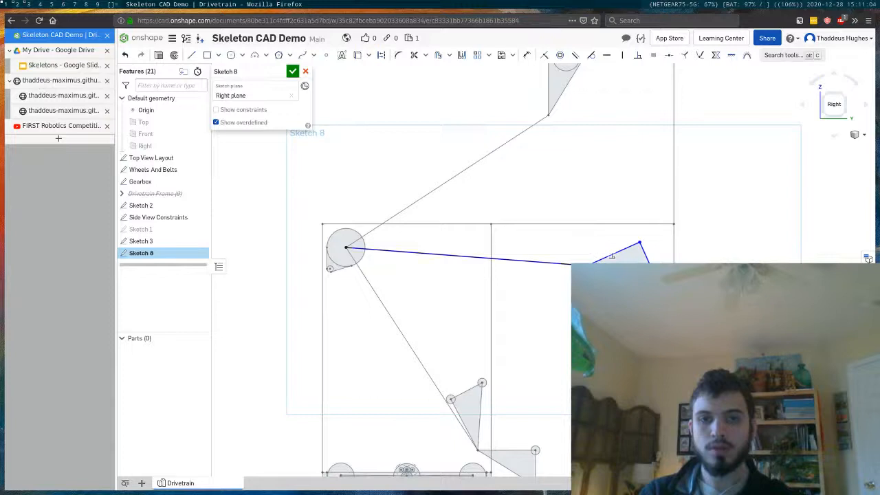
key("h")
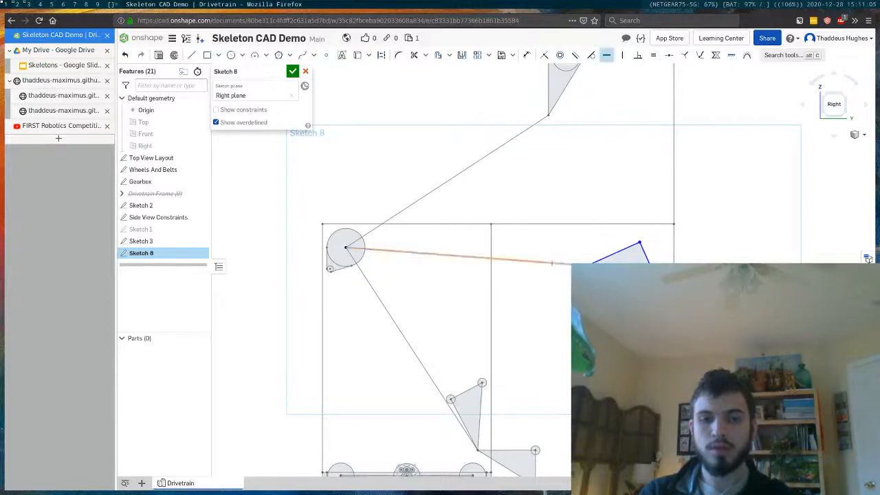
left_click(543, 262)
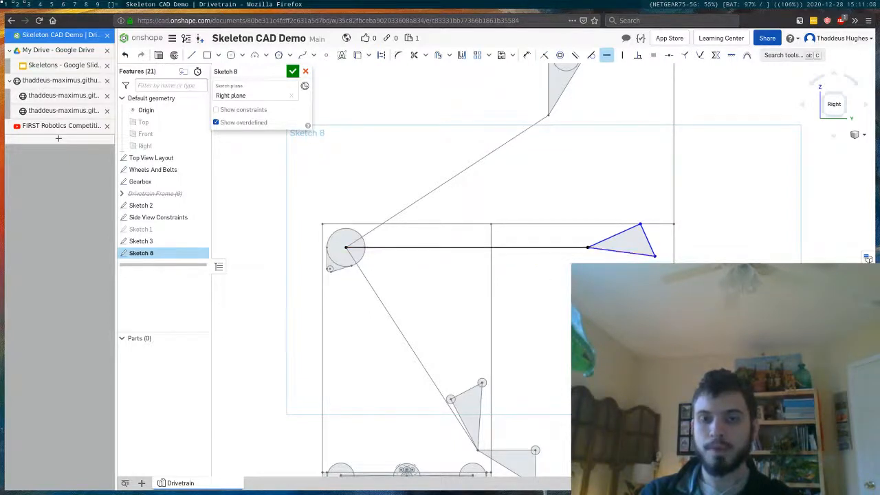
Step: Make the triangle's lower edge horizontal and delete the equal constraint on its short outer side
left_click(610, 250)
key("Escape")
scroll(654, 275, "down", 2)
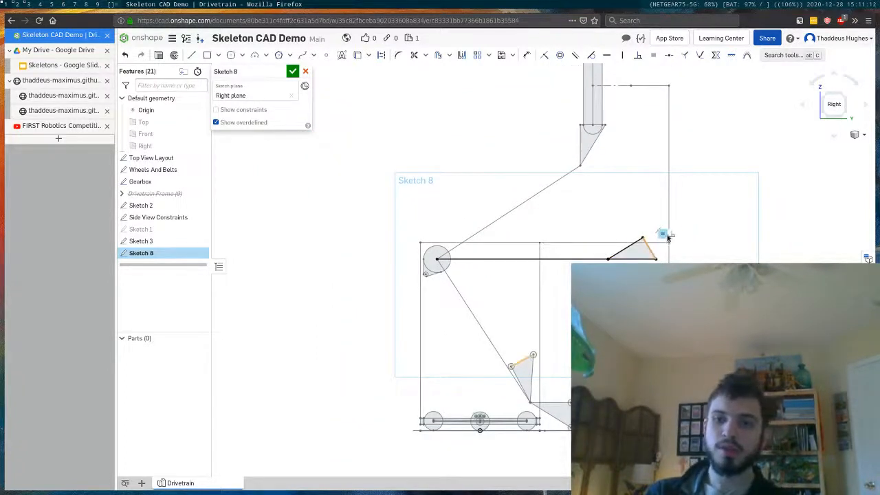
left_click(671, 237)
key("Delete")
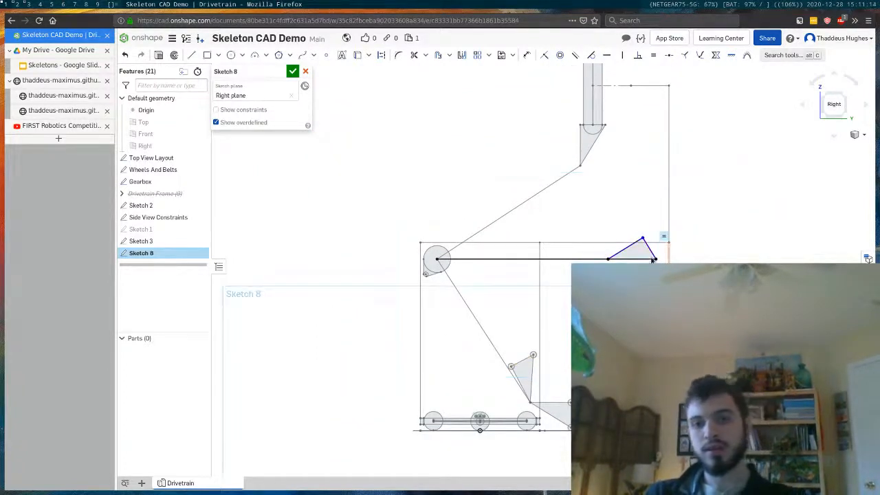
Step: Try to make the triangle's sloped upper side equal to the lowered intake triangle's side, and undo it
key("e")
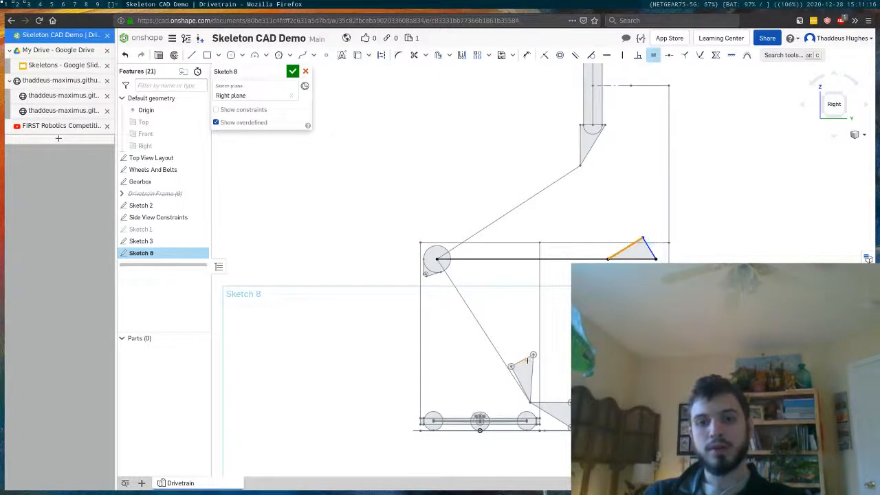
left_click(516, 377)
key("Escape")
key("ctrl+z")
scroll(570, 337, "up", 2)
scroll(570, 337, "up", 1)
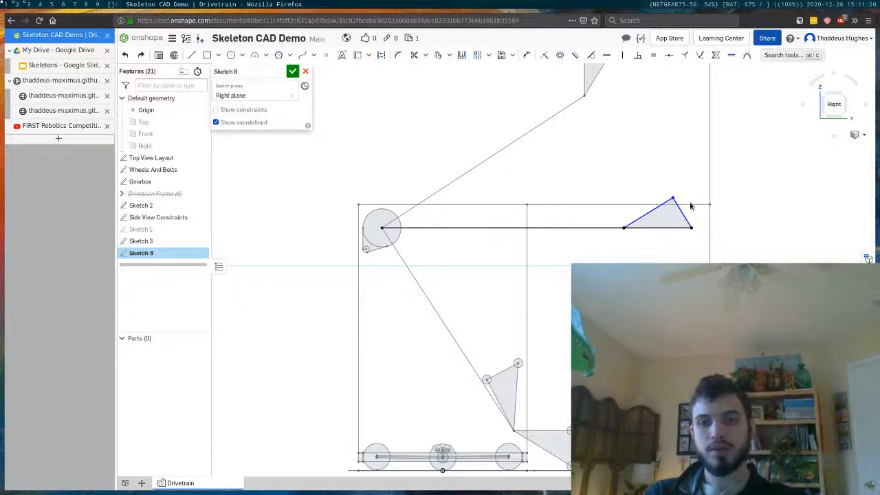
key("e")
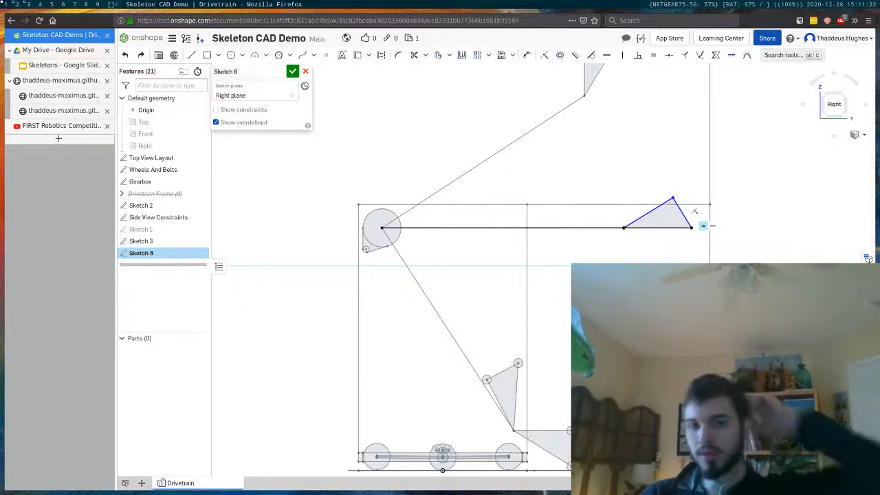
scroll(689, 240, "down", 1)
scroll(705, 242, "down", 1)
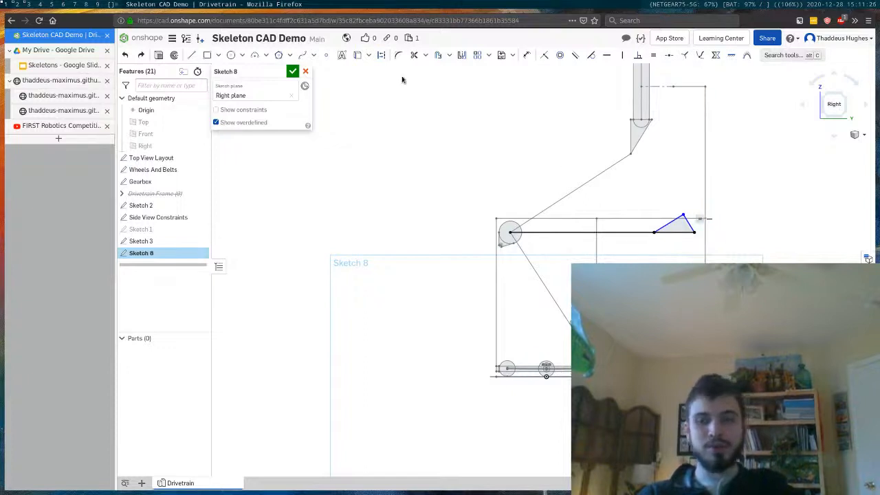
Step: Accept the horizontal arm sketch, then hide both it and Sketch 3
left_click(292, 72)
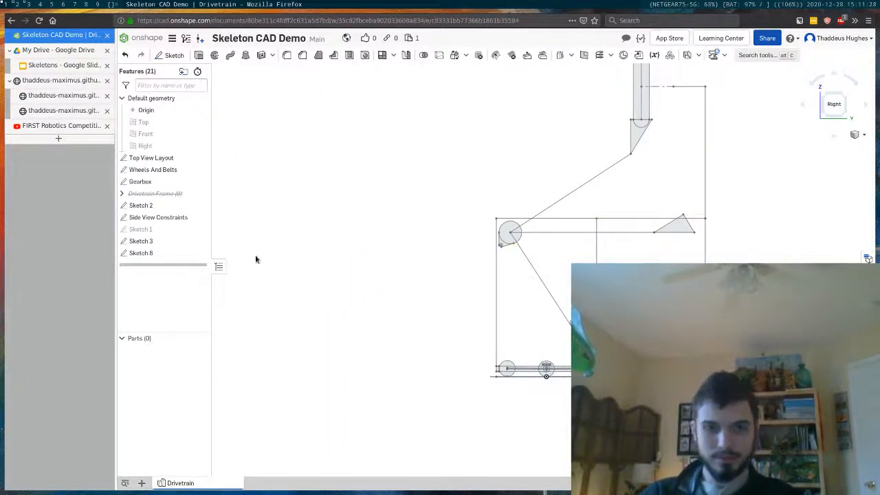
left_click(205, 253)
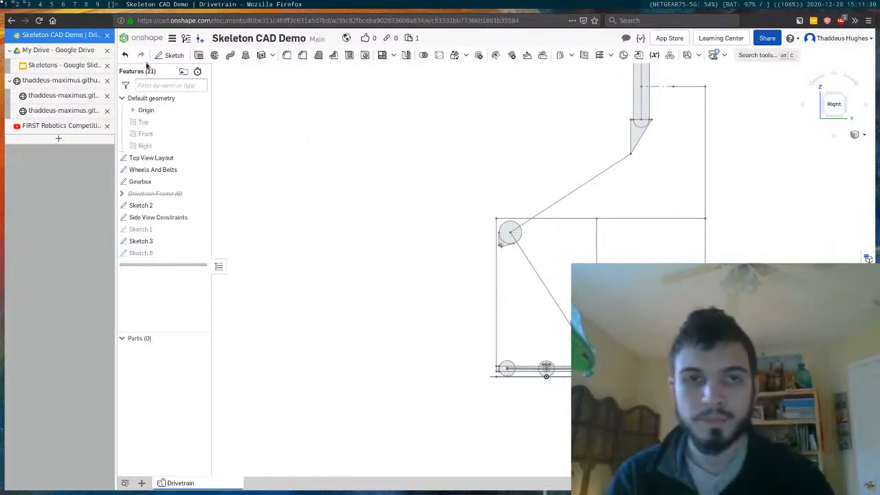
left_click(199, 242)
left_click(355, 114)
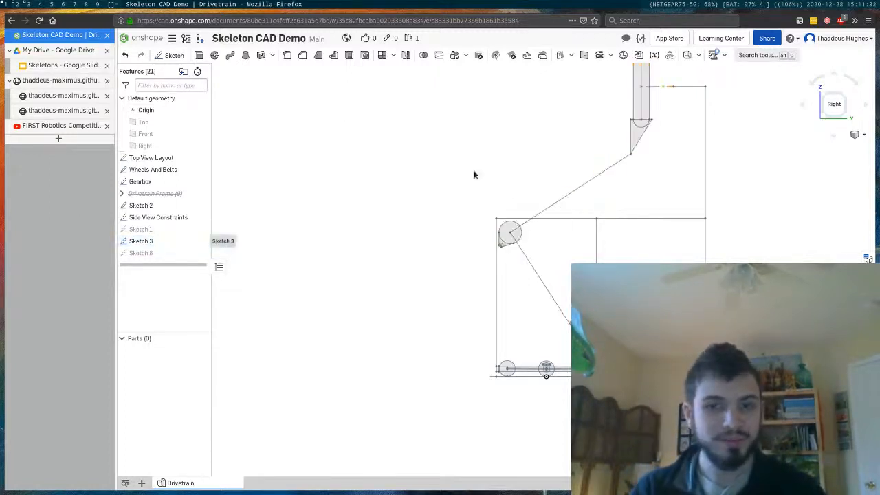
key("f")
left_click(199, 243)
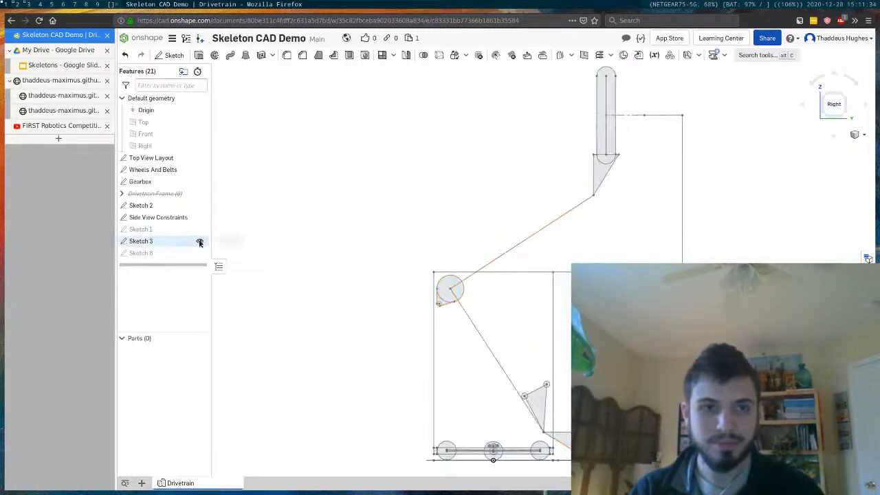
left_click(199, 243)
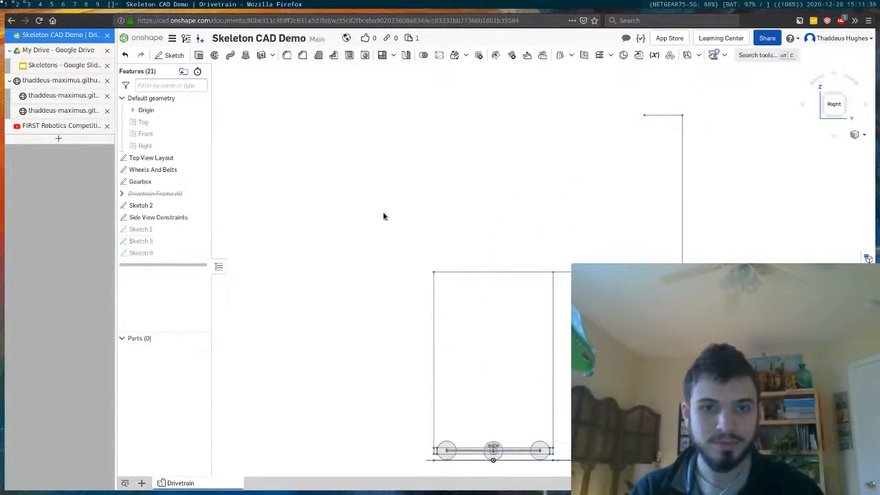
Step: Start a sketch on the Right plane and draw an upright rectangle about 52.6 in tall and 1.9 in wide, hanging from the frame's top line
left_click(162, 147)
left_click(169, 55)
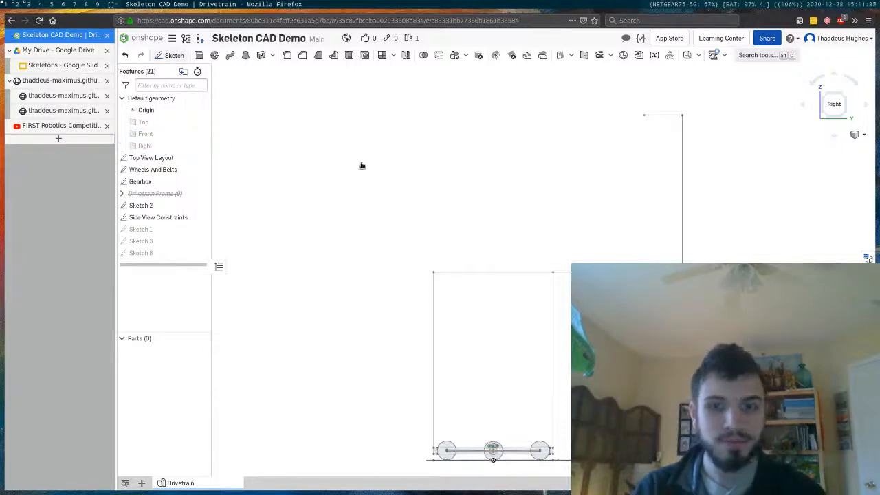
left_click(207, 55)
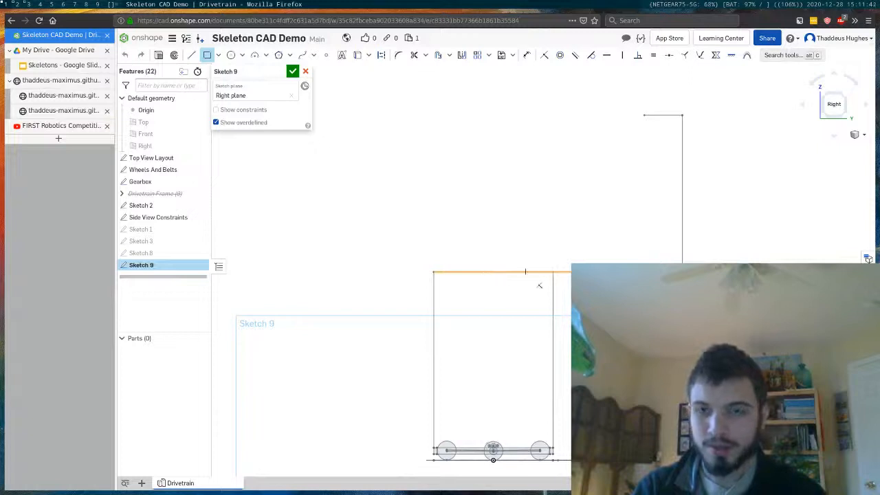
left_click(516, 272)
left_click(524, 436)
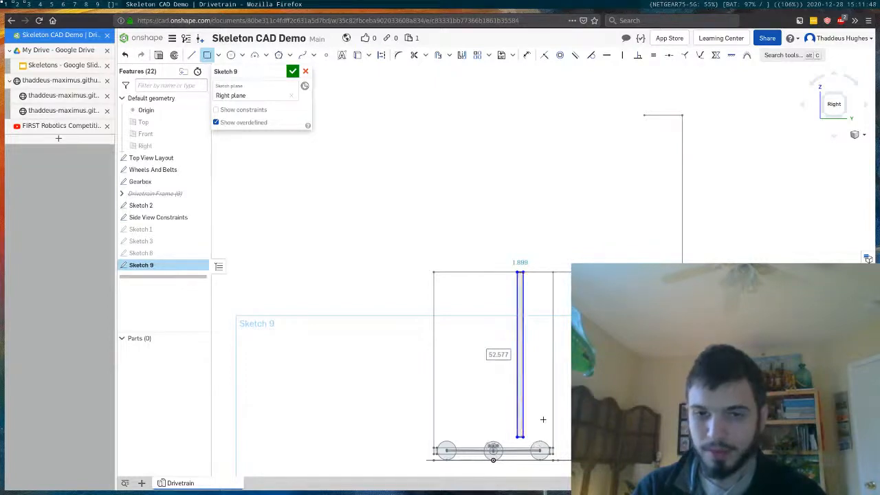
Step: Draw a second rectangle about 45.9 in tall between the tall rectangle's long sides, just short of both its ends
scroll(543, 419, "up", 2)
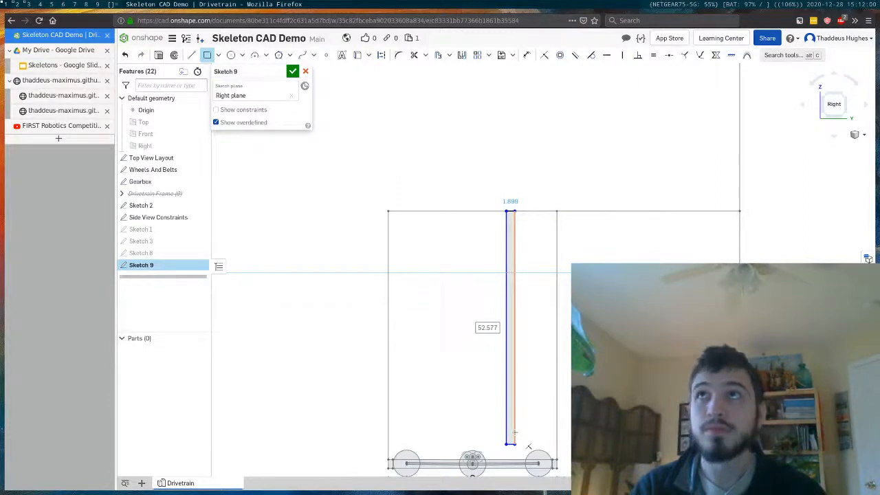
left_click(515, 432)
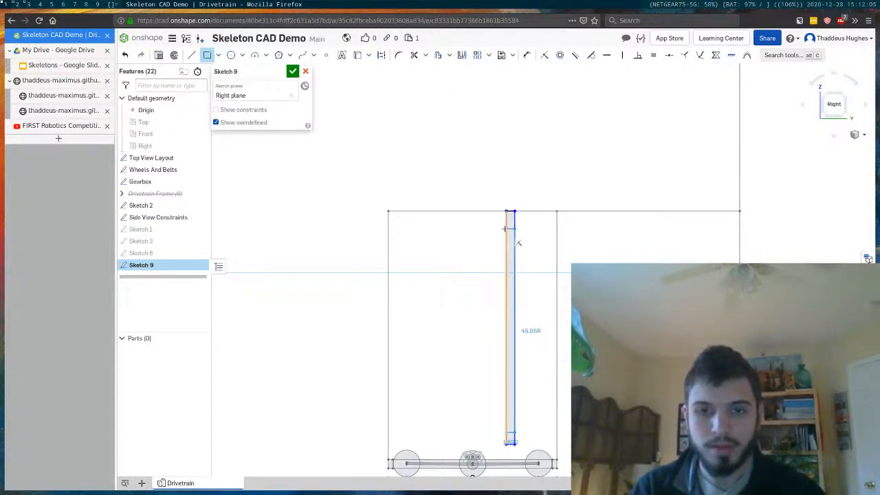
left_click(505, 229)
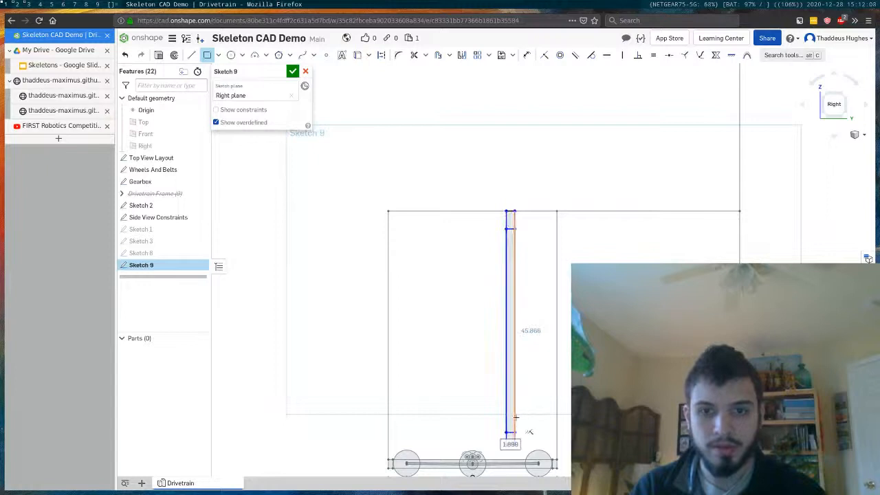
Step: Try a third rectangle about 38.2 in tall inside the second rectangle, and undo it
left_click(515, 417)
left_click(507, 248)
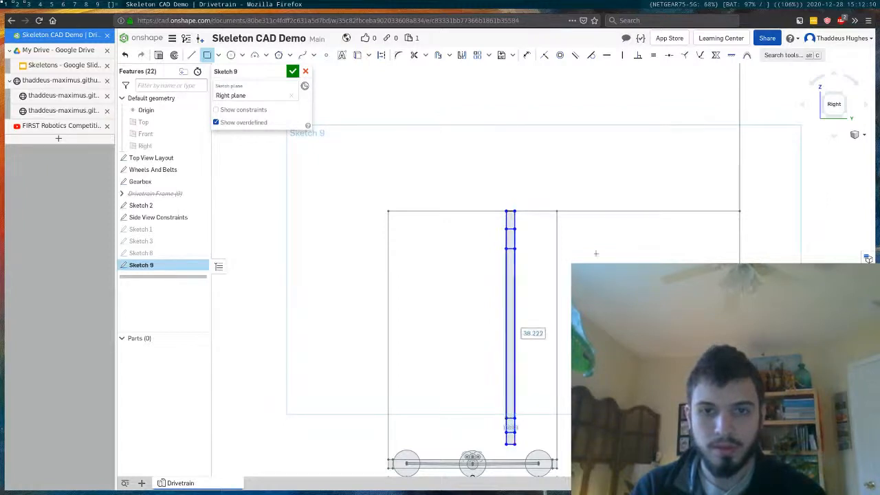
key("Escape")
key("ctrl+z")
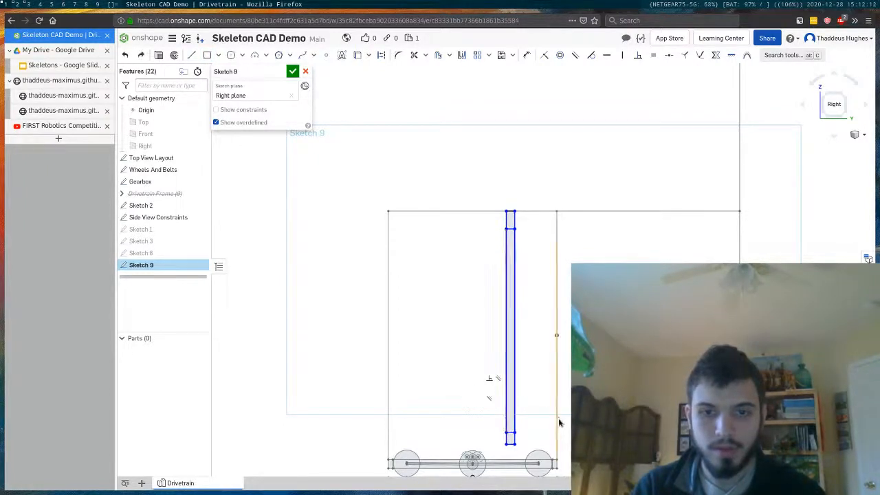
Step: Draw a short carriage rectangle spanning the long sides of the second rectangle, slightly above its lower end
key("r")
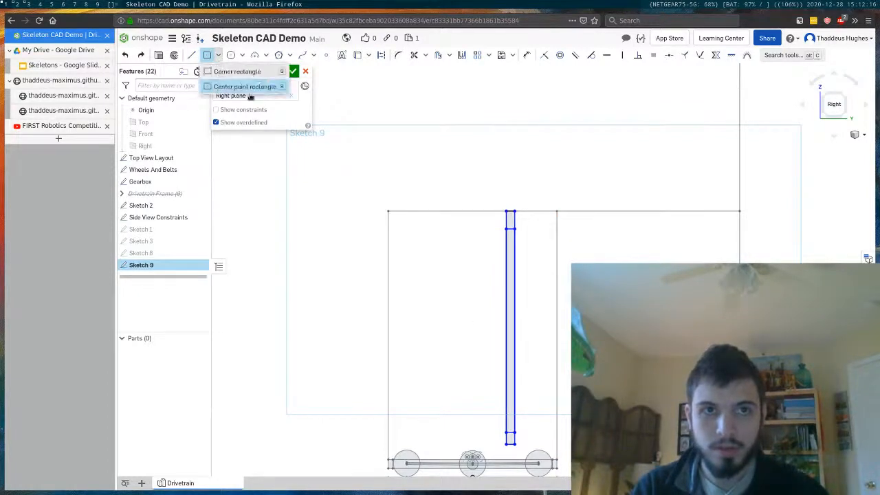
left_click(515, 419)
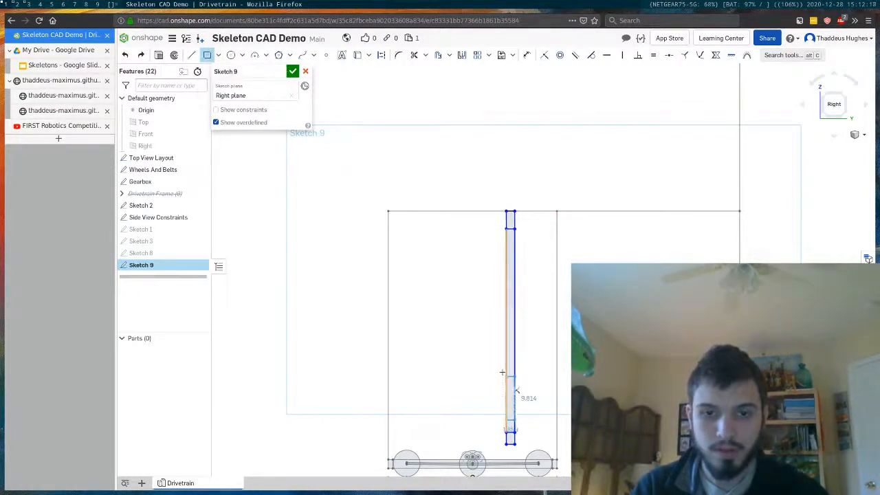
left_click(507, 372)
key("Escape")
scroll(496, 333, "up", 2)
middle_click_drag(496, 333, 485, 301)
scroll(485, 290, "down", 2)
scroll(493, 365, "up", 3)
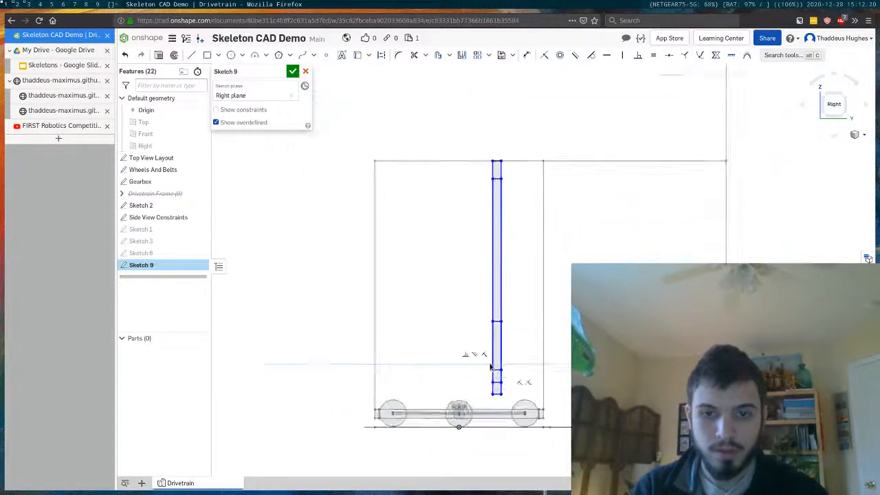
Step: Try a horizontal dimension between the tall rectangle's long side and the nearby vertical frame line
key("d")
left_click(565, 144)
left_click(506, 117)
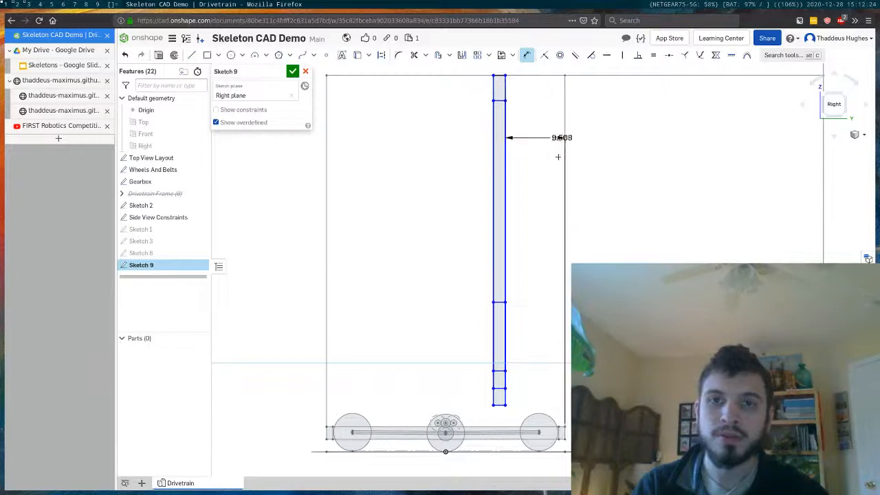
left_click(550, 169)
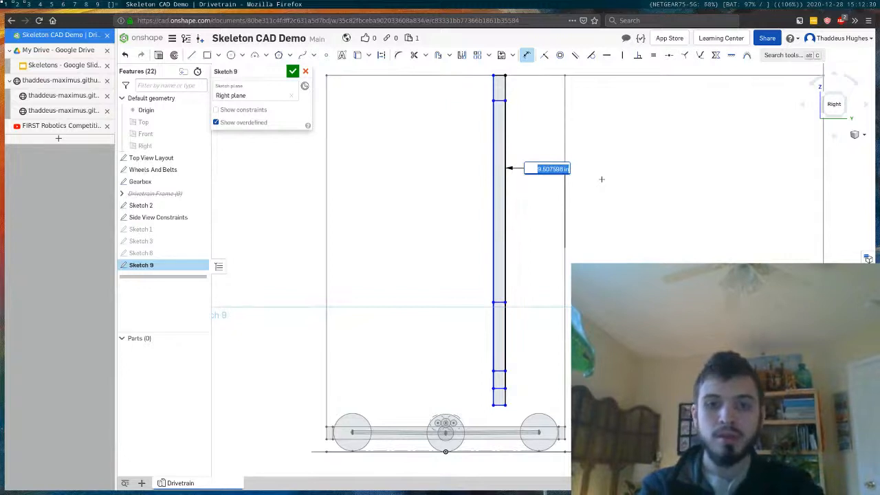
key("Return")
key("Escape")
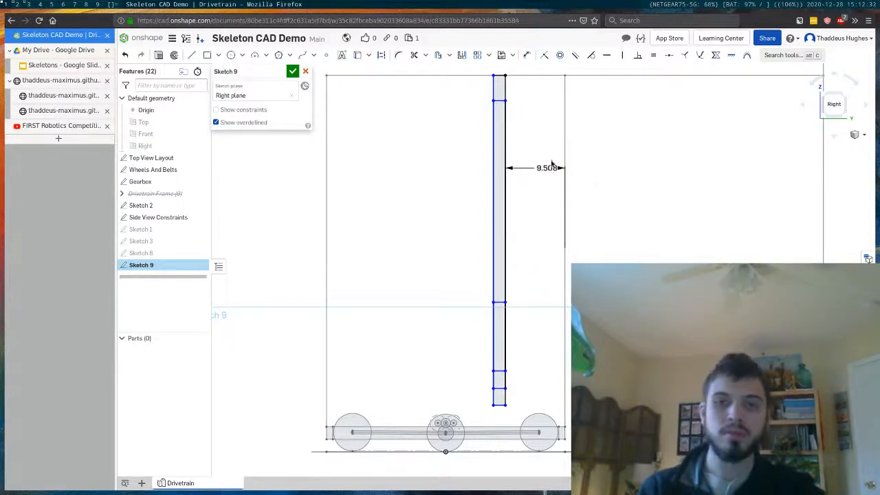
Step: Draw an intake triangle with a horizontal upper side, and connect its tip to the short rectangle's two facing corners with lines
left_click(191, 55)
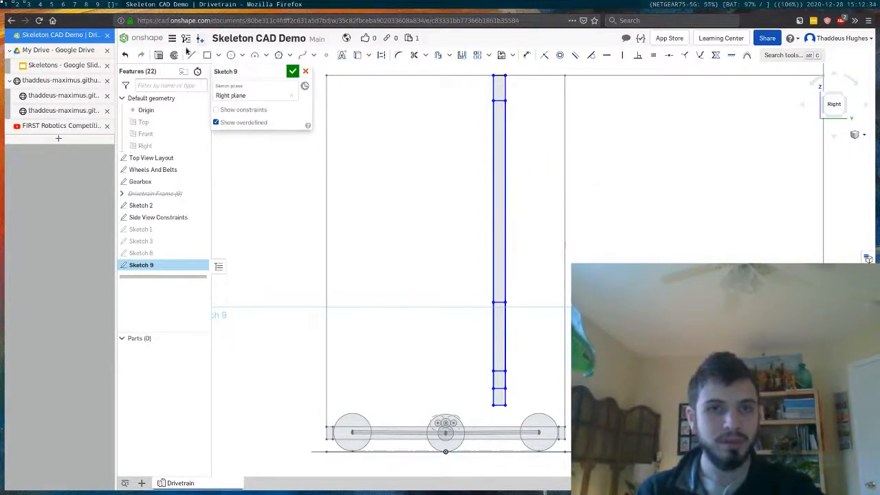
left_click(528, 340)
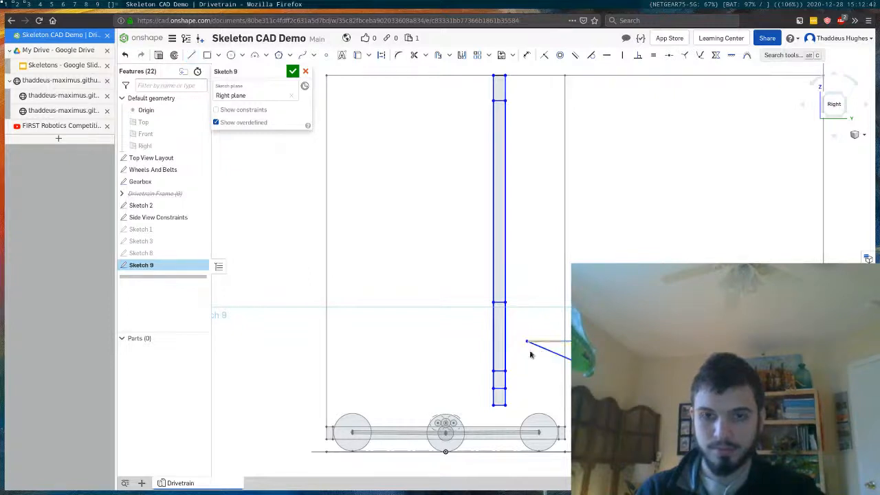
key("l")
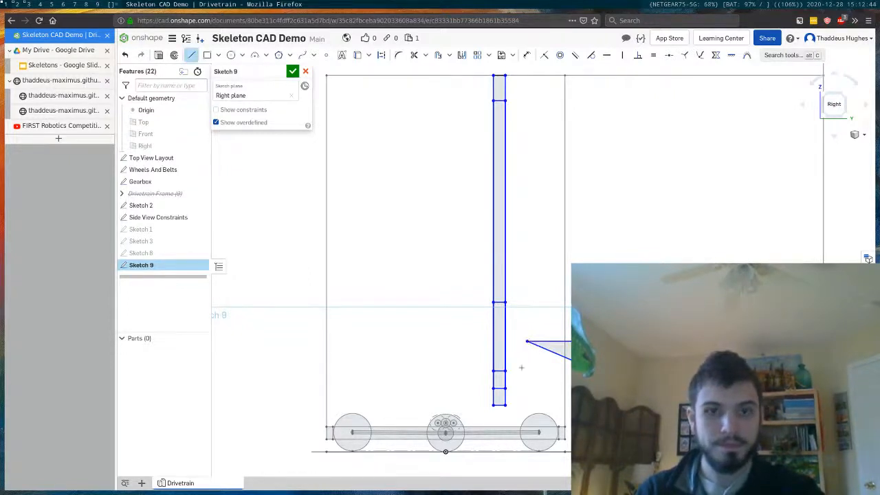
left_click(505, 371)
left_click(526, 341)
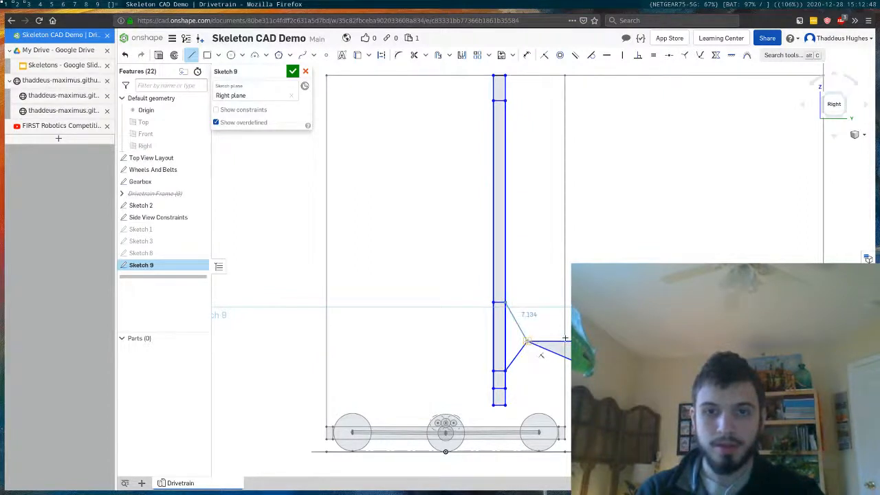
left_click(505, 303)
key("Escape")
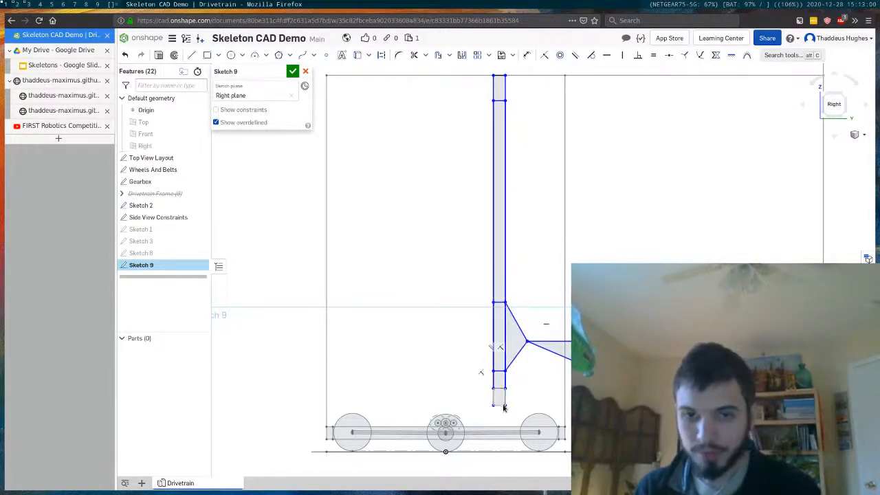
Step: Extend the tall rectangle down to the drivetrain's upper line and set the gap between the two tall rectangles' lower ends to 4 in
left_click_drag(504, 407, 507, 423)
left_click(507, 429)
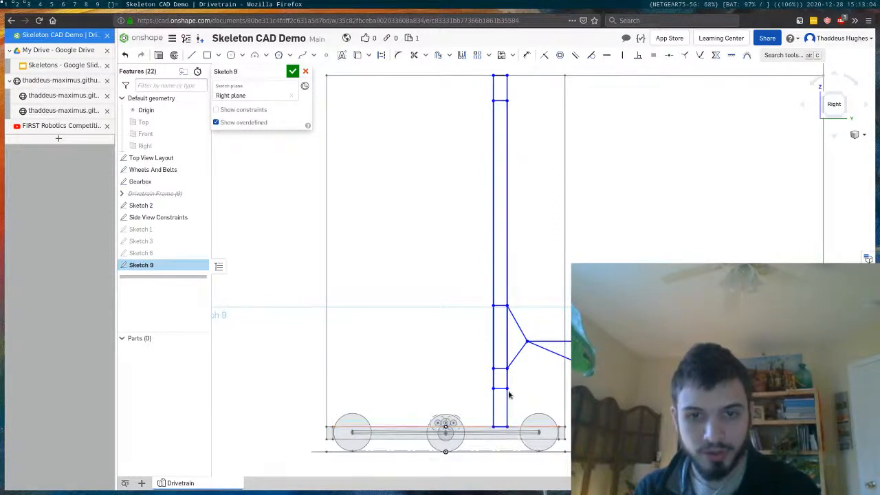
key("u")
left_click(502, 388)
left_click(500, 426)
left_click(469, 406)
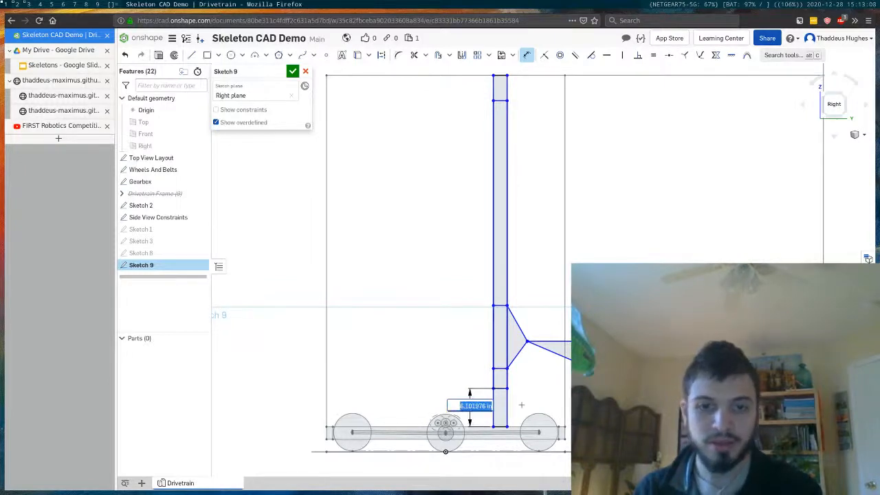
type("4")
key("Return")
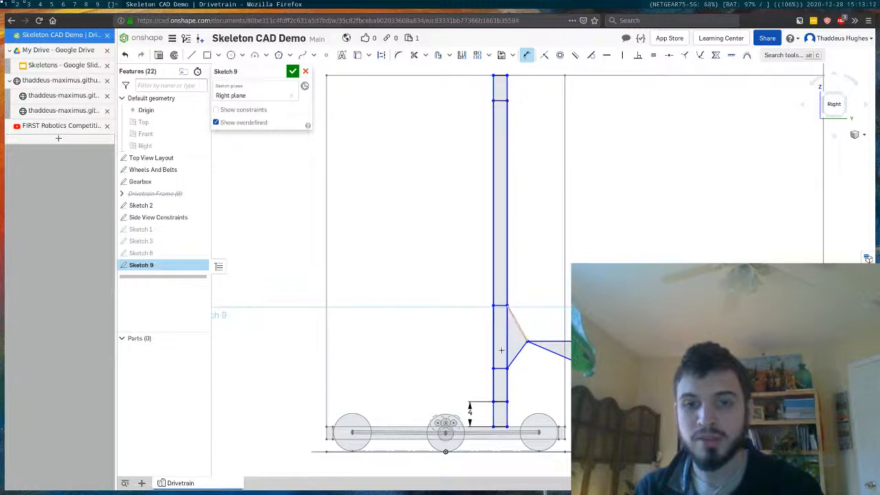
Step: Set the distance from the second rectangle's lower end to the short rectangle's lower side to 4 in
left_click(500, 402)
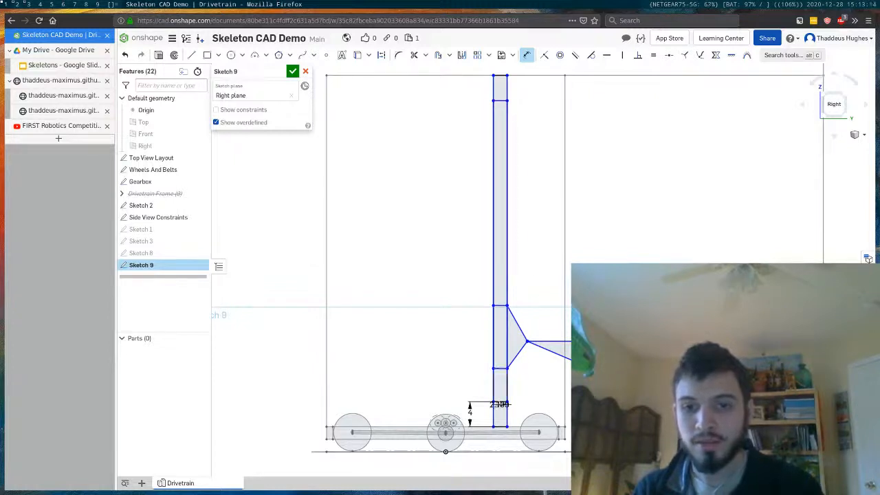
left_click(499, 369)
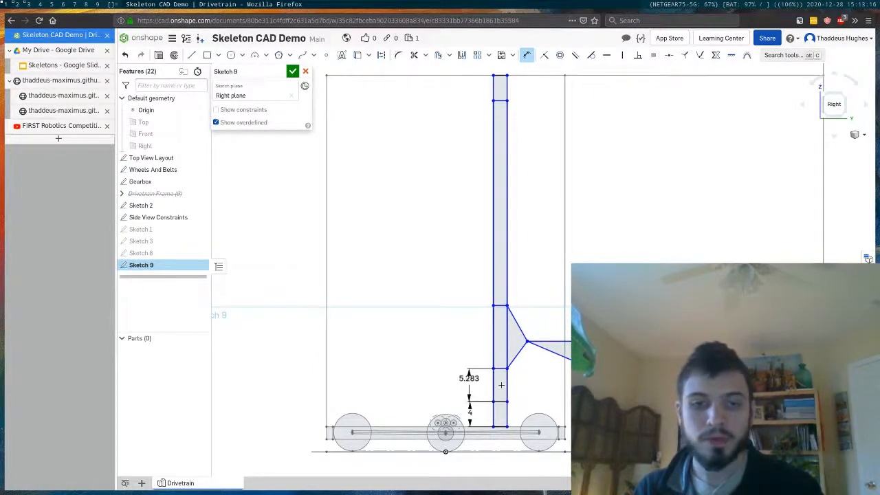
left_click(501, 385)
type("4")
key("Return")
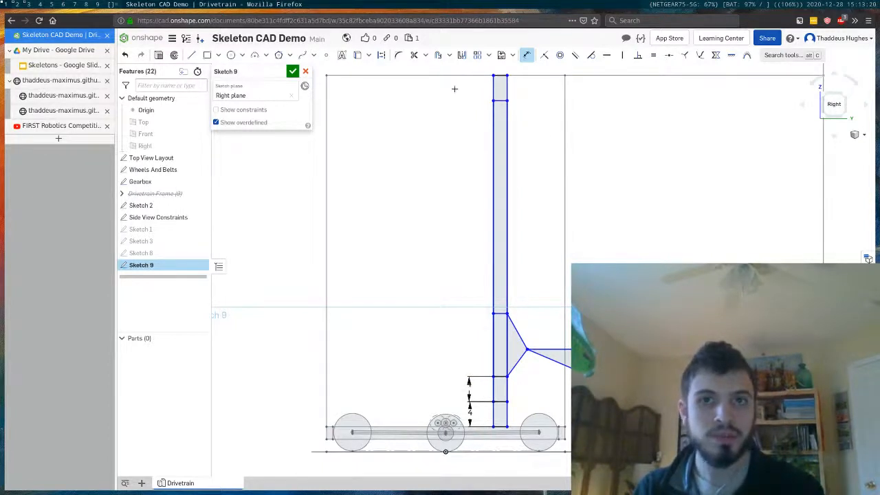
Step: Dimension the gap between the upper ends of the two tall rectangles as 4 in
left_click(500, 76)
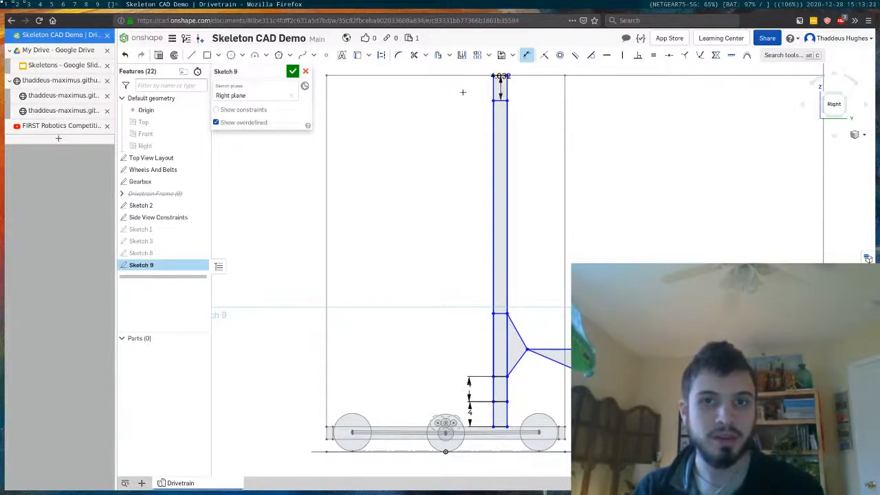
left_click(502, 95)
key("Return")
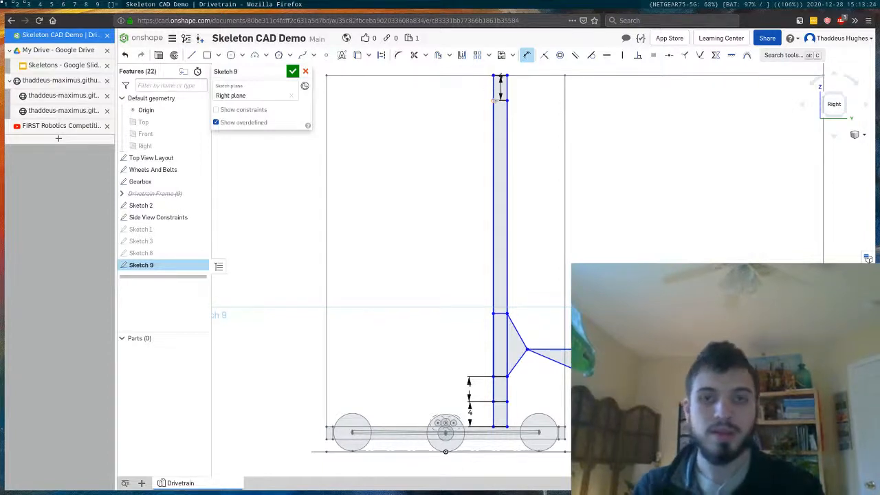
key("Escape")
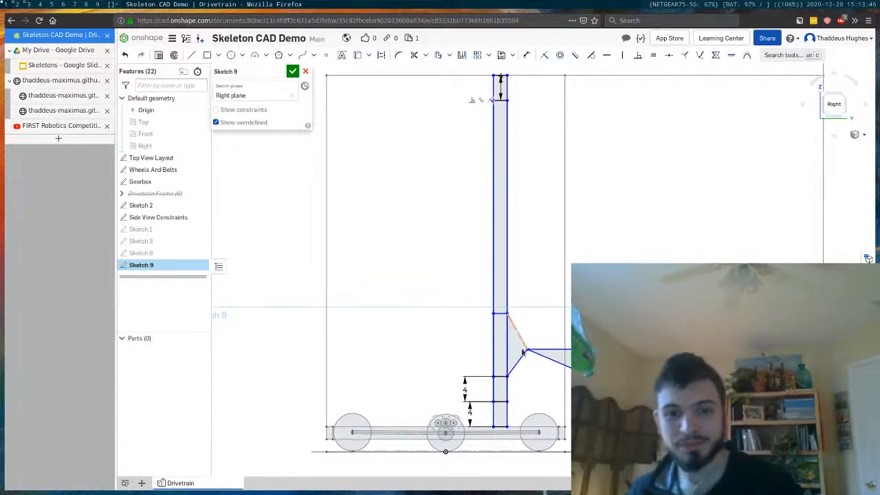
Step: Set the short carriage rectangle's height to 10 in
scroll(555, 360, "down", 2)
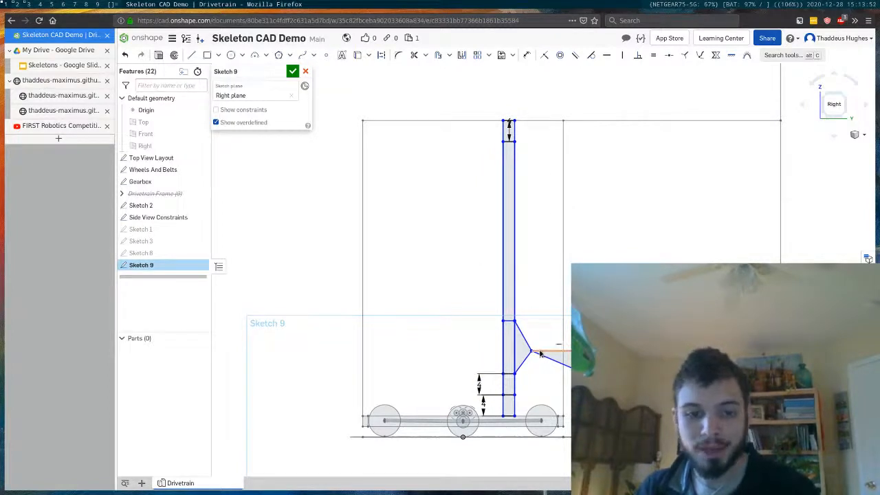
key("d")
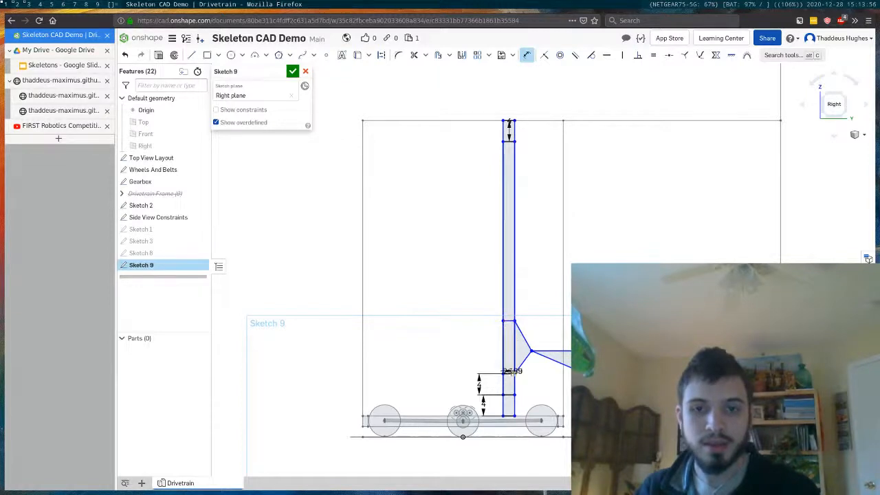
left_click(511, 369)
left_click(482, 340)
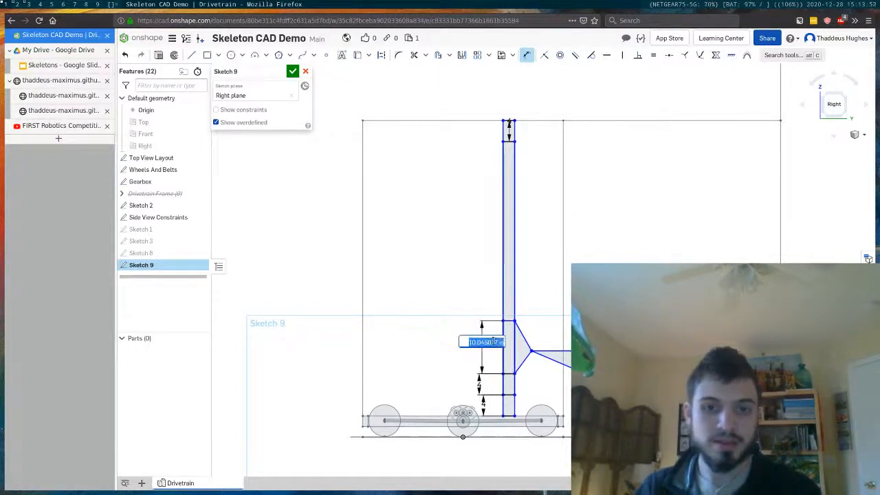
key("Return")
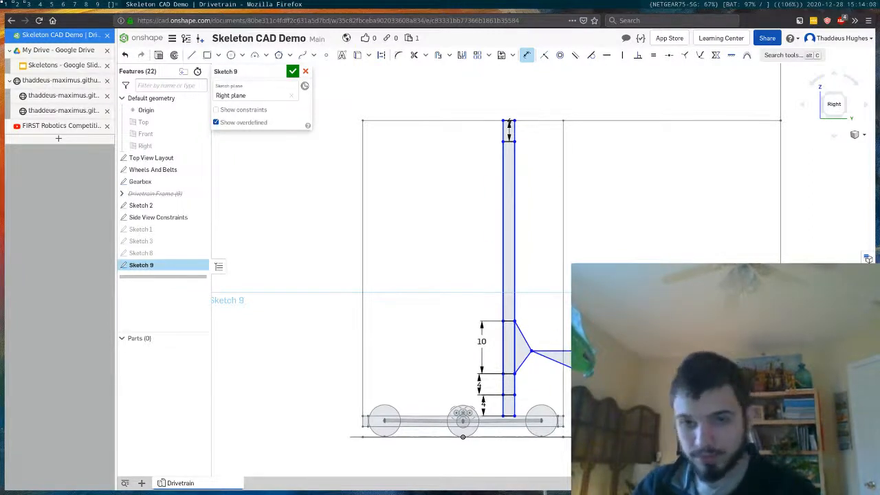
key("Escape")
Step: Lower the intake triangle toward the floor by applying a tangent constraint against the ground line
scroll(586, 365, "up", 2)
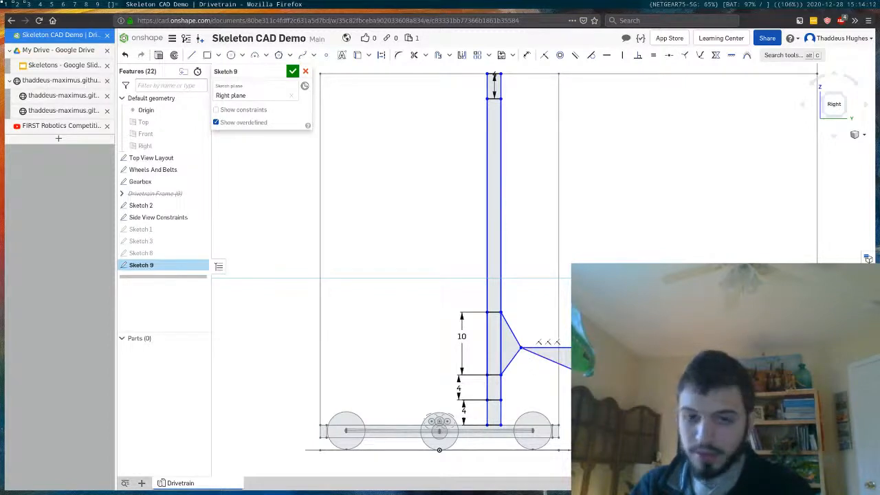
key("c")
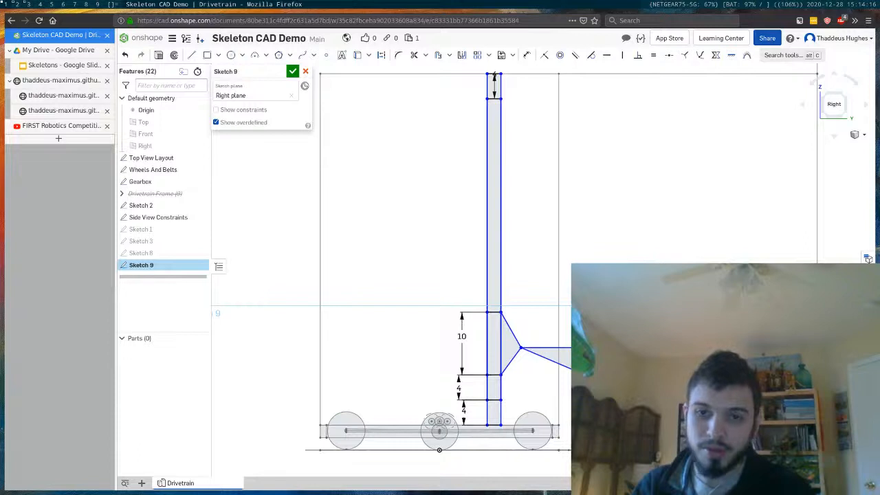
key("u")
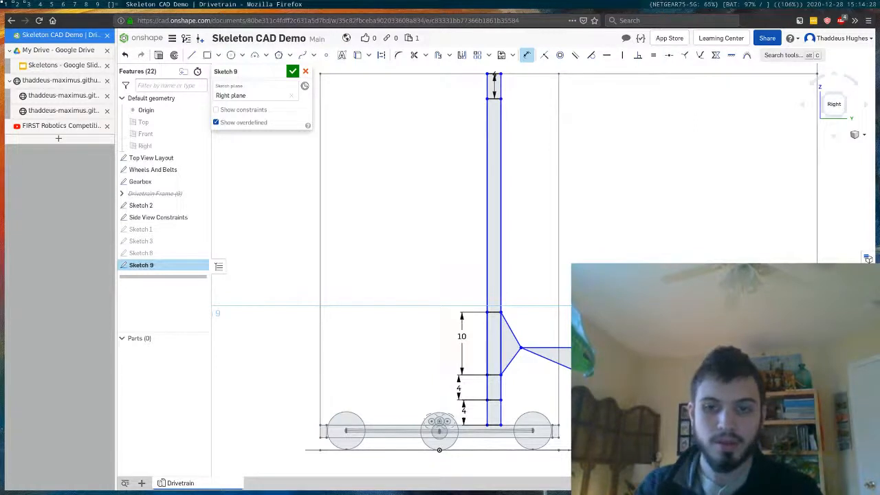
scroll(643, 381, "up", 4)
key("e")
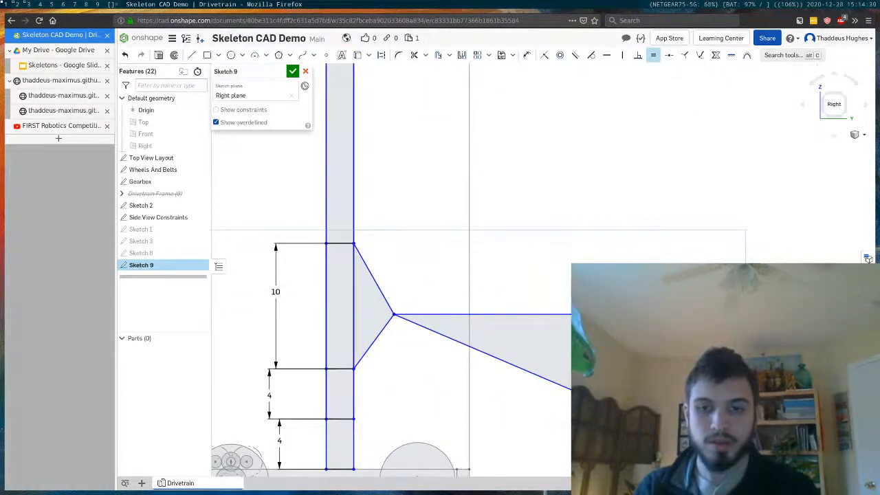
scroll(530, 260, "down", 3)
key("t")
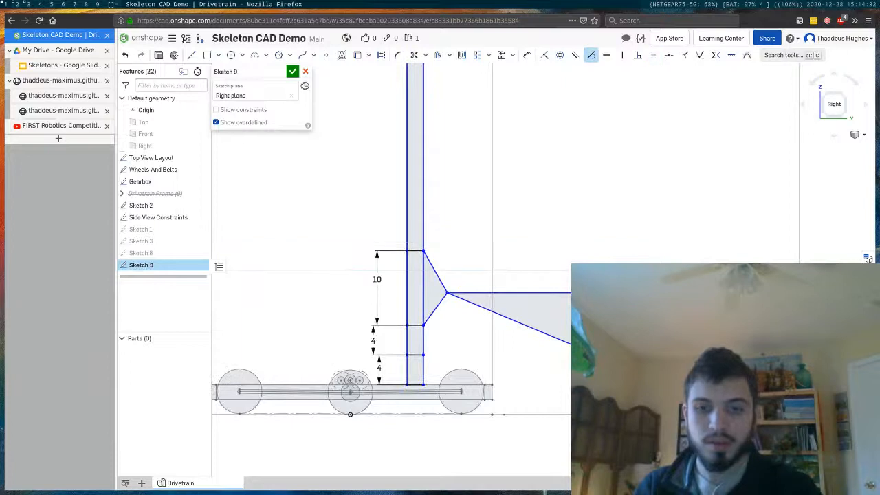
left_click(639, 415)
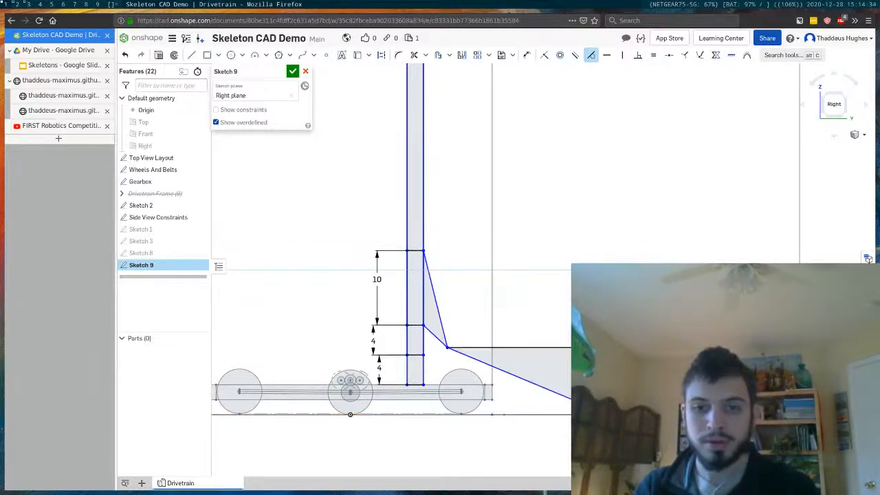
key("Escape")
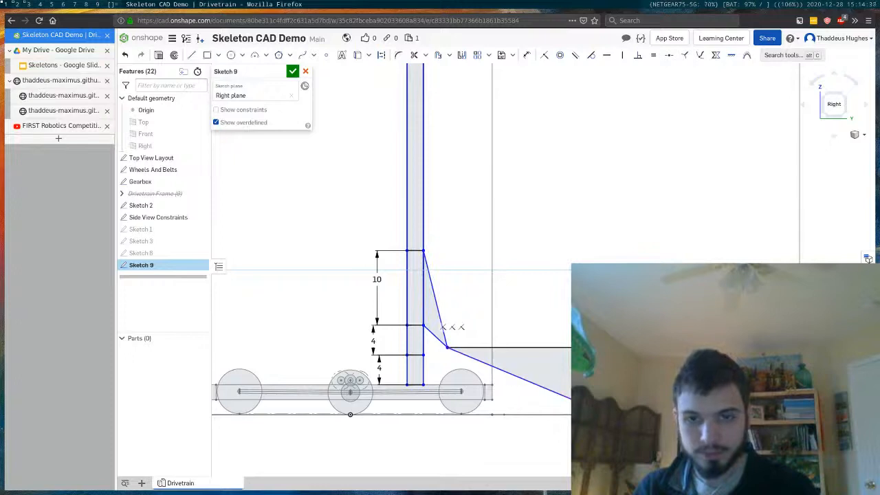
scroll(601, 395, "down", 4)
scroll(537, 348, "up", 3)
scroll(509, 328, "up", 1)
key("t")
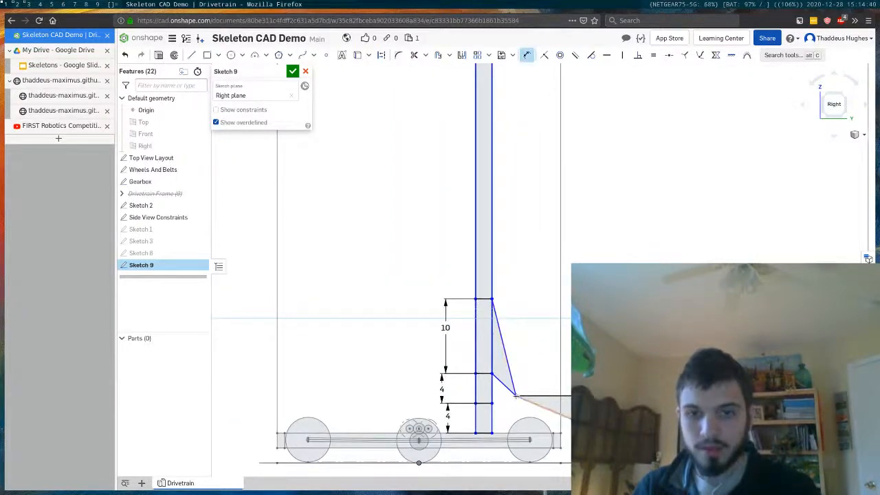
key("Escape")
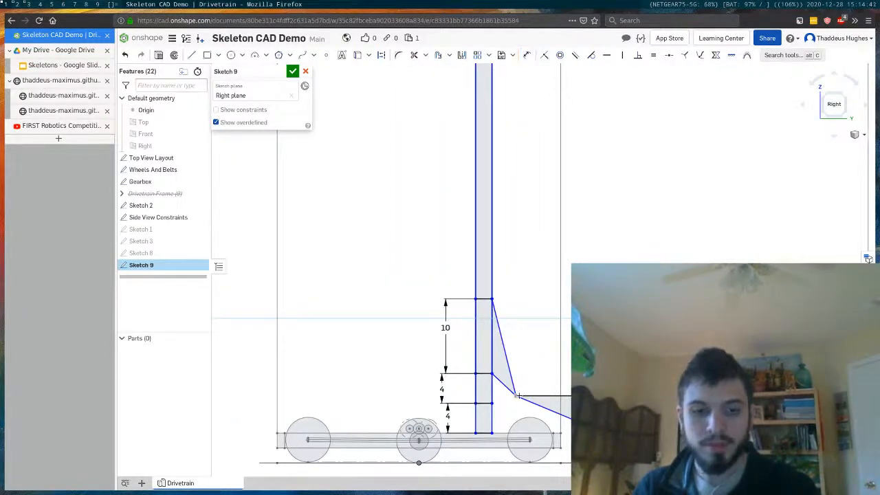
Step: Sketch a circle centred on the intake triangle's inner pivot corner and dimension its diameter
key("c")
left_click(516, 396)
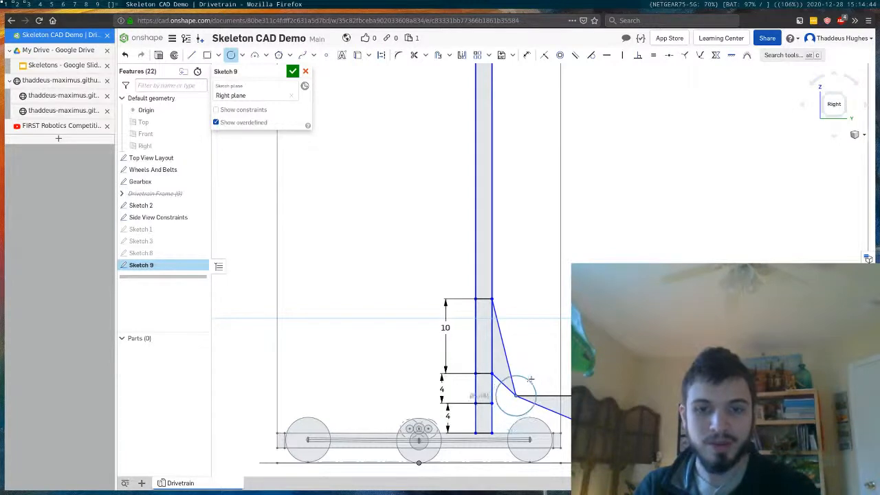
left_click(534, 381)
key("Escape")
key("t")
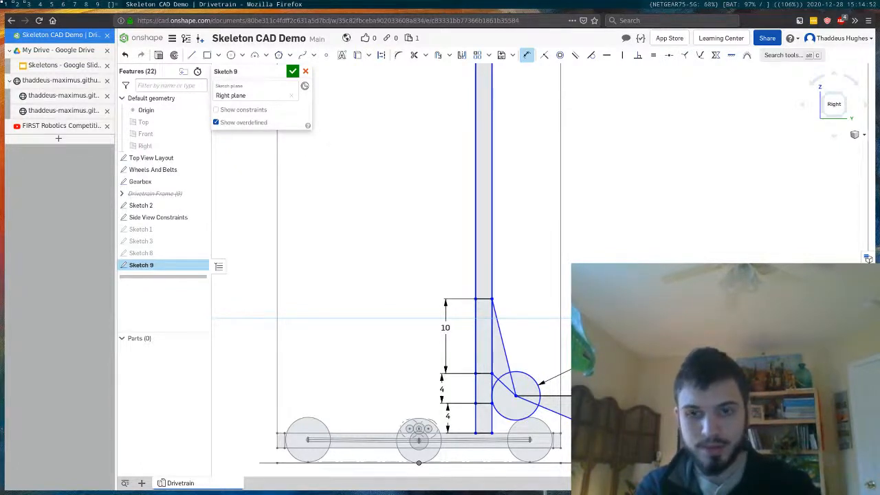
key("Return")
key("Escape")
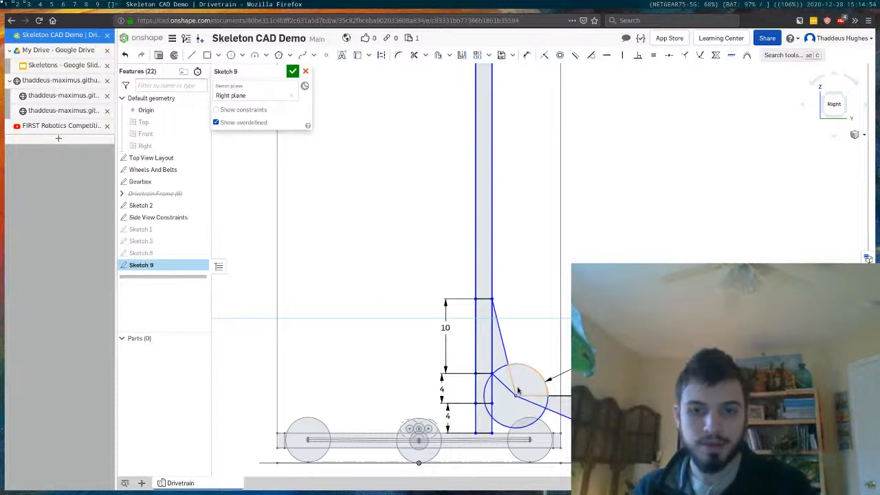
Step: Make the pivot circle tangent to the vertical frame limit line in front of the elevator
key("t")
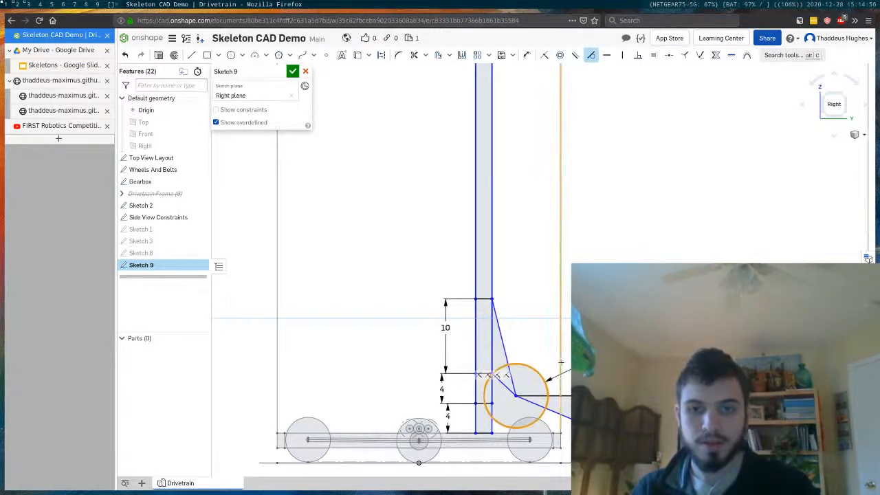
left_click(561, 362)
key("Escape")
Step: Pull the lowered intake triangle downward and dimension its reach from the vertical frame limit line
scroll(645, 339, "down", 2)
scroll(632, 405, "up", 1)
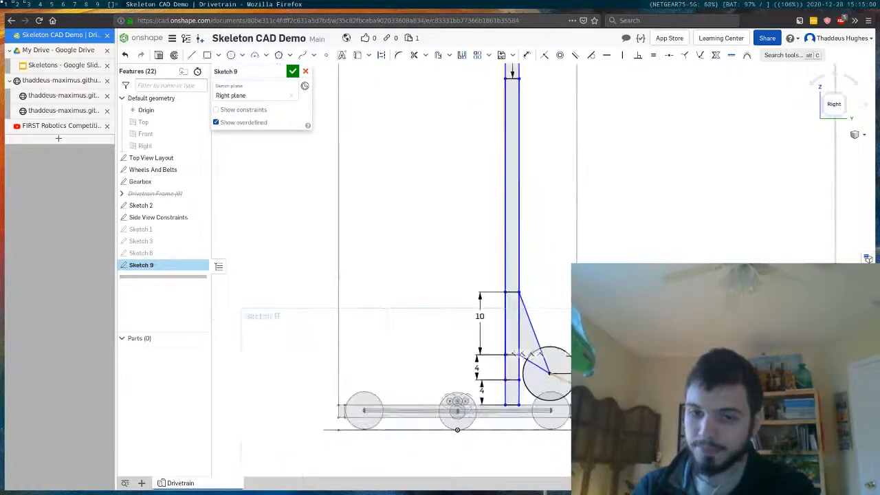
scroll(656, 432, "up", 1)
left_click_drag(657, 424, 653, 445)
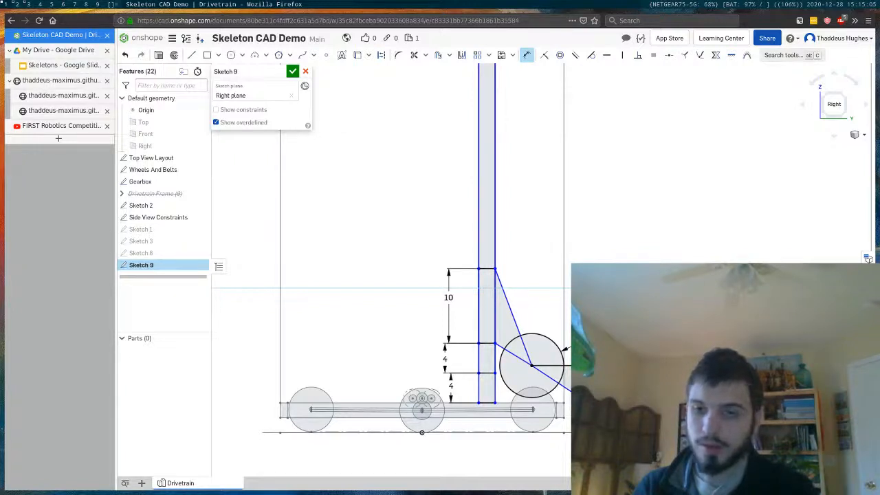
left_click(564, 305)
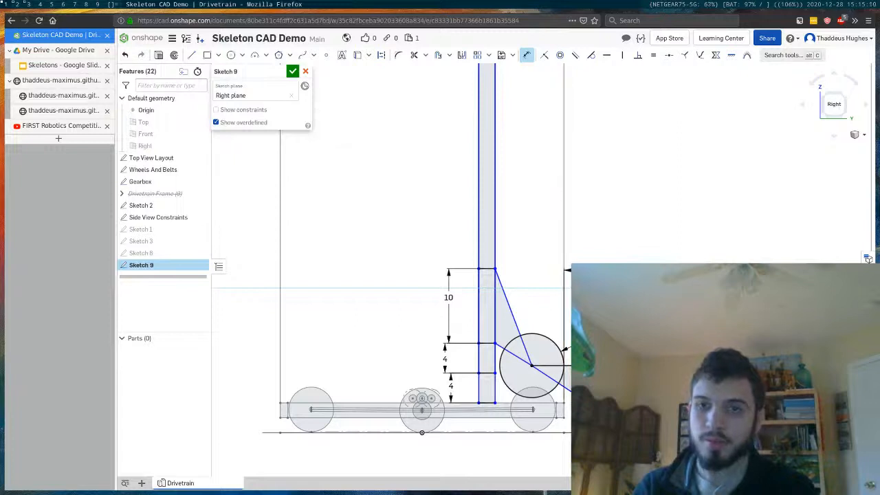
key("Return")
key("Escape")
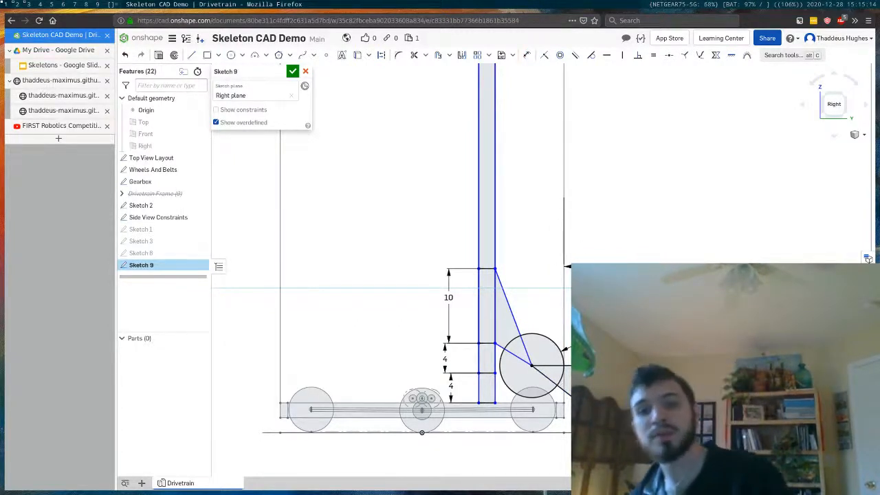
Step: Draw a second, raised intake triangle with lines starting at the centre of the pivot circle
scroll(624, 360, "down", 2)
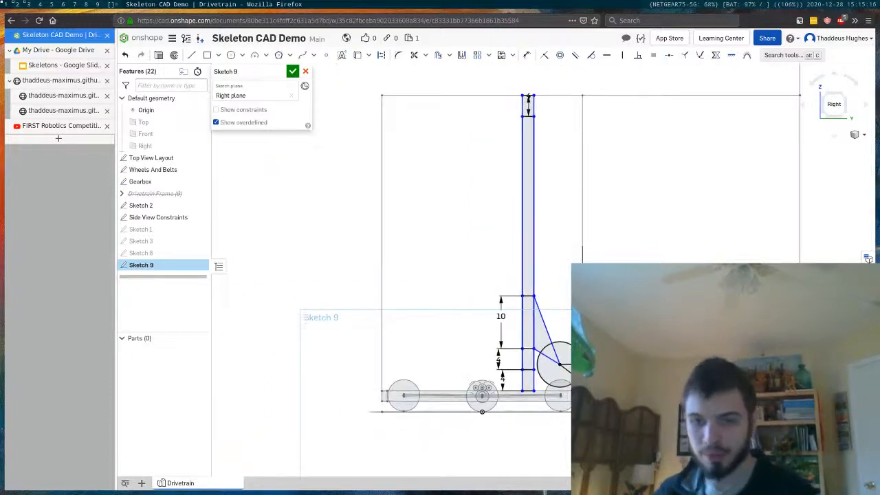
scroll(656, 285, "up", 1)
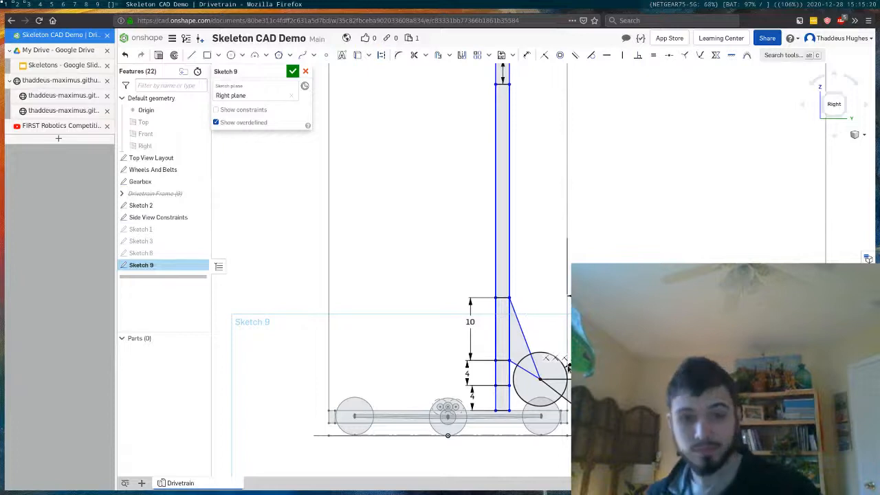
key("l")
left_click(541, 378)
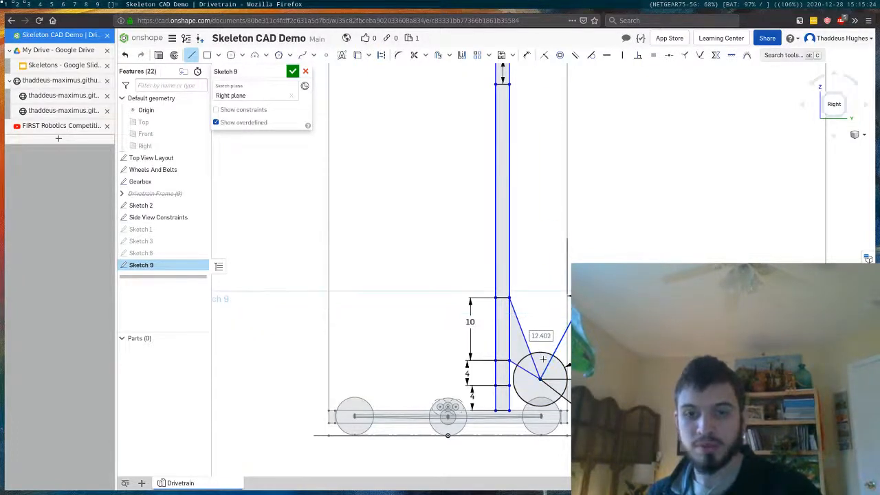
left_click(579, 357)
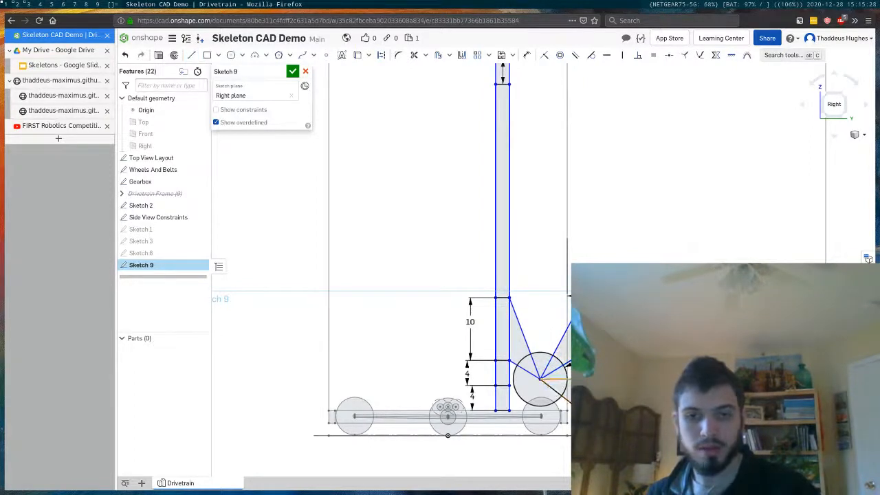
Step: Make the raised triangle's sides equal to the matching sides of the lowered intake triangle
key("e")
left_click(581, 379)
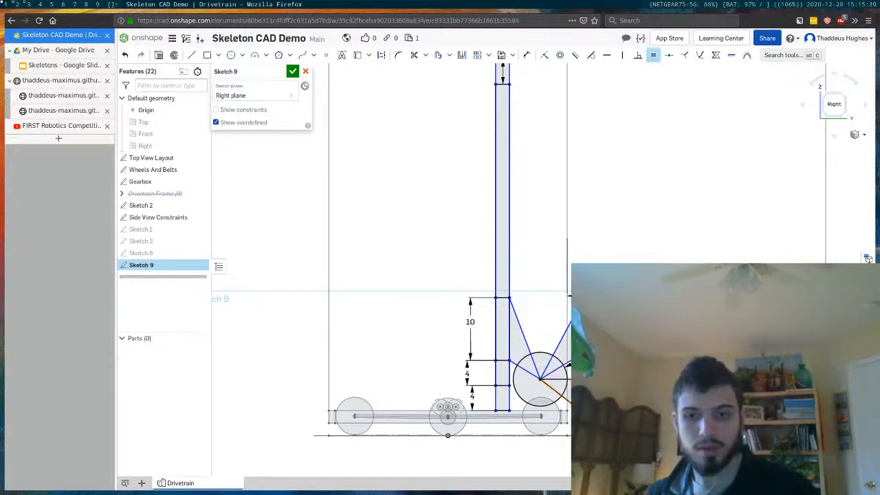
left_click(575, 315)
left_click(581, 379)
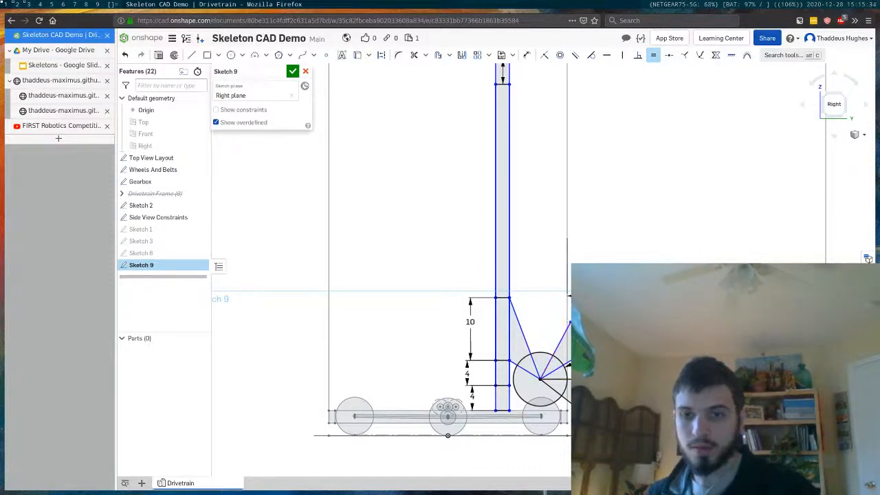
Step: Add a small roller circle at the raised triangle's outer corner and swing the triangle back toward the elevator
key("c")
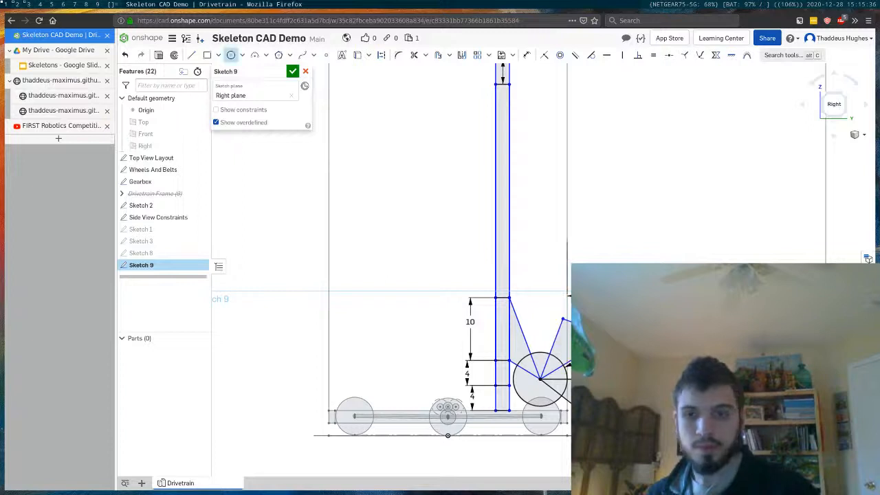
key("Escape")
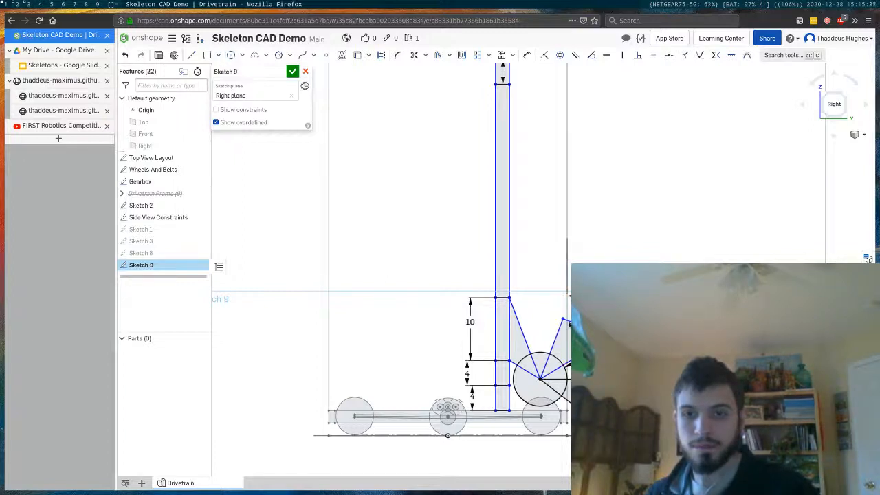
left_click_drag(562, 318, 515, 298)
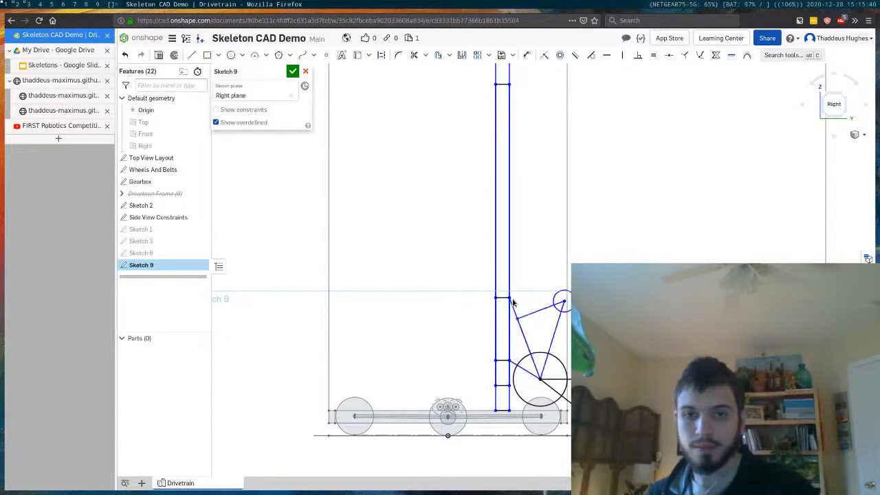
Step: Constrain the raised roller circle tangent to the vertical frame limit line and equal in size to the lowered intake's roller
key("t")
left_click(563, 312)
left_click(566, 320)
scroll(562, 319, "up", 3)
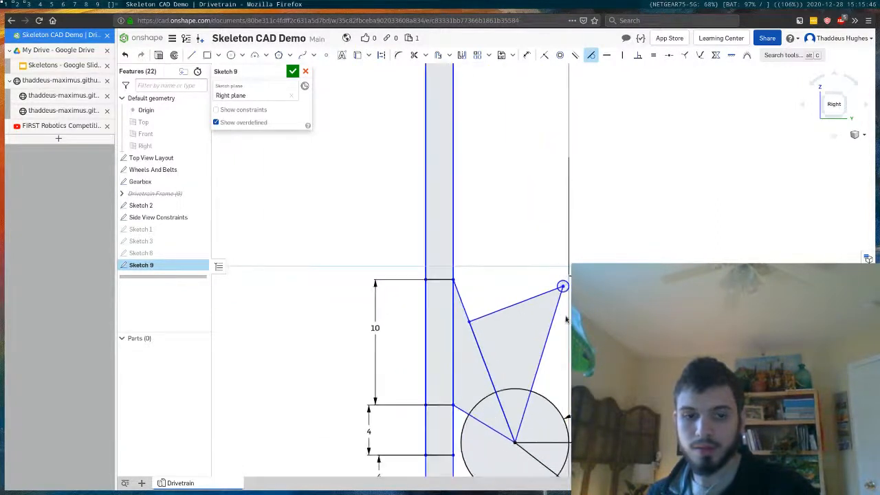
key("e")
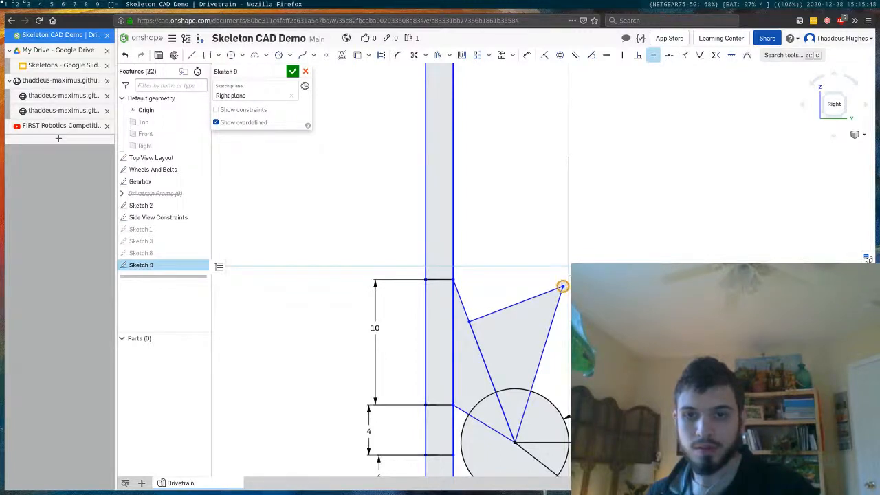
left_click(566, 290)
key("Escape")
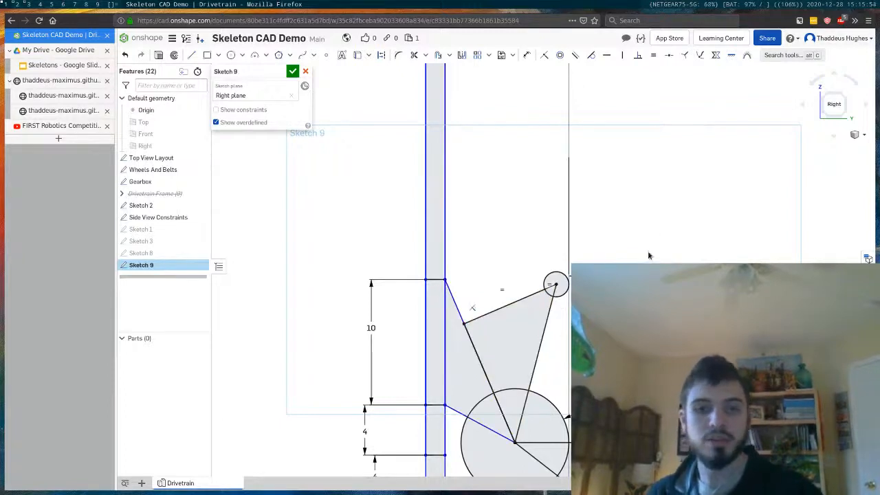
Step: Sketch a second roller circle at the raised triangle's inner corner and make it equal to the other rollers
scroll(622, 259, "down", 3)
scroll(669, 304, "down", 3)
scroll(634, 158, "up", 2)
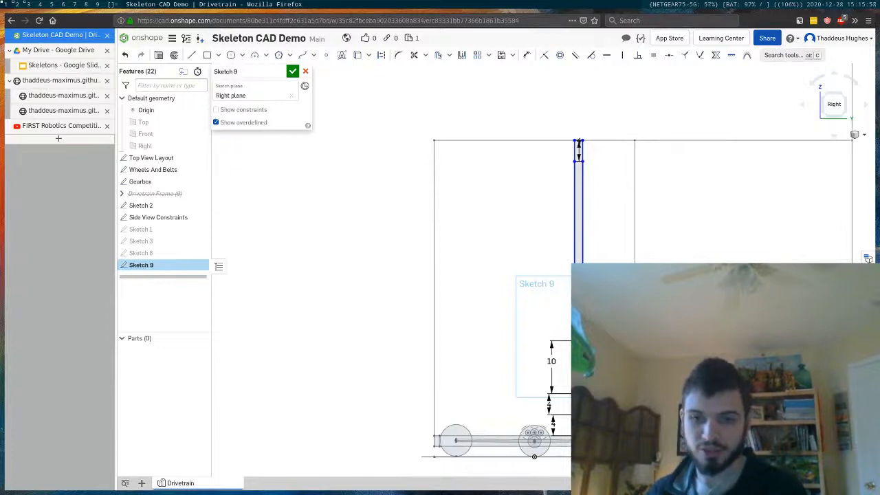
scroll(593, 363, "up", 3)
key("c")
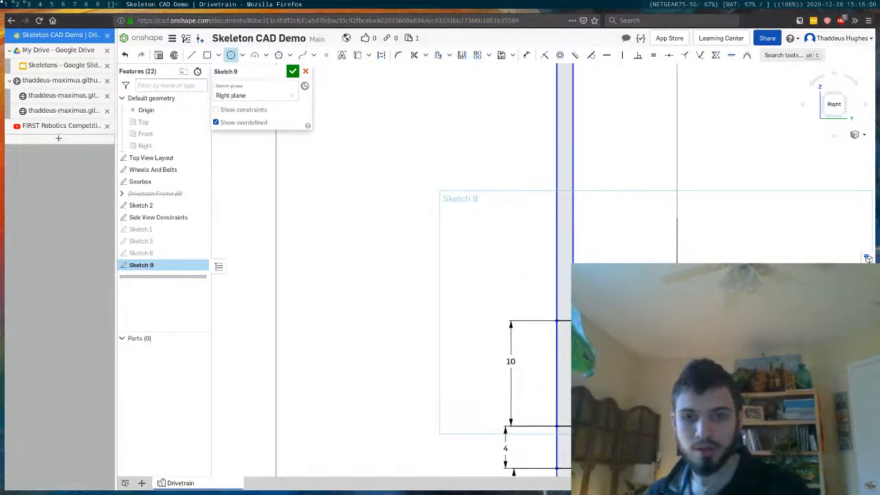
key("e")
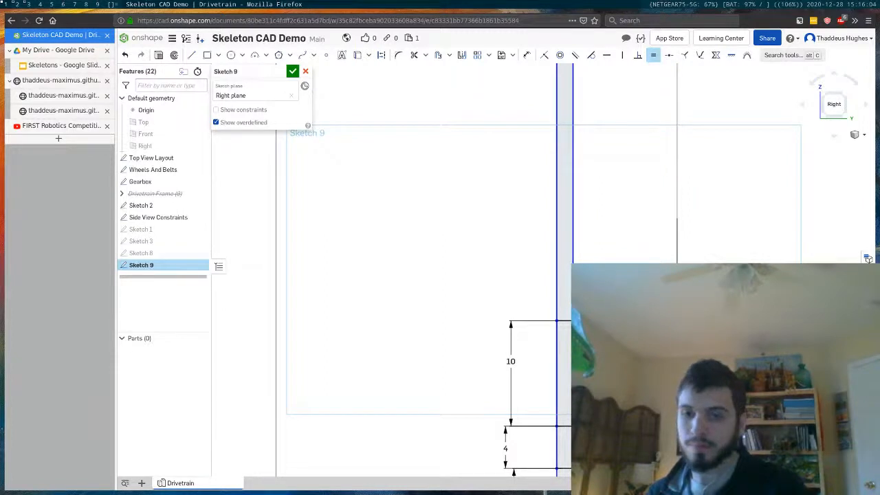
scroll(613, 328, "down", 3)
key("Escape")
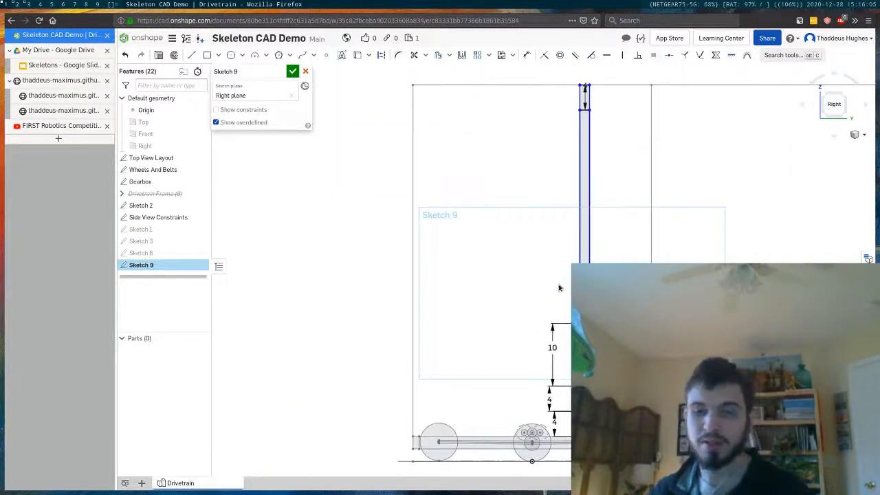
Step: Set the horizontal gap between the elevator's front edge and the raised intake's inner roller circle to 1 in
mouse_move(589, 115)
left_mouse_down()
mouse_move(555, 115)
mouse_move(586, 118)
mouse_move(589, 132)
left_mouse_up()
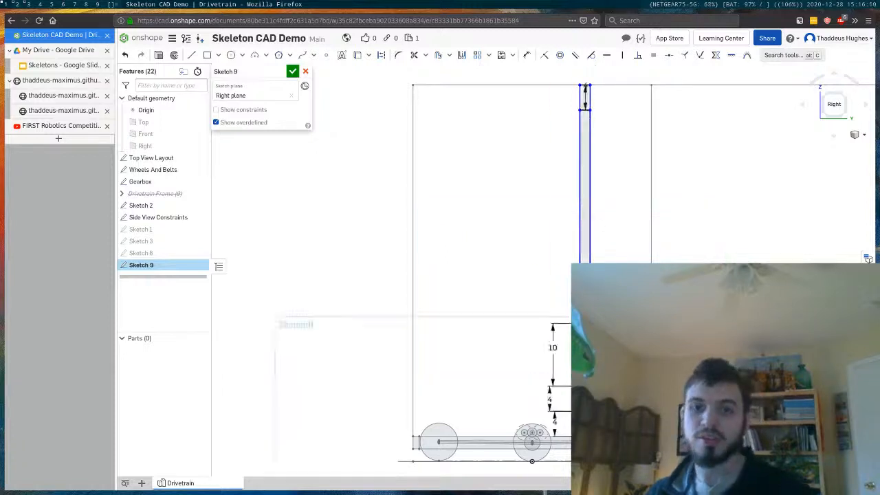
scroll(600, 339, "up", 2)
scroll(600, 339, "down", 1)
scroll(601, 338, "up", 1)
key("d")
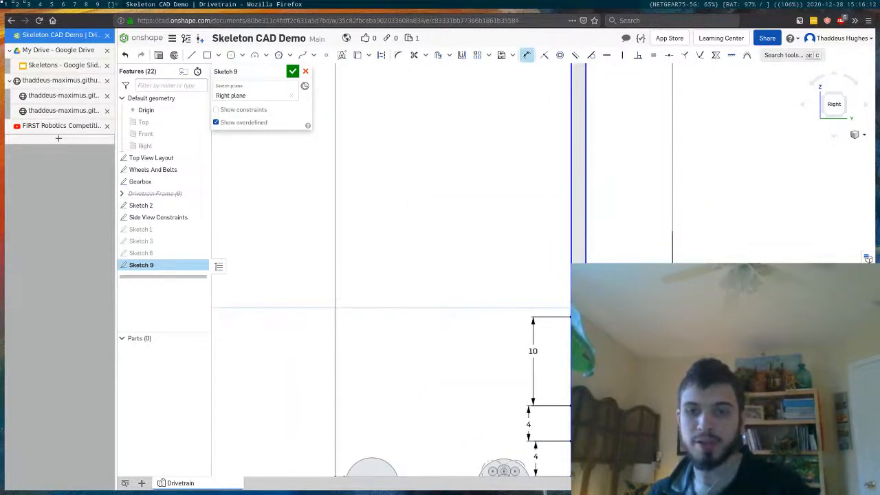
left_click(586, 333)
left_click(590, 337)
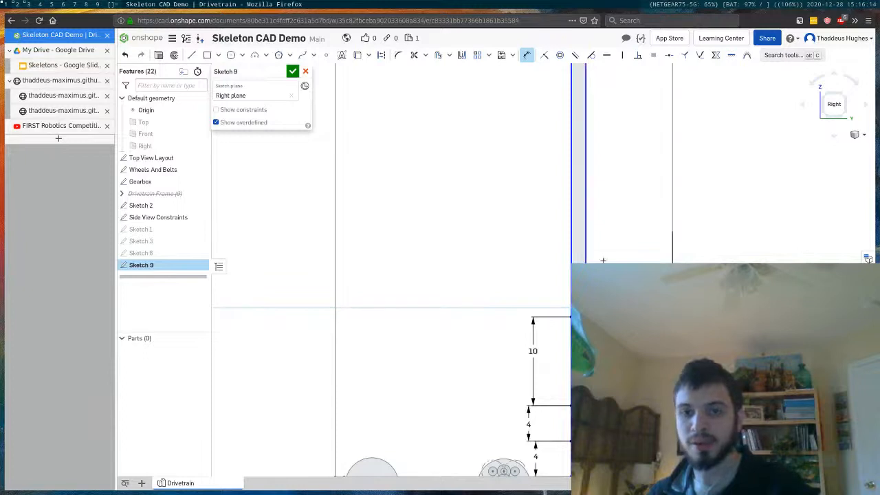
left_click(602, 207)
type("1")
key("Return")
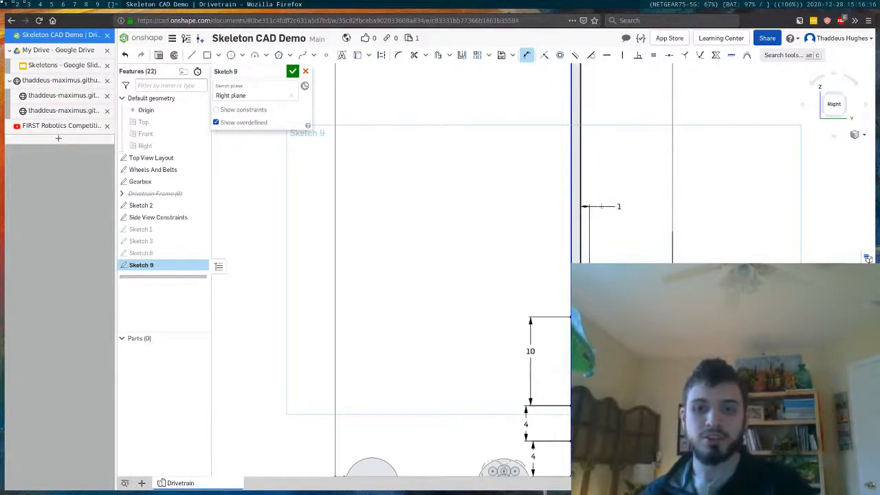
Step: Set the elevator rectangles' width to 2 in at their upper end
scroll(596, 312, "down", 4)
scroll(588, 155, "up", 7)
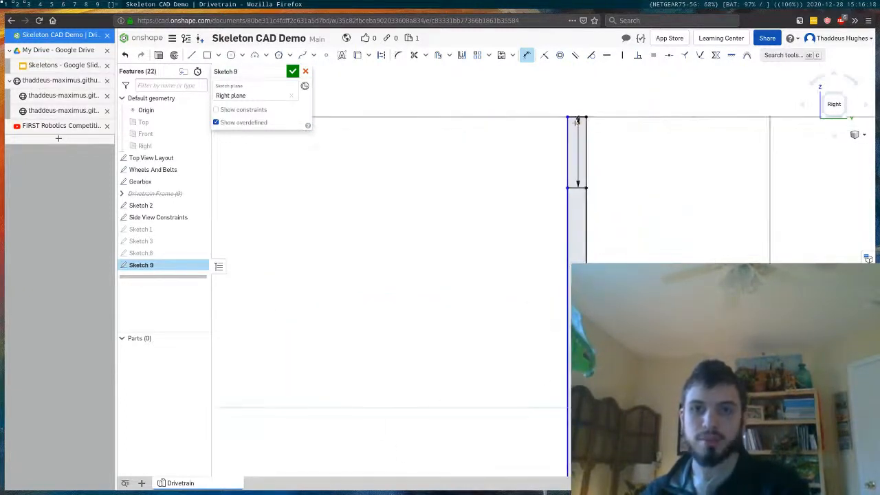
left_click(572, 116)
left_click(635, 93)
type("2")
key("Return")
key("Escape")
scroll(569, 275, "down", 1)
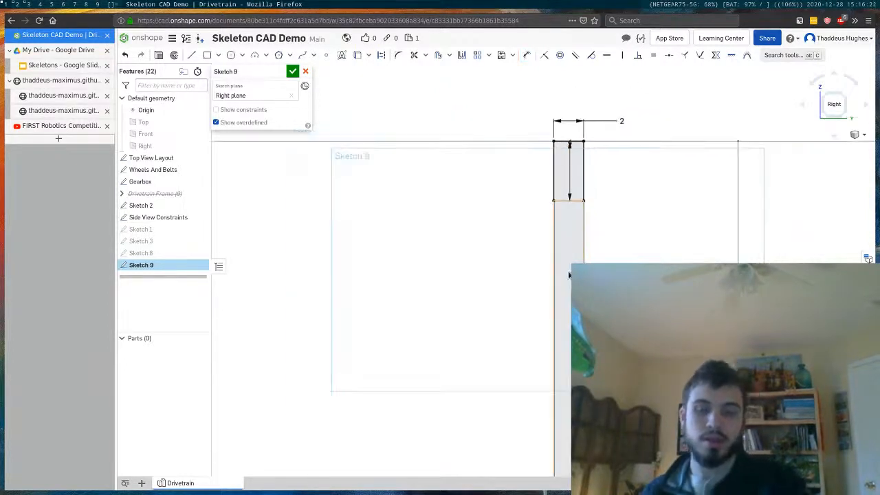
scroll(570, 276, "down", 3)
scroll(658, 462, "up", 3)
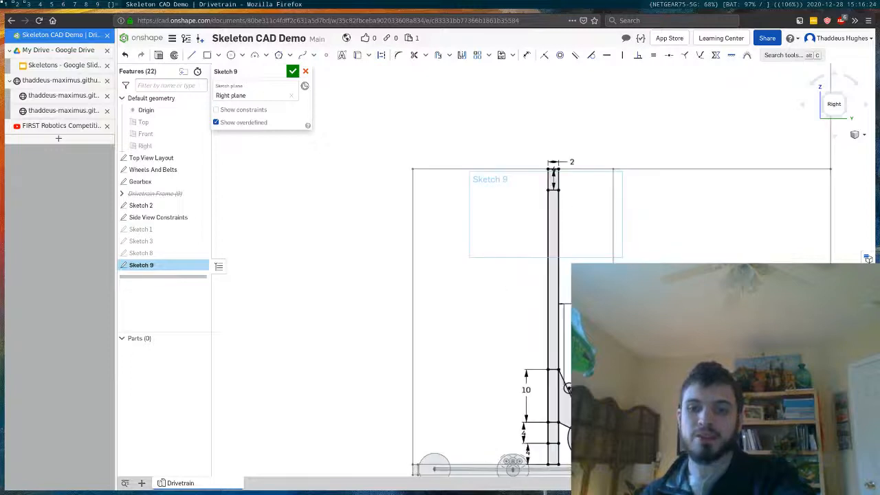
middle_click_drag(658, 462, 615, 414)
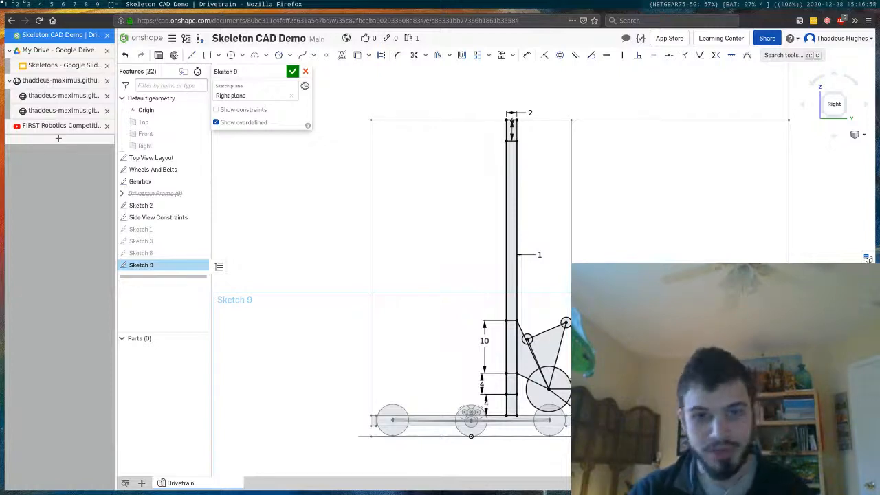
scroll(570, 379, "up", 1)
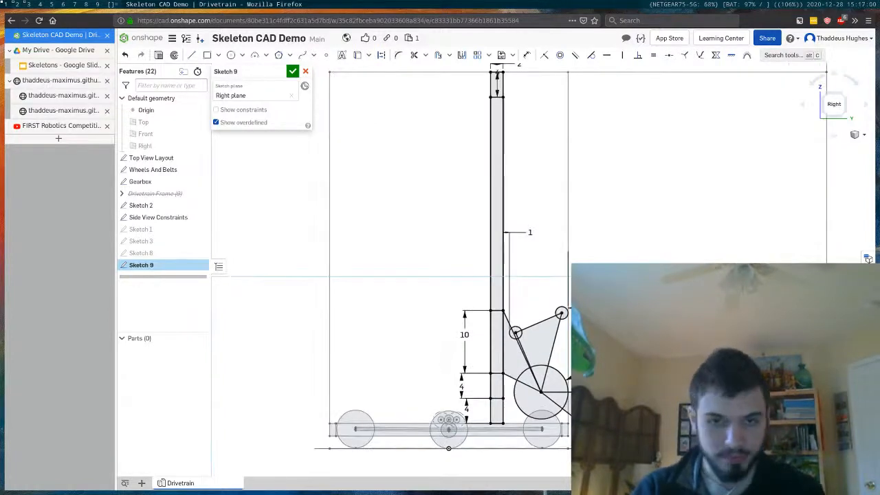
scroll(568, 379, "down", 2)
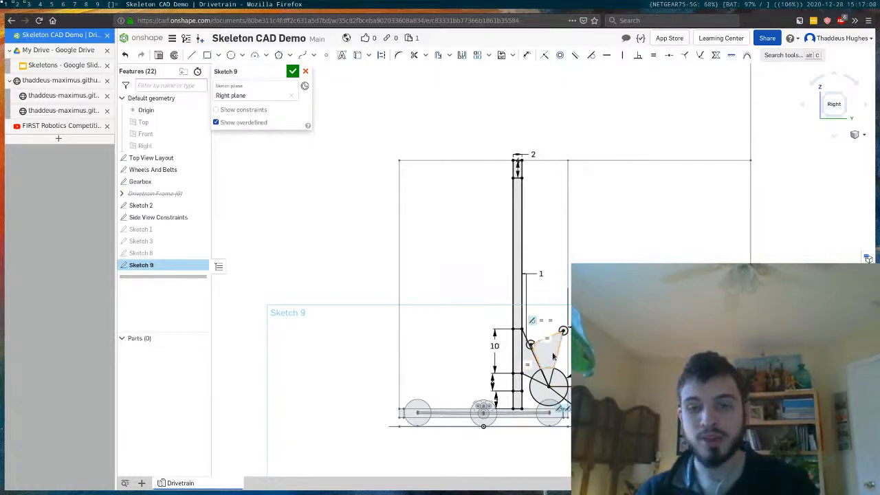
scroll(587, 214, "up", 2)
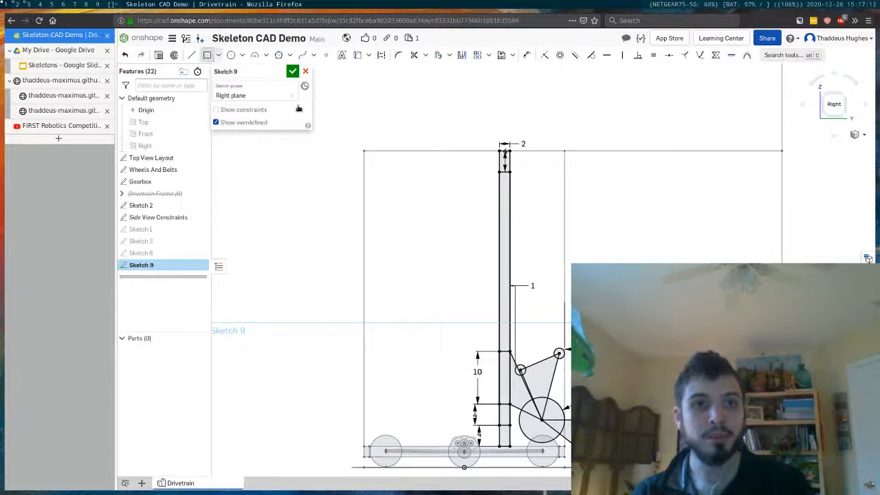
Step: Sketch a raised stage rectangle overlapping the elevator's upper end and make its height and width equal to the lower stage's
scroll(502, 230, "down", 2)
left_click(515, 227)
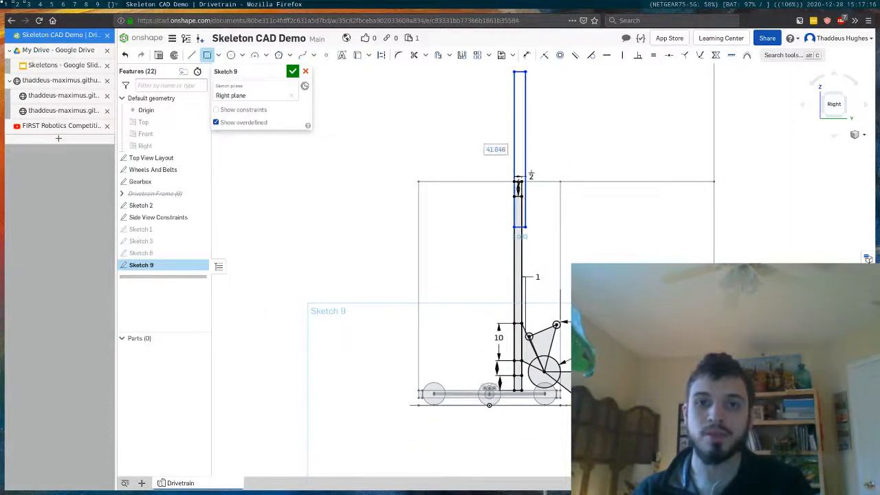
scroll(525, 254, "up", 1)
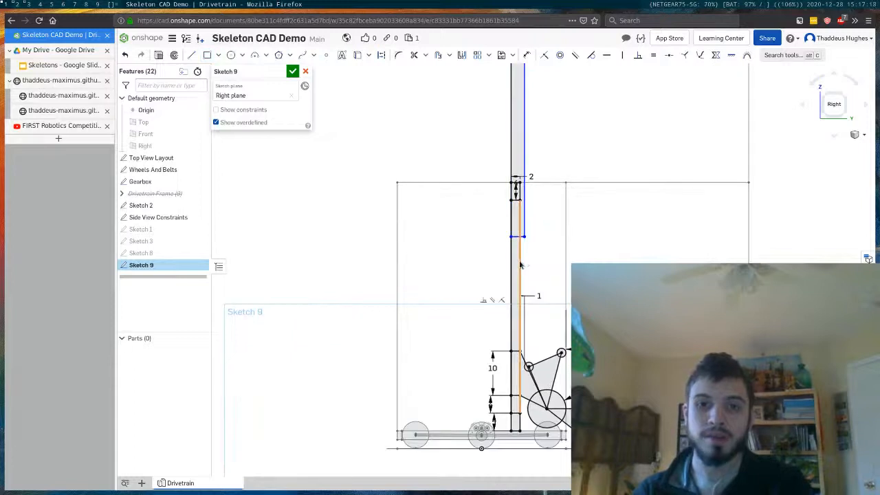
key("e")
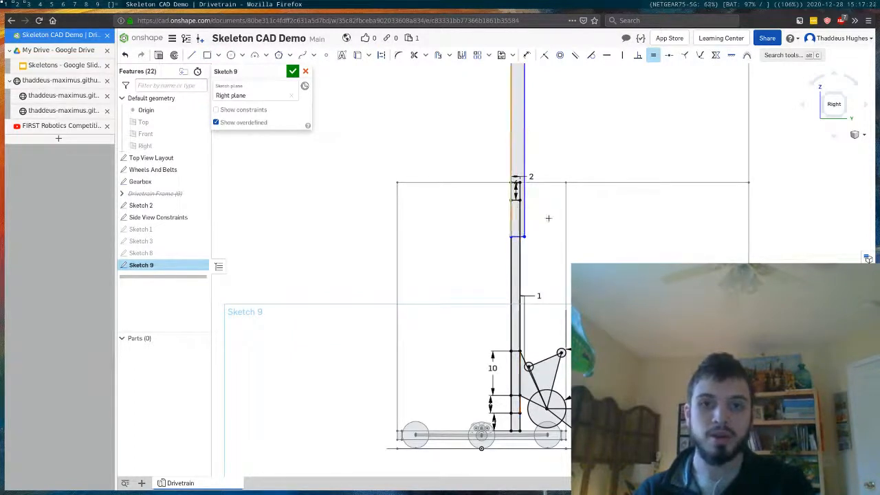
scroll(533, 178, "down", 3)
scroll(551, 183, "up", 1)
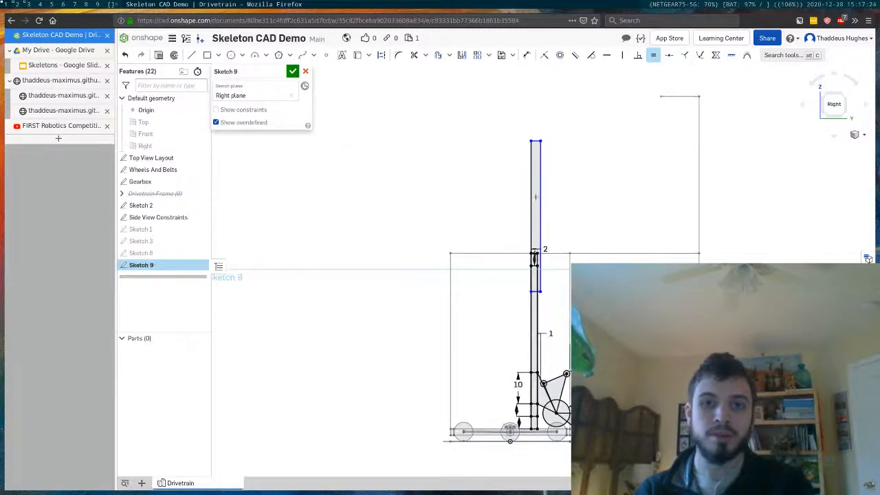
scroll(552, 181, "up", 2)
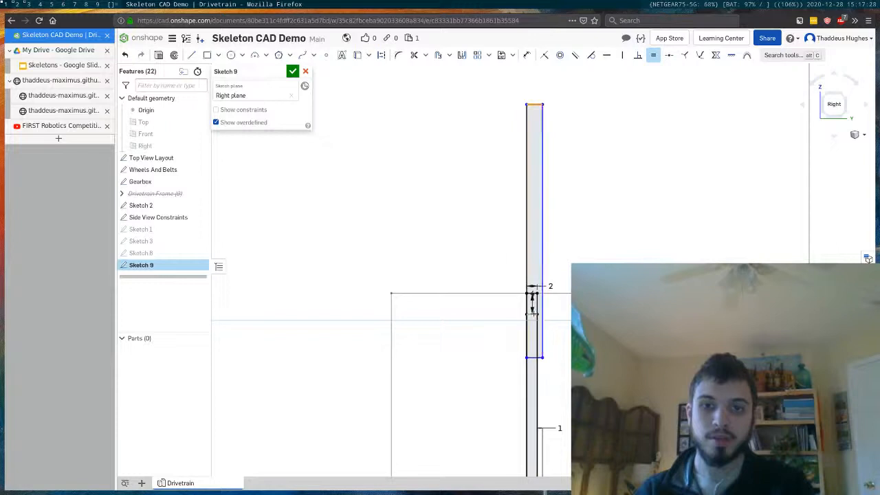
key("Escape")
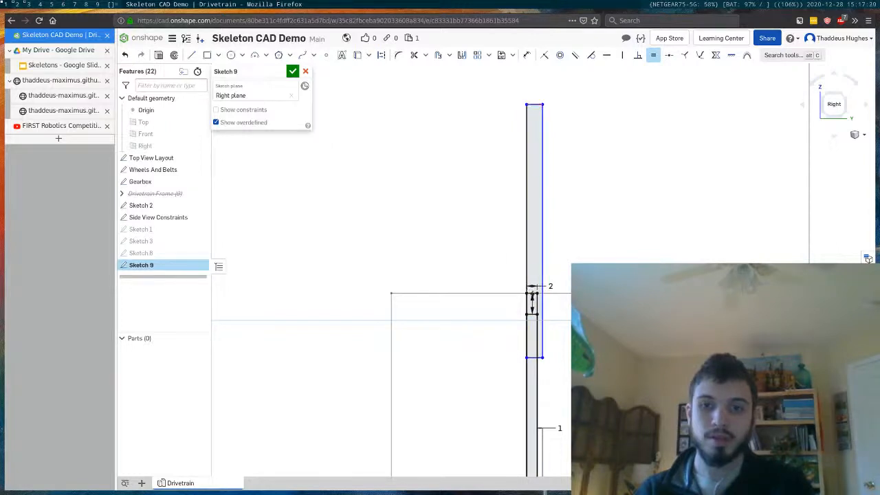
scroll(565, 308, "down", 3)
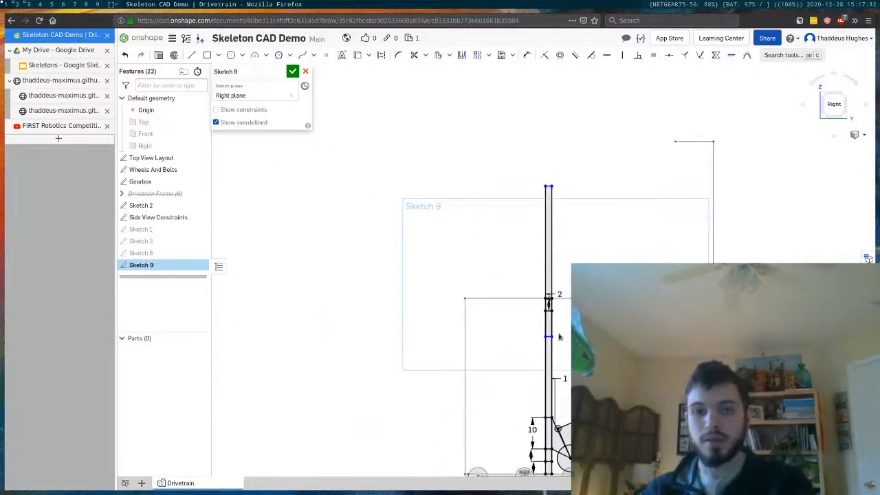
Step: Set the overlap between the raised stage's lower edge and the lower stage's upper end to 10 in
scroll(562, 330, "up", 2)
key("u")
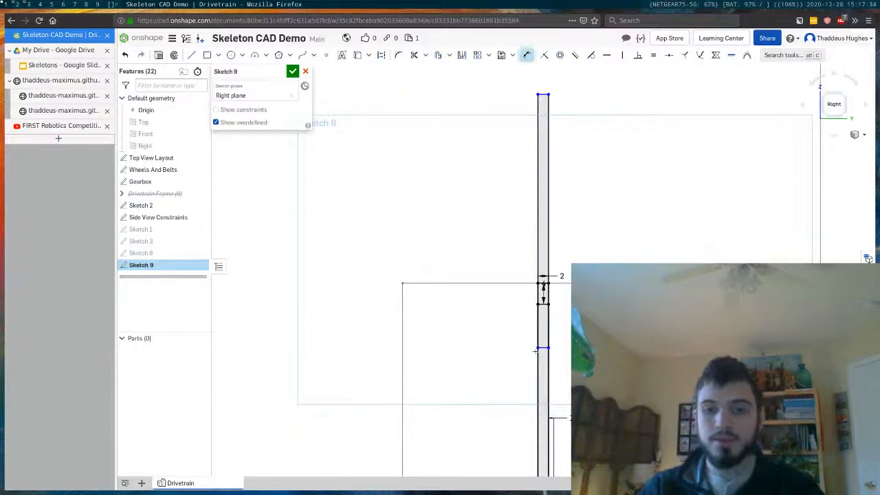
scroll(544, 284, "up", 2)
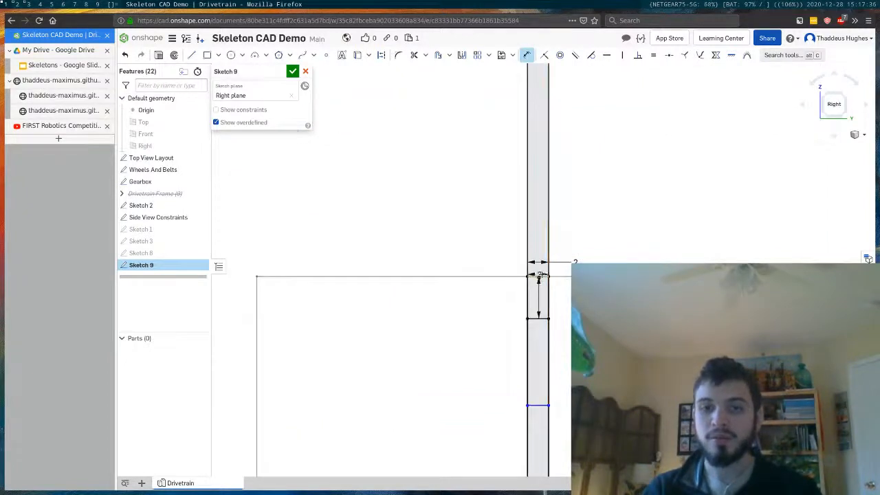
left_click(542, 276)
left_click(426, 345)
type("10")
key("Return")
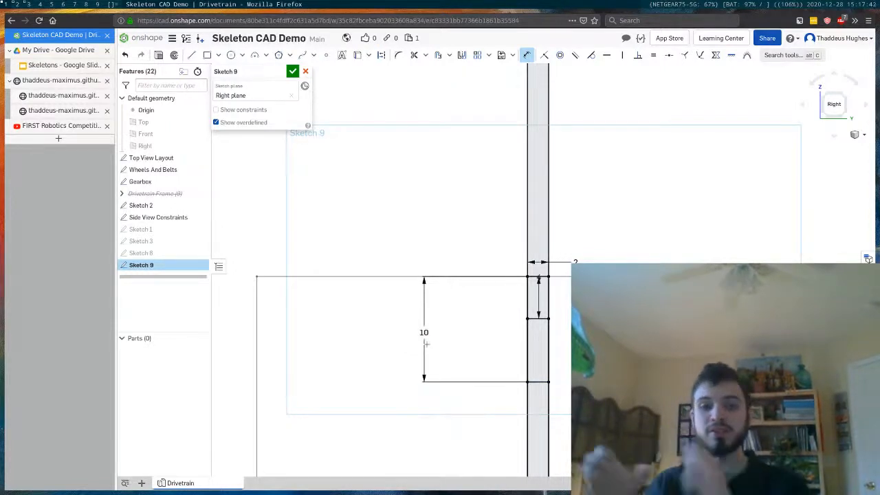
scroll(588, 303, "down", 5)
key("Escape")
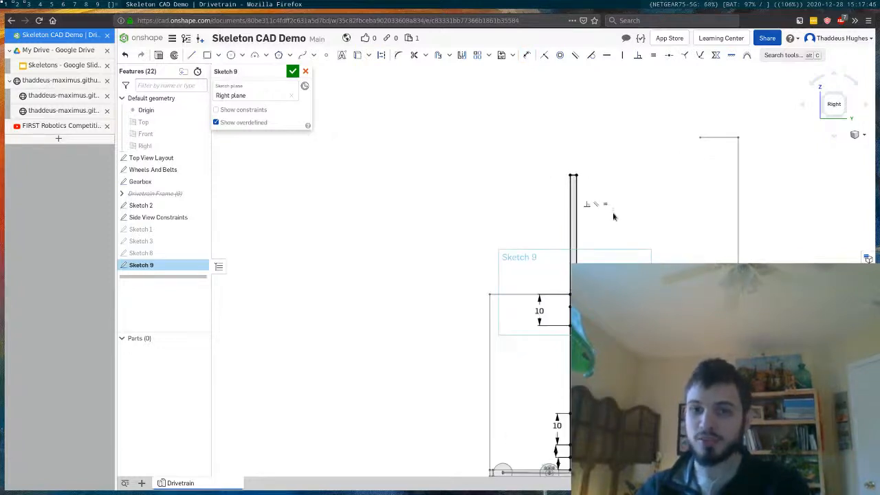
Step: Sketch a carriage rectangle about 11.6 in tall across the raised stage's full width, near its upper end
scroll(654, 246, "up", 2)
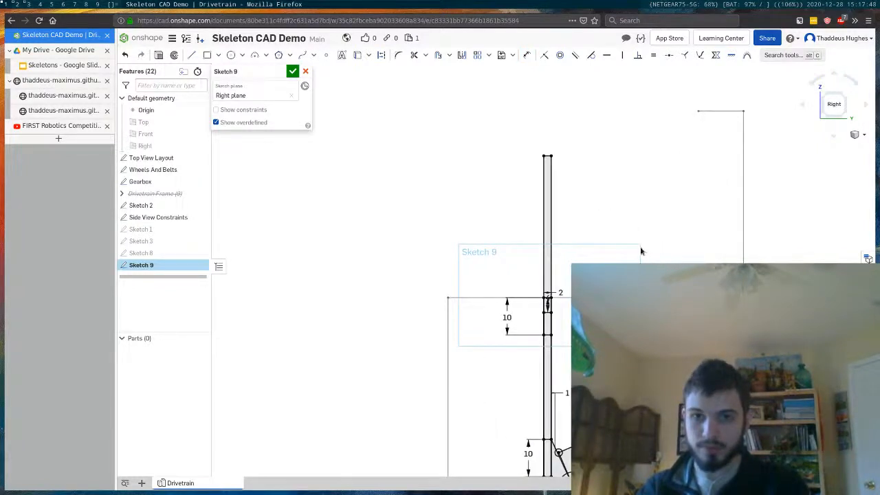
scroll(602, 201, "down", 1)
scroll(601, 196, "up", 2)
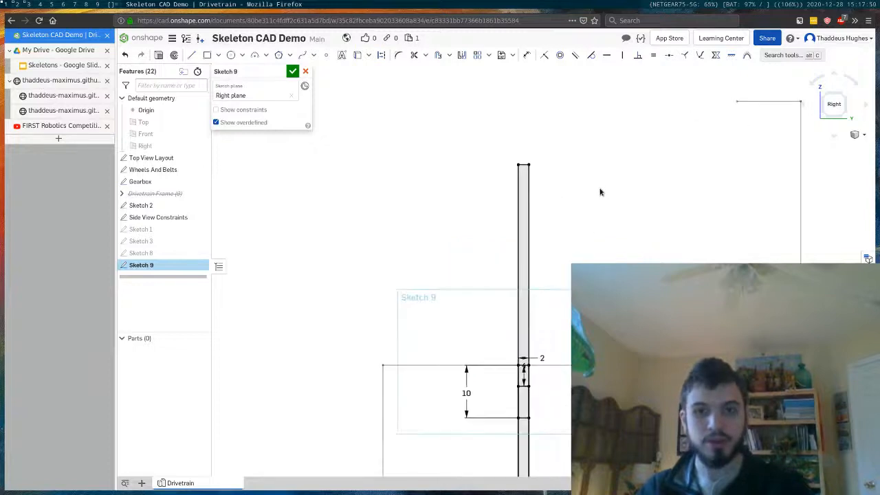
key("g")
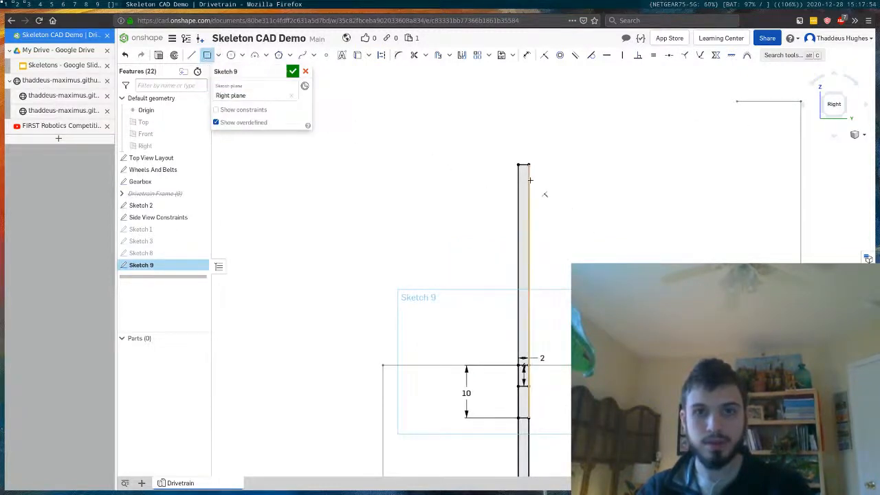
left_click(530, 185)
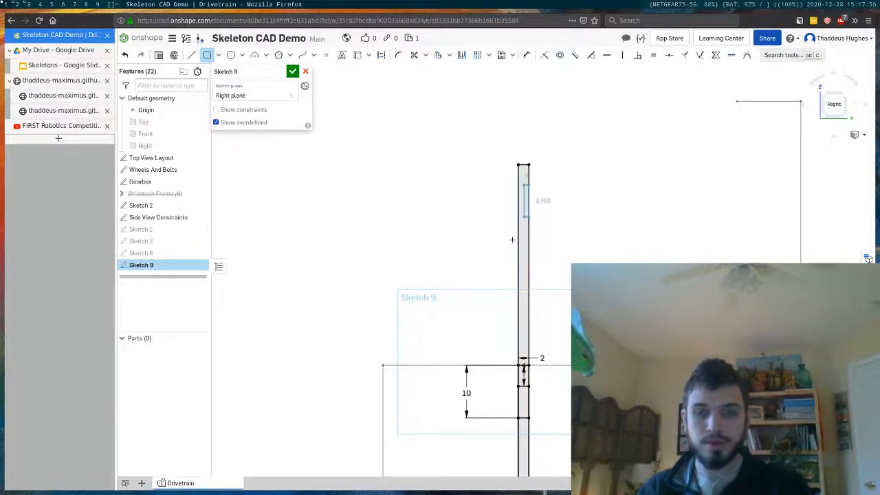
left_click(519, 246)
key("Escape")
key("e")
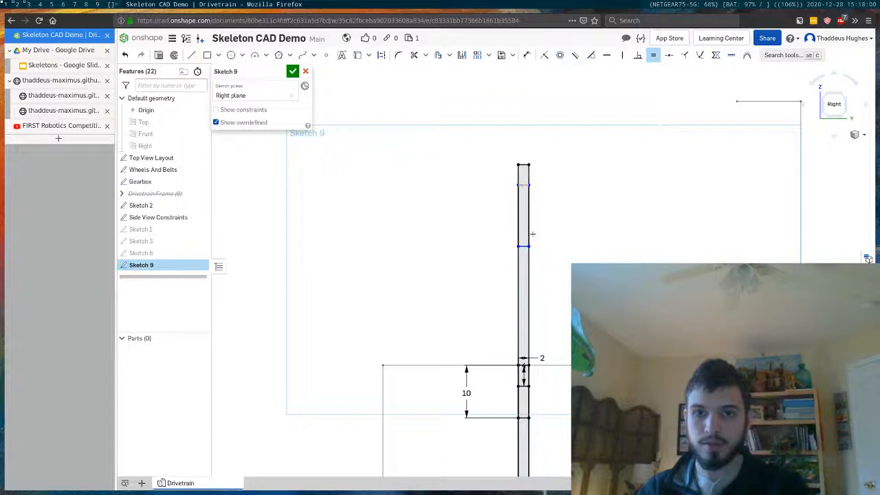
key("Escape")
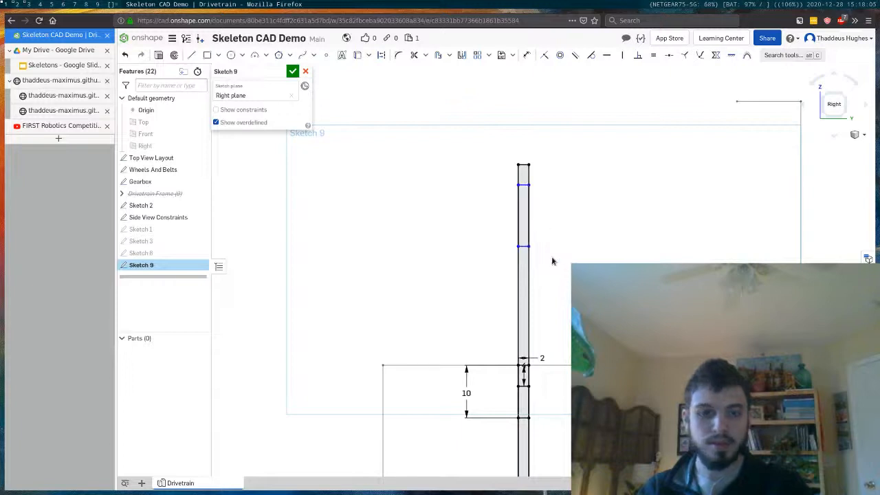
Step: Set the height of the carriage rectangle in the raised stage to 10 in
key("d")
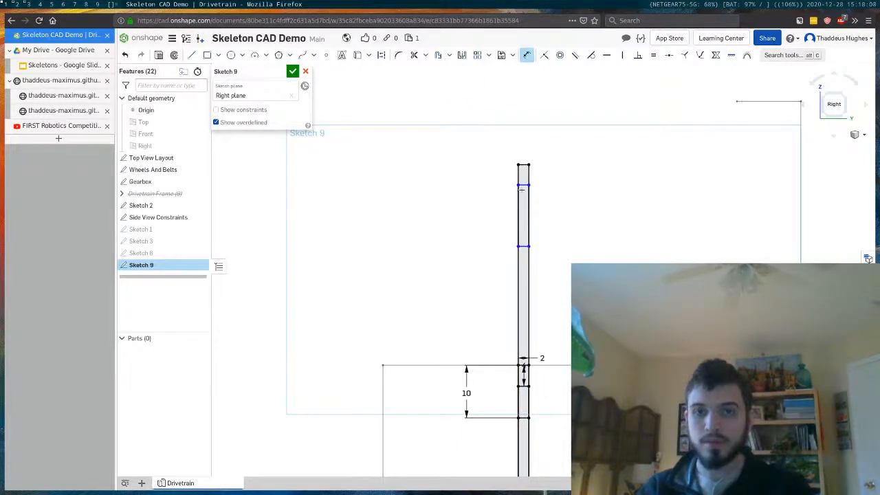
left_click(524, 185)
left_click(523, 246)
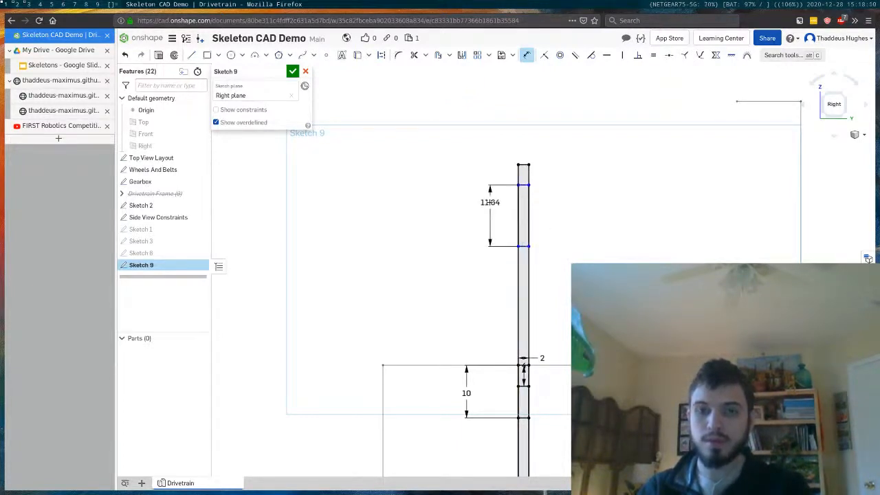
left_click(510, 202)
key("Return")
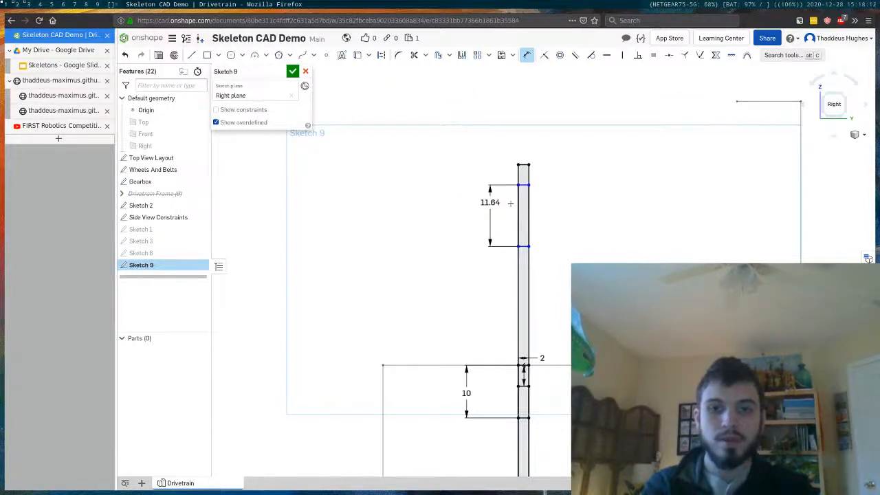
key("Escape")
Step: Sketch a triangular bracket from the raised carriage's two front corners and pull its outer corner below the carriage
key("l")
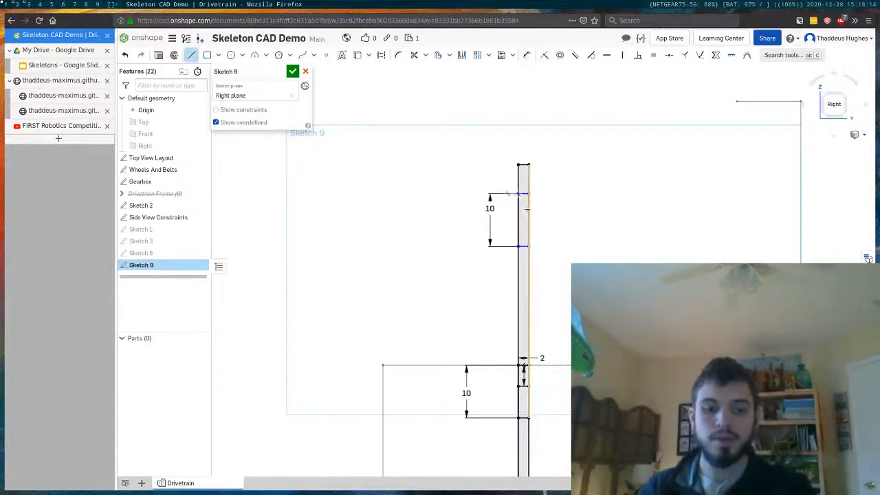
left_click(523, 193)
left_click(554, 225)
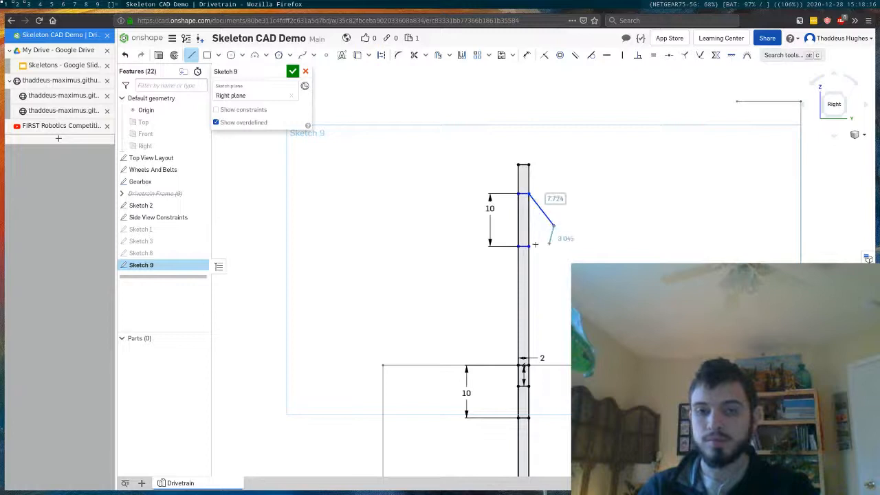
left_click(529, 246)
key("Escape")
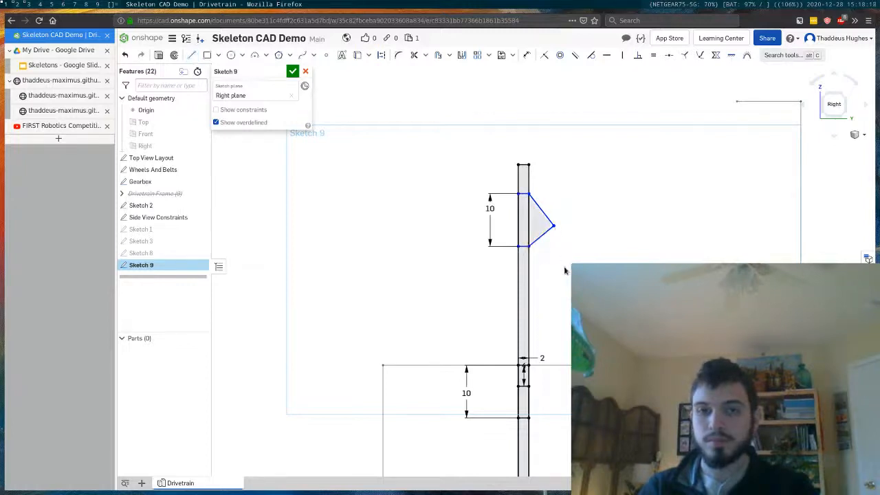
left_click_drag(555, 225, 566, 278)
scroll(536, 207, "down", 4)
scroll(562, 242, "up", 2)
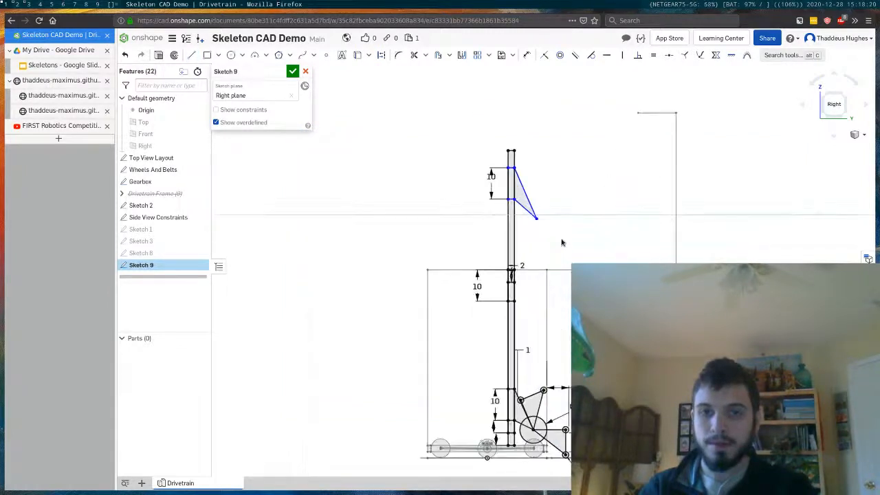
Step: Make the upper bracket's two sloping sides equal to the matching sides of the lower carriage's bracket
key("e")
left_click(524, 184)
scroll(517, 403, "up", 2)
left_click(519, 390)
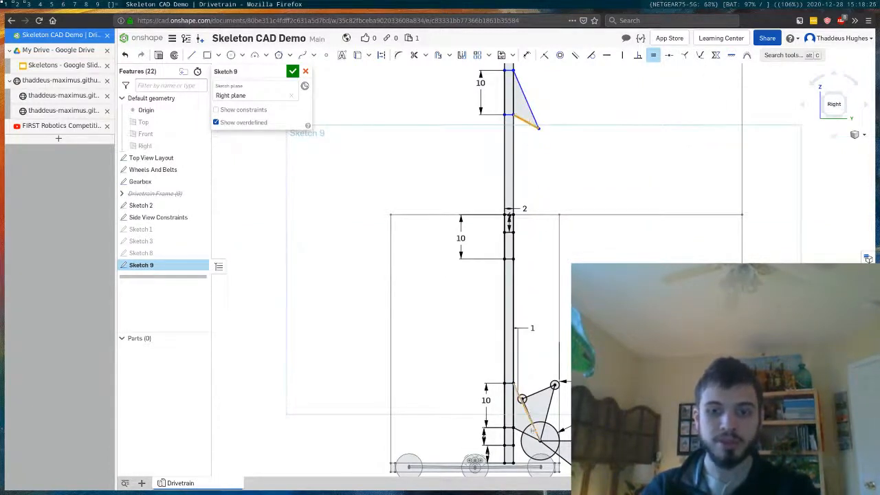
key("Escape")
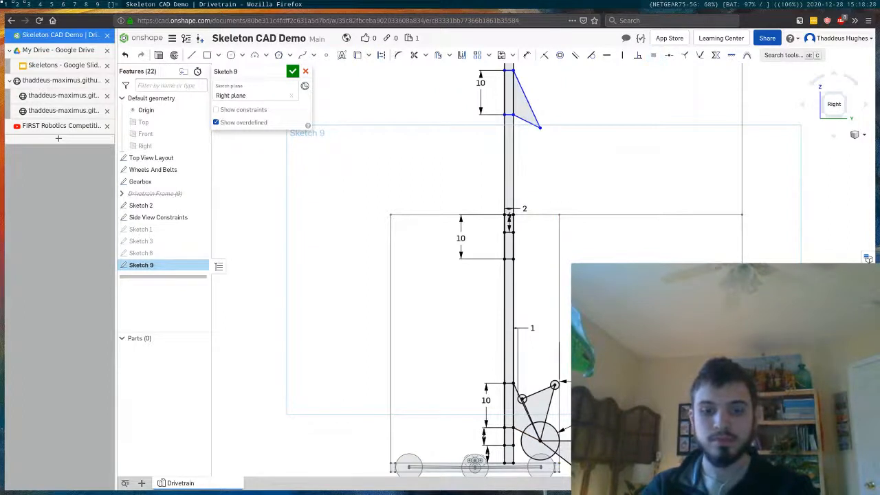
Step: Sketch an intake triangle extending outward from the upper bracket's outer corner
key("l")
left_click(595, 72)
left_click(609, 102)
left_click(540, 127)
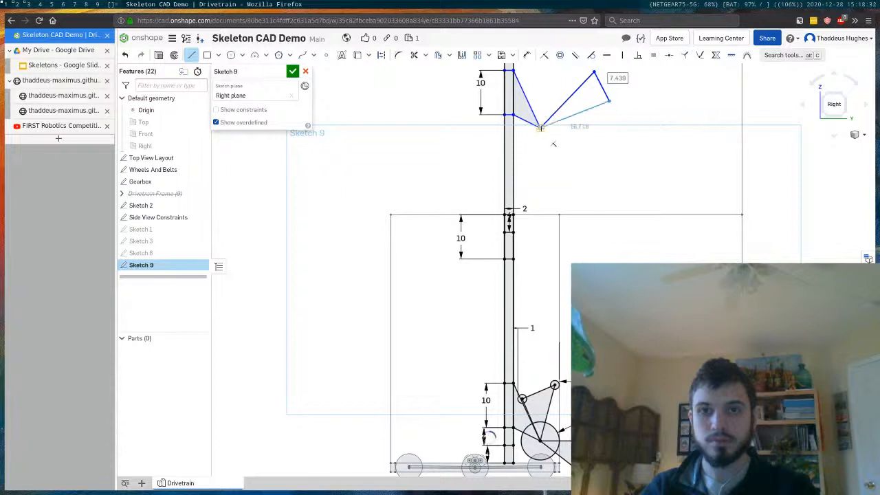
key("Escape")
Step: Make the upper intake triangle's sides equal to the corresponding sides of the stowed intake triangle
key("e")
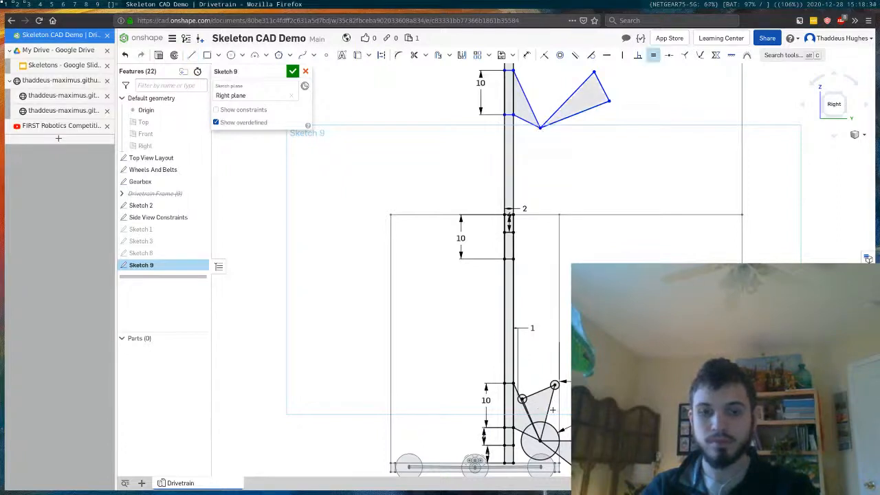
left_click(594, 105)
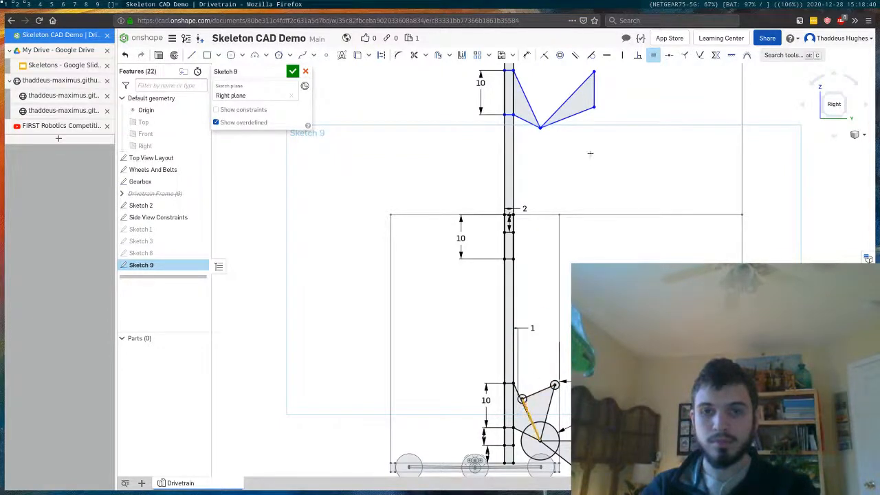
left_click(533, 425)
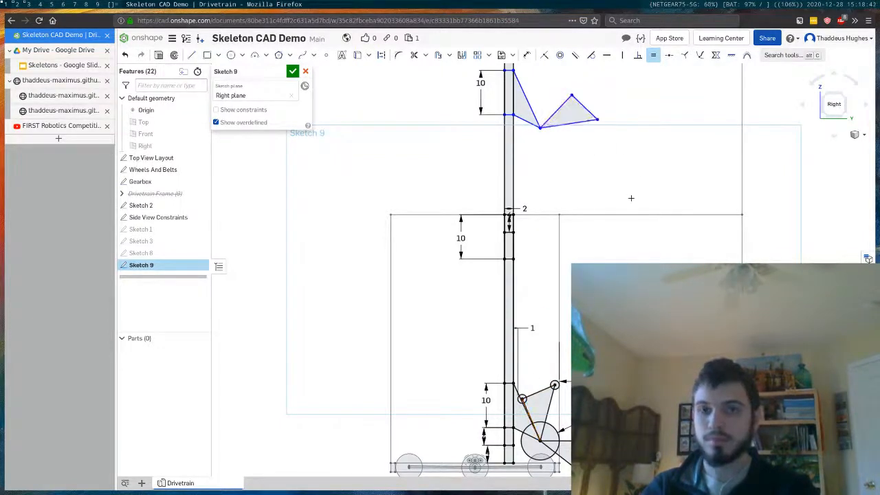
key("Escape")
scroll(630, 200, "down", 2)
scroll(600, 137, "up", 2)
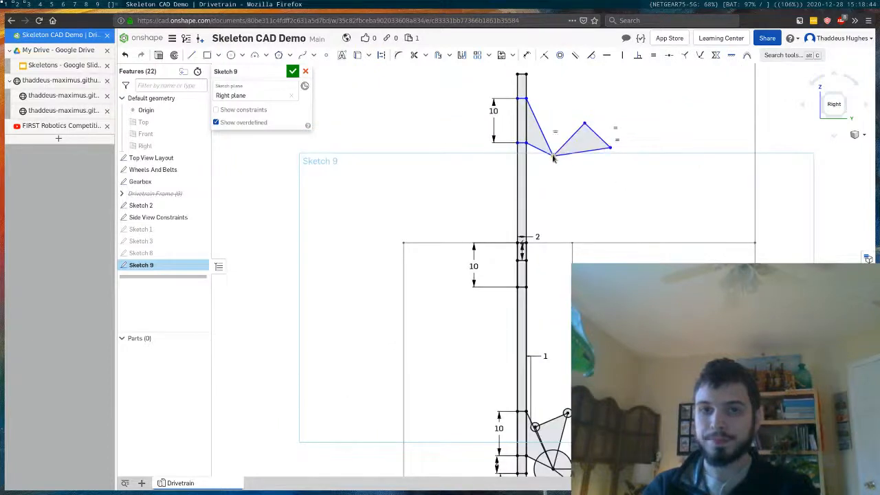
Step: Set the distance between the carriage's upper edge and the raised stage's upper end to 4 in
scroll(596, 205, "down", 2)
scroll(593, 87, "up", 2)
key("d")
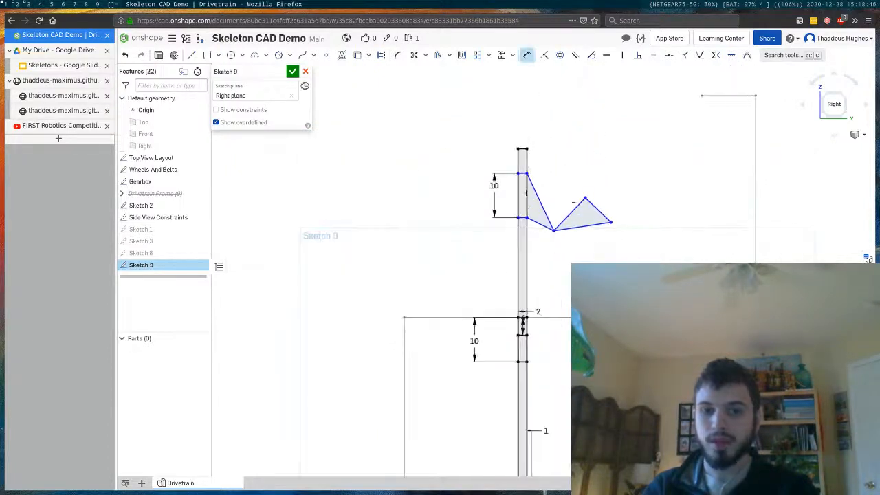
left_click(520, 174)
left_click(519, 149)
left_click(480, 152)
type("4")
key("Return")
key("Escape")
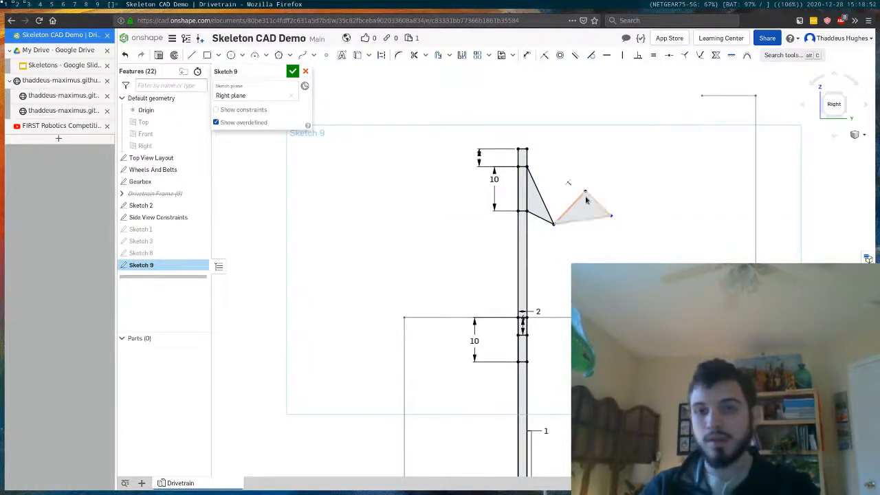
Step: Rotate the upper intake triangle upward about the bracket corner and sketch a line upward from the midpoint of its outer side
left_click_drag(572, 177, 533, 147)
left_click(192, 55)
left_click(581, 183)
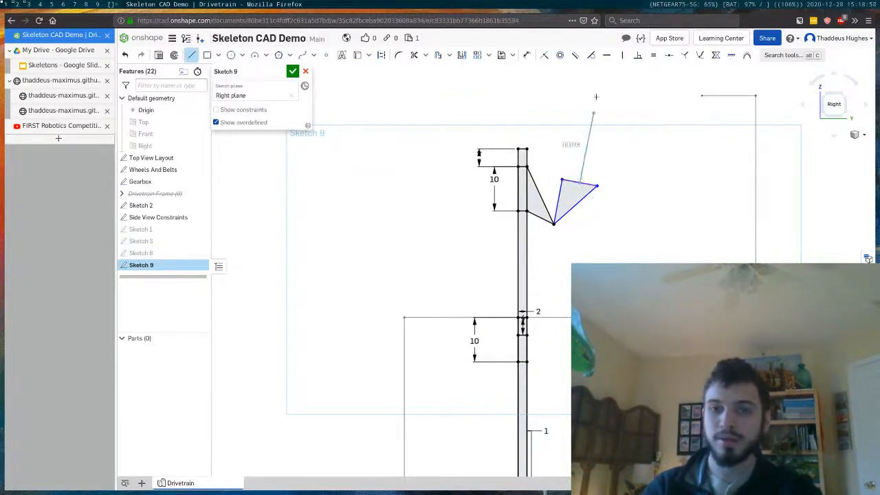
left_click(603, 71)
key("Escape")
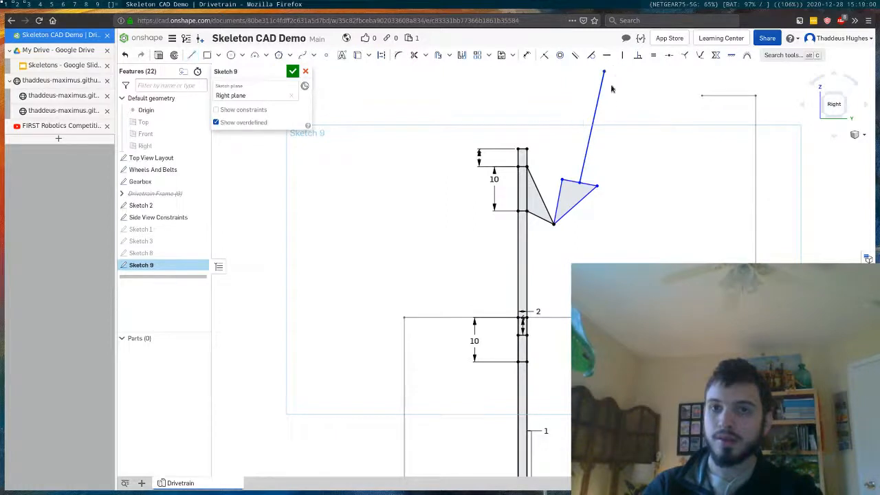
Step: Make the new line perpendicular to the upper intake triangle's outer side and build a 6 in wide slot around it
left_click(637, 56)
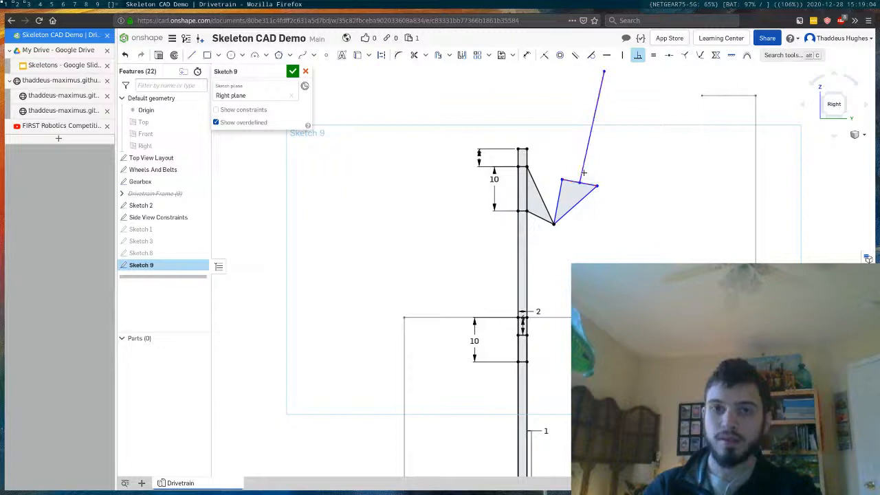
key("alt+c")
type("slot")
key("Return")
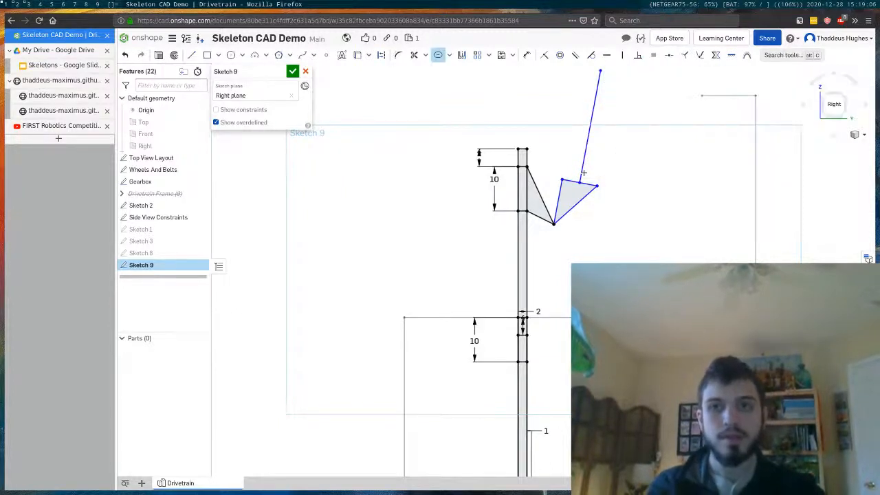
left_click(593, 110)
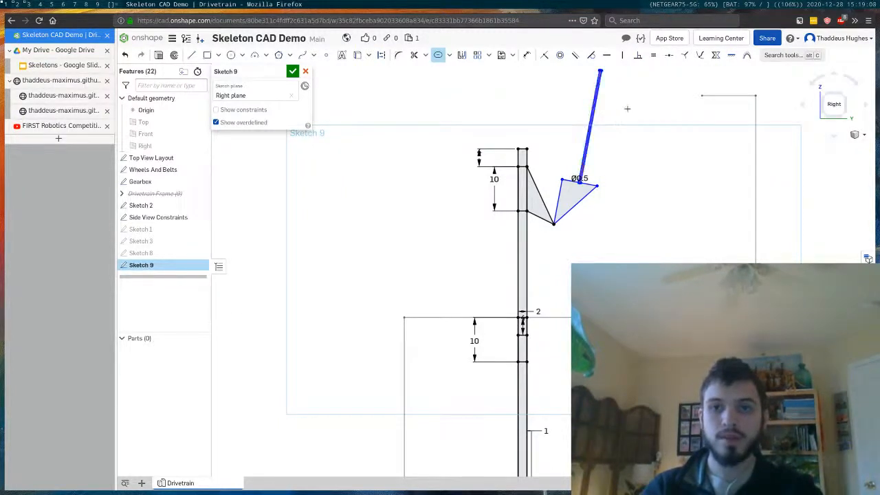
double_click(580, 178)
type("6")
key("Return")
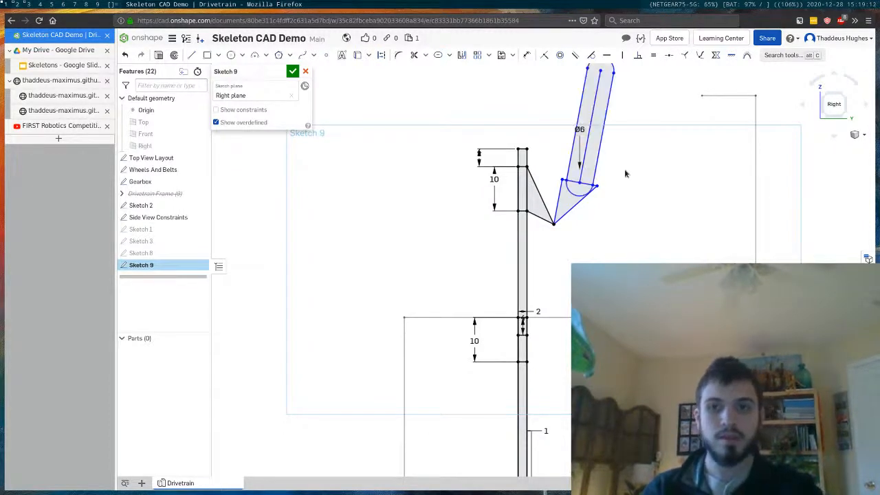
Step: Dimension the slot's length at 25 in
scroll(627, 176, "down", 1)
key("d")
left_click(611, 120)
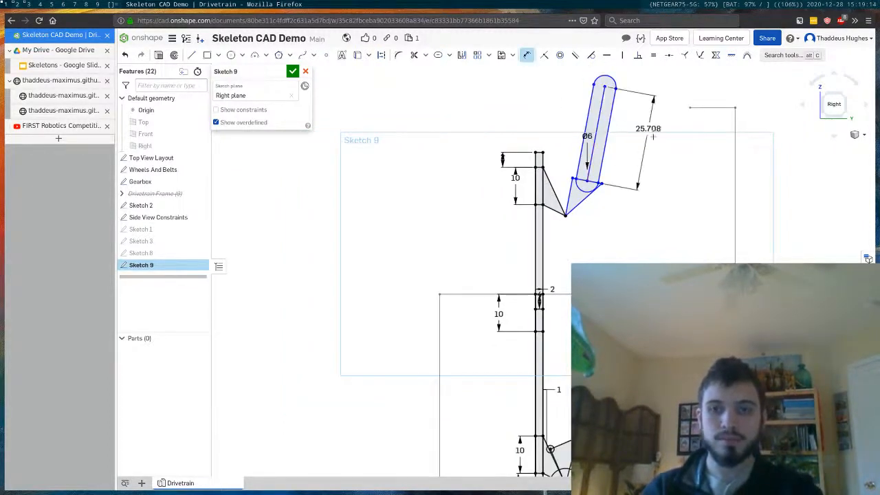
left_click(658, 149)
type("25")
key("Return")
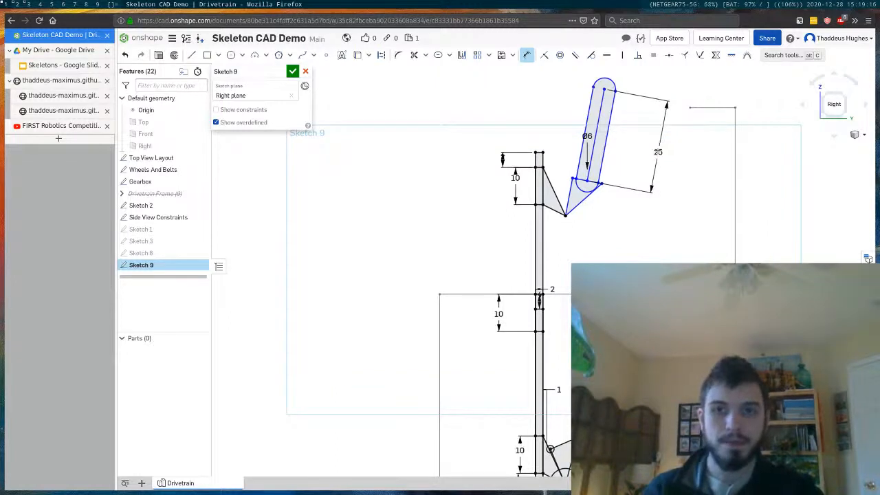
key("Escape")
Step: Constrain the slot's centre line to be vertical
scroll(611, 154, "down", 1)
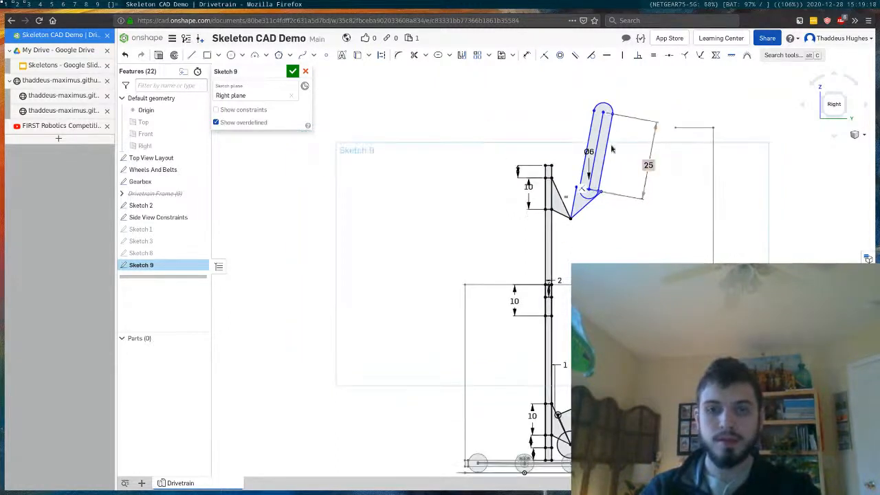
scroll(611, 154, "up", 1)
key("v")
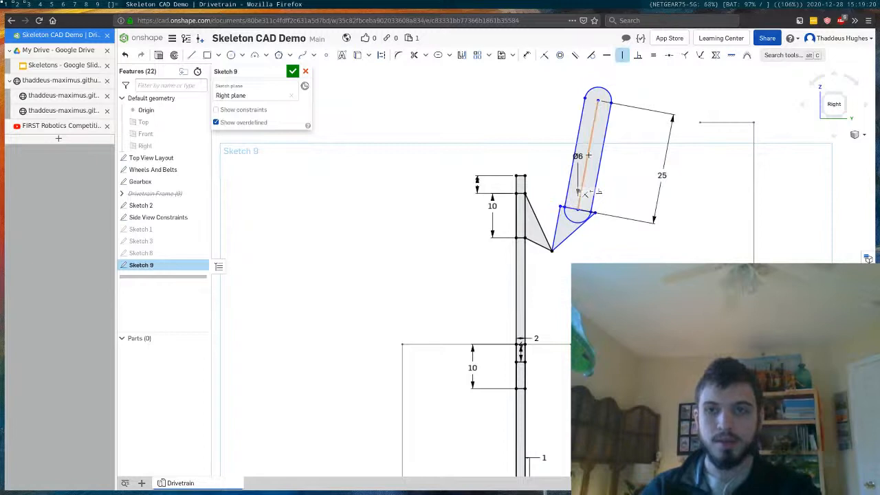
left_click(584, 193)
key("Escape")
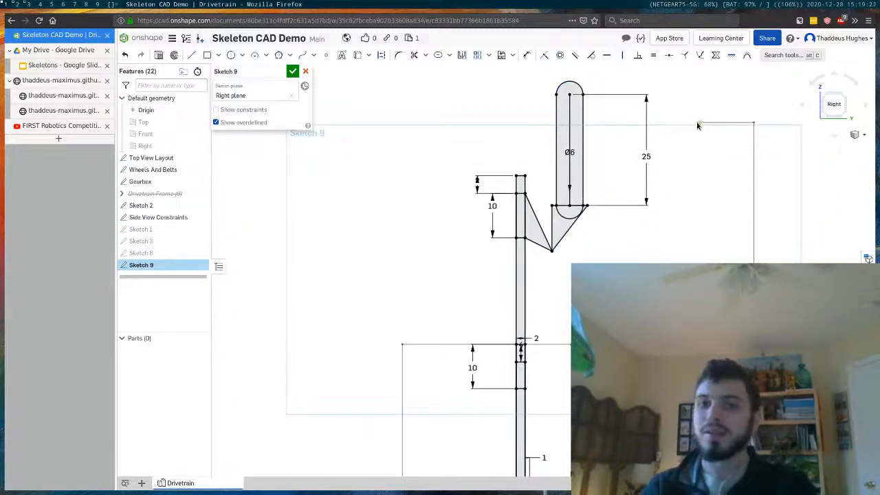
Step: Set the offset dimensions at the raised stage's upper end and at the base frame's upper end to 3 in each
double_click(475, 180)
type("3")
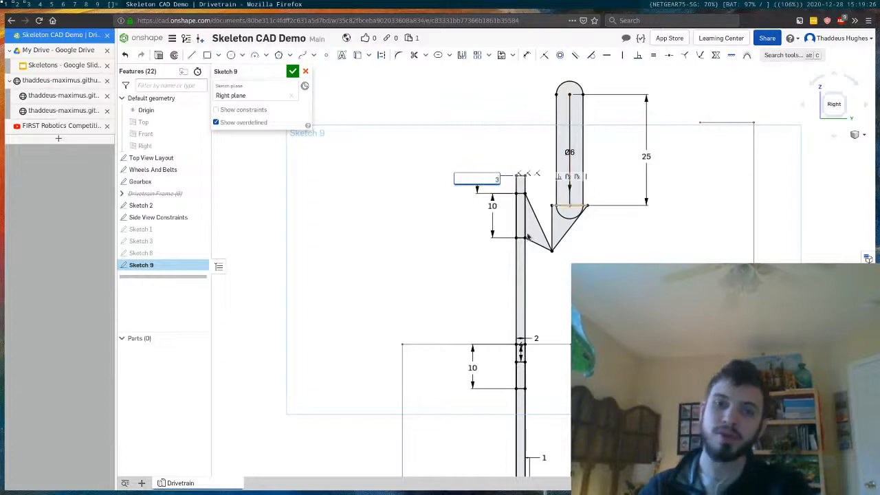
key("Return")
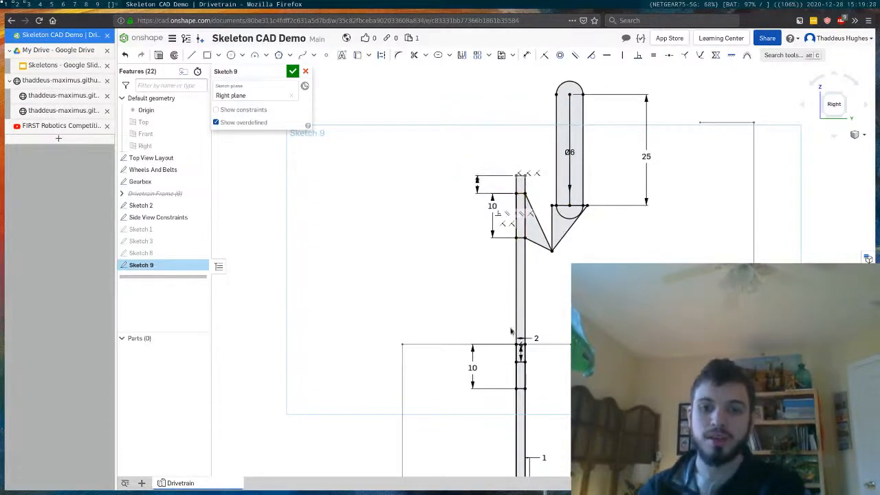
double_click(524, 342)
type("3")
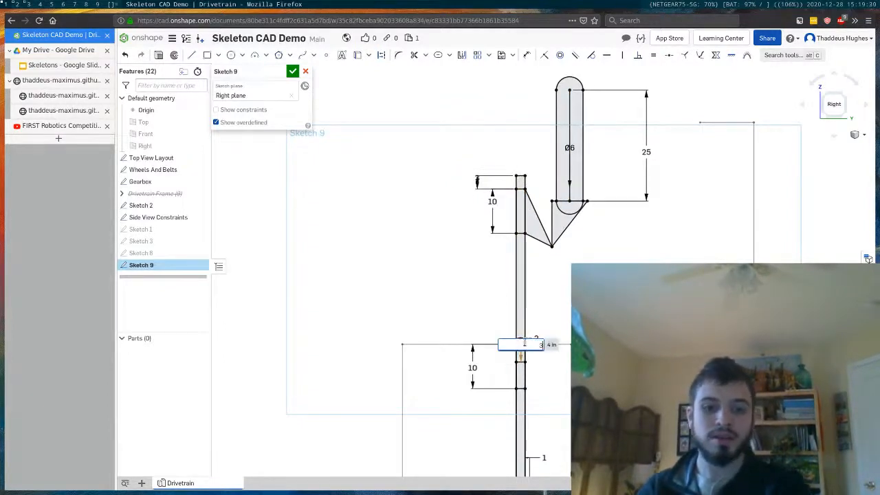
key("Return")
Step: Set the two stacked offset dimensions directly below the lowered carriage to 3 in each
scroll(531, 309, "down", 4)
scroll(537, 365, "up", 4)
scroll(542, 421, "up", 3)
double_click(483, 451)
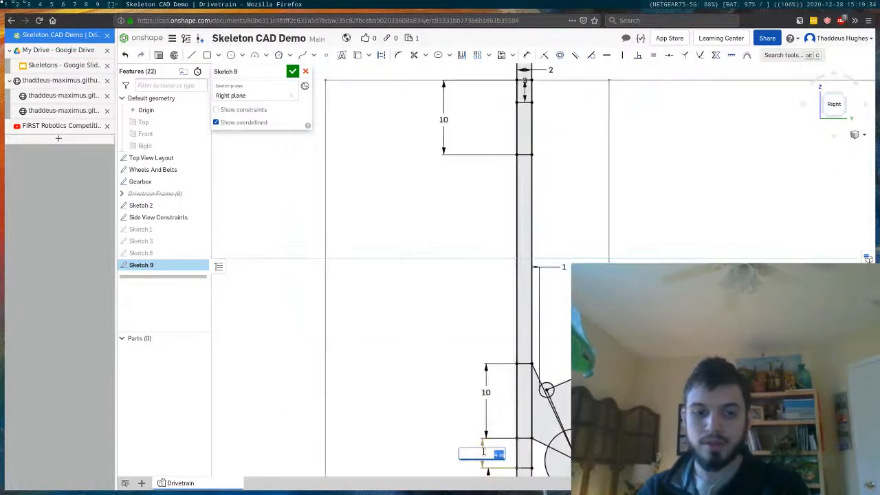
type("3")
key("Return")
scroll(500, 237, "down", 4)
double_click(492, 386)
key("Return")
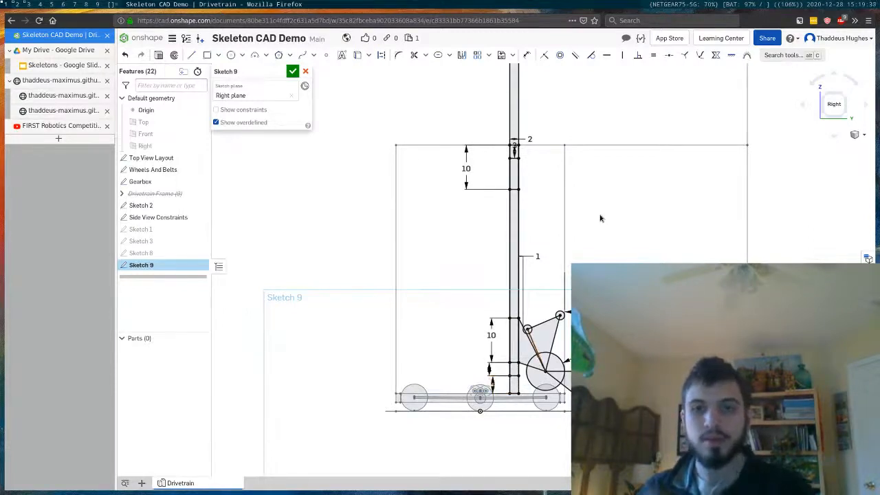
Step: Sketch a horizontal construction line about 37 in long from the free end of the upper reach boundary across the slot
scroll(600, 213, "down", 4)
scroll(610, 98, "down", 2)
scroll(628, 66, "up", 6)
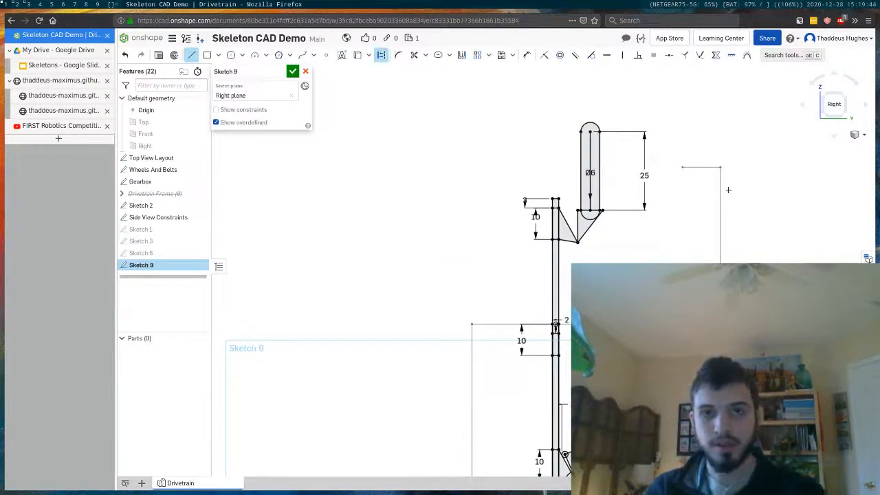
left_click(682, 167)
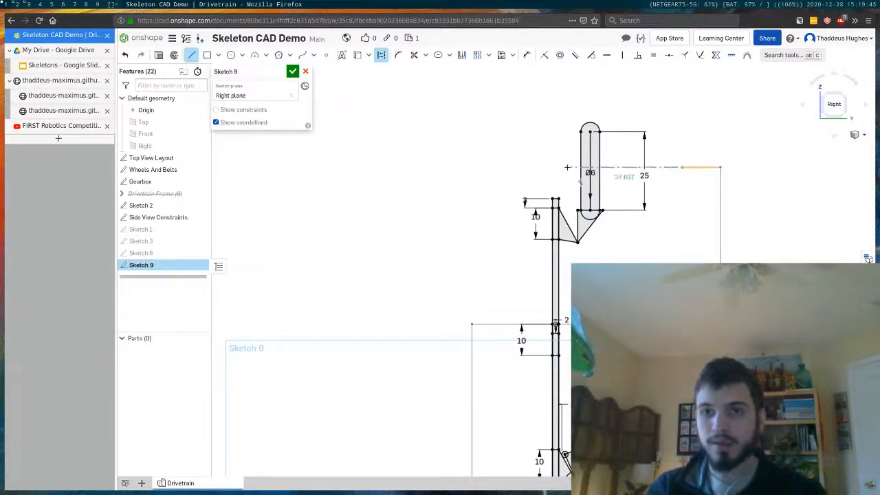
left_click(568, 167)
key("Escape")
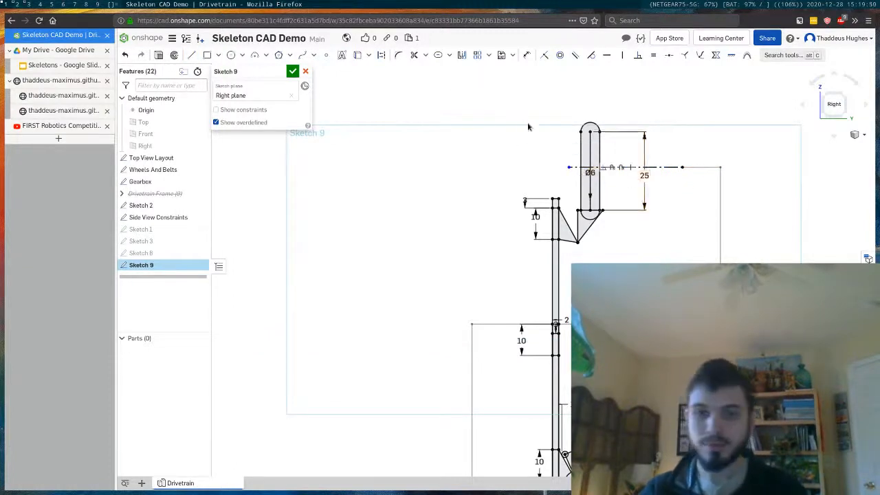
Step: Enlarge the large circle centred on the lowered bracket's outer corner
scroll(598, 221, "down", 3)
scroll(607, 247, "up", 2)
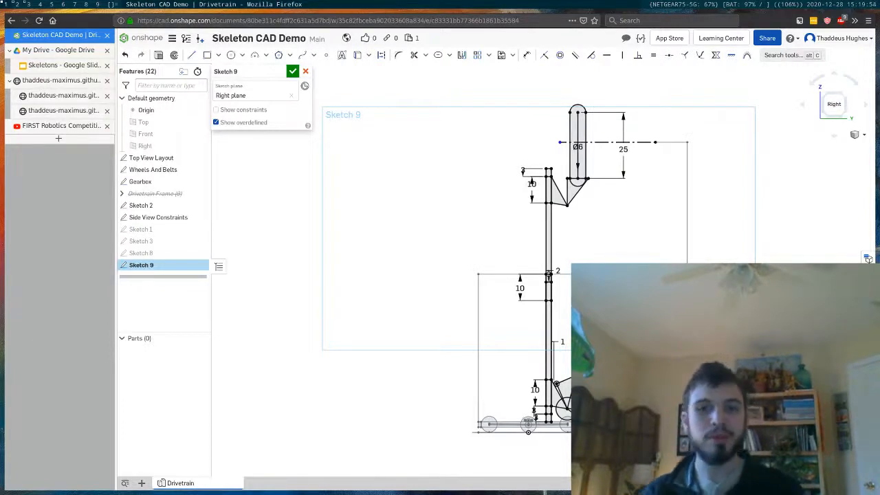
scroll(592, 383, "up", 3)
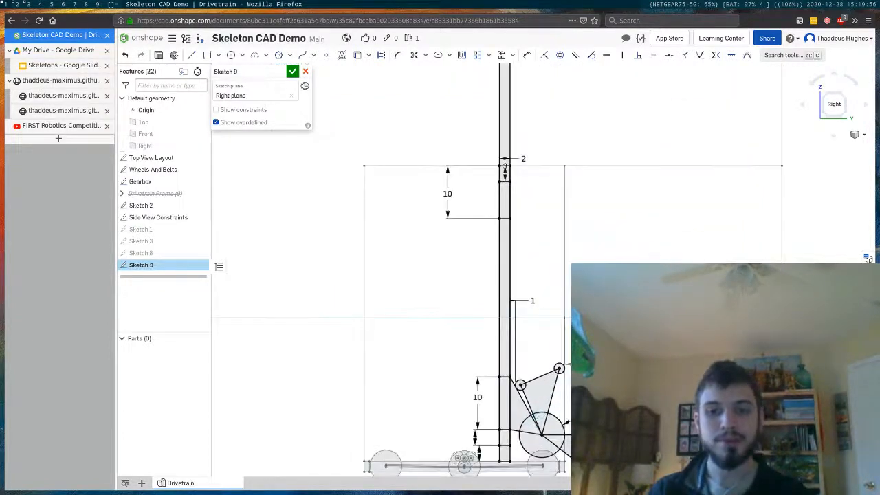
scroll(567, 330, "down", 3)
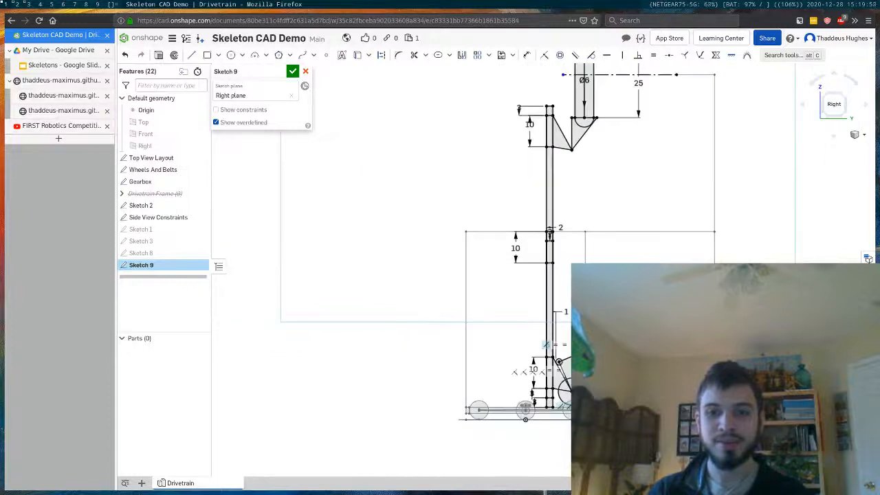
scroll(588, 379, "up", 3)
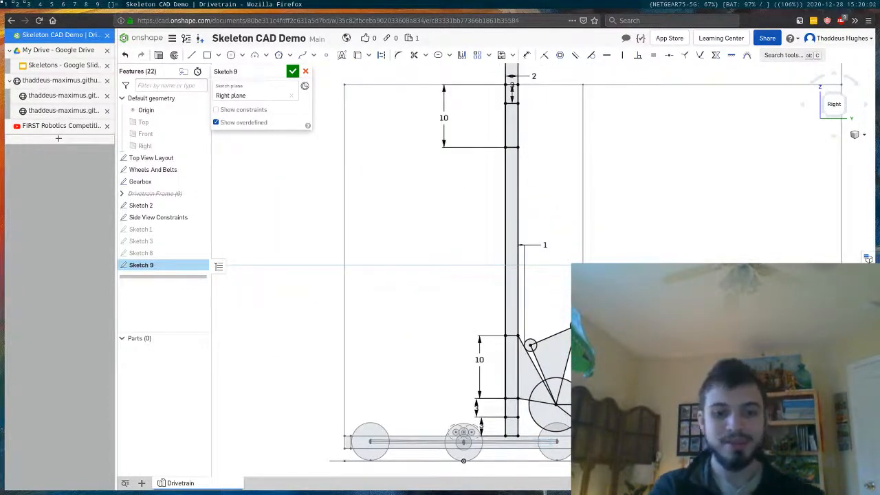
key("Return")
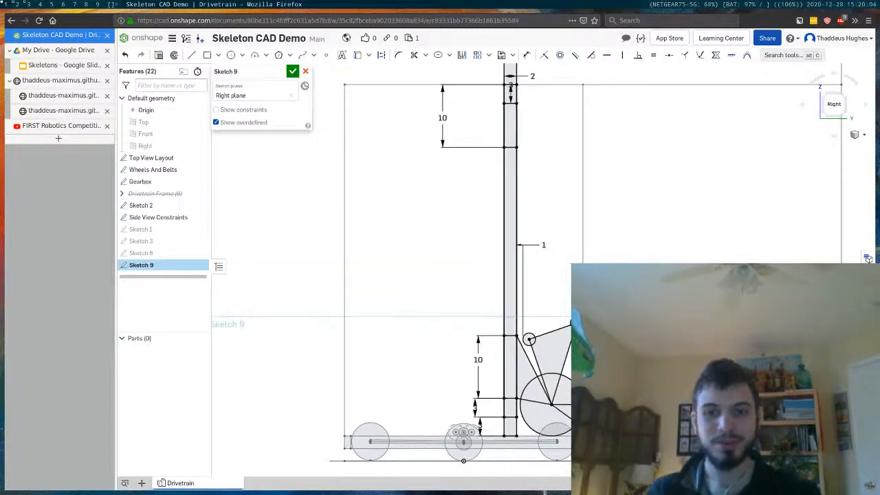
Step: Set the horizontal clearance between the elevator's edge and the stowed intake's roller to 2 in
scroll(584, 387, "down", 2)
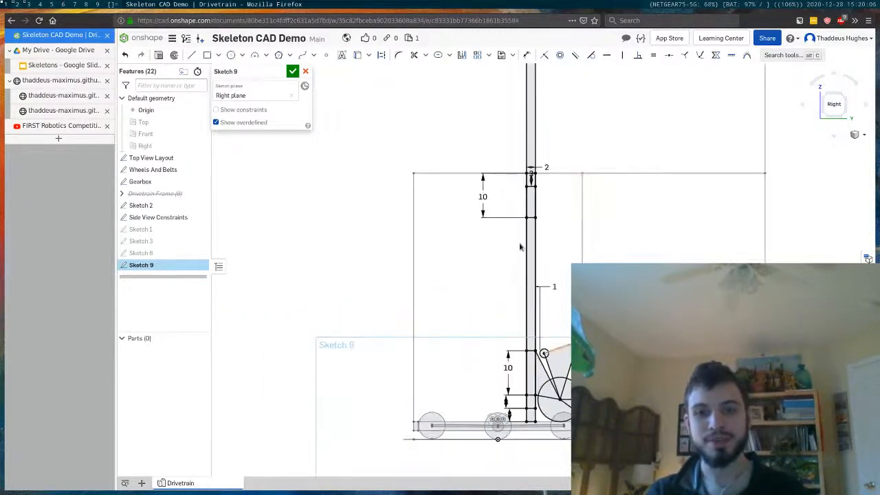
scroll(538, 230, "up", 1)
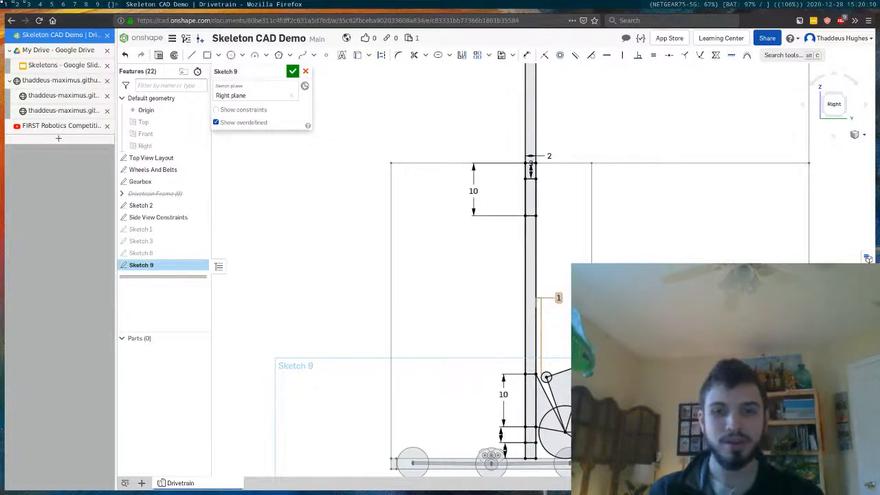
scroll(597, 186, "down", 3)
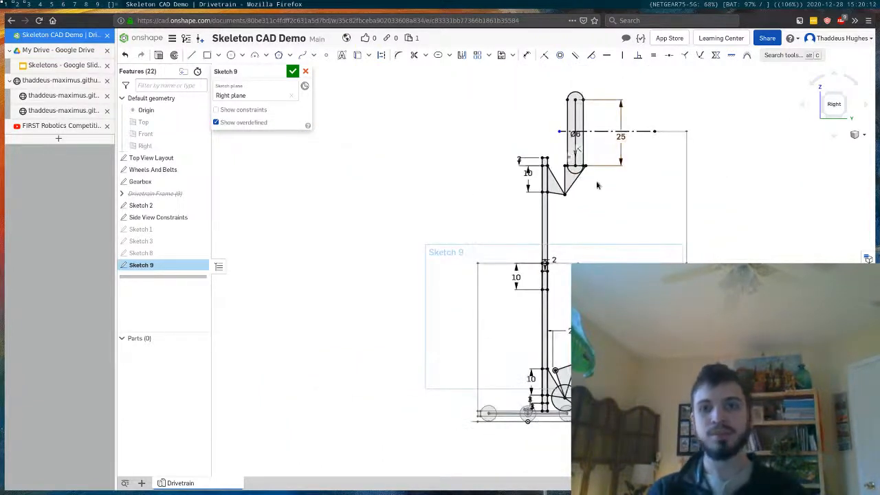
scroll(595, 311, "up", 1)
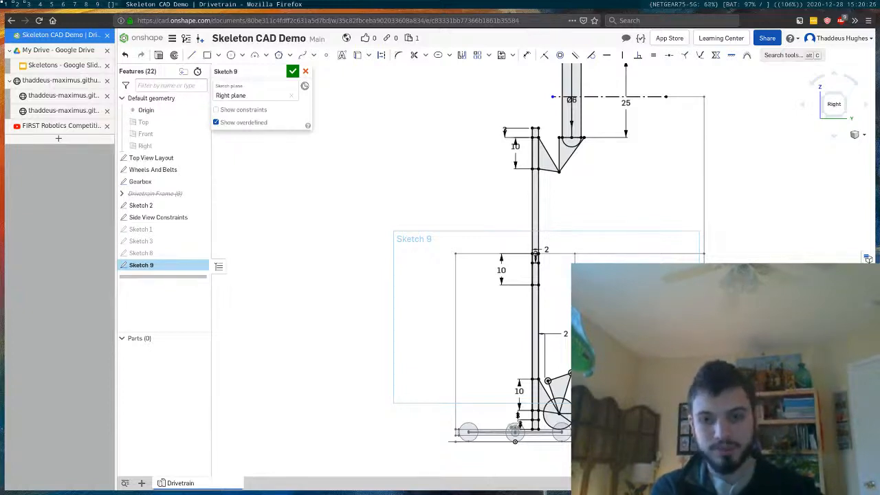
Step: Undo the last edit and lengthen the intake triangles until the raised intake's outer side lies level with the horizontal construction line
key("ctrl+z")
scroll(605, 296, "down", 2)
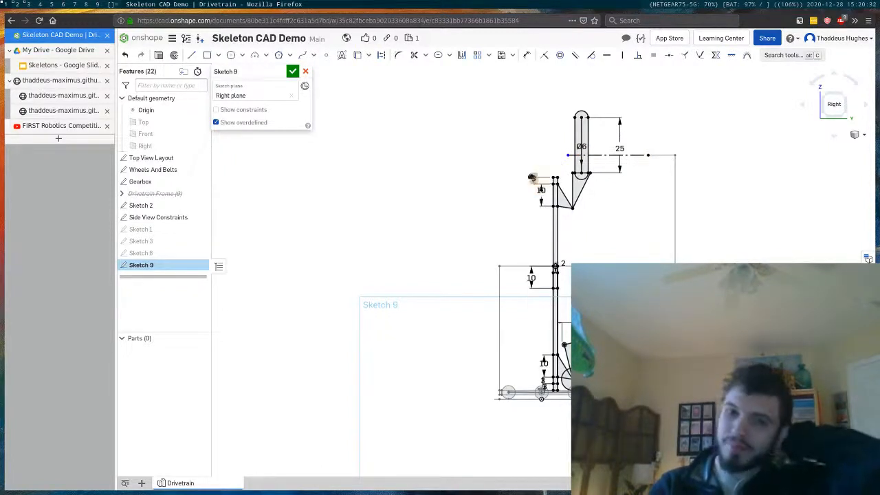
scroll(554, 266, "up", 2)
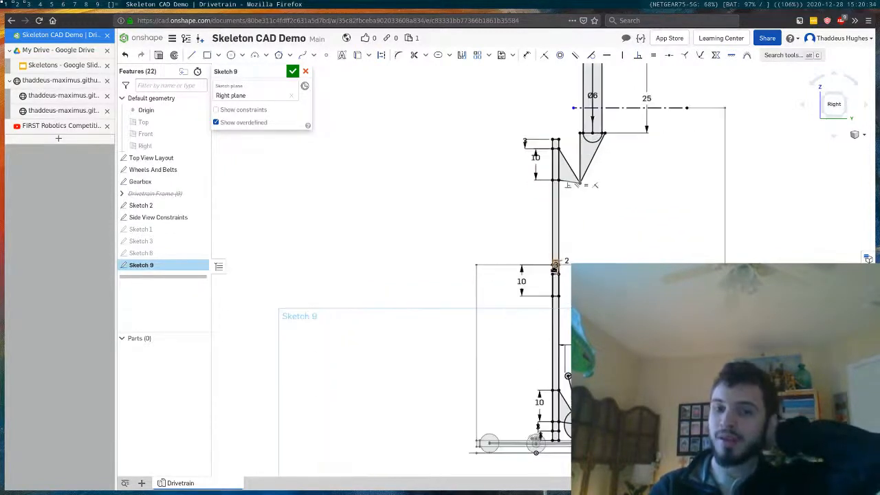
scroll(554, 267, "up", 1)
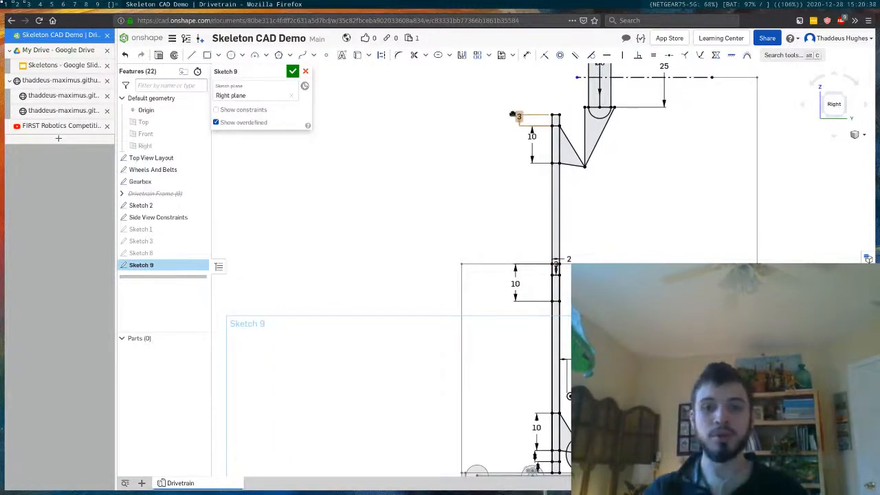
scroll(618, 292, "down", 1)
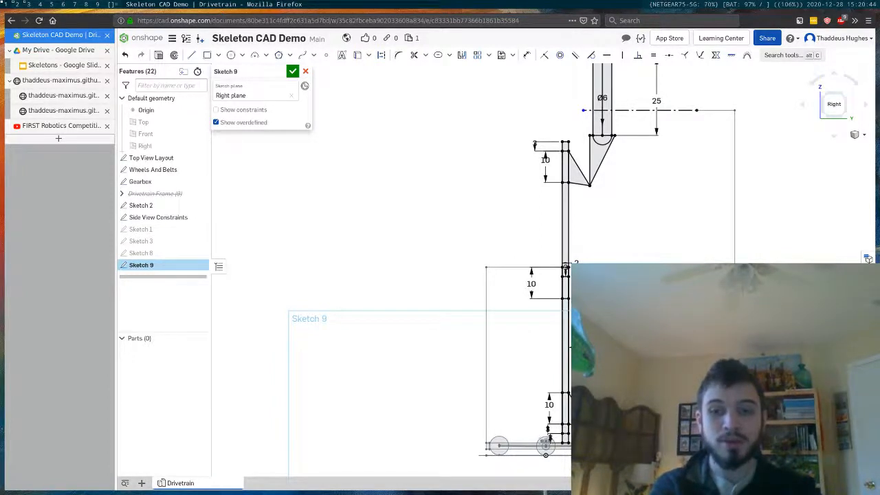
scroll(683, 382, "down", 2)
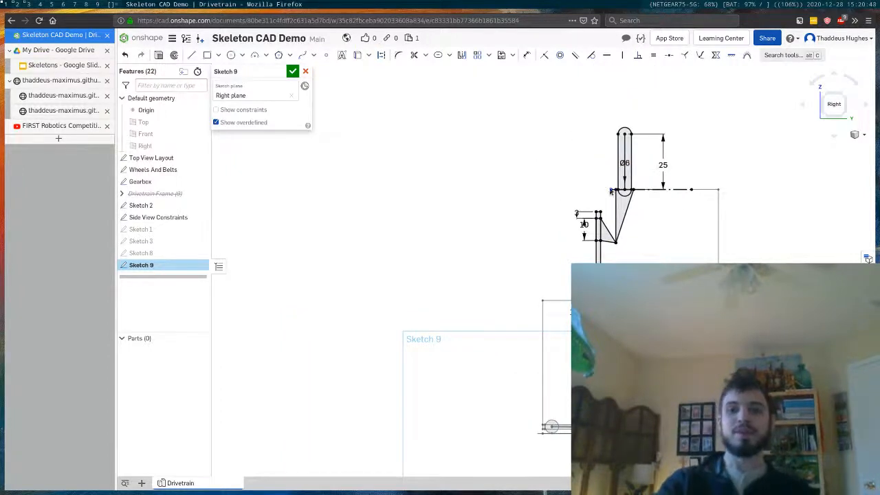
scroll(640, 196, "up", 3)
scroll(618, 279, "down", 2)
scroll(619, 275, "down", 5)
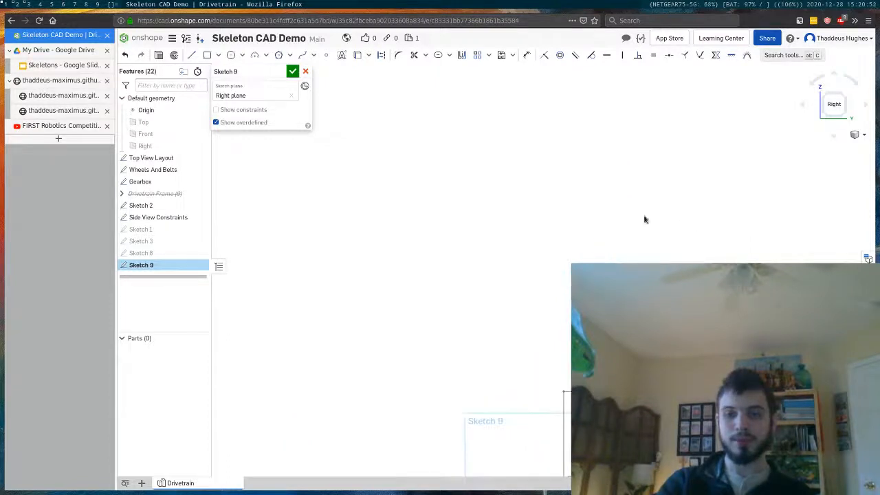
scroll(585, 195, "up", 2)
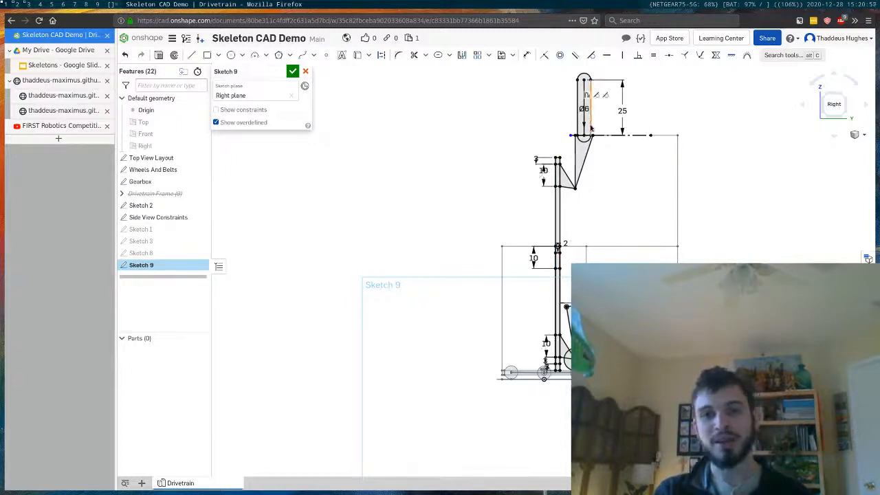
scroll(583, 100, "down", 1)
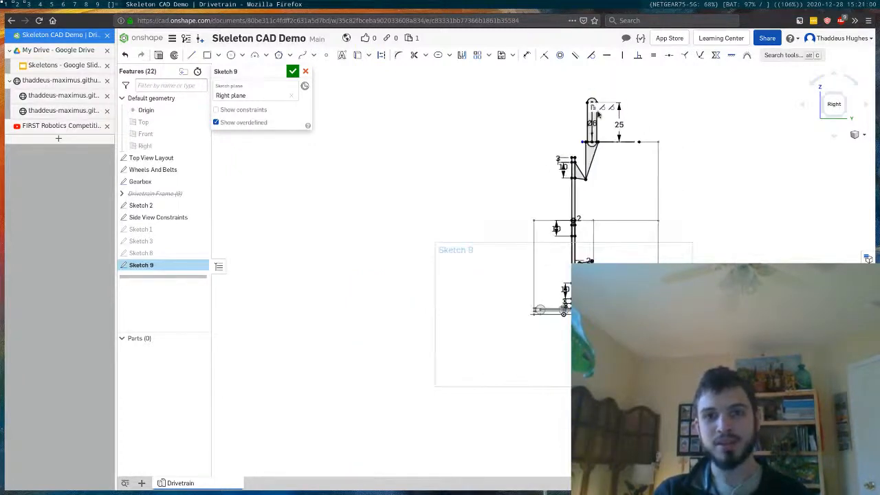
scroll(582, 158, "up", 2)
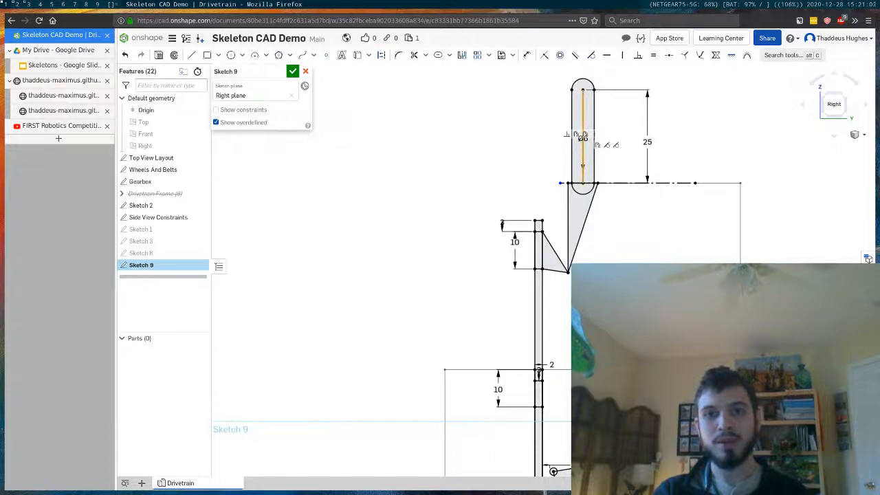
Step: Remove the vertical constraint from the raised slot's centreline and tilt the raised intake outward, away from the elevator
scroll(609, 186, "up", 3)
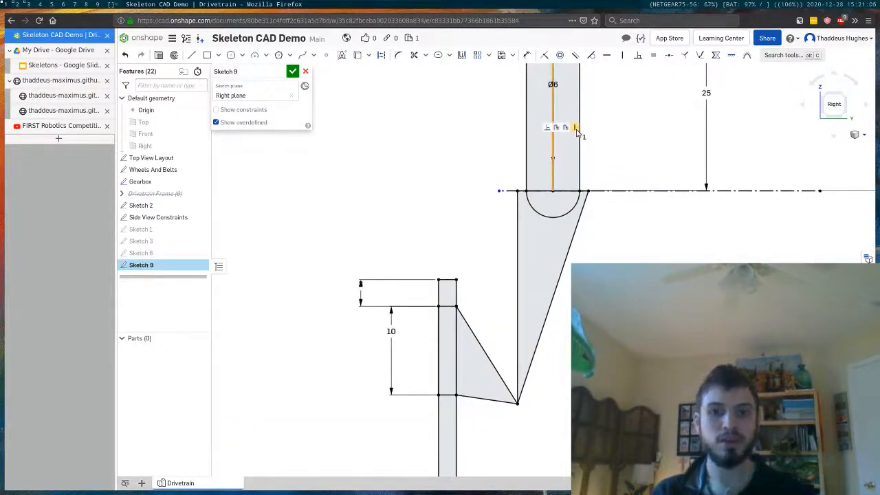
key("Delete")
scroll(638, 224, "down", 3)
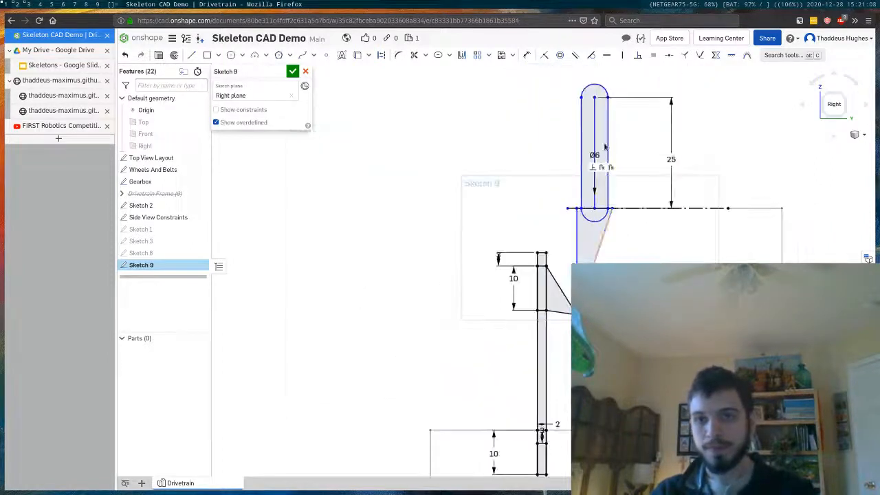
left_click_drag(598, 99, 691, 127)
scroll(628, 159, "down", 3)
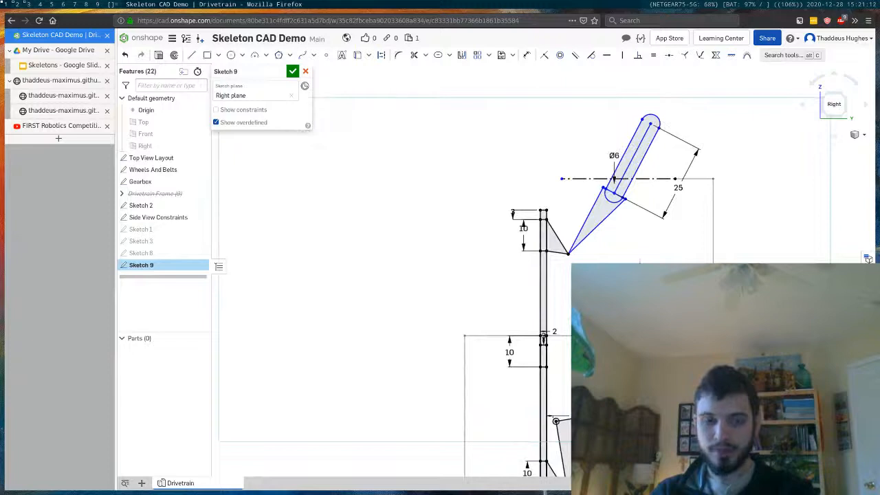
Step: Dimension the horizontal distance between the raised slot's lower centre point and the inner vertical boundary line as 3 in
key("d")
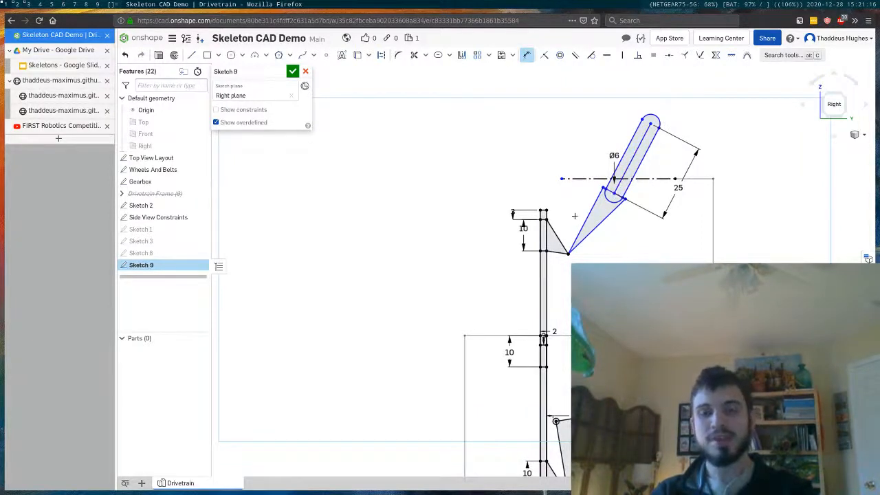
scroll(575, 216, "down", 4)
scroll(586, 370, "up", 5)
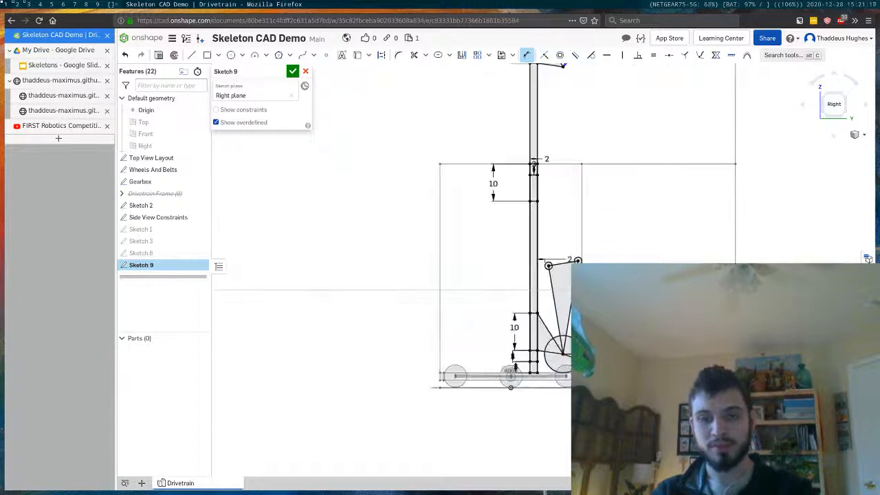
scroll(586, 370, "down", 3)
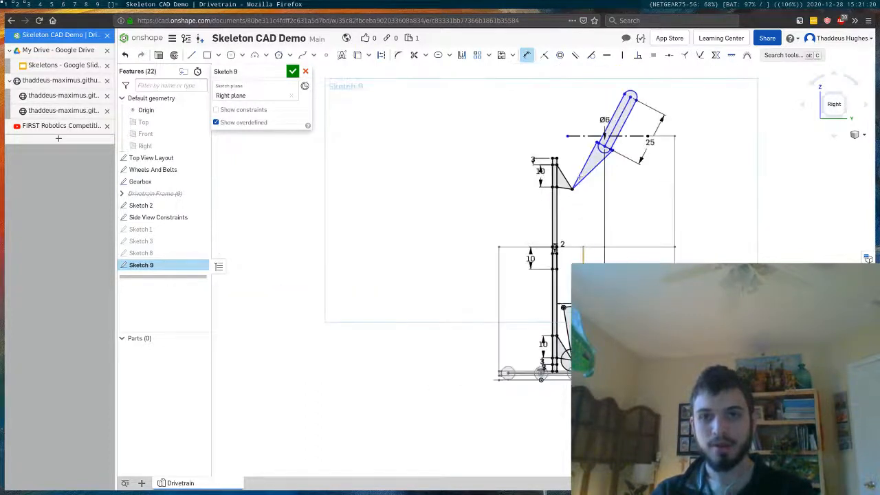
left_click(608, 104)
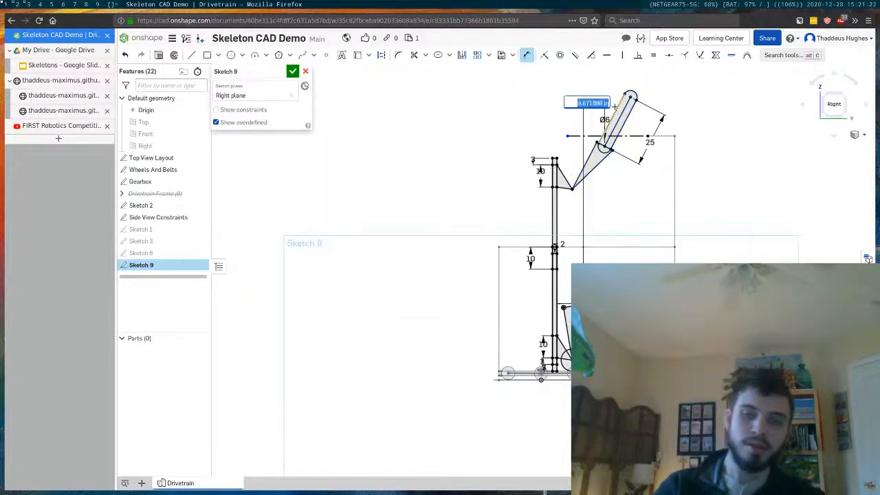
key("BackSpace")
type("3")
key("Return")
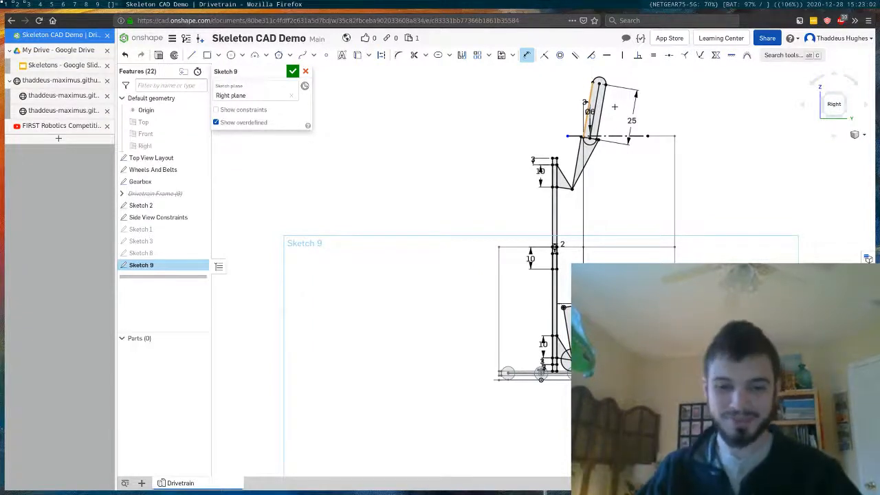
Step: Switch to the live streaming page in YouTube Studio and end the stream
key("super+3")
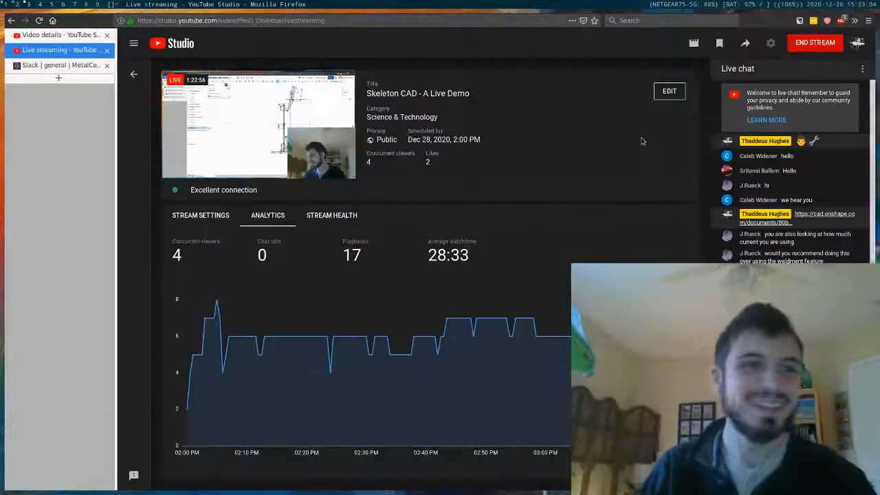
left_click(824, 44)
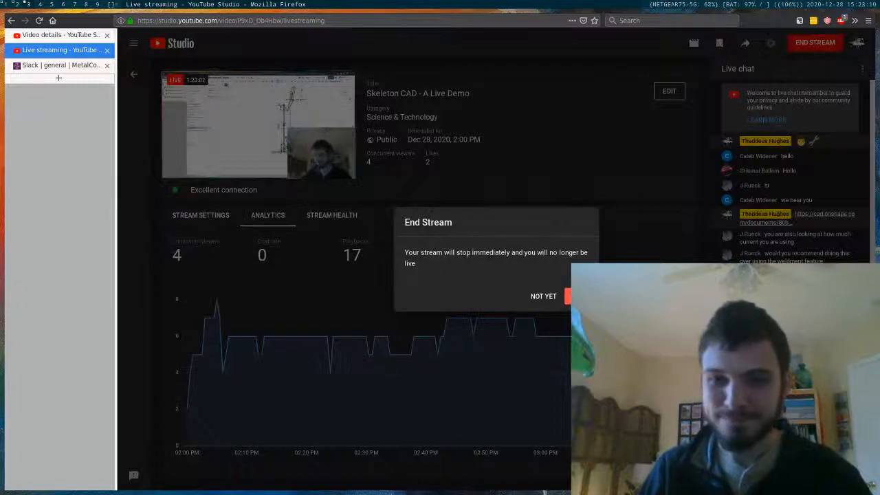